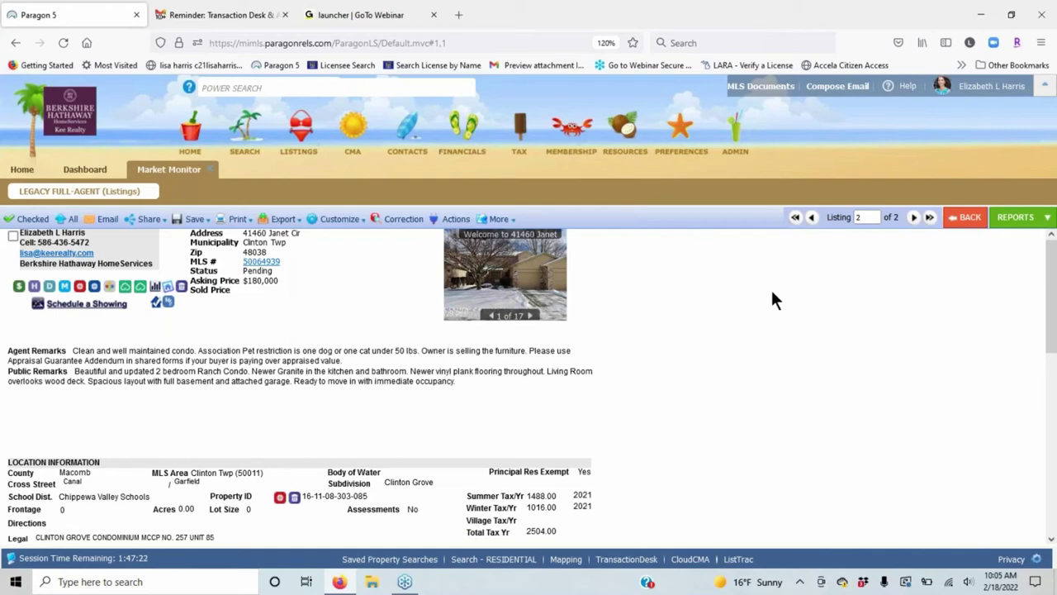
Browse the MLS resources and tools list in Paragon 5.
{"action": "left_click", "coordinate": [629, 141]}
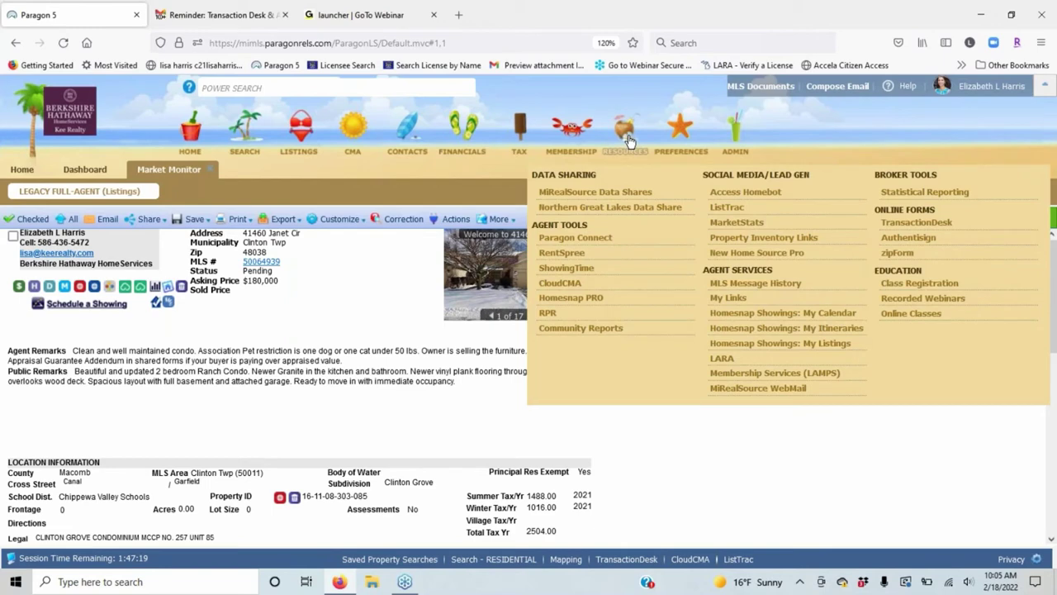
{"action": "left_click", "coordinate": [680, 128]}
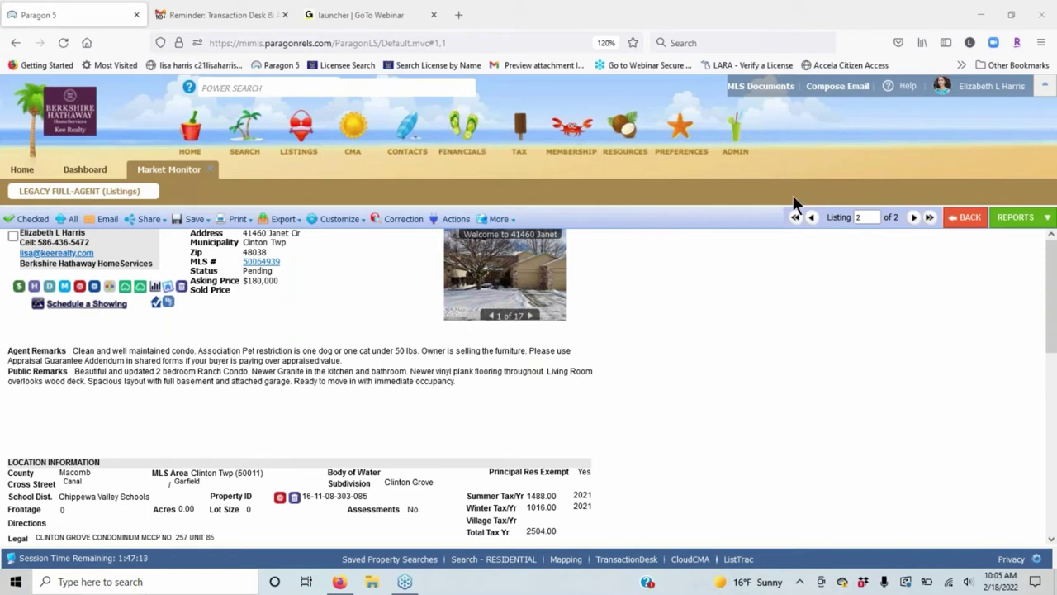
{"action": "left_click", "coordinate": [629, 132]}
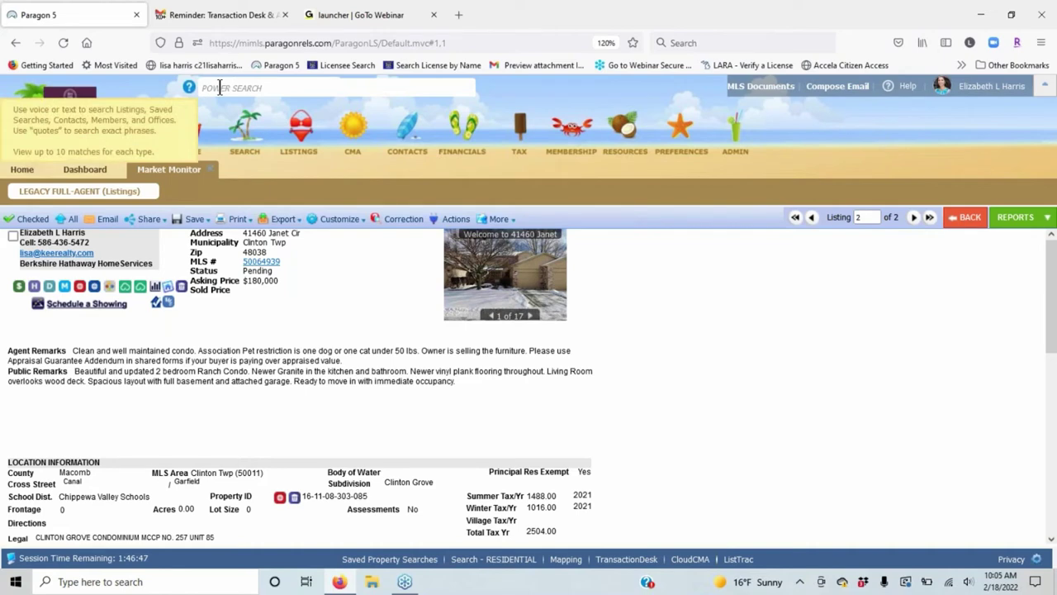
{"action": "key", "text": "ctrl+plus"}
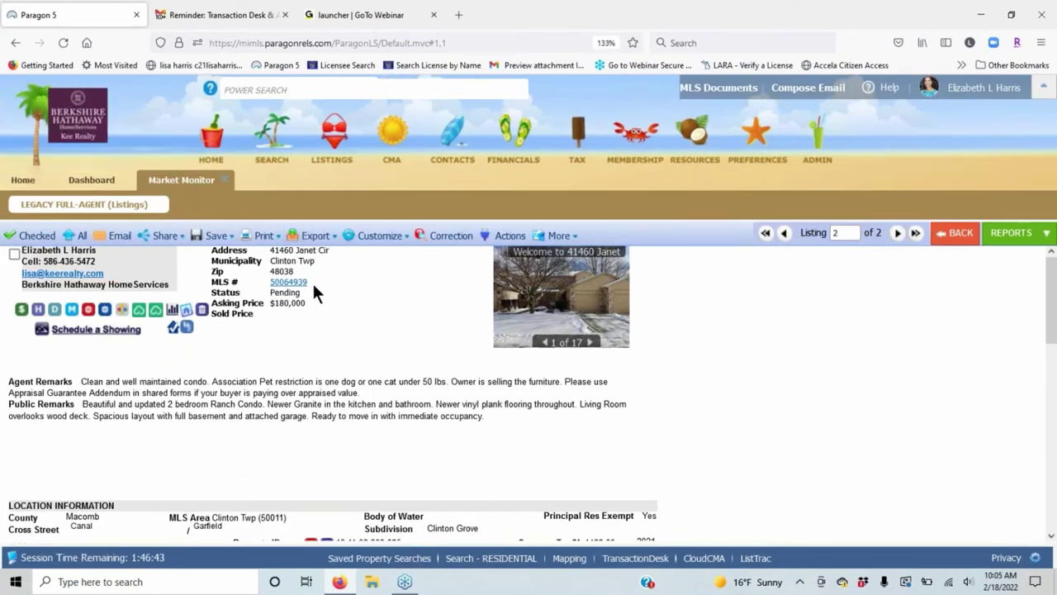
{"action": "left_click_drag", "start_coordinate": [311, 283], "coordinate": [272, 283]}
{"action": "key", "text": "ctrl+c"}
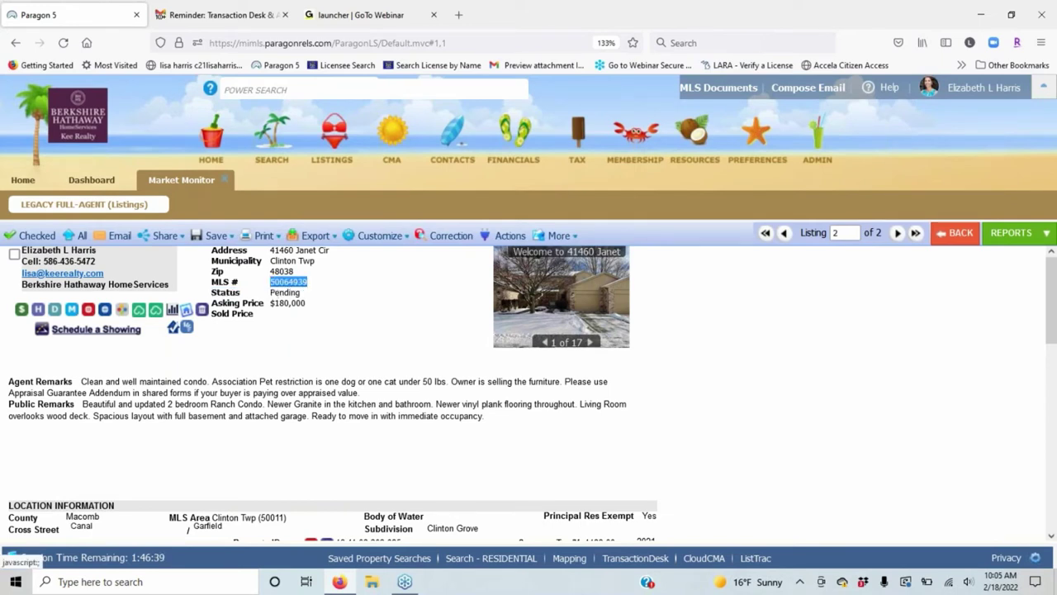
{"action": "left_click", "coordinate": [254, 93]}
{"action": "key", "text": "ctrl+v"}
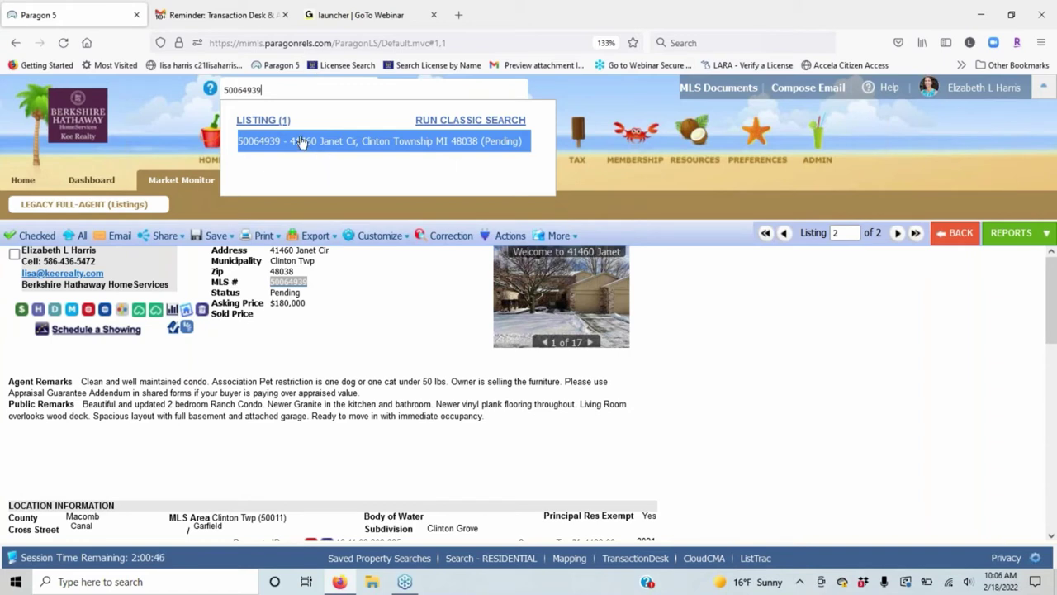
{"action": "left_click", "coordinate": [383, 307]}
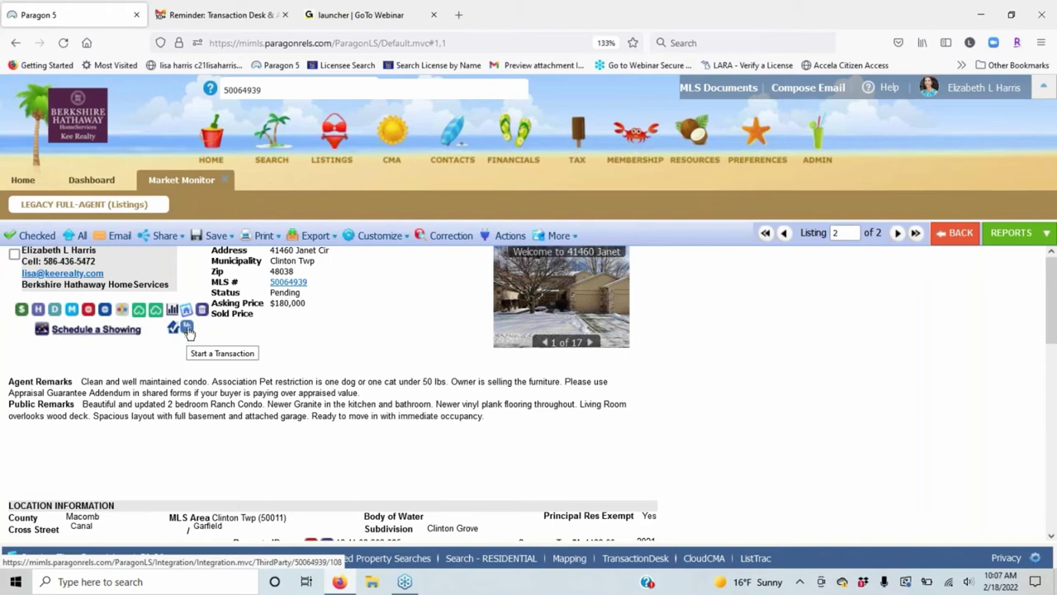
{"action": "left_click", "coordinate": [188, 329]}
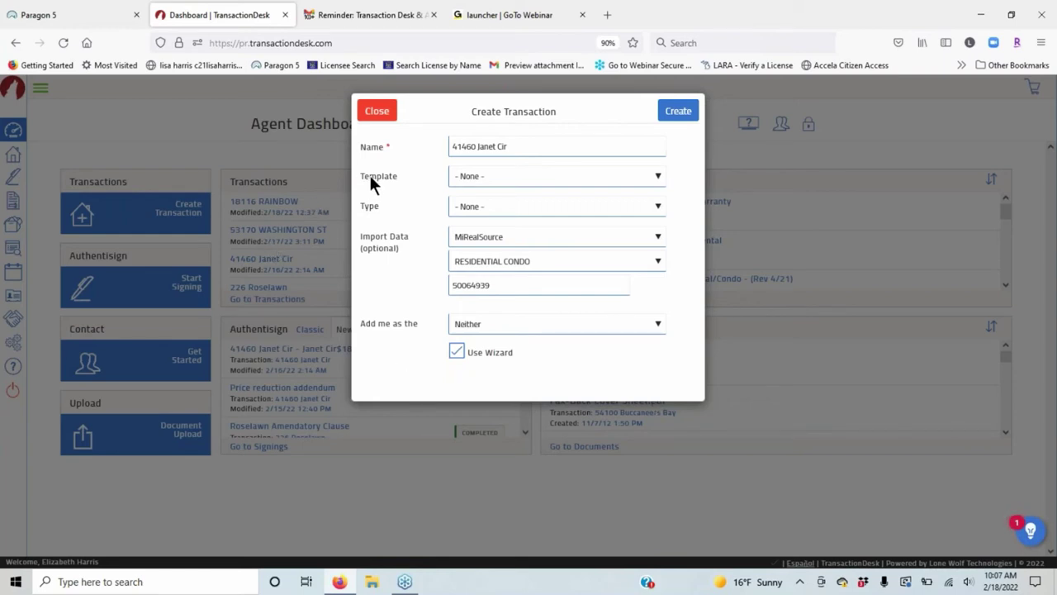
Choose the RLKR Buyer Package template for the new transaction.
{"action": "left_click", "coordinate": [657, 179]}
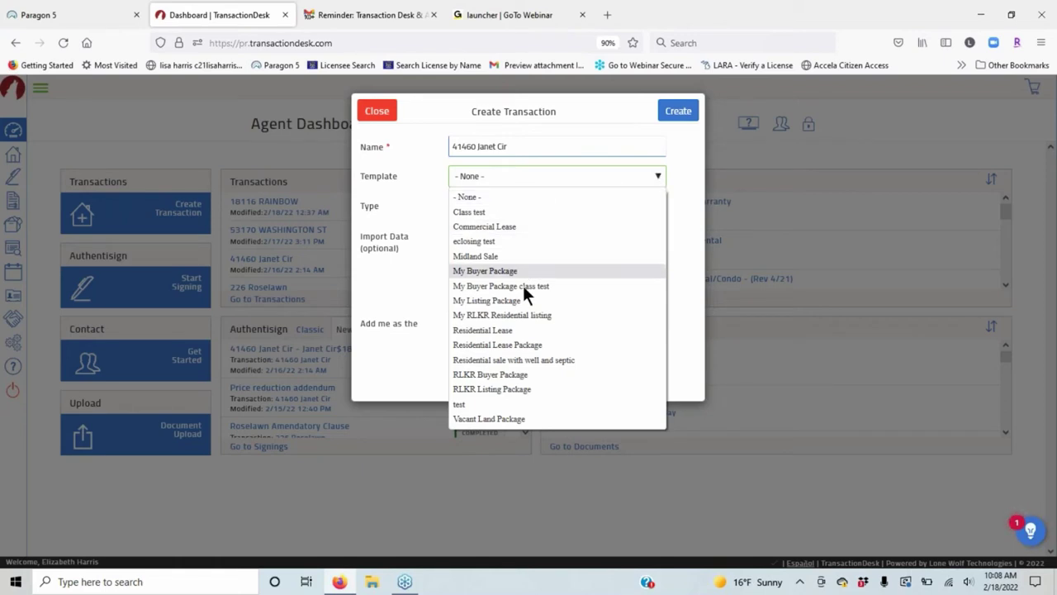
{"action": "left_click", "coordinate": [496, 375]}
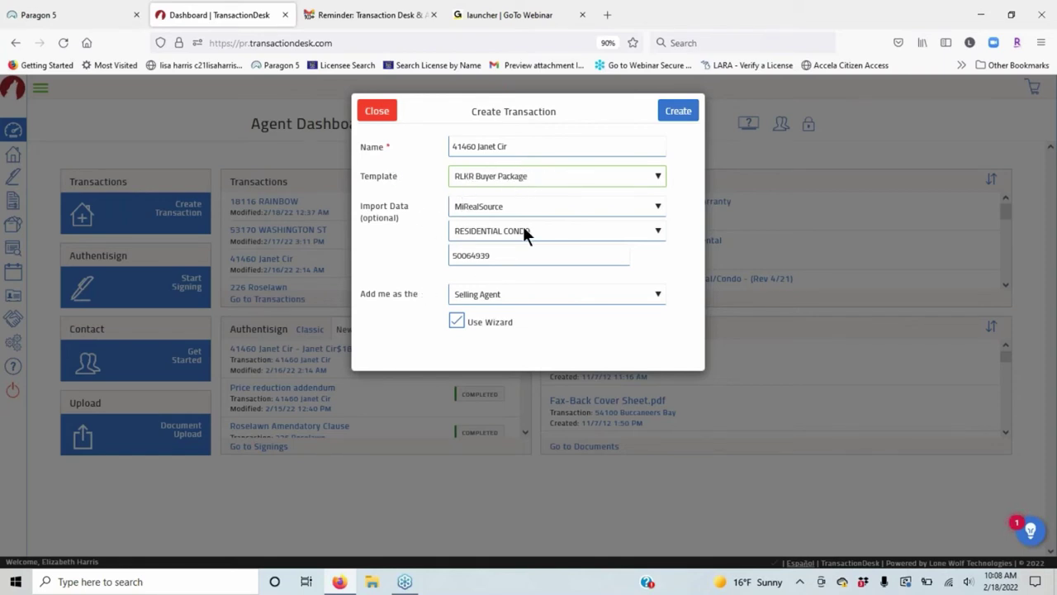
{"action": "left_click", "coordinate": [564, 176]}
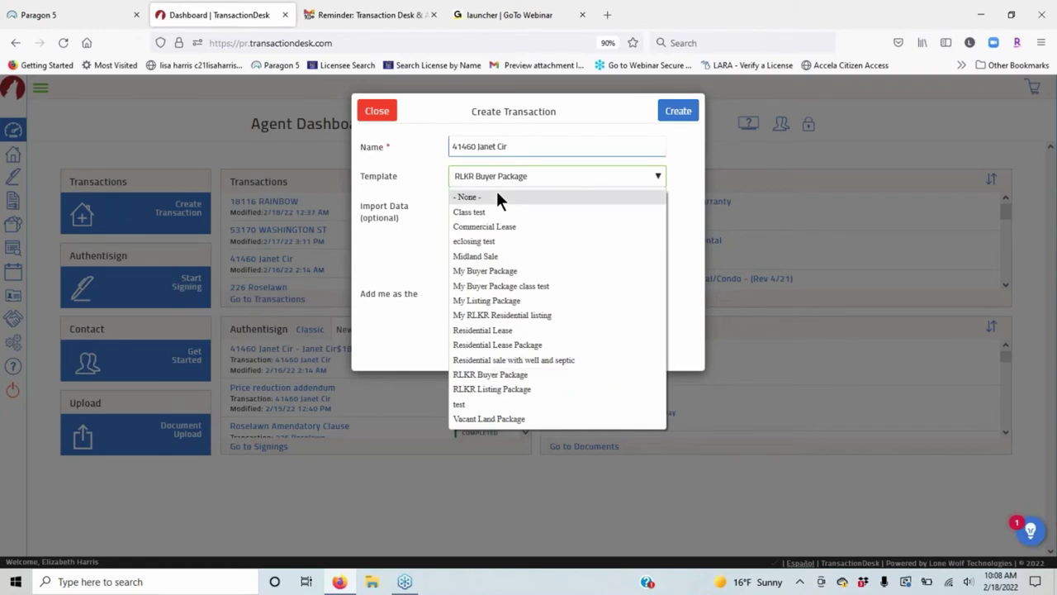
{"action": "left_click", "coordinate": [501, 198]}
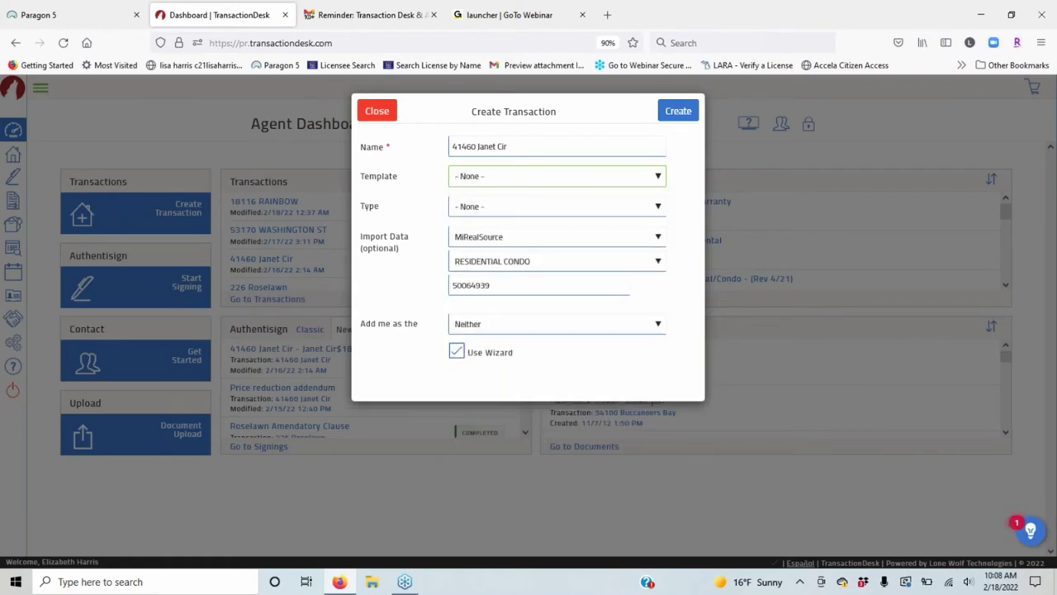
{"action": "left_click", "coordinate": [475, 209]}
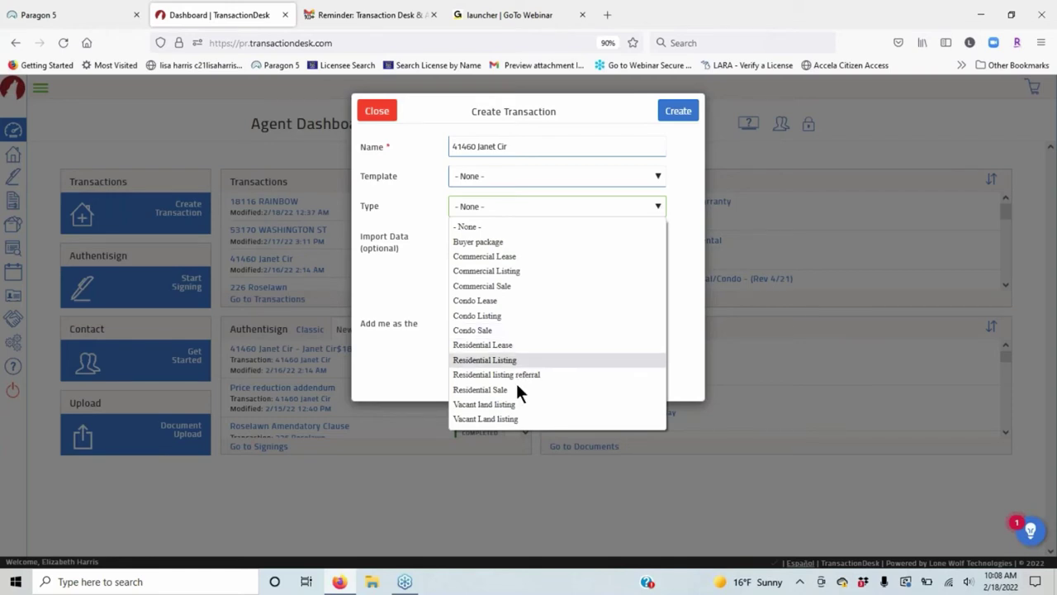
{"action": "left_click", "coordinate": [395, 226]}
{"action": "left_click_drag", "start_coordinate": [395, 228], "coordinate": [404, 220]}
{"action": "left_click", "coordinate": [508, 174]}
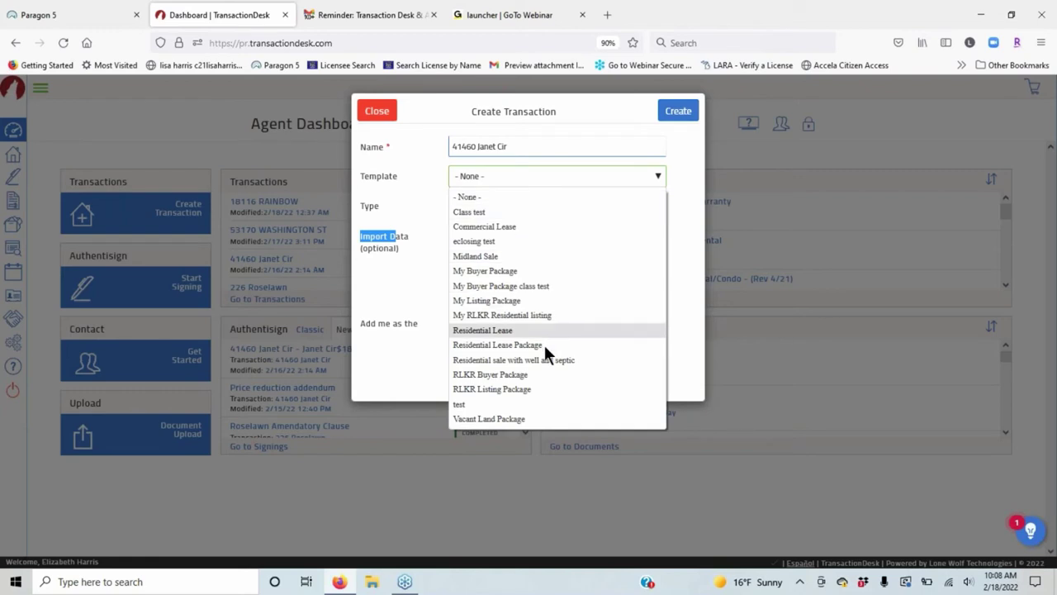
{"action": "left_click", "coordinate": [509, 373]}
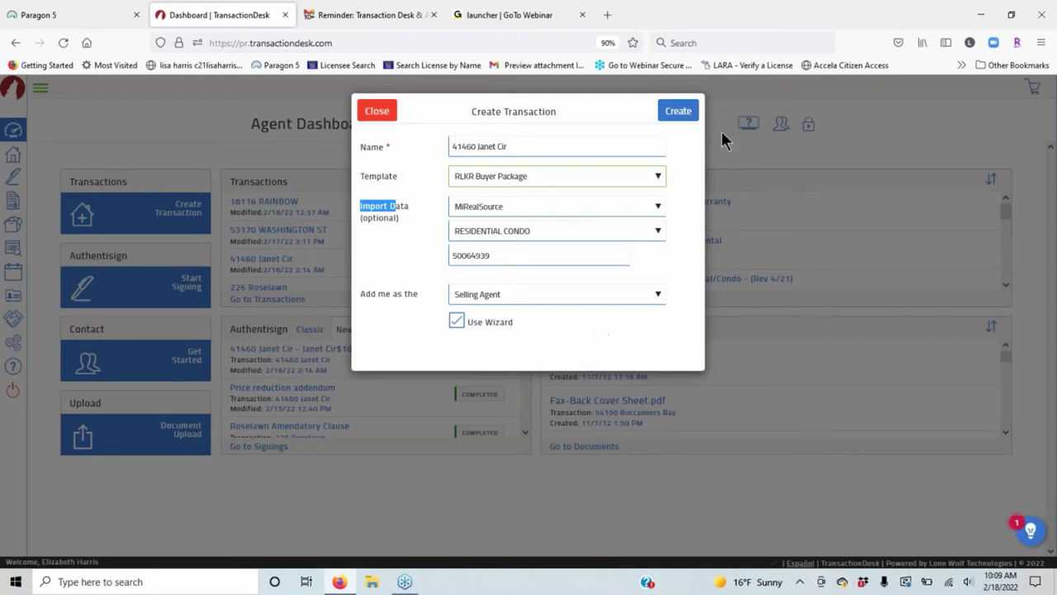
{"action": "left_click", "coordinate": [680, 111]}
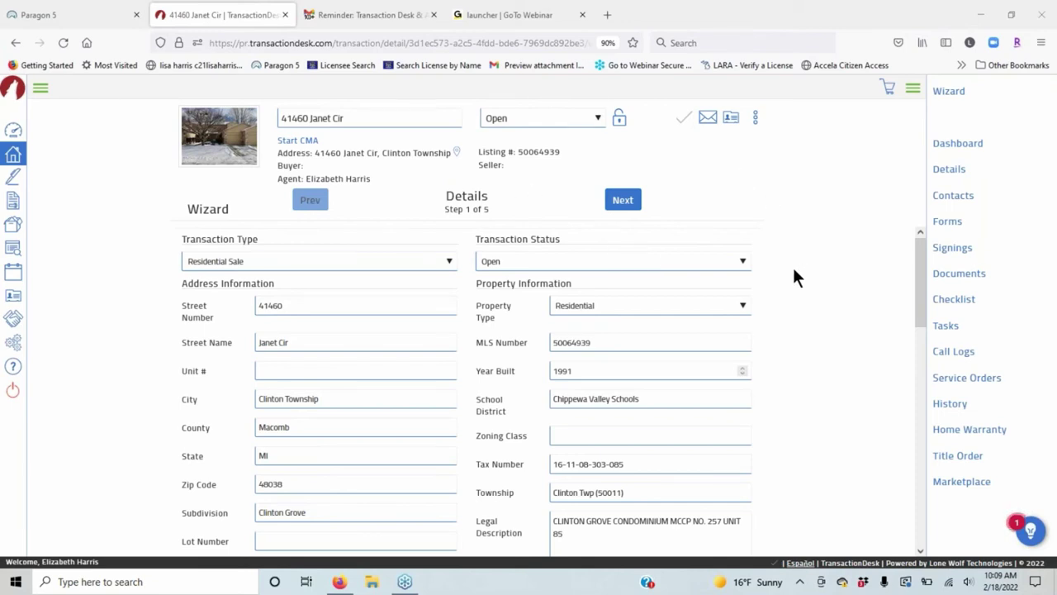
{"action": "scroll", "coordinate": [780, 264], "scroll_direction": "down", "scroll_amount": 2}
{"action": "scroll", "coordinate": [502, 359], "scroll_direction": "down", "scroll_amount": 1}
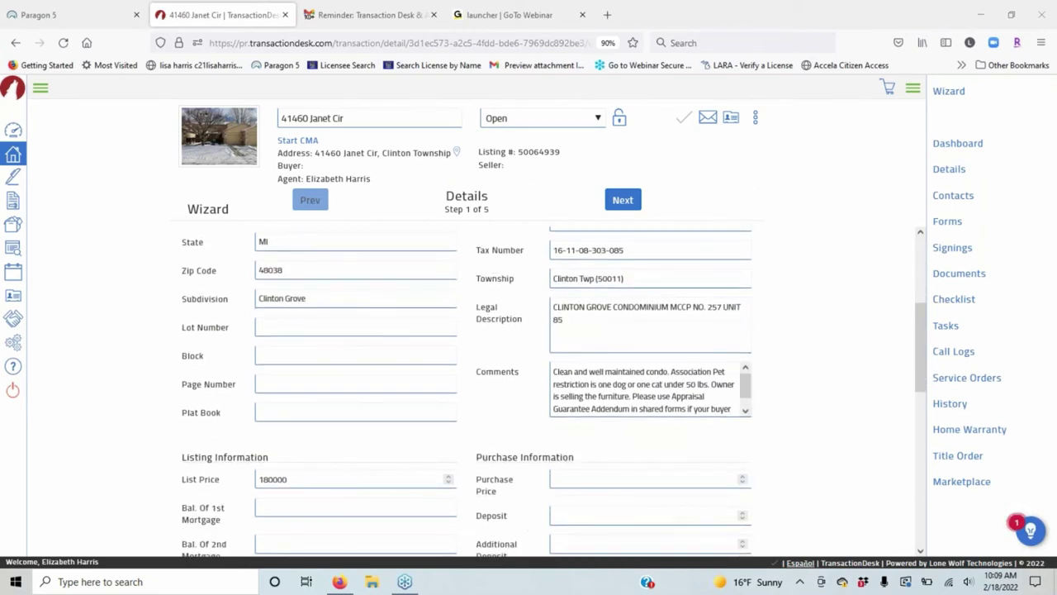
{"action": "scroll", "coordinate": [849, 263], "scroll_direction": "down", "scroll_amount": 3}
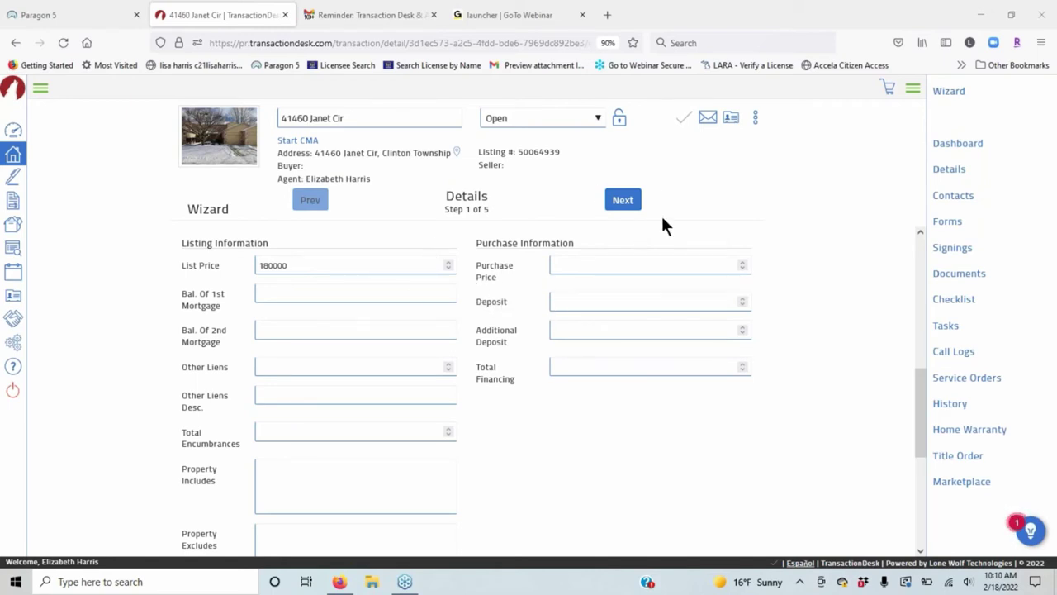
Enter a purchase price of 185000 and a deposit of 5000 on the Details step.
{"action": "left_click", "coordinate": [568, 265]}
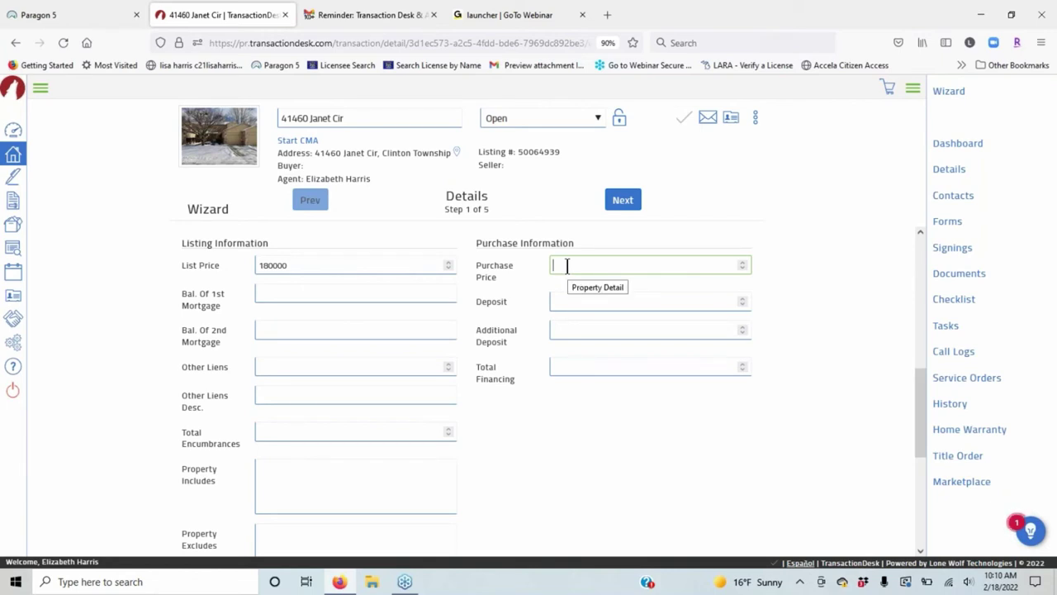
{"action": "type", "text": "185000"}
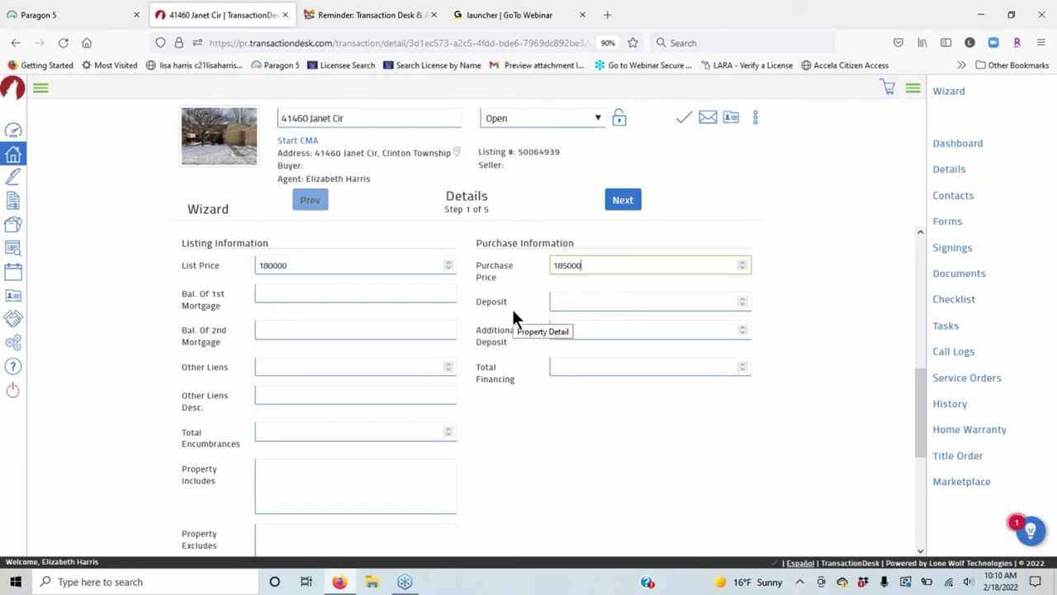
{"action": "left_click", "coordinate": [567, 302]}
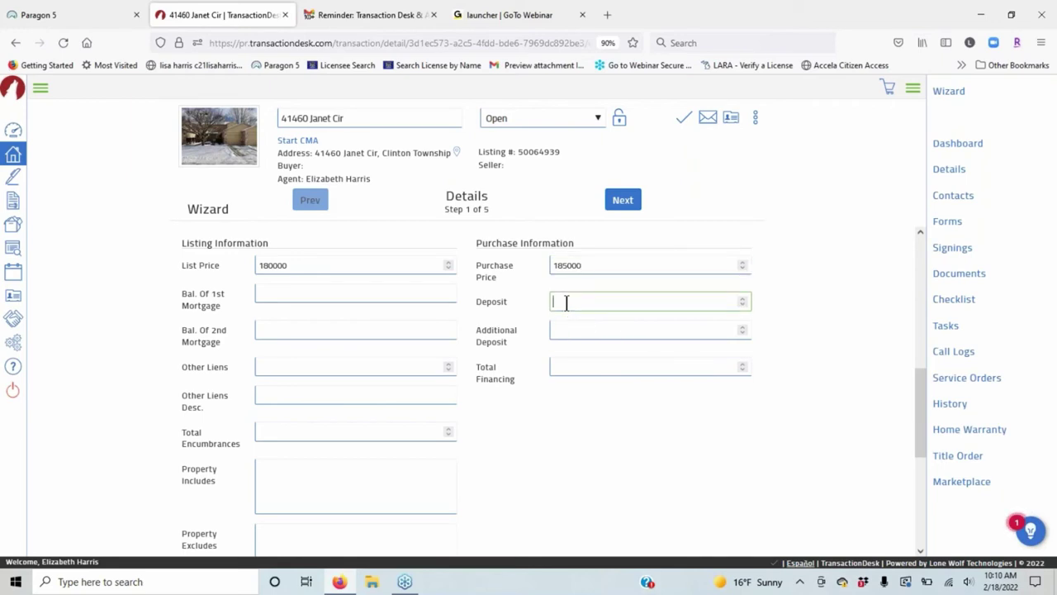
{"action": "type", "text": "5000"}
{"action": "scroll", "coordinate": [373, 360], "scroll_direction": "down", "scroll_amount": 3}
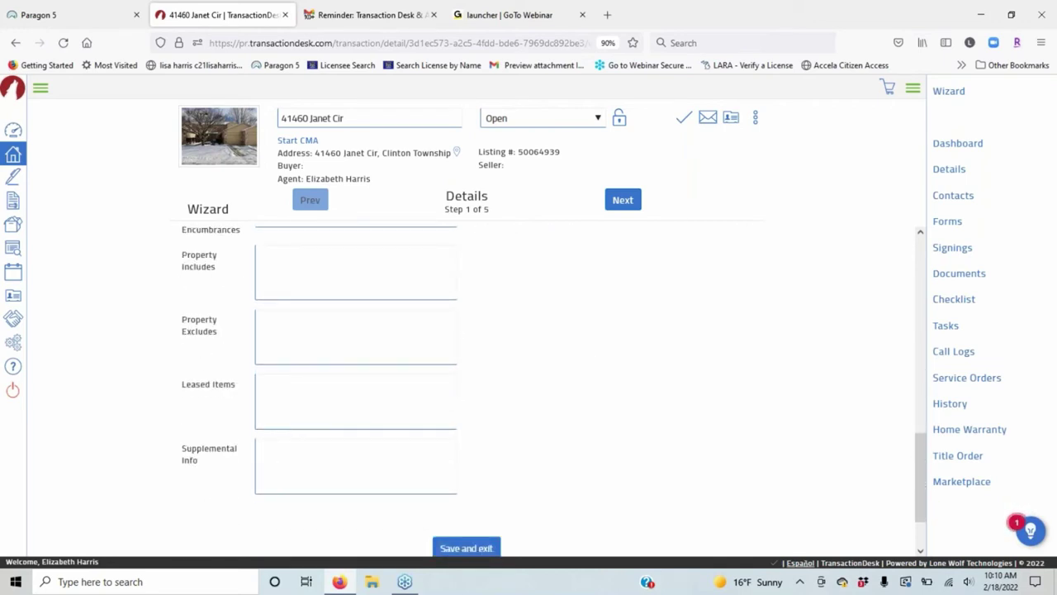
Enter 'All Appliances' as property includes and 'chandelier' as property excludes, then advance to step 2.
{"action": "left_click", "coordinate": [274, 257]}
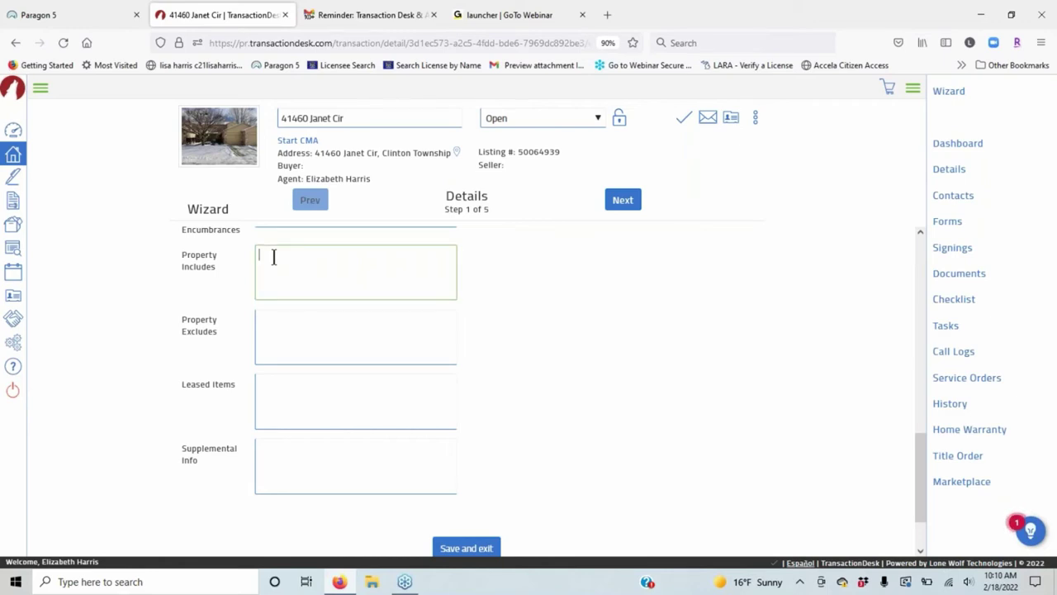
{"action": "type", "text": "All Appliances"}
{"action": "left_click", "coordinate": [284, 320]}
{"action": "type", "text": "c"}
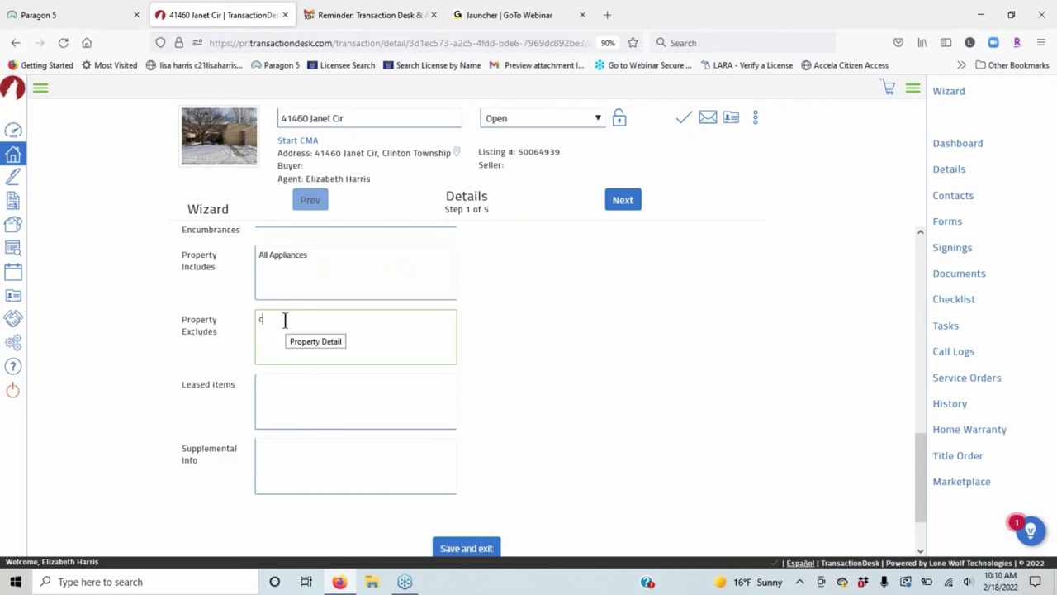
{"action": "type", "text": "handelier"}
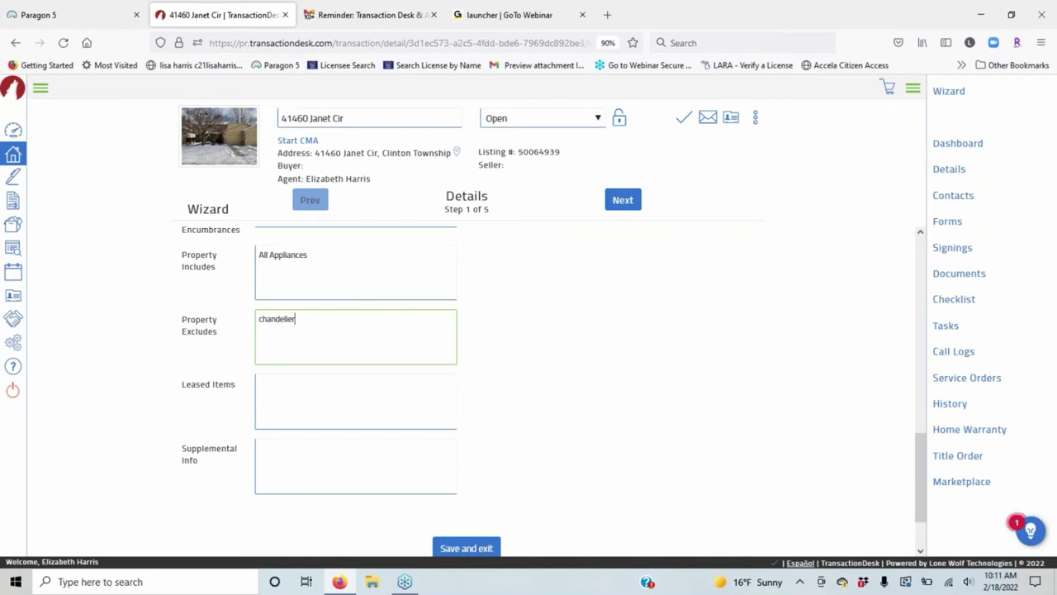
{"action": "scroll", "coordinate": [547, 359], "scroll_direction": "up", "scroll_amount": 2}
{"action": "scroll", "coordinate": [543, 355], "scroll_direction": "up", "scroll_amount": 1}
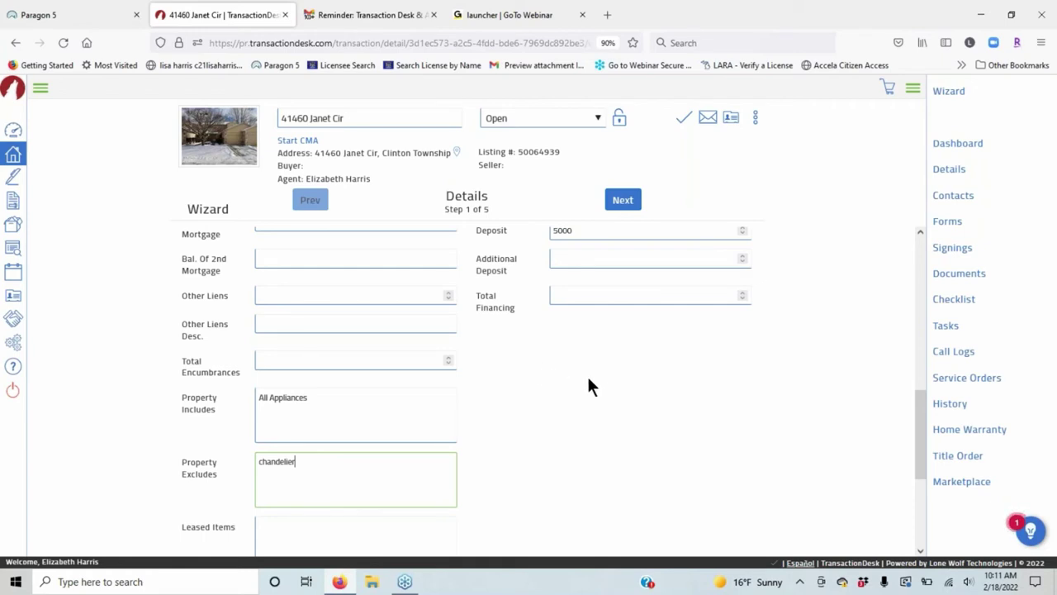
{"action": "scroll", "coordinate": [736, 371], "scroll_direction": "up", "scroll_amount": 3}
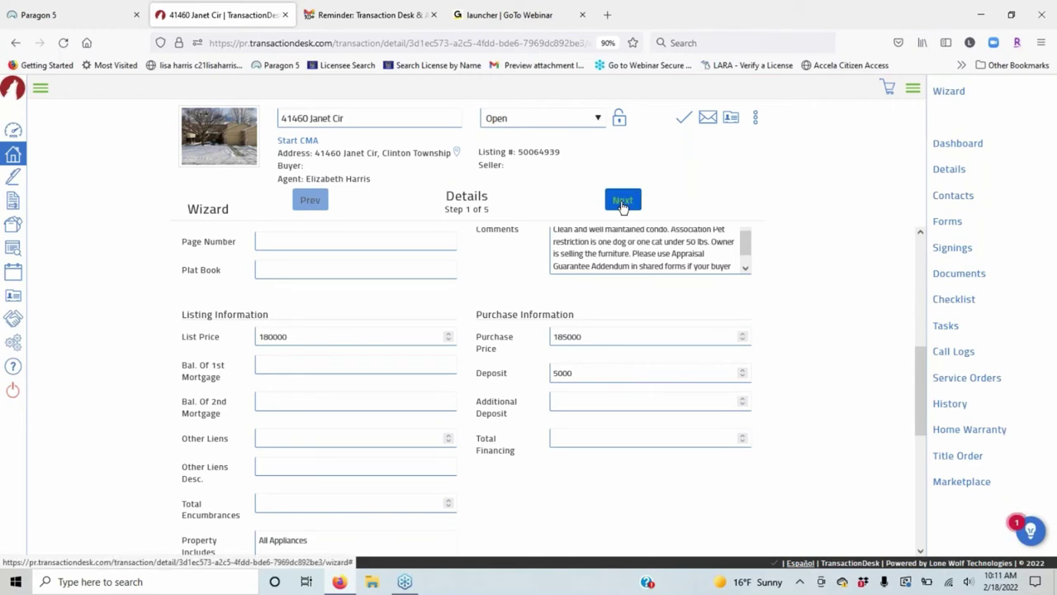
{"action": "scroll", "coordinate": [759, 420], "scroll_direction": "down", "scroll_amount": 5}
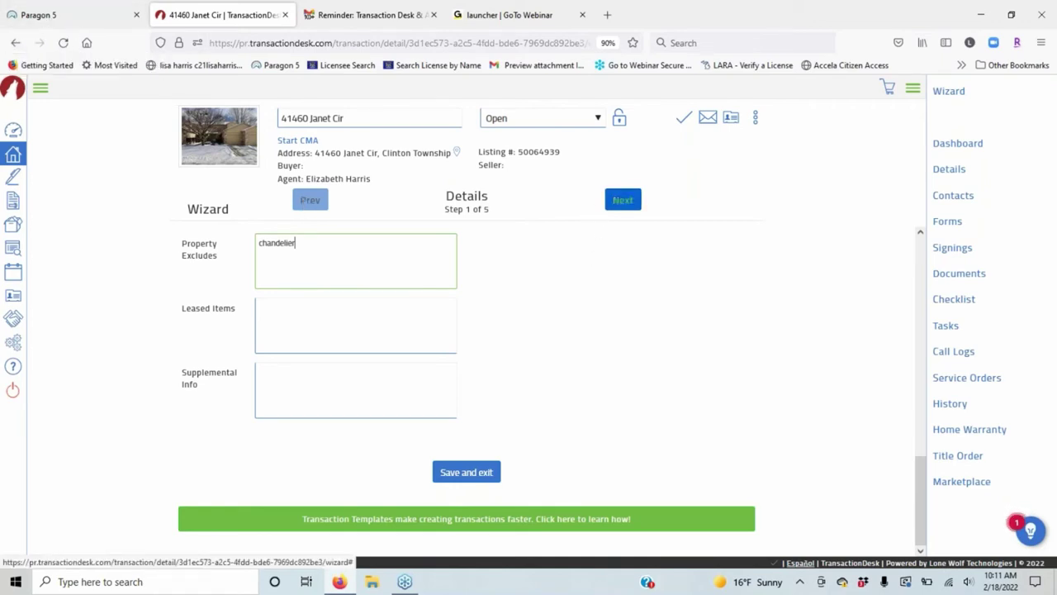
{"action": "left_click", "coordinate": [622, 199]}
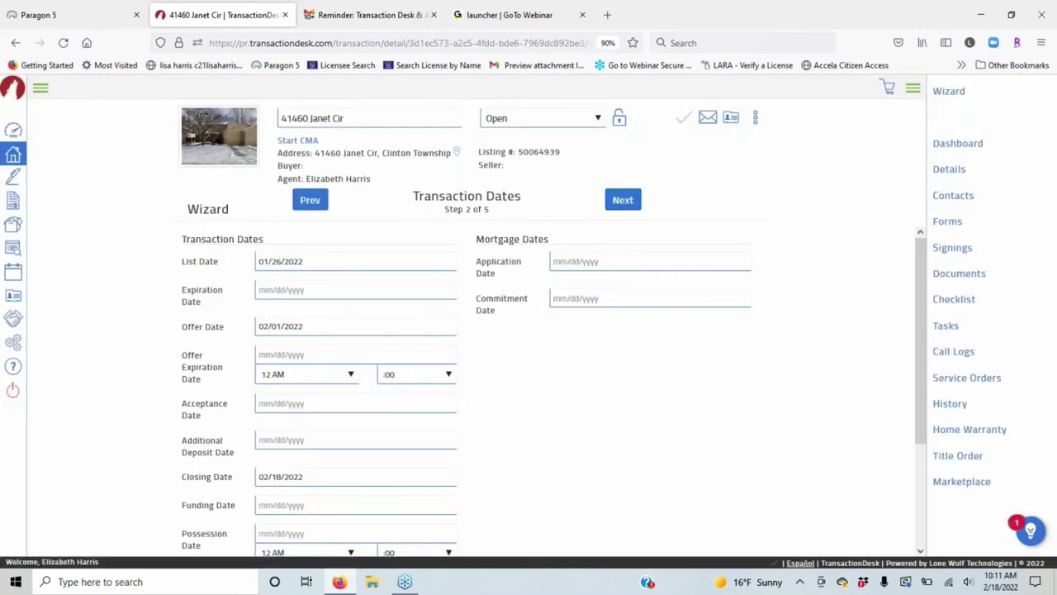
Confirm the 02/18/2022 closing date and continue to the Contacts step.
{"action": "scroll", "coordinate": [344, 250], "scroll_direction": "down", "scroll_amount": 2}
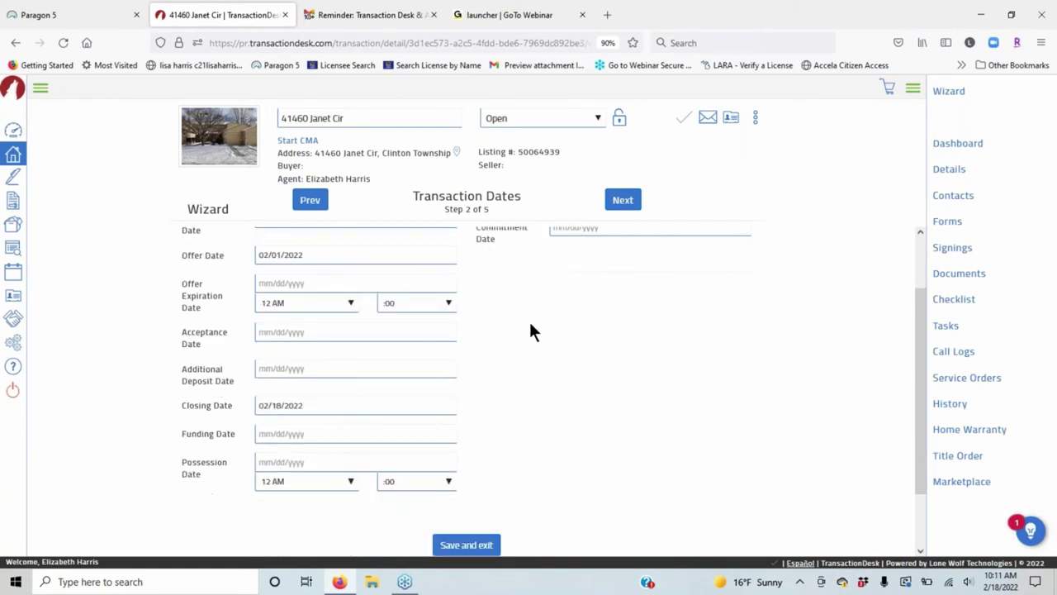
{"action": "scroll", "coordinate": [357, 304], "scroll_direction": "down", "scroll_amount": 2}
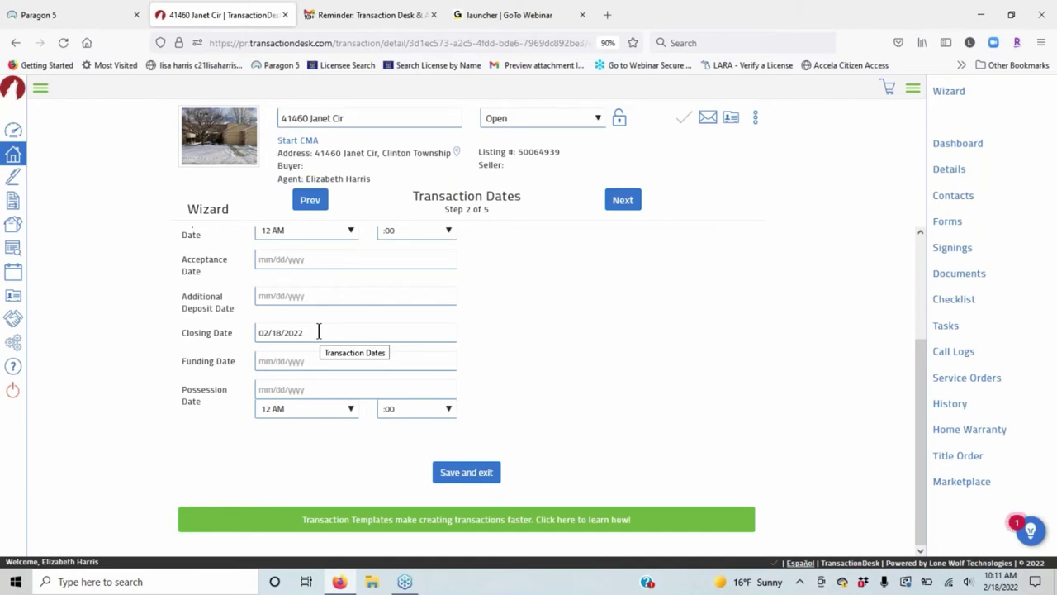
{"action": "left_click", "coordinate": [319, 332]}
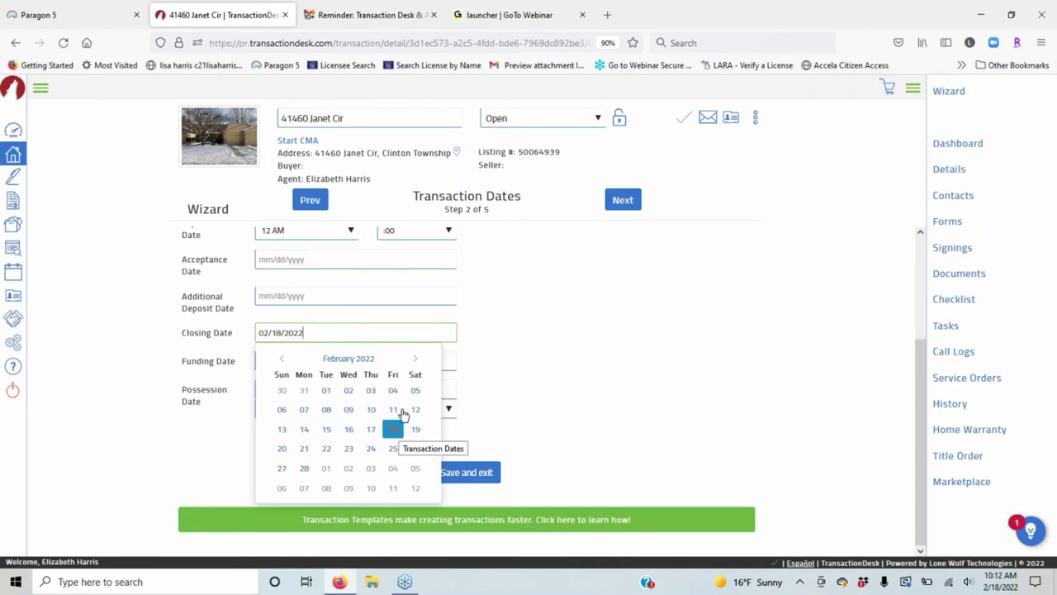
{"action": "left_click", "coordinate": [550, 311]}
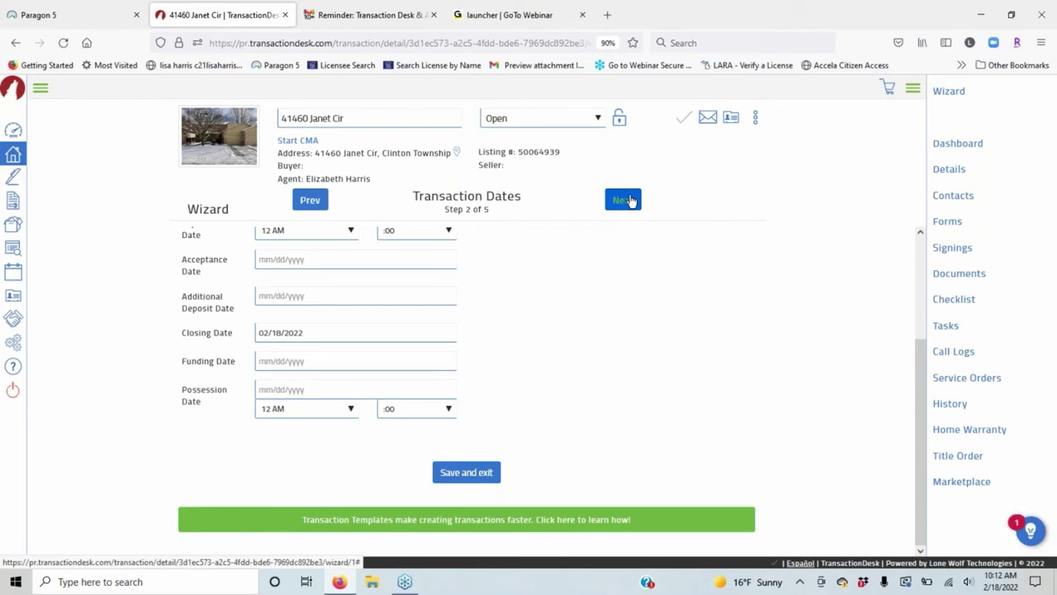
{"action": "left_click", "coordinate": [628, 201]}
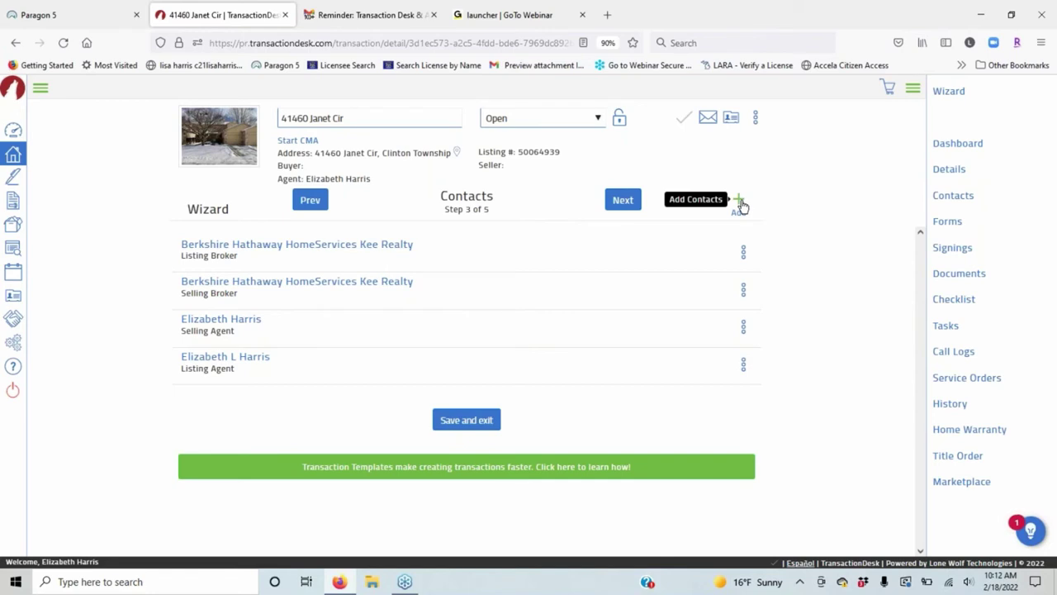
Choose 'Create new transaction contact' from the Contacts step's Add menu.
{"action": "left_click", "coordinate": [741, 205]}
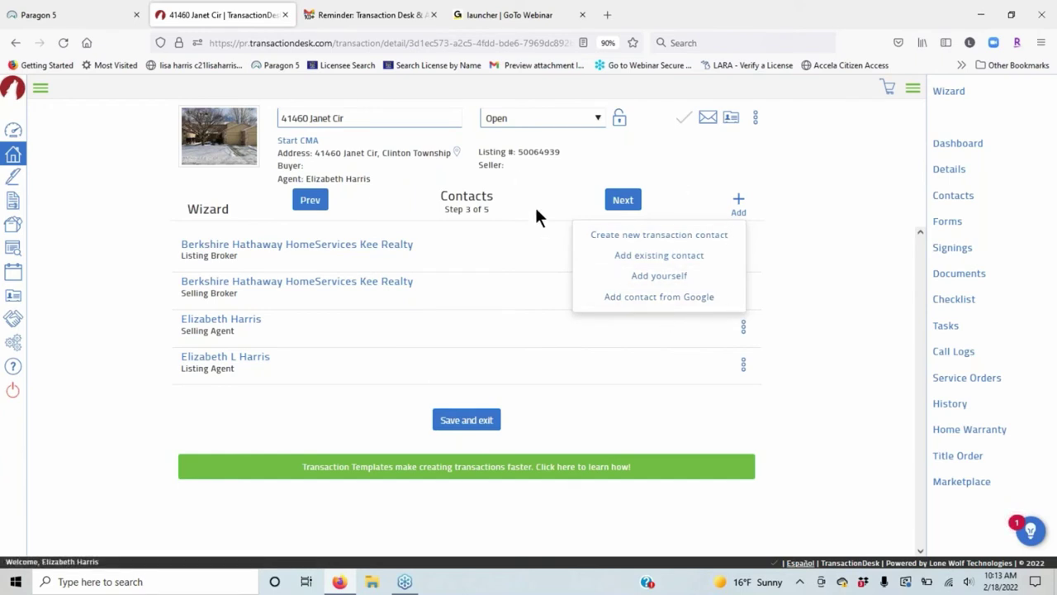
{"action": "left_click", "coordinate": [685, 238]}
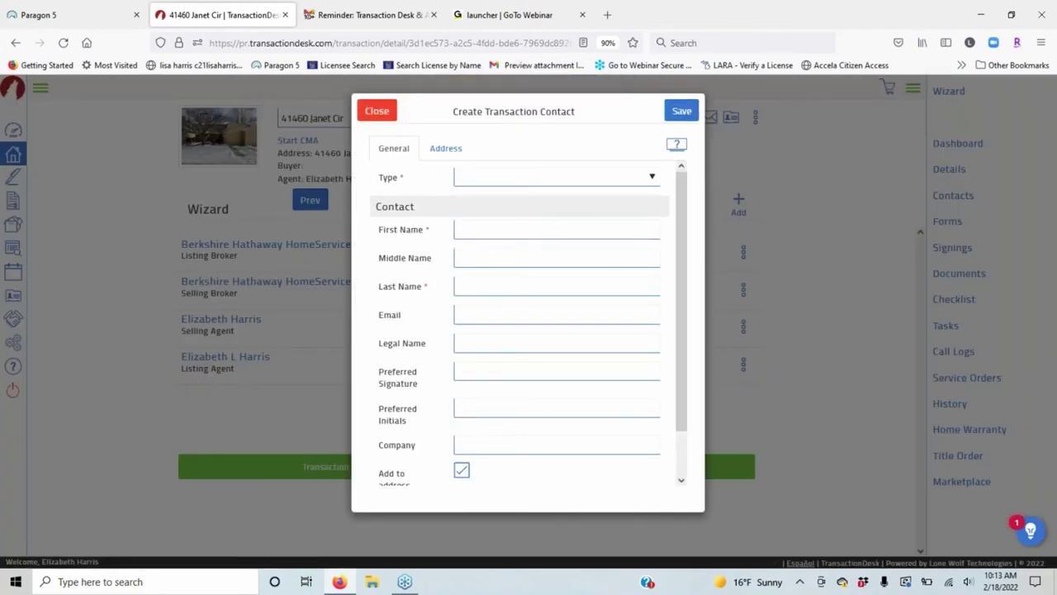
Set the contact type to Buyer and enter the buyer's first and last name.
{"action": "left_click", "coordinate": [652, 178]}
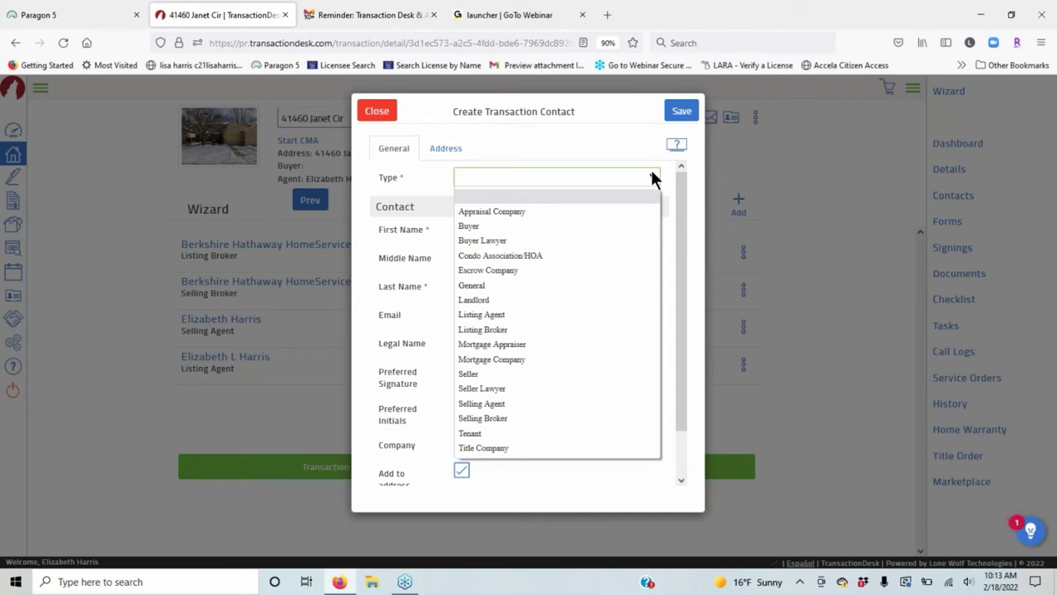
{"action": "left_click", "coordinate": [484, 225]}
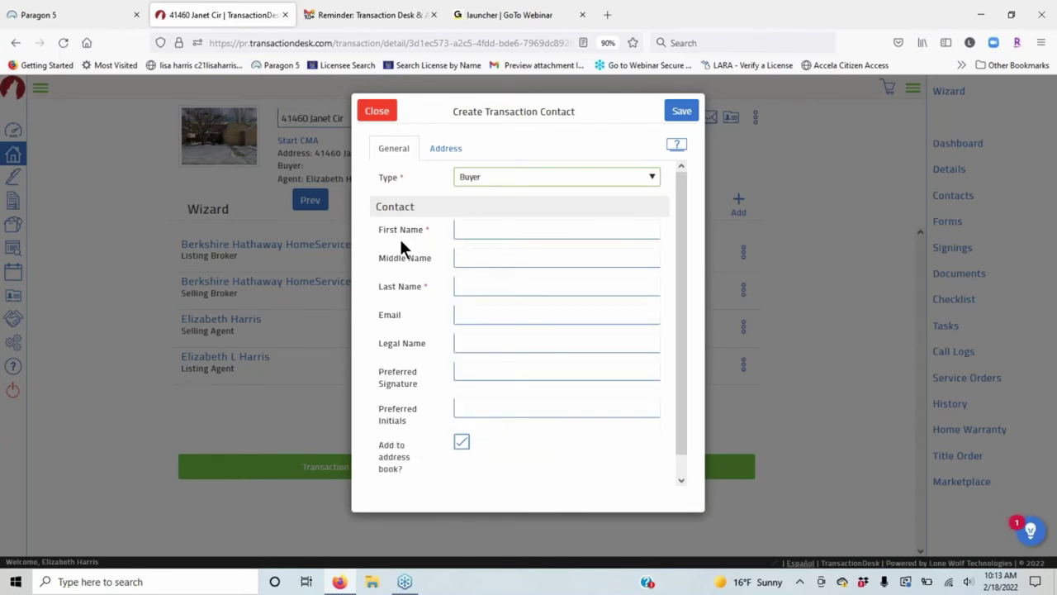
{"action": "left_click", "coordinate": [491, 229]}
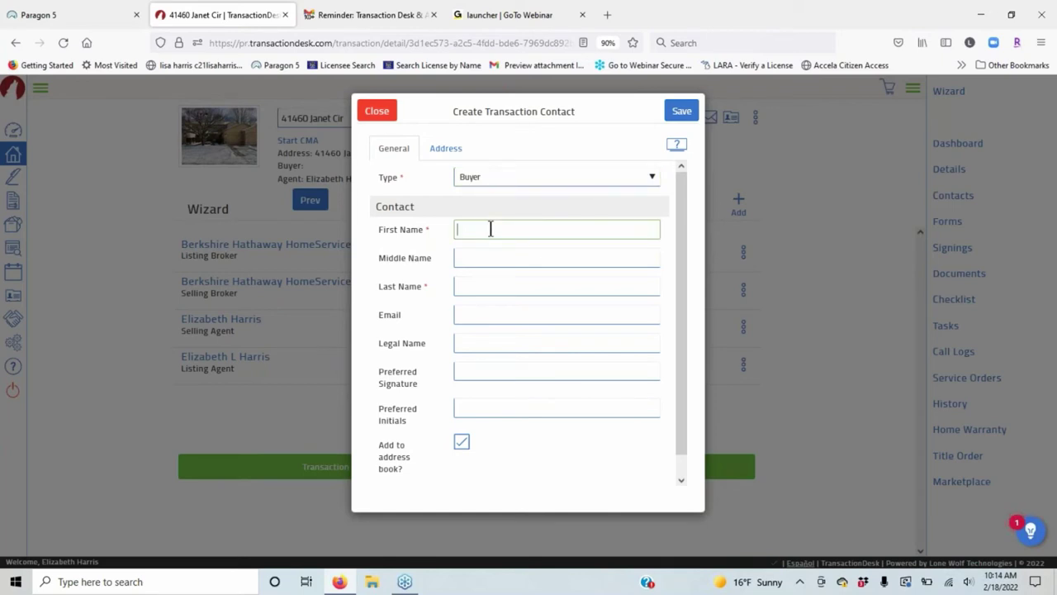
{"action": "type", "text": "Mr"}
{"action": "left_click", "coordinate": [491, 284]}
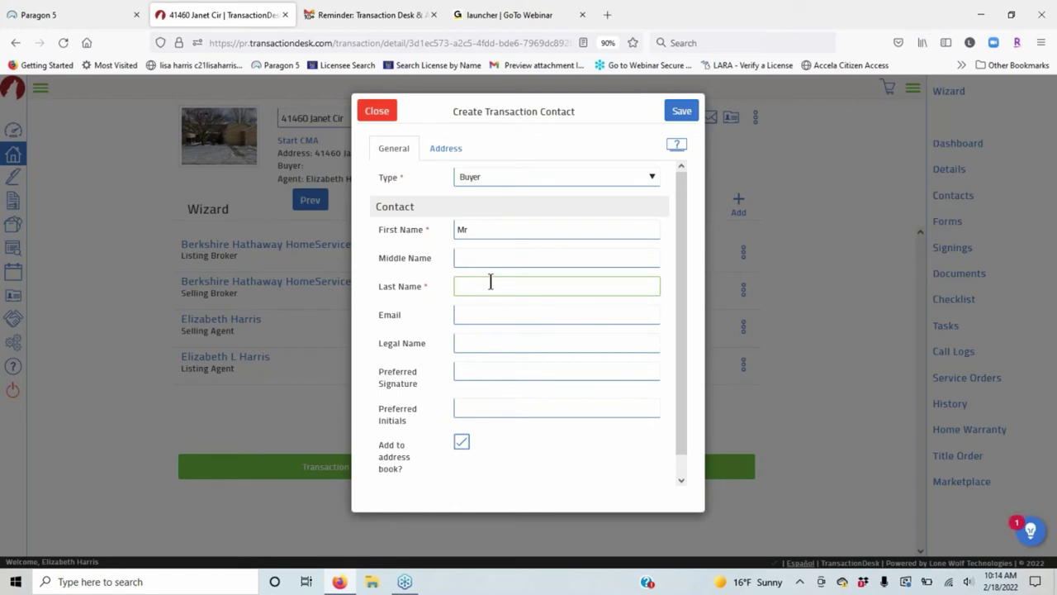
{"action": "type", "text": "B"}
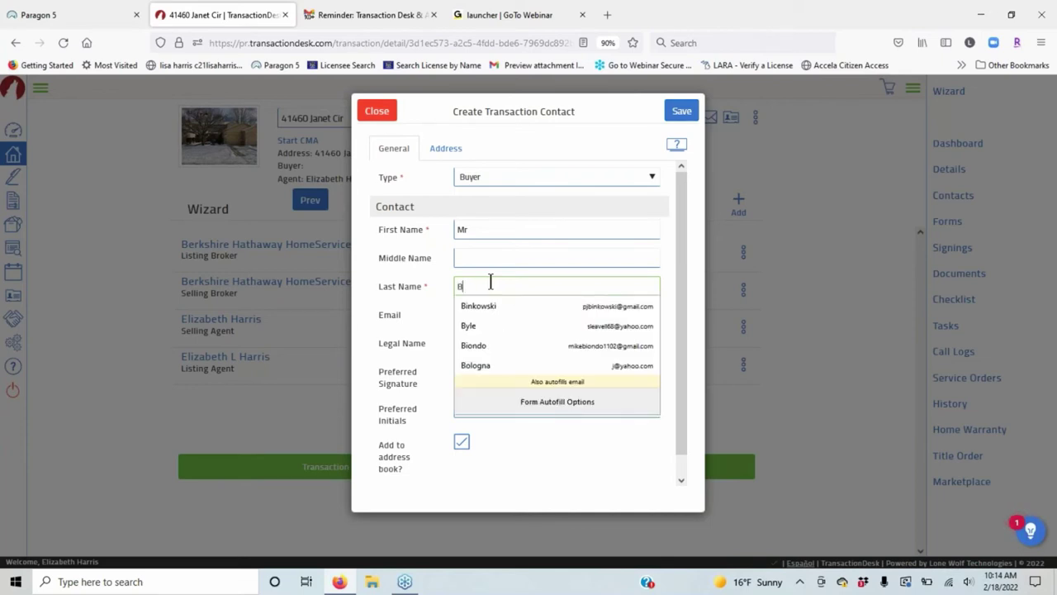
{"action": "key", "text": "BackSpace"}
{"action": "type", "text": "Loaded"}
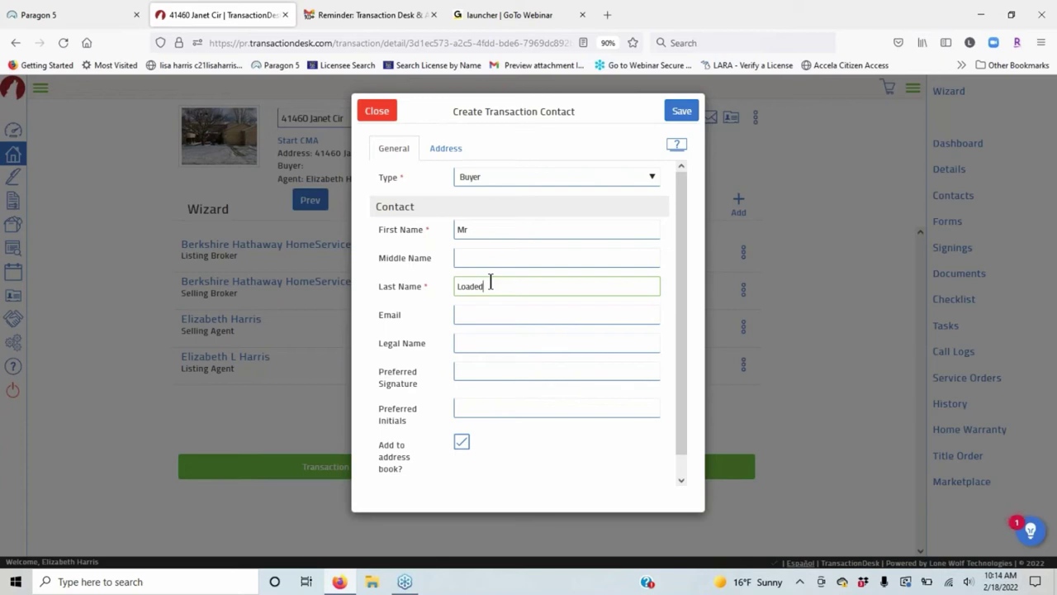
Fill in the buyer's e-mail address and dismiss the suggestions list.
{"action": "left_click", "coordinate": [476, 318]}
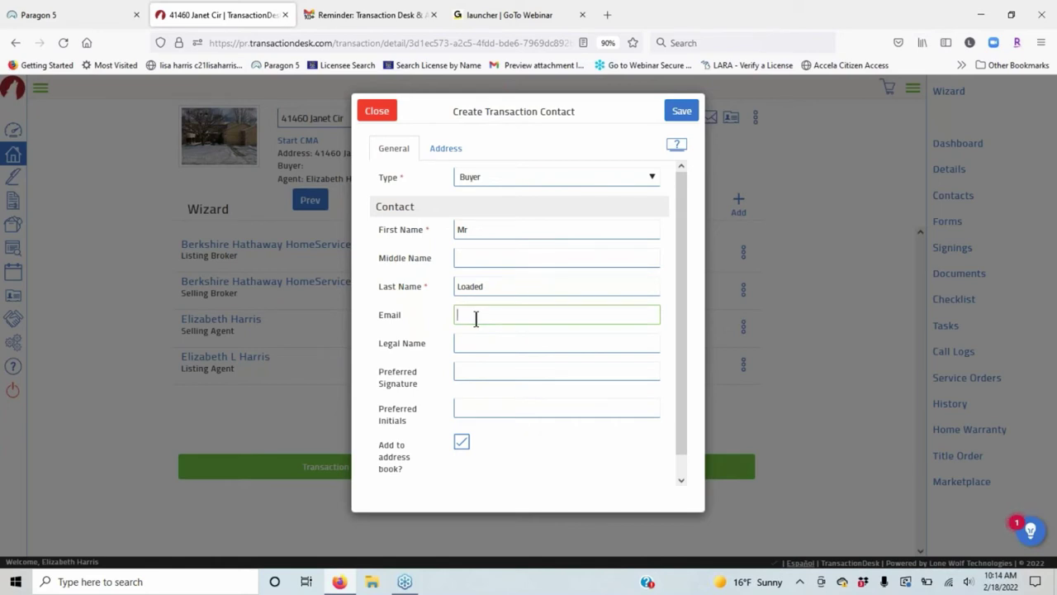
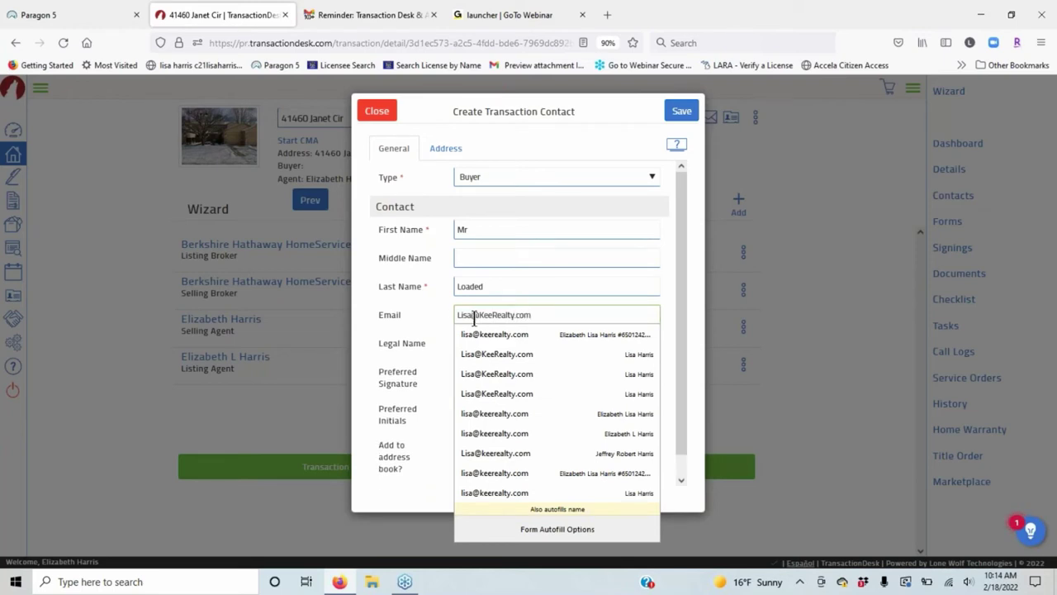
{"action": "left_click", "coordinate": [400, 312]}
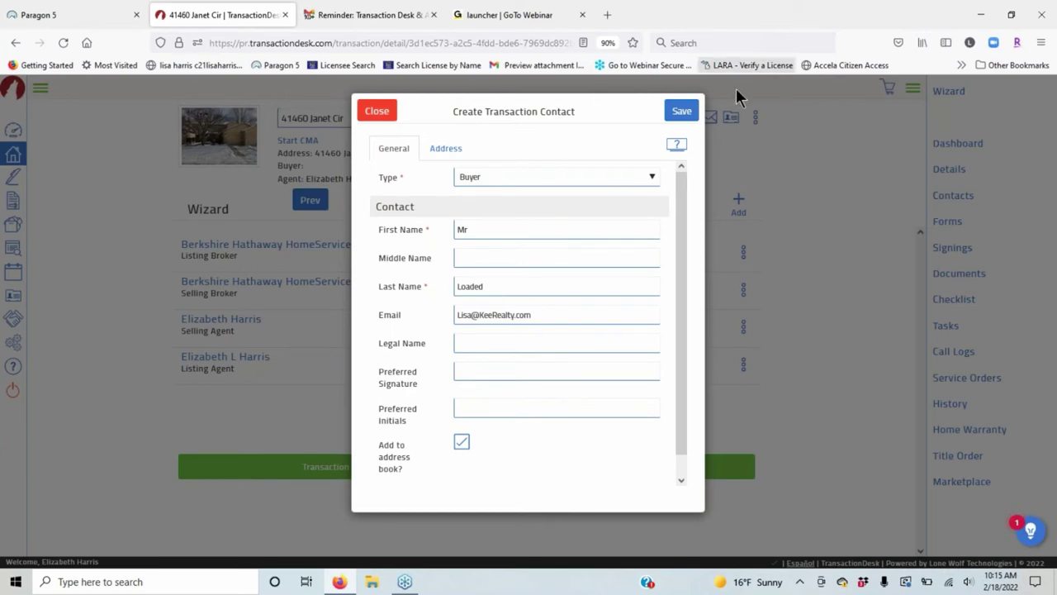
Save the first buyer, then start another new transaction contact of type Buyer.
{"action": "left_click", "coordinate": [680, 111]}
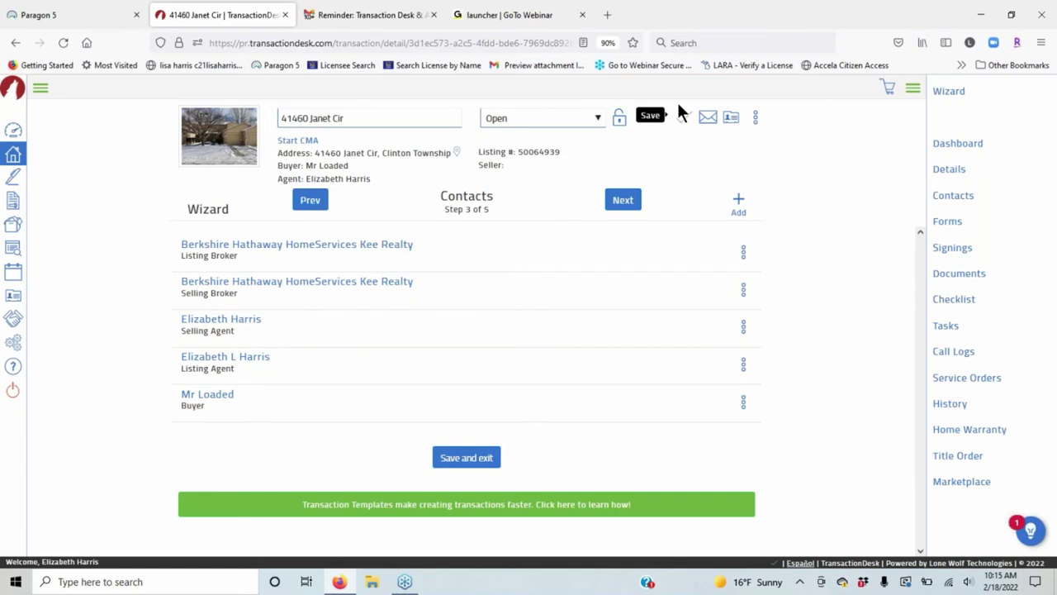
{"action": "left_click", "coordinate": [738, 203]}
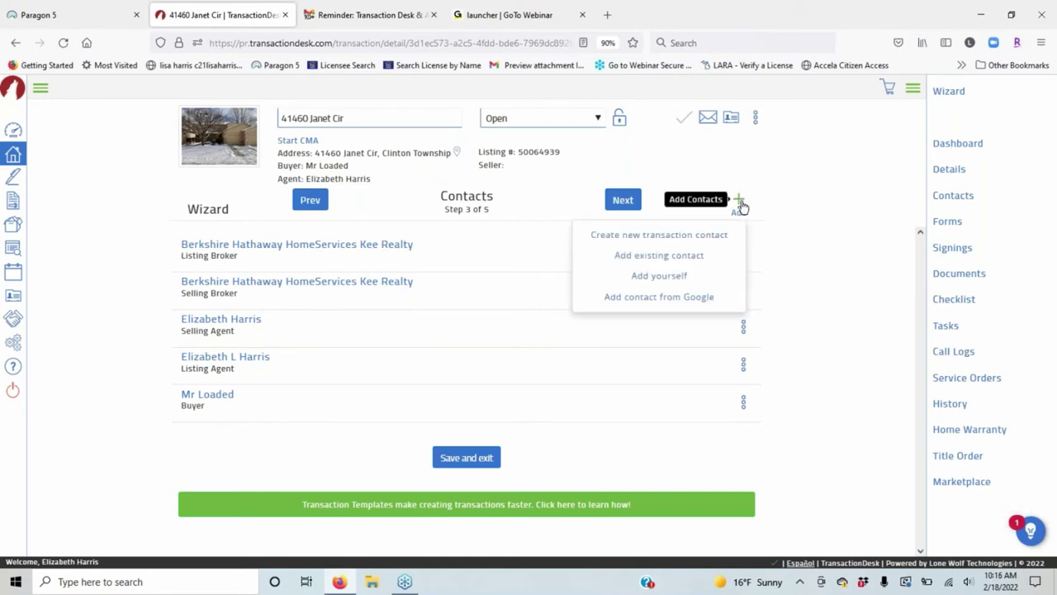
{"action": "left_click", "coordinate": [673, 244]}
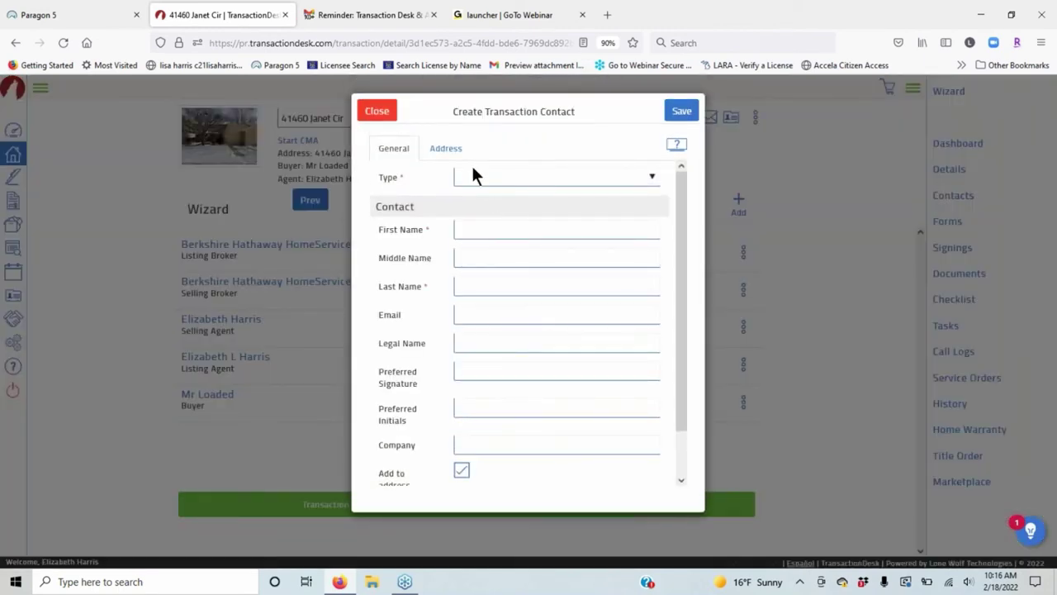
{"action": "left_click", "coordinate": [525, 175]}
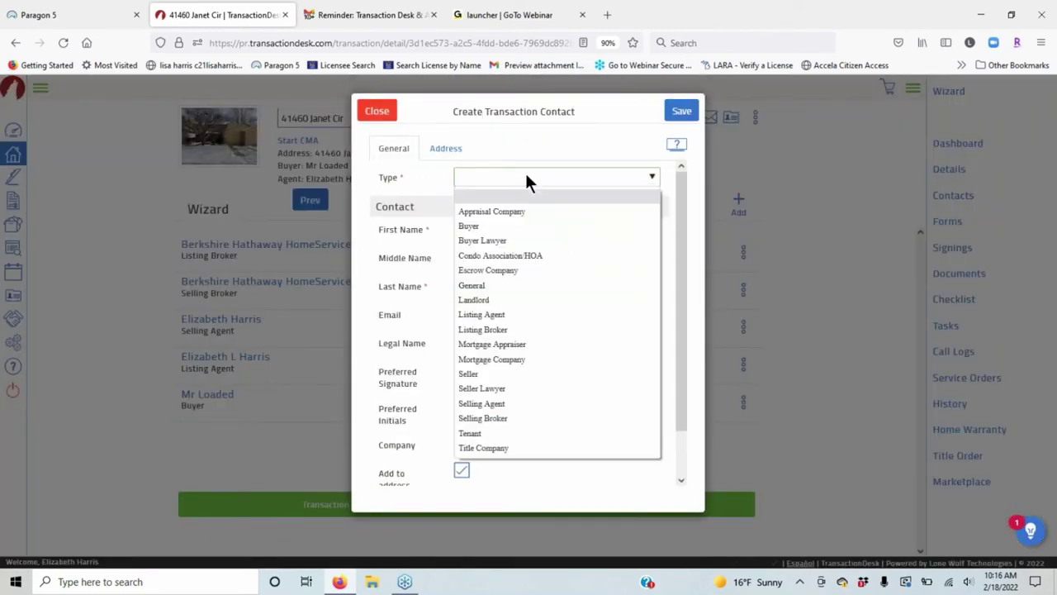
{"action": "left_click", "coordinate": [469, 225]}
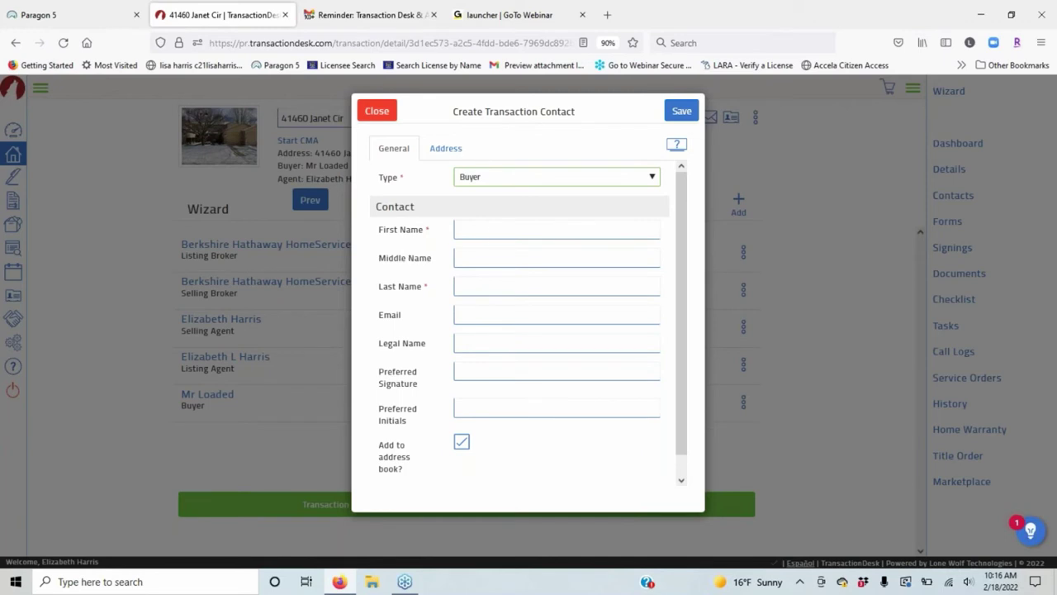
Enter the second buyer's first and last name, skipping the middle name.
{"action": "left_click", "coordinate": [490, 229]}
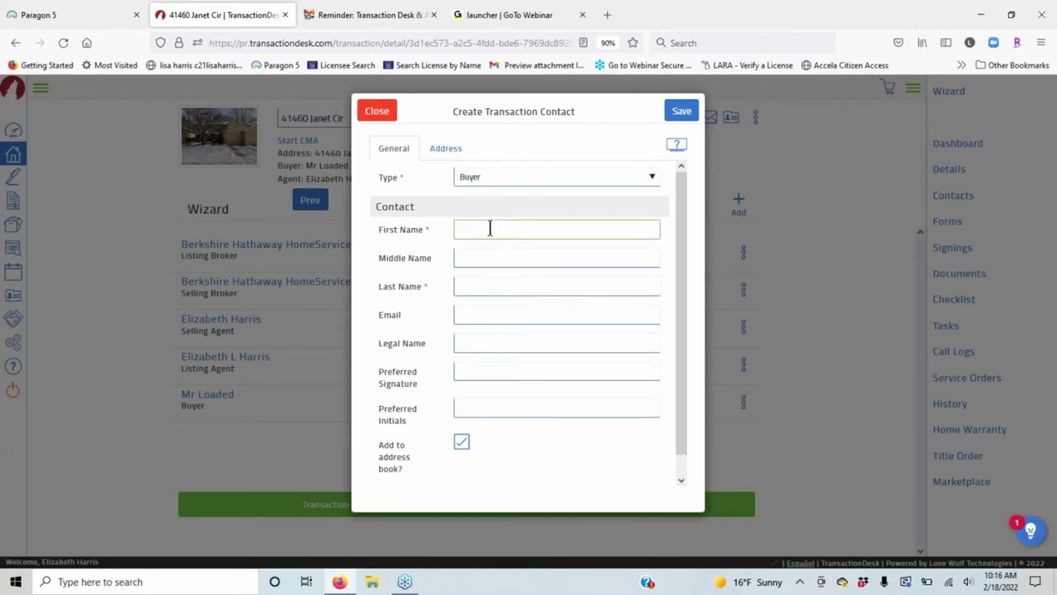
{"action": "type", "text": "Mrs"}
{"action": "key", "text": "Tab"}
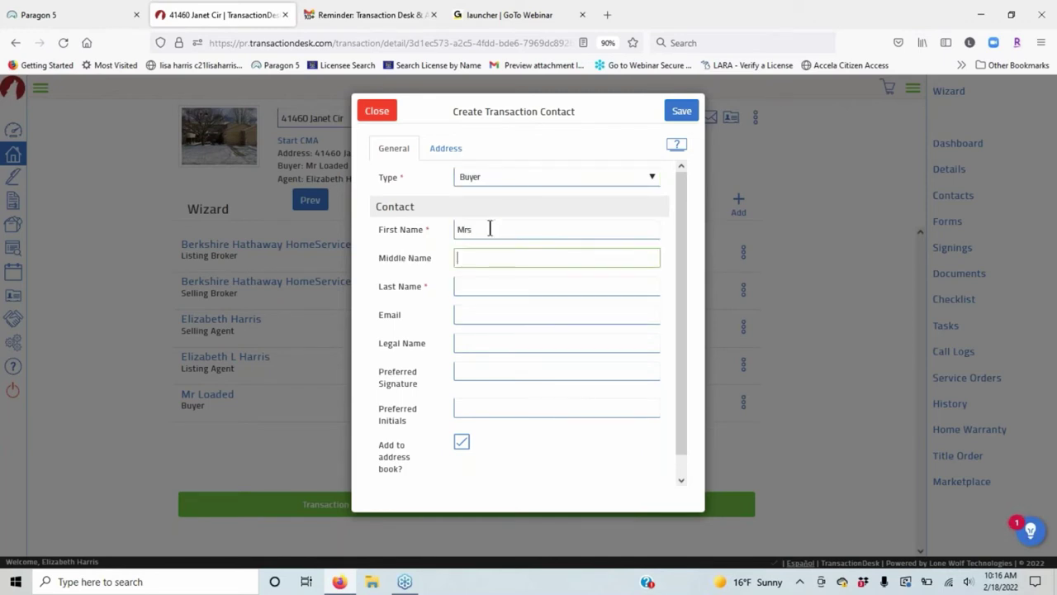
{"action": "key", "text": "Tab"}
{"action": "type", "text": "Spen"}
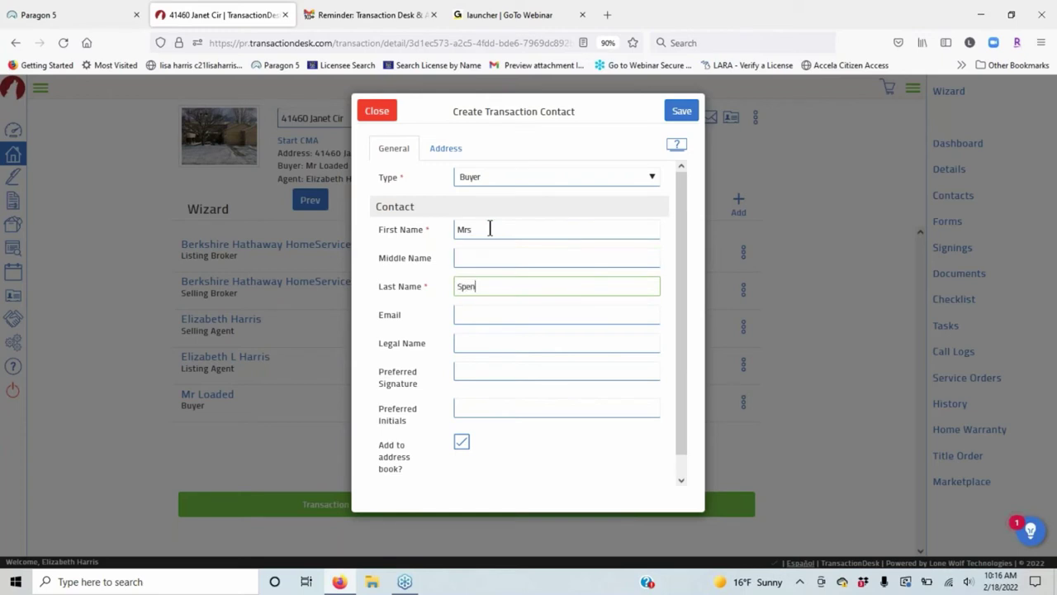
{"action": "type", "text": "dsitall"}
Fill in the second buyer's e-mail address and save the contact.
{"action": "left_click", "coordinate": [504, 316]}
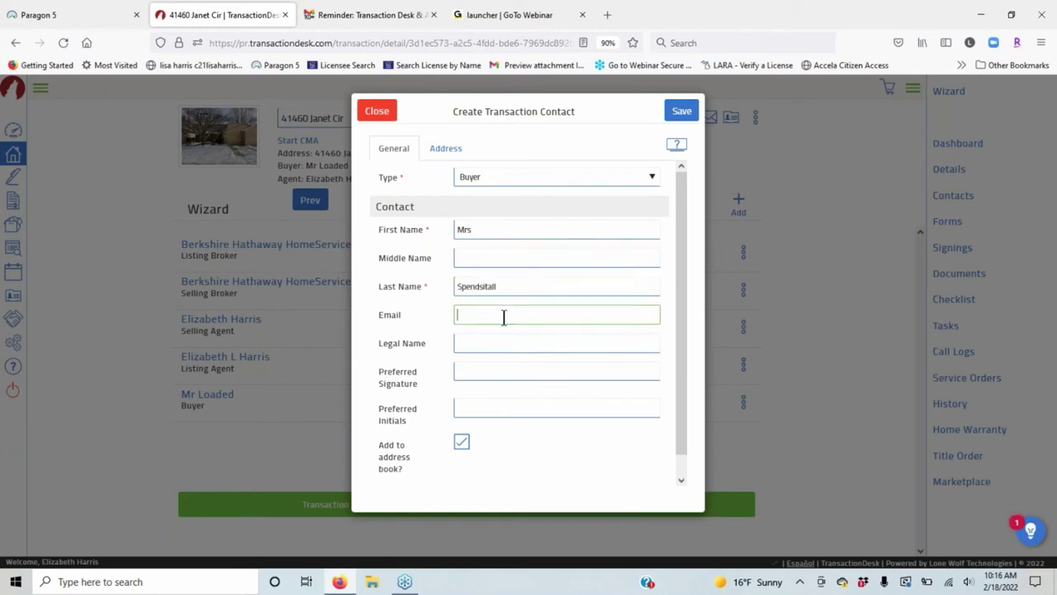
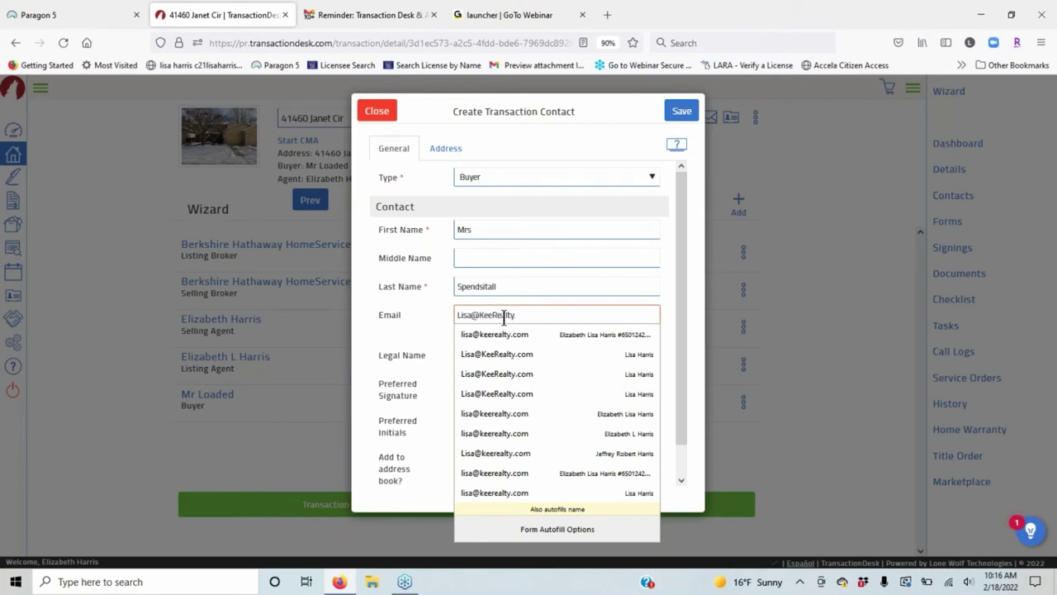
{"action": "left_click", "coordinate": [366, 376]}
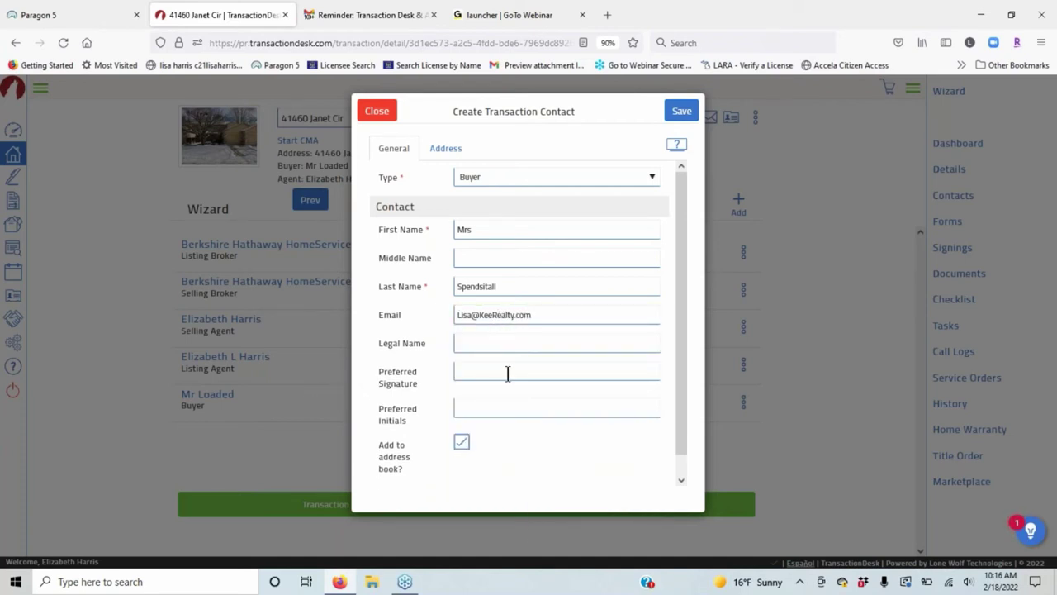
{"action": "left_click", "coordinate": [682, 112]}
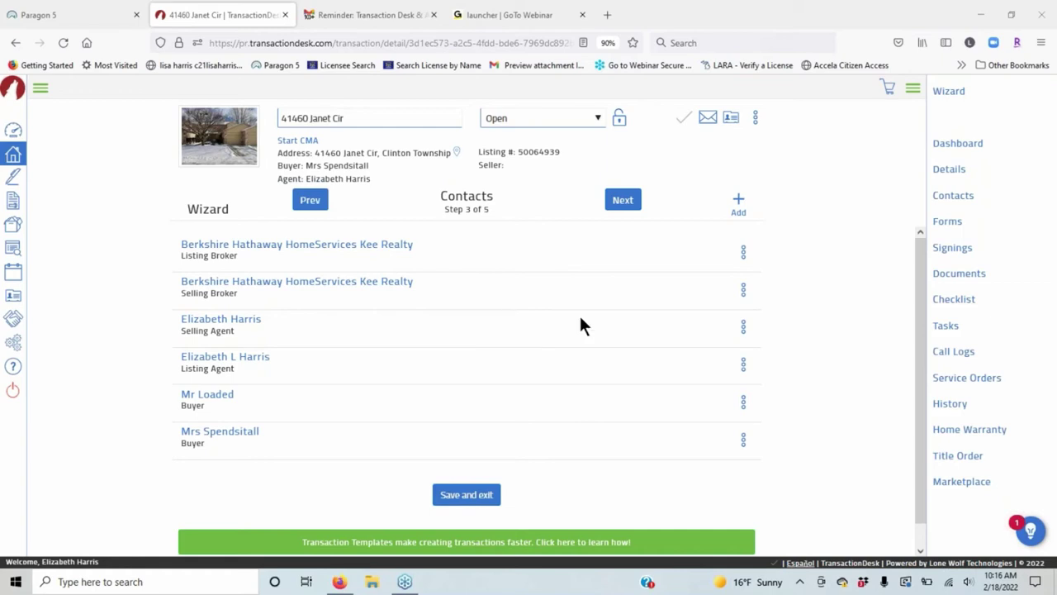
Advance the wizard from Contacts (step 3) to Forms (step 4 of 5).
{"action": "left_click", "coordinate": [623, 201]}
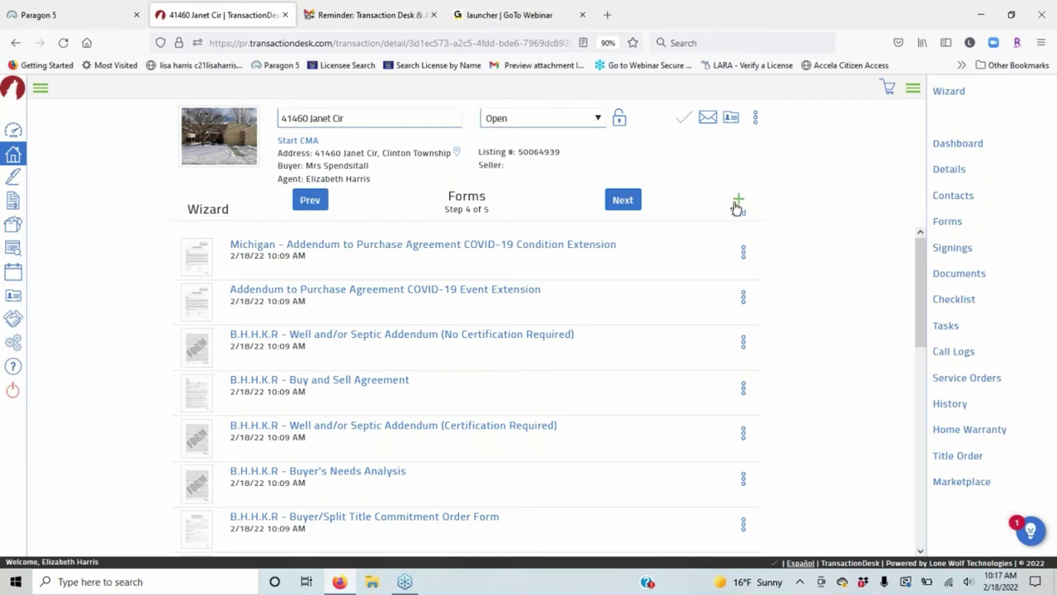
Open the Add forms library and browse into the Michigan REALTORS forms folder.
{"action": "left_click", "coordinate": [737, 205]}
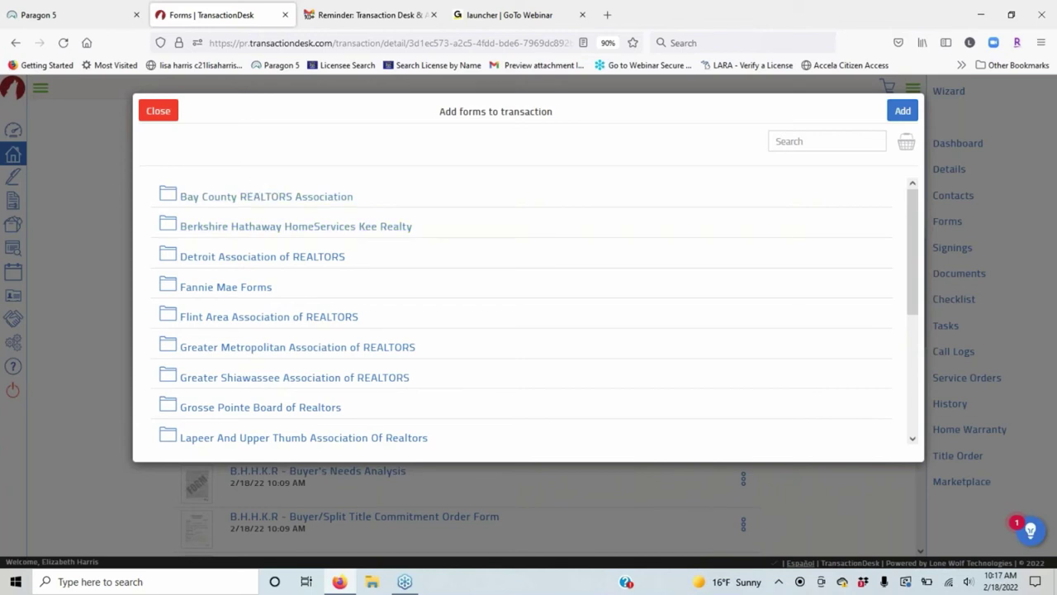
{"action": "scroll", "coordinate": [376, 295], "scroll_direction": "down", "scroll_amount": 3}
{"action": "scroll", "coordinate": [376, 294], "scroll_direction": "up", "scroll_amount": 3}
{"action": "scroll", "coordinate": [455, 255], "scroll_direction": "down", "scroll_amount": 2}
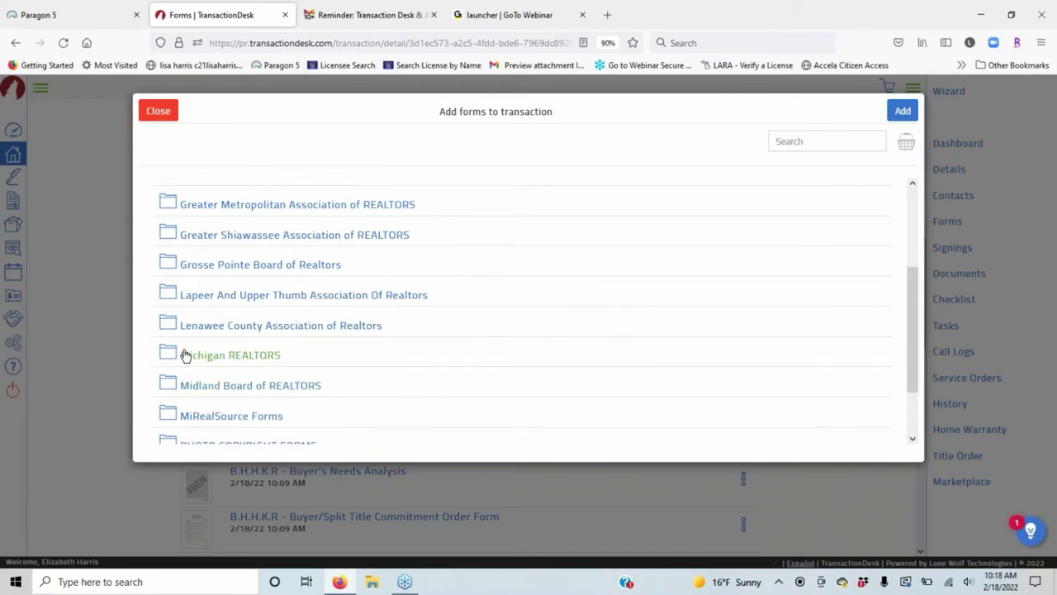
{"action": "scroll", "coordinate": [188, 353], "scroll_direction": "down", "scroll_amount": 1}
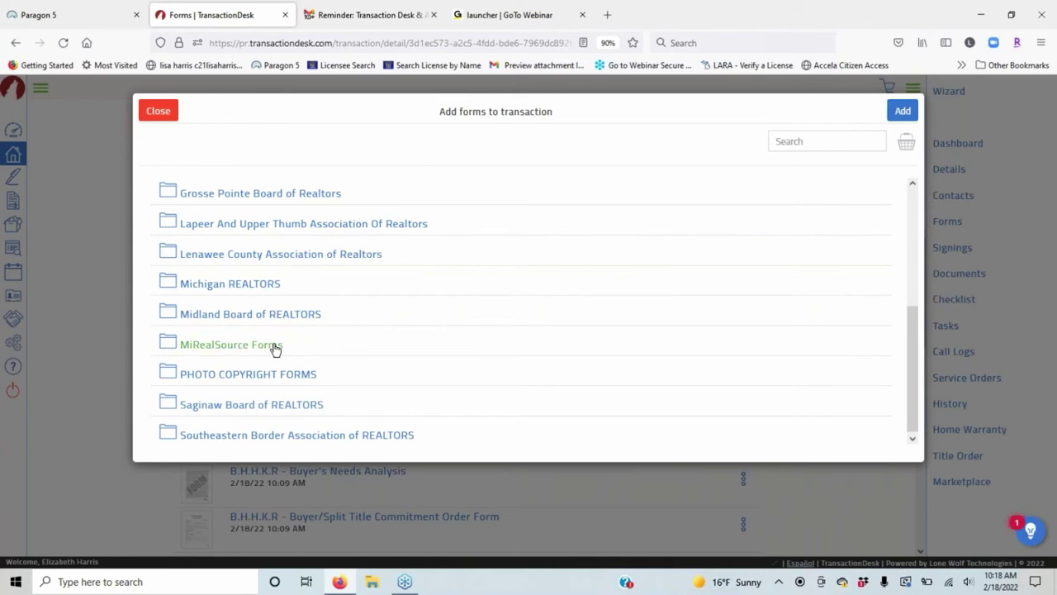
{"action": "left_click", "coordinate": [188, 285]}
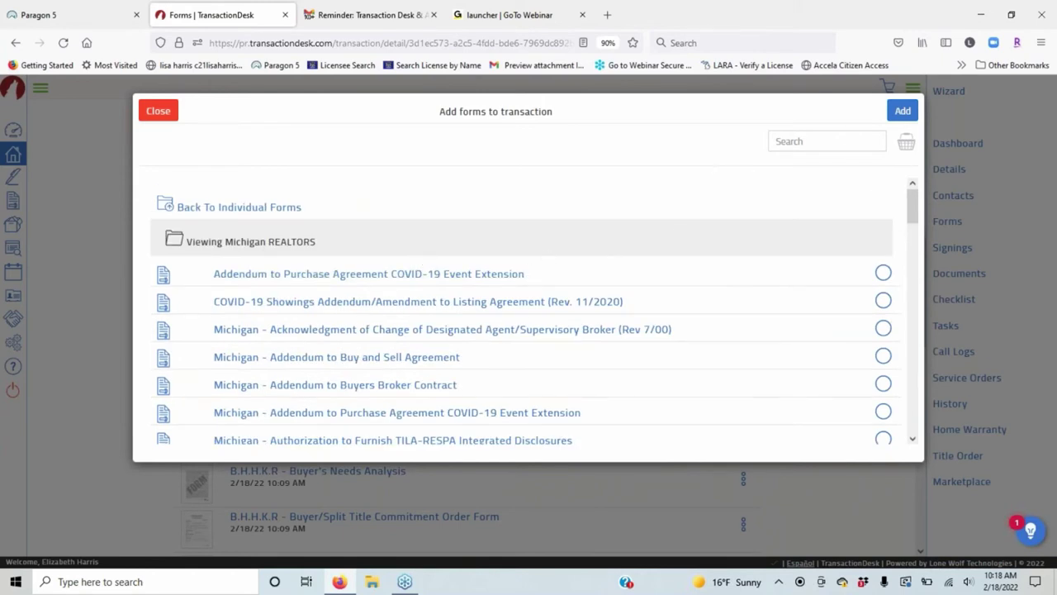
Search the form library for 'Purch', then clear the search.
{"action": "left_click", "coordinate": [831, 138]}
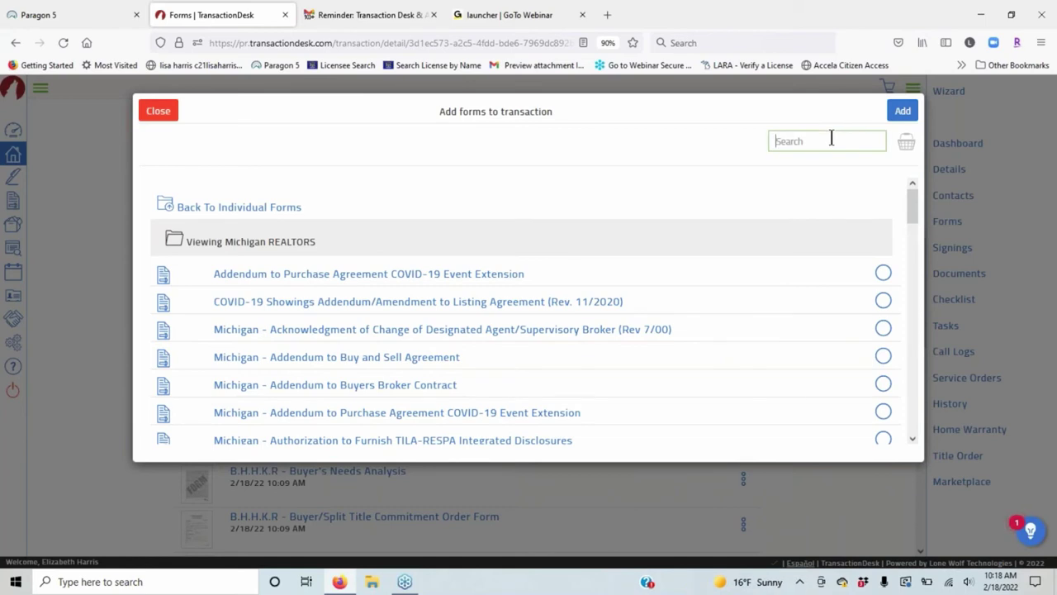
{"action": "type", "text": "Purch"}
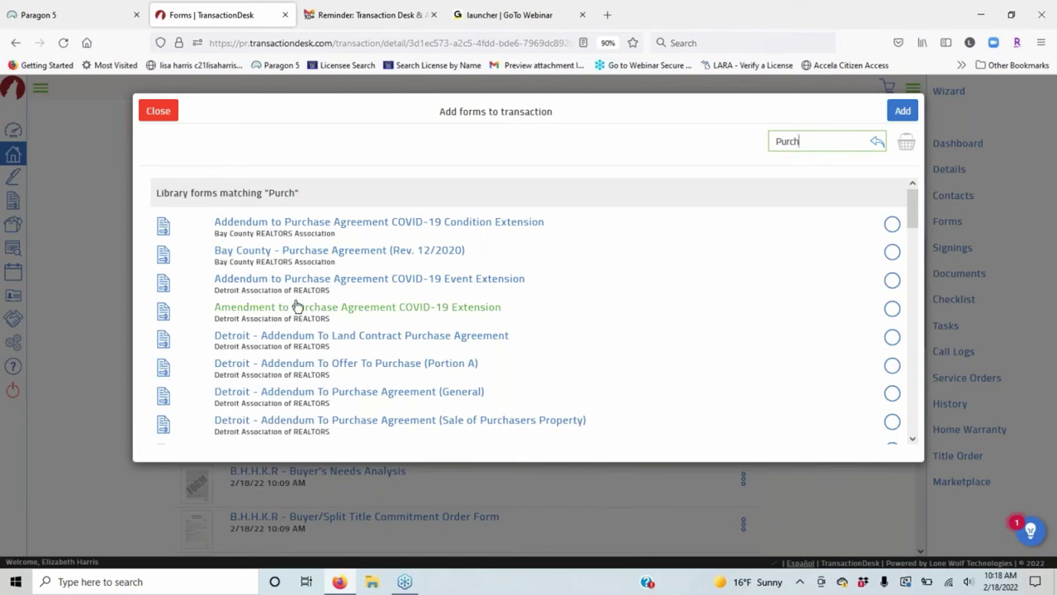
{"action": "left_click_drag", "start_coordinate": [803, 141], "coordinate": [774, 141]}
{"action": "key", "text": "BackSpace"}
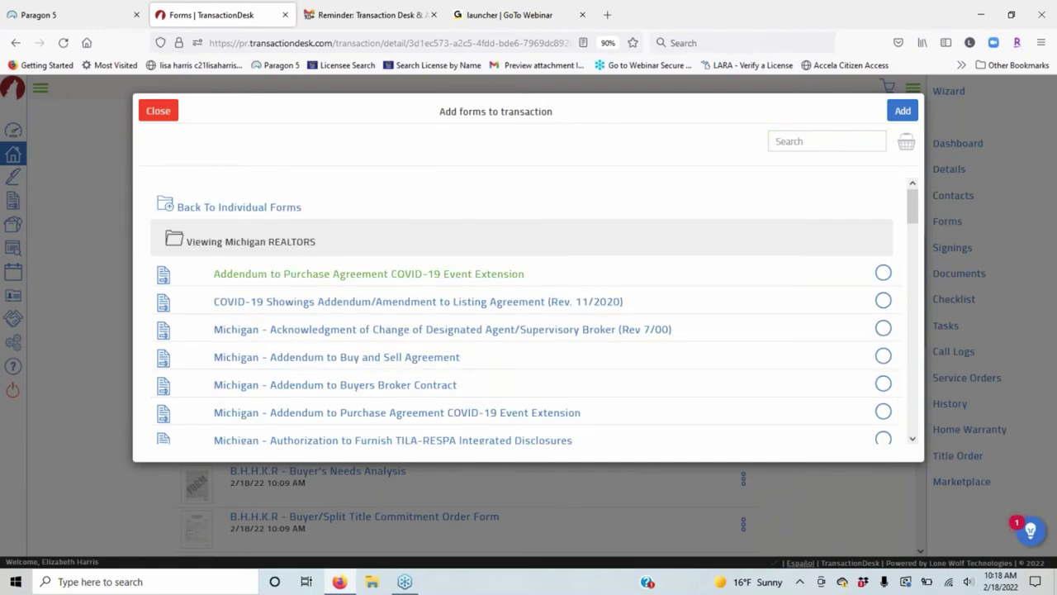
Tick Buy and Sell Agreement (Rev 8/13) and Real Estate Agency Relationships disclosure (Rev 6/11).
{"action": "scroll", "coordinate": [248, 281], "scroll_direction": "down", "scroll_amount": 2}
{"action": "scroll", "coordinate": [406, 299], "scroll_direction": "down", "scroll_amount": 2}
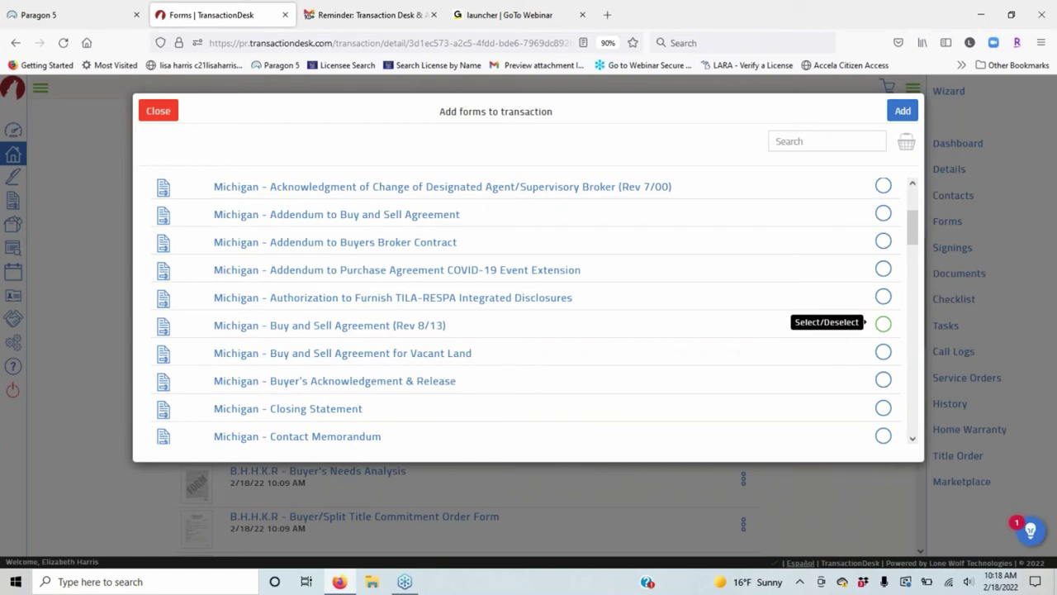
{"action": "left_click", "coordinate": [883, 326]}
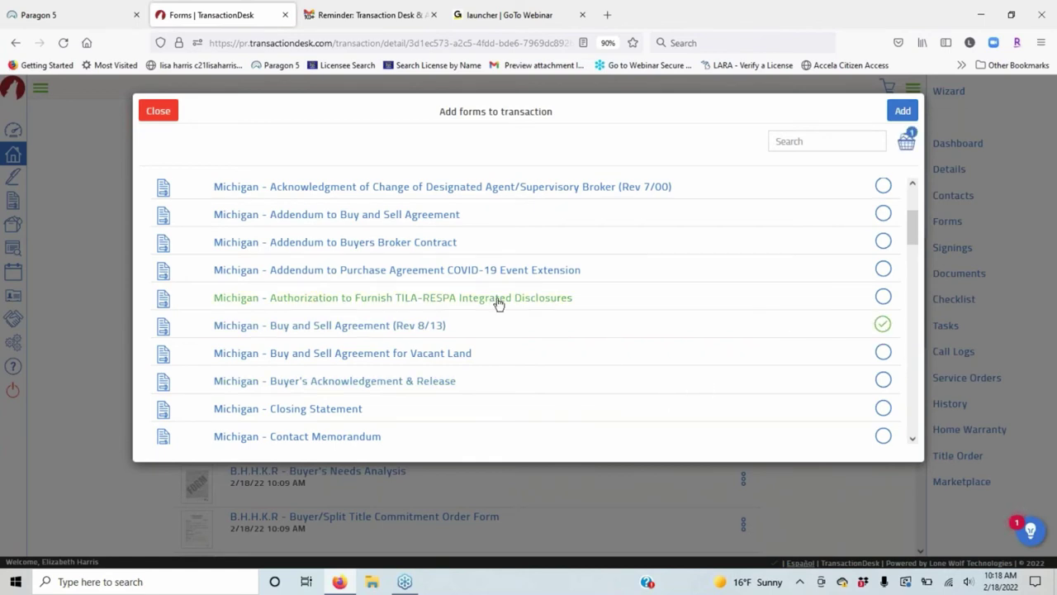
{"action": "scroll", "coordinate": [498, 303], "scroll_direction": "down", "scroll_amount": 2}
{"action": "scroll", "coordinate": [495, 289], "scroll_direction": "down", "scroll_amount": 2}
{"action": "scroll", "coordinate": [401, 246], "scroll_direction": "down", "scroll_amount": 2}
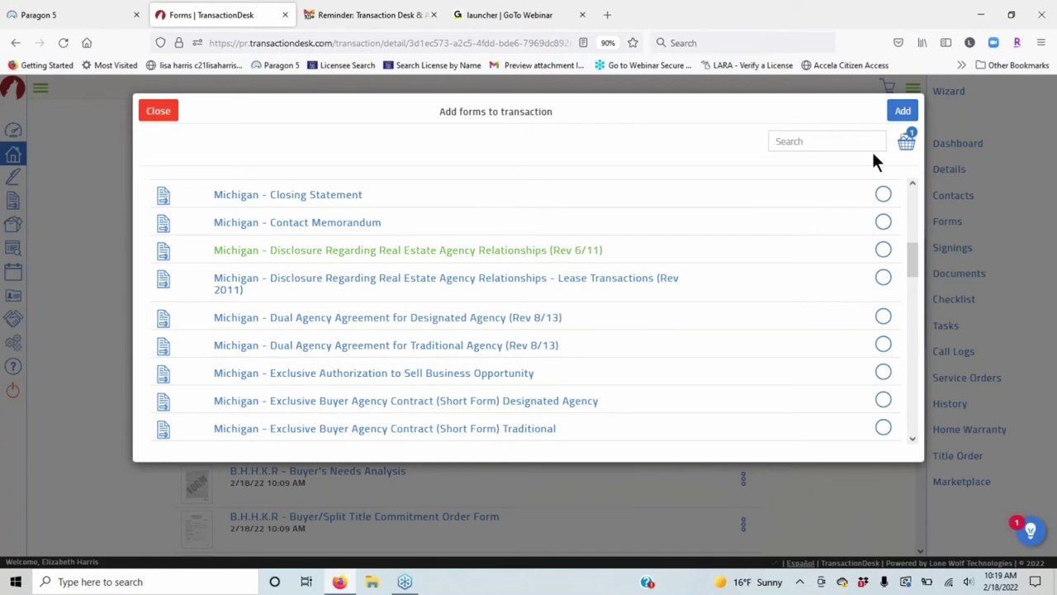
{"action": "left_click", "coordinate": [884, 250]}
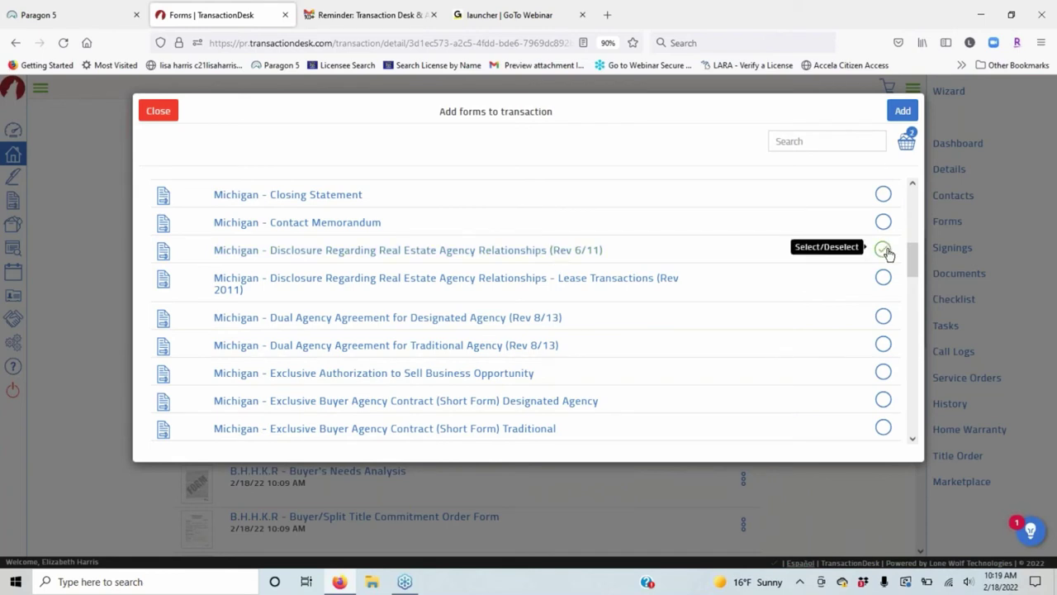
Return to the collections list and open the Berkshire Hathaway HomeServices Kee Realty folder.
{"action": "scroll", "coordinate": [628, 344], "scroll_direction": "down", "scroll_amount": 5}
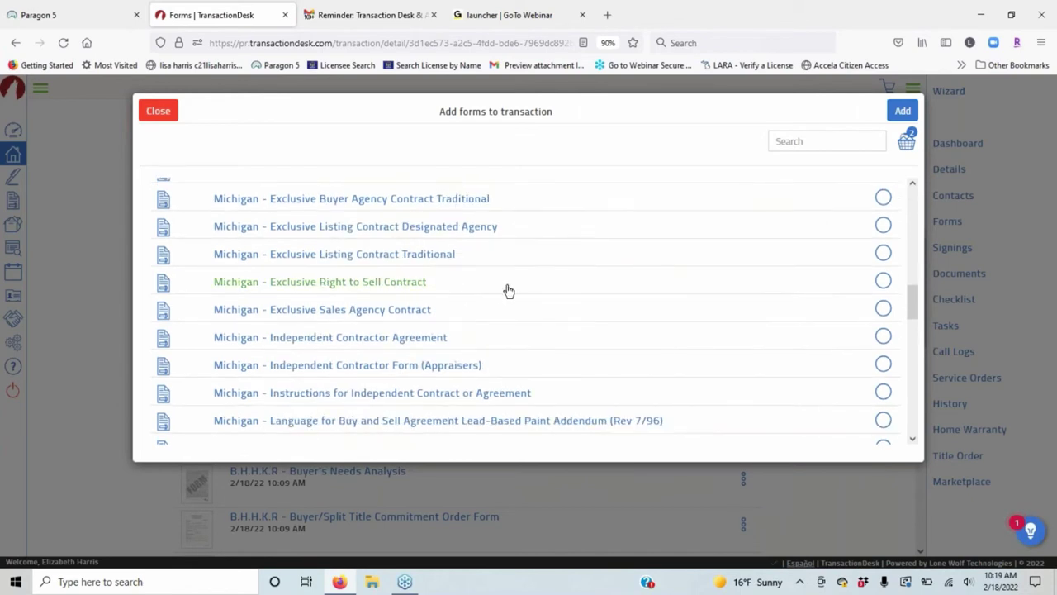
{"action": "scroll", "coordinate": [509, 291], "scroll_direction": "down", "scroll_amount": 3}
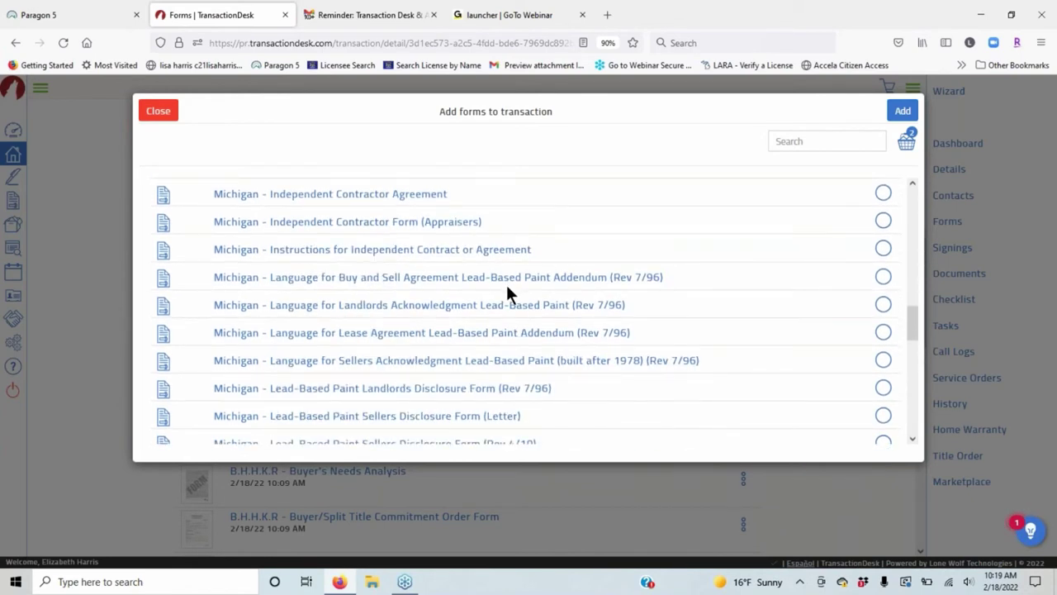
{"action": "scroll", "coordinate": [507, 291], "scroll_direction": "down", "scroll_amount": 5}
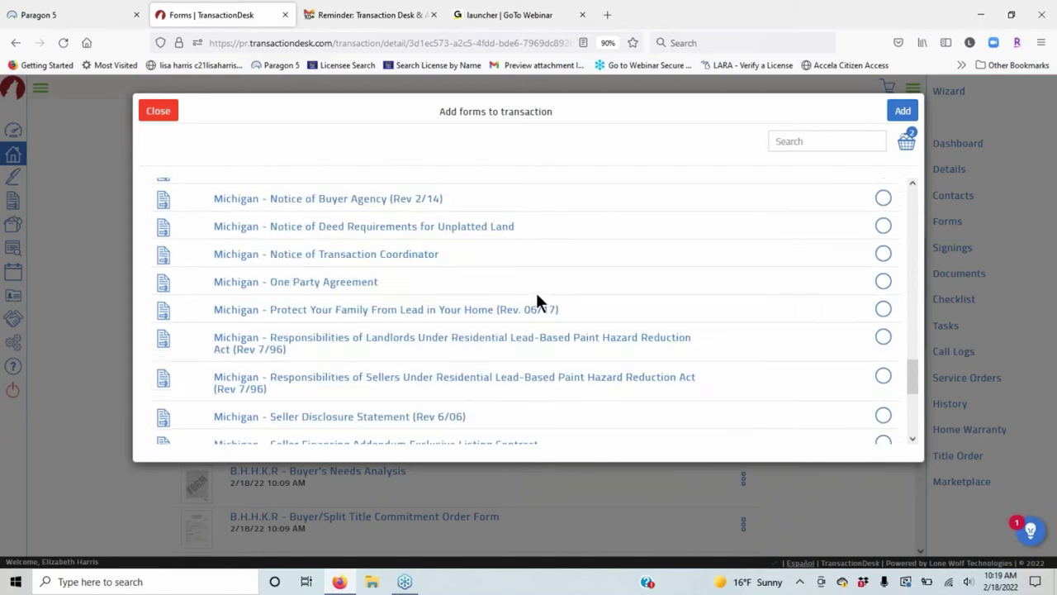
{"action": "scroll", "coordinate": [537, 301], "scroll_direction": "down", "scroll_amount": 5}
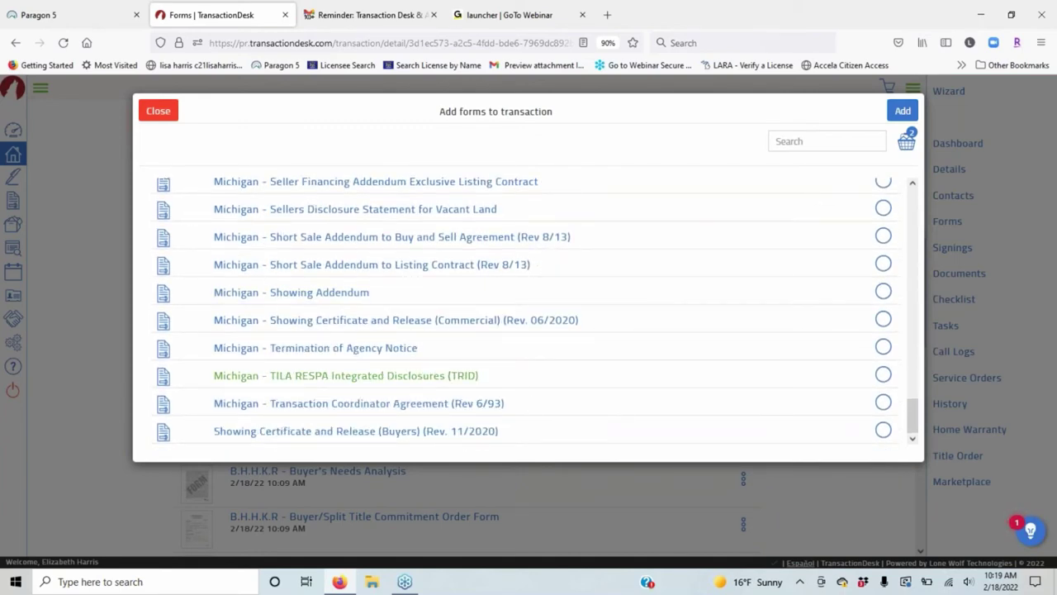
{"action": "scroll", "coordinate": [512, 373], "scroll_direction": "up", "scroll_amount": 15}
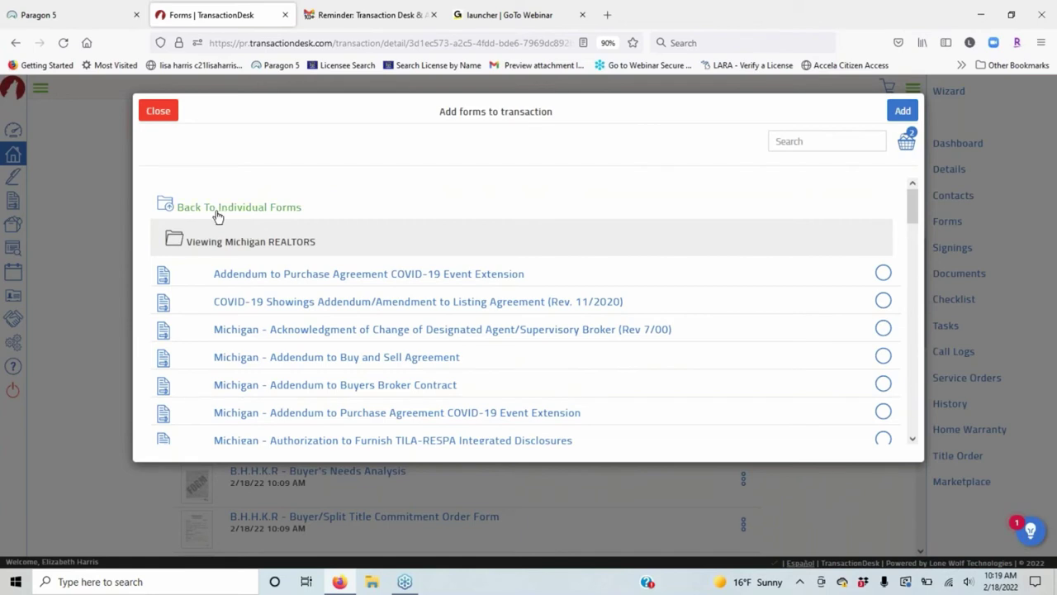
{"action": "left_click", "coordinate": [264, 208]}
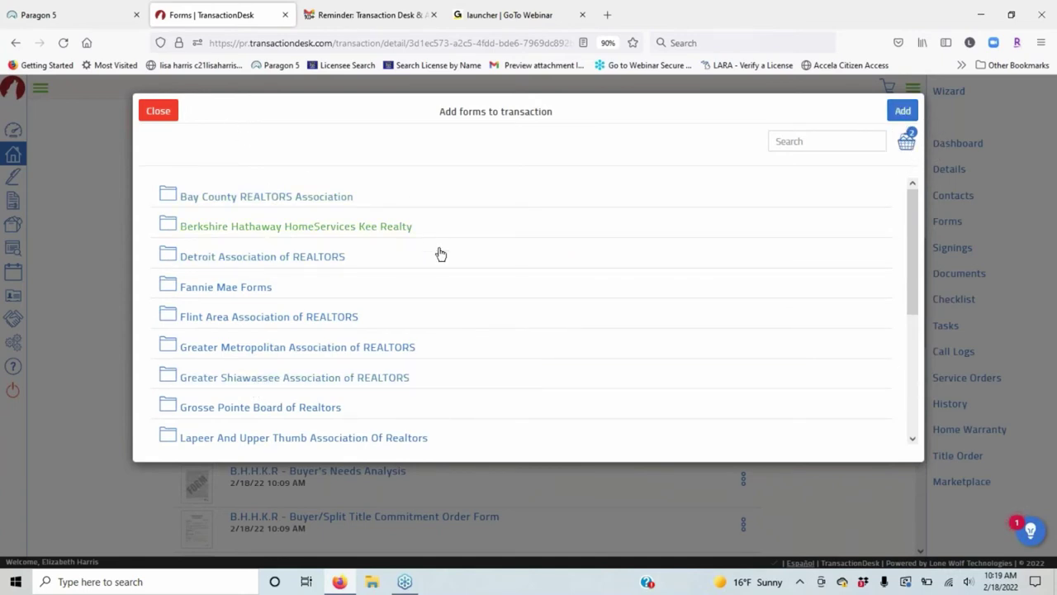
{"action": "scroll", "coordinate": [439, 253], "scroll_direction": "down", "scroll_amount": 2}
{"action": "scroll", "coordinate": [482, 273], "scroll_direction": "down", "scroll_amount": 3}
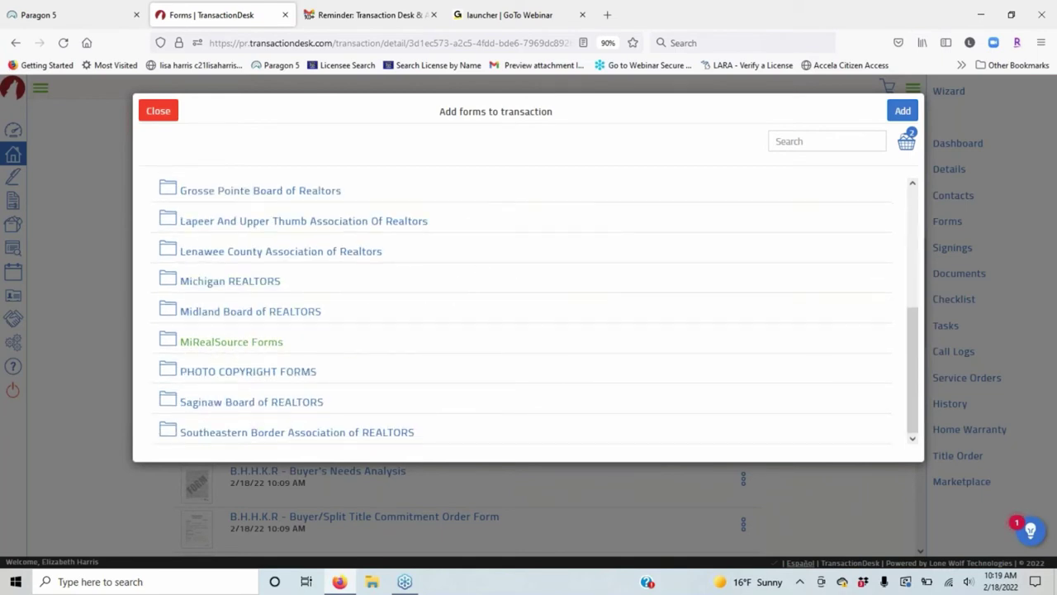
{"action": "scroll", "coordinate": [366, 312], "scroll_direction": "up", "scroll_amount": 5}
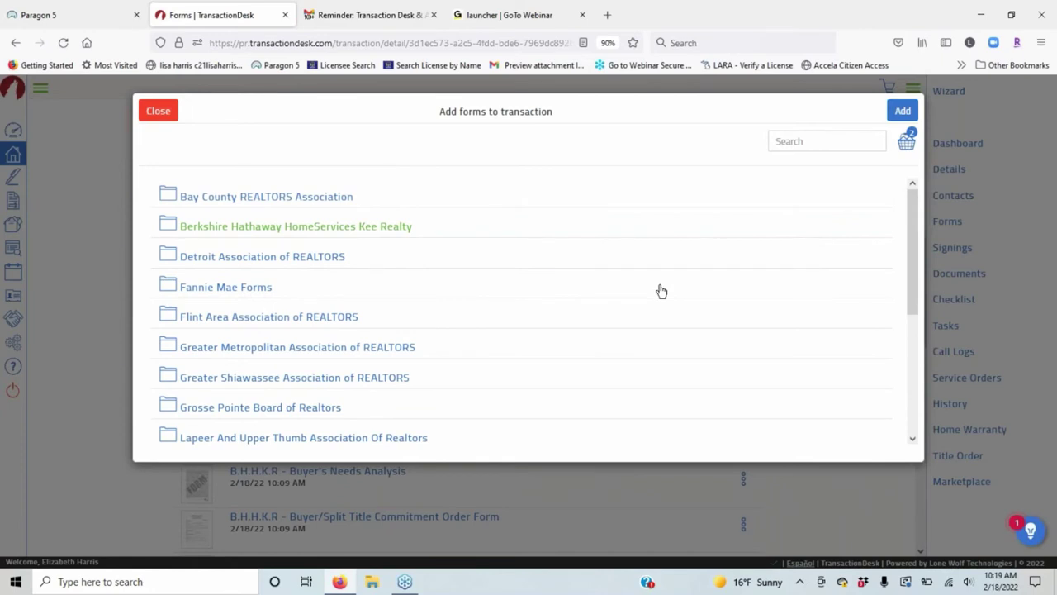
{"action": "left_click", "coordinate": [405, 226]}
{"action": "scroll", "coordinate": [584, 319], "scroll_direction": "down", "scroll_amount": 1}
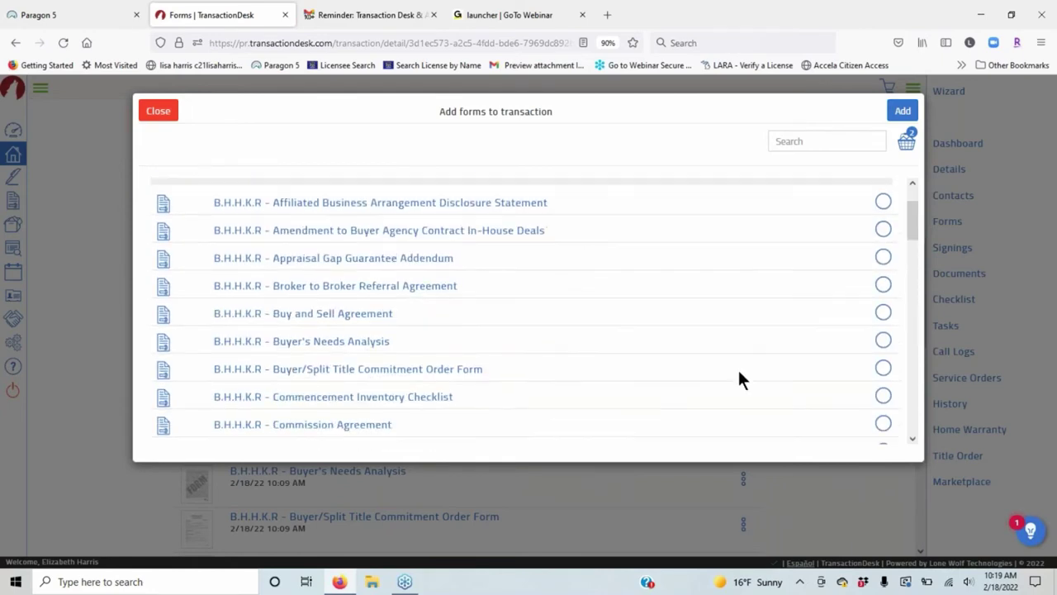
{"action": "scroll", "coordinate": [647, 369], "scroll_direction": "down", "scroll_amount": 2}
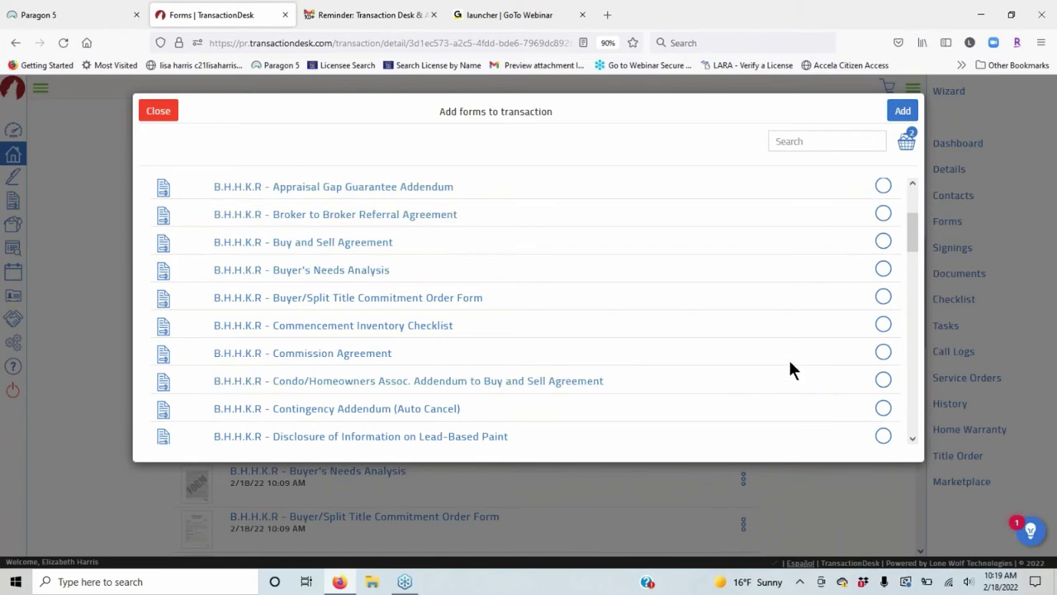
{"action": "scroll", "coordinate": [768, 335], "scroll_direction": "up", "scroll_amount": 3}
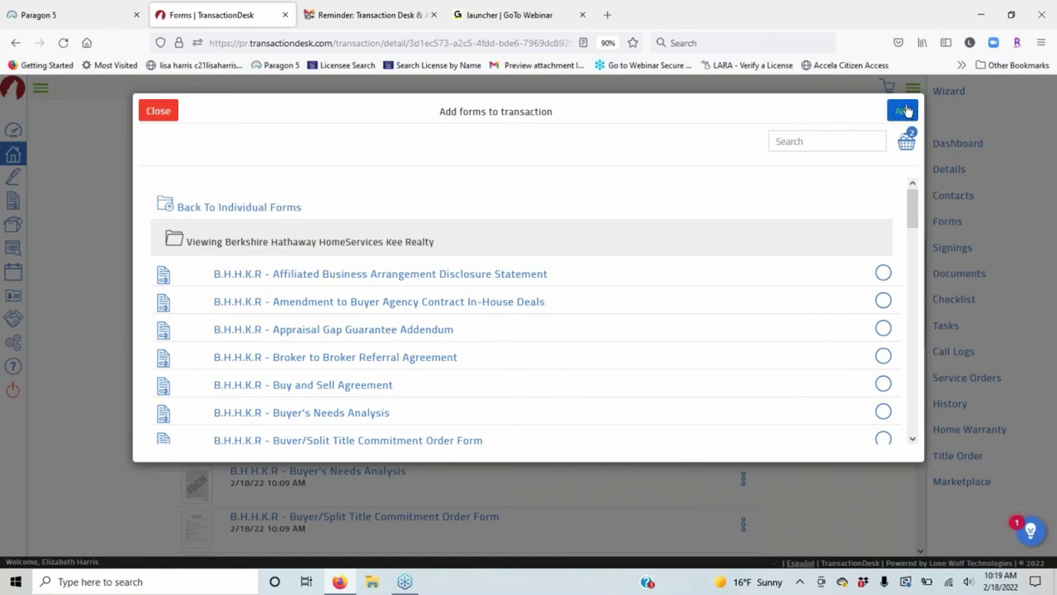
Add the two chosen forms to the transaction's forms list.
{"action": "left_click", "coordinate": [905, 110]}
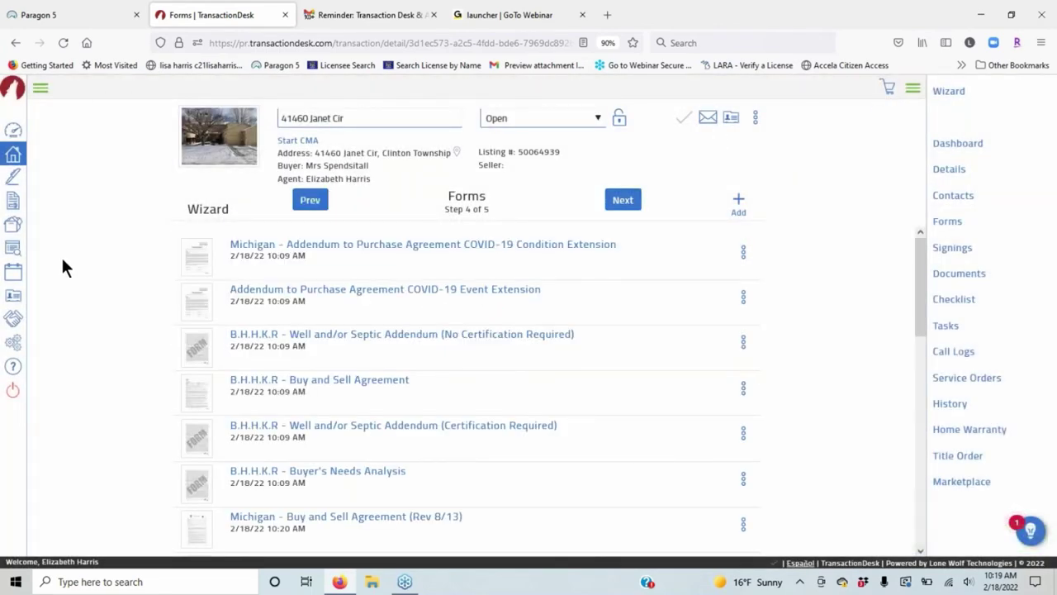
{"action": "scroll", "coordinate": [612, 412], "scroll_direction": "down", "scroll_amount": 10}
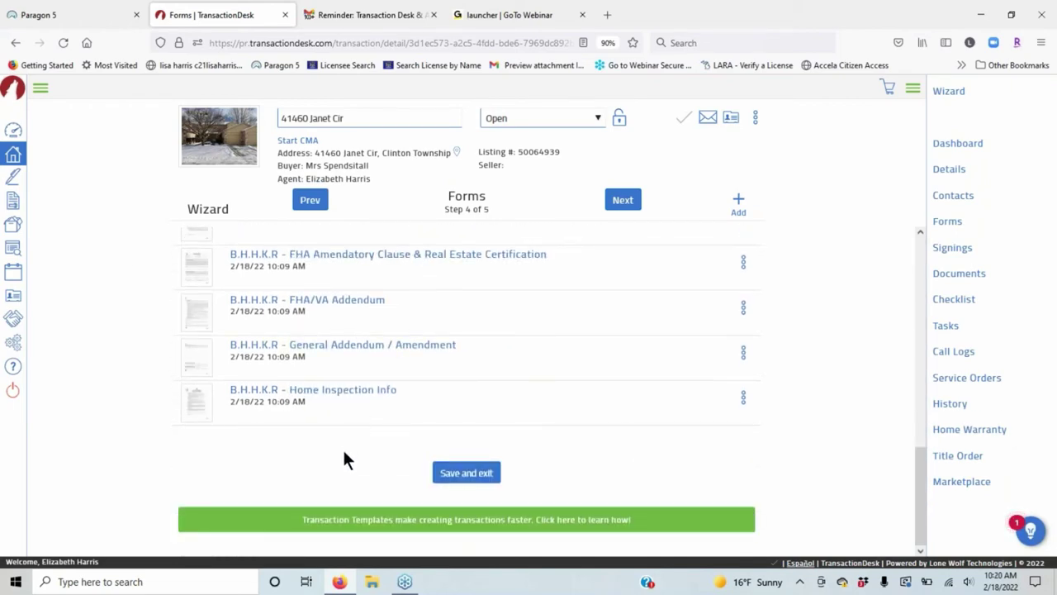
{"action": "scroll", "coordinate": [420, 378], "scroll_direction": "up", "scroll_amount": 10}
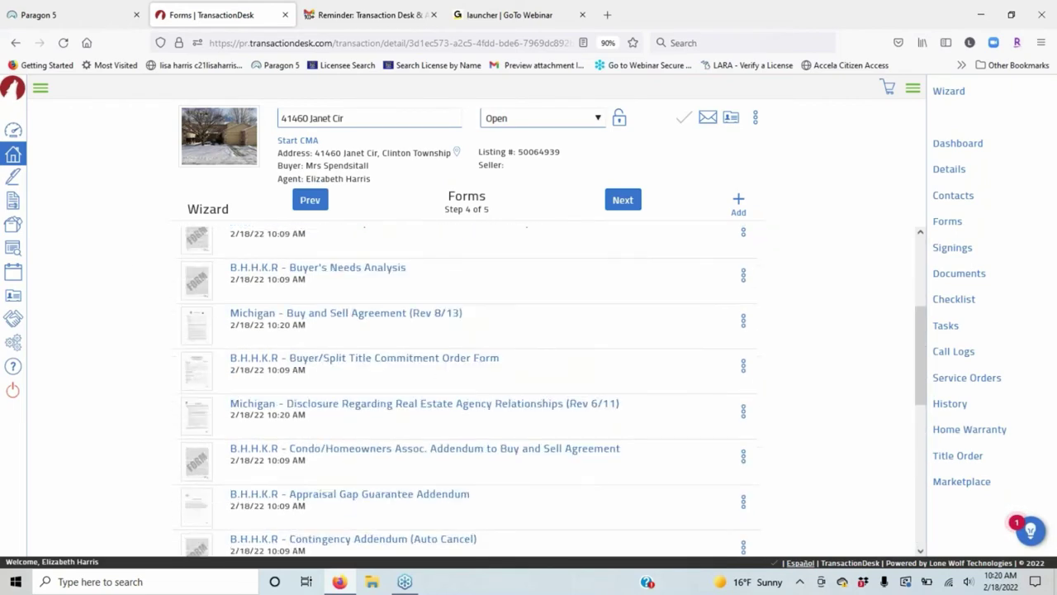
{"action": "scroll", "coordinate": [537, 326], "scroll_direction": "up", "scroll_amount": 2}
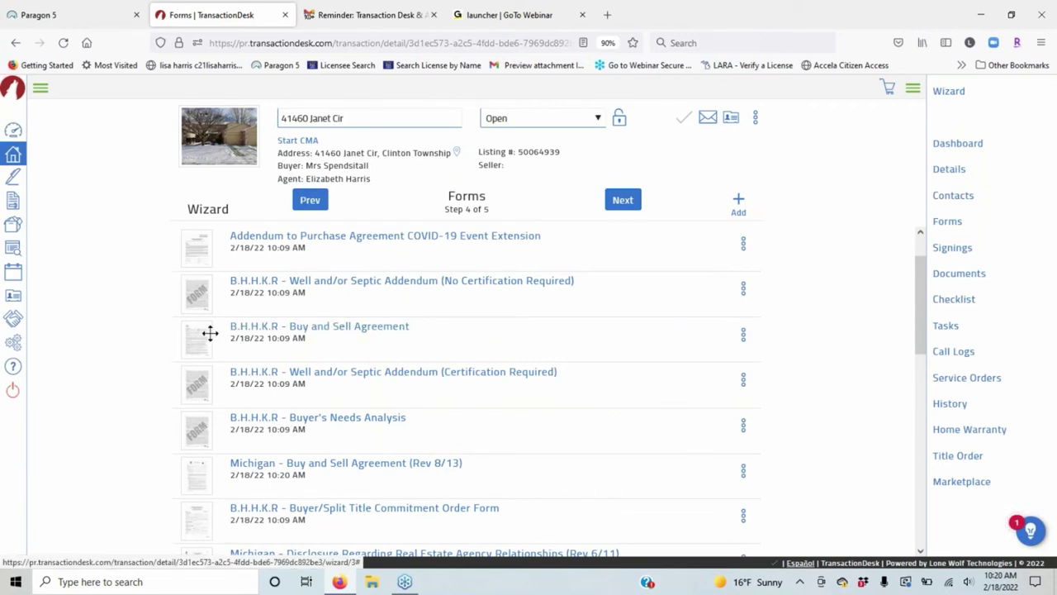
{"action": "scroll", "coordinate": [467, 380], "scroll_direction": "up", "scroll_amount": 1}
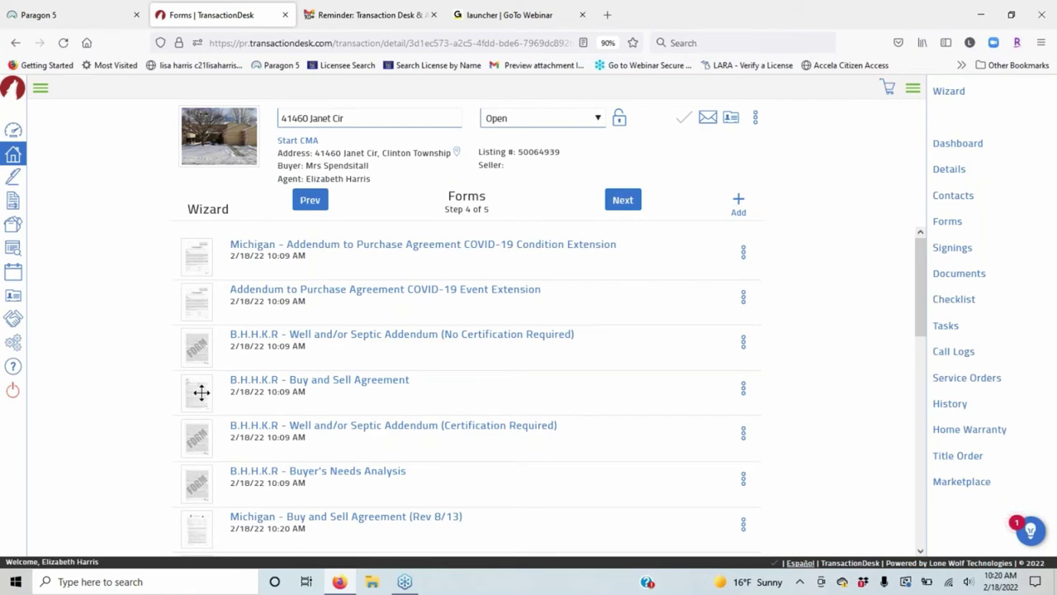
Move the Buy and Sell Agreement to the top and Buyer's Needs Analysis lower down.
{"action": "left_click_drag", "start_coordinate": [201, 392], "coordinate": [198, 248]}
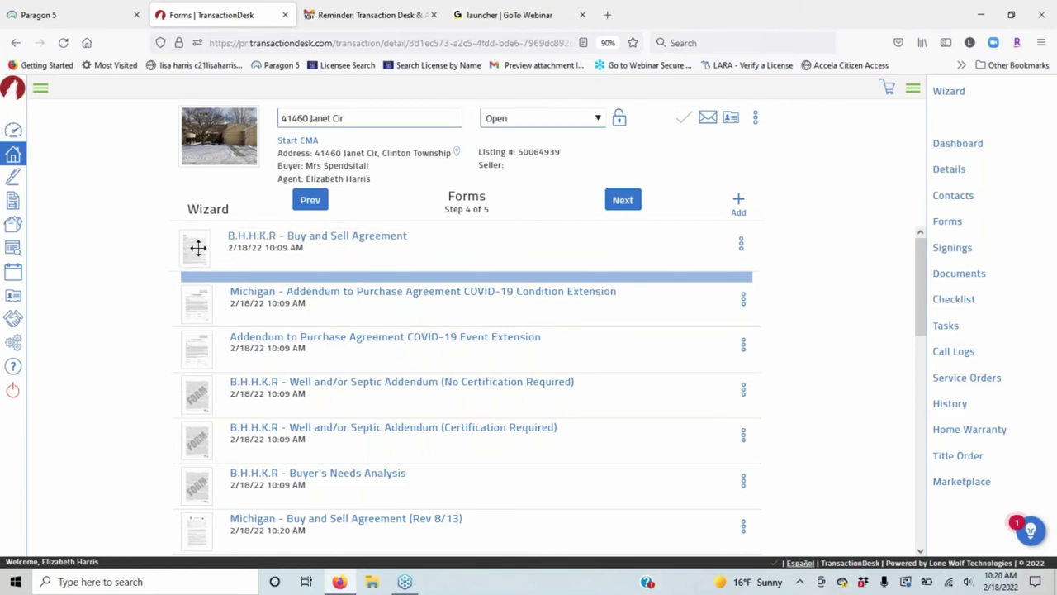
{"action": "left_click_drag", "start_coordinate": [198, 248], "coordinate": [199, 248]}
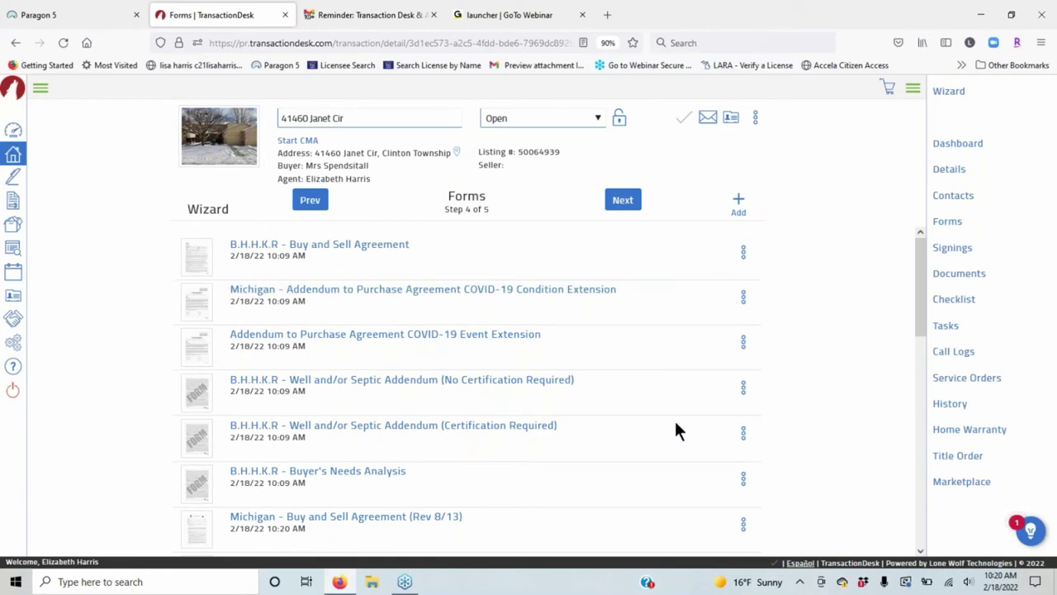
{"action": "scroll", "coordinate": [630, 395], "scroll_direction": "down", "scroll_amount": 5}
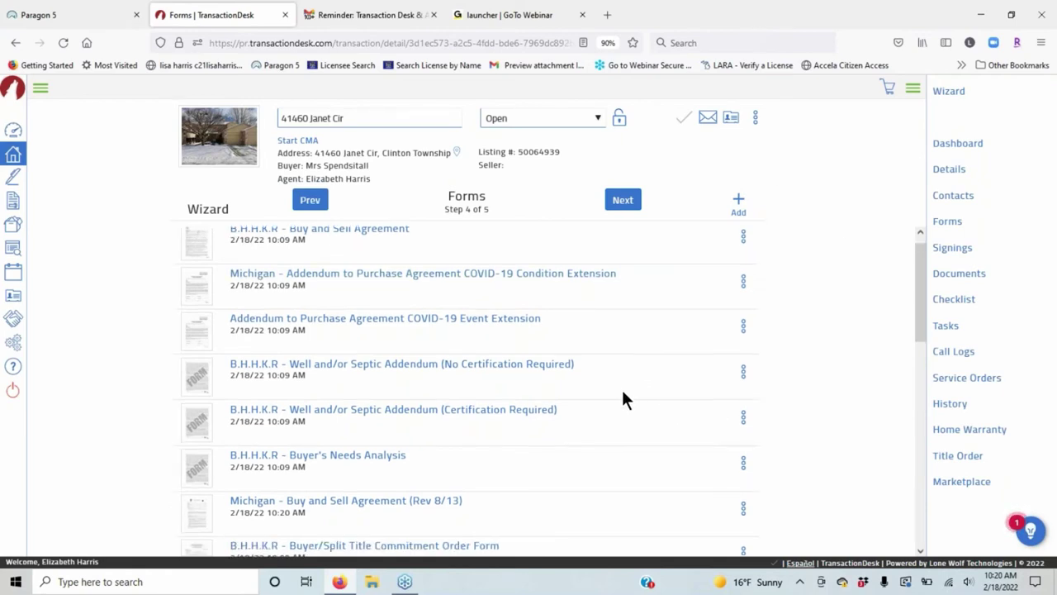
{"action": "left_click_drag", "start_coordinate": [201, 292], "coordinate": [212, 495]}
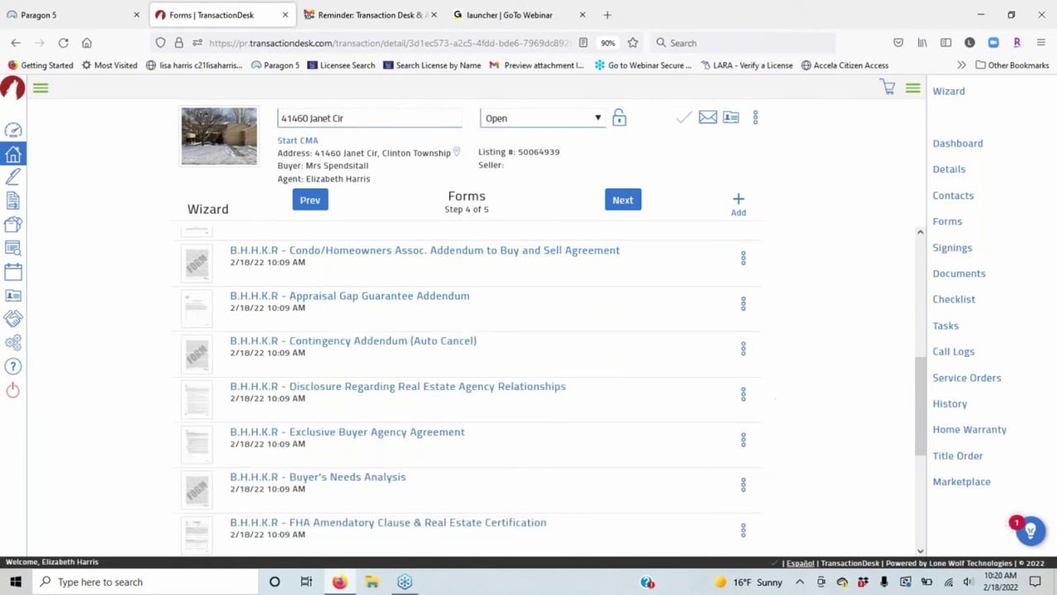
{"action": "scroll", "coordinate": [413, 335], "scroll_direction": "up", "scroll_amount": 5}
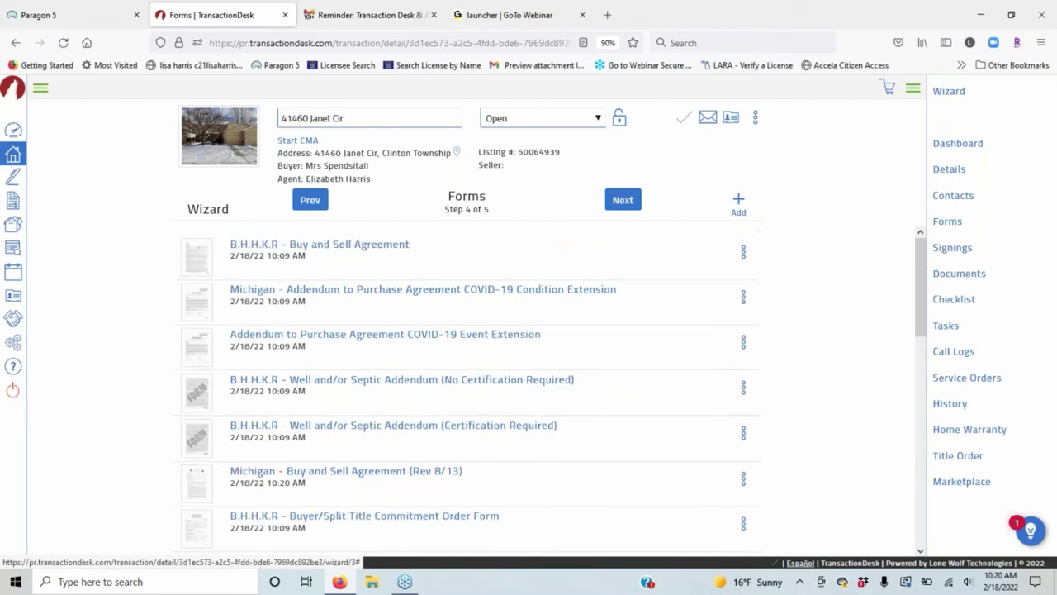
Advance to Documents (step 5 of 5) and start a new document upload.
{"action": "left_click", "coordinate": [623, 204]}
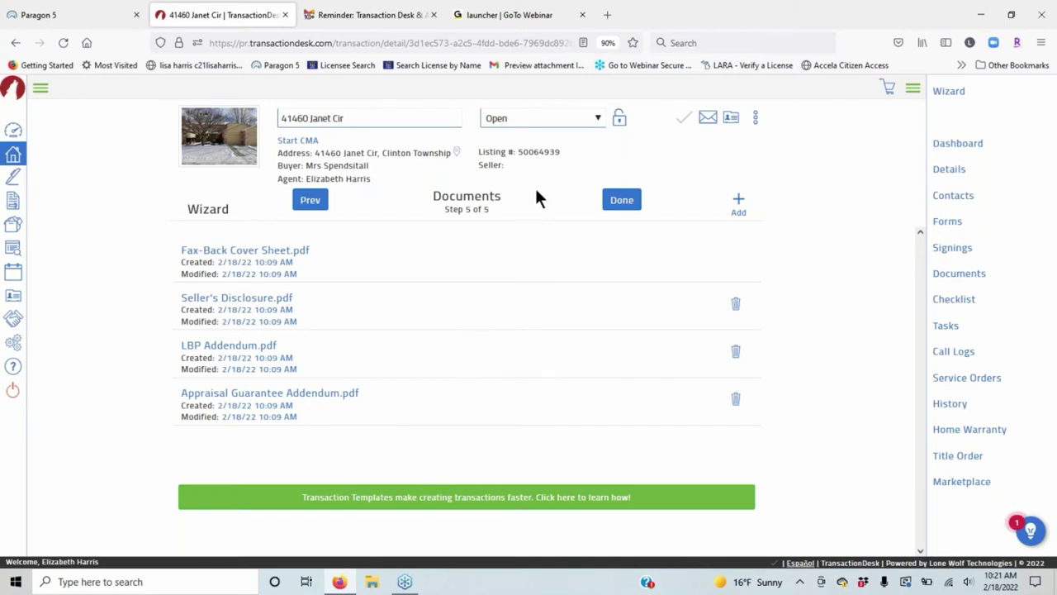
{"action": "left_click", "coordinate": [740, 207]}
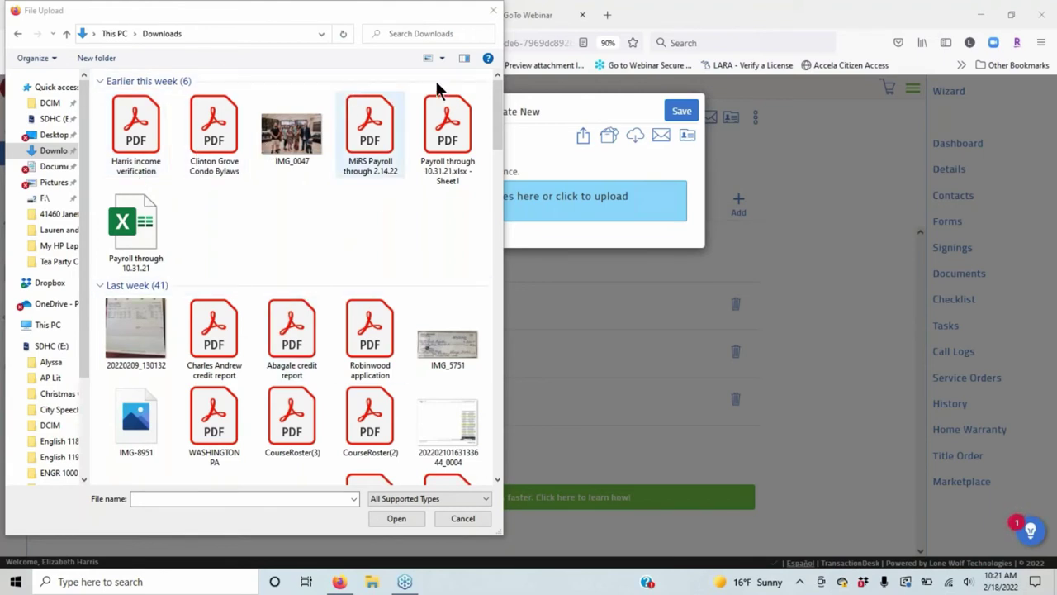
Search Downloads for 'diskosure', then clear it and return to the full Downloads listing.
{"action": "left_click", "coordinate": [391, 33]}
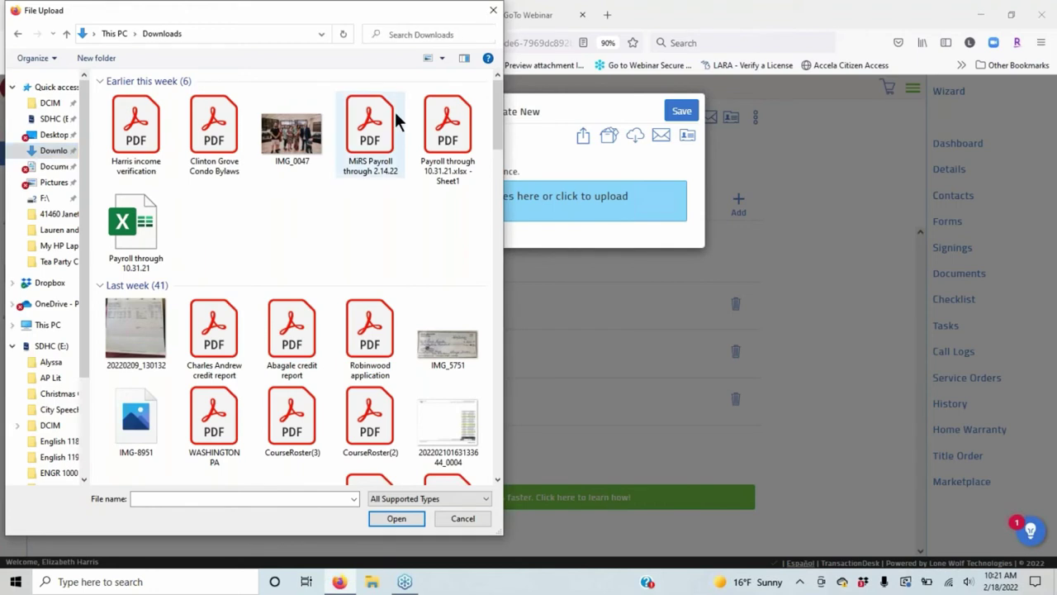
{"action": "type", "text": "disk"}
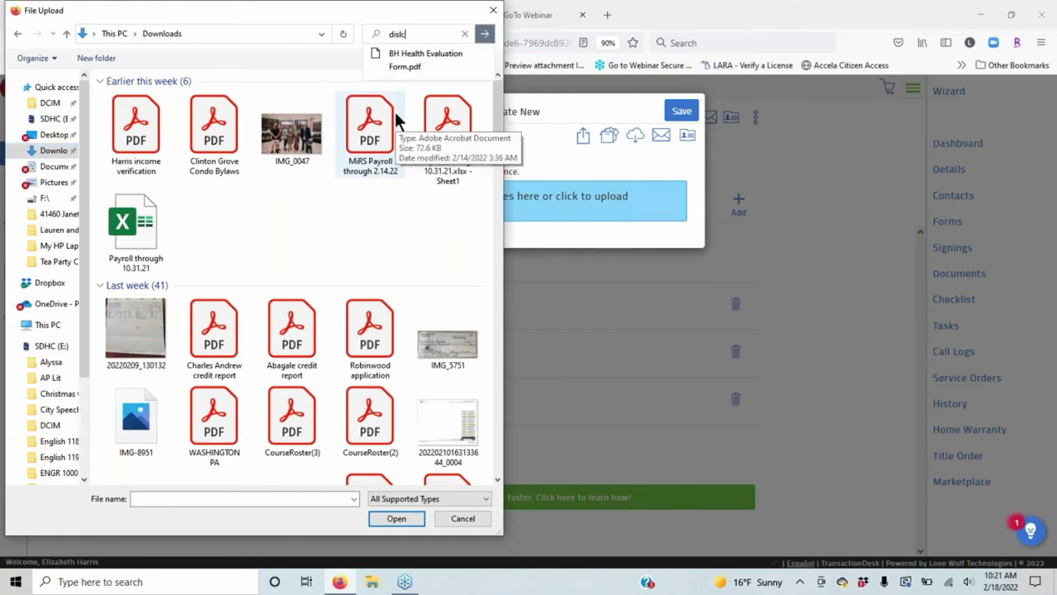
{"action": "type", "text": "osure"}
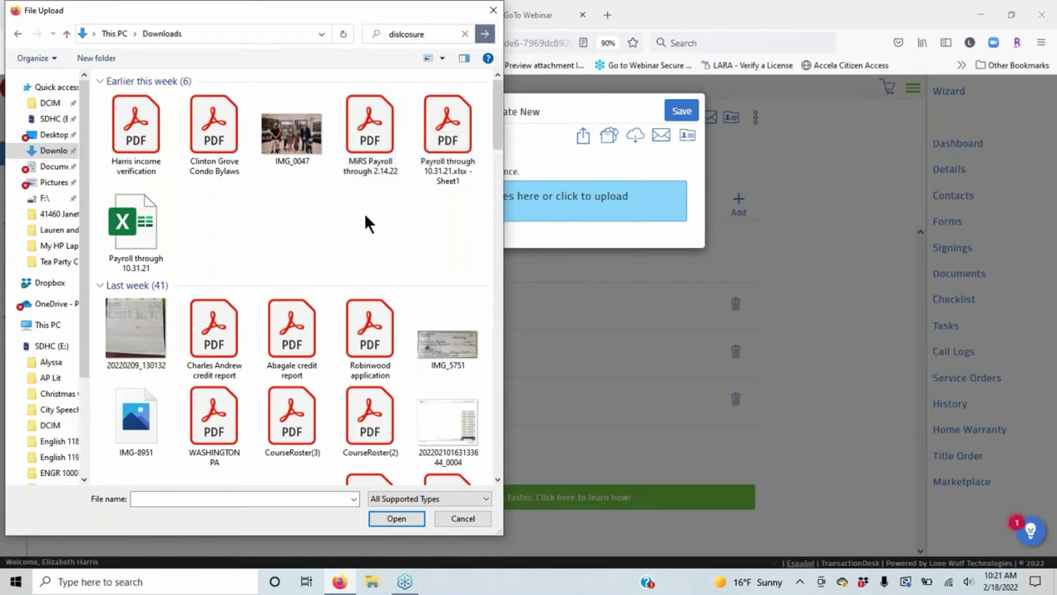
{"action": "key", "text": "Return"}
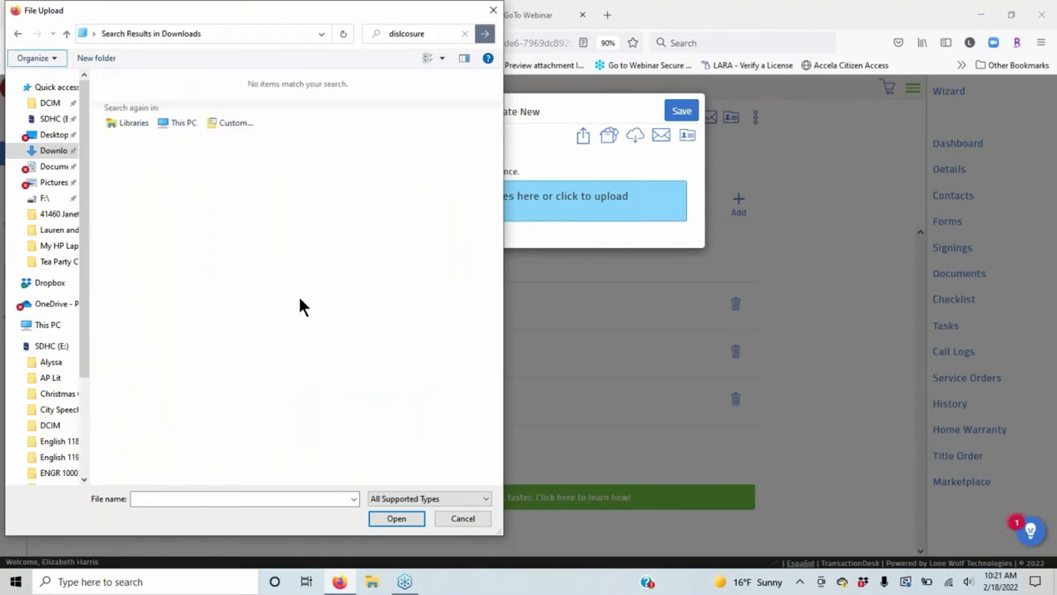
{"action": "left_click", "coordinate": [441, 34]}
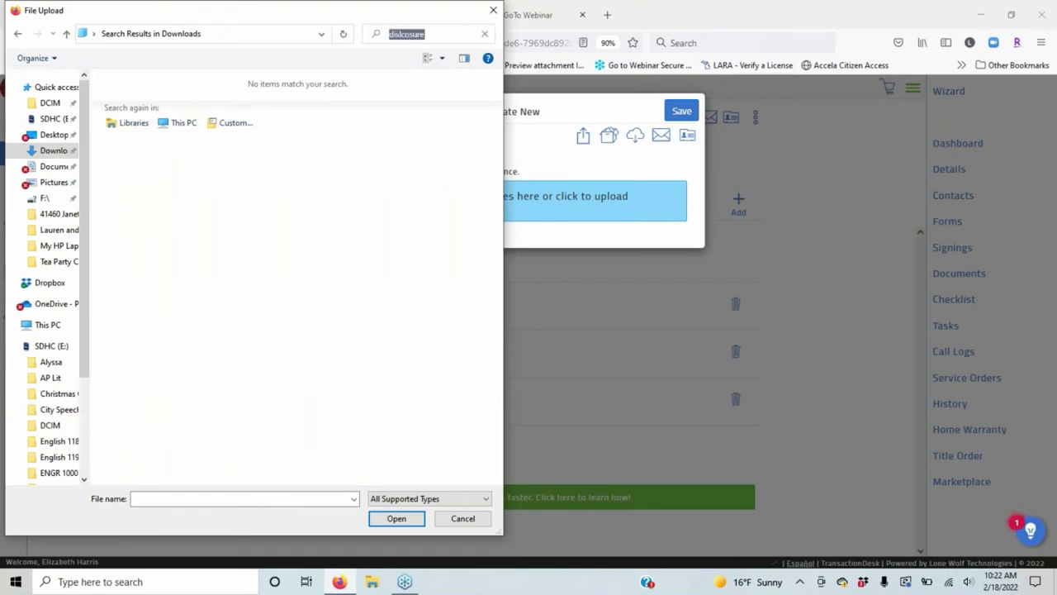
{"action": "key", "text": "BackSpace"}
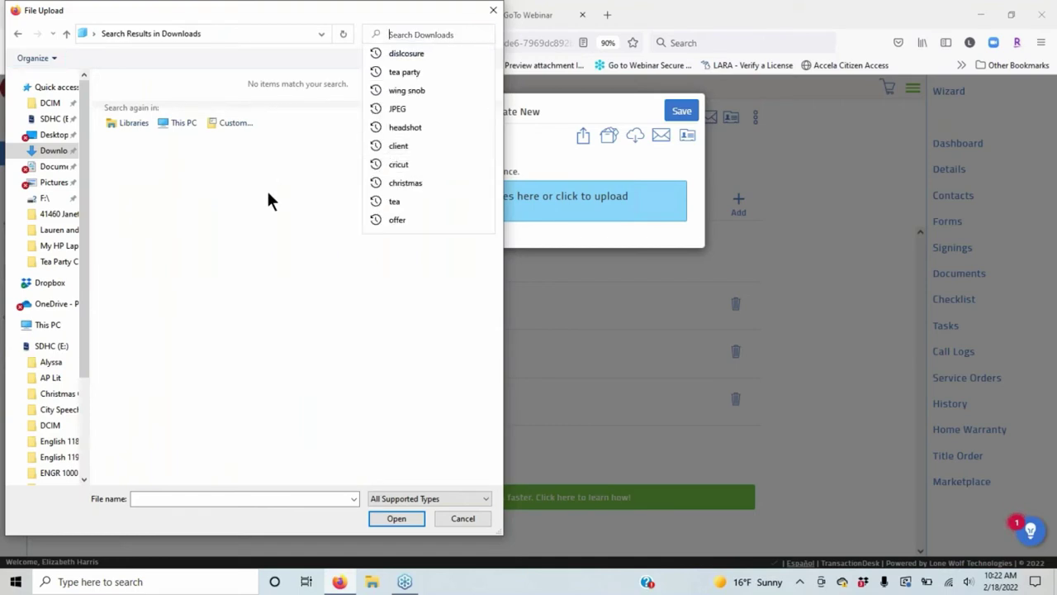
{"action": "left_click", "coordinate": [267, 189]}
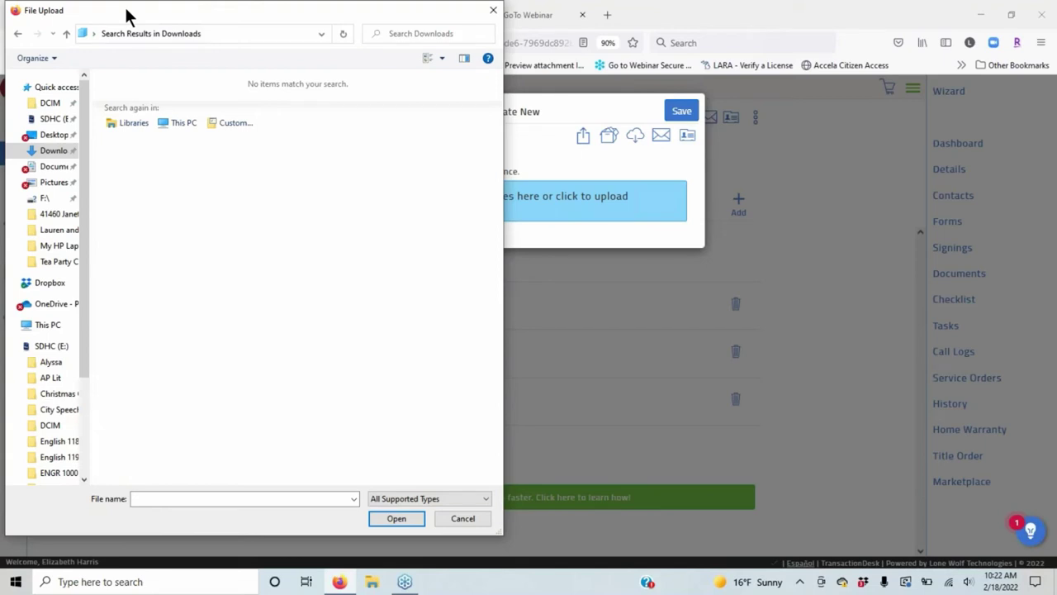
{"action": "left_click", "coordinate": [88, 33]}
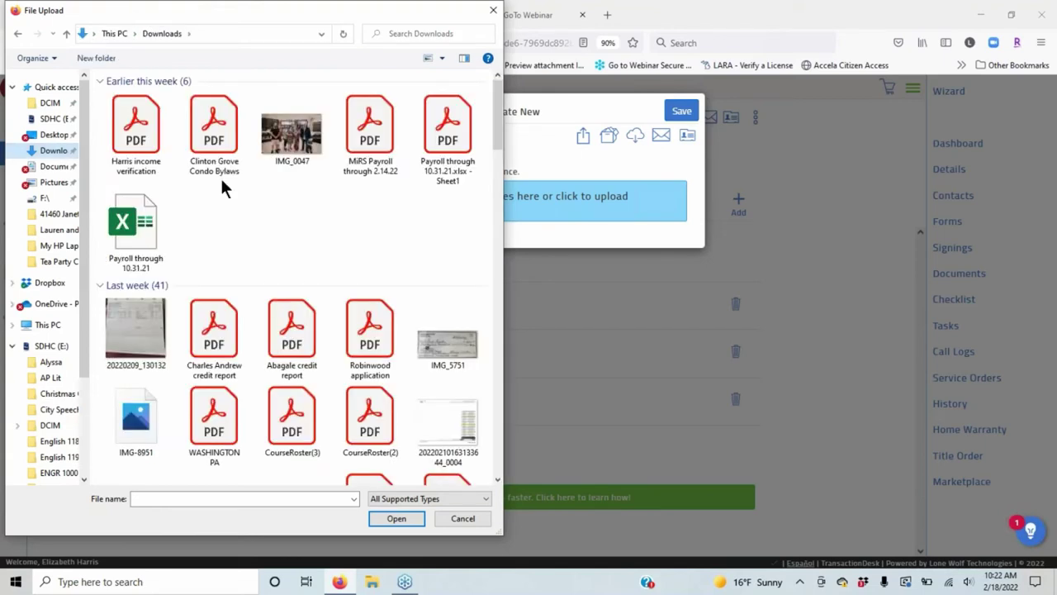
Upload WASHINGTON PA and WASHINGTON SALE(2) together, then switch to File Explorer.
{"action": "scroll", "coordinate": [220, 176], "scroll_direction": "down", "scroll_amount": 3}
{"action": "left_click", "coordinate": [200, 133]}
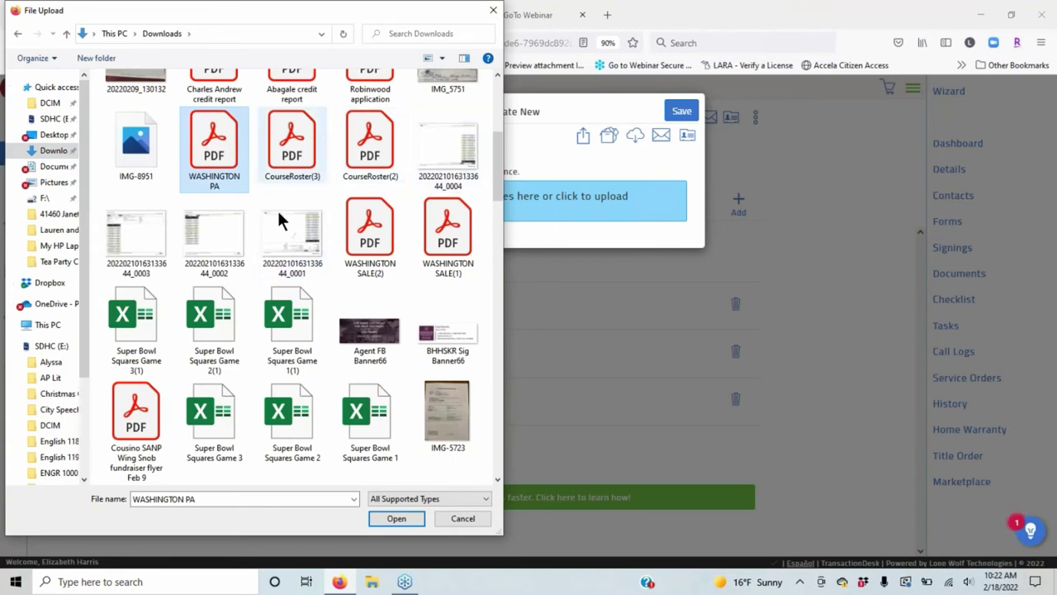
{"action": "left_click", "coordinate": [368, 239], "text": "ctrl"}
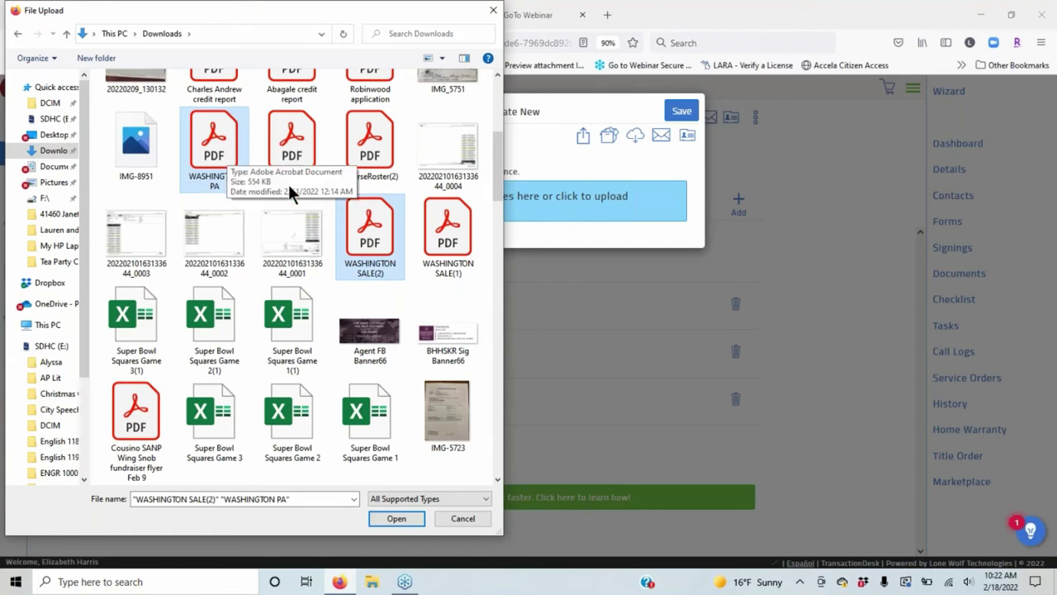
{"action": "left_click", "coordinate": [396, 516]}
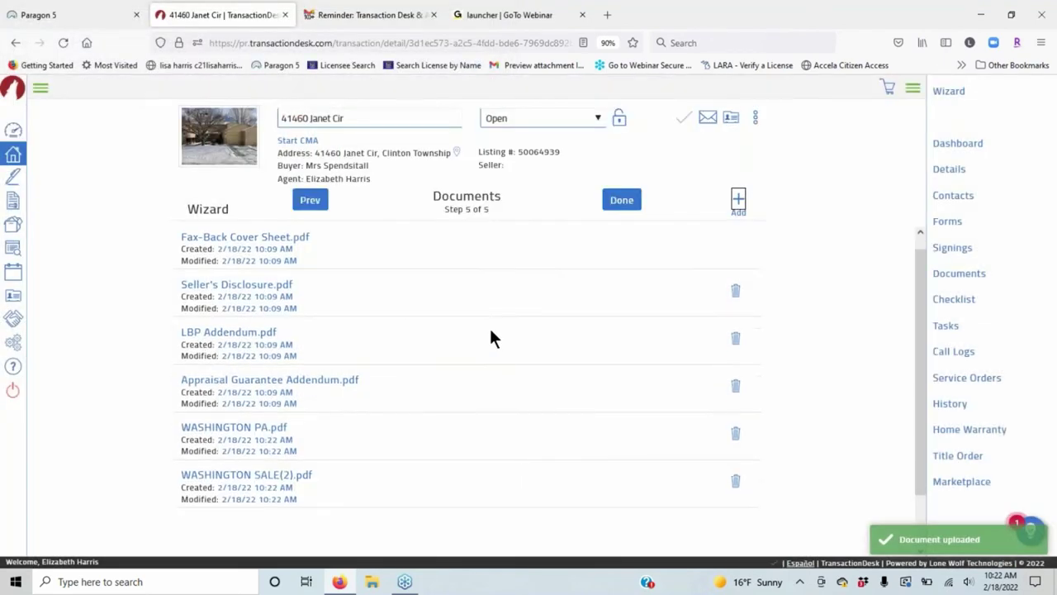
{"action": "scroll", "coordinate": [488, 331], "scroll_direction": "down", "scroll_amount": 2}
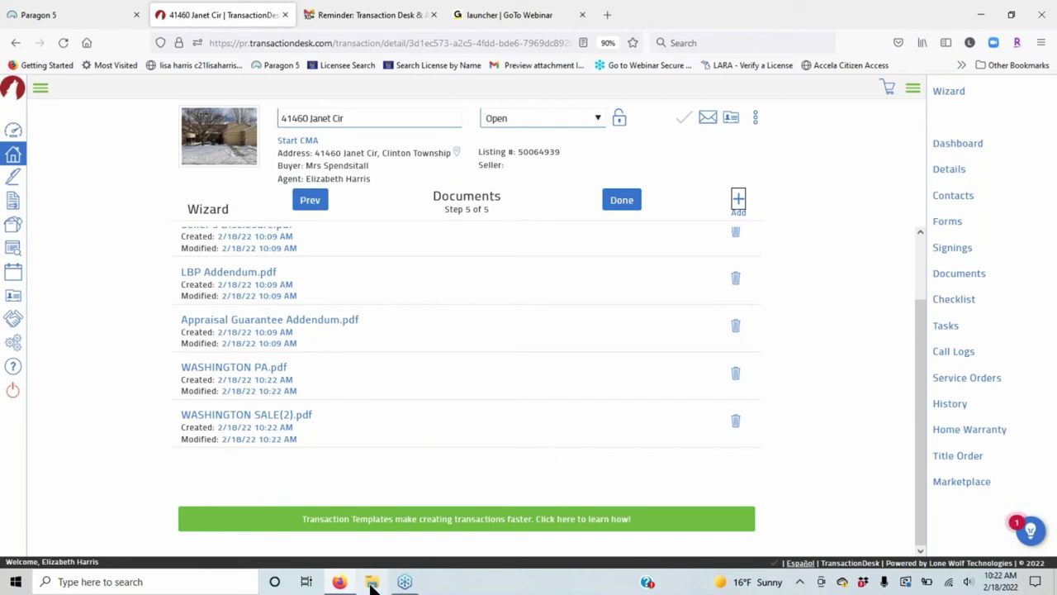
{"action": "left_click", "coordinate": [371, 583]}
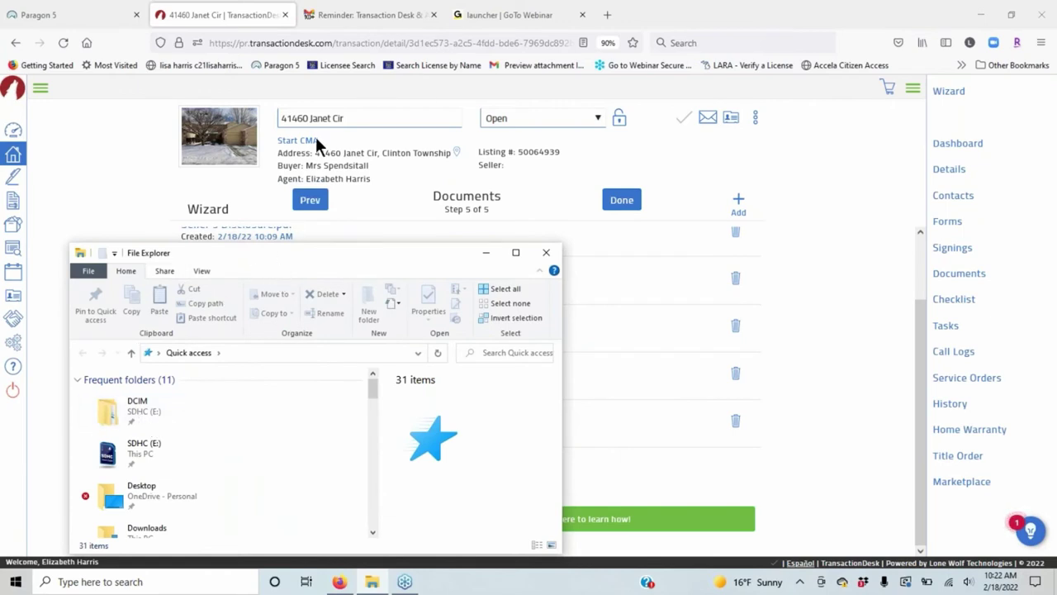
In File Explorer, open Downloads and select Clinton Grove Condo Bylaws.pdf.
{"action": "left_click_drag", "start_coordinate": [292, 255], "coordinate": [358, 143]}
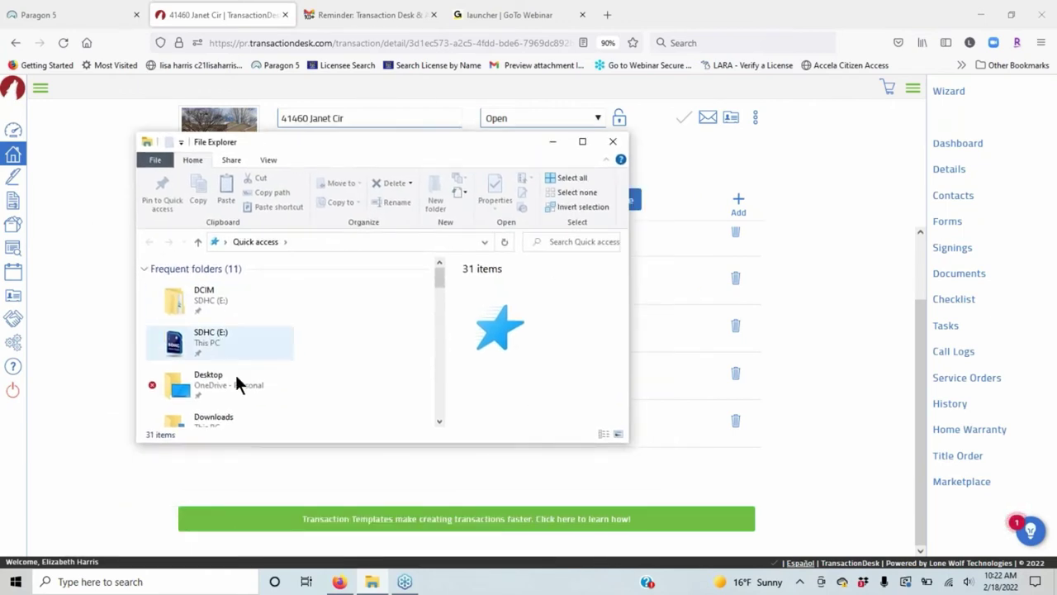
{"action": "scroll", "coordinate": [235, 374], "scroll_direction": "down", "scroll_amount": 3}
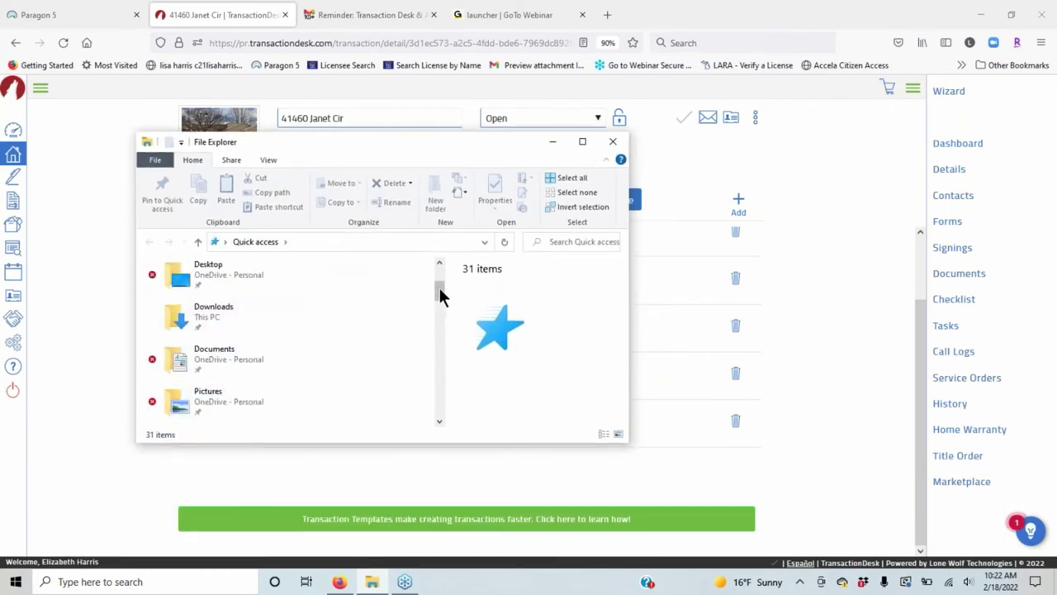
{"action": "double_click", "coordinate": [241, 307]}
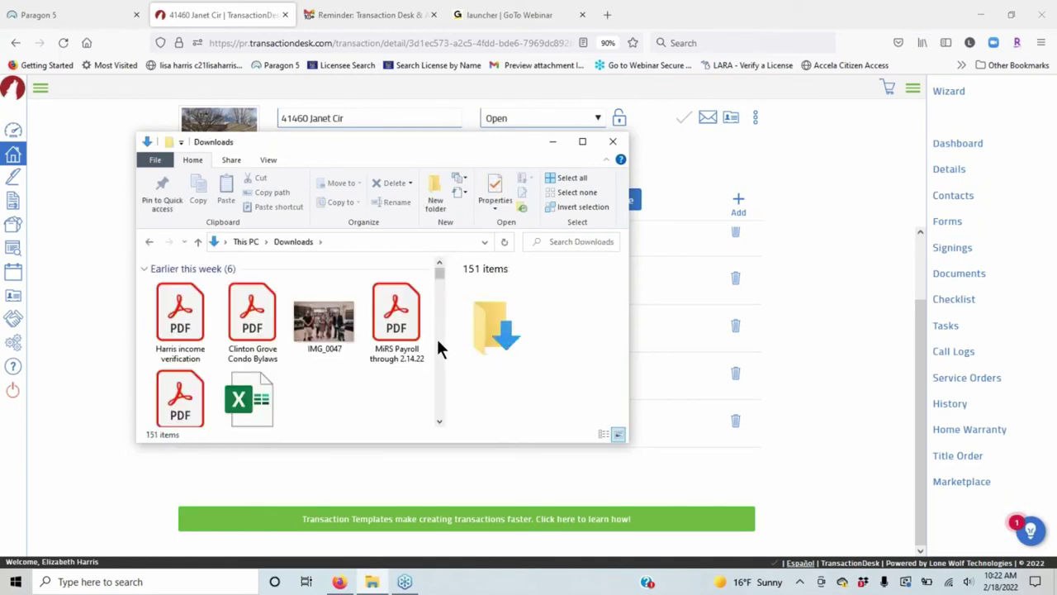
{"action": "left_click", "coordinate": [247, 308]}
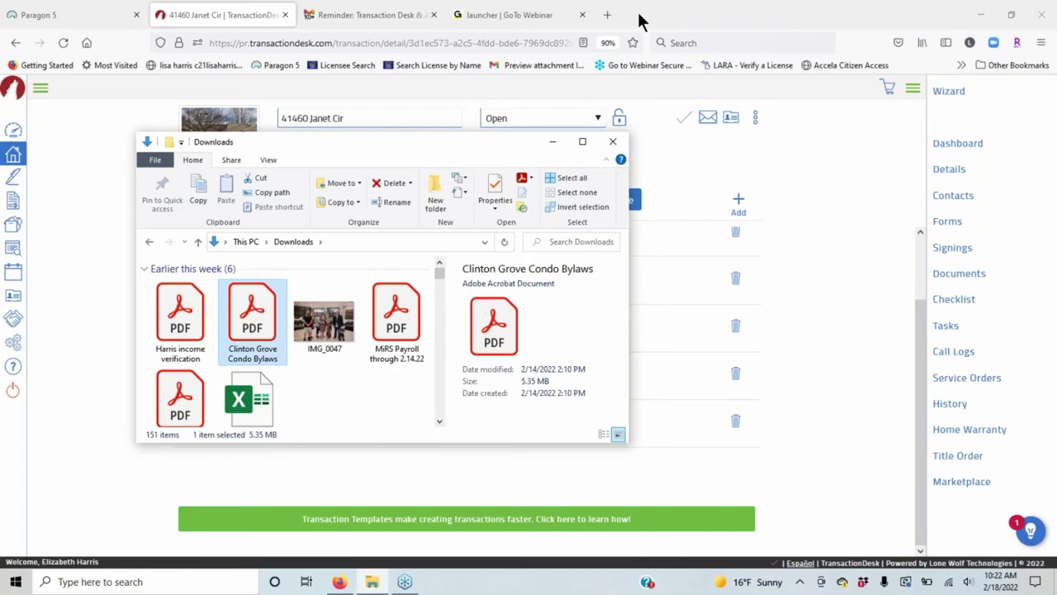
{"action": "left_click_drag", "start_coordinate": [424, 148], "coordinate": [330, 143]}
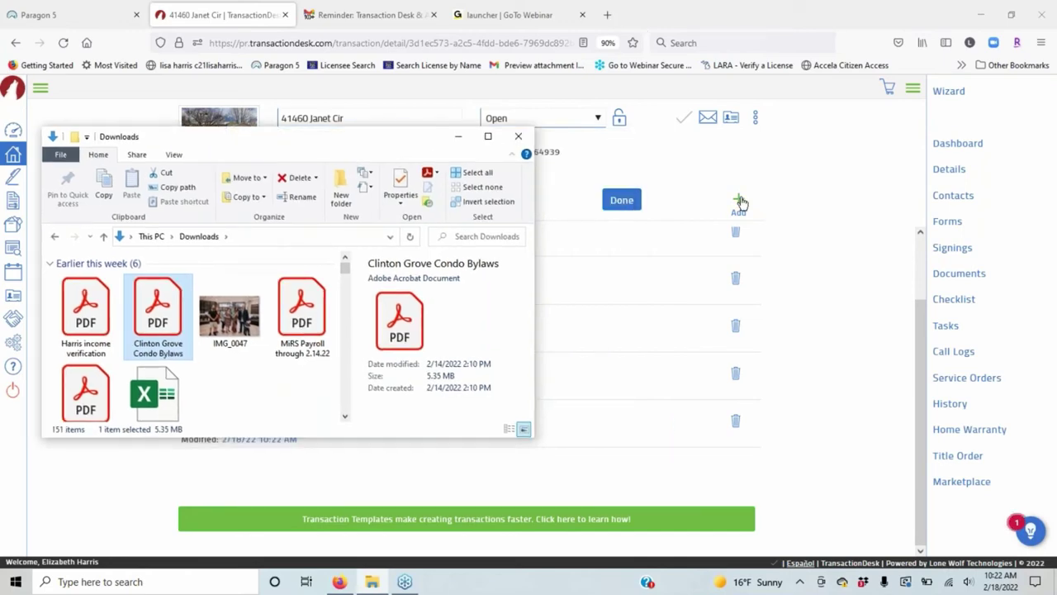
Drag Clinton Grove Condo Bylaws.pdf onto the upload area, then close the Downloads window.
{"action": "left_click", "coordinate": [739, 202]}
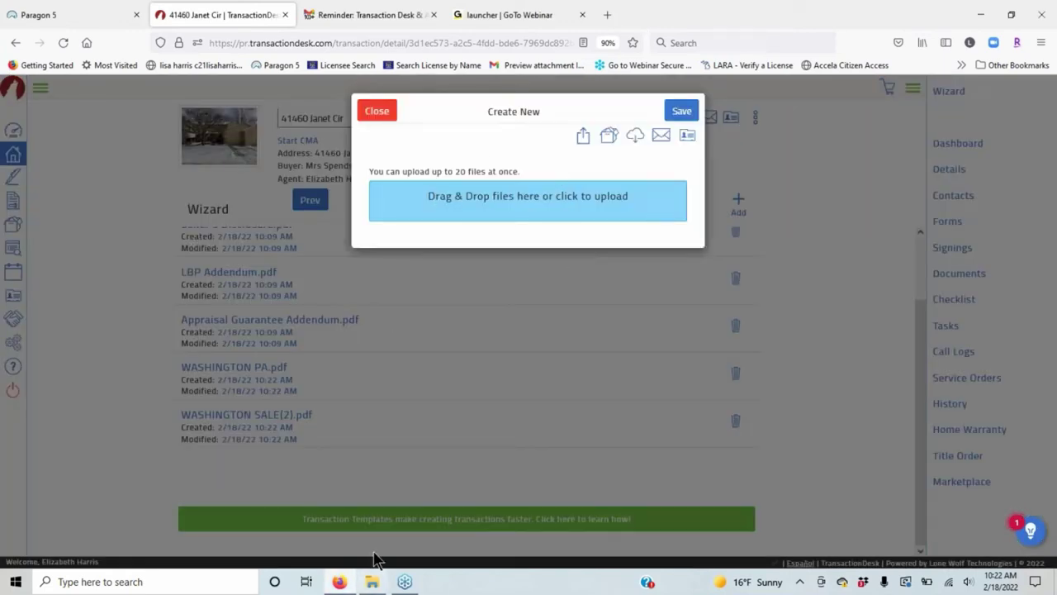
{"action": "mouse_move", "coordinate": [378, 586]}
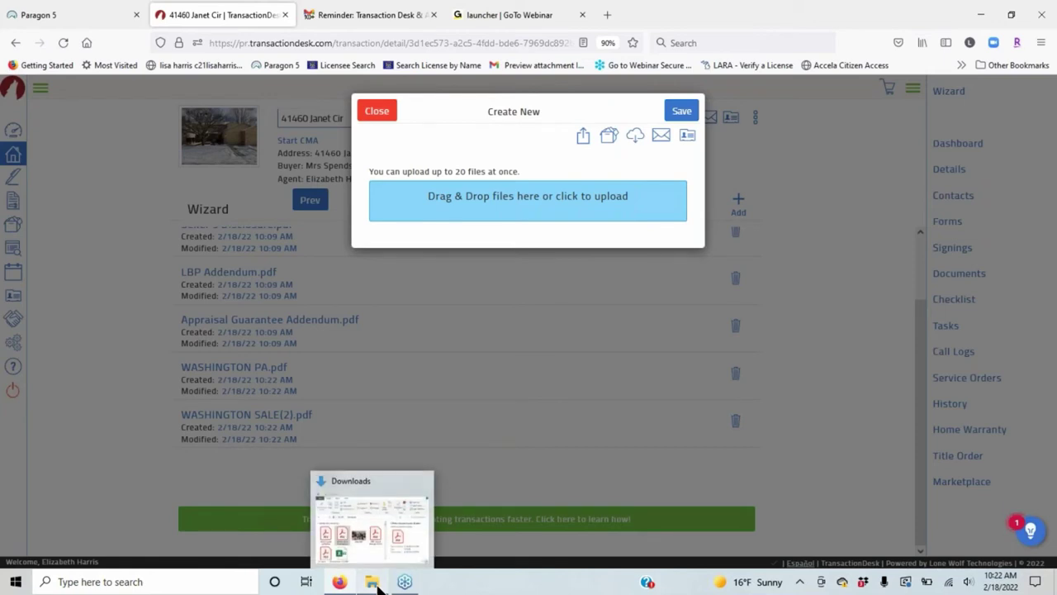
{"action": "left_click", "coordinate": [372, 521]}
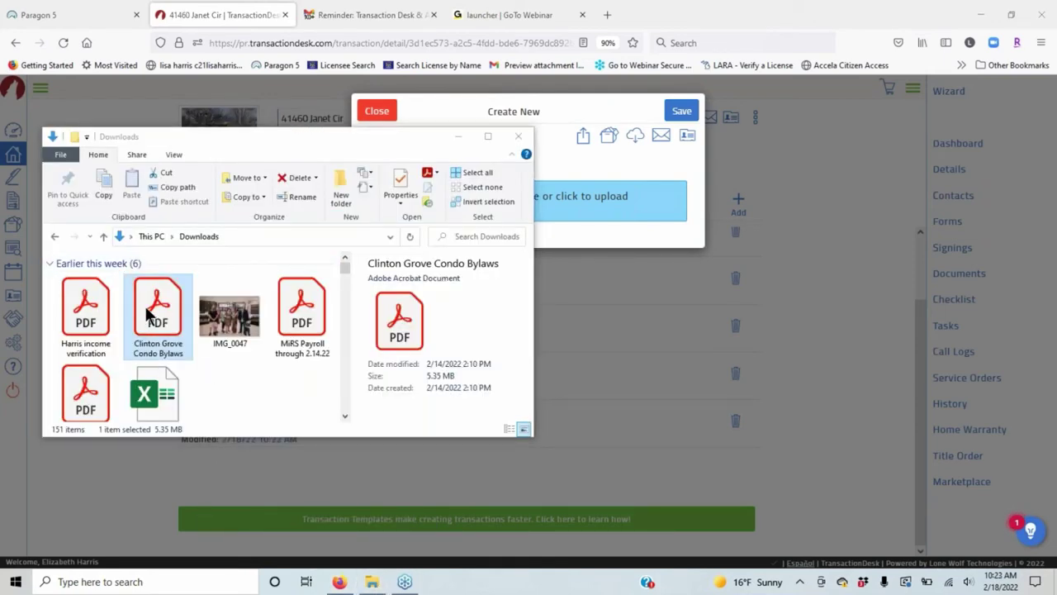
{"action": "left_click_drag", "start_coordinate": [155, 302], "coordinate": [624, 199]}
{"action": "left_click_drag", "start_coordinate": [362, 142], "coordinate": [435, 438]}
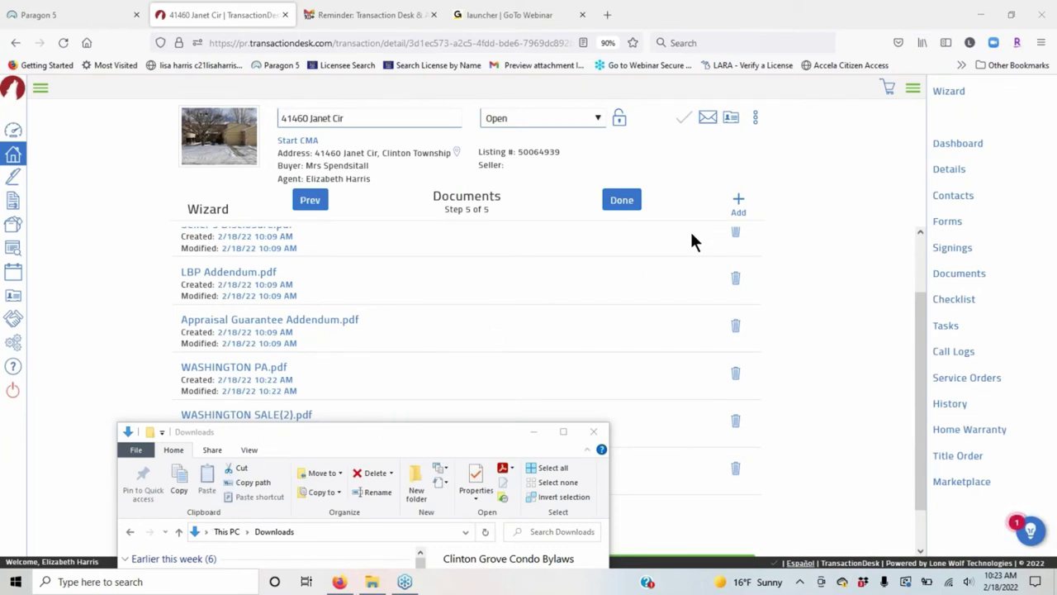
{"action": "scroll", "coordinate": [606, 261], "scroll_direction": "down", "scroll_amount": 1}
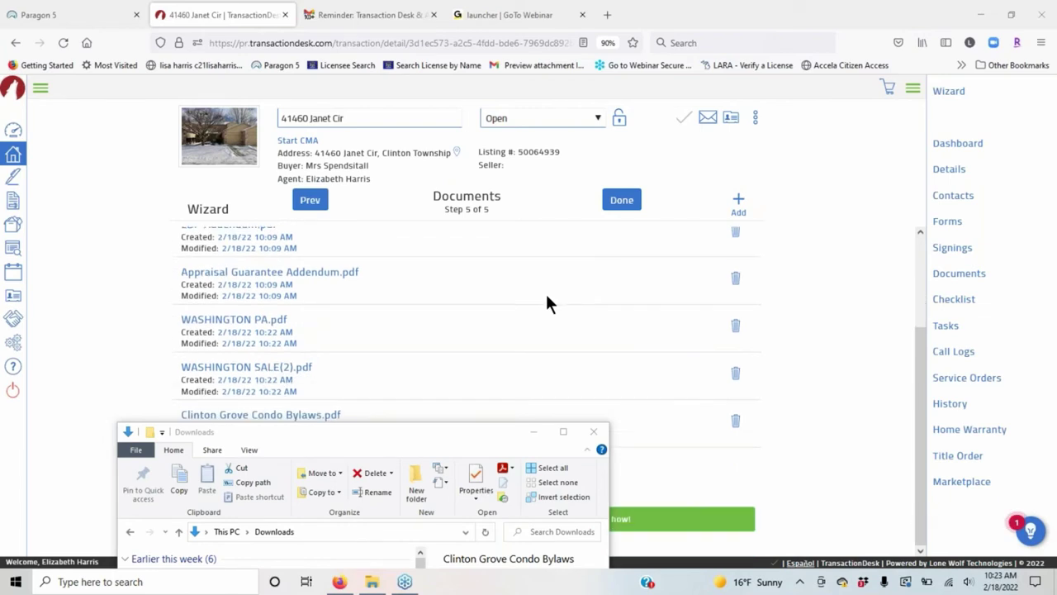
{"action": "left_click", "coordinate": [593, 431]}
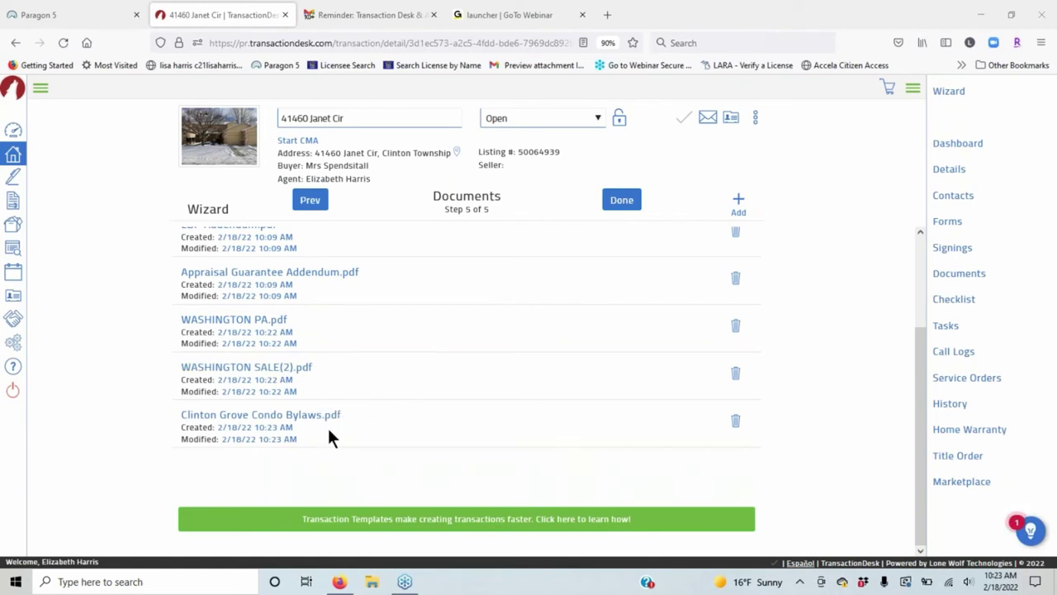
Delete WASHINGTON PA.pdf, WASHINGTON SALE(2).pdf and Clinton Grove Condo Bylaws.pdf, confirming Yes each time.
{"action": "left_click", "coordinate": [736, 327]}
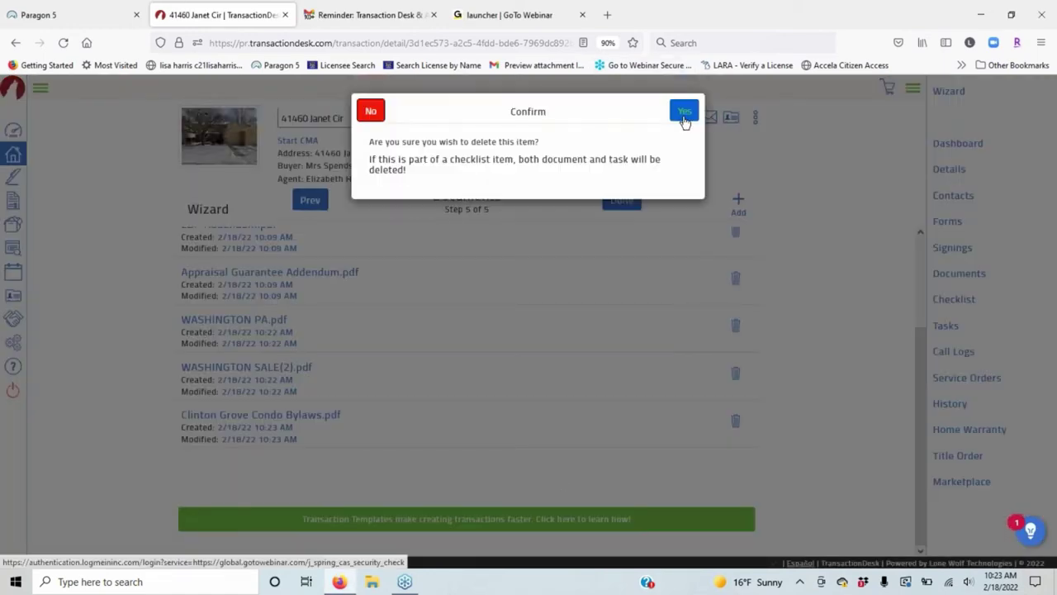
{"action": "left_click", "coordinate": [685, 116]}
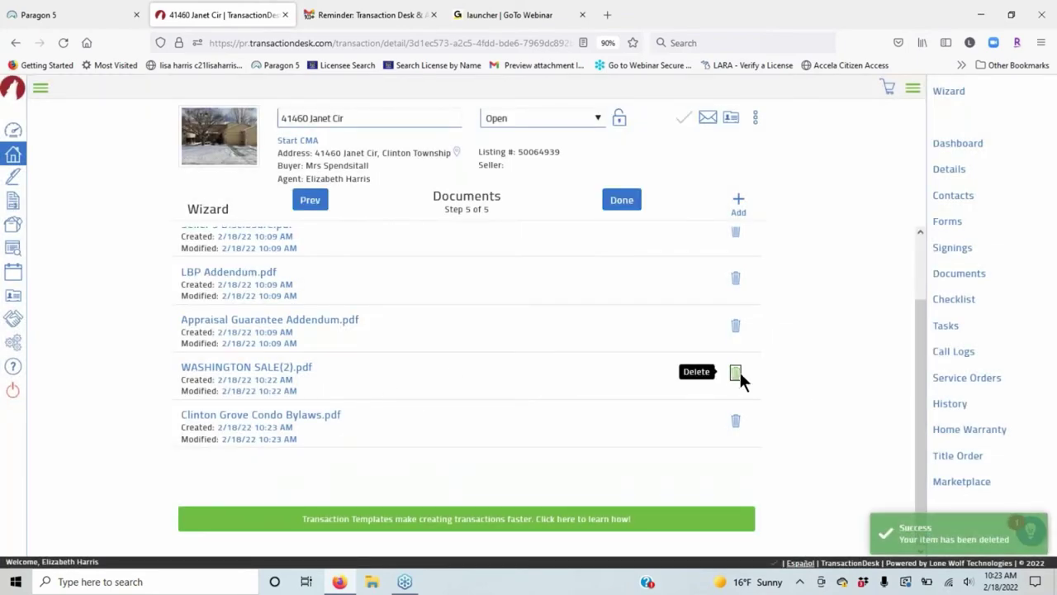
{"action": "left_click", "coordinate": [736, 373]}
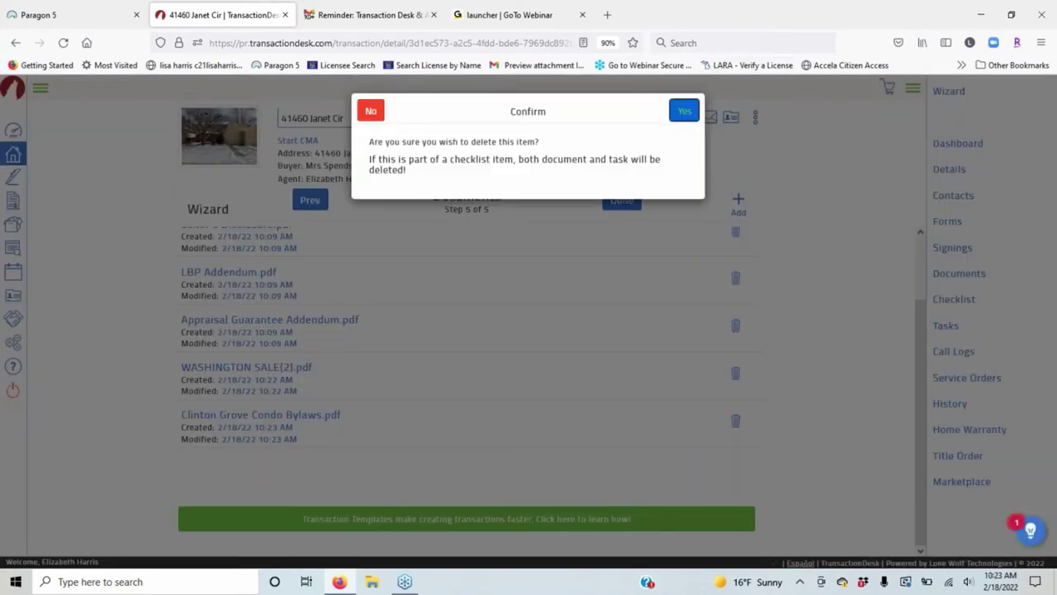
{"action": "left_click", "coordinate": [684, 110]}
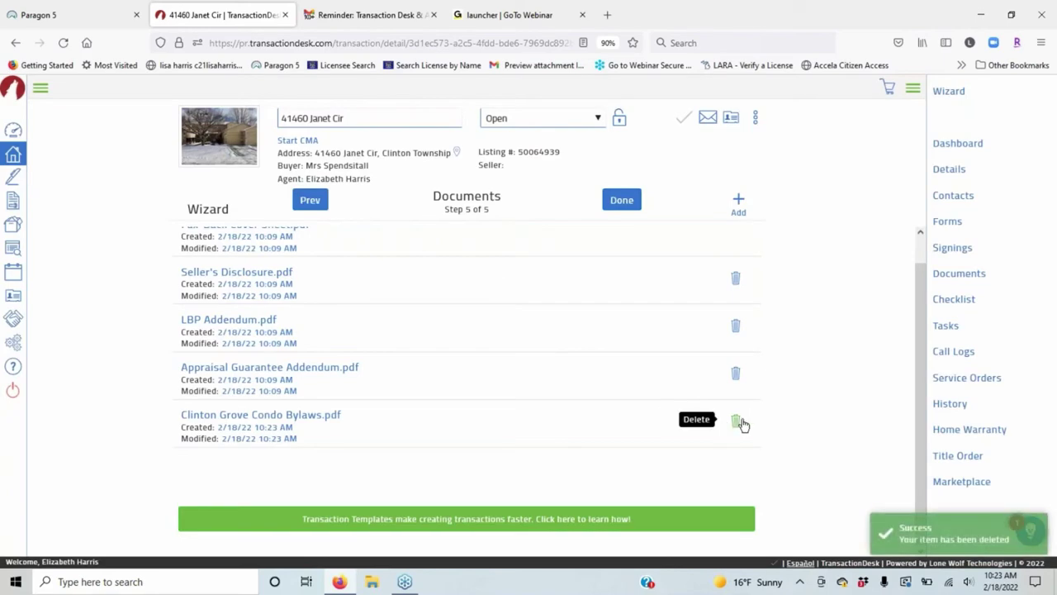
{"action": "left_click", "coordinate": [740, 423]}
{"action": "left_click", "coordinate": [683, 107]}
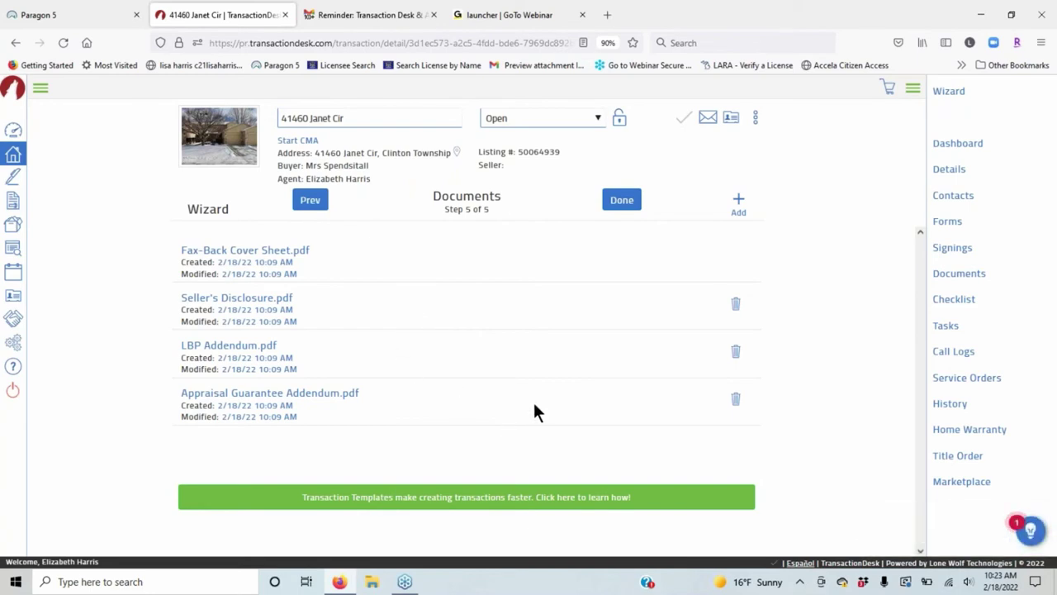
Finish the wizard with Done and go to the Forms page from the Transaction Dashboard.
{"action": "left_click", "coordinate": [620, 203]}
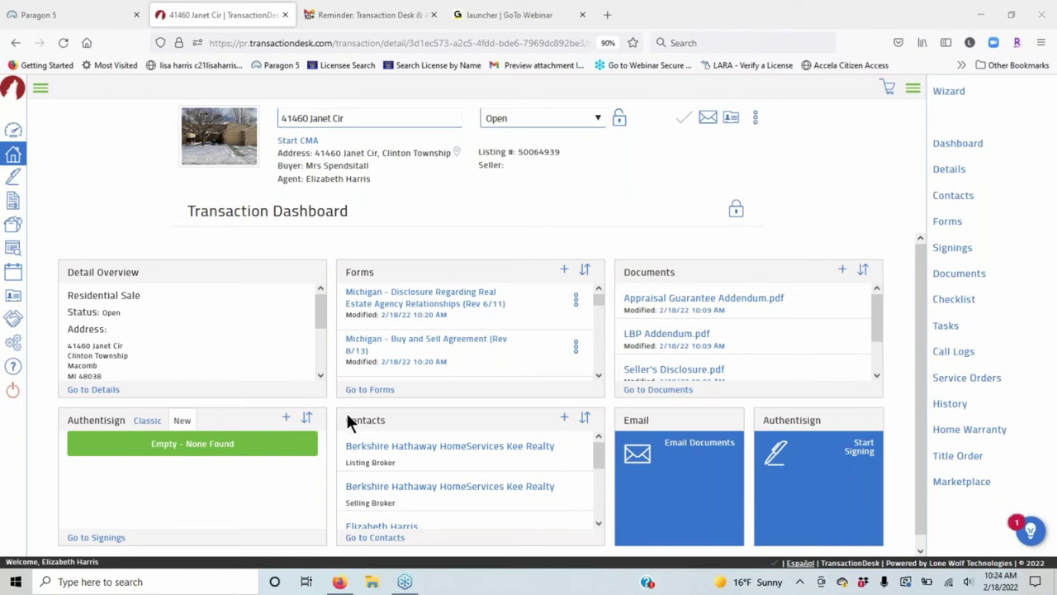
{"action": "left_click", "coordinate": [383, 390]}
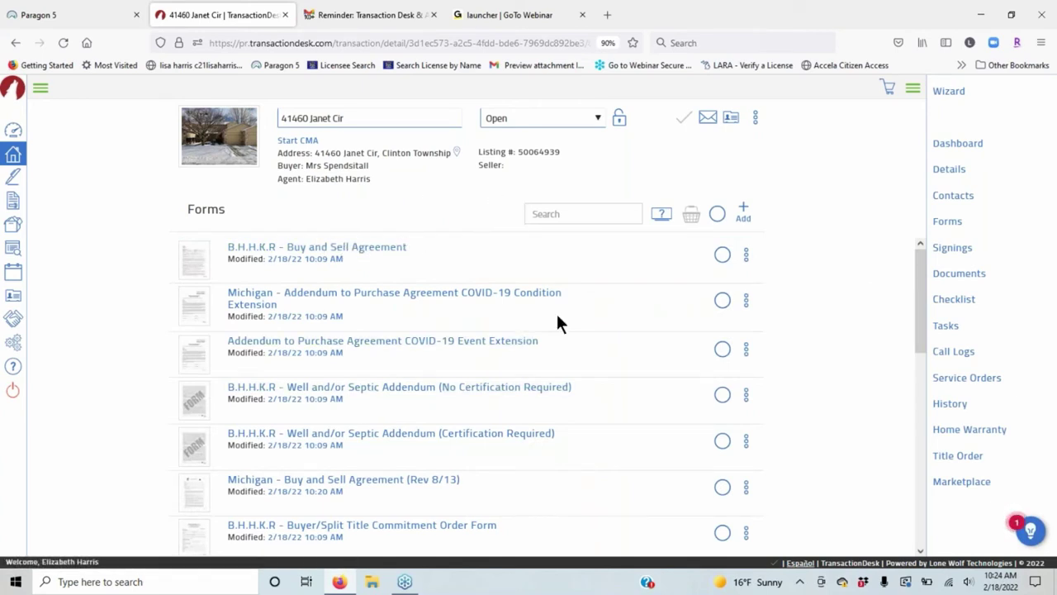
Open Michigan - Buy and Sell Agreement (Rev 8/13) from the Forms list.
{"action": "scroll", "coordinate": [634, 291], "scroll_direction": "down", "scroll_amount": 5}
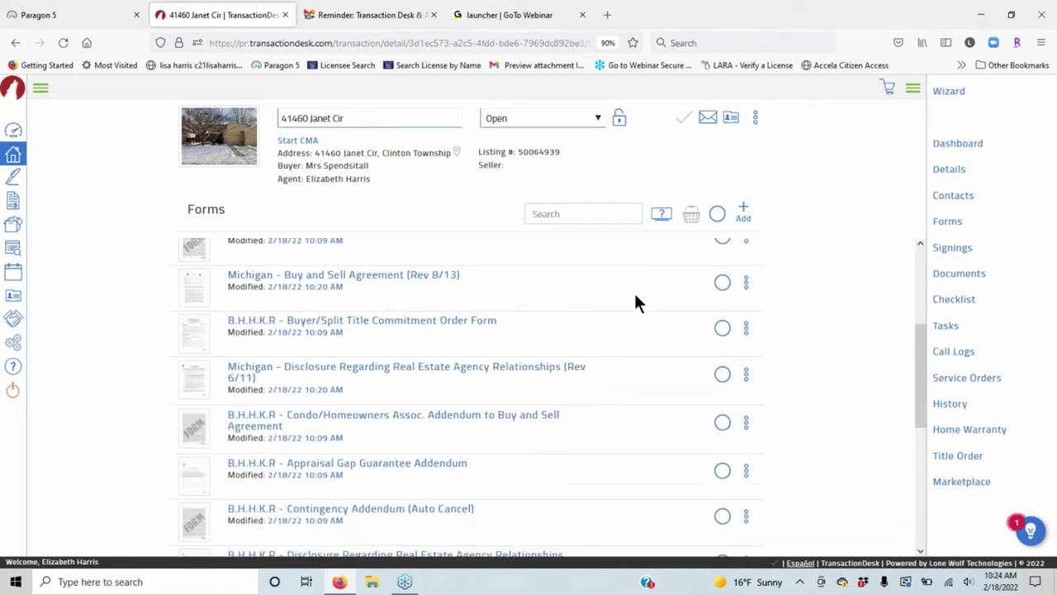
{"action": "left_click", "coordinate": [378, 266]}
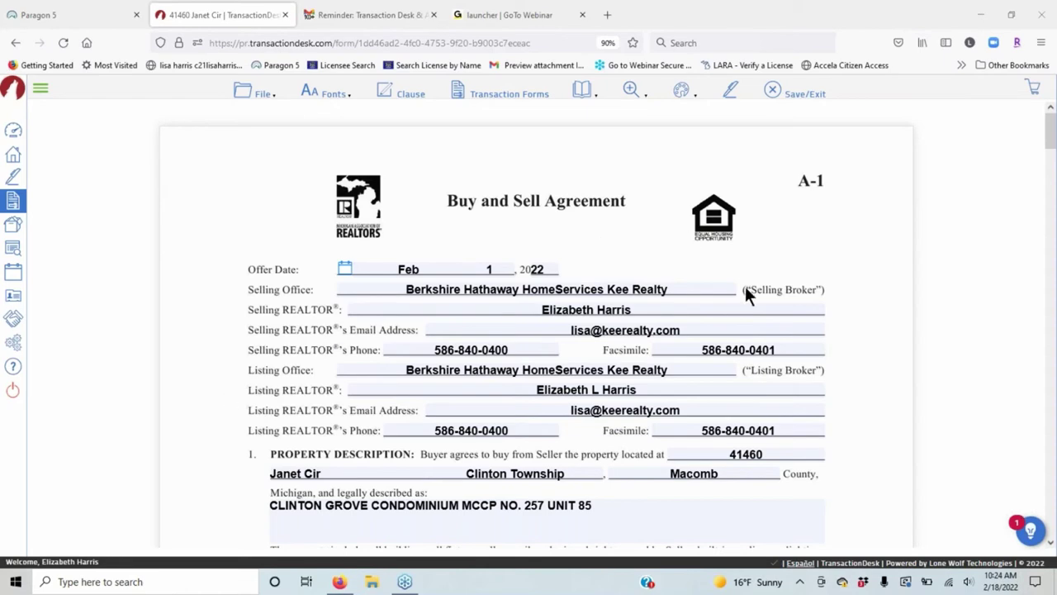
Select New Mortgage as the payment method with Conventional as the loan type.
{"action": "scroll", "coordinate": [767, 337], "scroll_direction": "down", "scroll_amount": 2}
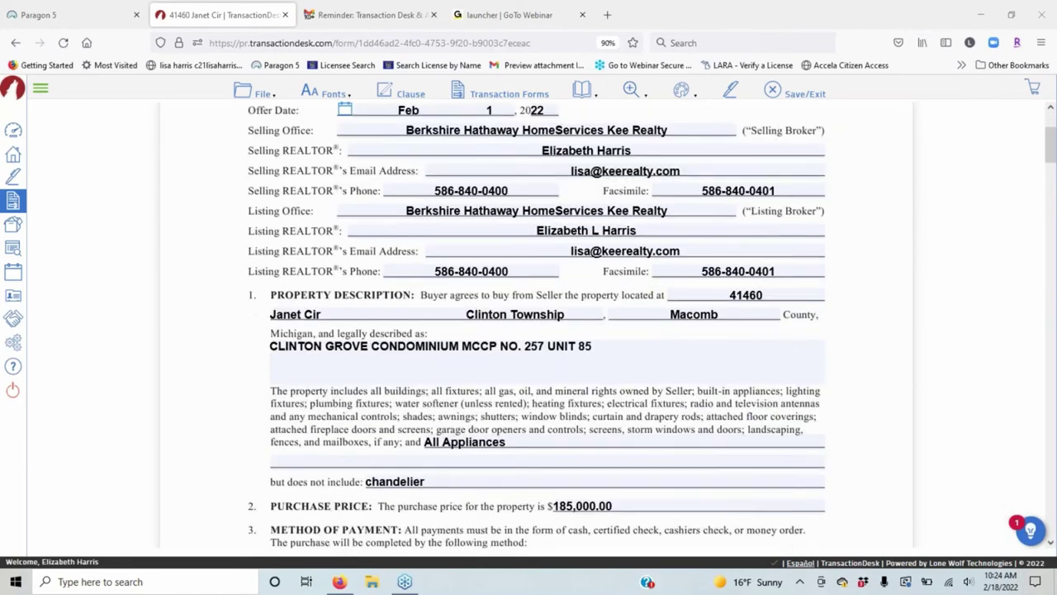
{"action": "scroll", "coordinate": [578, 318], "scroll_direction": "down", "scroll_amount": 3}
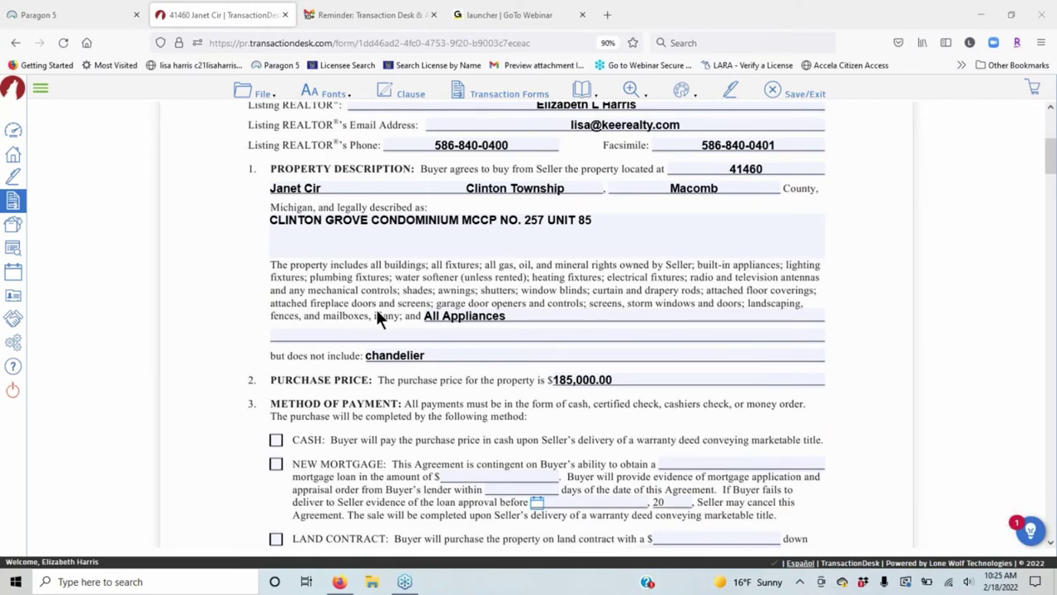
{"action": "scroll", "coordinate": [377, 314], "scroll_direction": "down", "scroll_amount": 1}
{"action": "scroll", "coordinate": [376, 314], "scroll_direction": "down", "scroll_amount": 2}
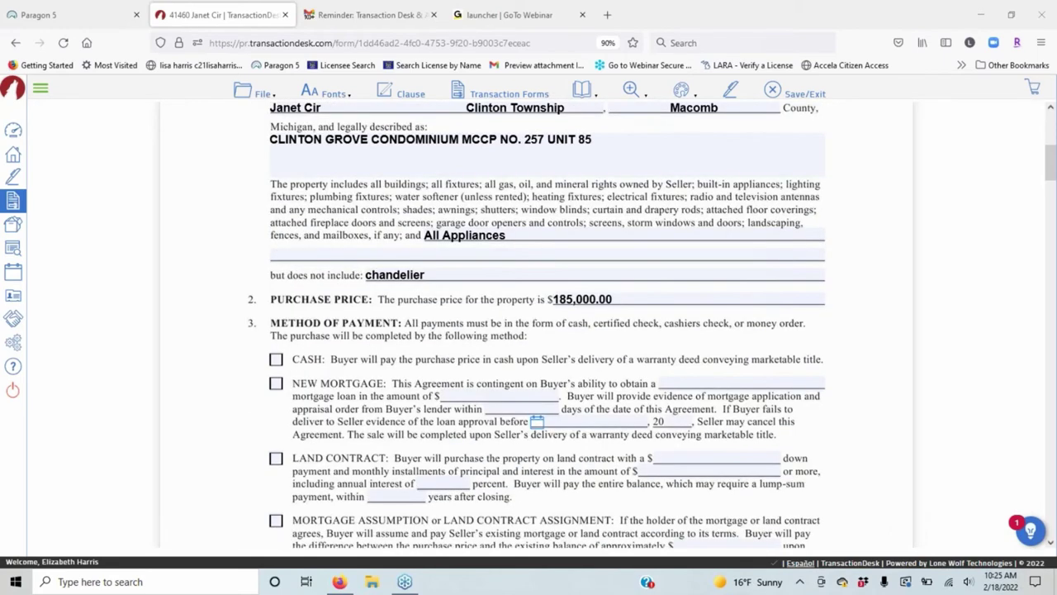
{"action": "scroll", "coordinate": [272, 382], "scroll_direction": "down", "scroll_amount": 2}
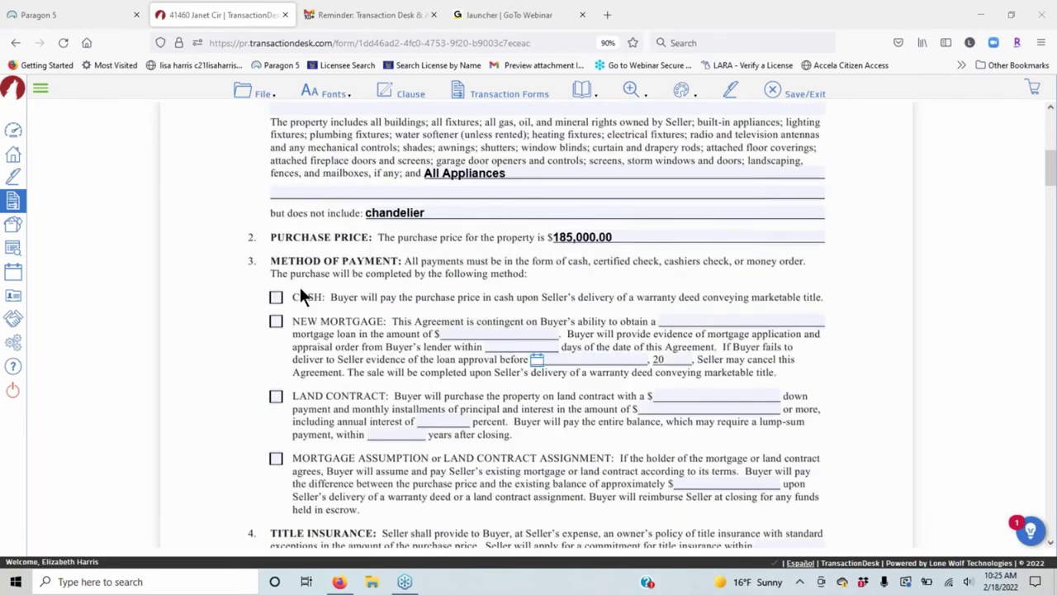
{"action": "left_click", "coordinate": [275, 321]}
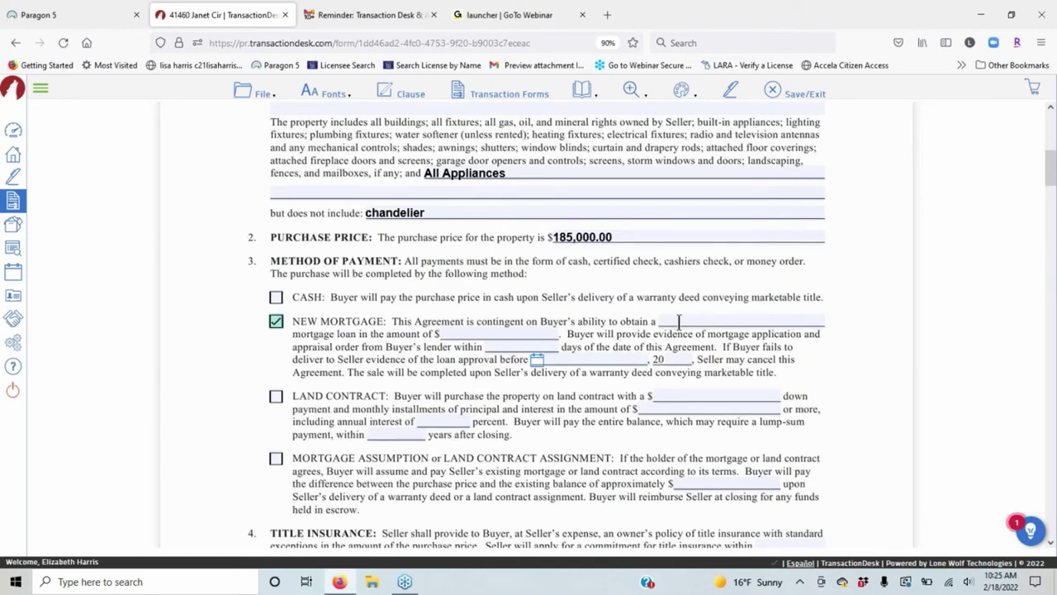
{"action": "left_click", "coordinate": [679, 321]}
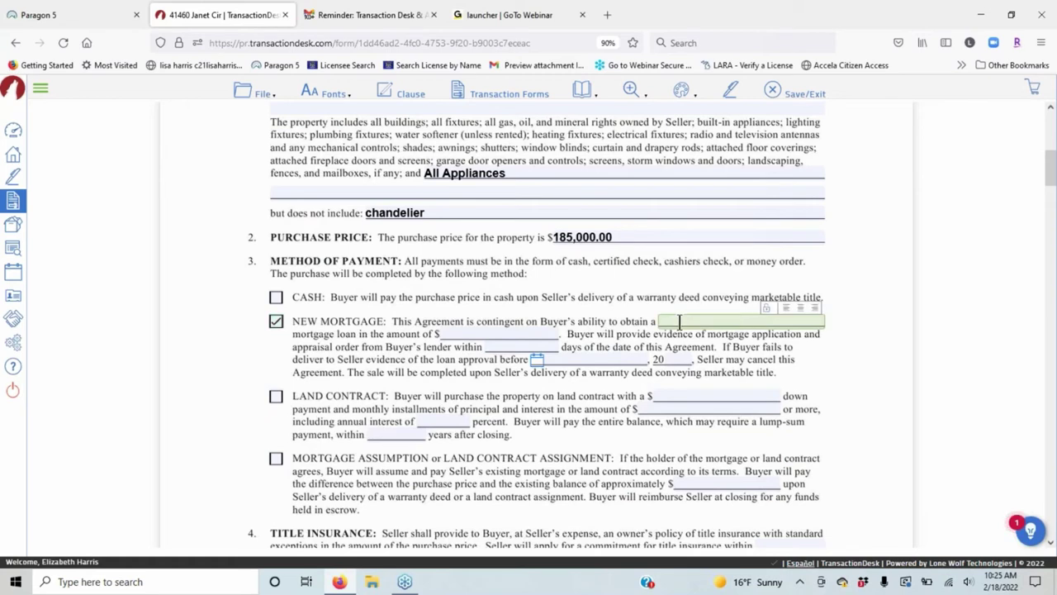
{"action": "type", "text": "COnventional"}
{"action": "key", "text": "Left"}
{"action": "key", "text": "Left"}
{"action": "key", "text": "Left"}
{"action": "key", "text": "Left"}
{"action": "key", "text": "Left"}
{"action": "key", "text": "Left"}
{"action": "key", "text": "Left"}
{"action": "key", "text": "Left"}
{"action": "key", "text": "Left"}
{"action": "key", "text": "Left"}
{"action": "key", "text": "BackSpace"}
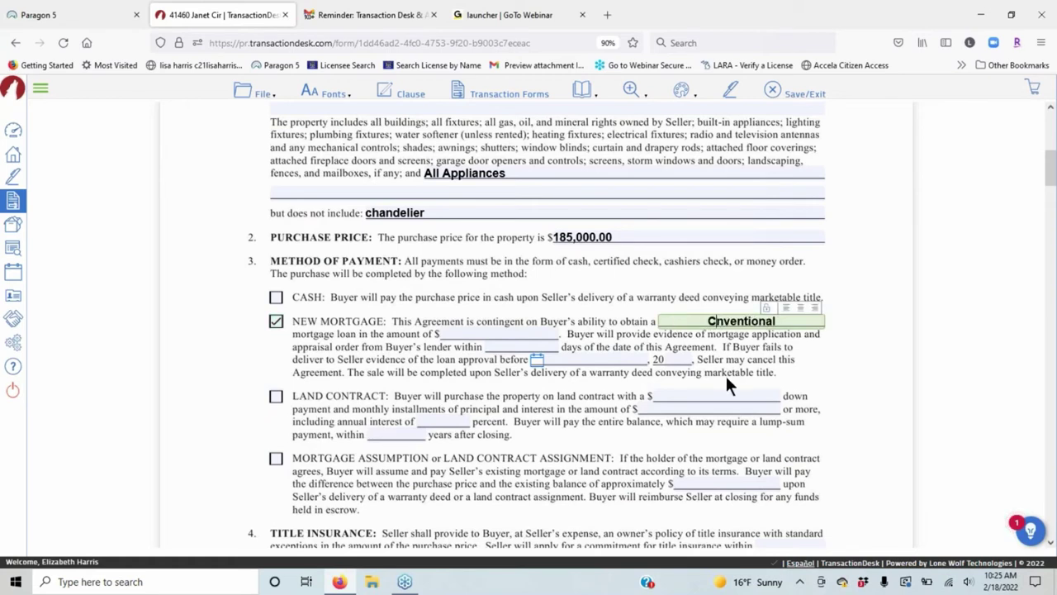
{"action": "type", "text": "o"}
Enter a mortgage amount of 150000 and 45 days to apply to the lender.
{"action": "left_click", "coordinate": [501, 333]}
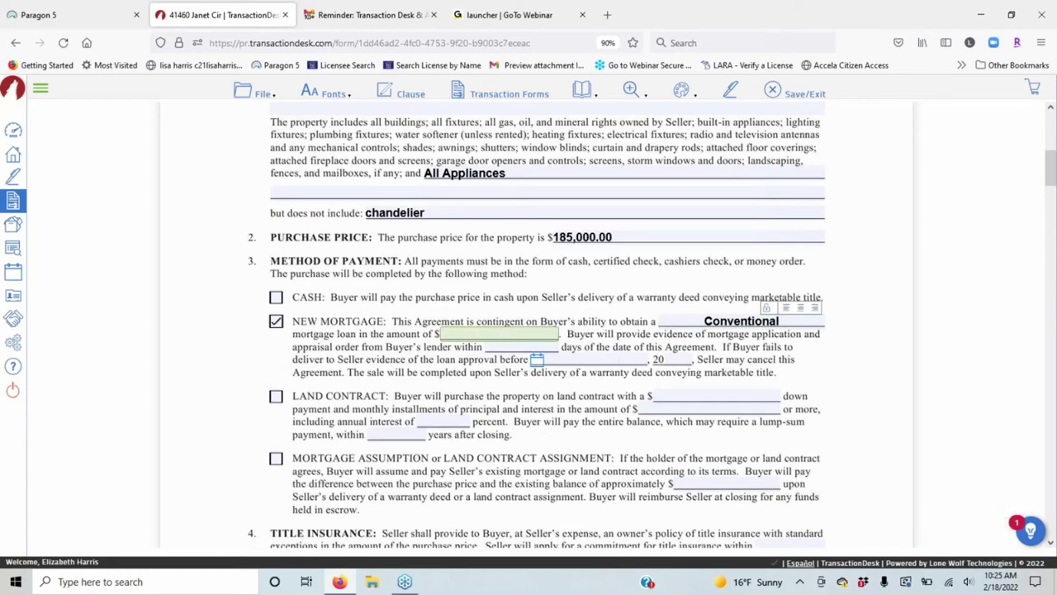
{"action": "type", "text": "150000"}
{"action": "left_click", "coordinate": [533, 349]}
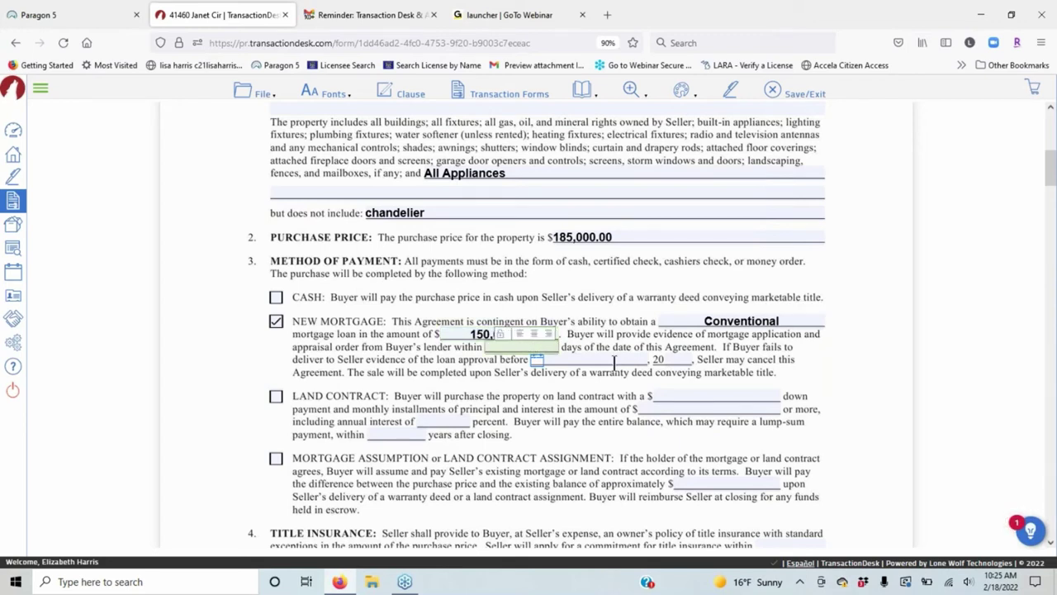
{"action": "type", "text": "45"}
{"action": "left_click", "coordinate": [614, 361]}
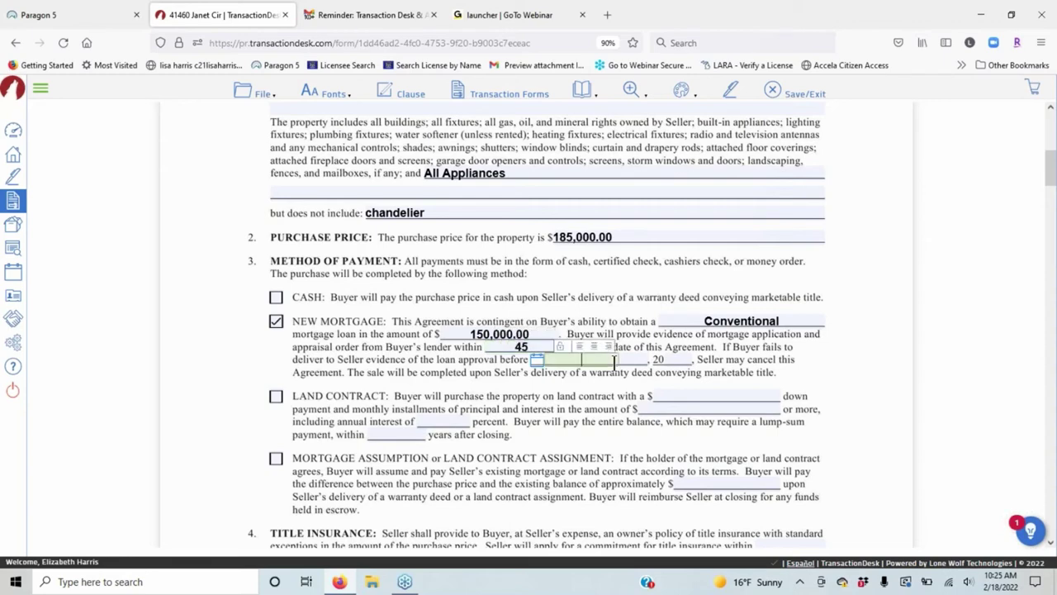
{"action": "scroll", "coordinate": [418, 407], "scroll_direction": "down", "scroll_amount": 5}
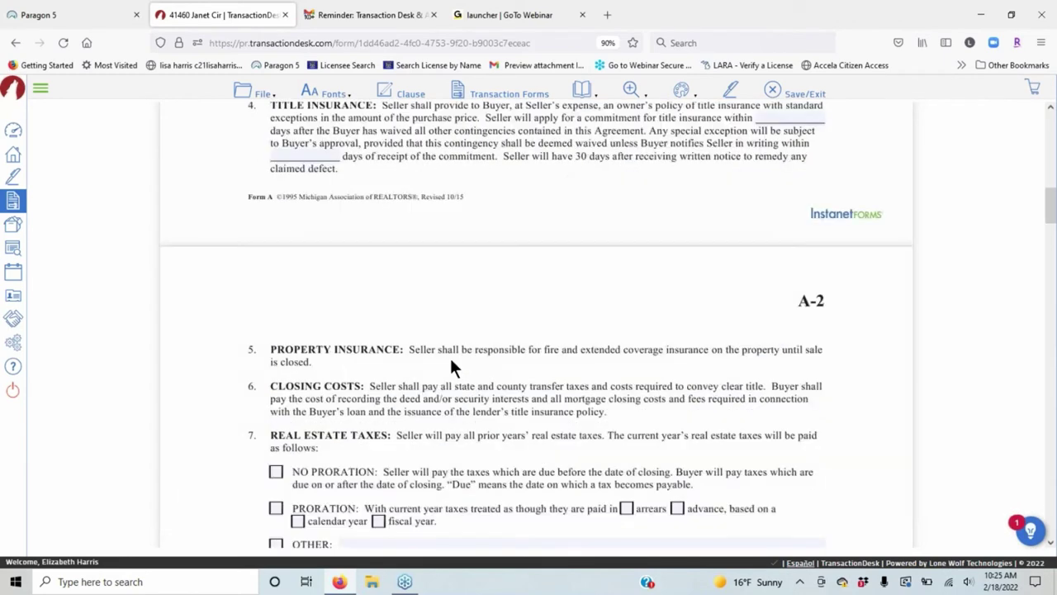
Set occupancy to 30 days after closing, with 0 buyer per-day charge and 0 seller escrow.
{"action": "scroll", "coordinate": [449, 351], "scroll_direction": "down", "scroll_amount": 6}
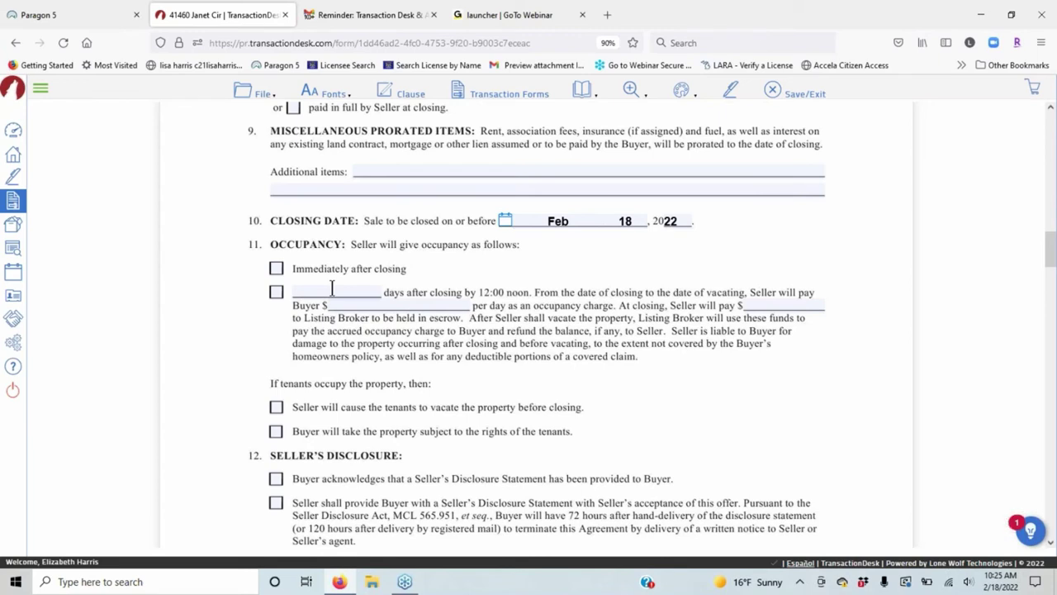
{"action": "left_click", "coordinate": [332, 290]}
{"action": "type", "text": "30"}
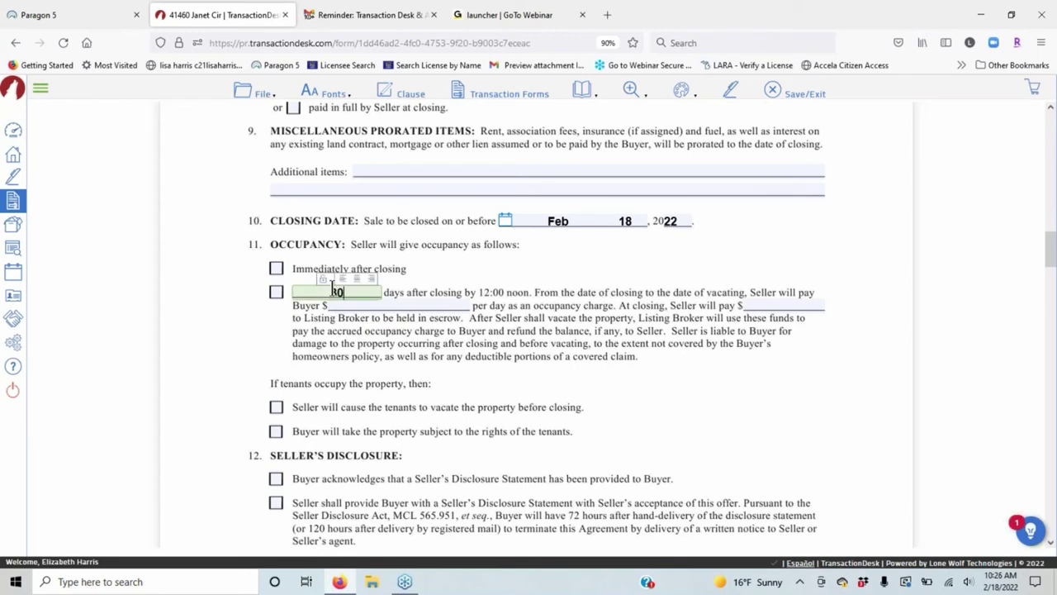
{"action": "left_click", "coordinate": [456, 305]}
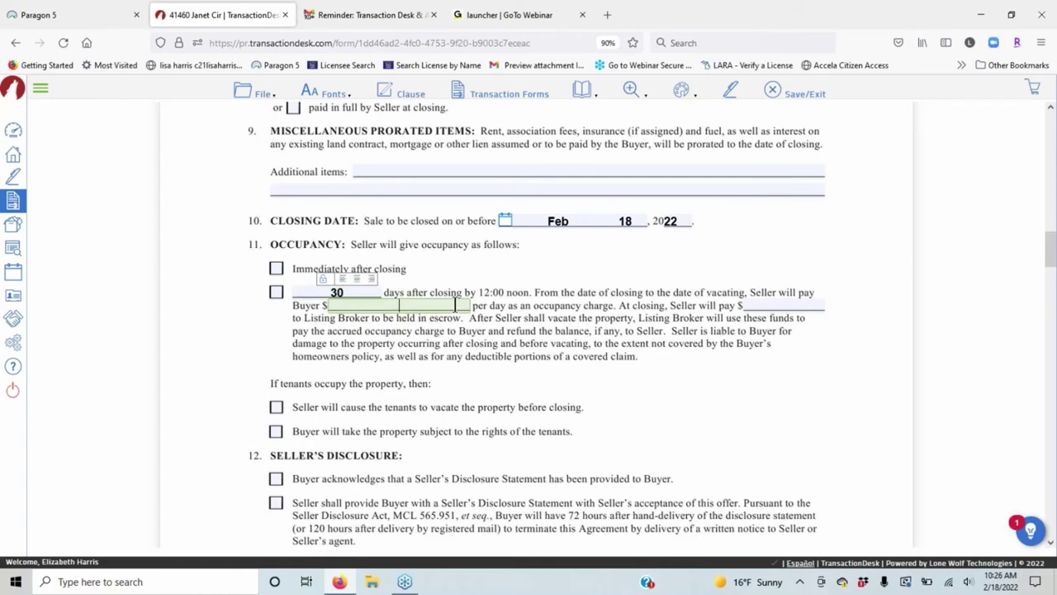
{"action": "type", "text": "0"}
{"action": "left_click", "coordinate": [762, 307]}
{"action": "type", "text": "0"}
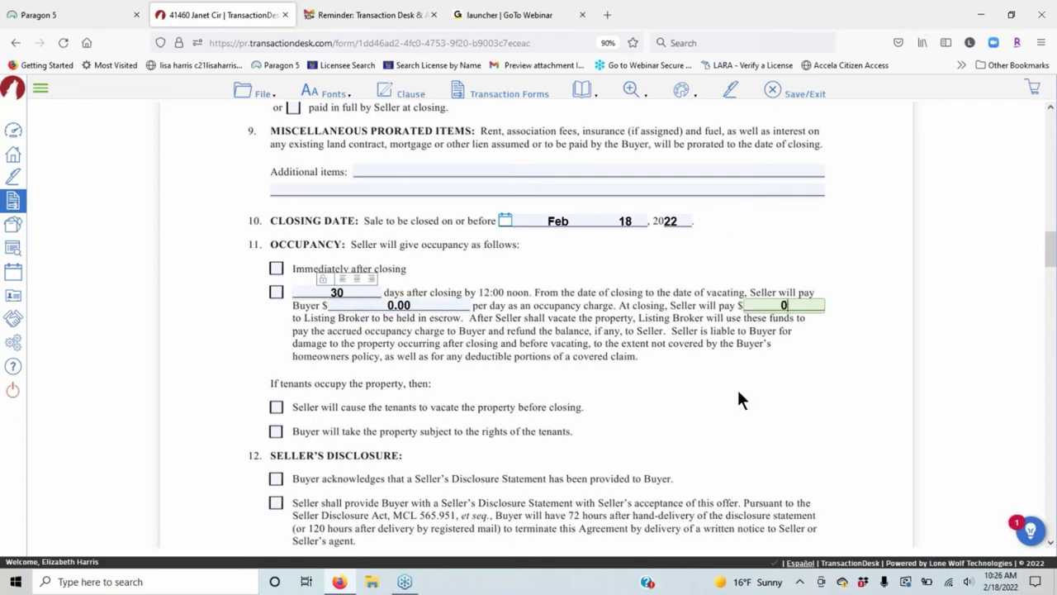
{"action": "scroll", "coordinate": [736, 379], "scroll_direction": "down", "scroll_amount": 1}
{"action": "scroll", "coordinate": [736, 379], "scroll_direction": "down", "scroll_amount": 15}
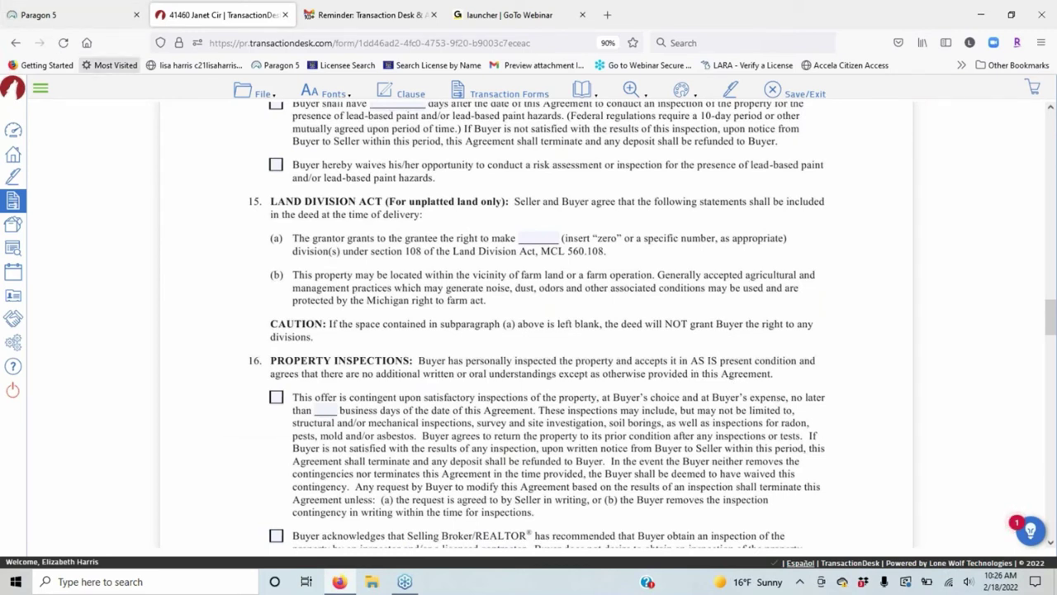
Save the Buy and Sell Agreement using File > Save.
{"action": "left_click", "coordinate": [322, 91]}
{"action": "left_click", "coordinate": [258, 94]}
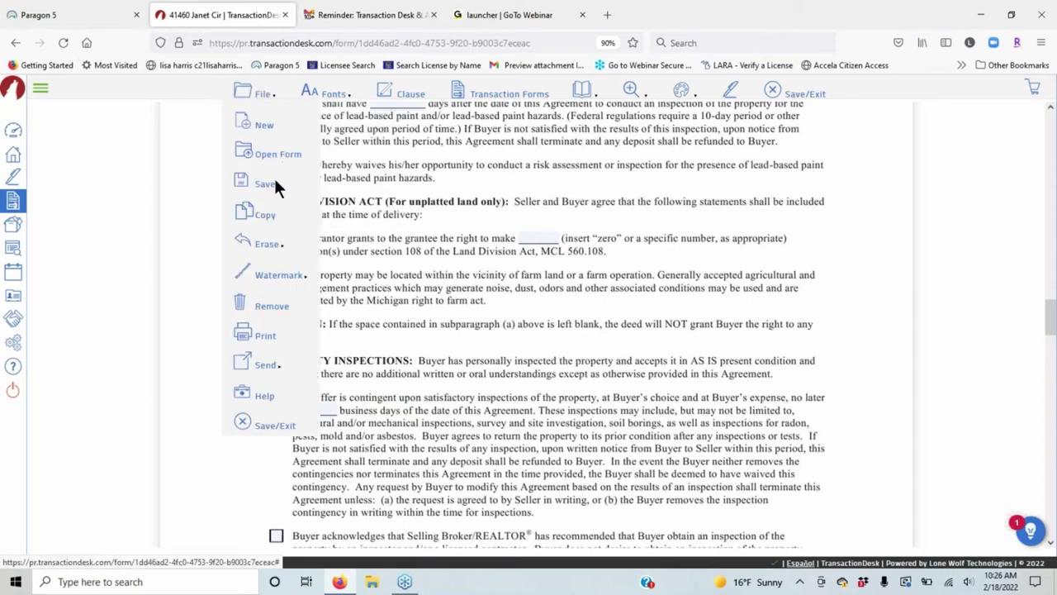
{"action": "mouse_move", "coordinate": [273, 182]}
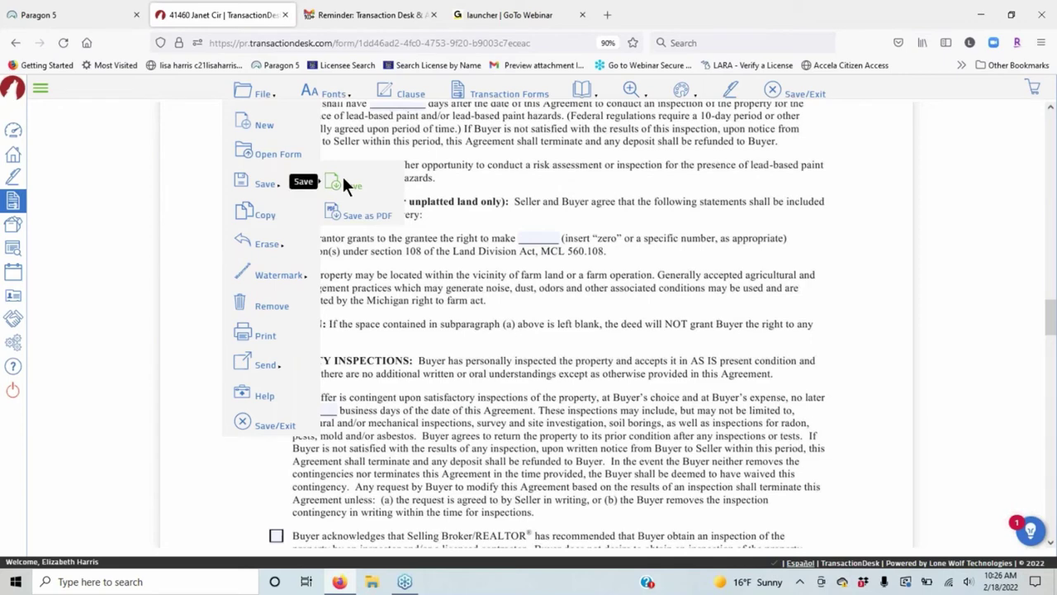
{"action": "left_click", "coordinate": [342, 174]}
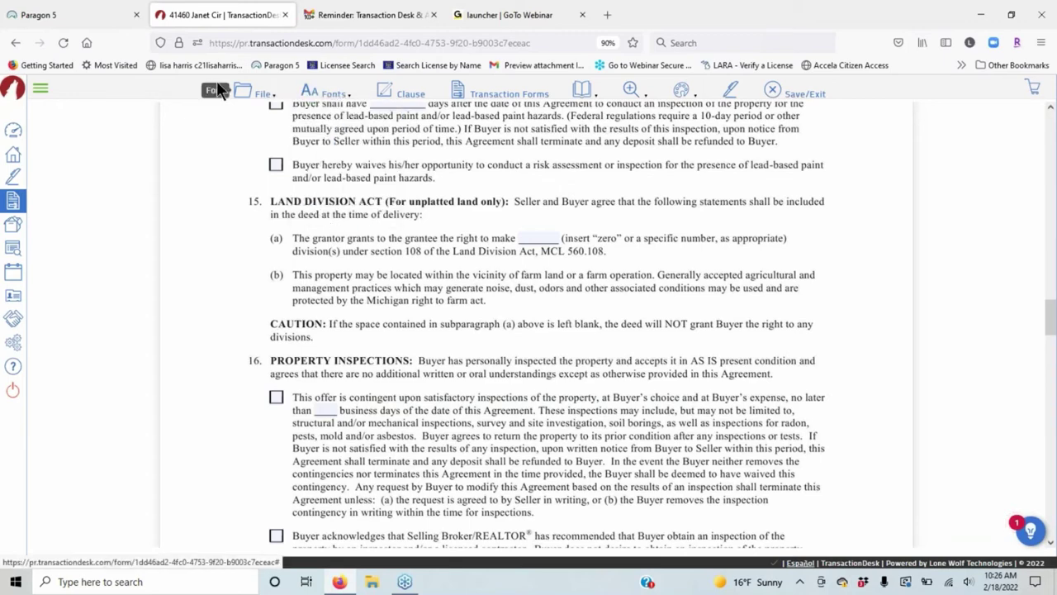
{"action": "mouse_move", "coordinate": [252, 92]}
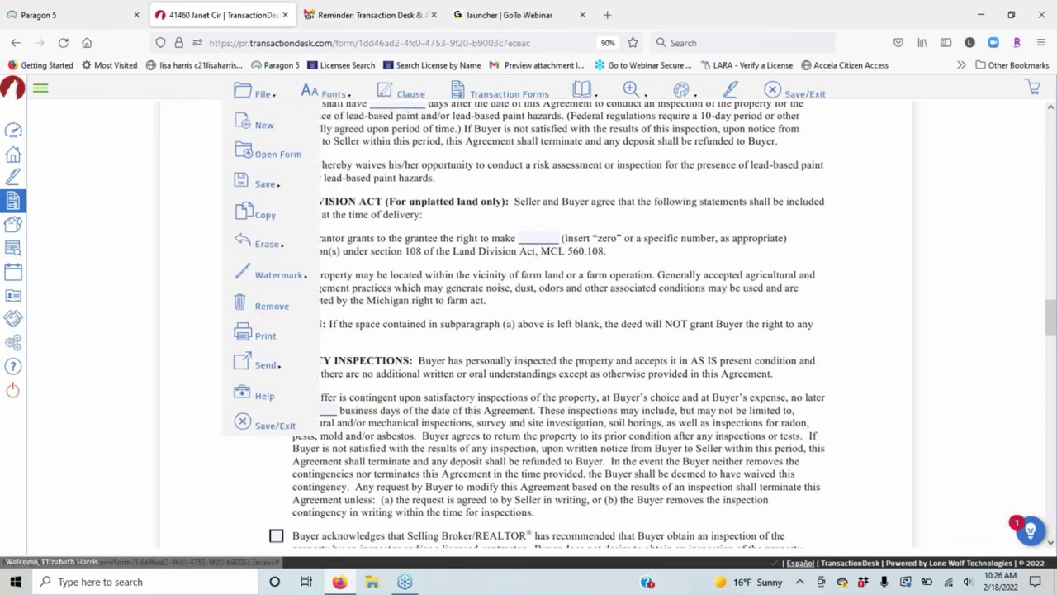
Open the Michigan Disclosure Regarding Real Estate Agency Relationships form from the transaction's forms.
{"action": "left_click", "coordinate": [495, 95]}
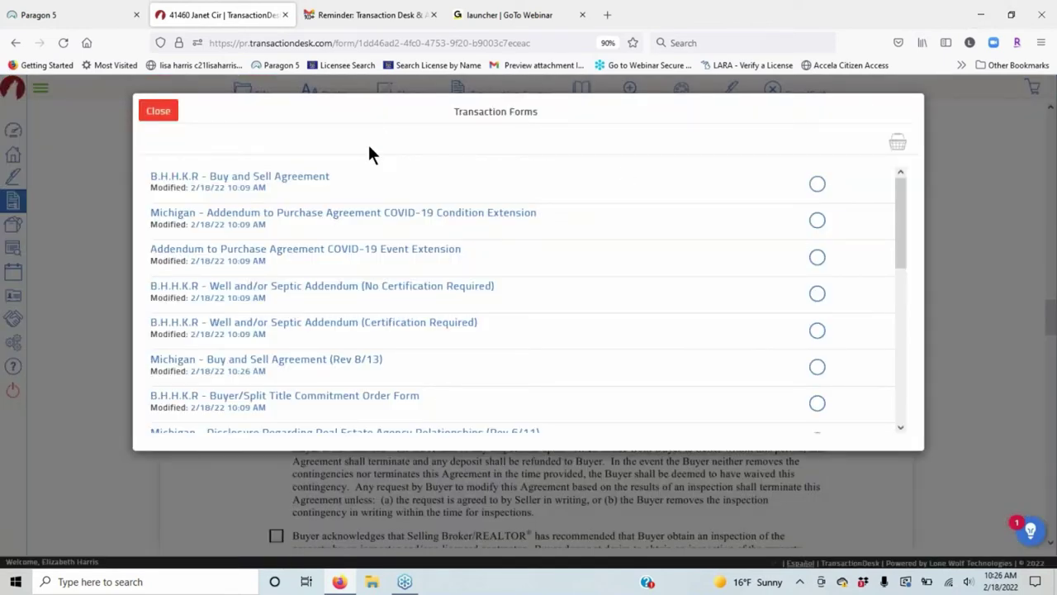
{"action": "left_click_drag", "start_coordinate": [540, 111], "coordinate": [500, 112]}
{"action": "left_click_drag", "start_coordinate": [375, 108], "coordinate": [532, 112]}
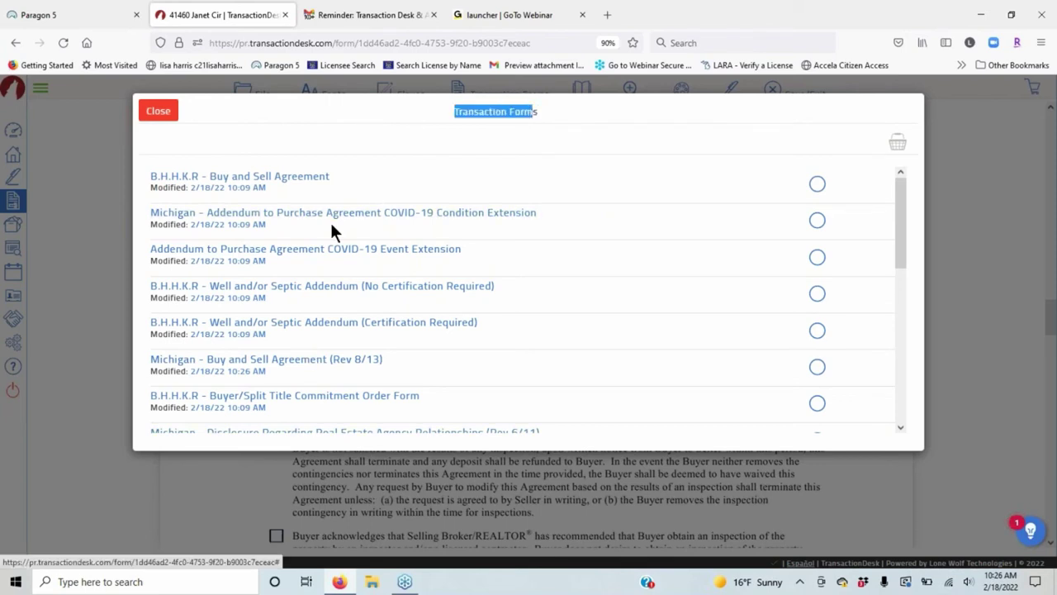
{"action": "scroll", "coordinate": [332, 244], "scroll_direction": "down", "scroll_amount": 2}
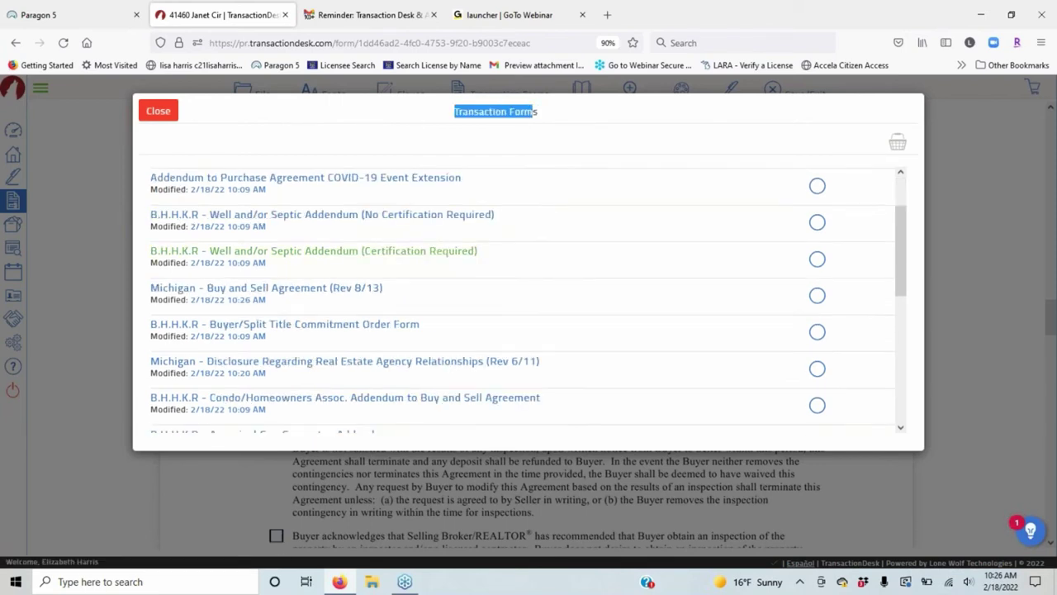
{"action": "scroll", "coordinate": [351, 262], "scroll_direction": "down", "scroll_amount": 3}
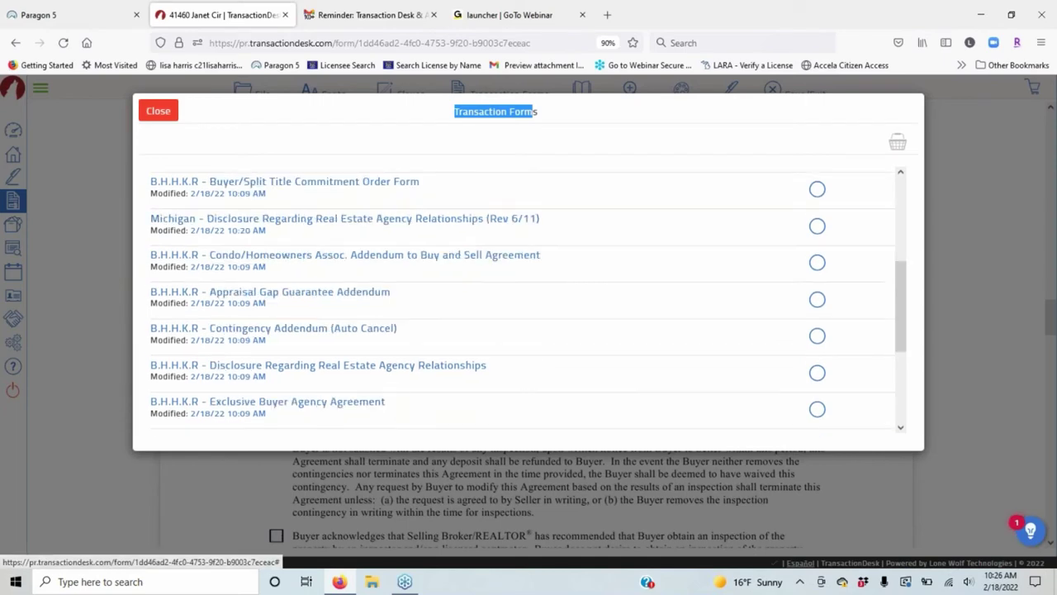
{"action": "left_click", "coordinate": [320, 223]}
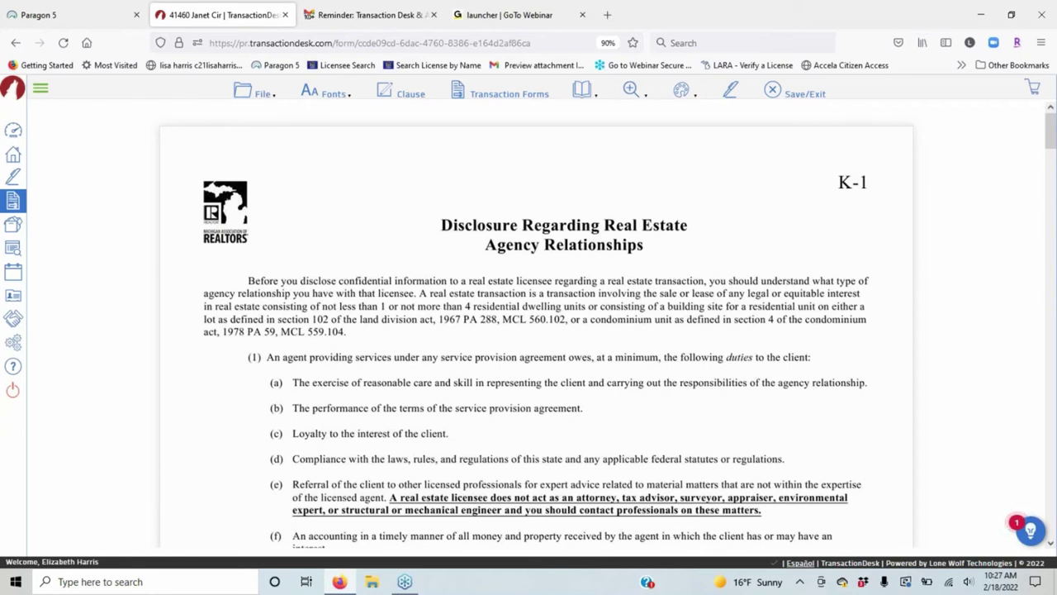
{"action": "left_click", "coordinate": [255, 91]}
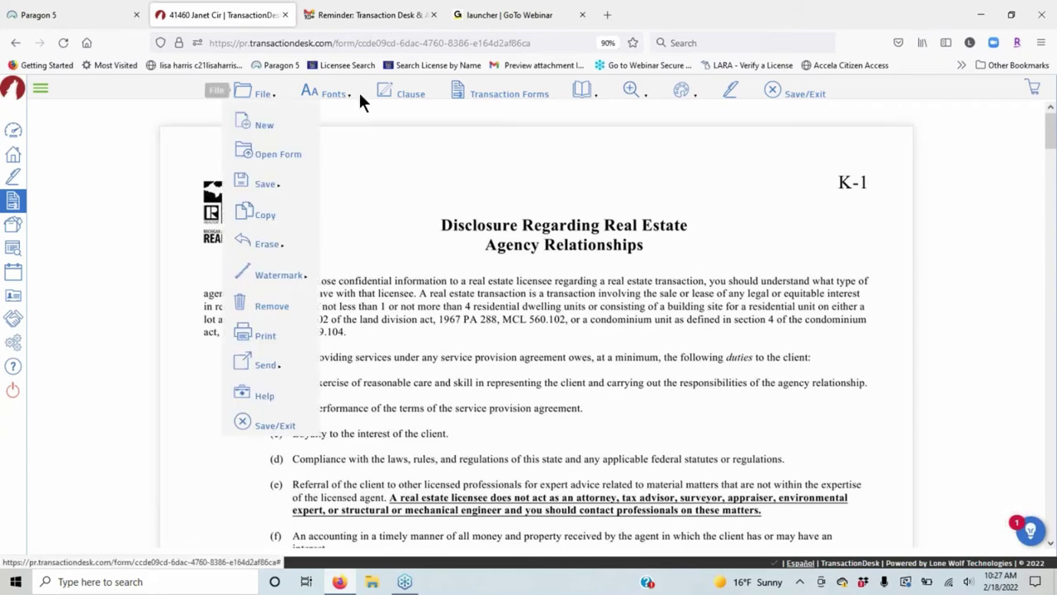
Switch back to the B.H.H.K.R - Buy and Sell Agreement form.
{"action": "left_click", "coordinate": [507, 96]}
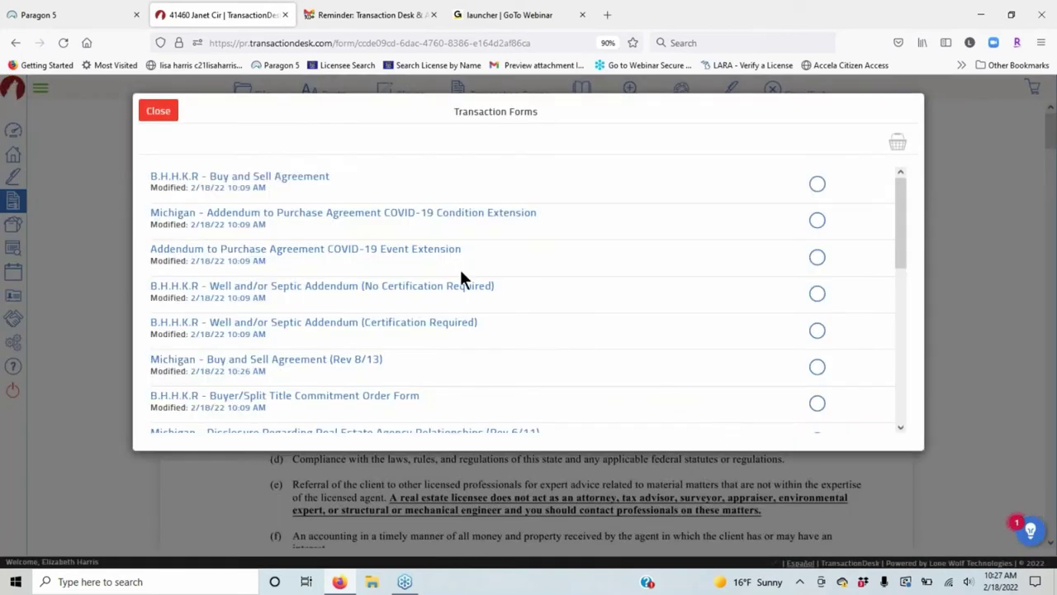
{"action": "left_click", "coordinate": [302, 182]}
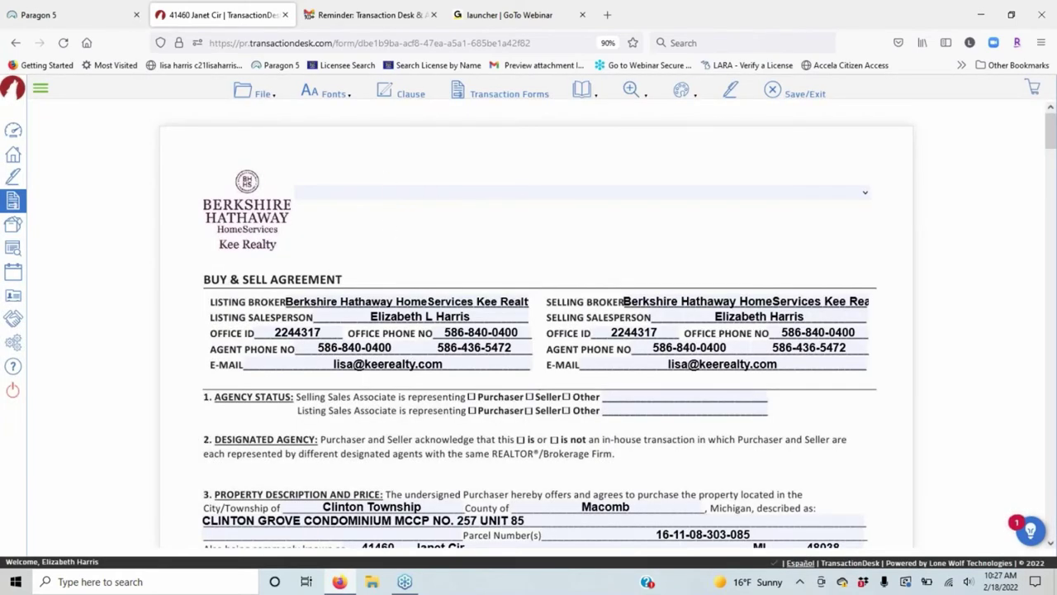
{"action": "mouse_move", "coordinate": [328, 93]}
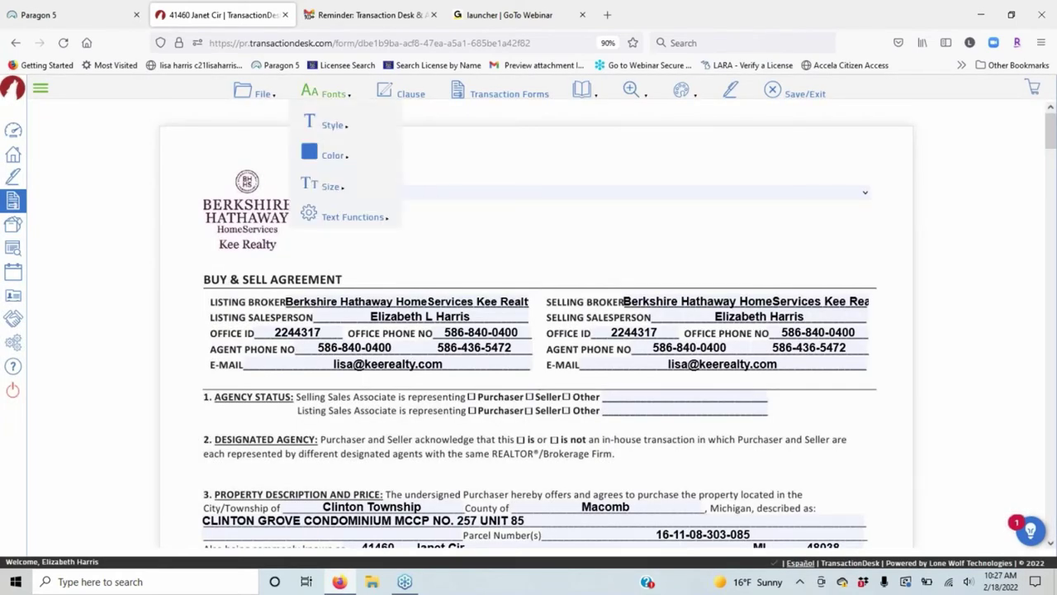
{"action": "mouse_move", "coordinate": [248, 92]}
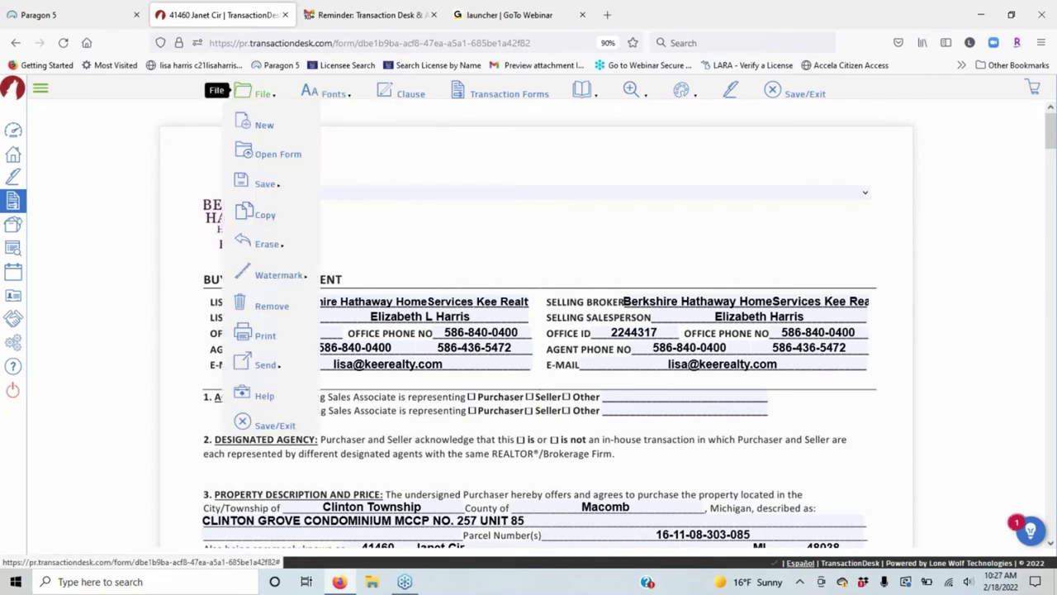
{"action": "left_click", "coordinate": [263, 128]}
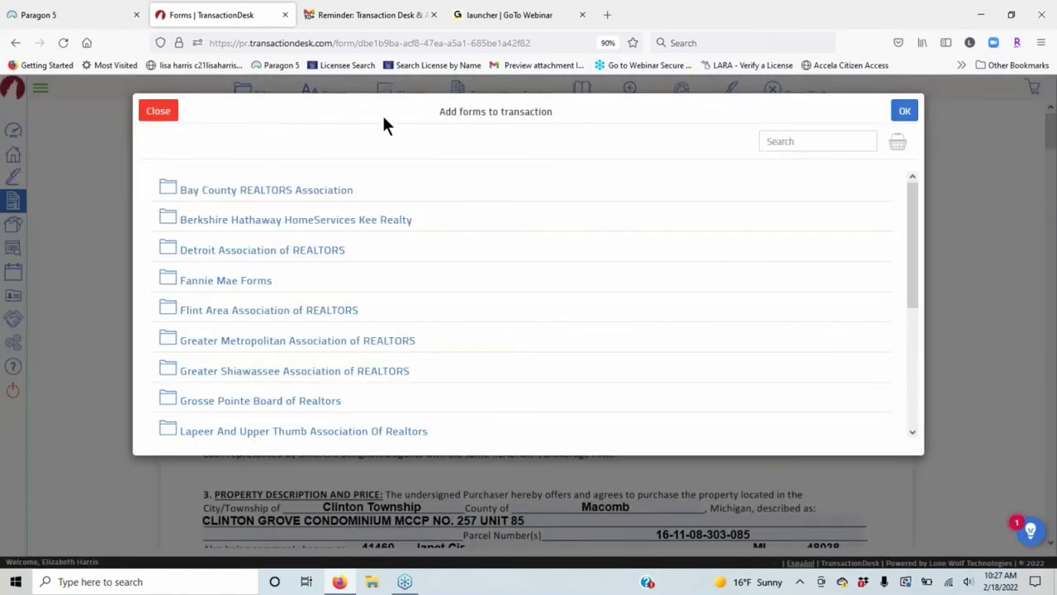
{"action": "scroll", "coordinate": [306, 325], "scroll_direction": "down", "scroll_amount": 4}
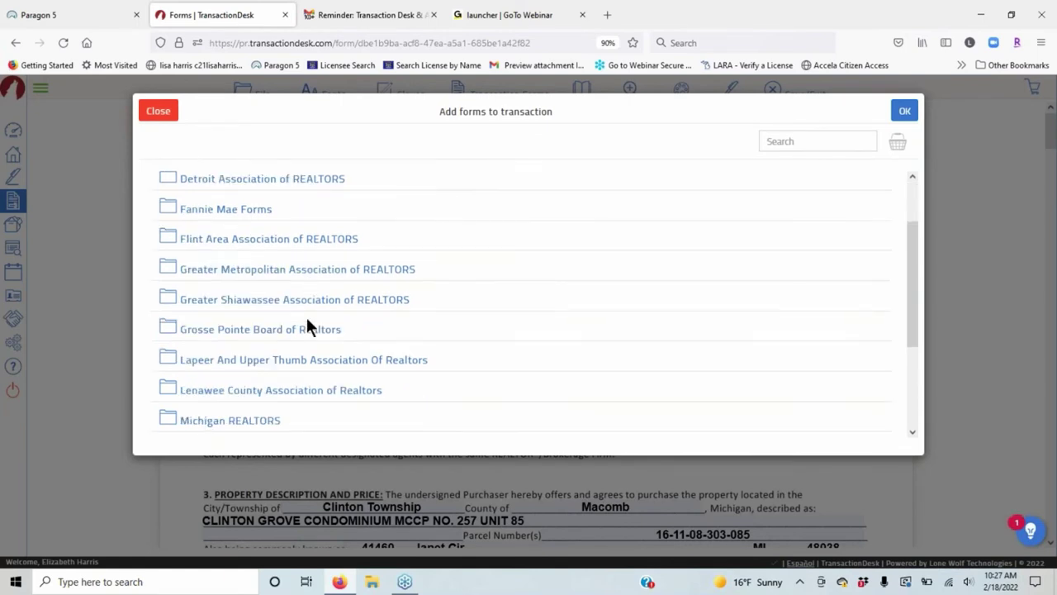
{"action": "scroll", "coordinate": [471, 248], "scroll_direction": "down", "scroll_amount": 2}
{"action": "scroll", "coordinate": [471, 280], "scroll_direction": "down", "scroll_amount": 1}
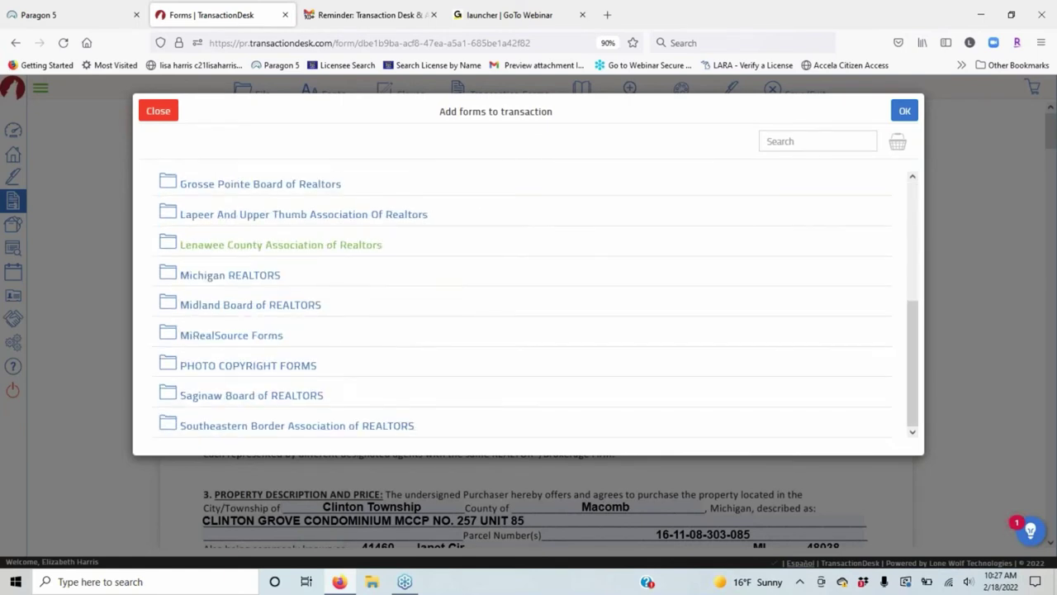
{"action": "scroll", "coordinate": [401, 245], "scroll_direction": "up", "scroll_amount": 3}
{"action": "left_click", "coordinate": [653, 253]}
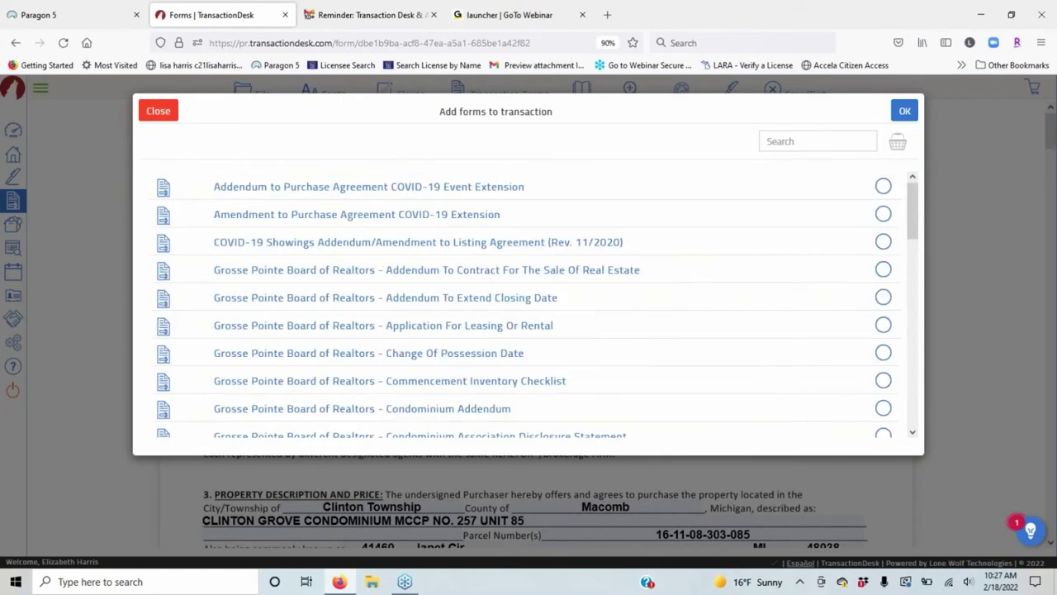
{"action": "scroll", "coordinate": [529, 306], "scroll_direction": "down", "scroll_amount": 2}
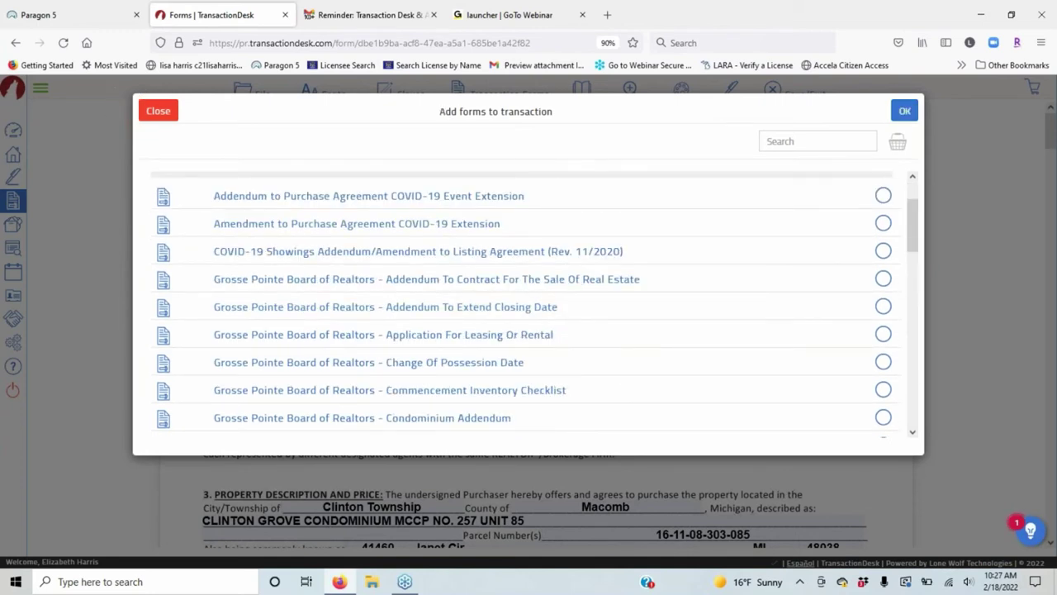
{"action": "left_click", "coordinate": [157, 111]}
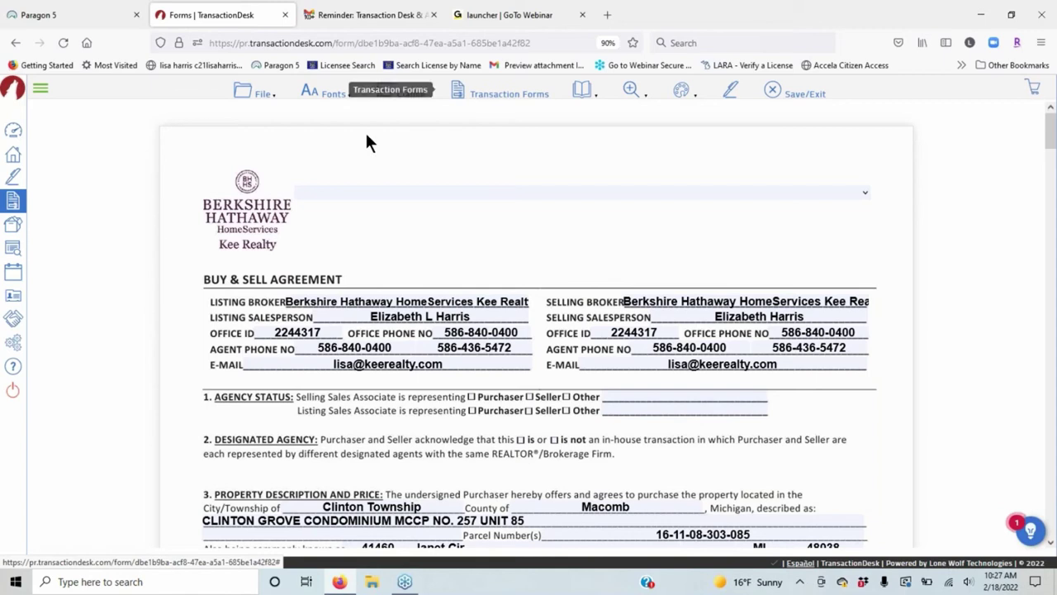
{"action": "left_click", "coordinate": [250, 93]}
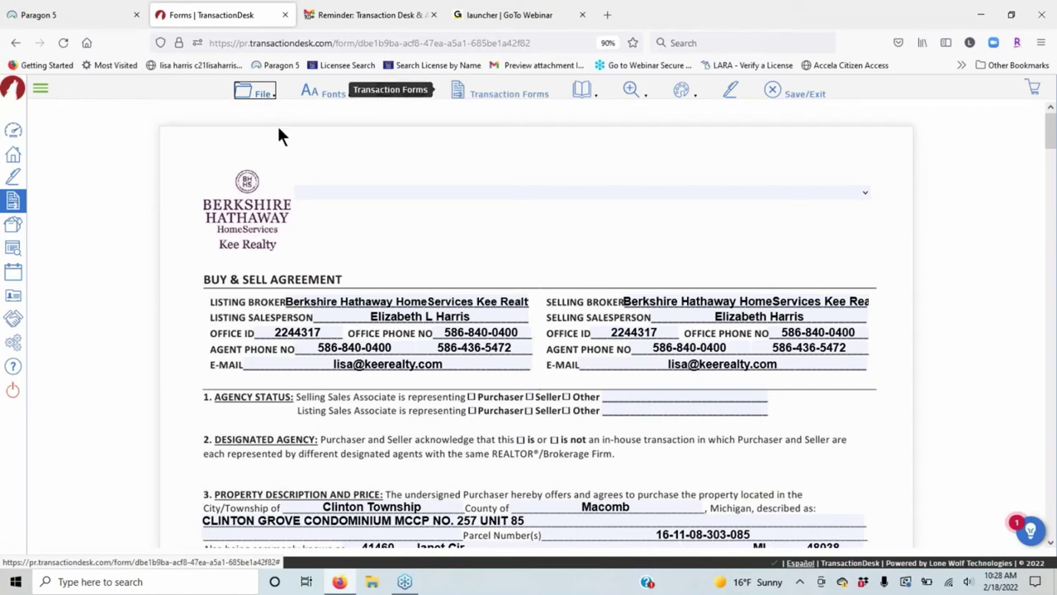
Show the File menu's Watermark submenu with Confidential, Draft and Remove options.
{"action": "left_click", "coordinate": [256, 92]}
{"action": "mouse_move", "coordinate": [318, 183]}
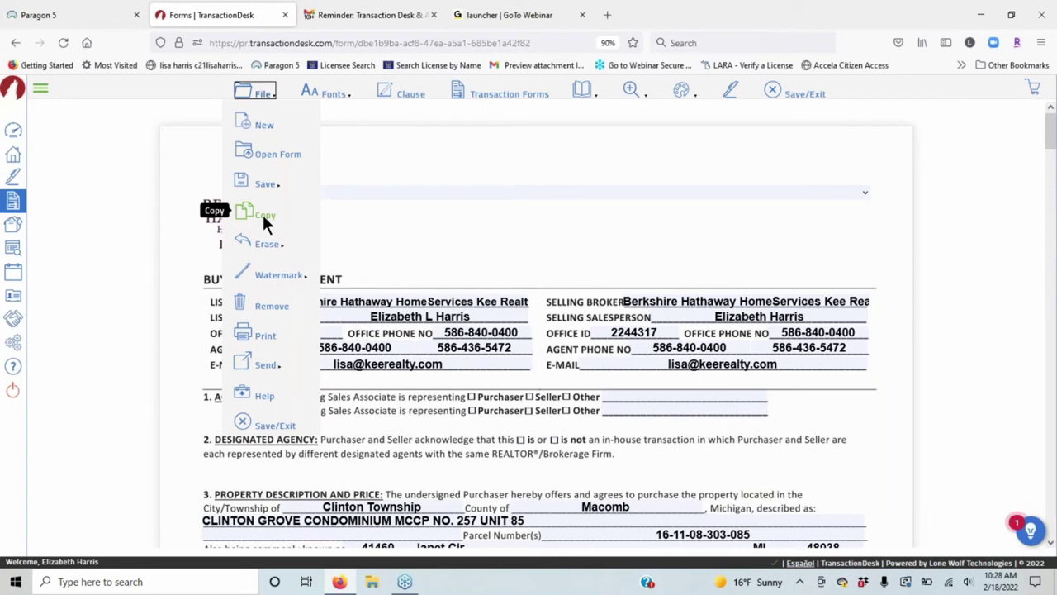
{"action": "mouse_move", "coordinate": [280, 241]}
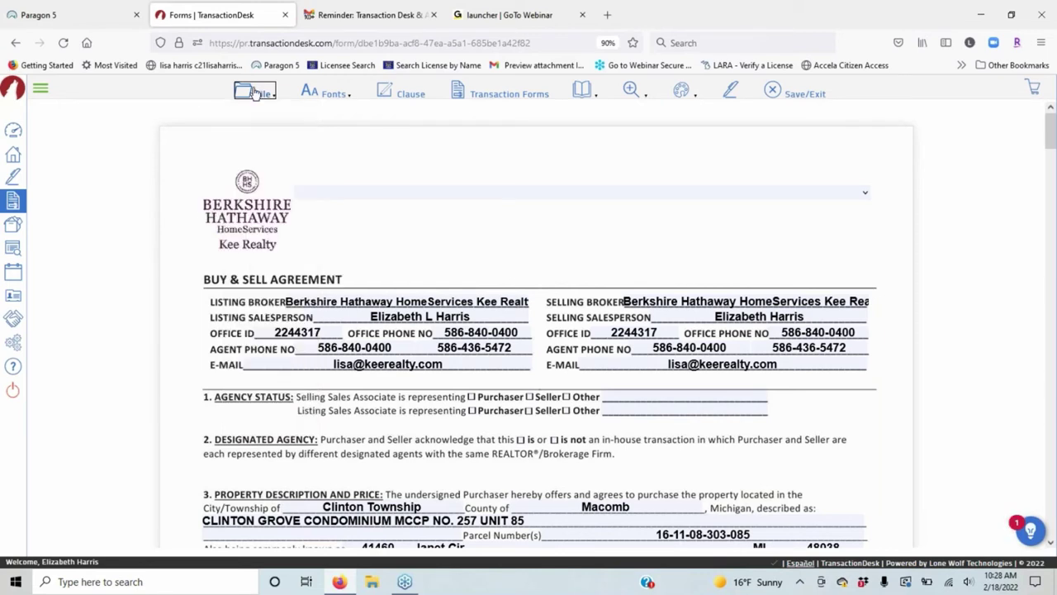
{"action": "mouse_move", "coordinate": [259, 93]}
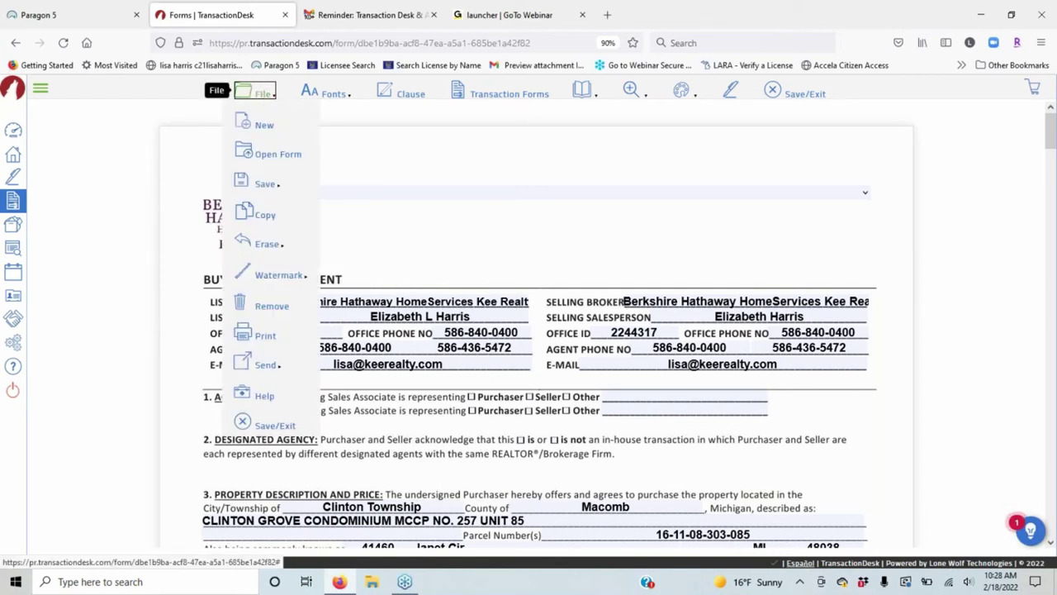
{"action": "mouse_move", "coordinate": [276, 281]}
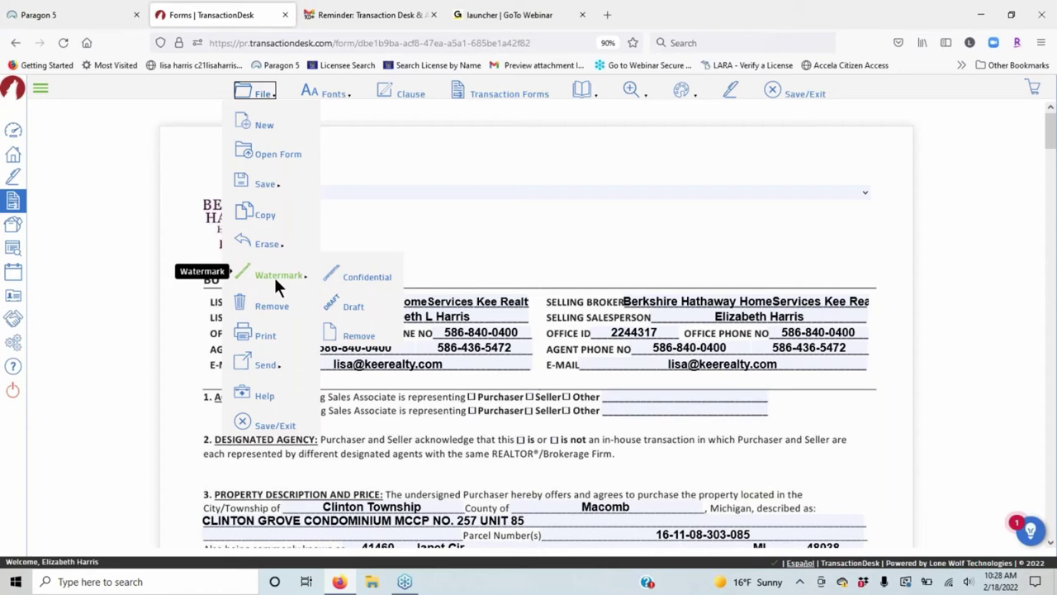
Apply a DRAFT watermark to the agreement, then remove it again.
{"action": "left_click", "coordinate": [363, 303]}
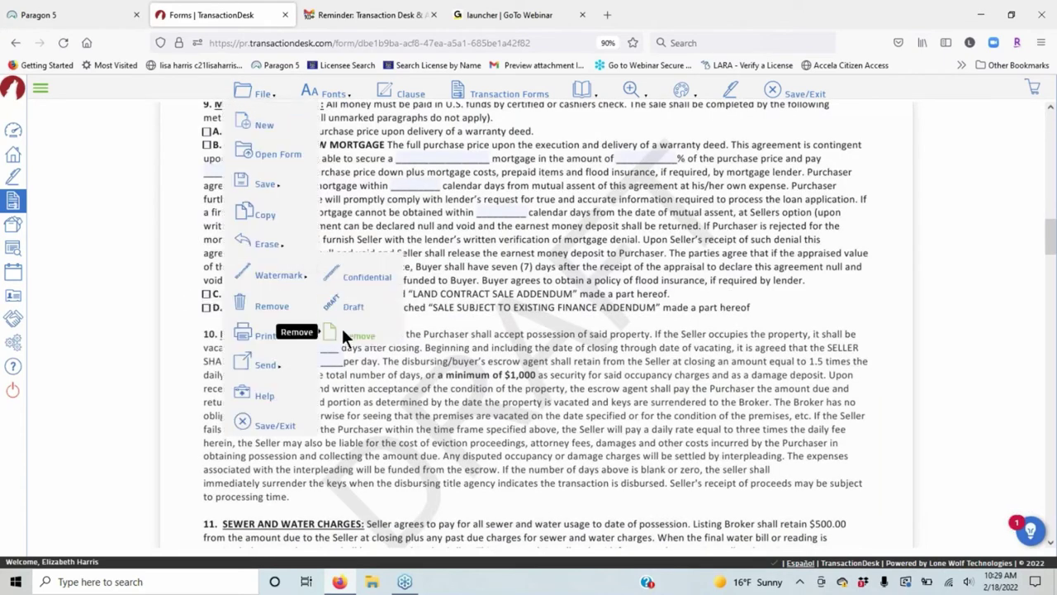
{"action": "left_click", "coordinate": [343, 334]}
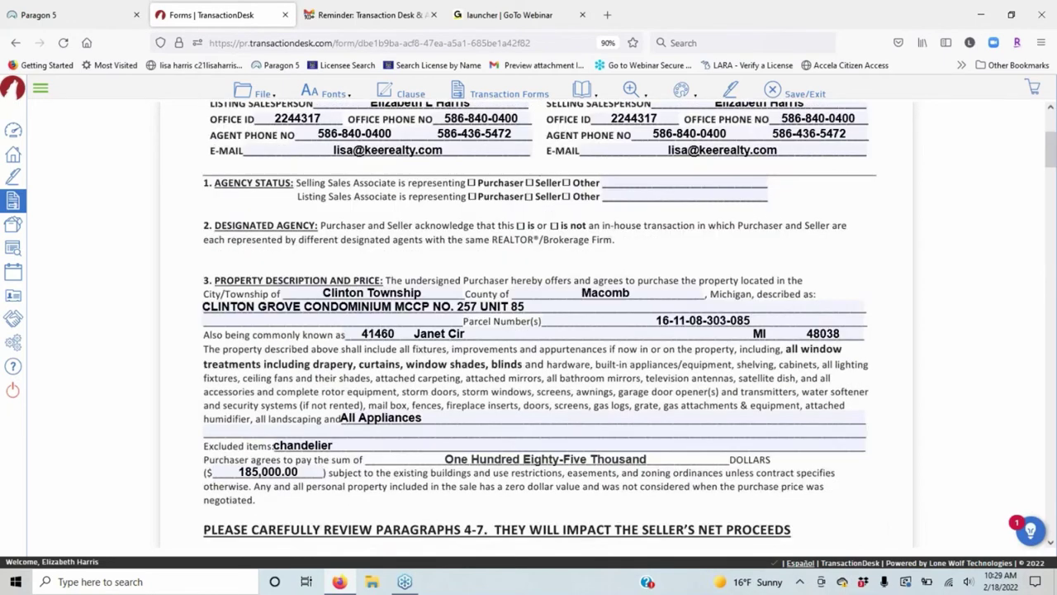
{"action": "left_click", "coordinate": [258, 94]}
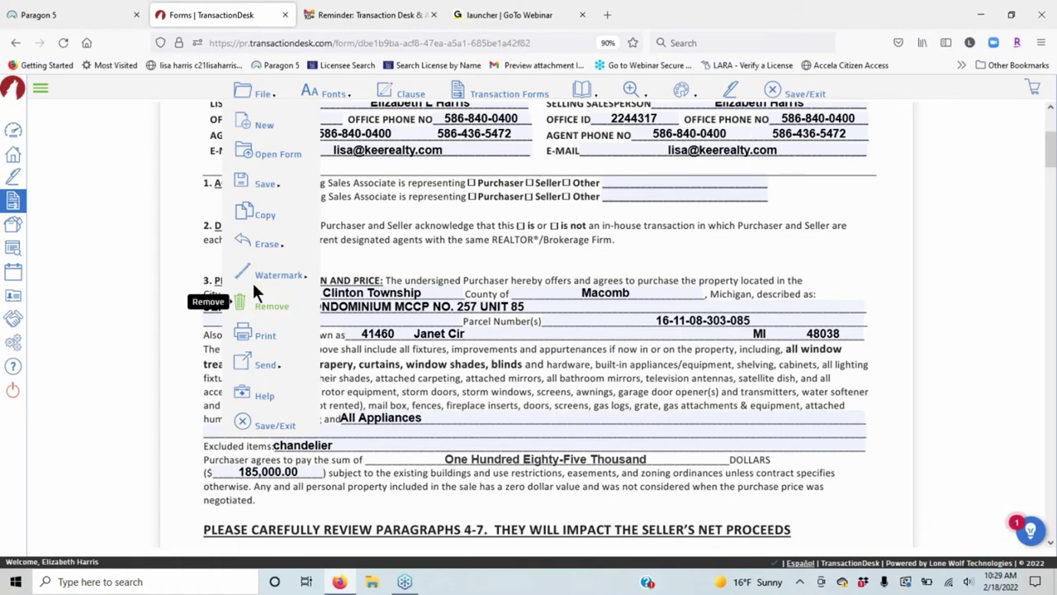
{"action": "mouse_move", "coordinate": [262, 90]}
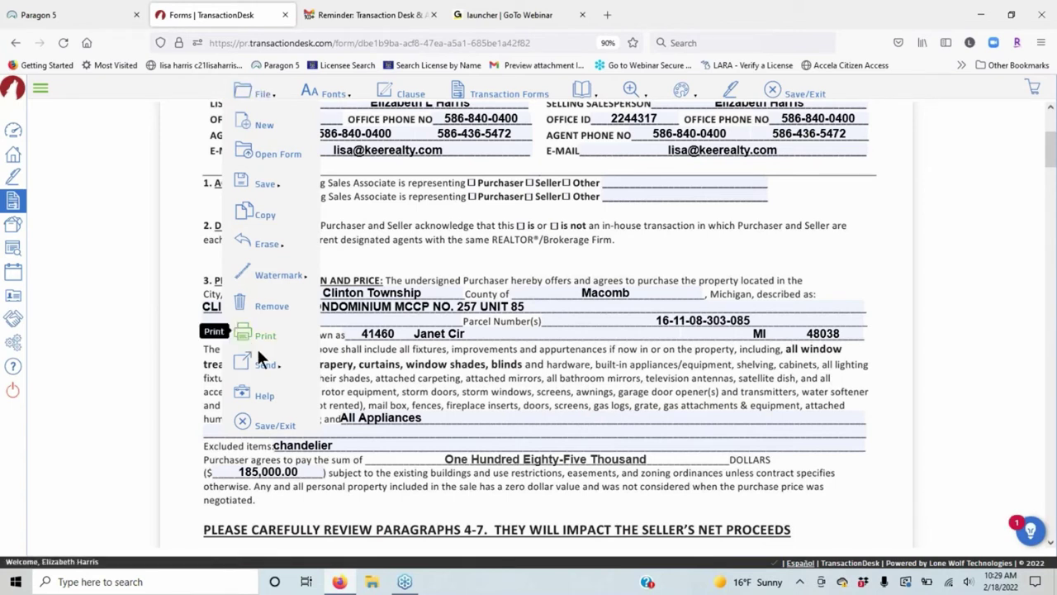
{"action": "mouse_move", "coordinate": [259, 371]}
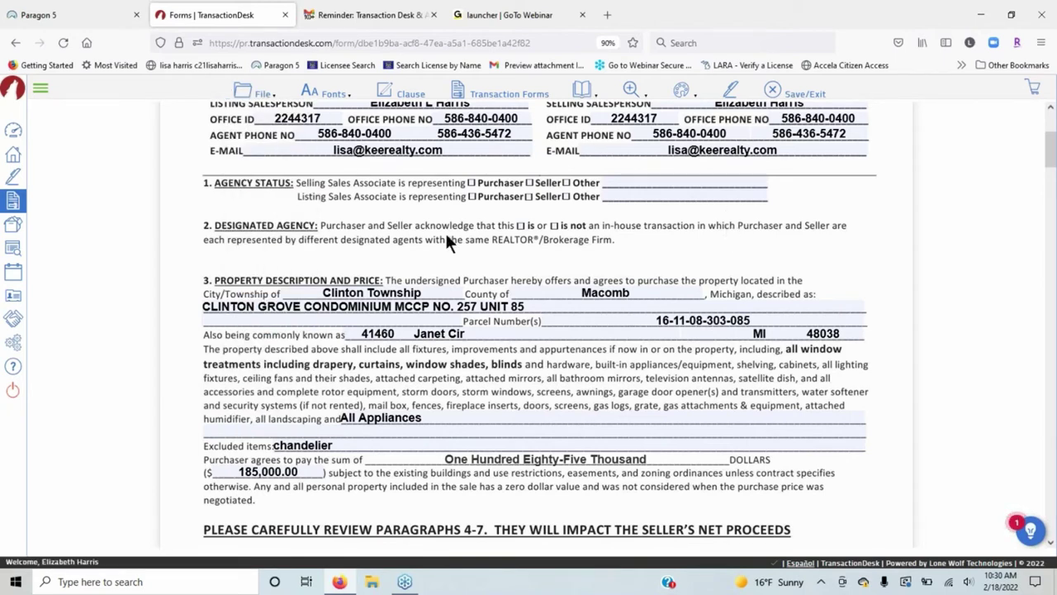
Set the form's filled-in text style to Times-Bold.
{"action": "scroll", "coordinate": [469, 284], "scroll_direction": "up", "scroll_amount": 2}
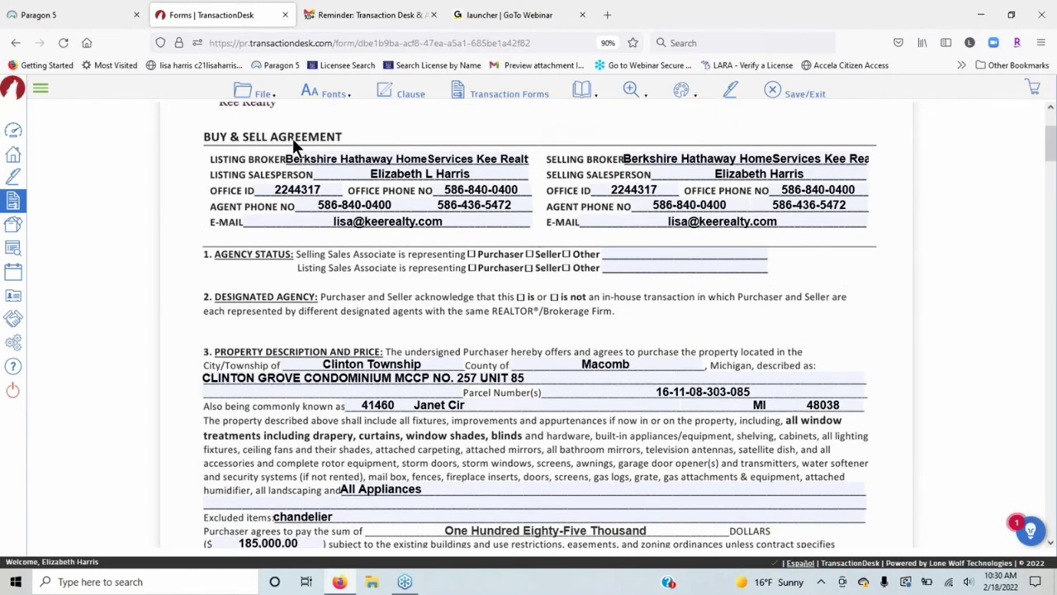
{"action": "scroll", "coordinate": [292, 138], "scroll_direction": "up", "scroll_amount": 4}
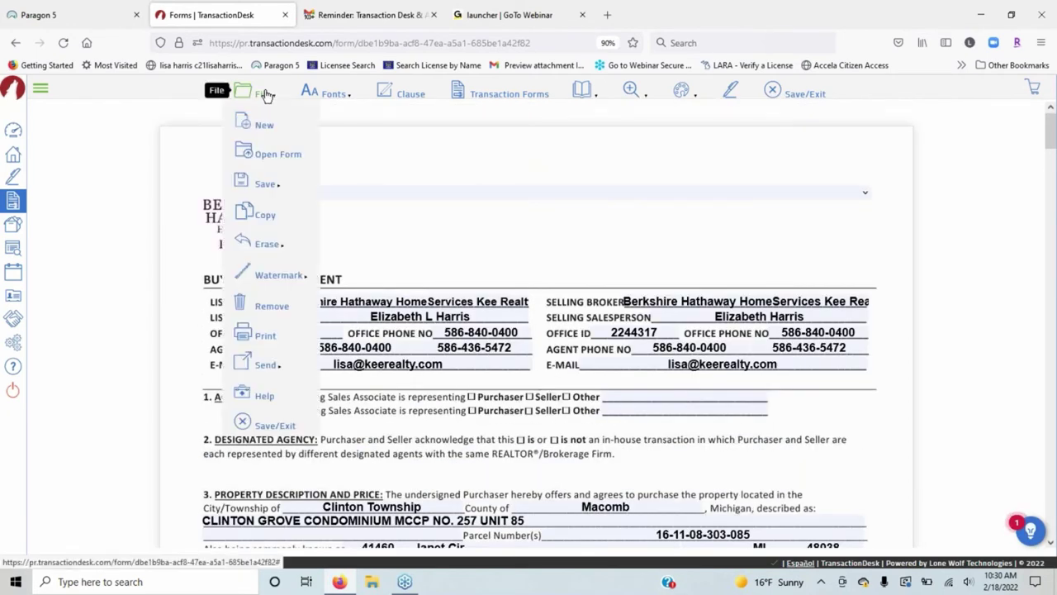
{"action": "mouse_move", "coordinate": [329, 96]}
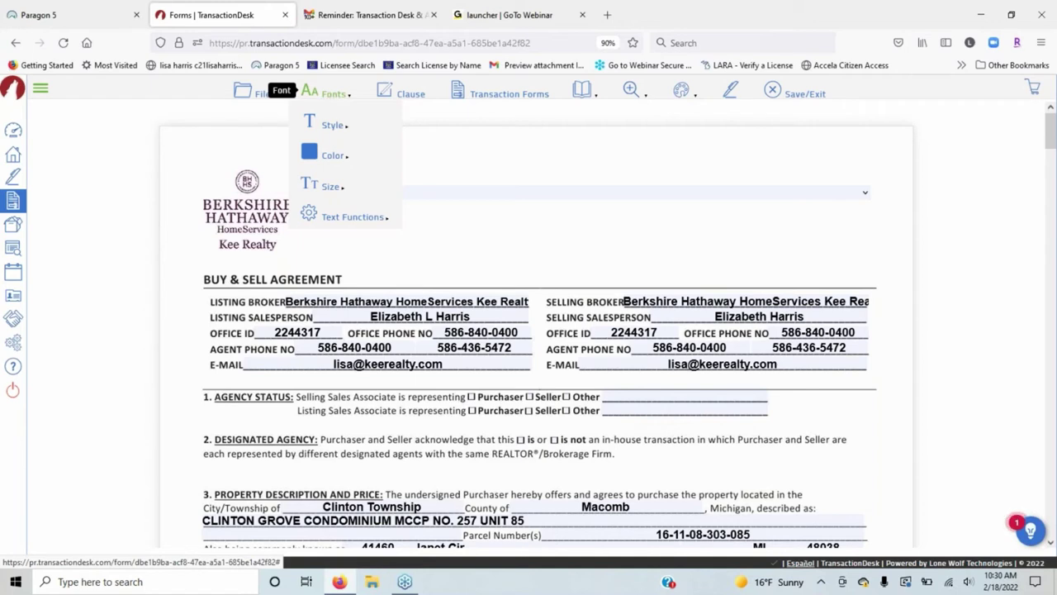
{"action": "mouse_move", "coordinate": [330, 124]}
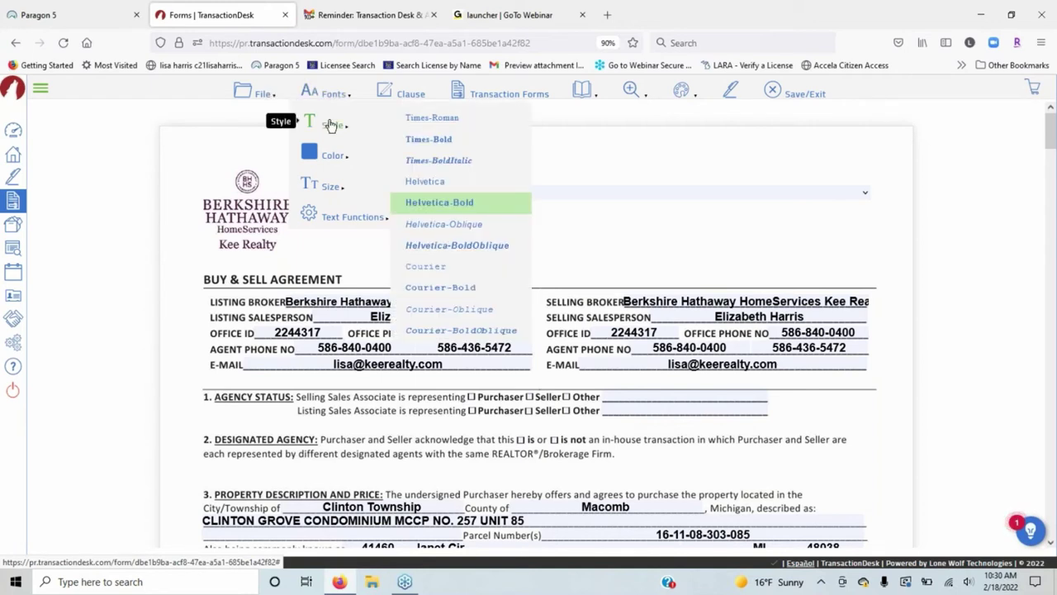
{"action": "left_click", "coordinate": [443, 138]}
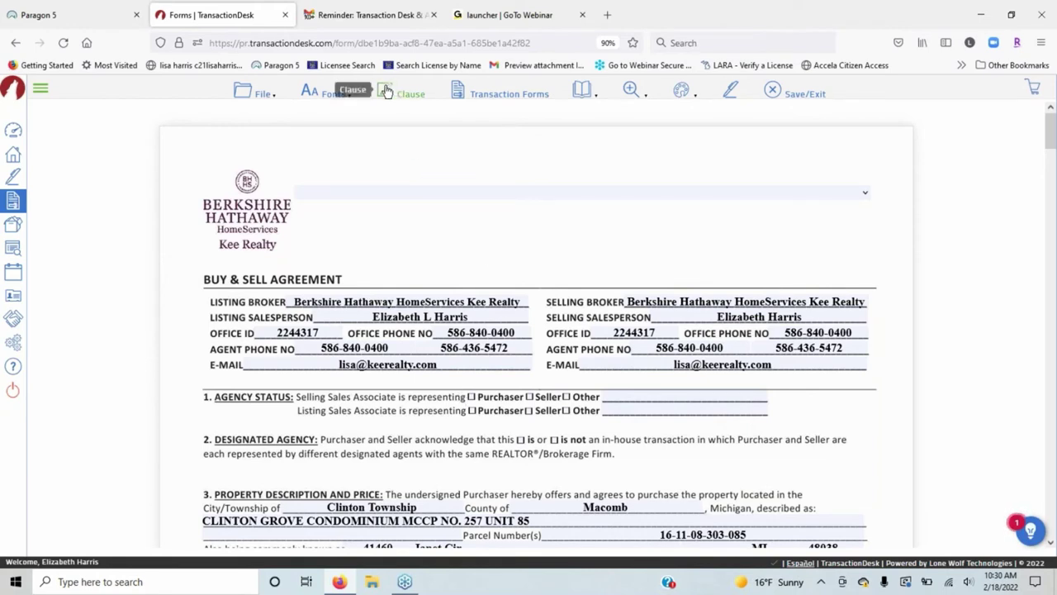
Change the filled-in text colour to red.
{"action": "mouse_move", "coordinate": [311, 154]}
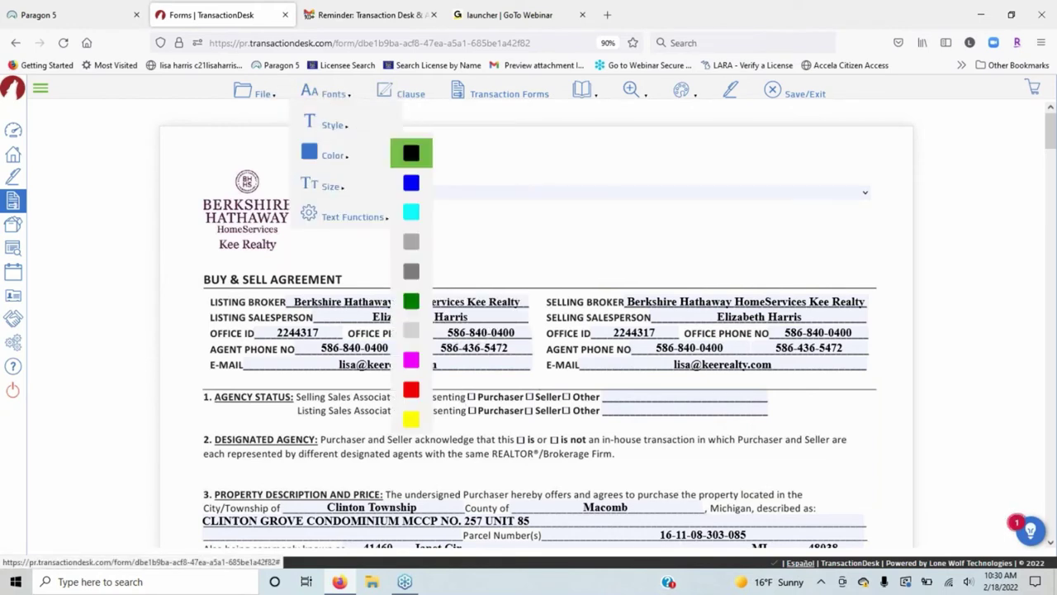
{"action": "left_click", "coordinate": [410, 156]}
{"action": "mouse_move", "coordinate": [321, 154]}
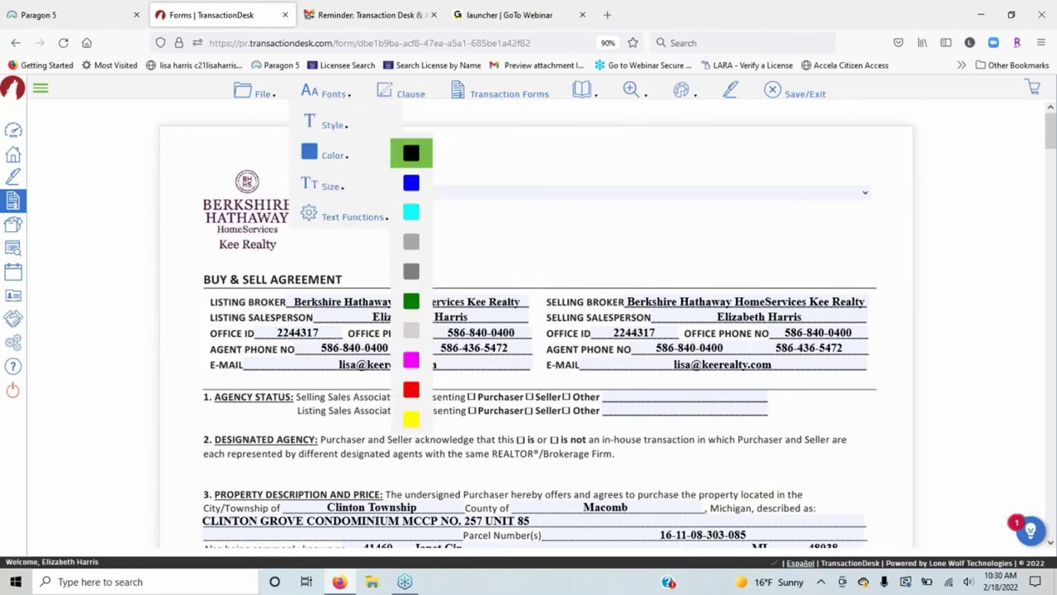
{"action": "left_click", "coordinate": [409, 271]}
{"action": "mouse_move", "coordinate": [354, 158]}
{"action": "left_click", "coordinate": [411, 392]}
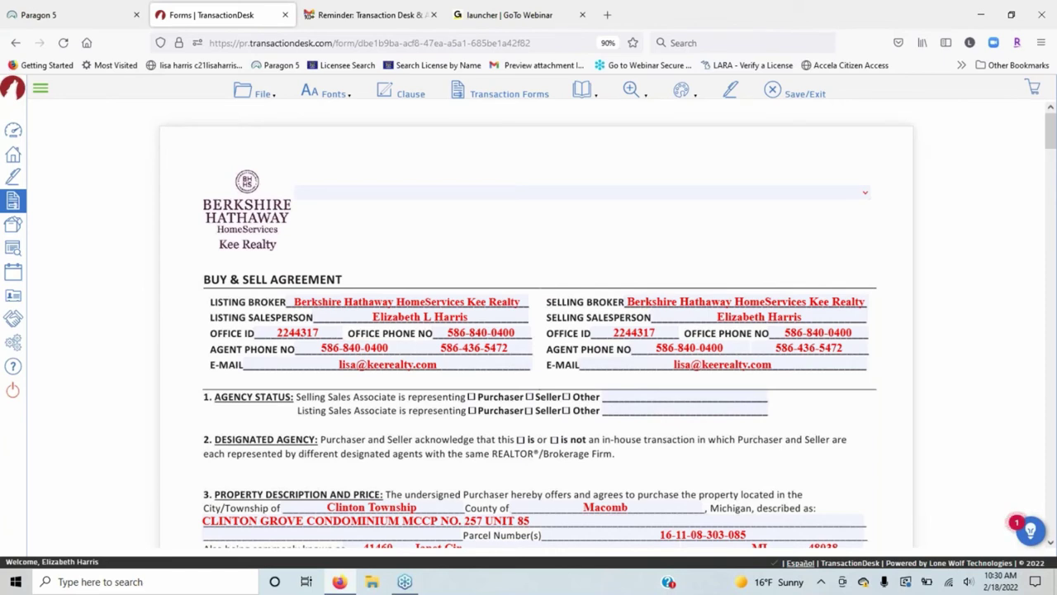
Switch the filled-in text back to black and enlarge it to size 12.
{"action": "mouse_move", "coordinate": [330, 93]}
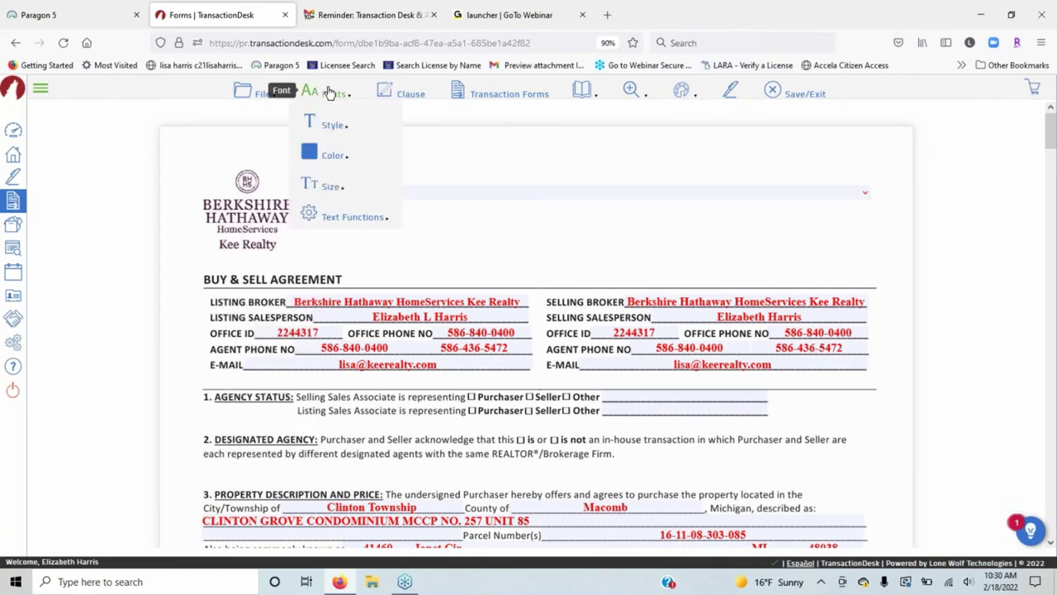
{"action": "mouse_move", "coordinate": [347, 154]}
{"action": "left_click", "coordinate": [412, 153]}
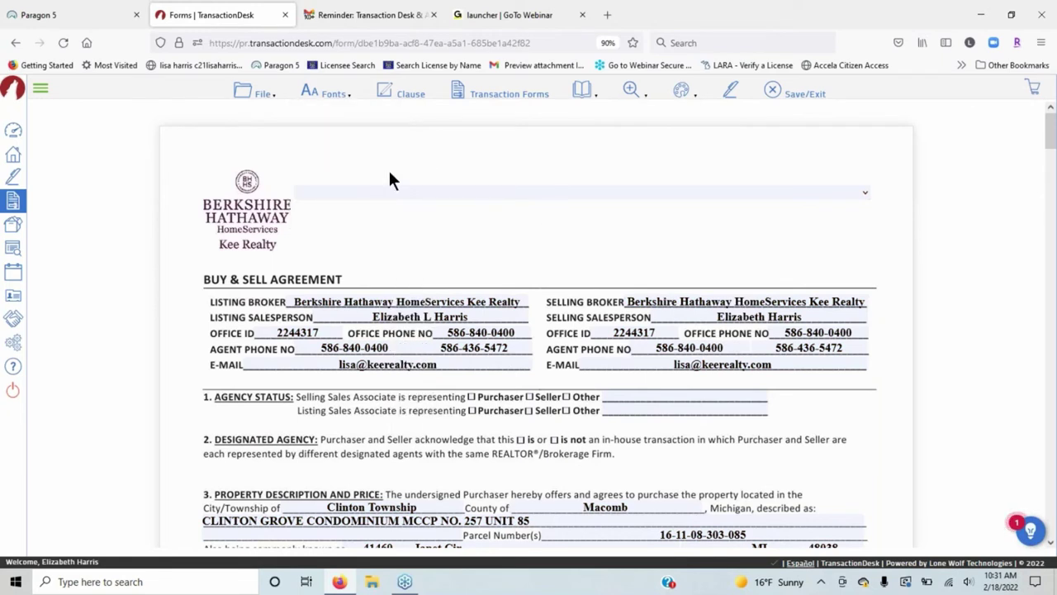
{"action": "mouse_move", "coordinate": [314, 92]}
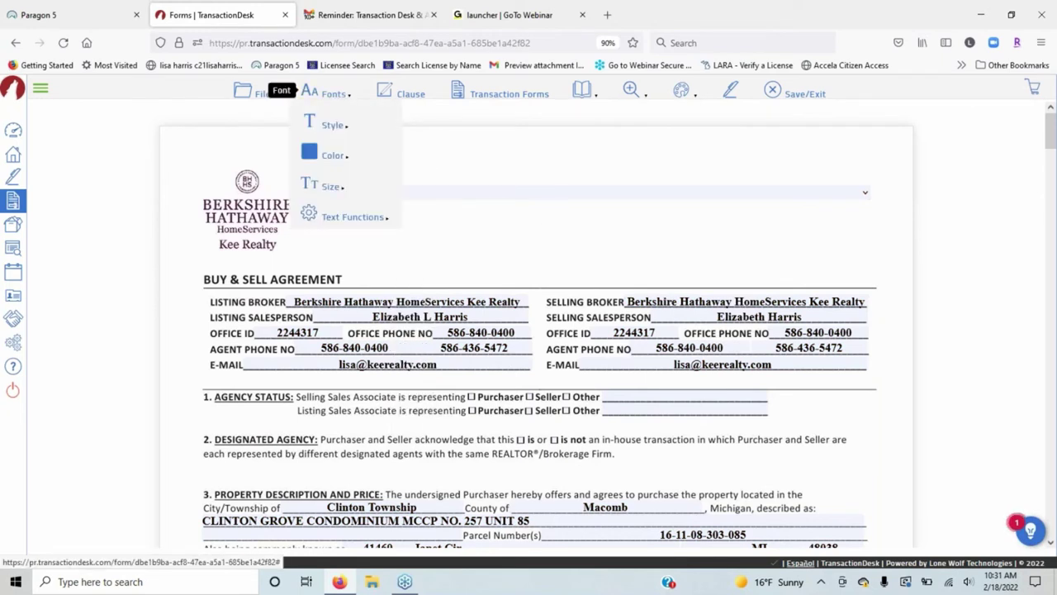
{"action": "mouse_move", "coordinate": [355, 89]}
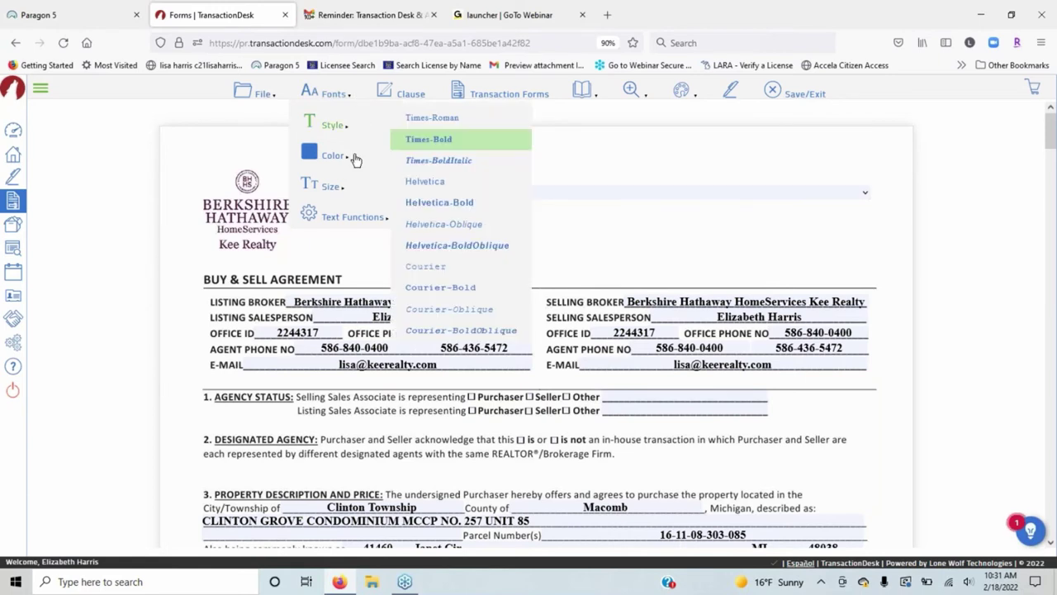
{"action": "mouse_move", "coordinate": [347, 193]}
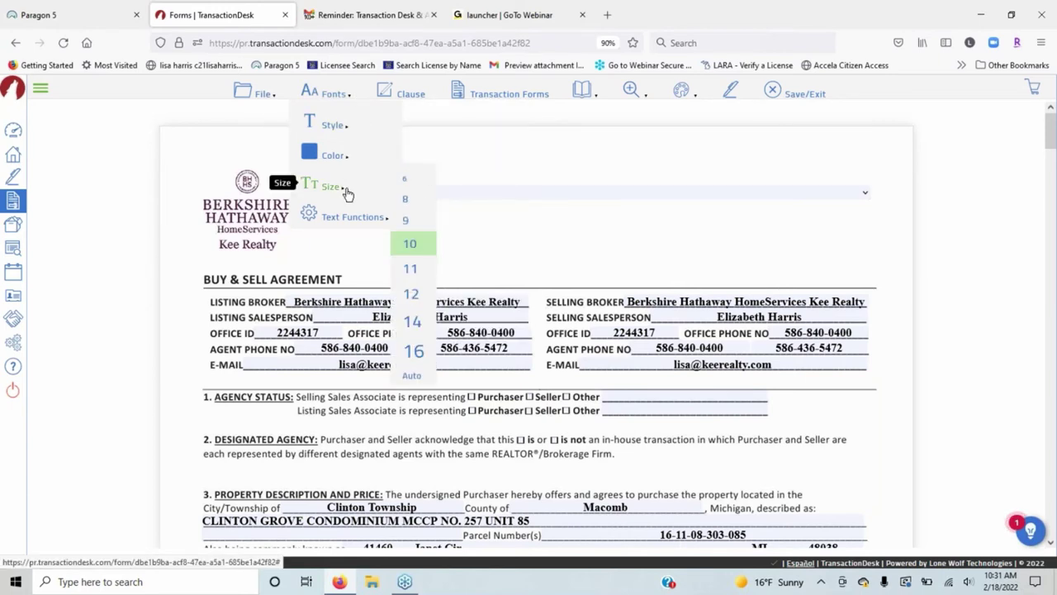
{"action": "left_click", "coordinate": [410, 293]}
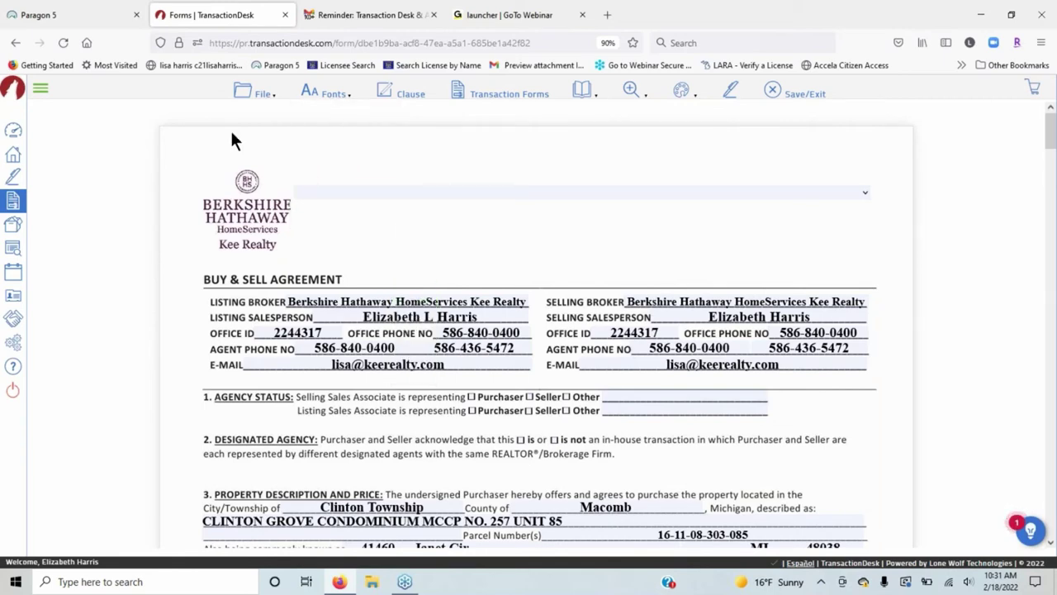
{"action": "scroll", "coordinate": [408, 319], "scroll_direction": "down", "scroll_amount": 3}
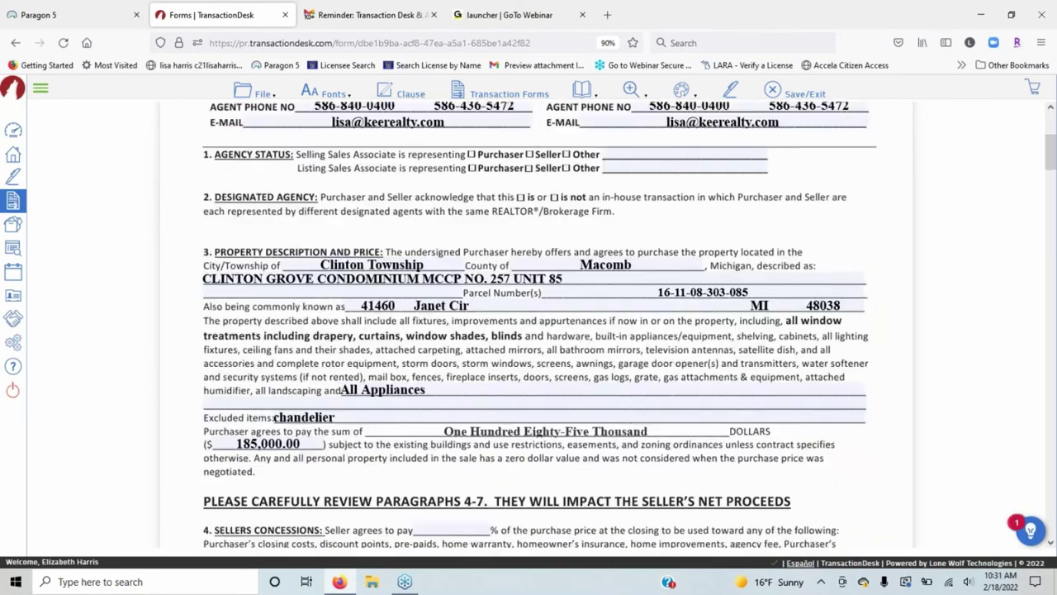
{"action": "scroll", "coordinate": [408, 319], "scroll_direction": "down", "scroll_amount": 1}
{"action": "scroll", "coordinate": [408, 319], "scroll_direction": "up", "scroll_amount": 4}
Reduce the filled-in text size back to 10.
{"action": "mouse_move", "coordinate": [332, 156]}
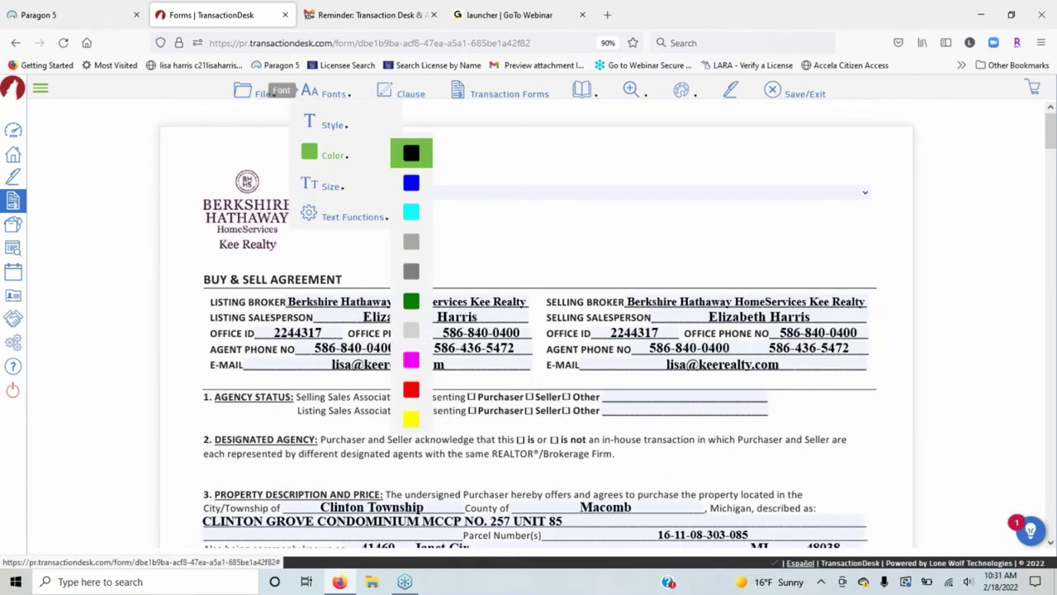
{"action": "left_click", "coordinate": [411, 183]}
{"action": "mouse_move", "coordinate": [339, 186]}
{"action": "left_click", "coordinate": [411, 244]}
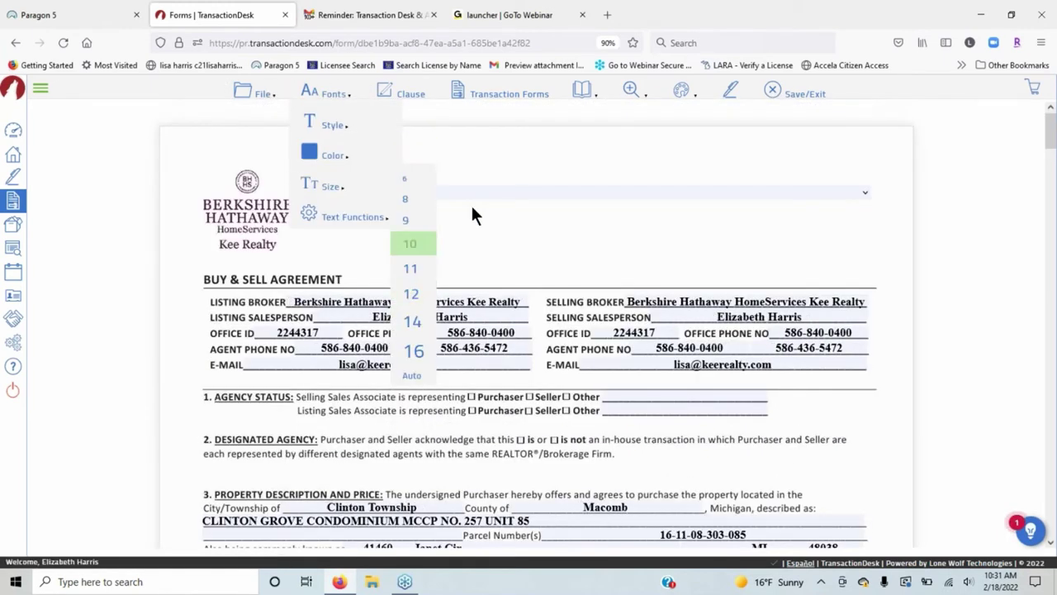
{"action": "mouse_move", "coordinate": [326, 93]}
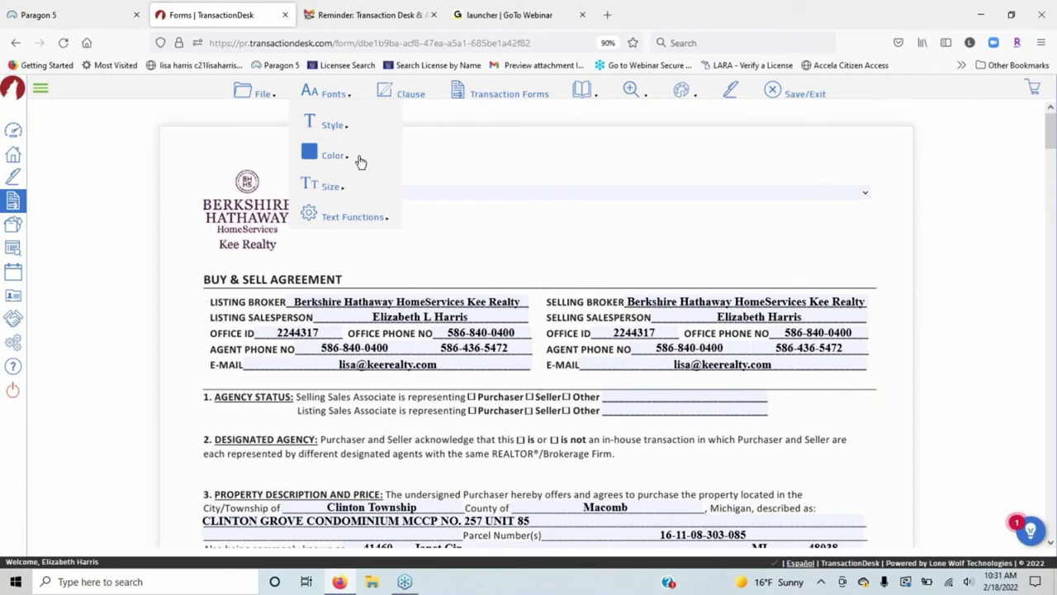
{"action": "mouse_move", "coordinate": [366, 200]}
{"action": "mouse_move", "coordinate": [355, 224]}
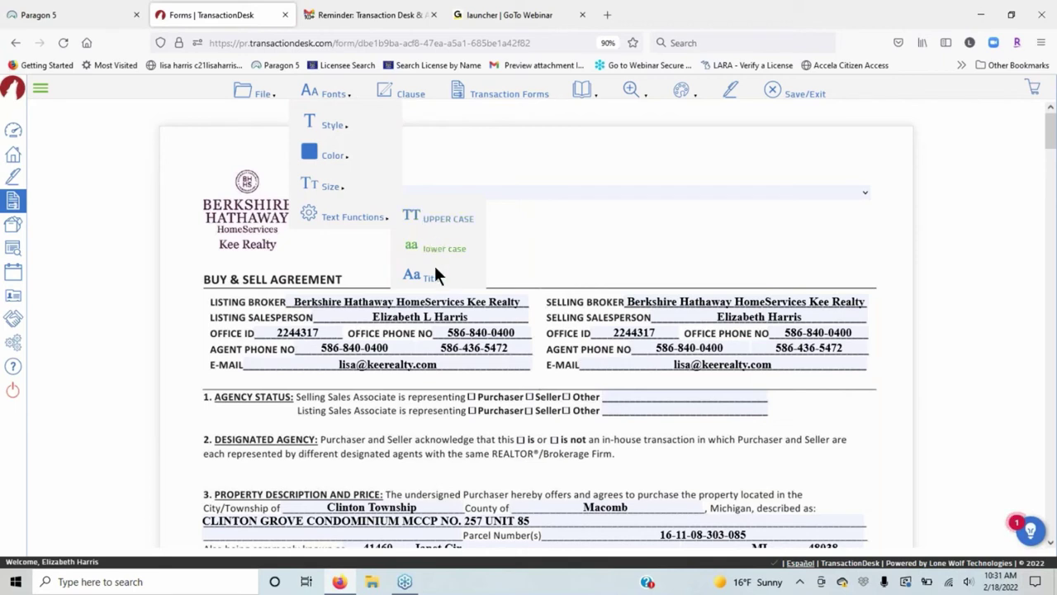
{"action": "mouse_move", "coordinate": [309, 122]}
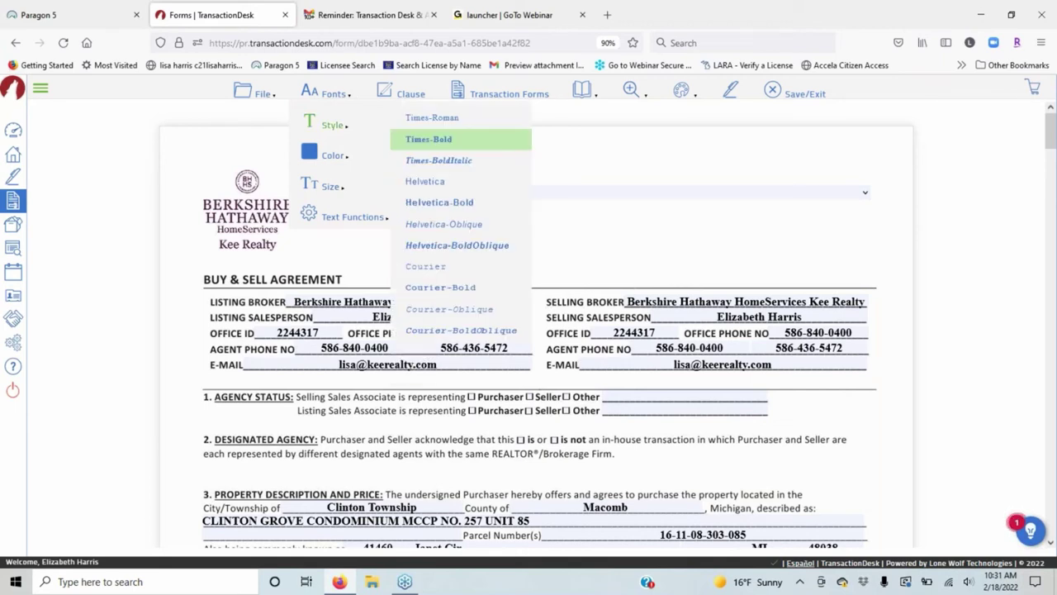
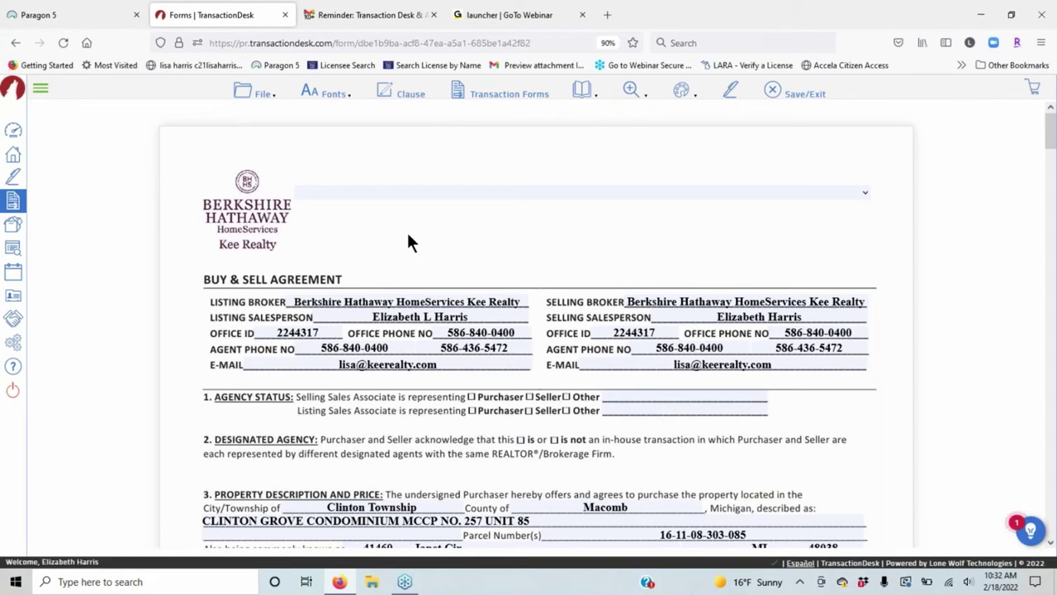
Scroll down the agreement to section 42, Other Terms and Conditions.
{"action": "scroll", "coordinate": [406, 233], "scroll_direction": "down", "scroll_amount": 8}
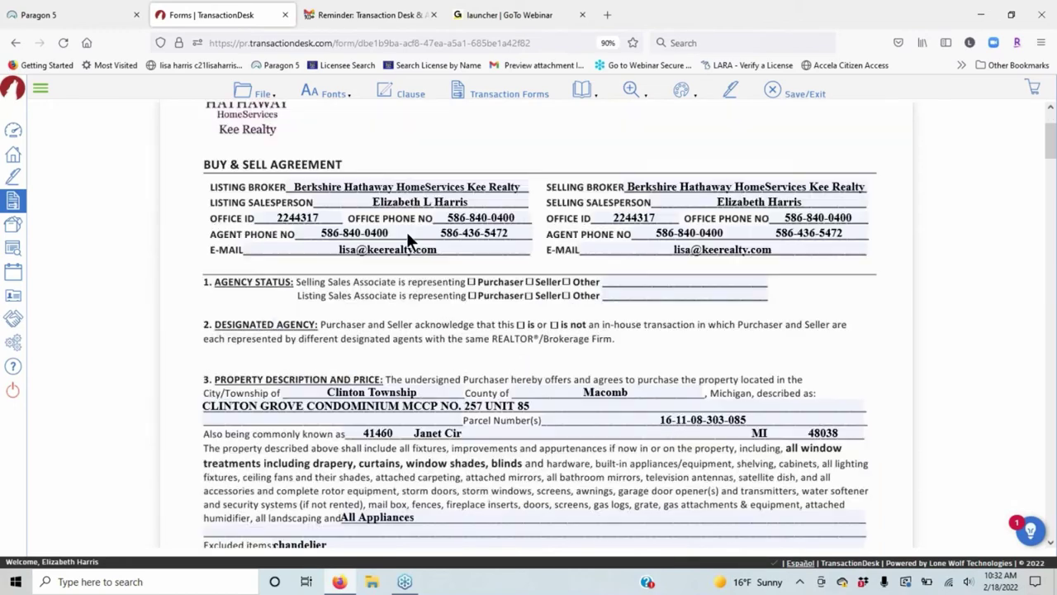
{"action": "scroll", "coordinate": [589, 294], "scroll_direction": "down", "scroll_amount": 10}
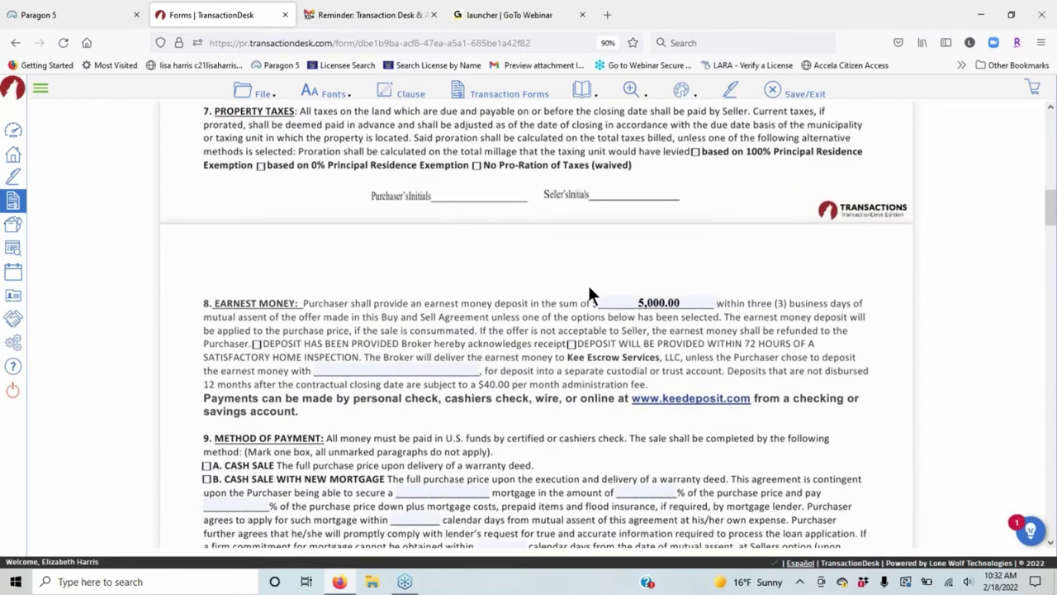
{"action": "scroll", "coordinate": [617, 304], "scroll_direction": "down", "scroll_amount": 12}
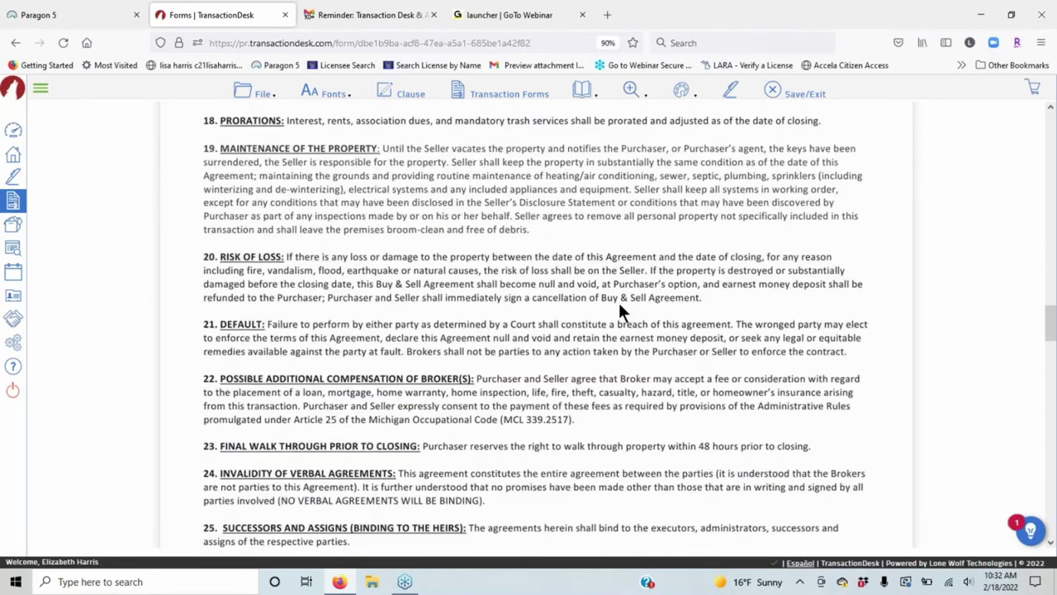
{"action": "scroll", "coordinate": [617, 301], "scroll_direction": "down", "scroll_amount": 10}
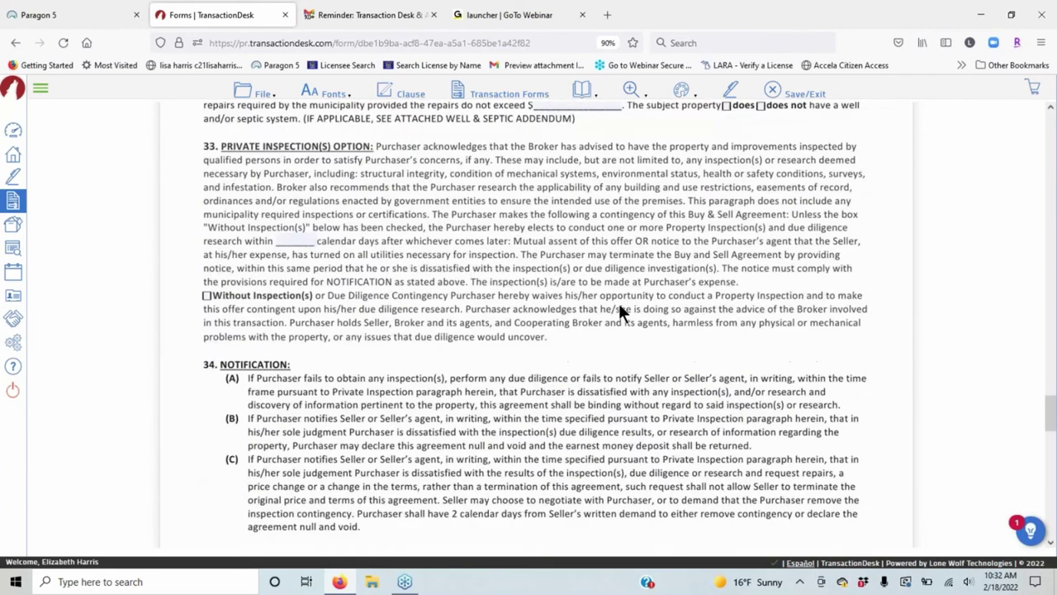
{"action": "scroll", "coordinate": [619, 304], "scroll_direction": "down", "scroll_amount": 6}
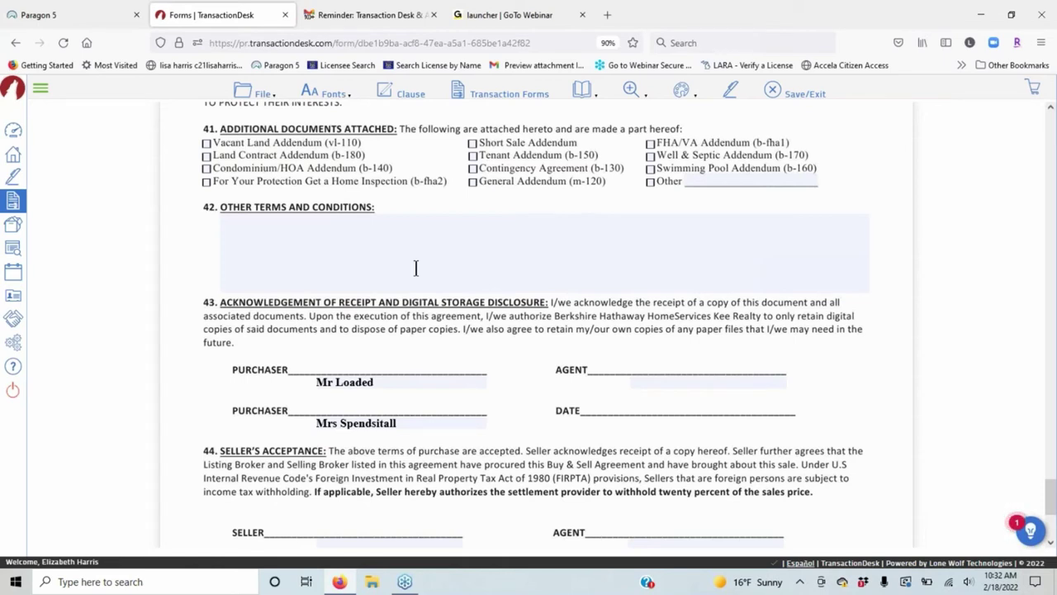
Insert the Appliances, Concessions, EMD and Septic Clause personal clauses into section 42's empty box.
{"action": "left_click", "coordinate": [387, 253]}
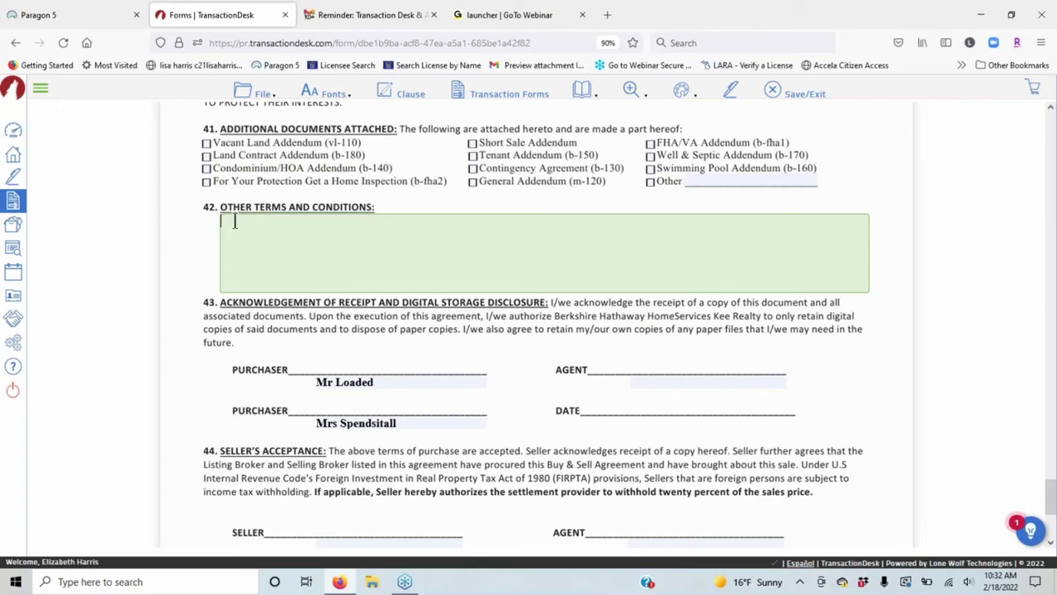
{"action": "left_click", "coordinate": [411, 95]}
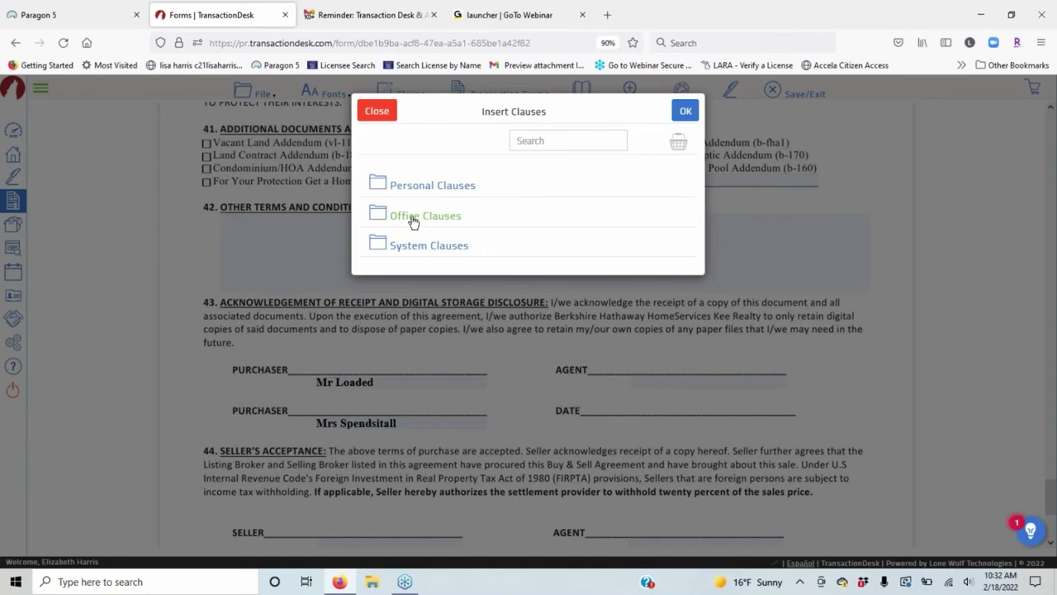
{"action": "left_click", "coordinate": [420, 248]}
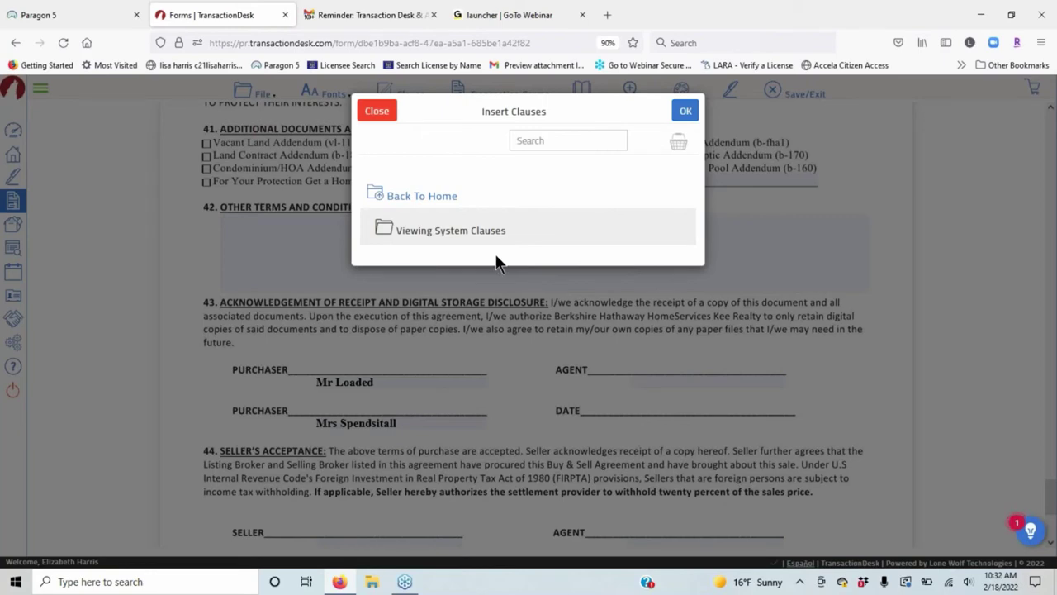
{"action": "left_click", "coordinate": [410, 198]}
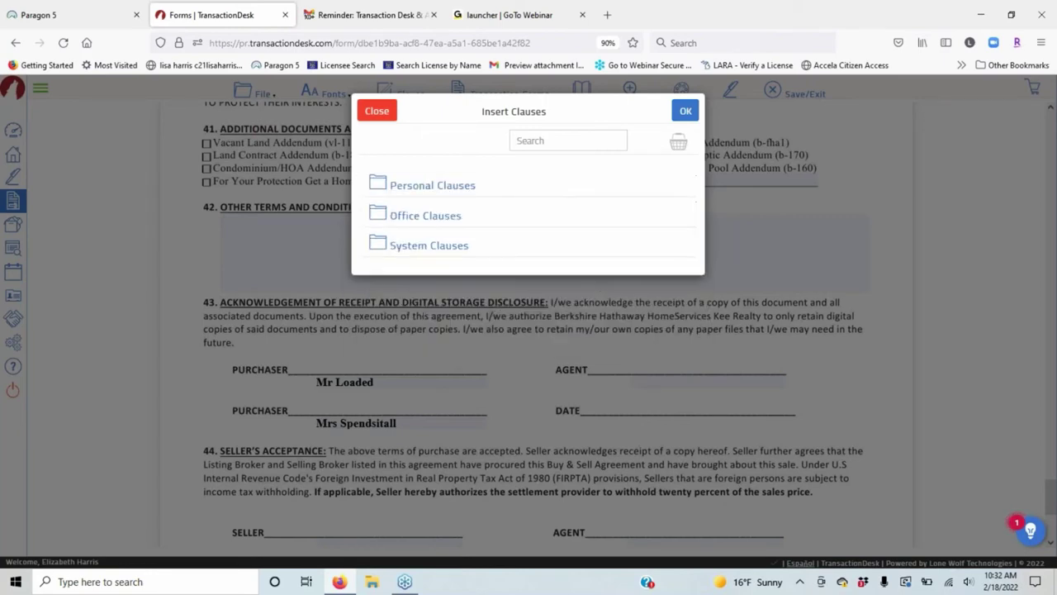
{"action": "left_click", "coordinate": [450, 183]}
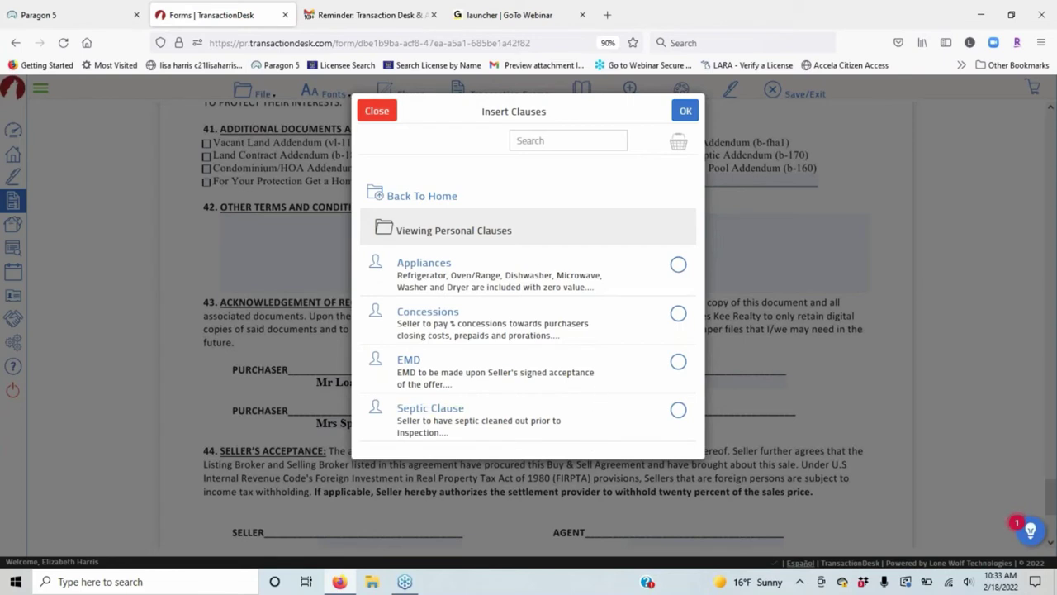
{"action": "left_click", "coordinate": [680, 271]}
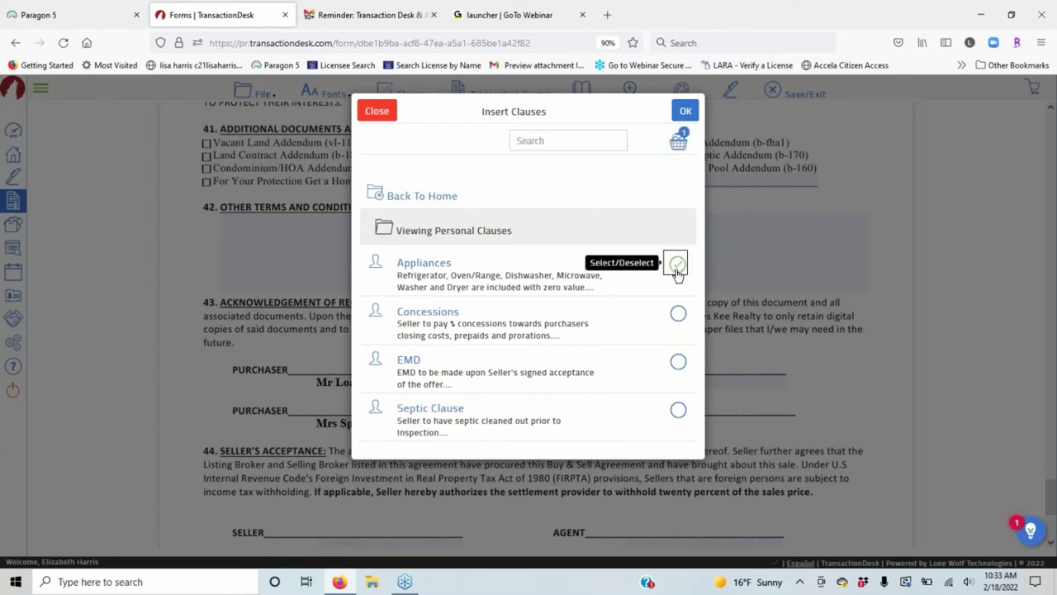
{"action": "left_click", "coordinate": [678, 314]}
{"action": "left_click", "coordinate": [678, 362]}
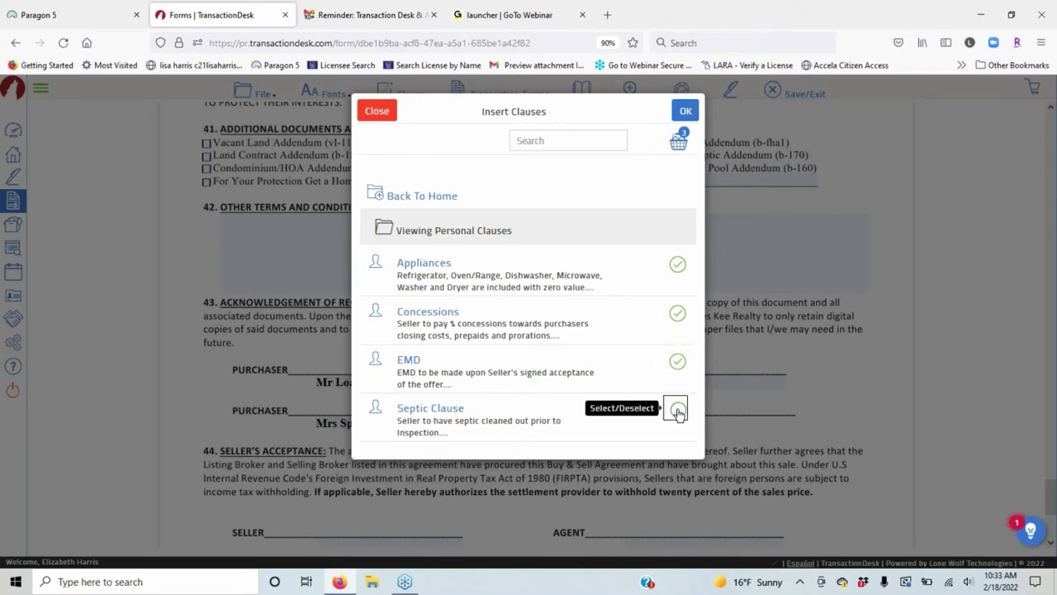
{"action": "left_click", "coordinate": [677, 409]}
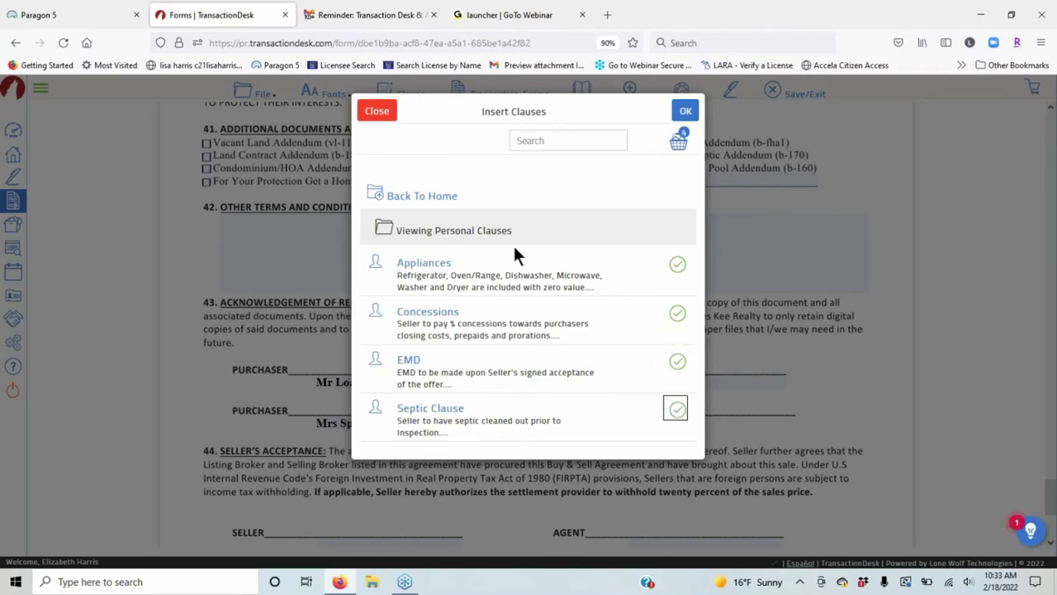
{"action": "left_click", "coordinate": [688, 112]}
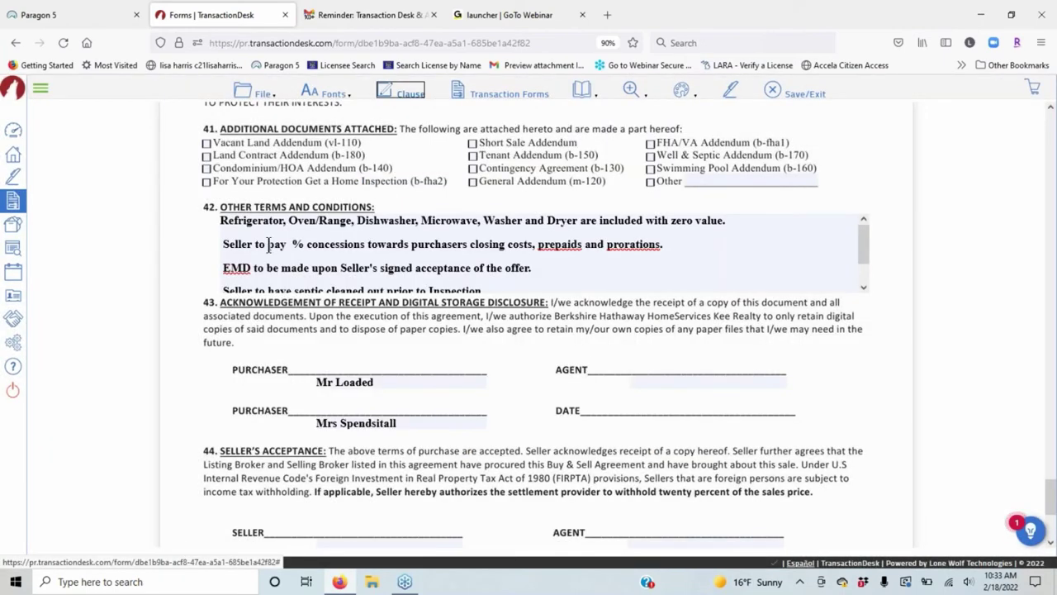
Delete the blank lines after the Appliances clause and above the EMD and septic clauses.
{"action": "left_click", "coordinate": [223, 236]}
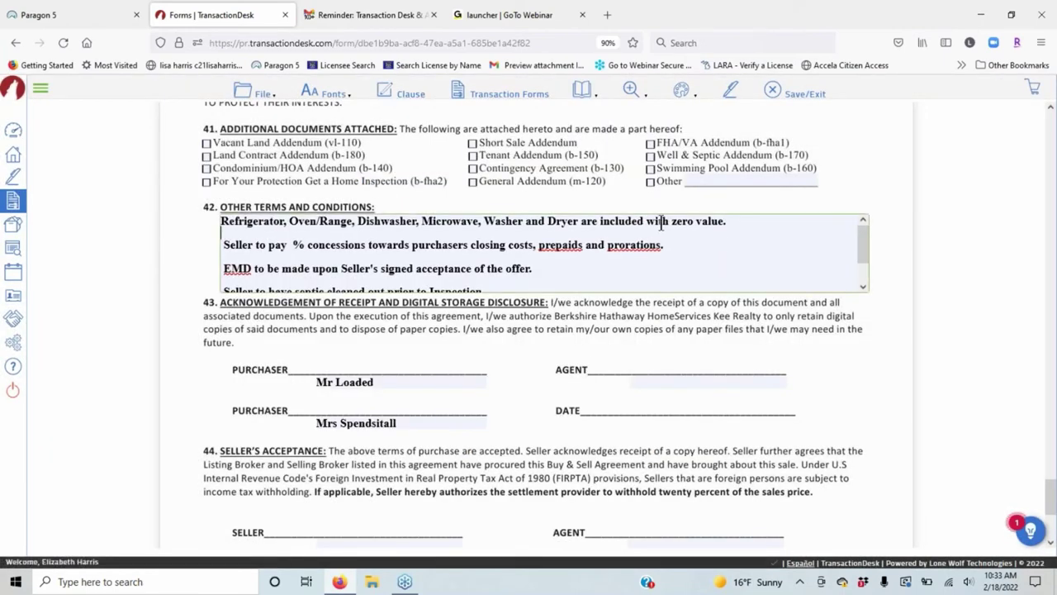
{"action": "key", "text": "BackSpace"}
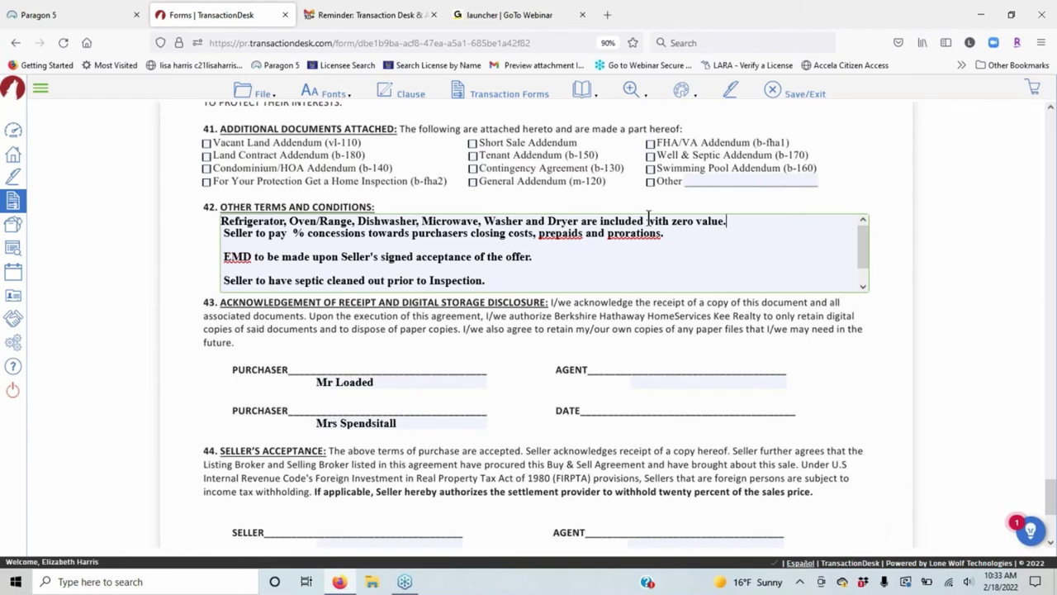
{"action": "left_click", "coordinate": [227, 249]}
{"action": "key", "text": "BackSpace"}
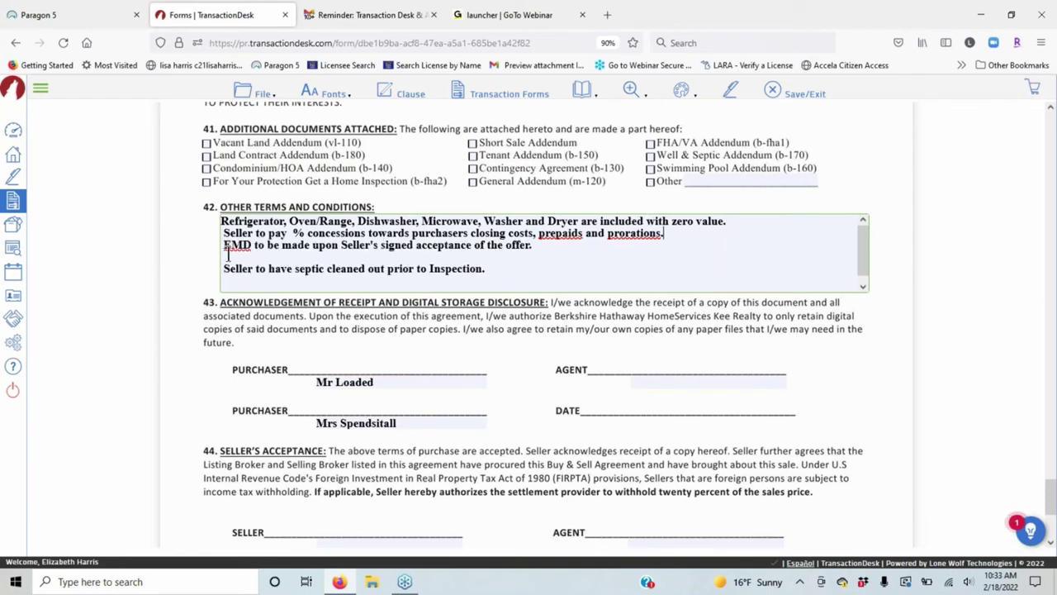
{"action": "left_click", "coordinate": [226, 256]}
{"action": "key", "text": "BackSpace"}
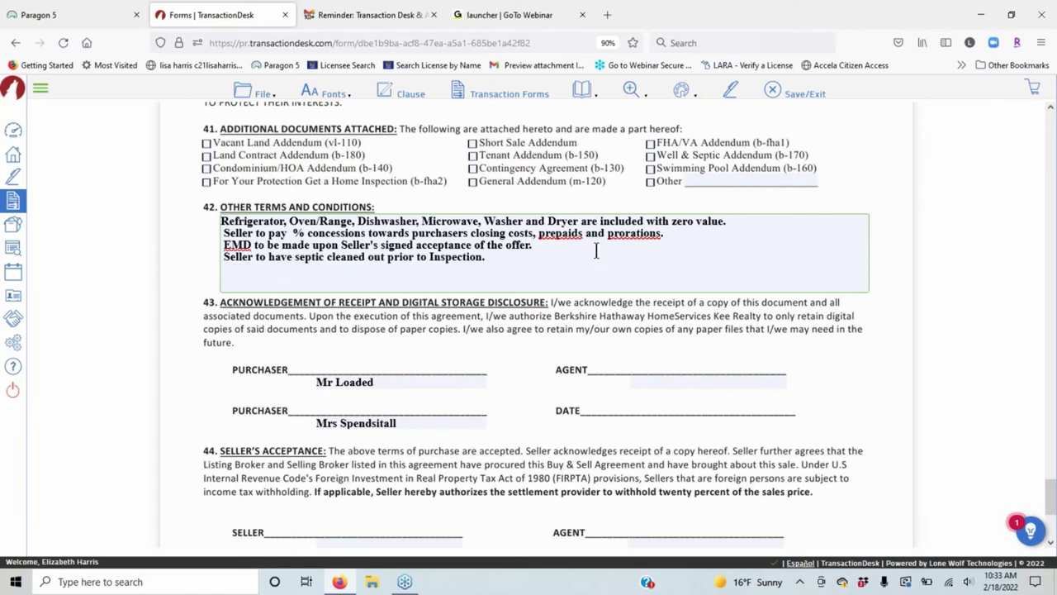
{"action": "scroll", "coordinate": [596, 251], "scroll_direction": "up", "scroll_amount": 2}
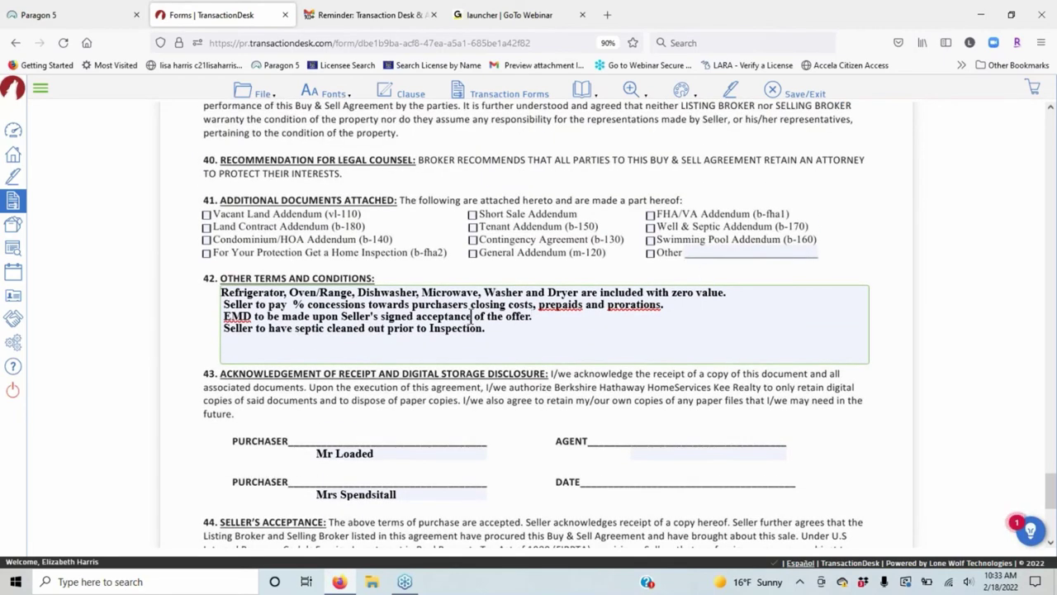
{"action": "scroll", "coordinate": [472, 315], "scroll_direction": "down", "scroll_amount": 2}
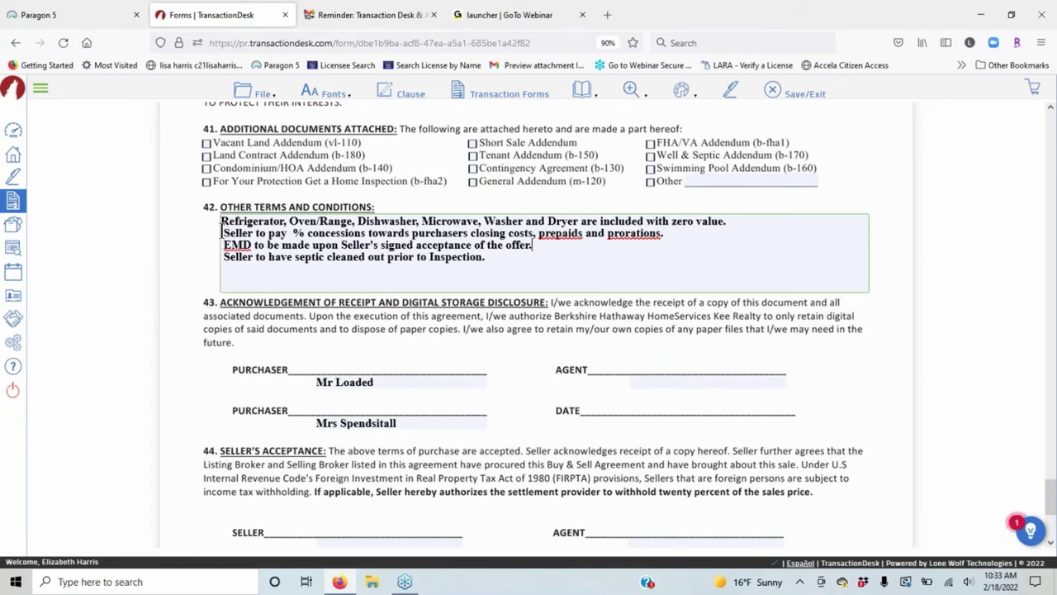
{"action": "left_click", "coordinate": [293, 234]}
Paste the septic clause sentence onto the blank line under All Appliances.
{"action": "left_click_drag", "start_coordinate": [487, 267], "coordinate": [223, 260]}
{"action": "key", "text": "ctrl+c"}
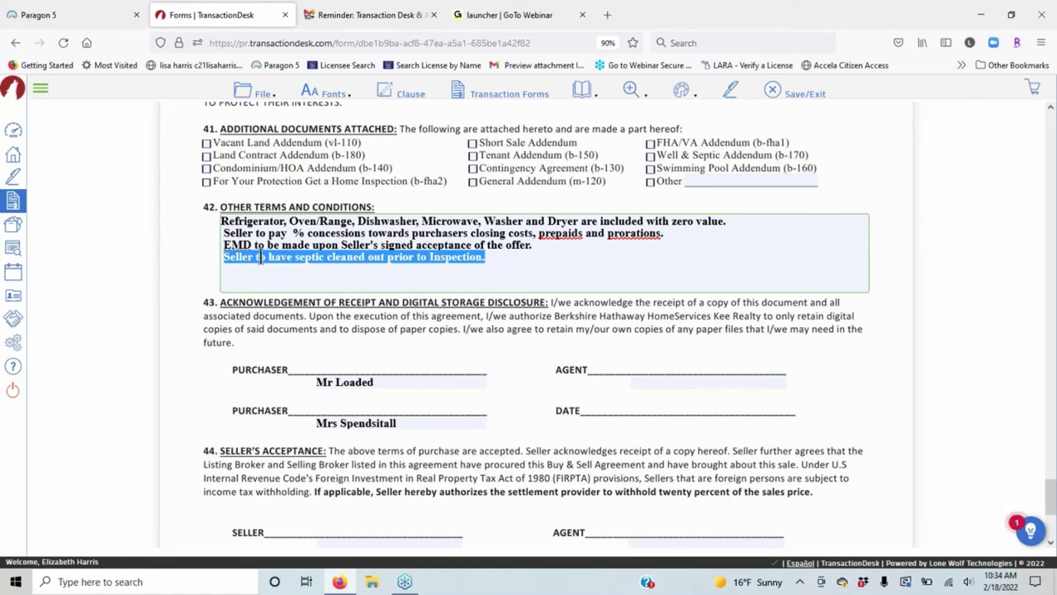
{"action": "scroll", "coordinate": [553, 383], "scroll_direction": "up", "scroll_amount": 5}
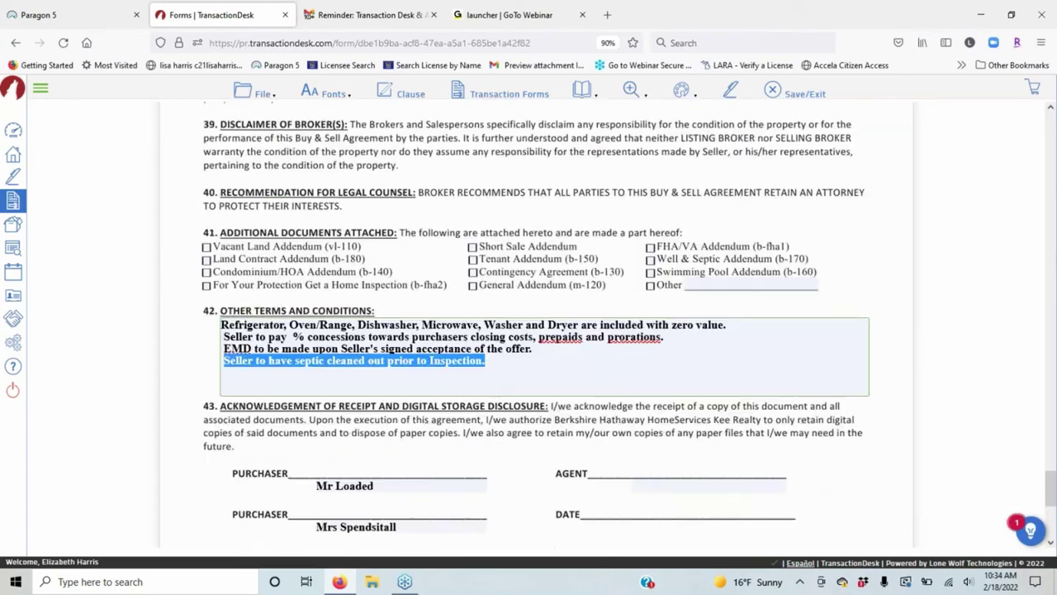
{"action": "scroll", "coordinate": [483, 403], "scroll_direction": "up", "scroll_amount": 15}
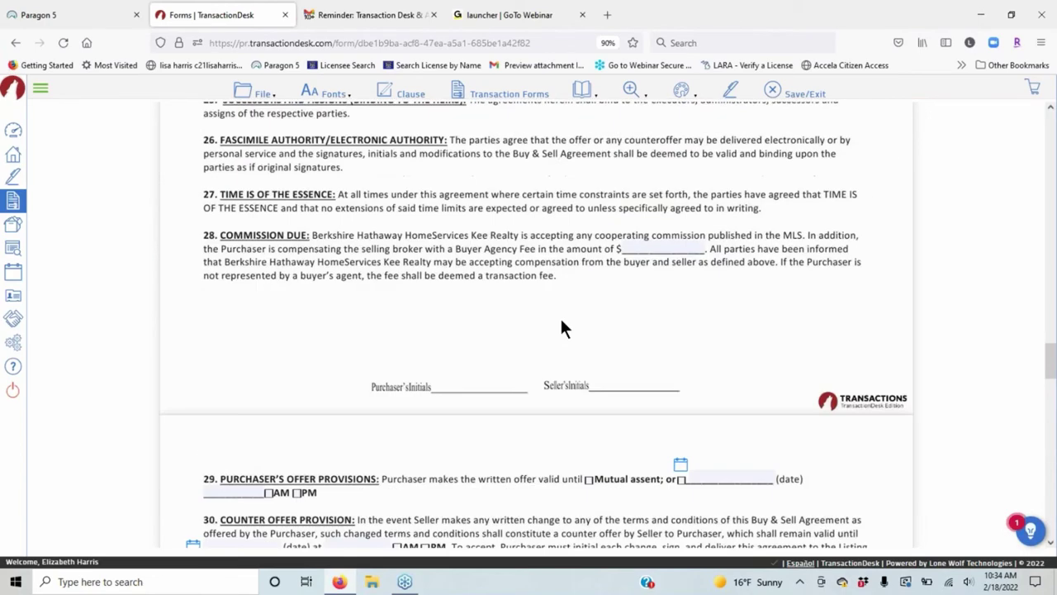
{"action": "scroll", "coordinate": [561, 325], "scroll_direction": "up", "scroll_amount": 15}
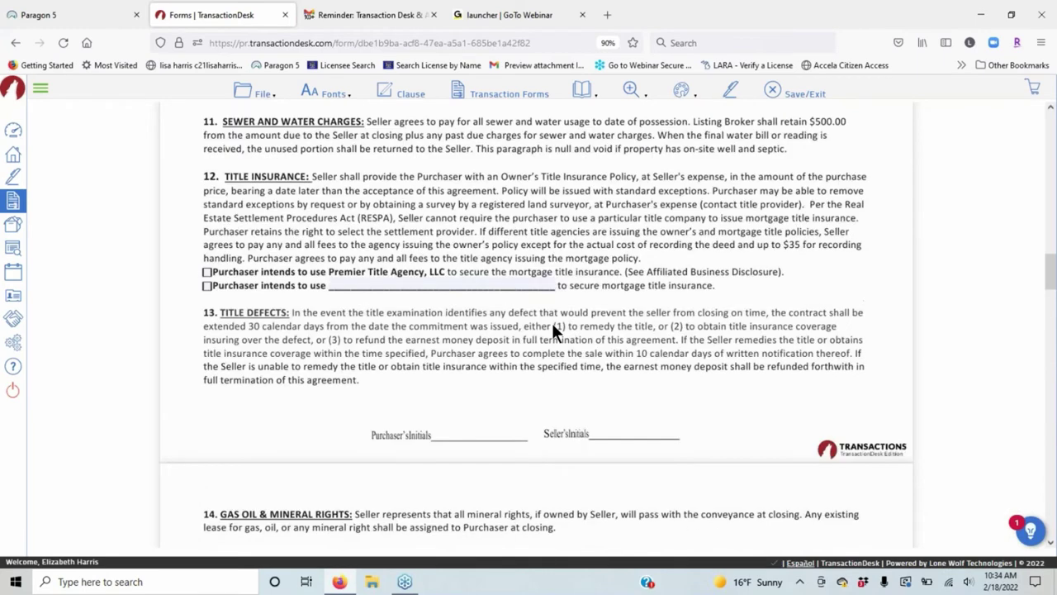
{"action": "scroll", "coordinate": [549, 323], "scroll_direction": "up", "scroll_amount": 8}
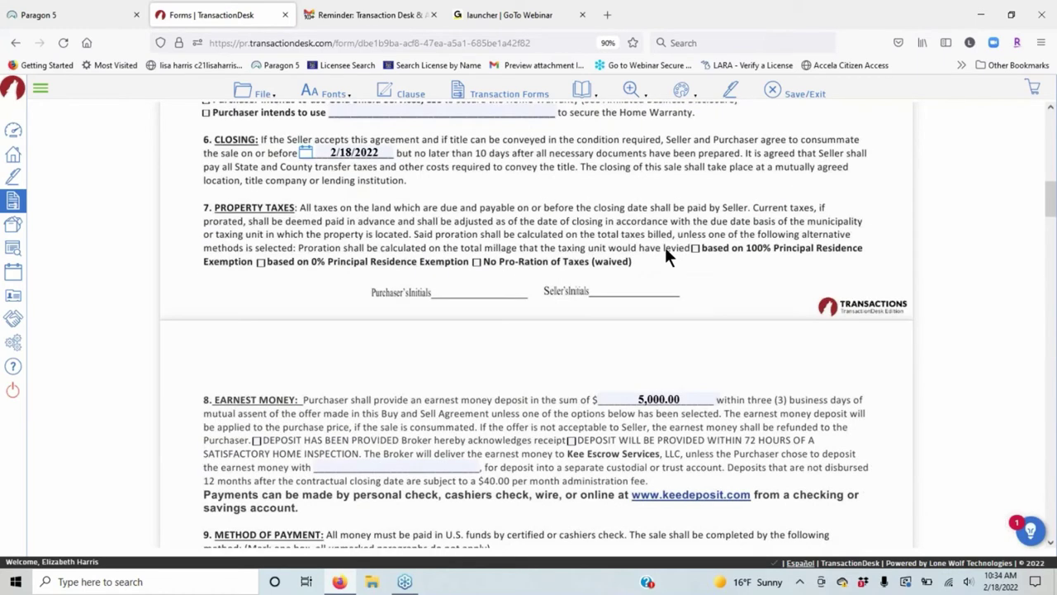
{"action": "scroll", "coordinate": [665, 247], "scroll_direction": "up", "scroll_amount": 6}
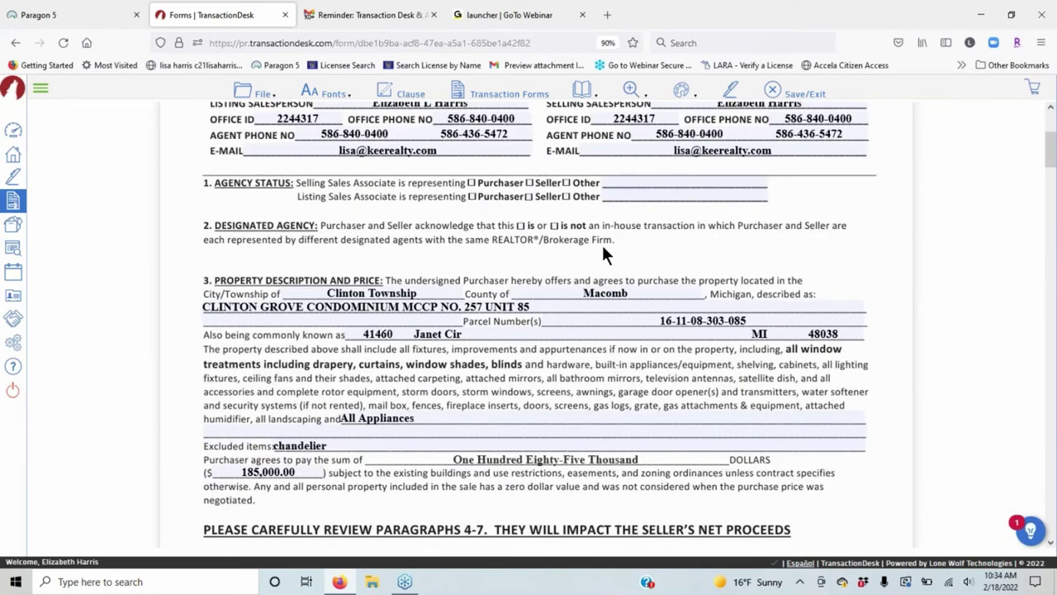
{"action": "scroll", "coordinate": [602, 243], "scroll_direction": "down", "scroll_amount": 1}
{"action": "left_click", "coordinate": [315, 358]}
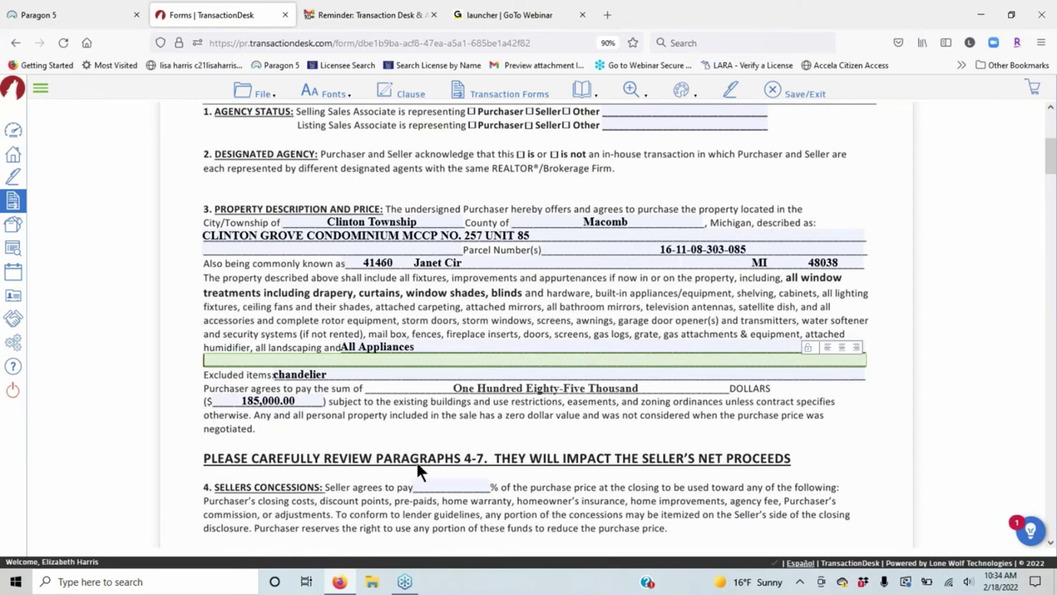
{"action": "key", "text": "ctrl+v"}
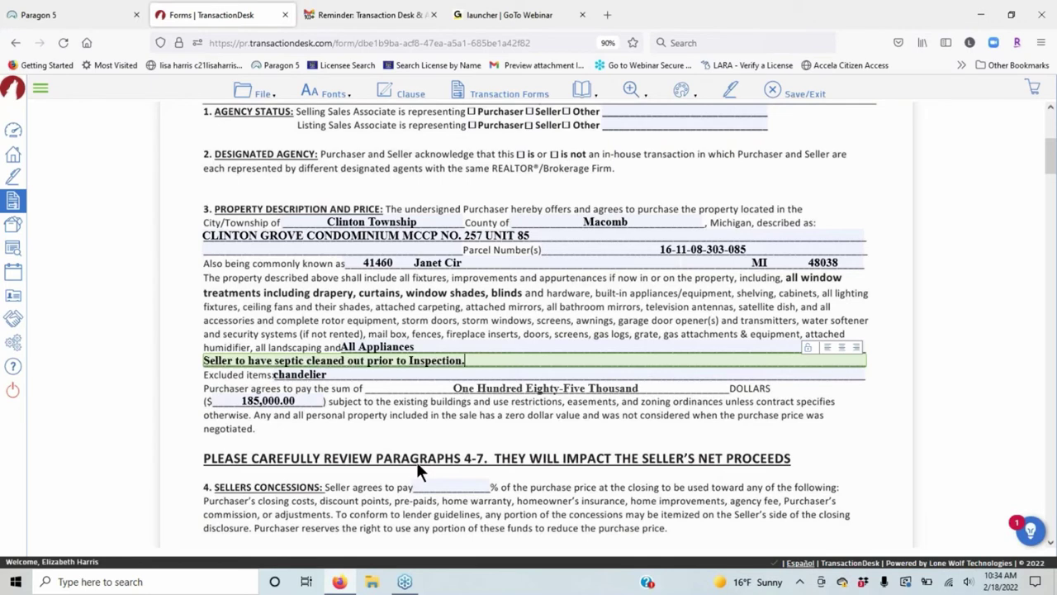
{"action": "scroll", "coordinate": [416, 462], "scroll_direction": "down", "scroll_amount": 1}
{"action": "triple_click", "coordinate": [413, 289]}
Select and delete the concessions, EMD and septic lines in section 42.
{"action": "scroll", "coordinate": [576, 341], "scroll_direction": "down", "scroll_amount": 10}
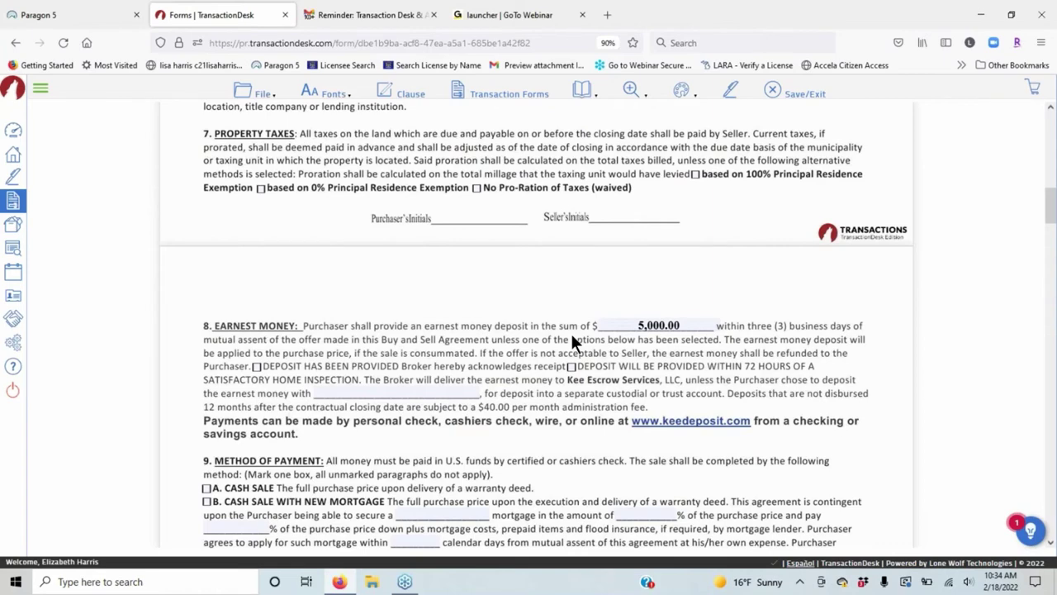
{"action": "scroll", "coordinate": [576, 341], "scroll_direction": "down", "scroll_amount": 15}
{"action": "scroll", "coordinate": [576, 351], "scroll_direction": "down", "scroll_amount": 15}
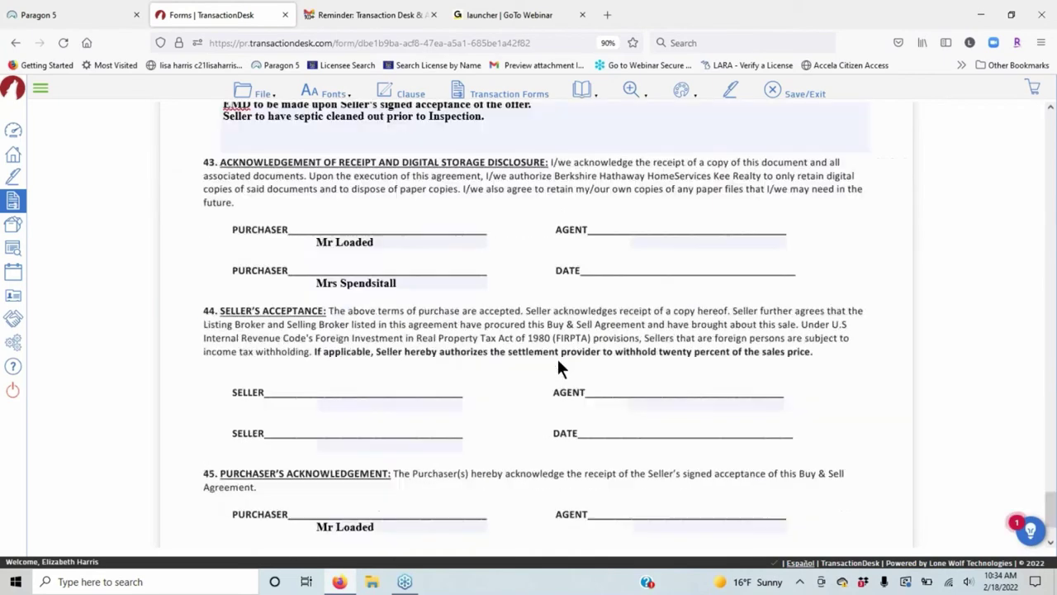
{"action": "scroll", "coordinate": [559, 368], "scroll_direction": "up", "scroll_amount": 2}
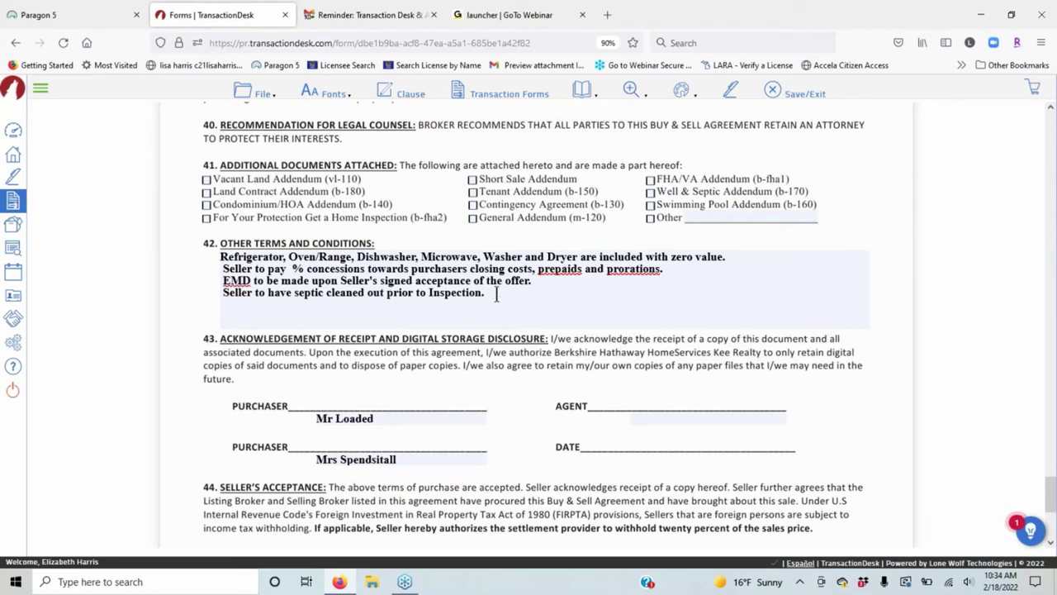
{"action": "left_click_drag", "start_coordinate": [489, 294], "coordinate": [219, 269]}
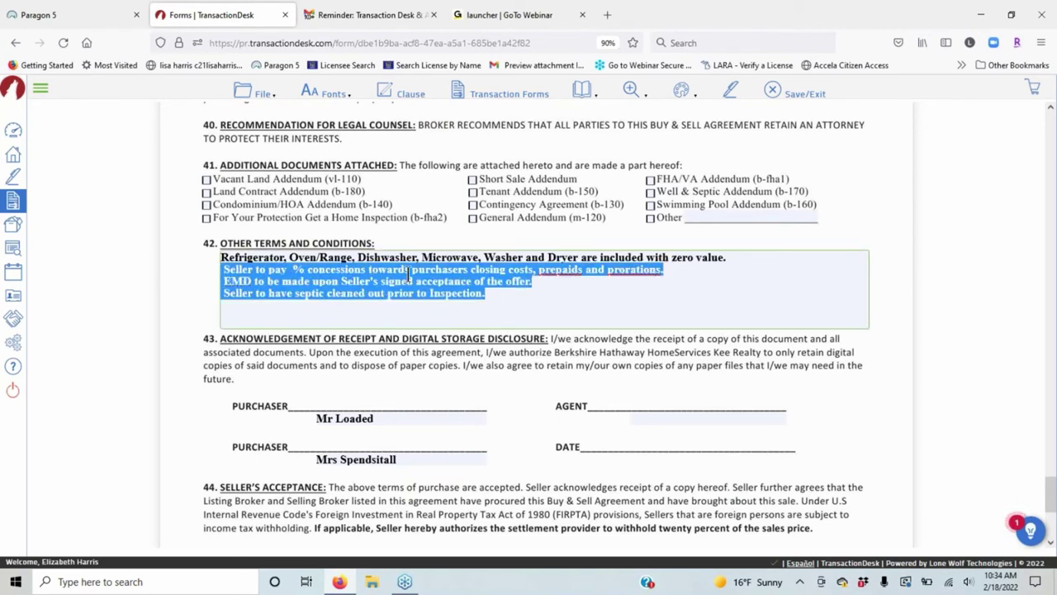
{"action": "key", "text": "Delete"}
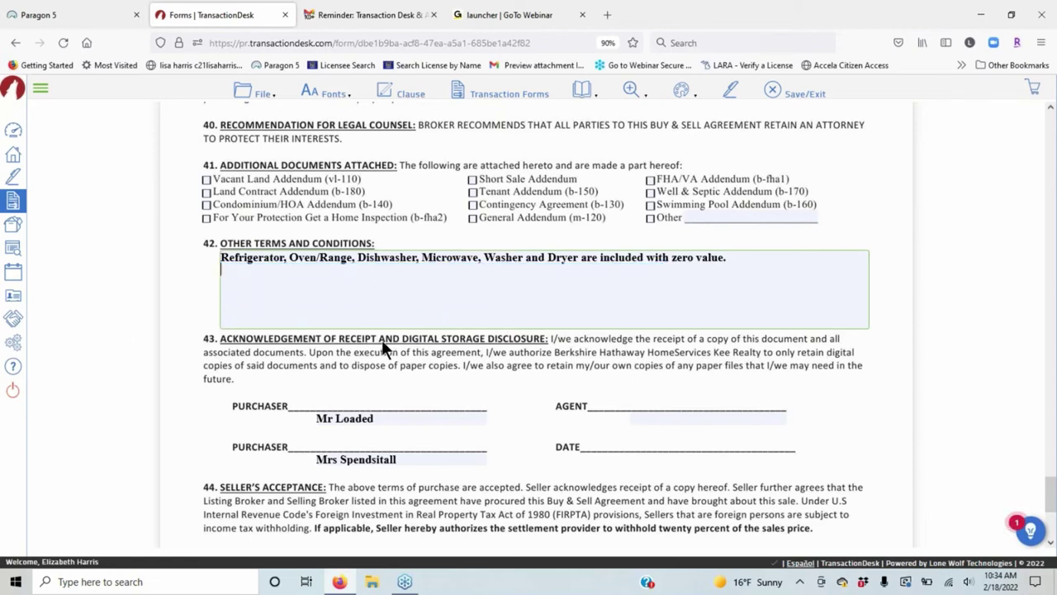
Insert the Concessions clause after the appliances line, fill in 3%, and move it to its own line.
{"action": "left_click", "coordinate": [748, 257]}
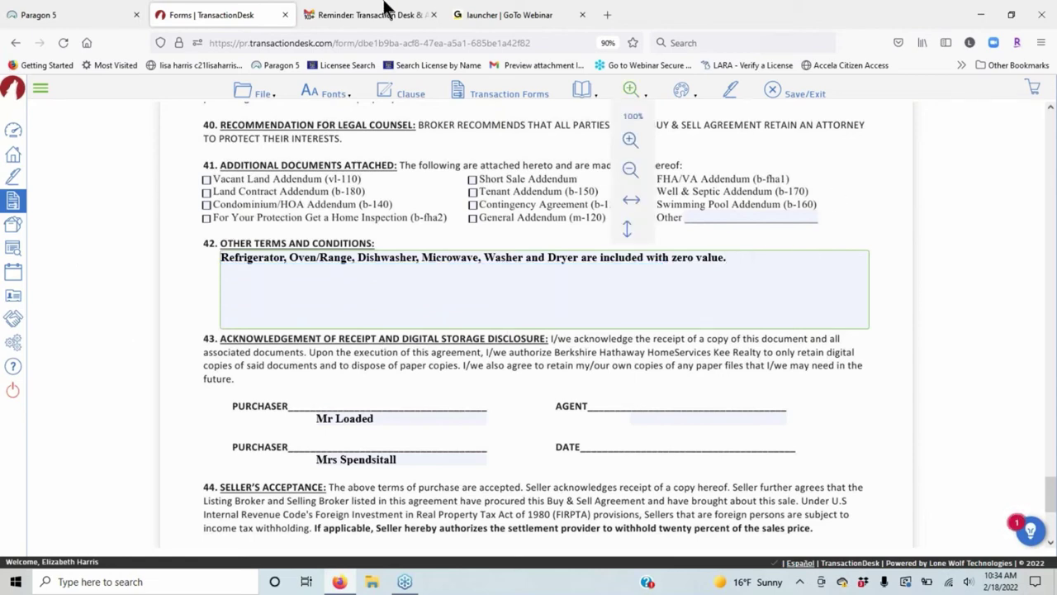
{"action": "left_click", "coordinate": [408, 93]}
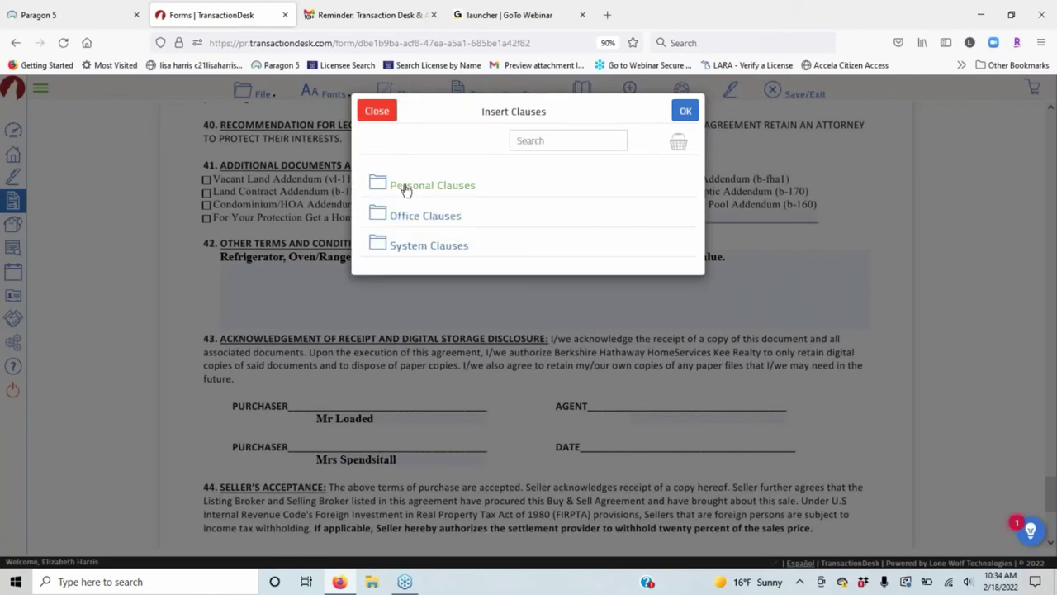
{"action": "left_click", "coordinate": [404, 188]}
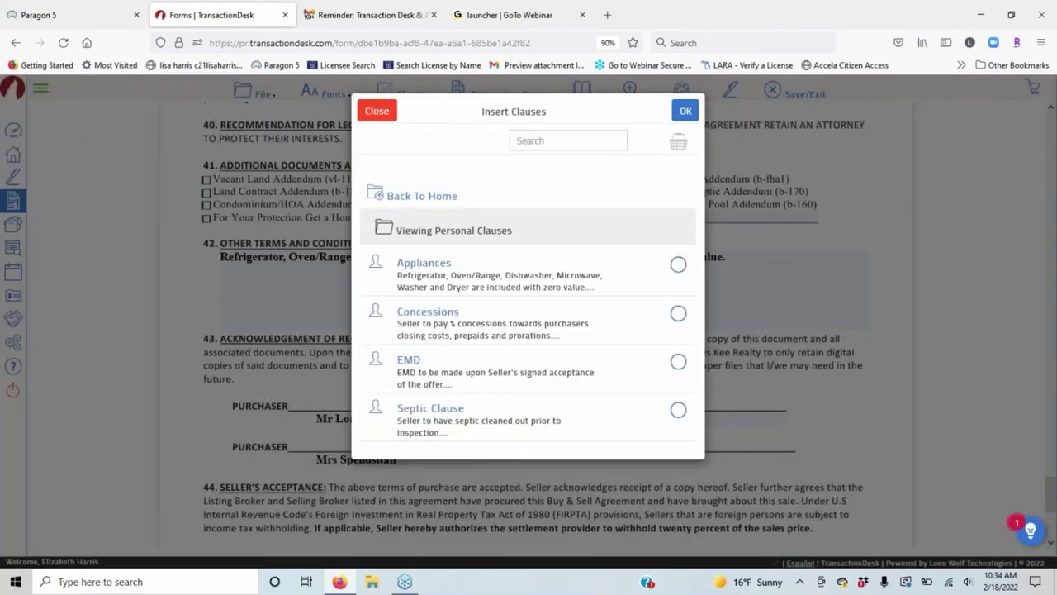
{"action": "left_click", "coordinate": [678, 314]}
{"action": "left_click", "coordinate": [684, 110]}
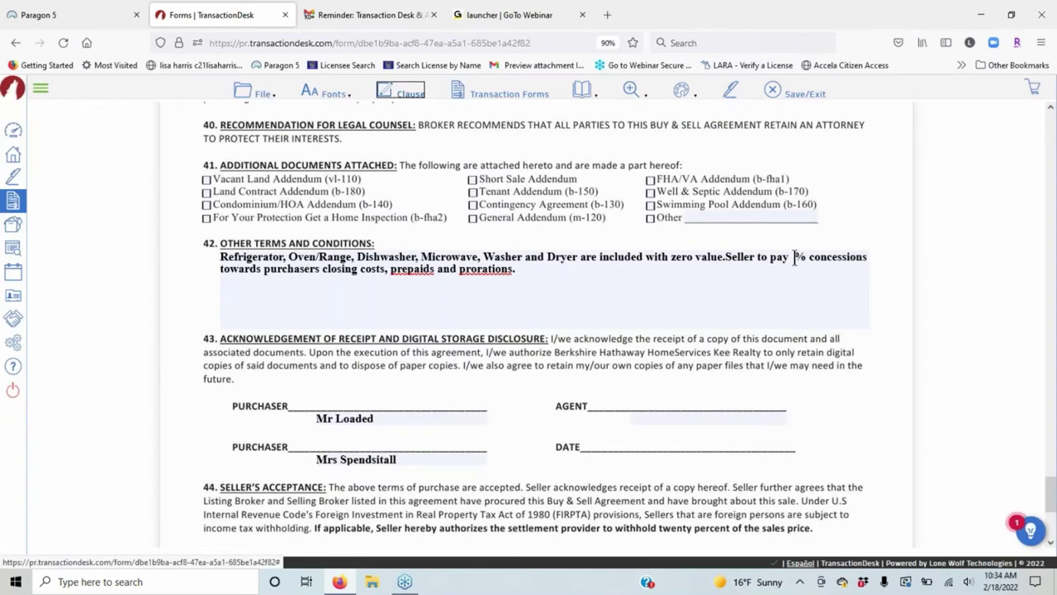
{"action": "left_click", "coordinate": [794, 258]}
{"action": "type", "text": "3"}
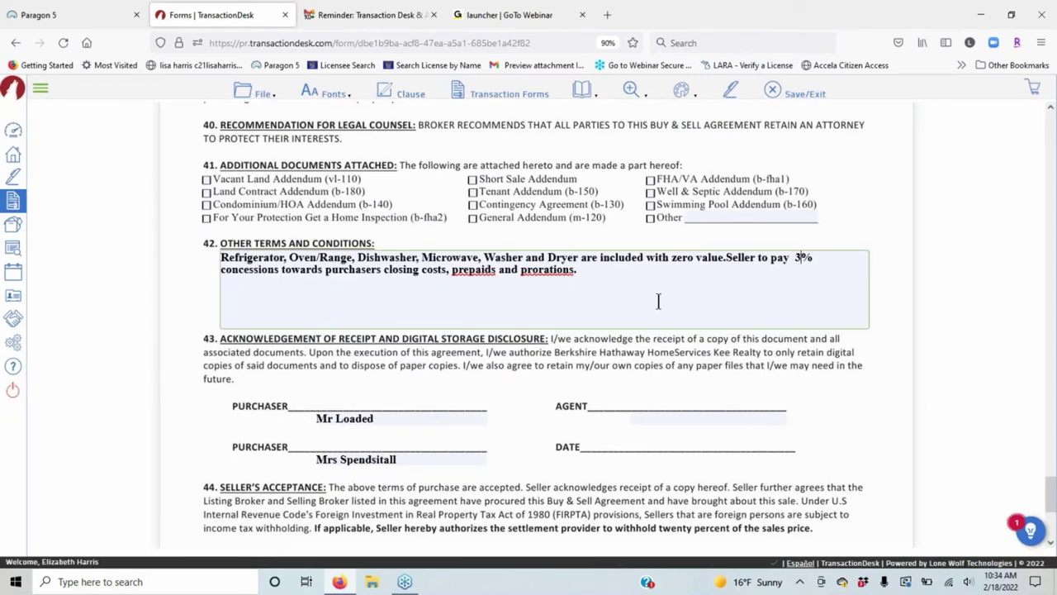
{"action": "left_click", "coordinate": [727, 258]}
{"action": "key", "text": "Return"}
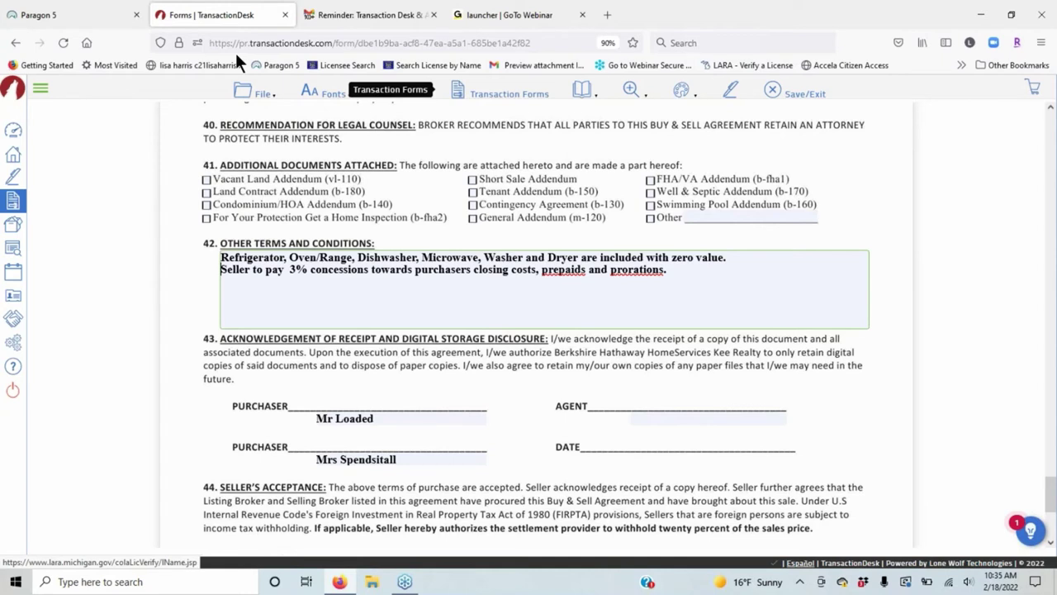
Go to page 1 and set the header office to the Clinton Township address.
{"action": "mouse_move", "coordinate": [255, 92]}
{"action": "mouse_move", "coordinate": [259, 181]}
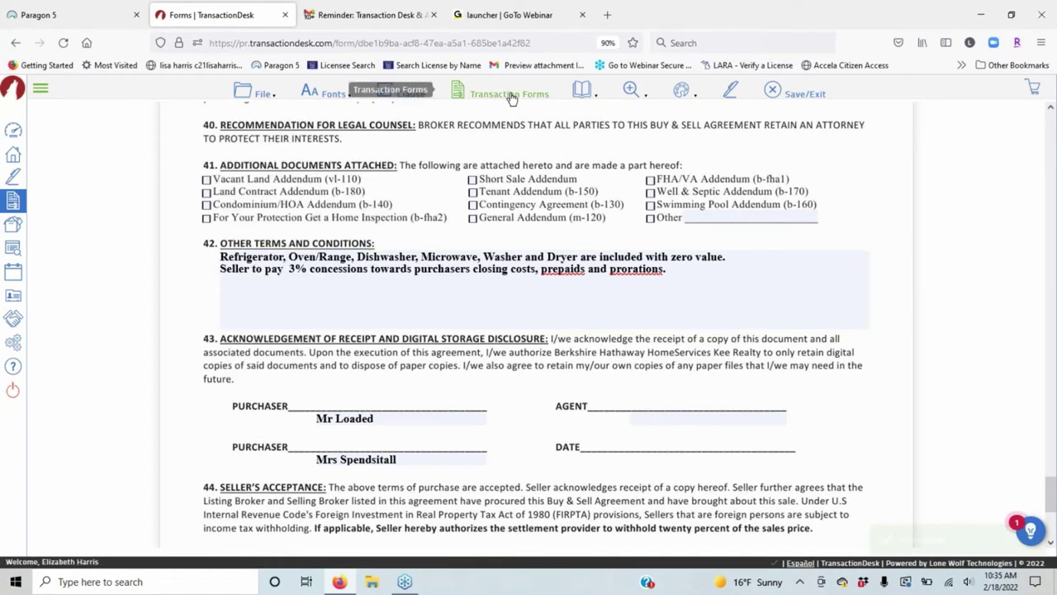
{"action": "mouse_move", "coordinate": [583, 96]}
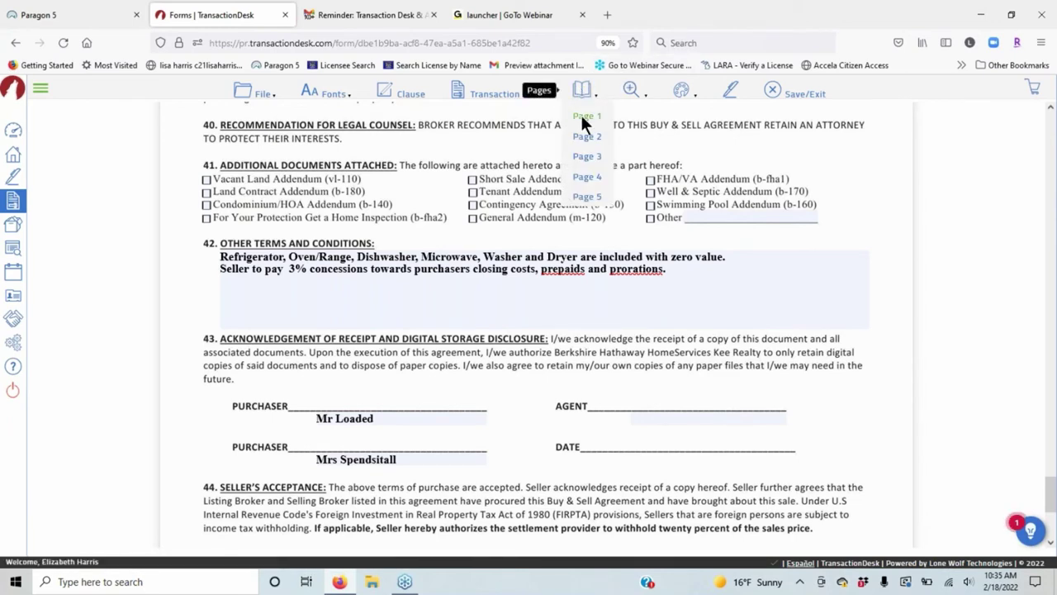
{"action": "left_click", "coordinate": [582, 117]}
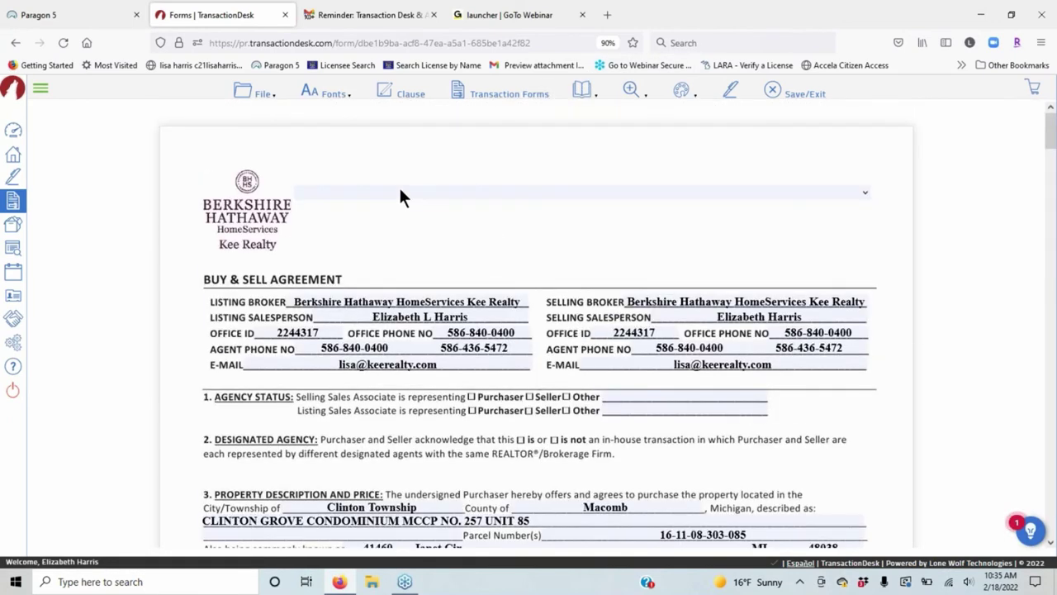
{"action": "left_click", "coordinate": [399, 192]}
{"action": "left_click", "coordinate": [387, 254]}
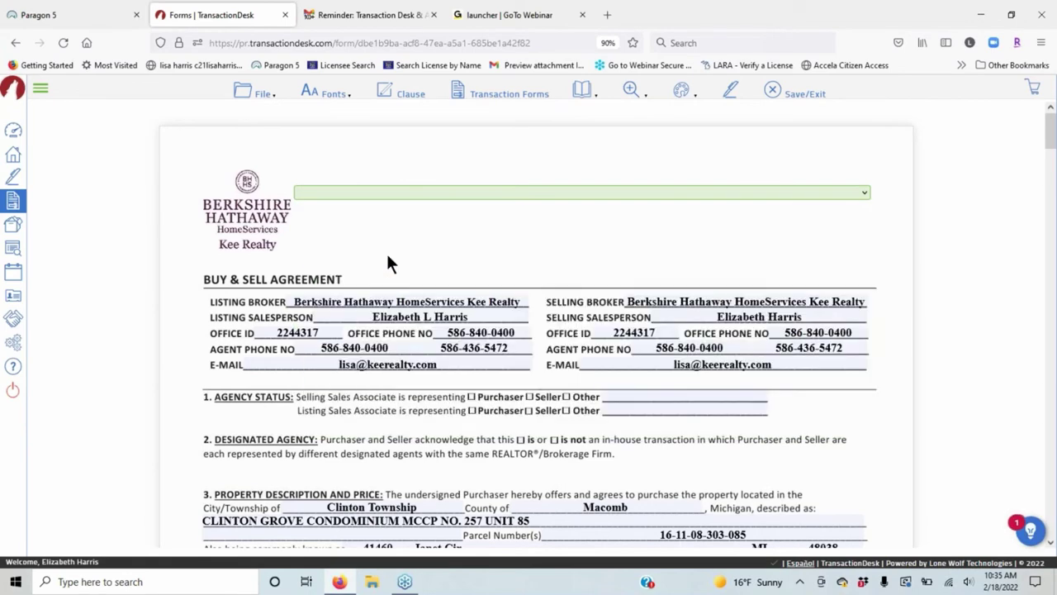
Bring up the Markups tools for the agreement.
{"action": "mouse_move", "coordinate": [632, 90]}
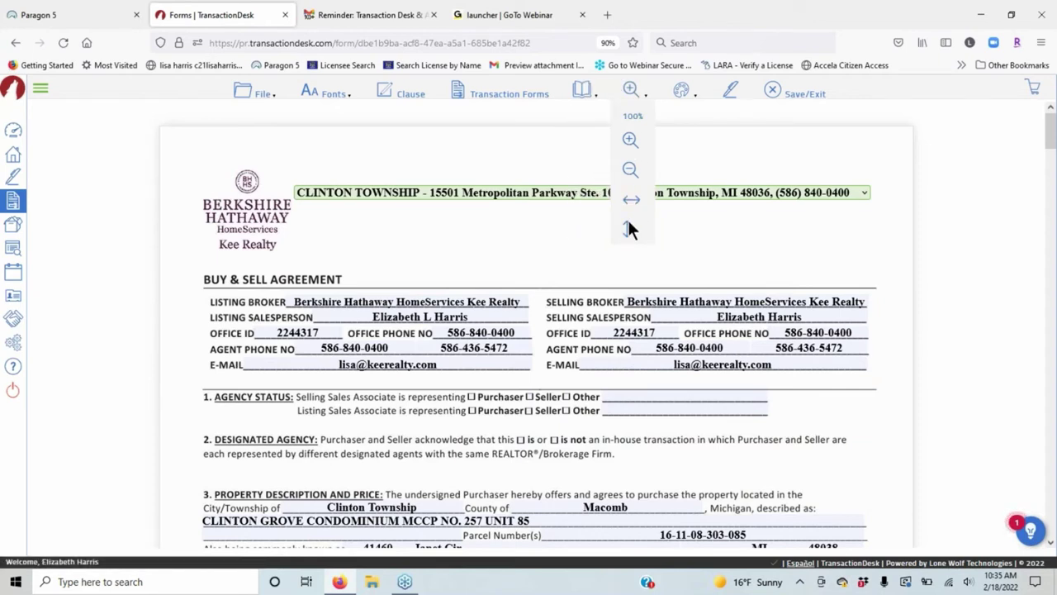
{"action": "mouse_move", "coordinate": [688, 105]}
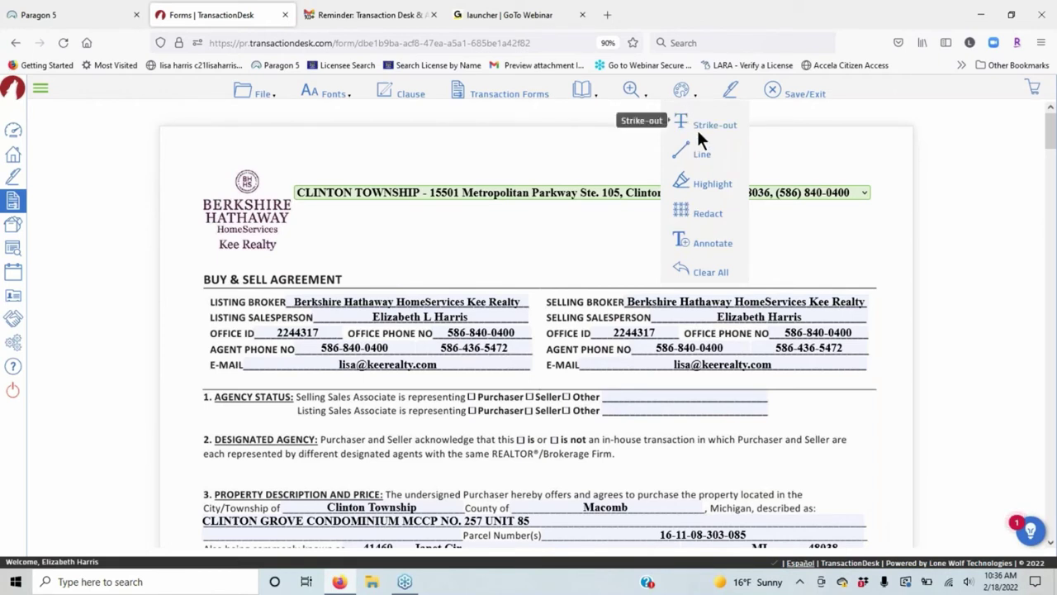
{"action": "left_click", "coordinate": [700, 122]}
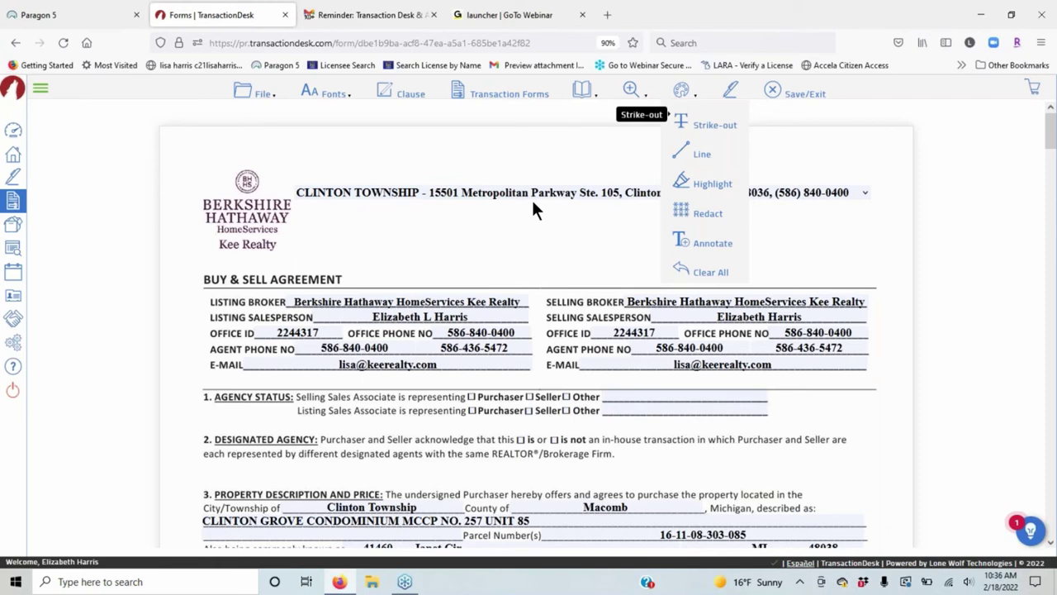
Draw a straight line across the first line of paragraph 5, Seller Paid Home Warranty.
{"action": "left_click", "coordinate": [499, 232]}
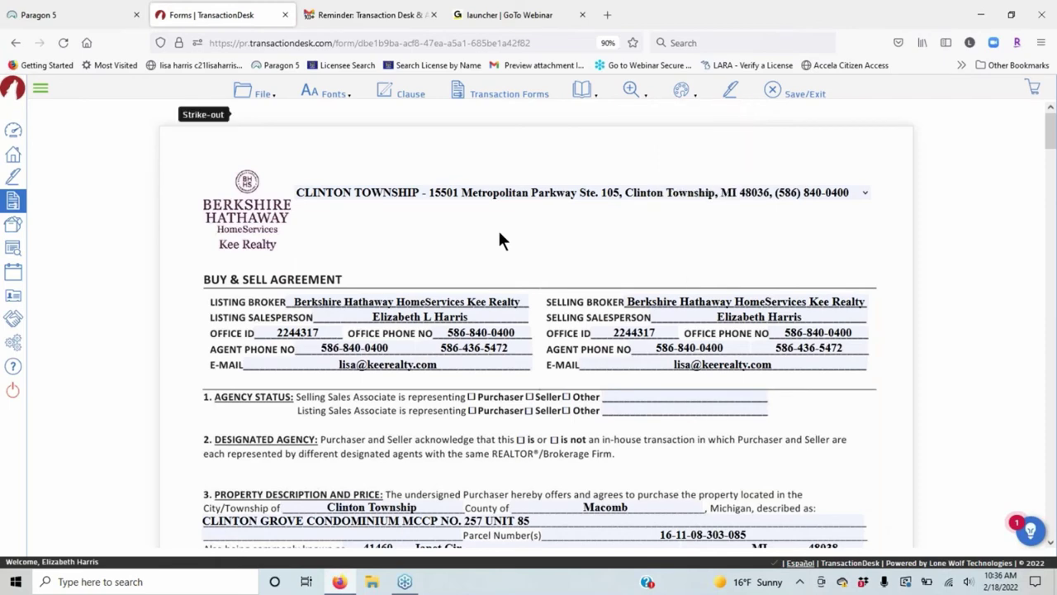
{"action": "scroll", "coordinate": [463, 207], "scroll_direction": "down", "scroll_amount": 6}
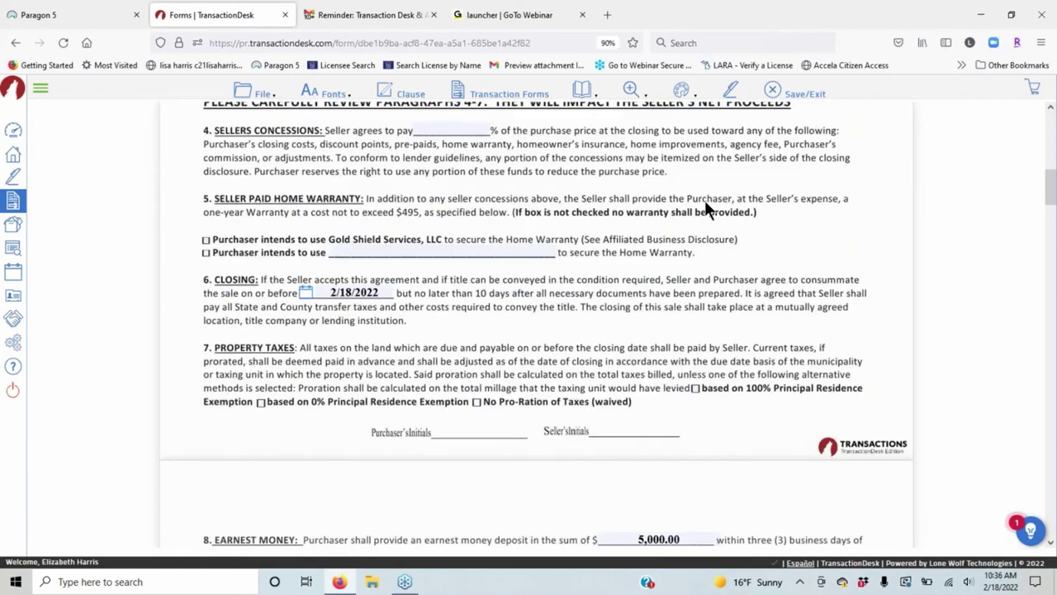
{"action": "left_click", "coordinate": [728, 94]}
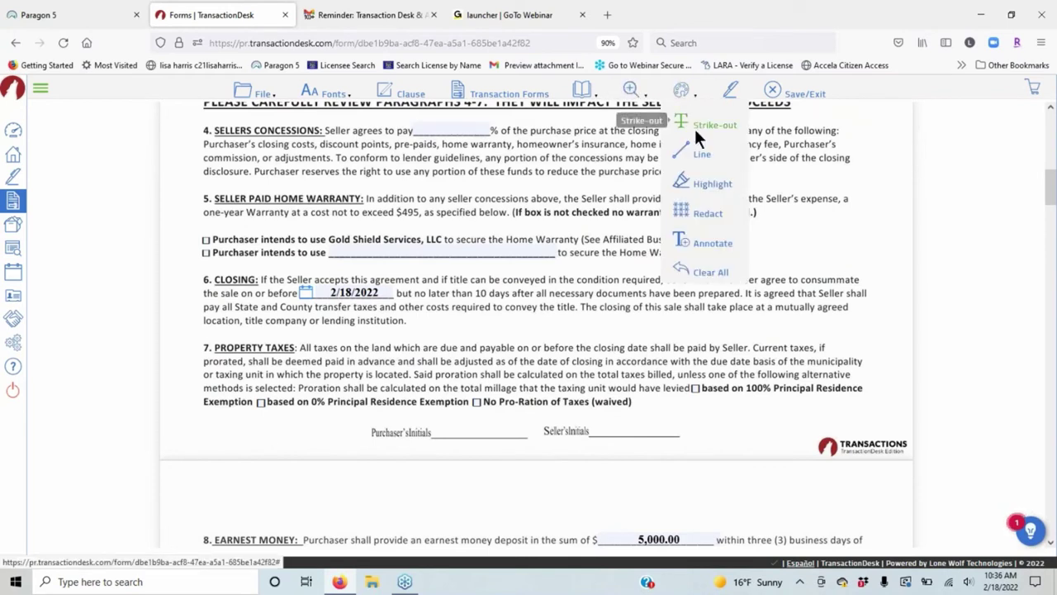
{"action": "left_click", "coordinate": [121, 290]}
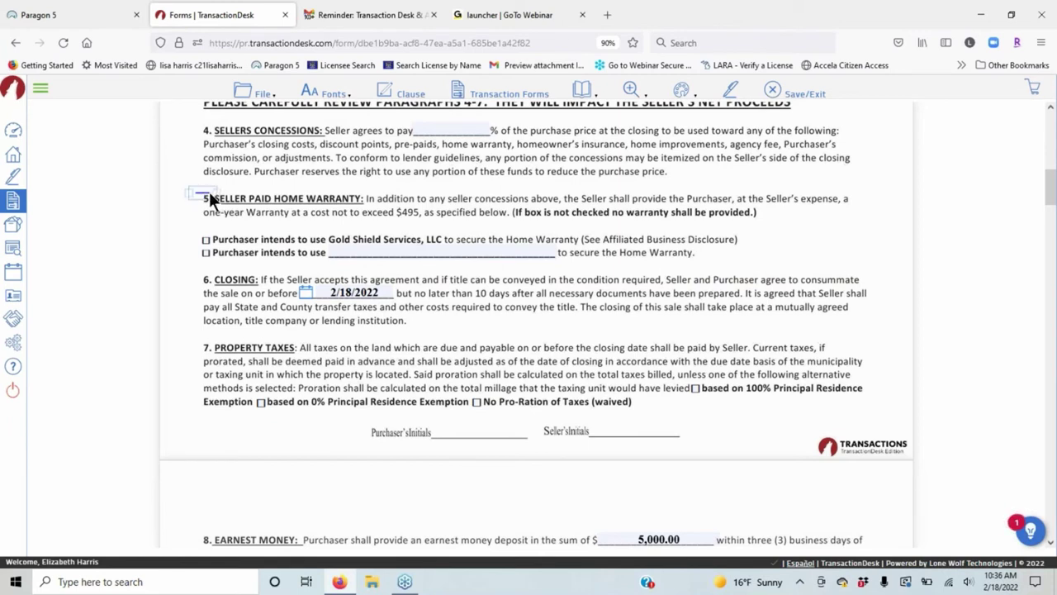
{"action": "left_click_drag", "start_coordinate": [236, 199], "coordinate": [841, 205]}
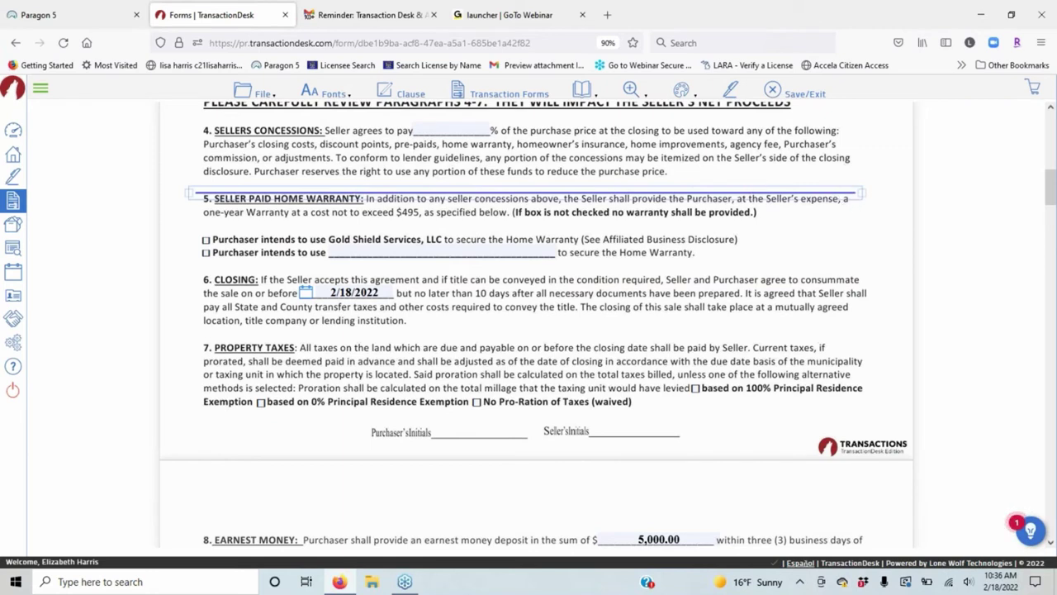
{"action": "left_click_drag", "start_coordinate": [797, 188], "coordinate": [798, 199]}
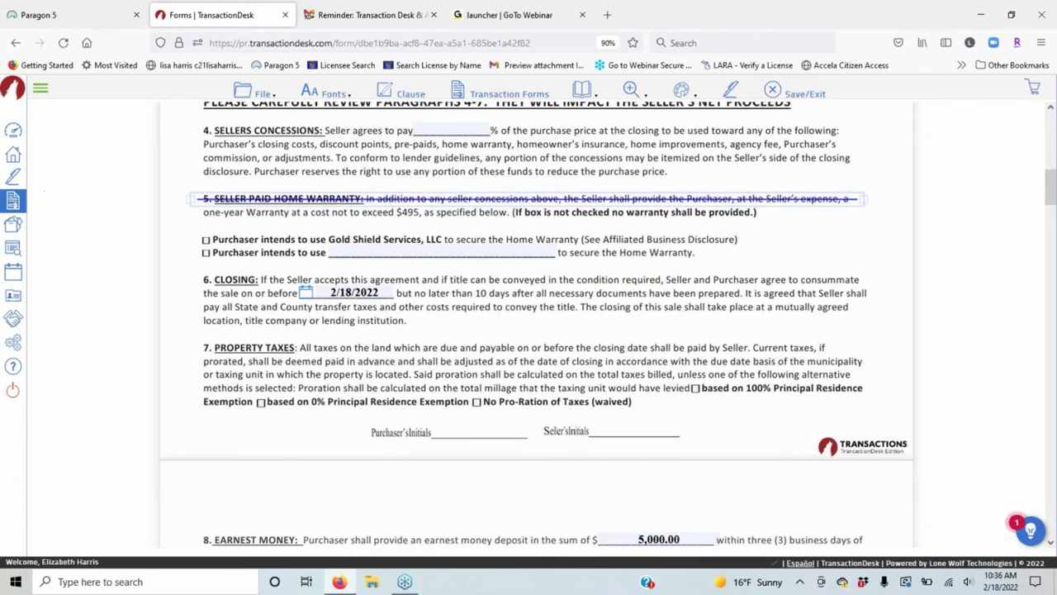
Make the strike line over section 5's first line red with thickness 6.
{"action": "left_click", "coordinate": [774, 198]}
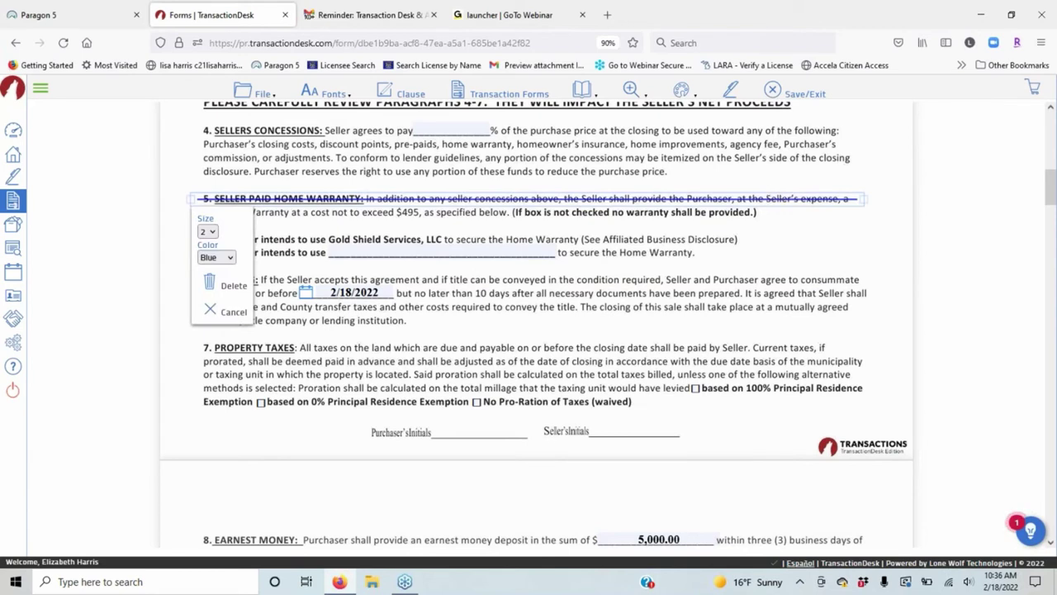
{"action": "left_click", "coordinate": [212, 231]}
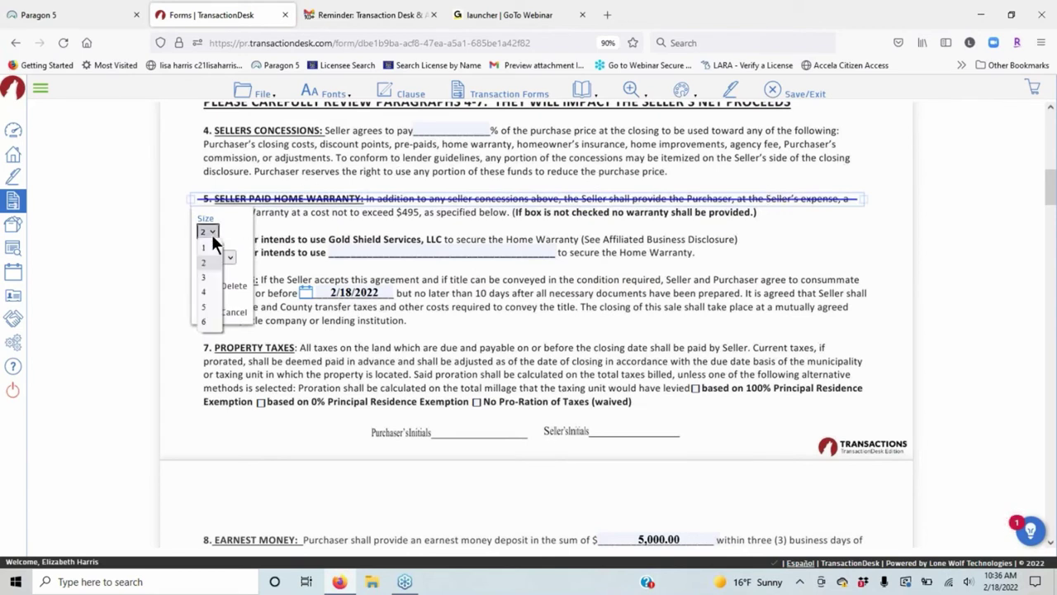
{"action": "left_click", "coordinate": [210, 319]}
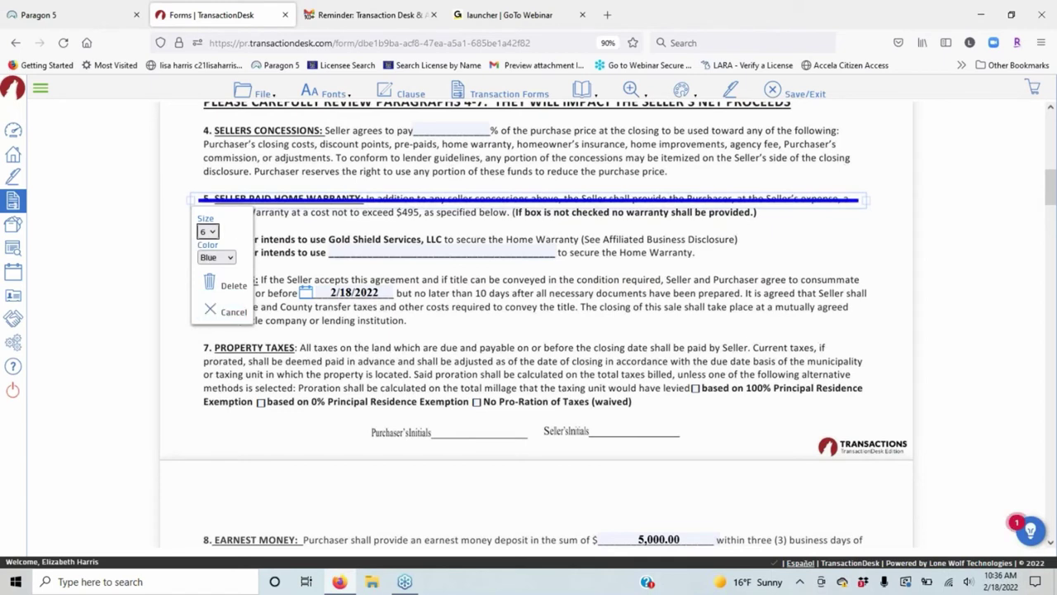
{"action": "left_click", "coordinate": [218, 257]}
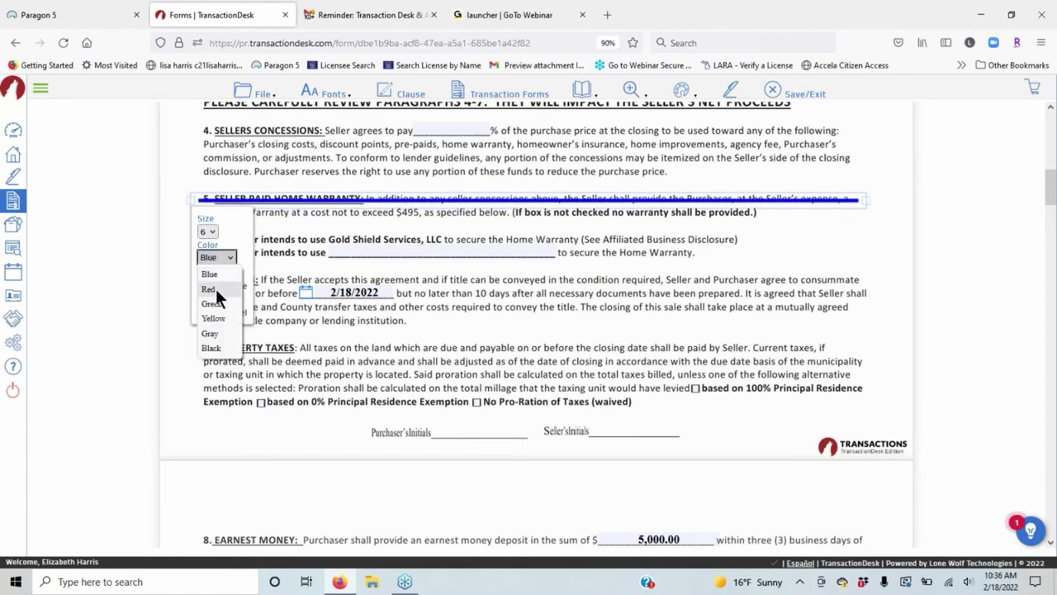
{"action": "left_click", "coordinate": [216, 289]}
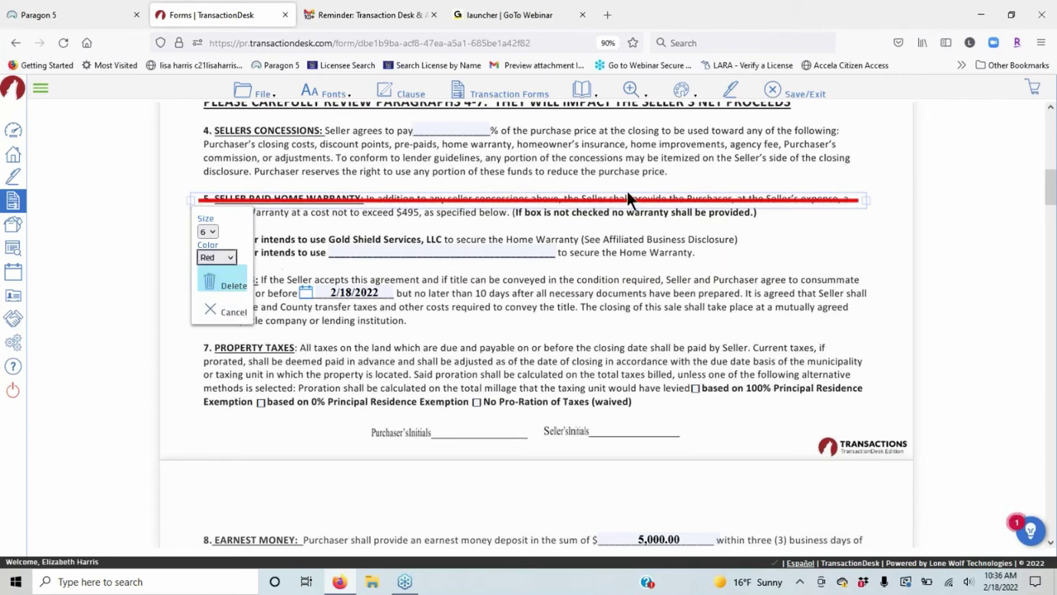
{"action": "left_click", "coordinate": [879, 226]}
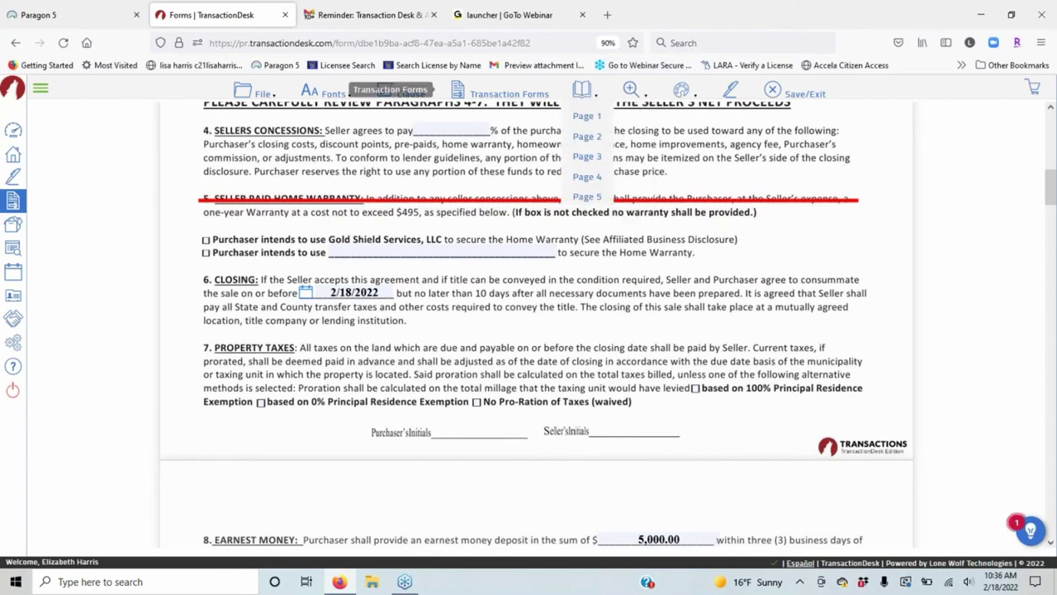
{"action": "mouse_move", "coordinate": [630, 90]}
{"action": "mouse_move", "coordinate": [697, 121]}
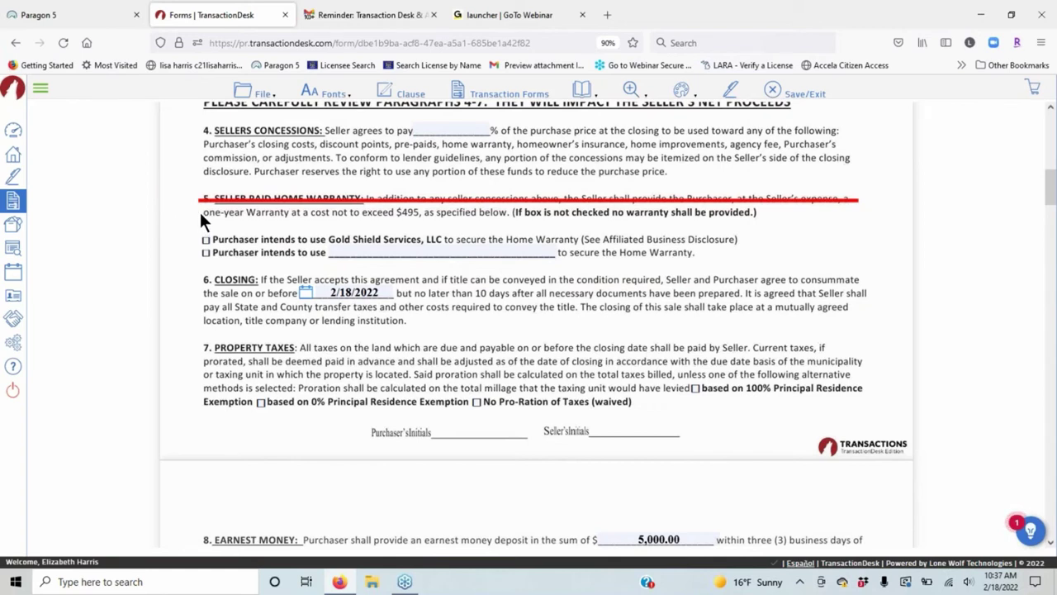
Strike through section 5's second line with a green line of size 6.
{"action": "left_click_drag", "start_coordinate": [198, 211], "coordinate": [746, 216]}
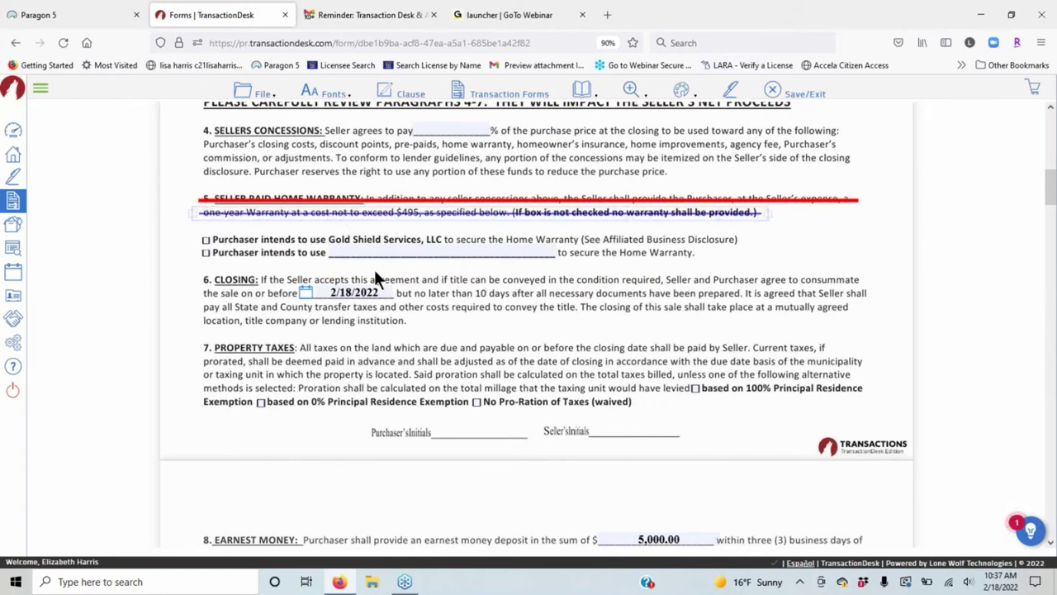
{"action": "left_click", "coordinate": [467, 211]}
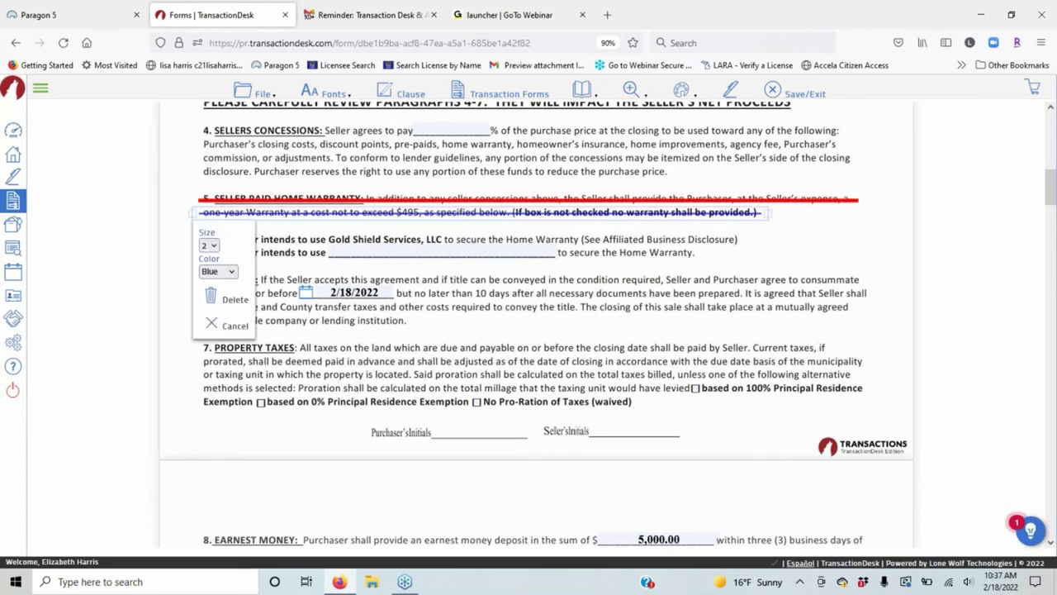
{"action": "left_click", "coordinate": [209, 245]}
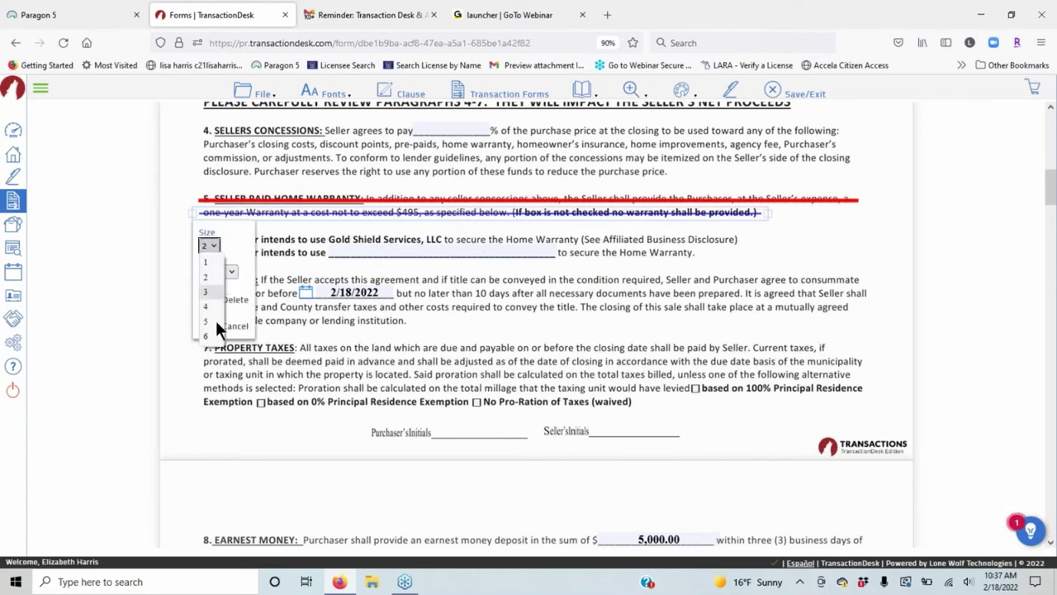
{"action": "left_click", "coordinate": [207, 336]}
{"action": "left_click", "coordinate": [227, 271]}
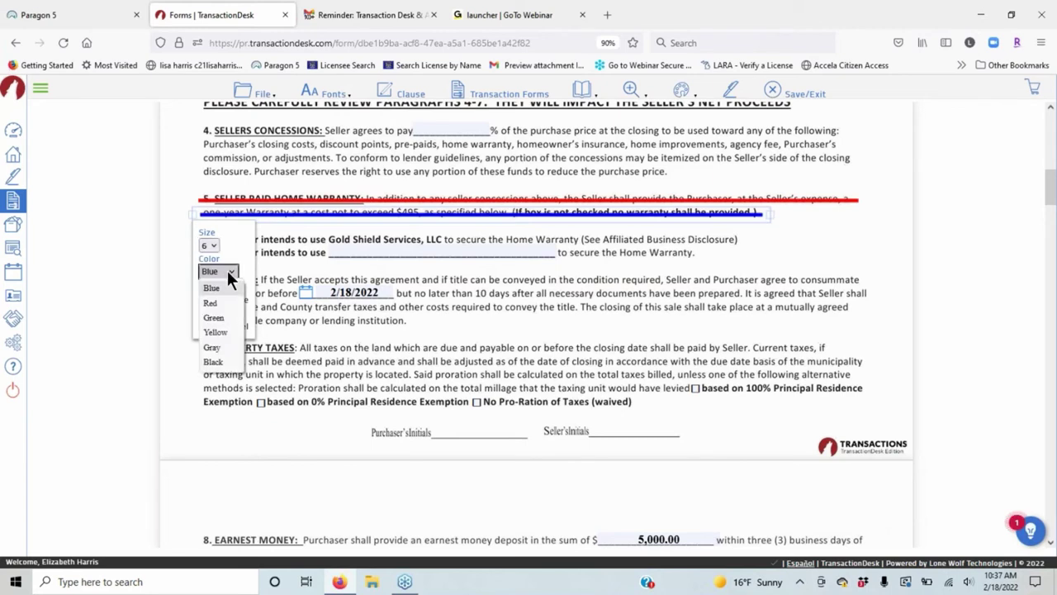
{"action": "left_click", "coordinate": [217, 317]}
{"action": "left_click", "coordinate": [651, 315]}
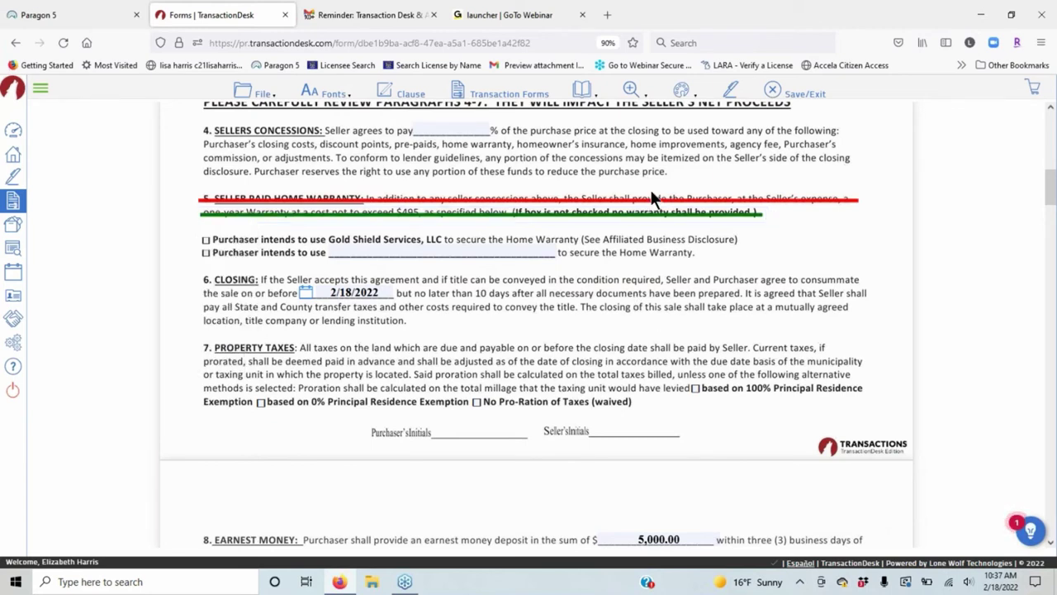
{"action": "left_click", "coordinate": [611, 213]}
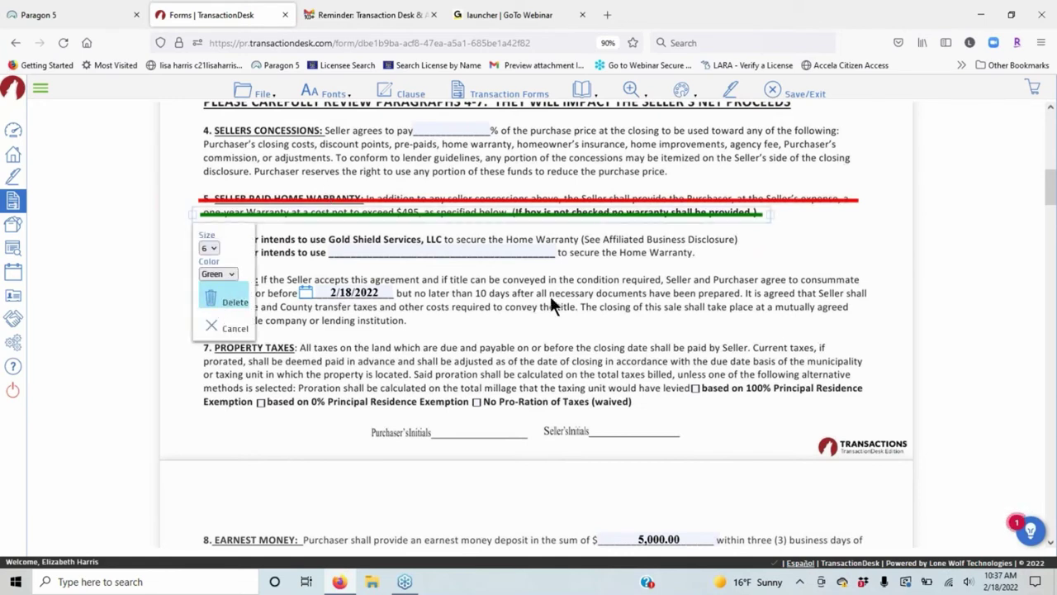
{"action": "left_click", "coordinate": [815, 279]}
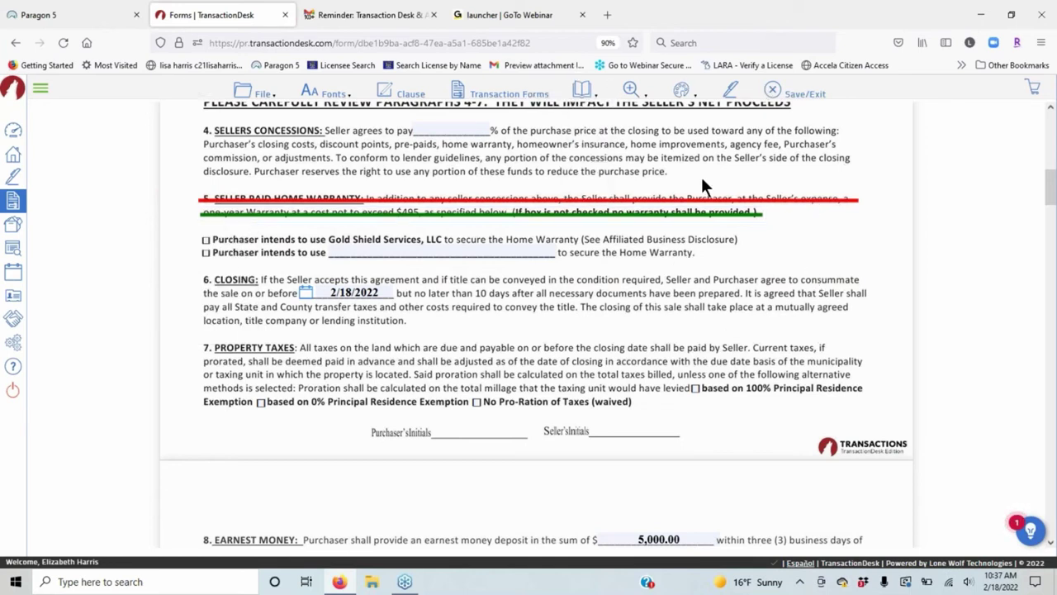
{"action": "mouse_move", "coordinate": [684, 89]}
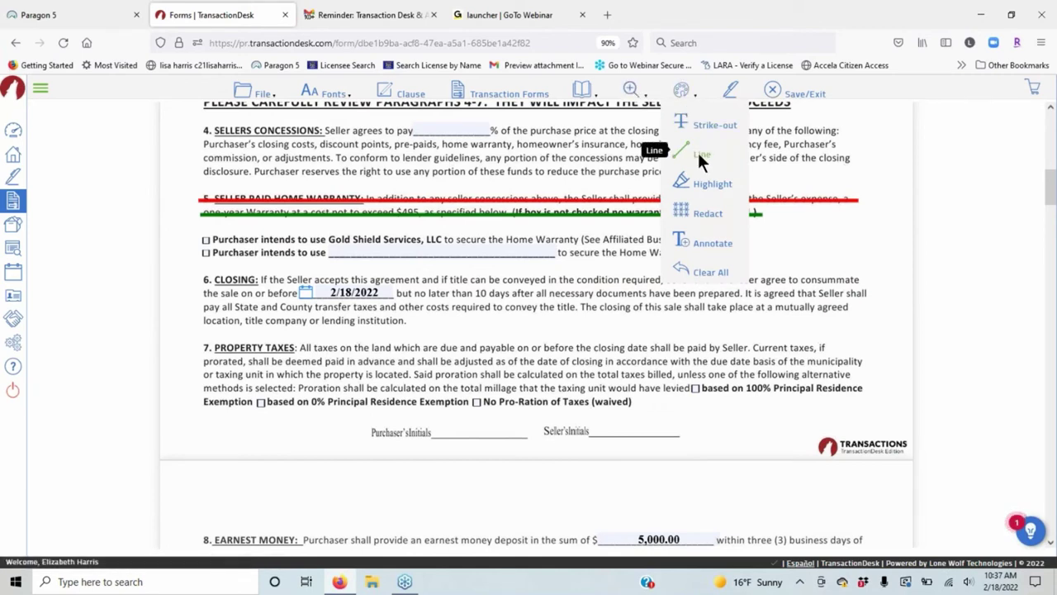
{"action": "scroll", "coordinate": [386, 283], "scroll_direction": "down", "scroll_amount": 2}
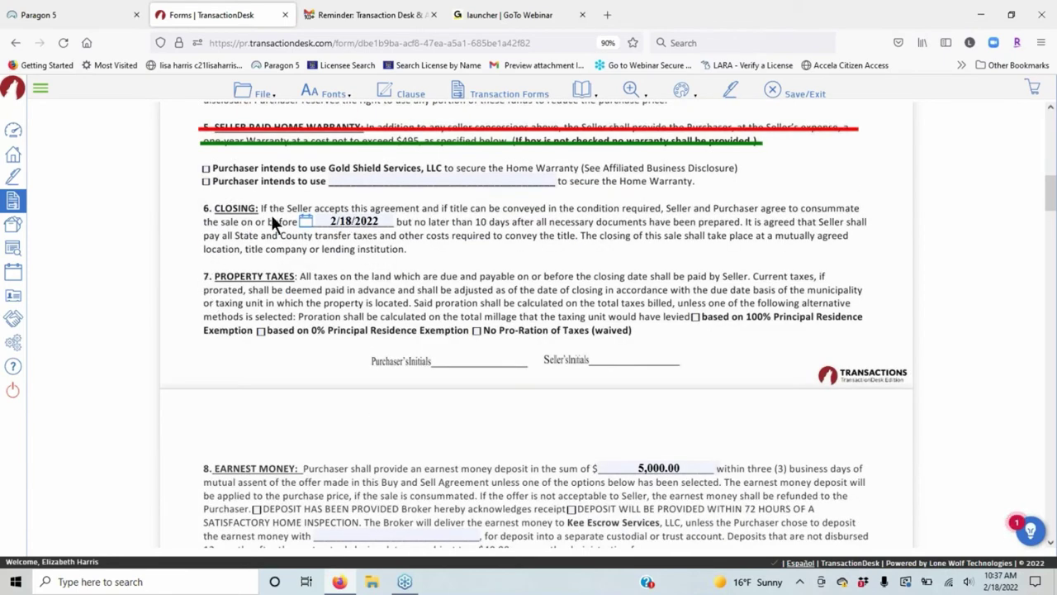
{"action": "scroll", "coordinate": [177, 258], "scroll_direction": "down", "scroll_amount": 5}
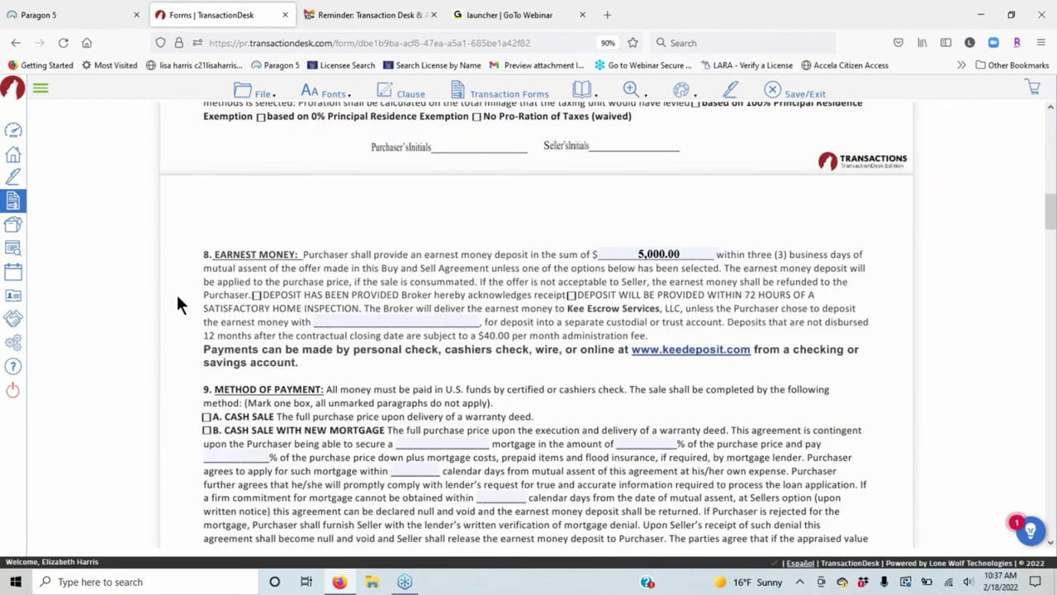
{"action": "scroll", "coordinate": [176, 292], "scroll_direction": "down", "scroll_amount": 3}
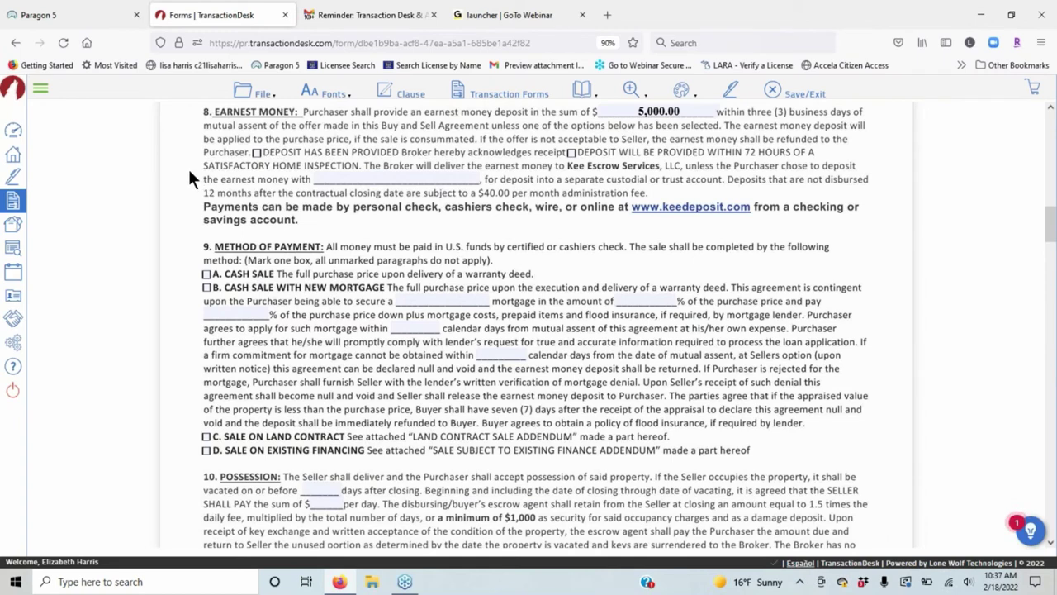
{"action": "mouse_move", "coordinate": [188, 161]}
{"action": "left_mouse_down"}
{"action": "mouse_move", "coordinate": [880, 150]}
{"action": "mouse_move", "coordinate": [878, 163]}
{"action": "left_mouse_up"}
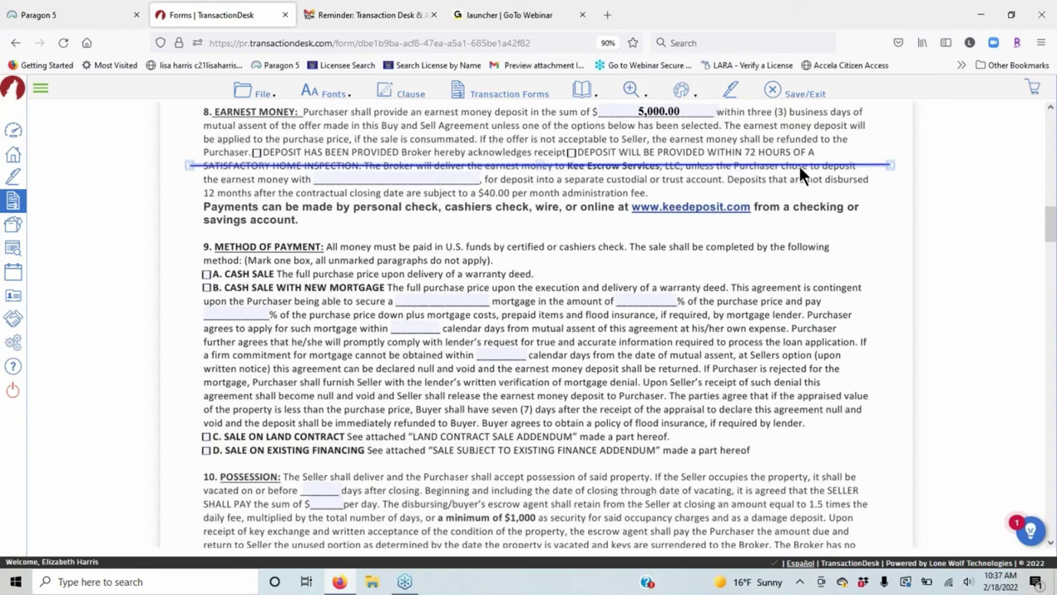
{"action": "key", "text": "Delete"}
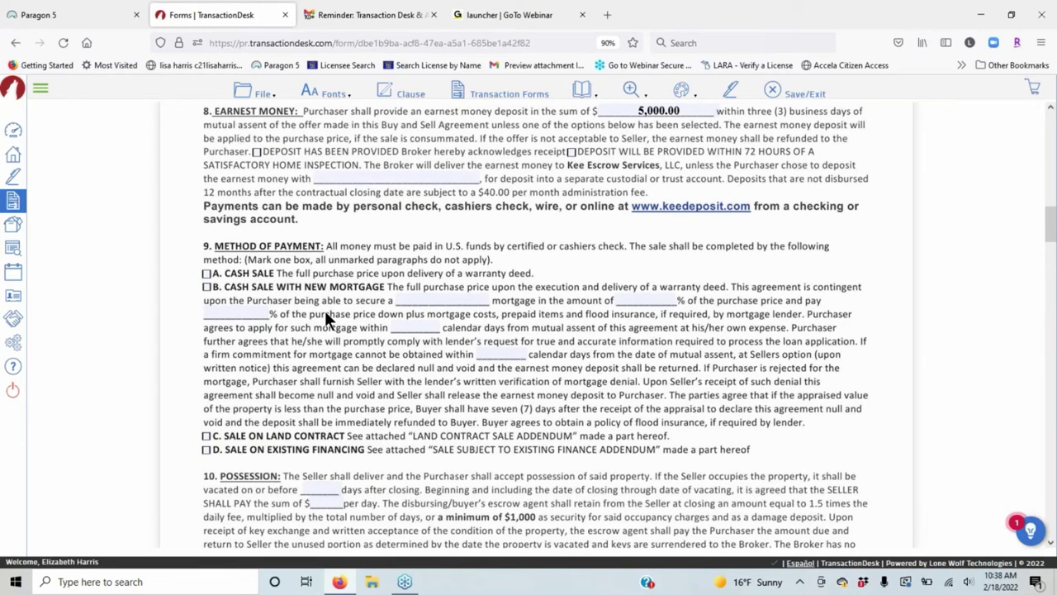
{"action": "scroll", "coordinate": [325, 310], "scroll_direction": "down", "scroll_amount": 5}
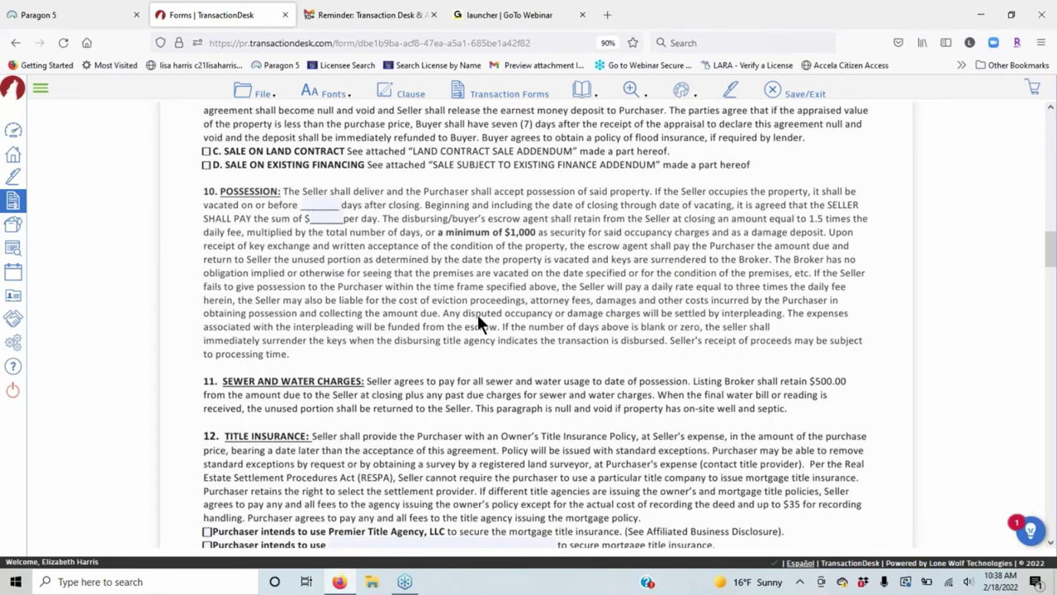
Change the Property Taxes highlight to gray at 50% opacity.
{"action": "scroll", "coordinate": [477, 314], "scroll_direction": "up", "scroll_amount": 10}
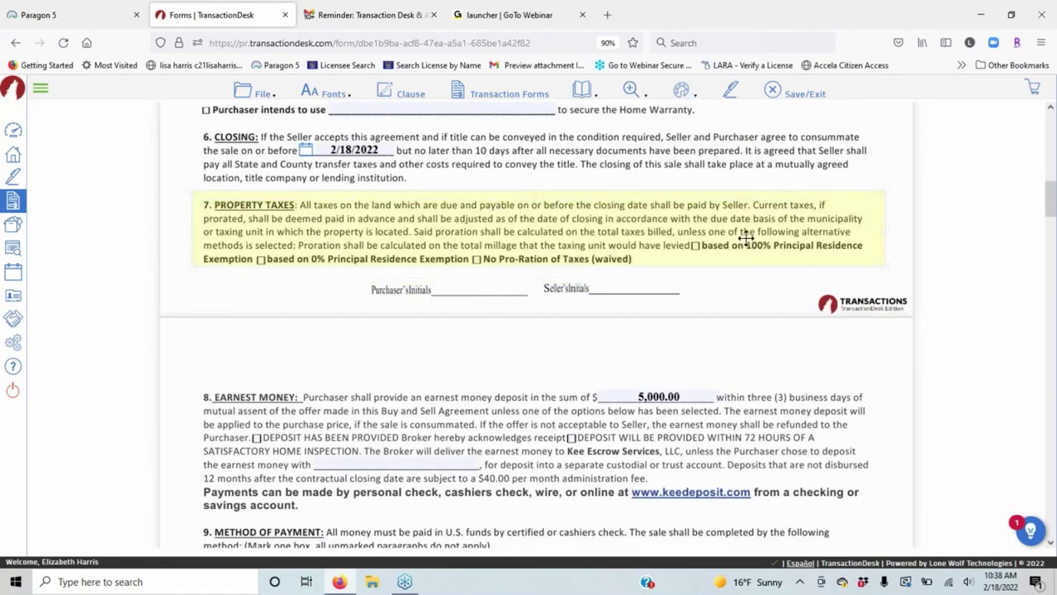
{"action": "left_click", "coordinate": [796, 215]}
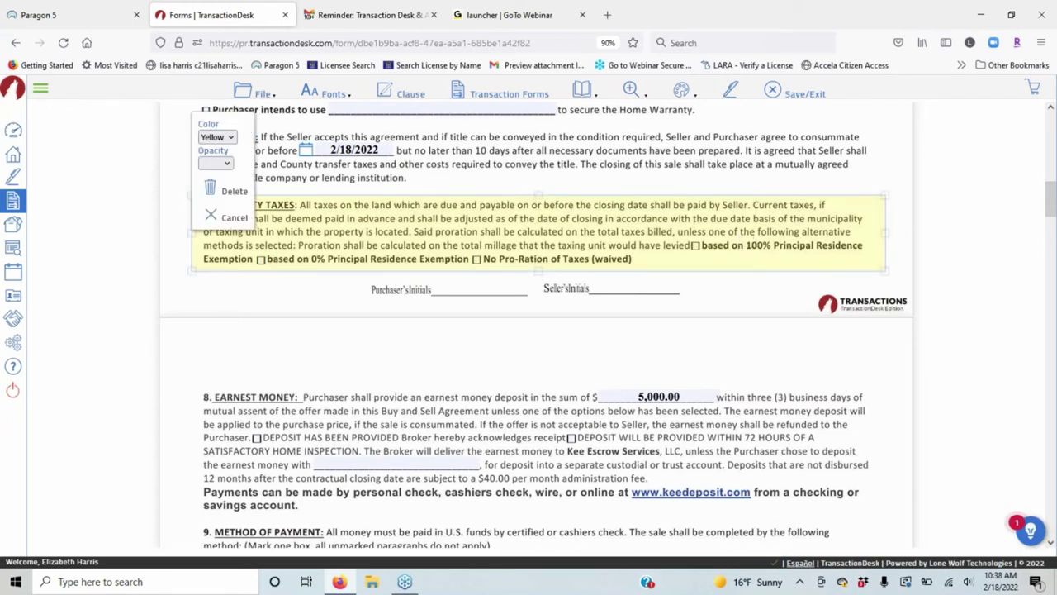
{"action": "left_click", "coordinate": [233, 136]}
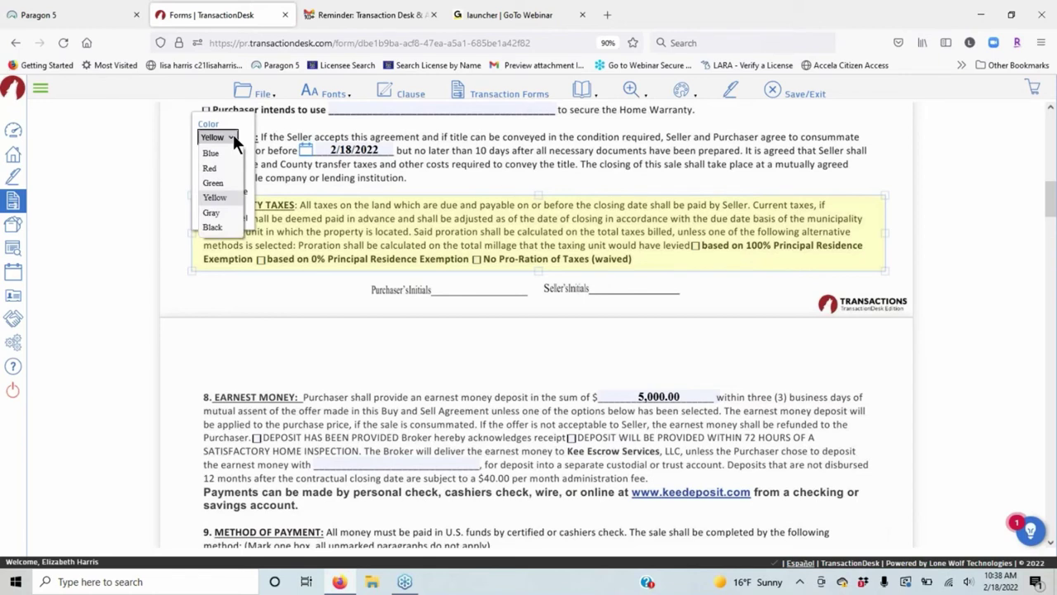
{"action": "left_click", "coordinate": [211, 212]}
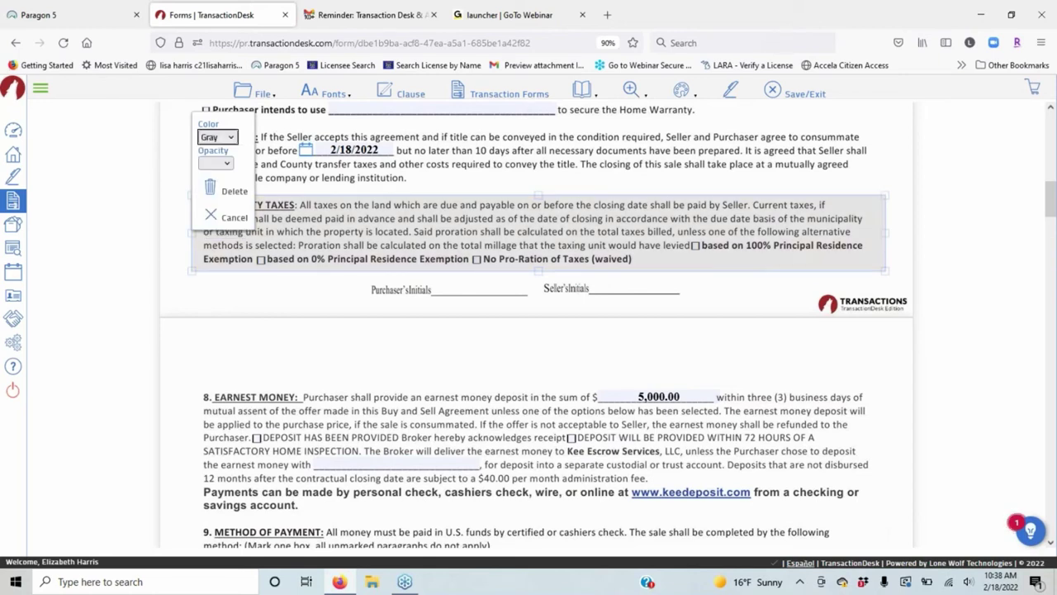
{"action": "left_click", "coordinate": [217, 163]}
{"action": "left_click", "coordinate": [211, 240]}
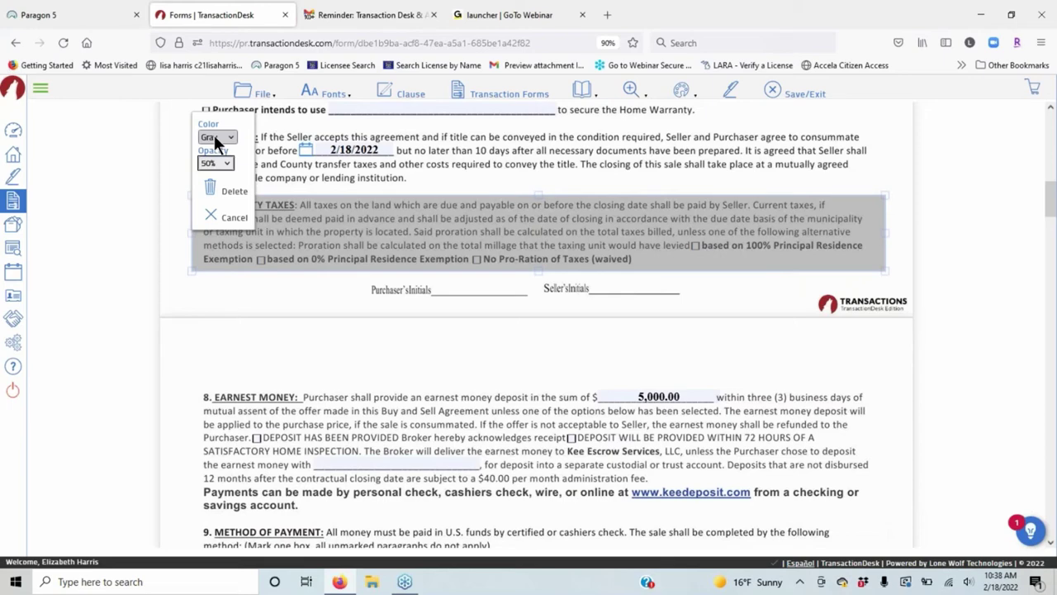
Return the highlight to yellow and tick the 100% Principal Residence Exemption option.
{"action": "left_click", "coordinate": [228, 135]}
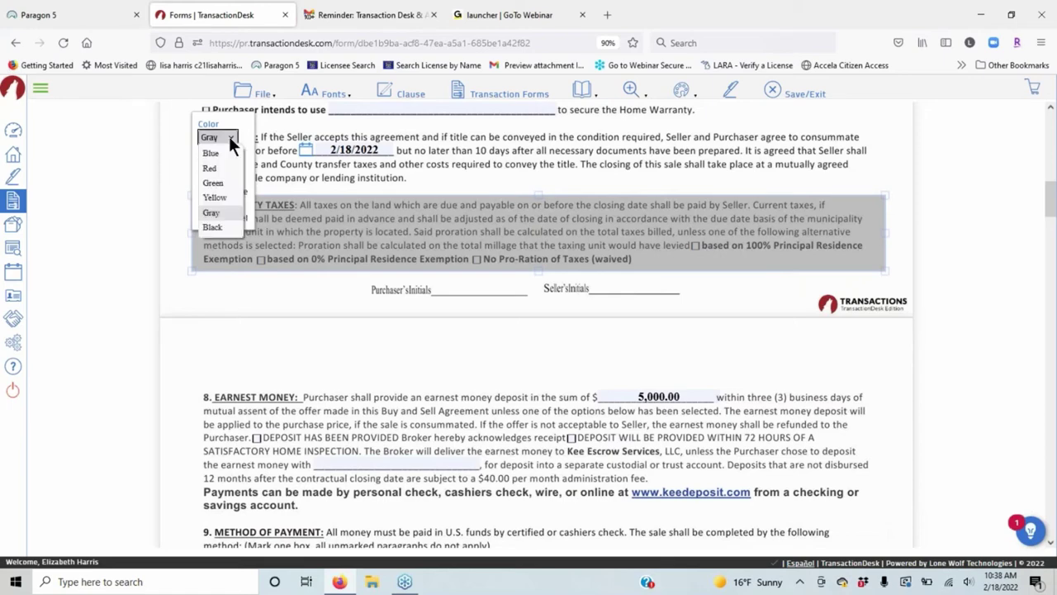
{"action": "left_click", "coordinate": [215, 196]}
{"action": "left_click", "coordinate": [735, 285]}
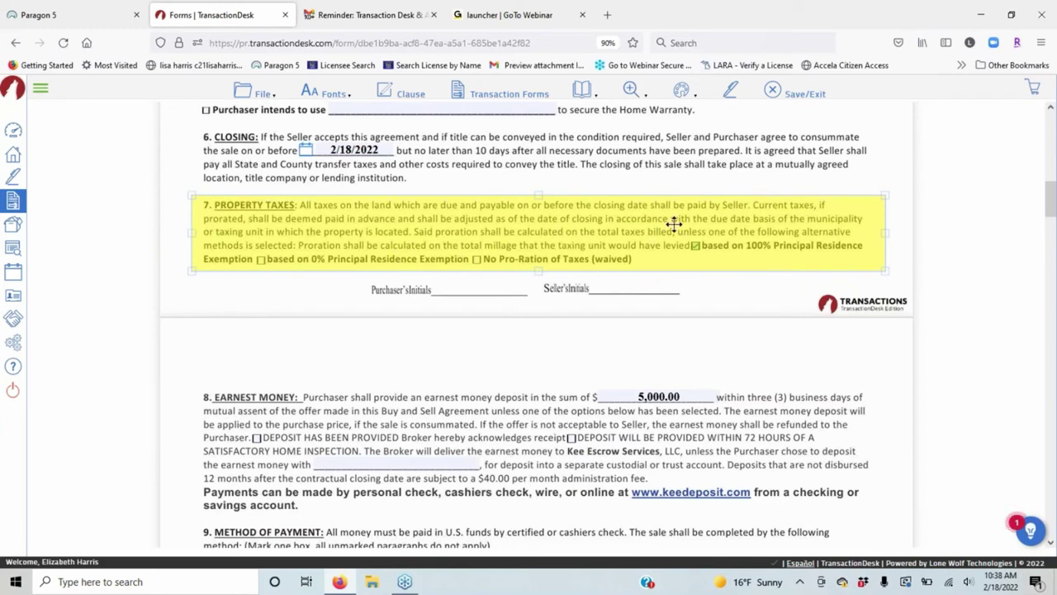
{"action": "left_click", "coordinate": [695, 246]}
{"action": "left_click", "coordinate": [682, 92]}
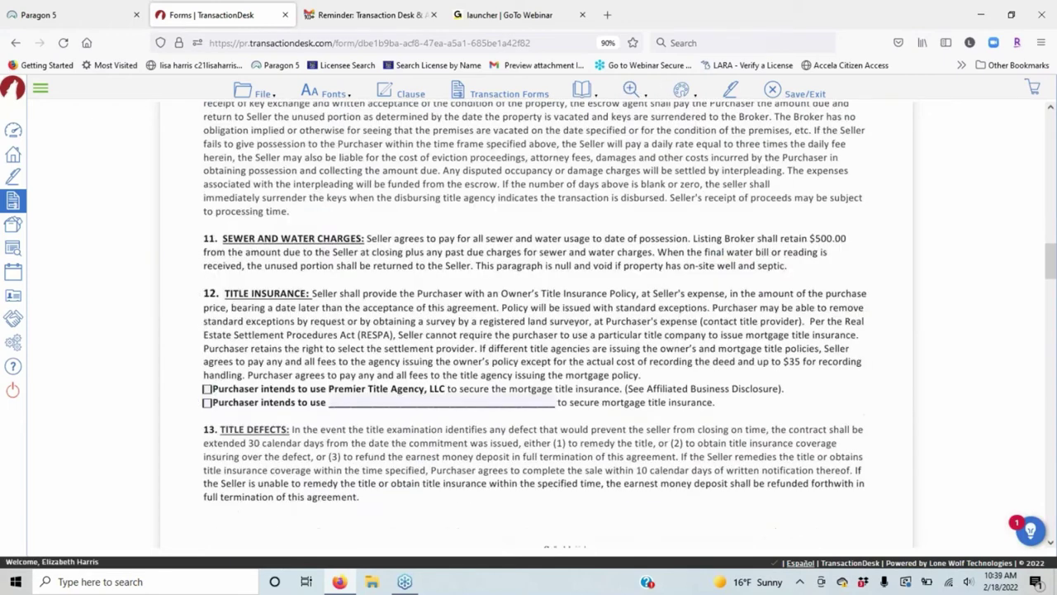
Redact all of section 11, Sewer and Water Charges, resizing and nudging the box over the whole paragraph.
{"action": "left_click", "coordinate": [684, 91]}
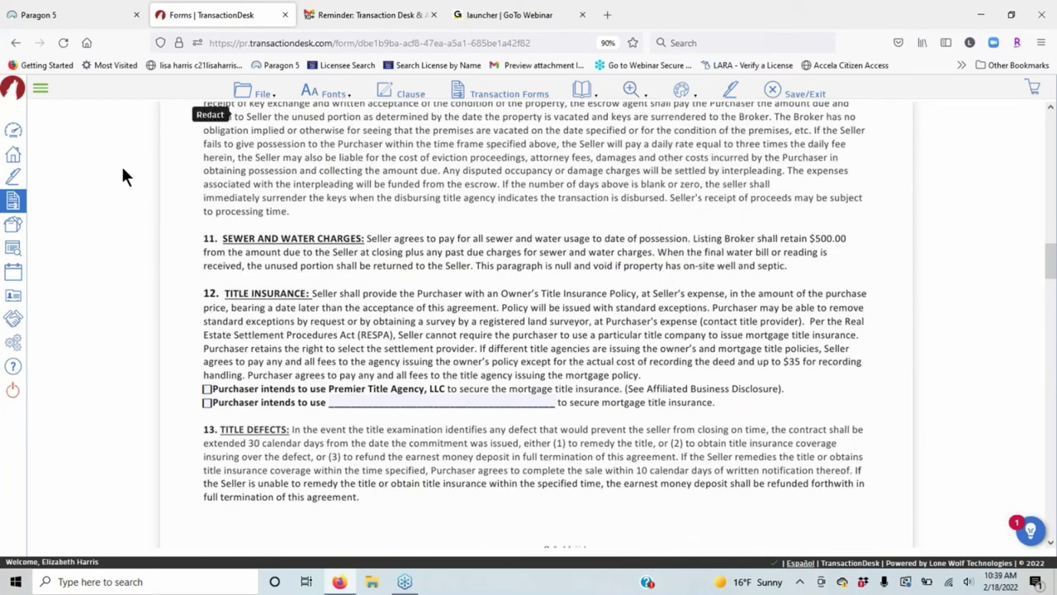
{"action": "mouse_move", "coordinate": [188, 234]}
{"action": "left_mouse_down"}
{"action": "mouse_move", "coordinate": [597, 266]}
{"action": "mouse_move", "coordinate": [757, 302]}
{"action": "mouse_move", "coordinate": [869, 283]}
{"action": "mouse_move", "coordinate": [868, 266]}
{"action": "left_mouse_up"}
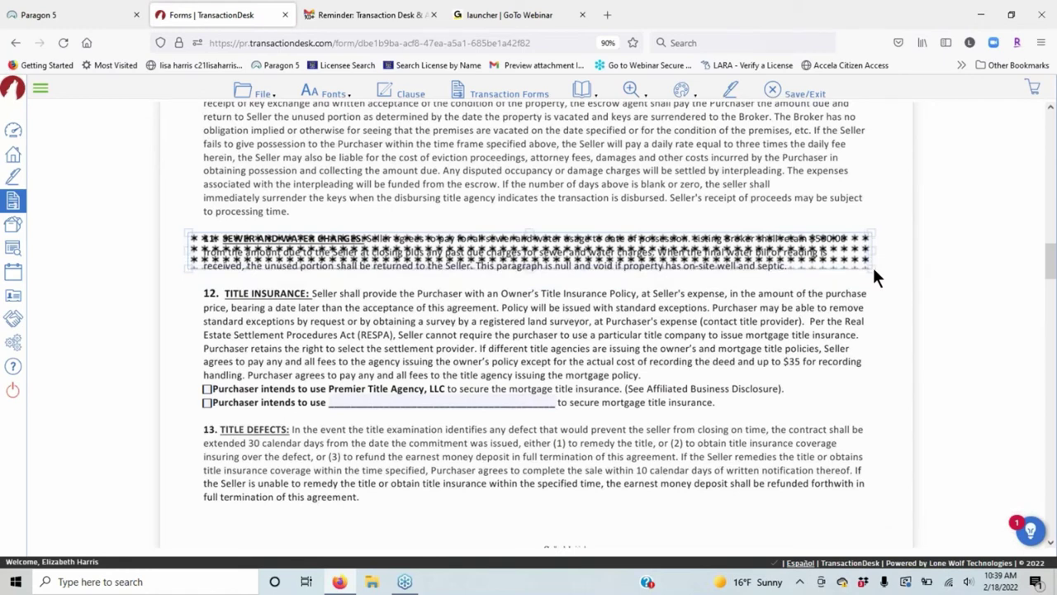
{"action": "left_click_drag", "start_coordinate": [873, 268], "coordinate": [877, 271]}
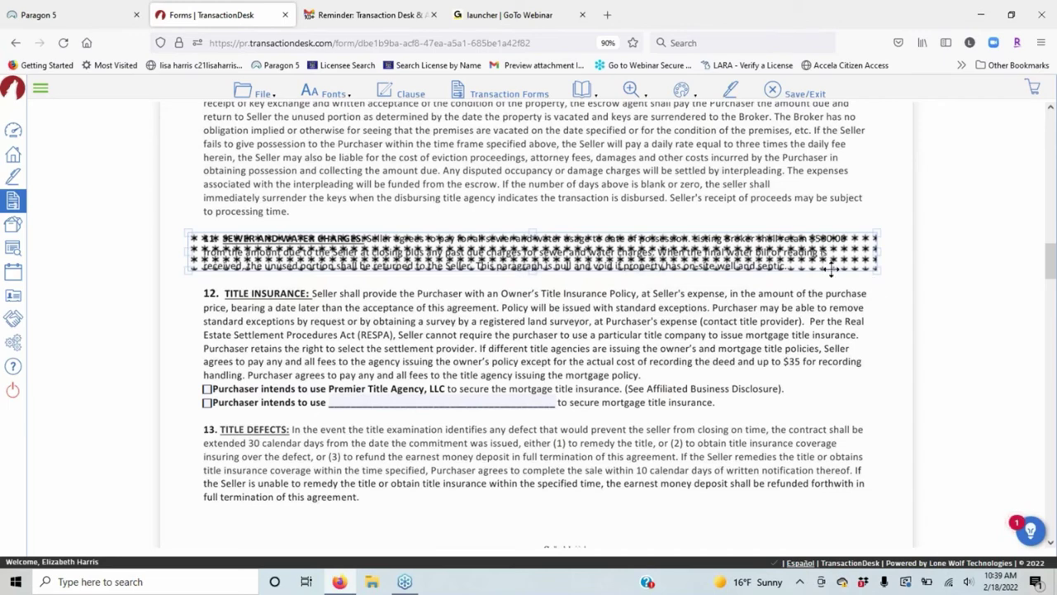
{"action": "mouse_move", "coordinate": [830, 269]}
{"action": "left_mouse_down"}
{"action": "mouse_move", "coordinate": [834, 289]}
{"action": "mouse_move", "coordinate": [842, 283]}
{"action": "left_mouse_up"}
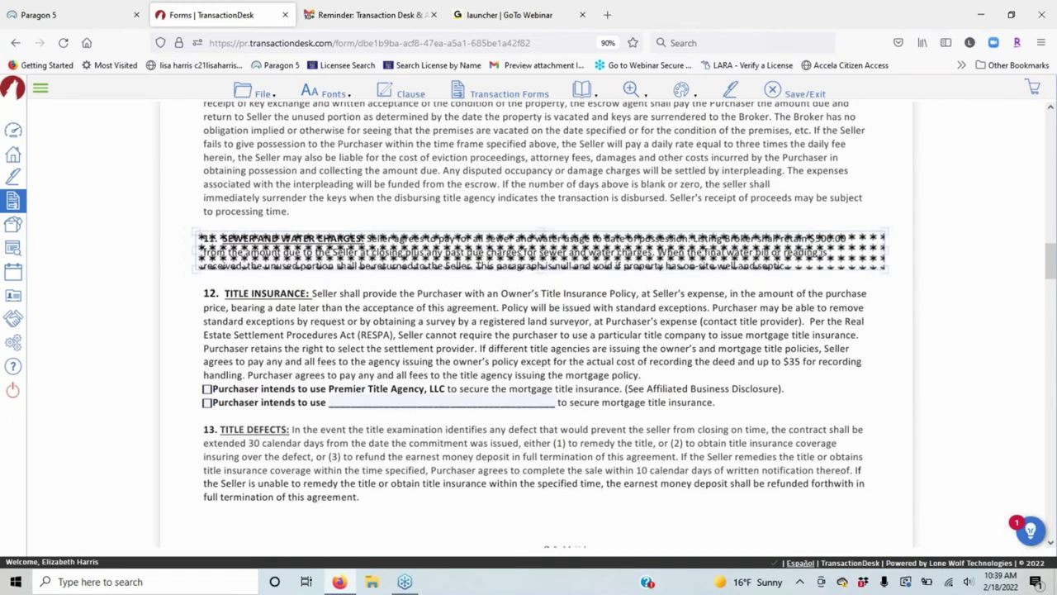
{"action": "left_click", "coordinate": [679, 92]}
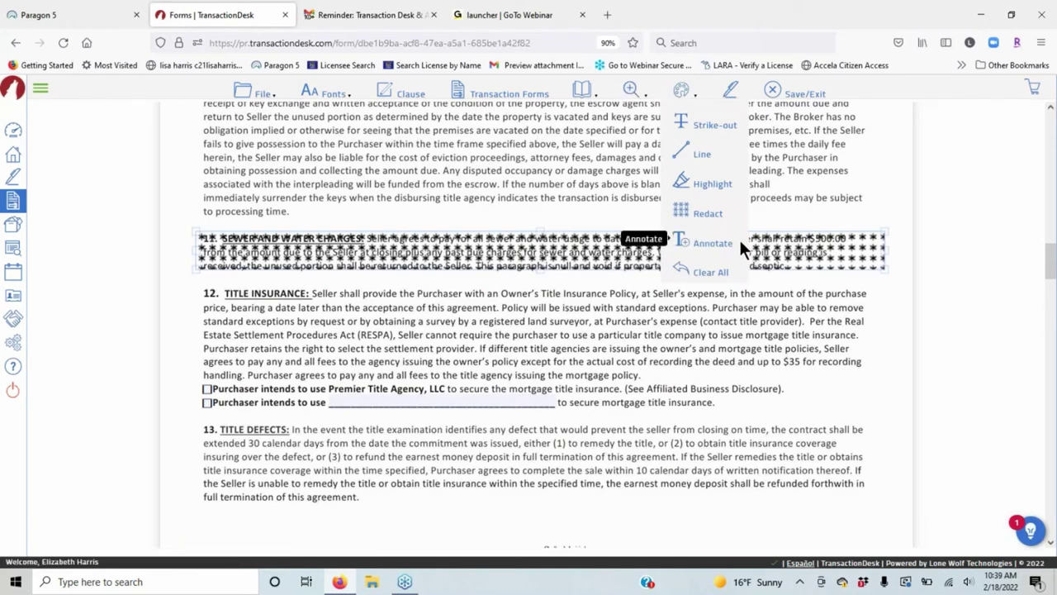
Switch to the Annotate markup, select the section 12 title company blank, and scroll down to section 33.
{"action": "left_click", "coordinate": [714, 244]}
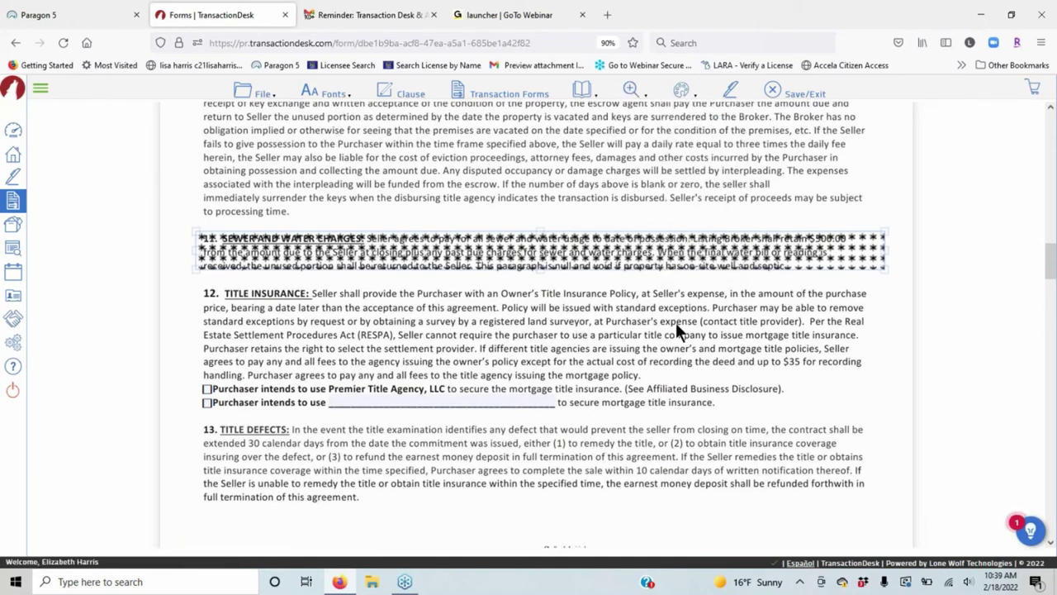
{"action": "scroll", "coordinate": [675, 330], "scroll_direction": "down", "scroll_amount": 1}
{"action": "scroll", "coordinate": [676, 322], "scroll_direction": "down", "scroll_amount": 3}
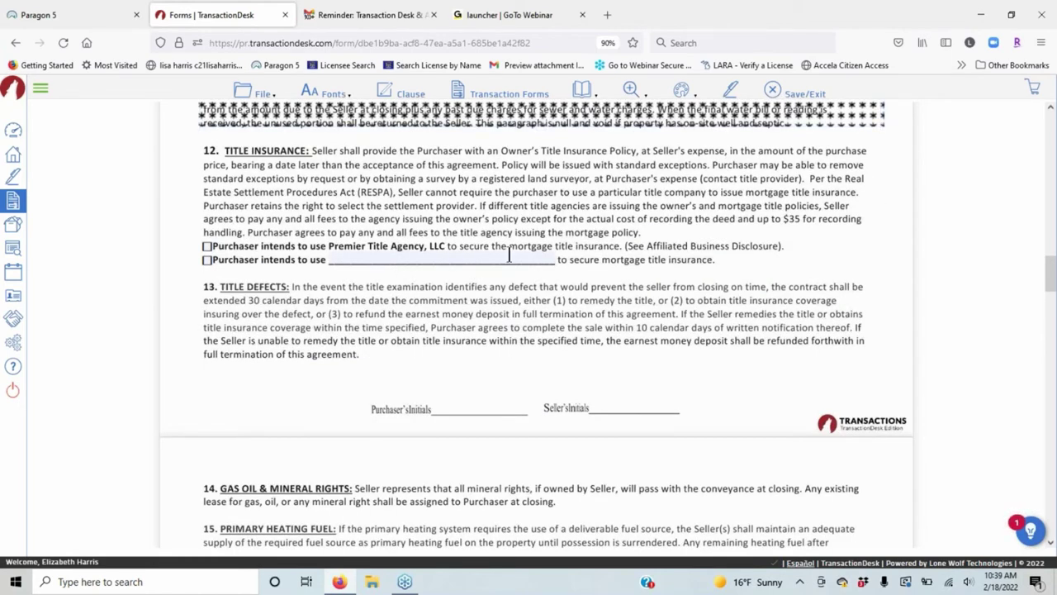
{"action": "left_click", "coordinate": [508, 256]}
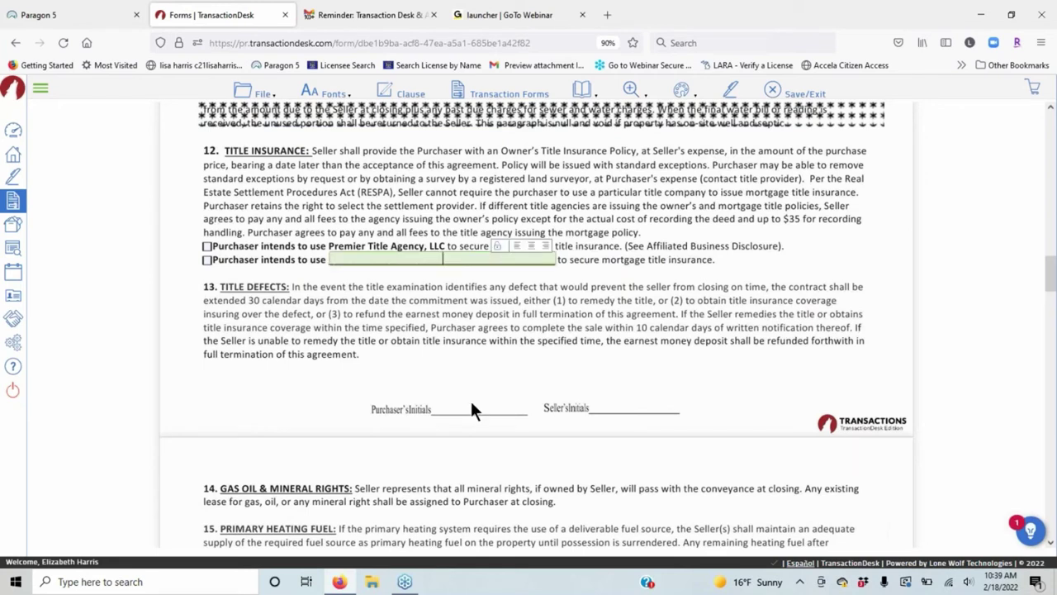
{"action": "scroll", "coordinate": [644, 311], "scroll_direction": "down", "scroll_amount": 20}
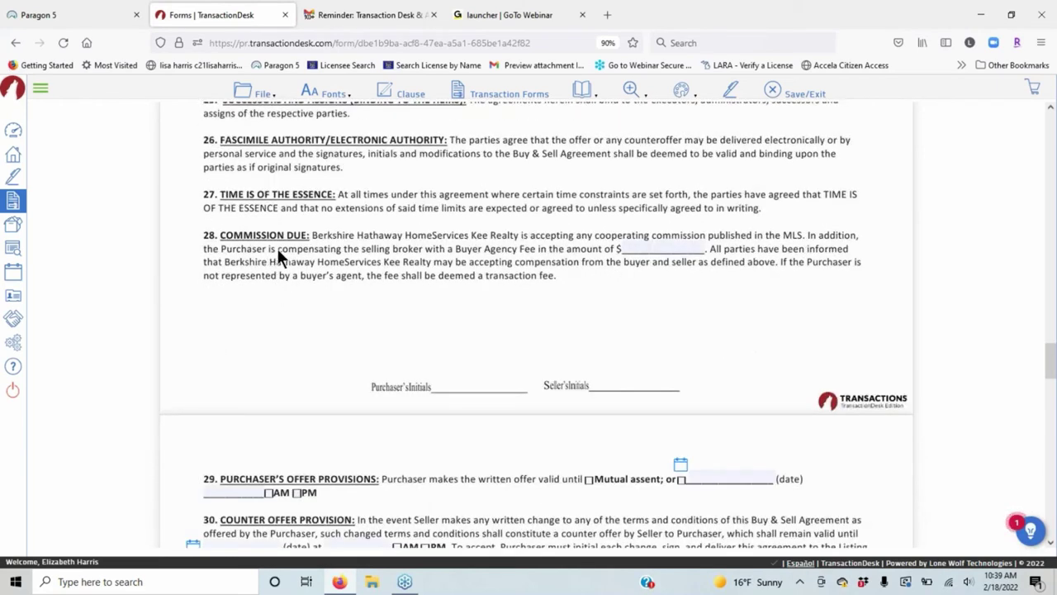
{"action": "scroll", "coordinate": [276, 247], "scroll_direction": "down", "scroll_amount": 5}
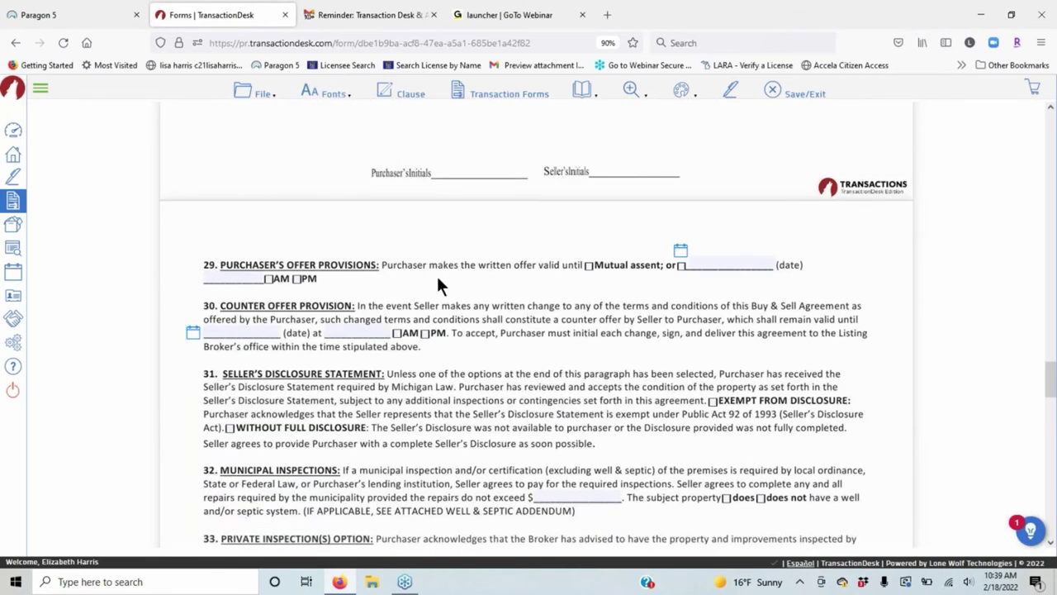
{"action": "scroll", "coordinate": [436, 274], "scroll_direction": "down", "scroll_amount": 5}
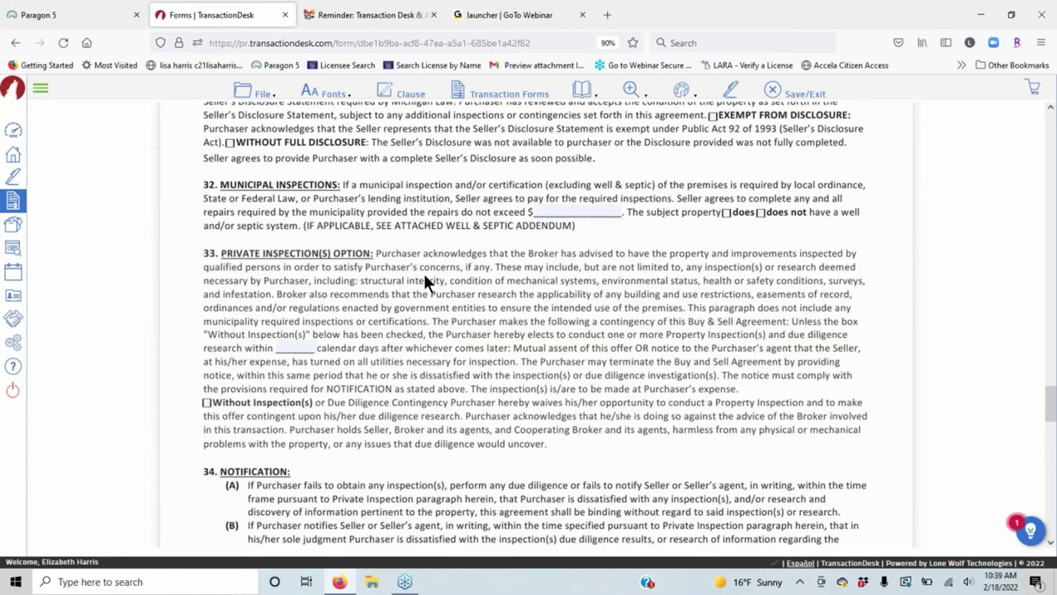
Add a two-line 'Inspection waived' text note after 'uncover.' in section 33's Without Inspection paragraph.
{"action": "scroll", "coordinate": [305, 348], "scroll_direction": "down", "scroll_amount": 2}
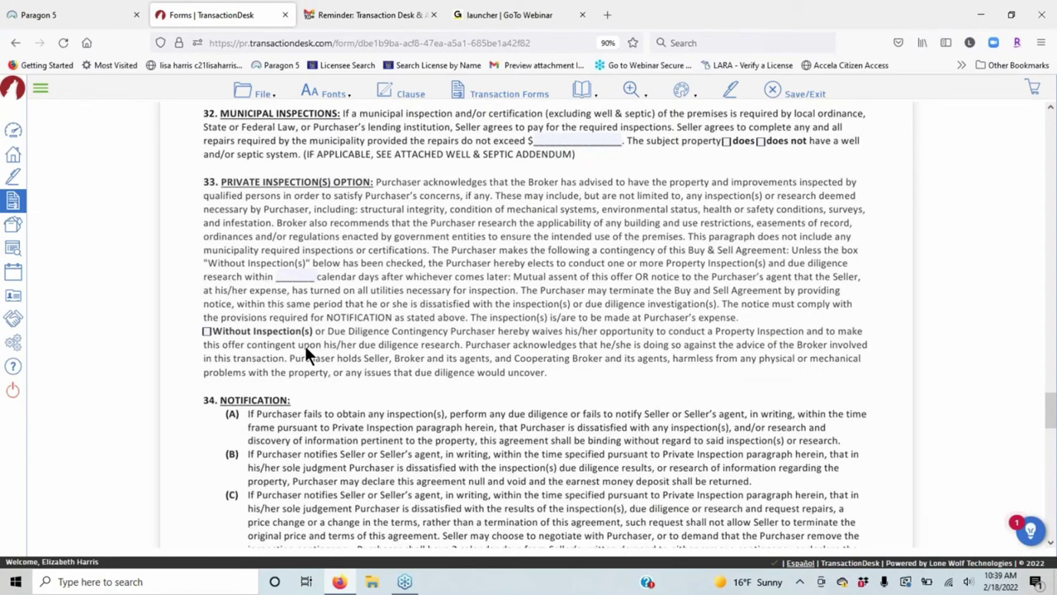
{"action": "left_click", "coordinate": [570, 382]}
{"action": "type", "text": "Inspection"}
{"action": "key", "text": "Return"}
{"action": "type", "text": "waived"}
Format the 'Inspection waived' note as red, 14-point text on a transparent background.
{"action": "left_click", "coordinate": [638, 377]}
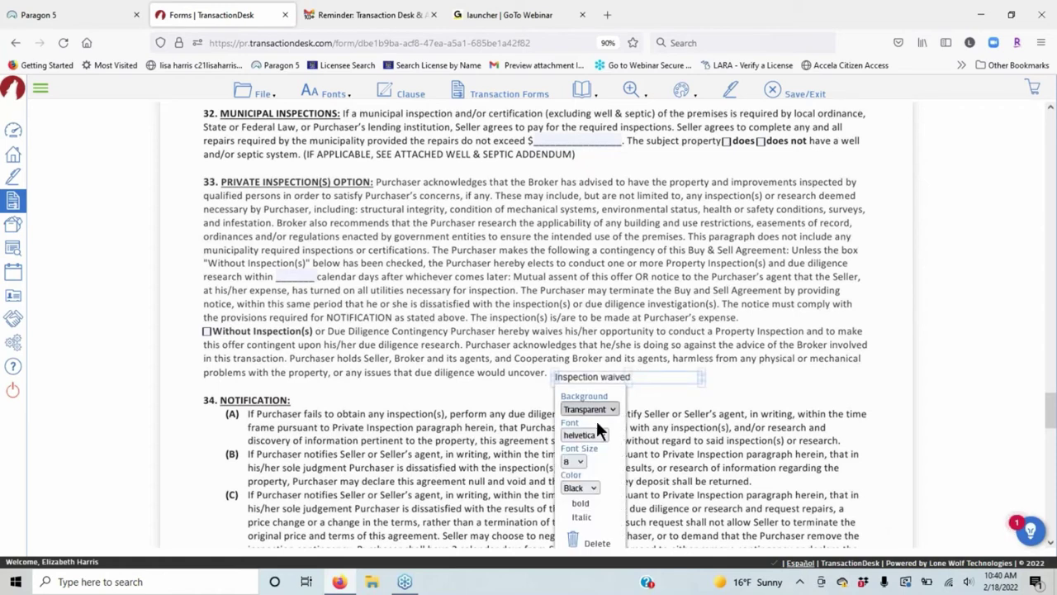
{"action": "left_click", "coordinate": [580, 461]}
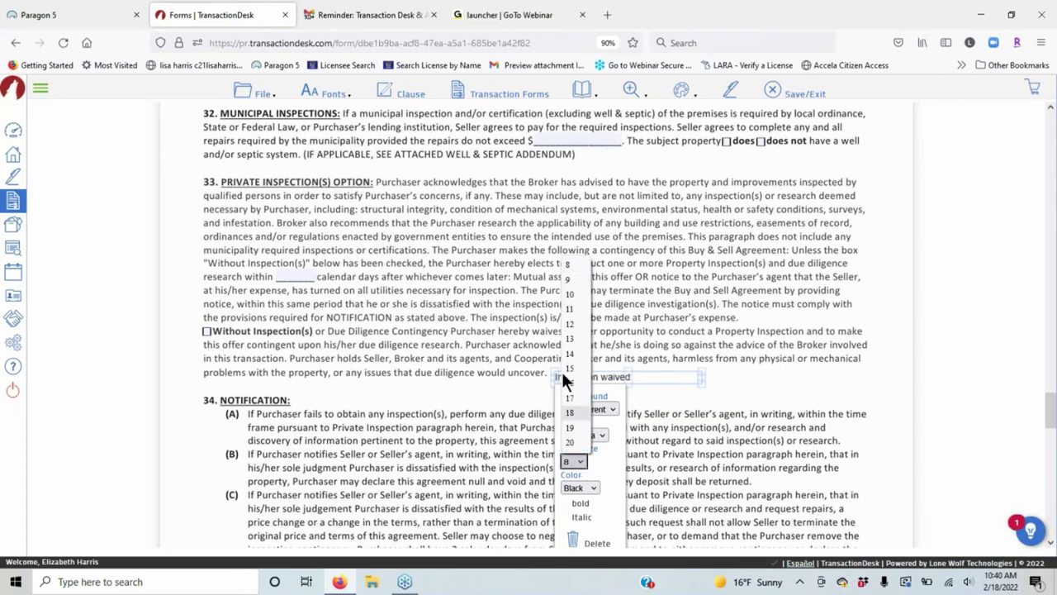
{"action": "left_click", "coordinate": [574, 347]}
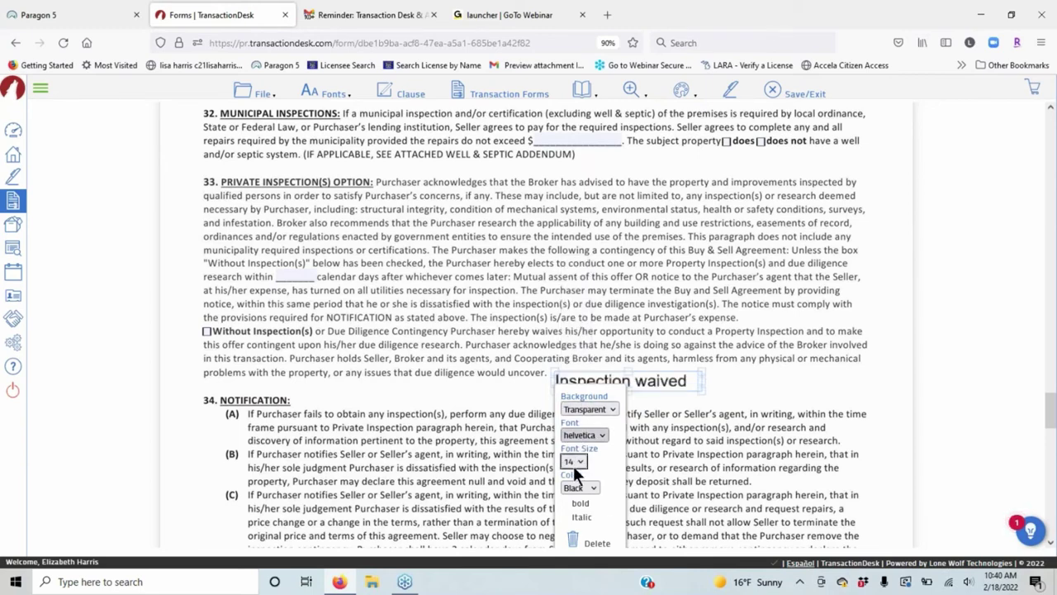
{"action": "left_click", "coordinate": [584, 488]}
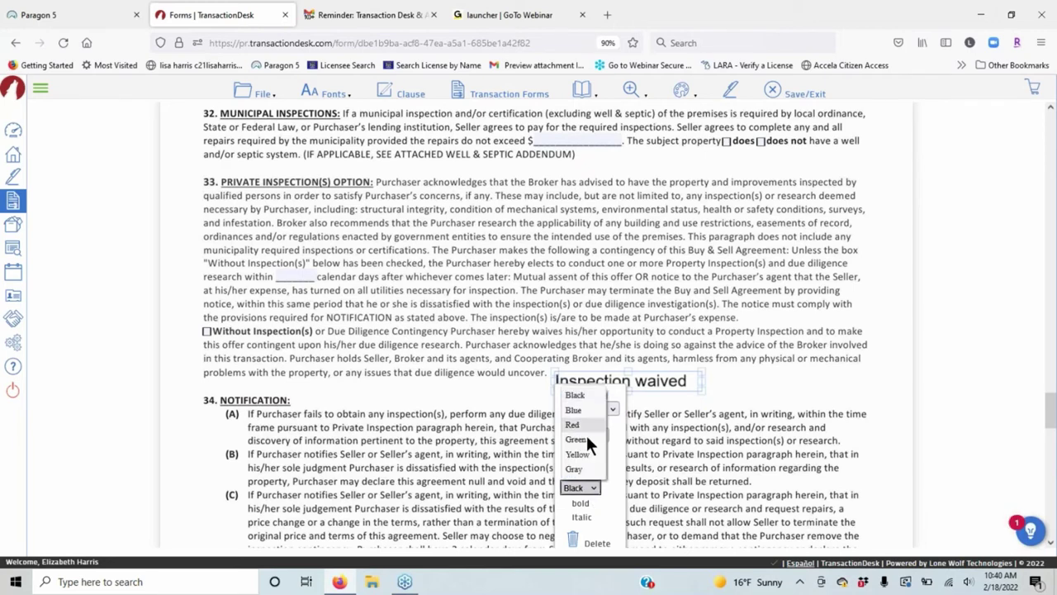
{"action": "left_click", "coordinate": [582, 428]}
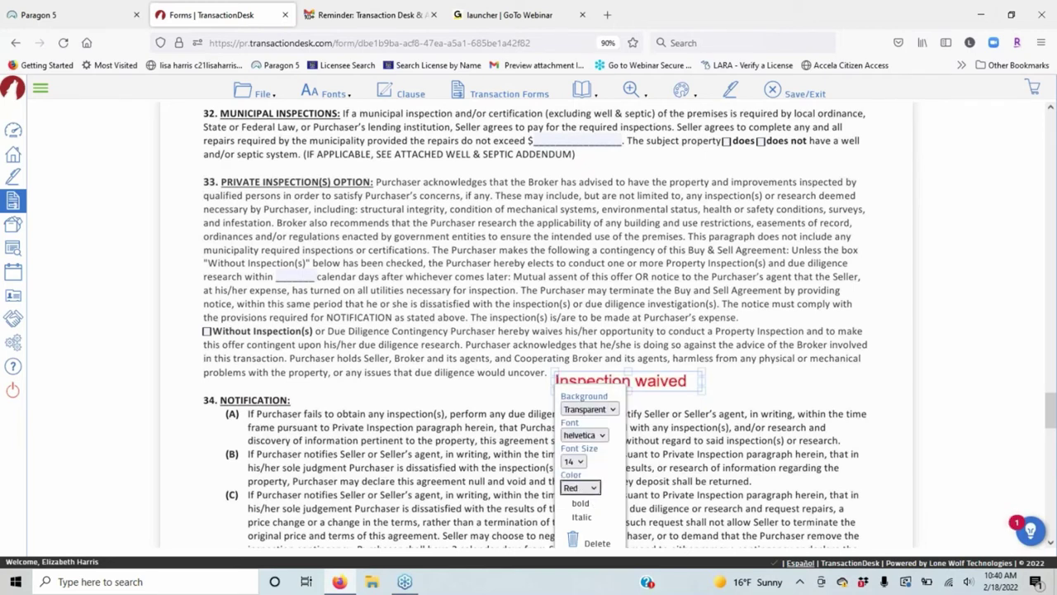
{"action": "left_click", "coordinate": [614, 404]}
{"action": "left_click", "coordinate": [596, 409]}
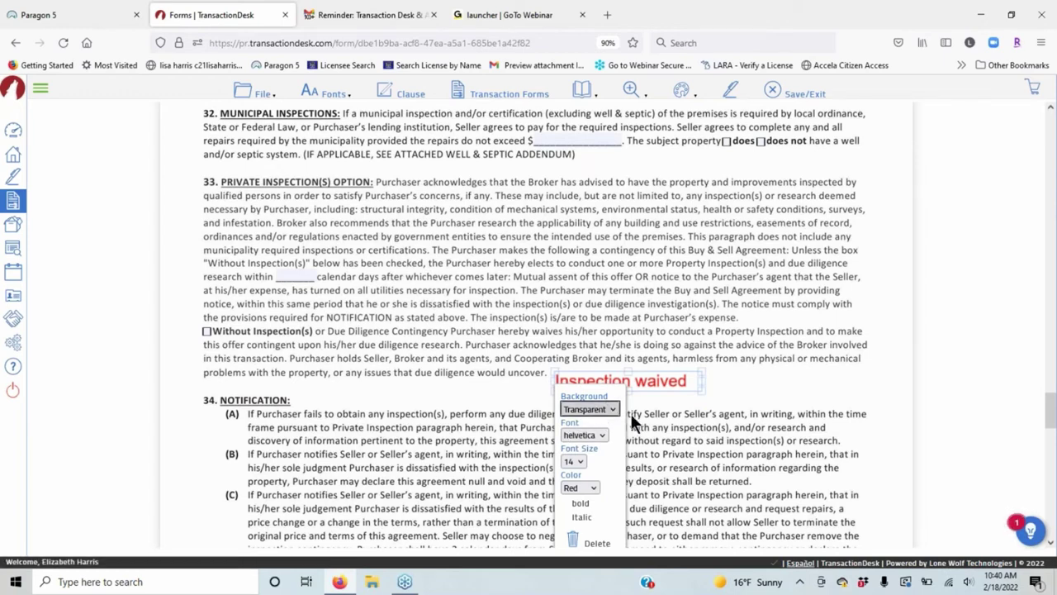
{"action": "left_click", "coordinate": [810, 380]}
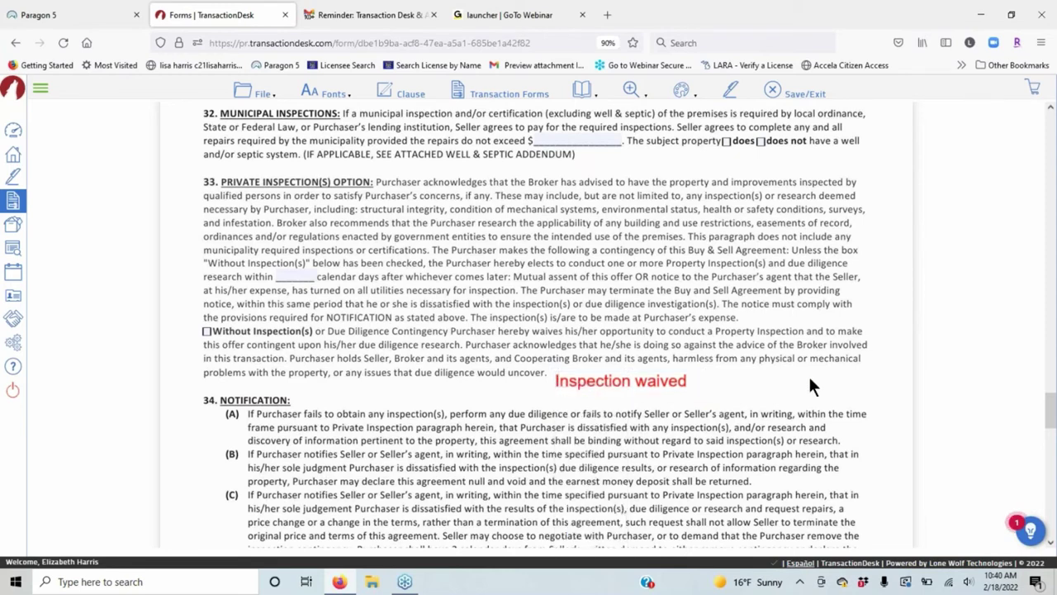
Nudge the 'Inspection waived' note slightly up, then save the agreement and exit to the Forms list.
{"action": "left_click_drag", "start_coordinate": [625, 381], "coordinate": [622, 374]}
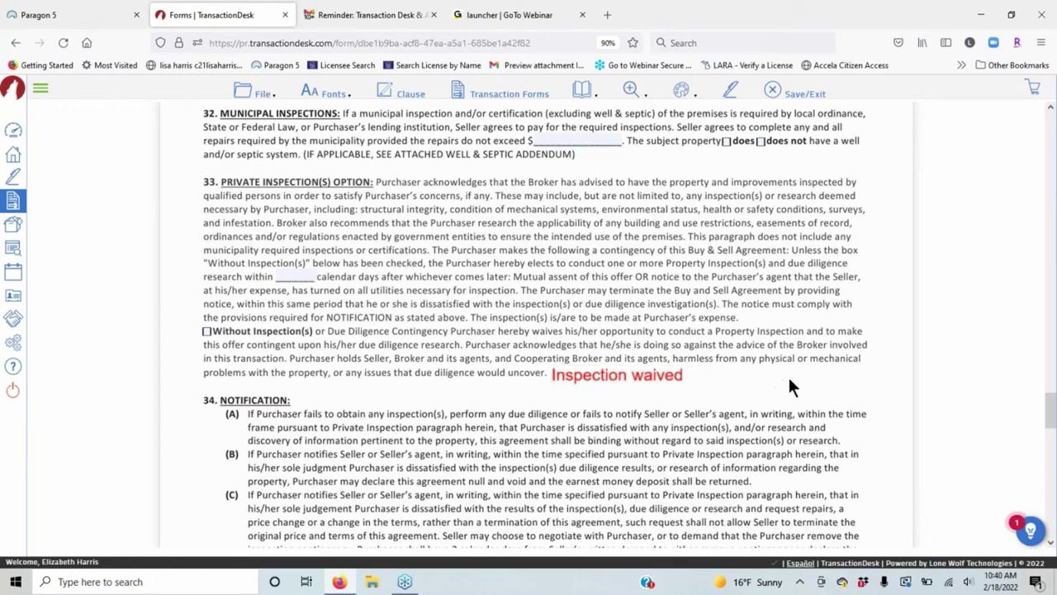
{"action": "left_click", "coordinate": [682, 89]}
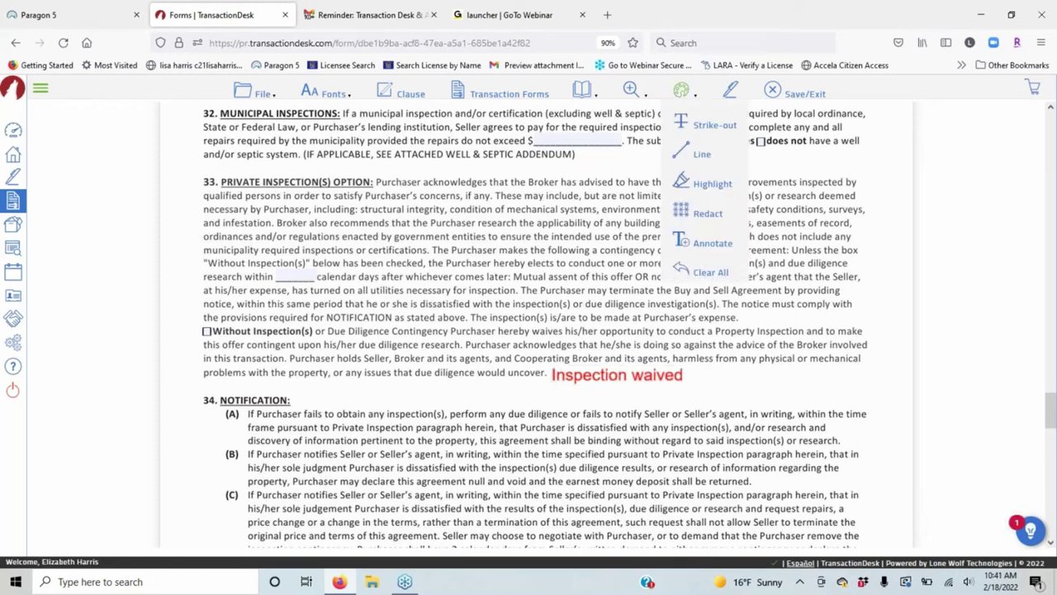
{"action": "mouse_move", "coordinate": [681, 90]}
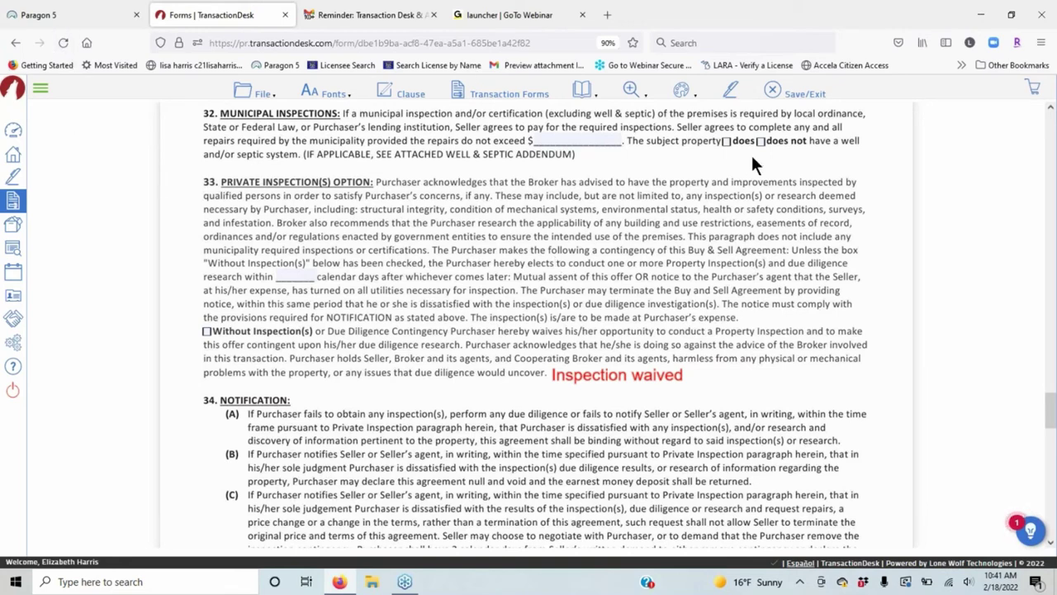
{"action": "left_click", "coordinate": [806, 91]}
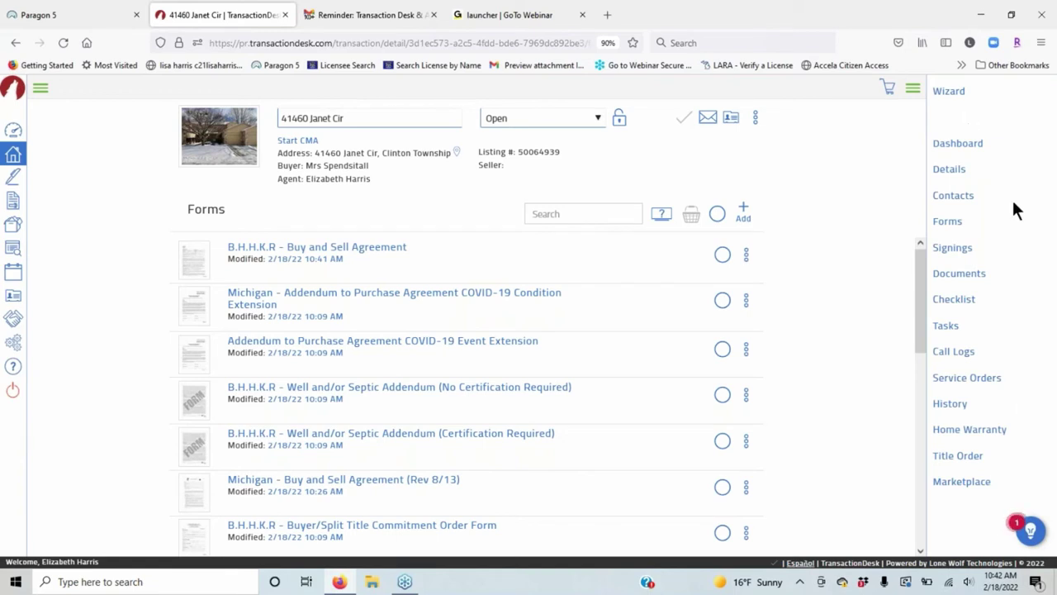
{"action": "left_click", "coordinate": [912, 88]}
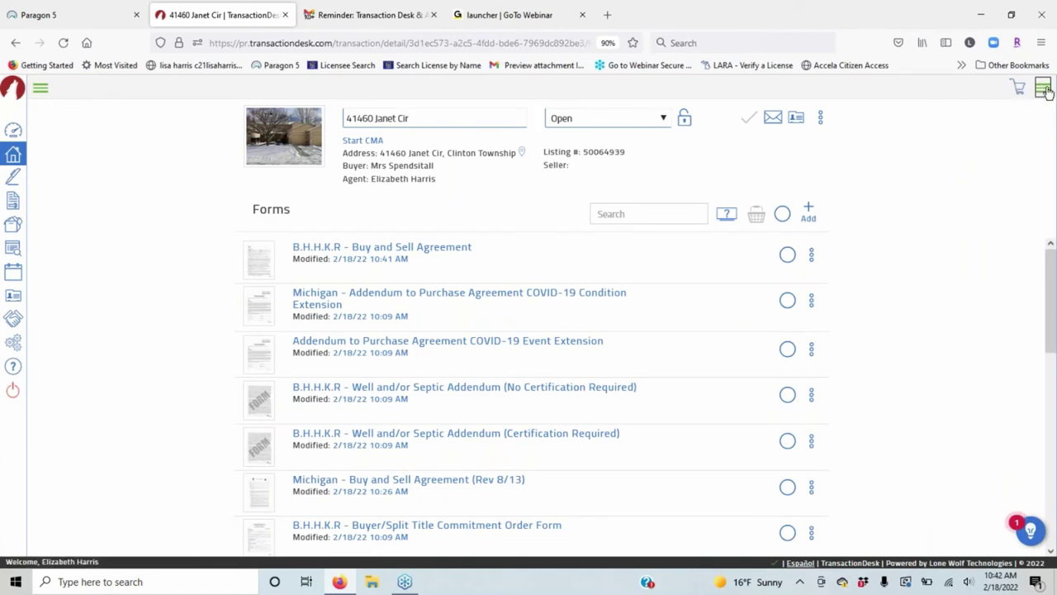
{"action": "left_click", "coordinate": [1044, 89]}
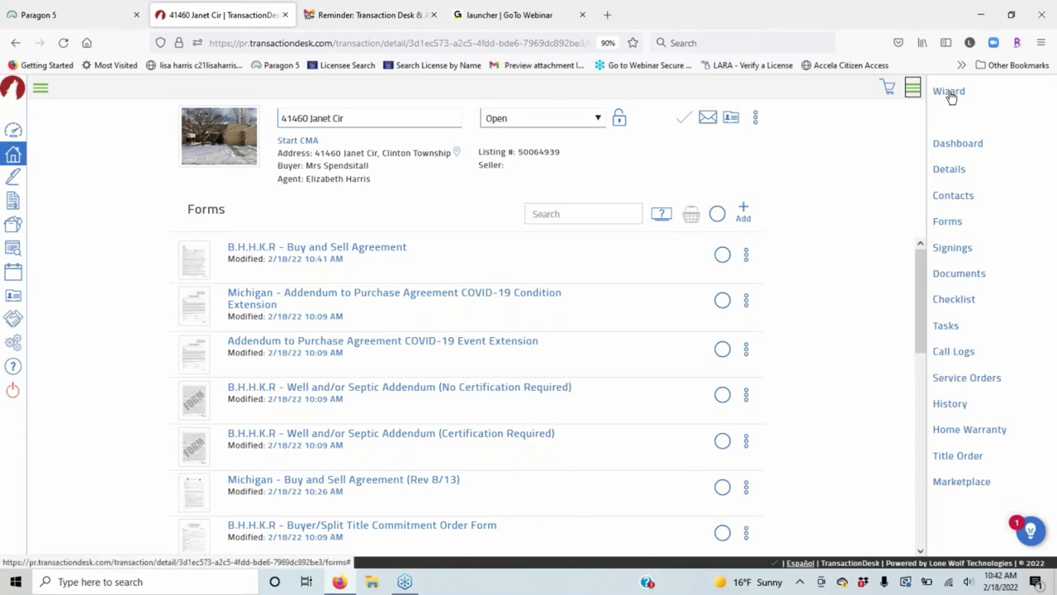
{"action": "left_click", "coordinate": [959, 144]}
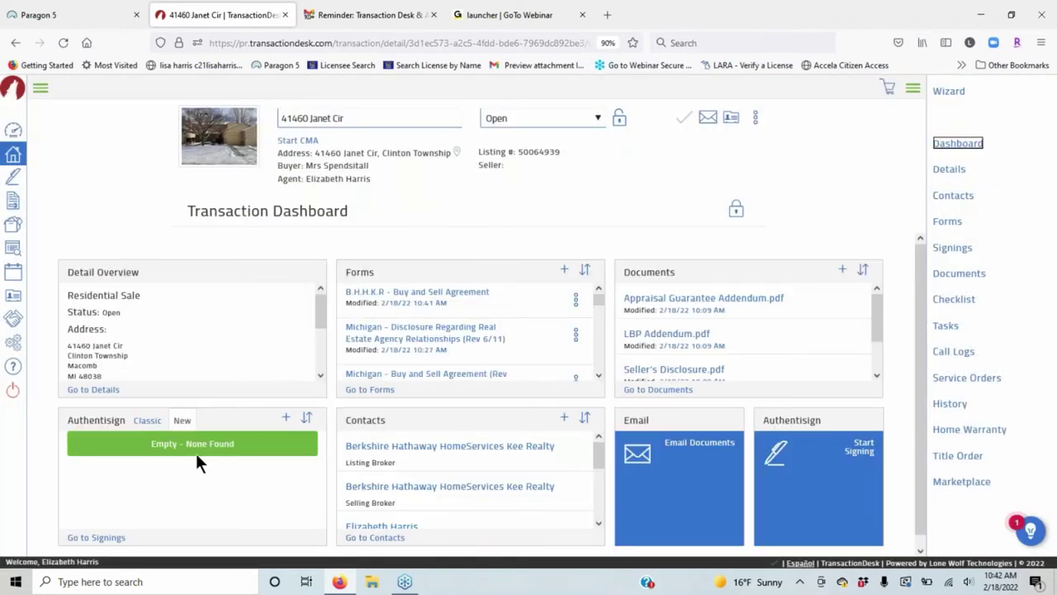
{"action": "left_click", "coordinate": [948, 169]}
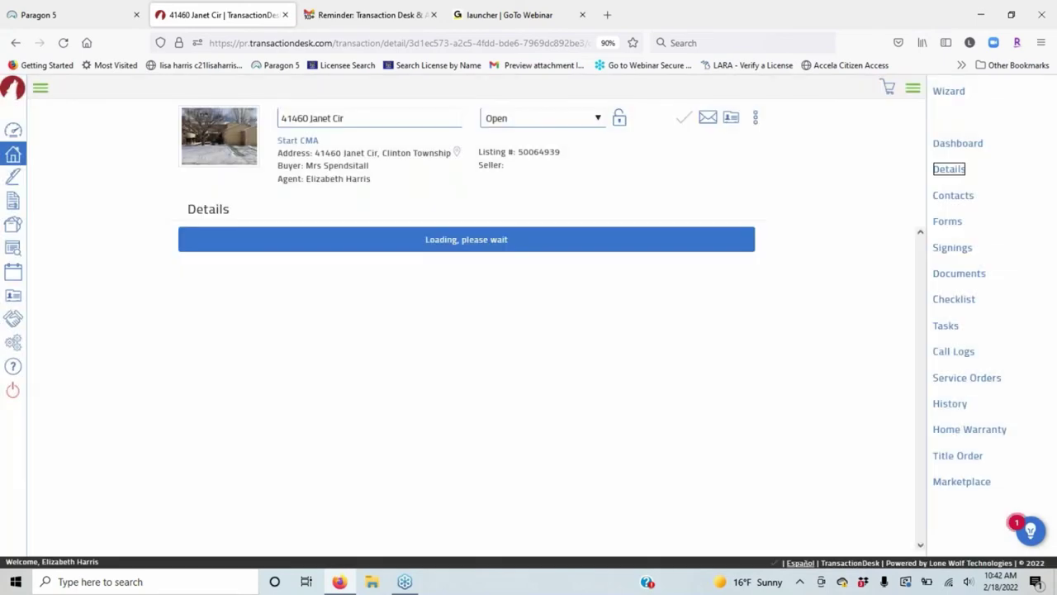
{"action": "left_click", "coordinate": [968, 201]}
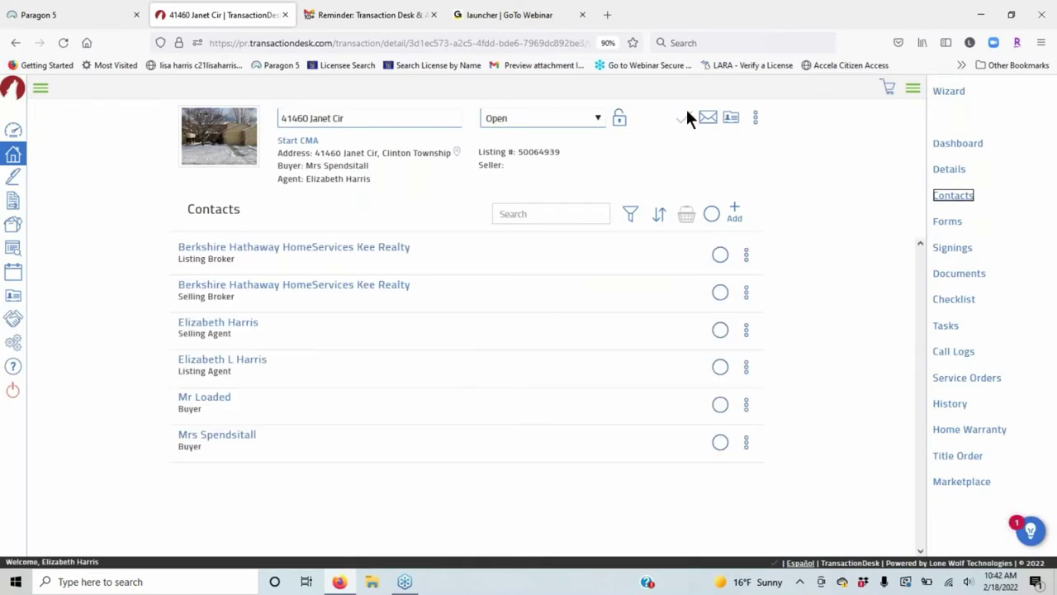
{"action": "left_click", "coordinate": [947, 223]}
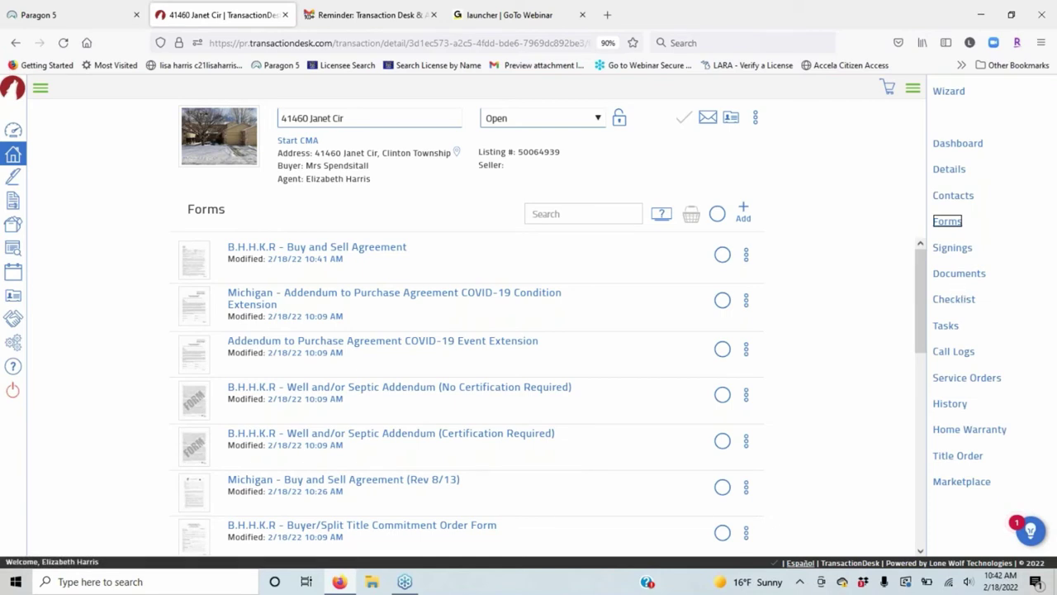
Browse the transaction's documents, checklist, tasks and call logs.
{"action": "left_click", "coordinate": [959, 273]}
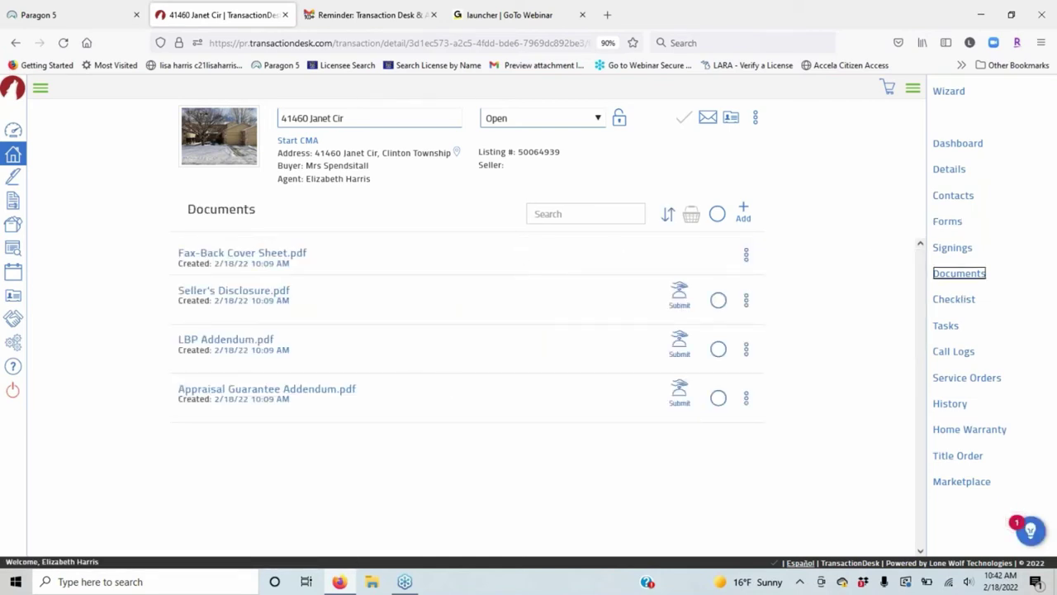
{"action": "left_click", "coordinate": [960, 301]}
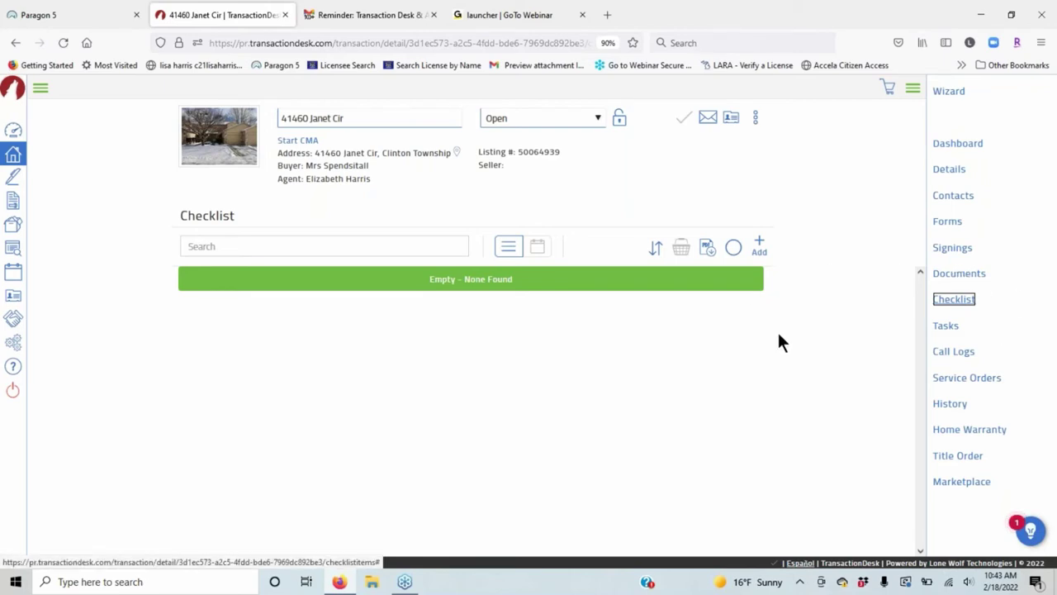
{"action": "left_click", "coordinate": [945, 327]}
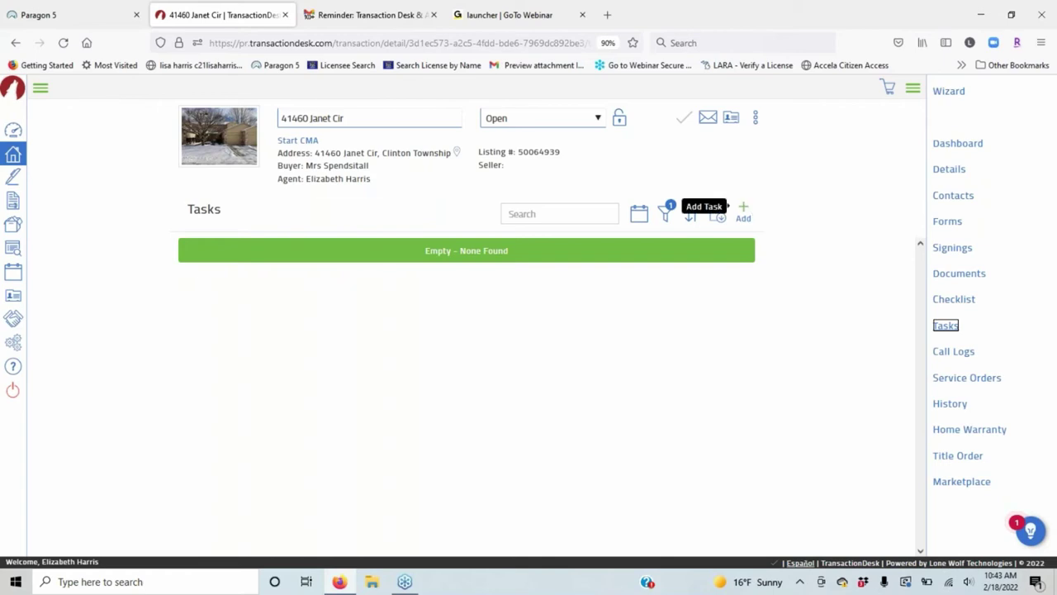
{"action": "left_click", "coordinate": [955, 352]}
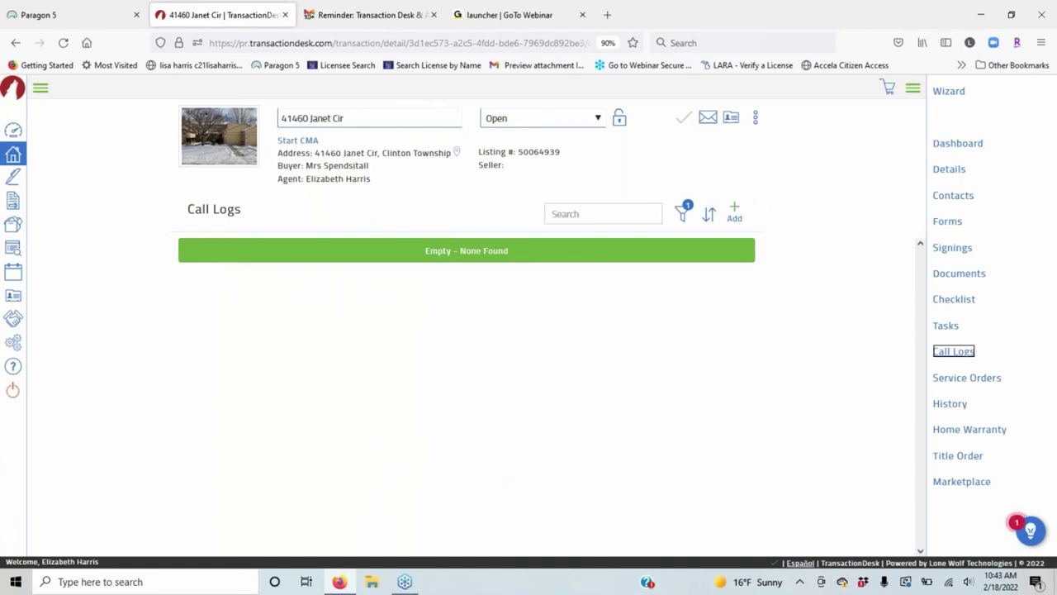
Start a new call log, discard it, and view the empty Service Orders page.
{"action": "left_click", "coordinate": [734, 210]}
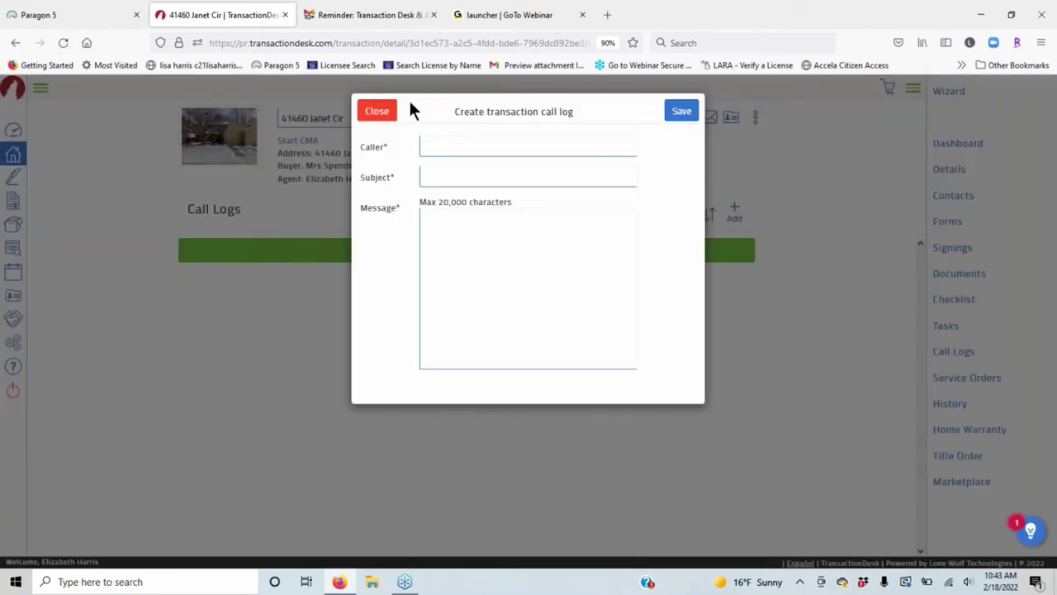
{"action": "left_click", "coordinate": [377, 110]}
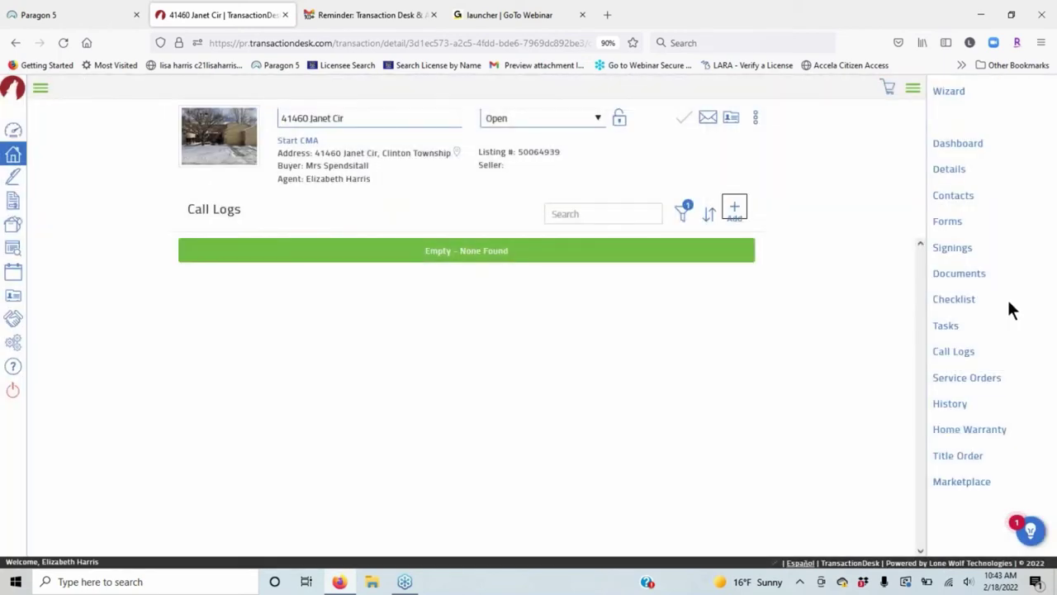
{"action": "left_click", "coordinate": [993, 379]}
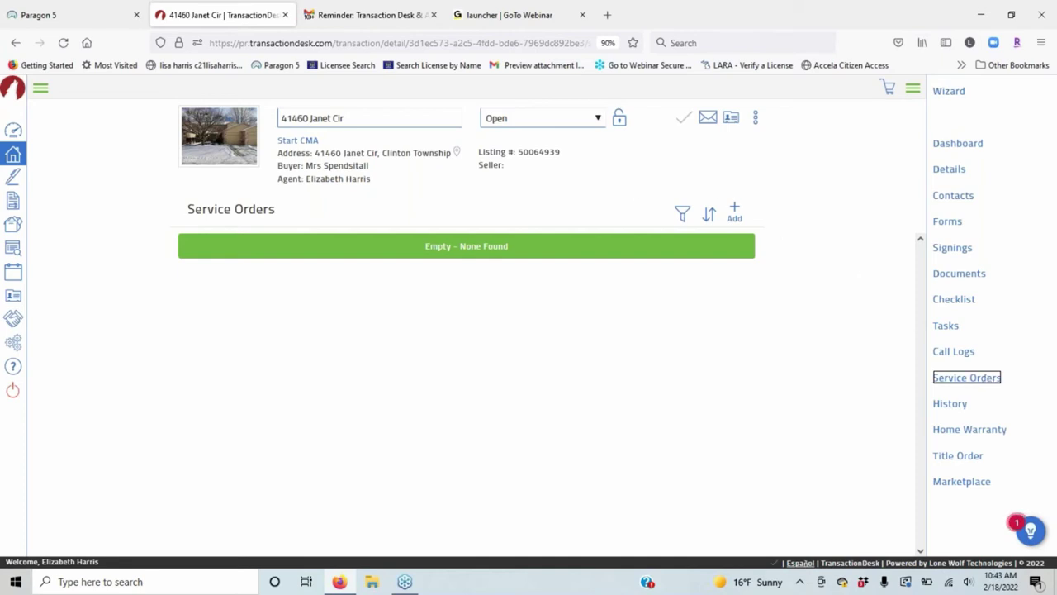
Start a new service order and provider, cancel both unsaved, and view the History log.
{"action": "left_click", "coordinate": [739, 217]}
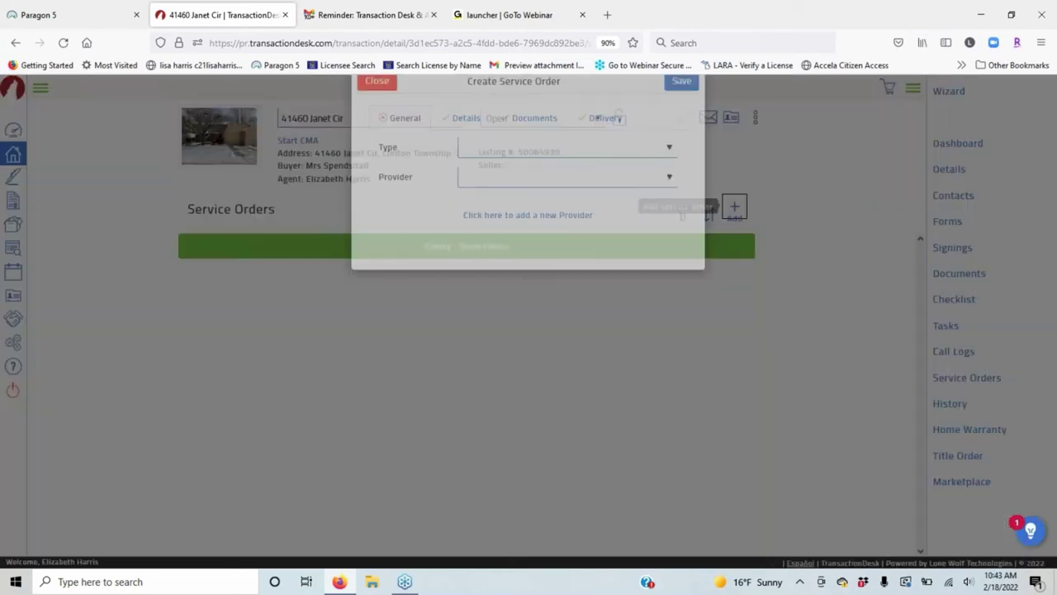
{"action": "left_click", "coordinate": [493, 214]}
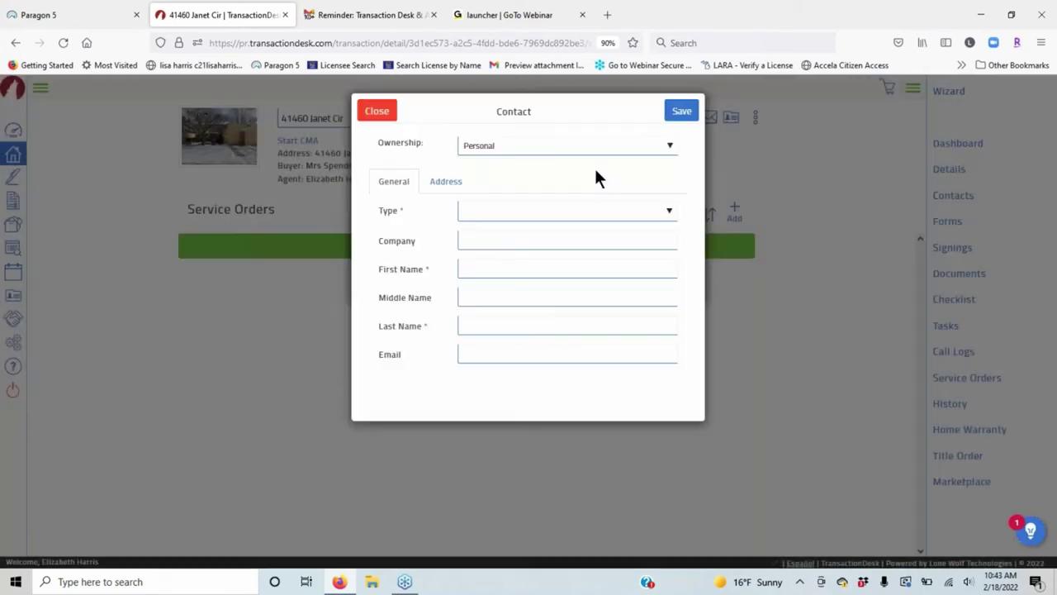
{"action": "left_click", "coordinate": [367, 110]}
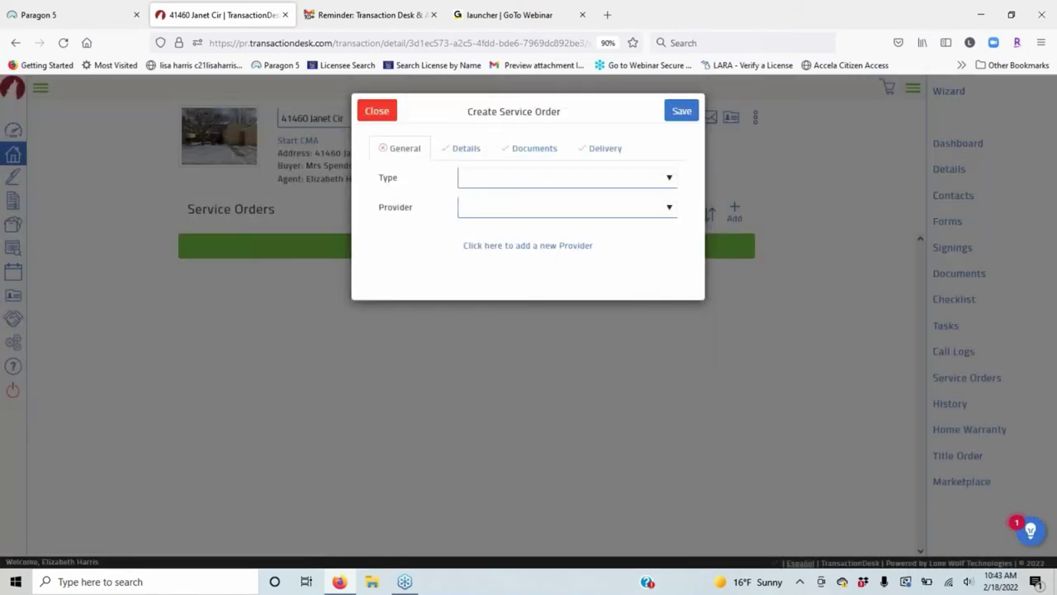
{"action": "left_click", "coordinate": [369, 113]}
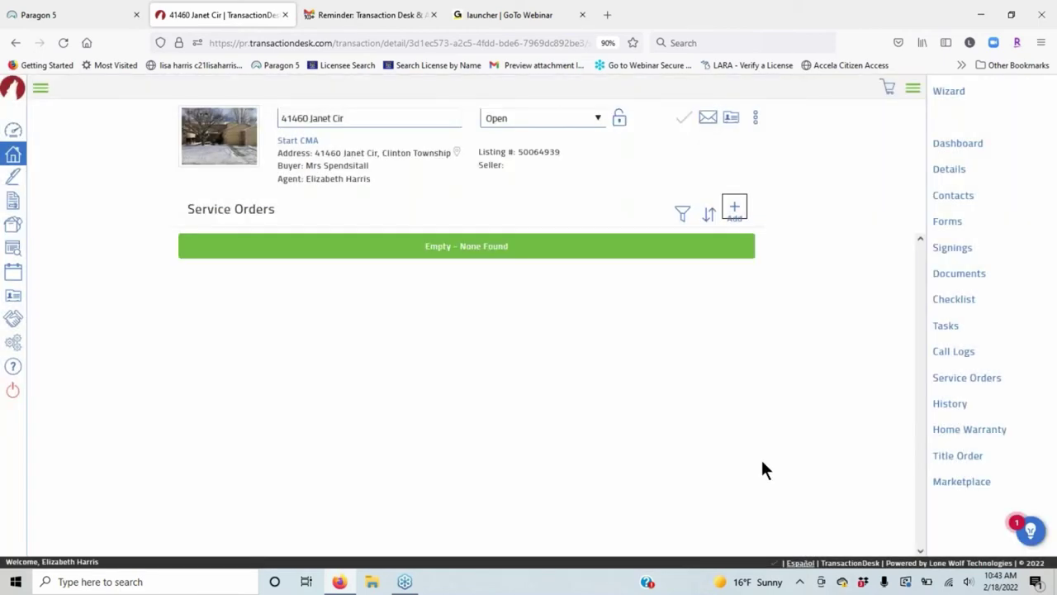
{"action": "left_click", "coordinate": [962, 404]}
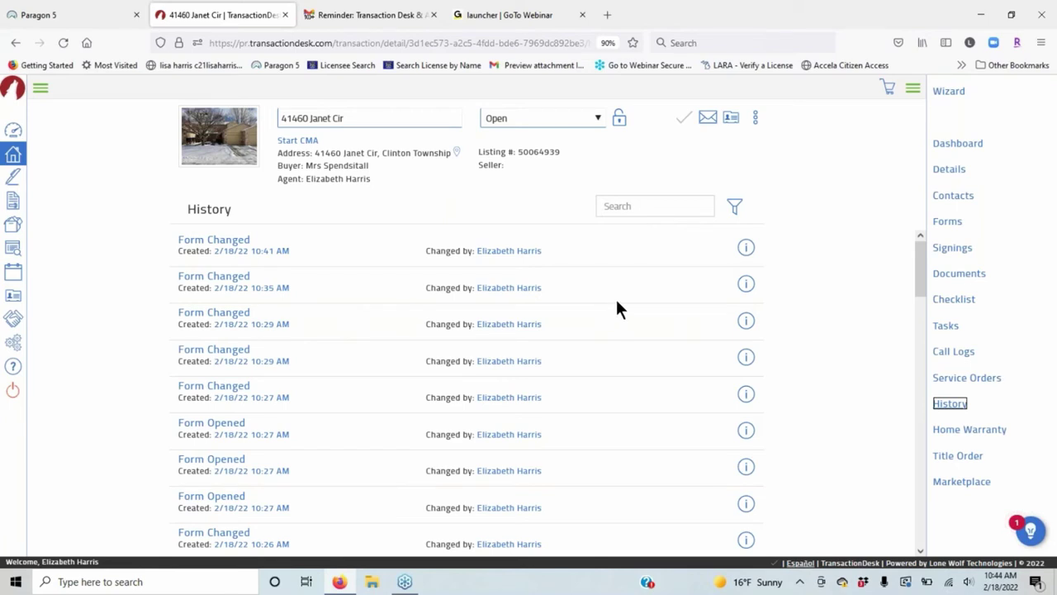
Review the Property Information Updated history entry's details, then open the Request Home Warranty form.
{"action": "scroll", "coordinate": [345, 272], "scroll_direction": "down", "scroll_amount": 15}
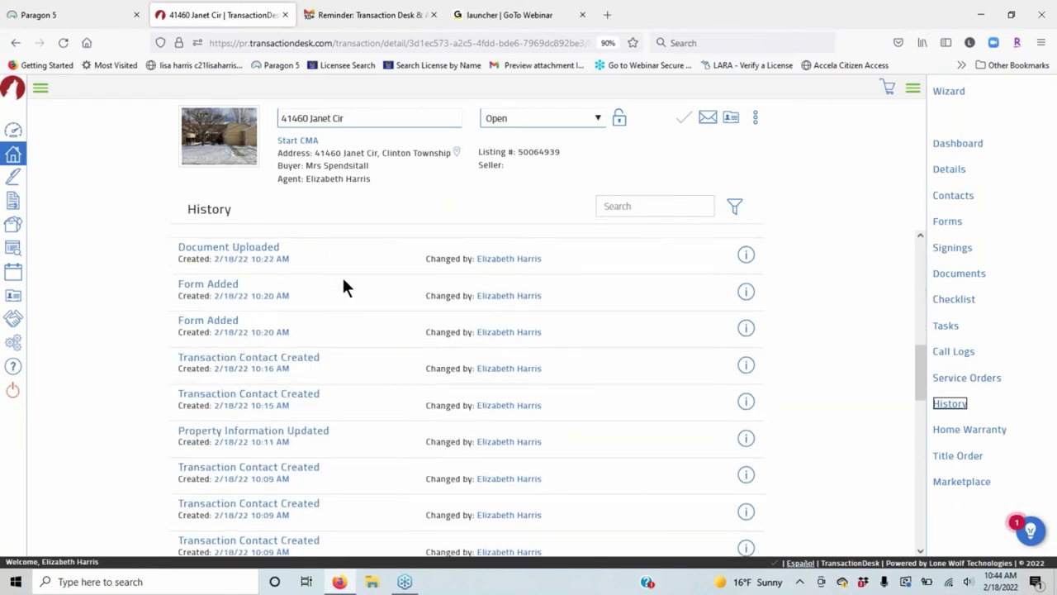
{"action": "scroll", "coordinate": [365, 334], "scroll_direction": "down", "scroll_amount": 3}
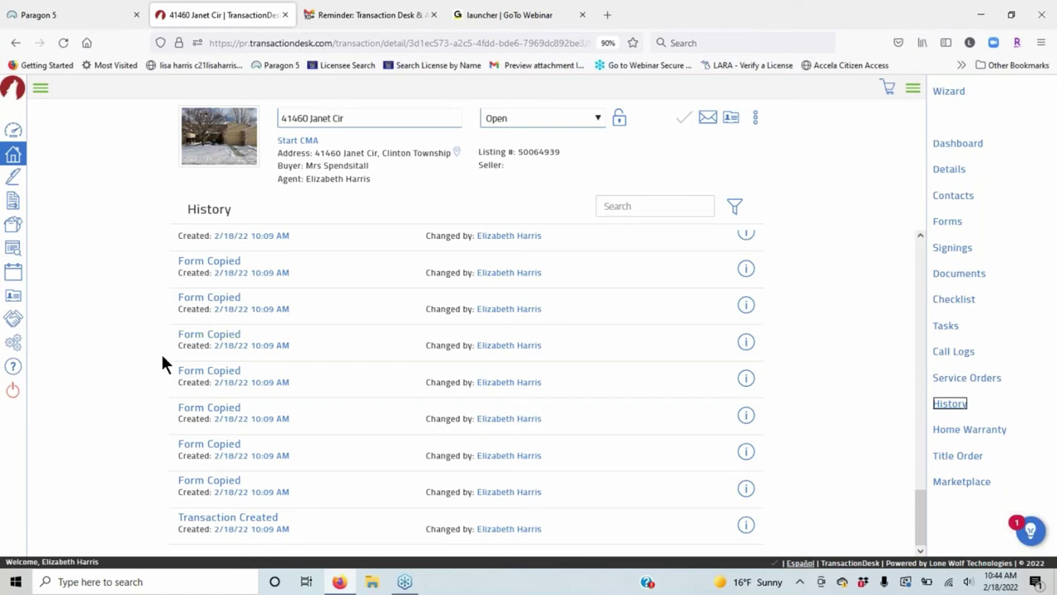
{"action": "scroll", "coordinate": [643, 301], "scroll_direction": "up", "scroll_amount": 1}
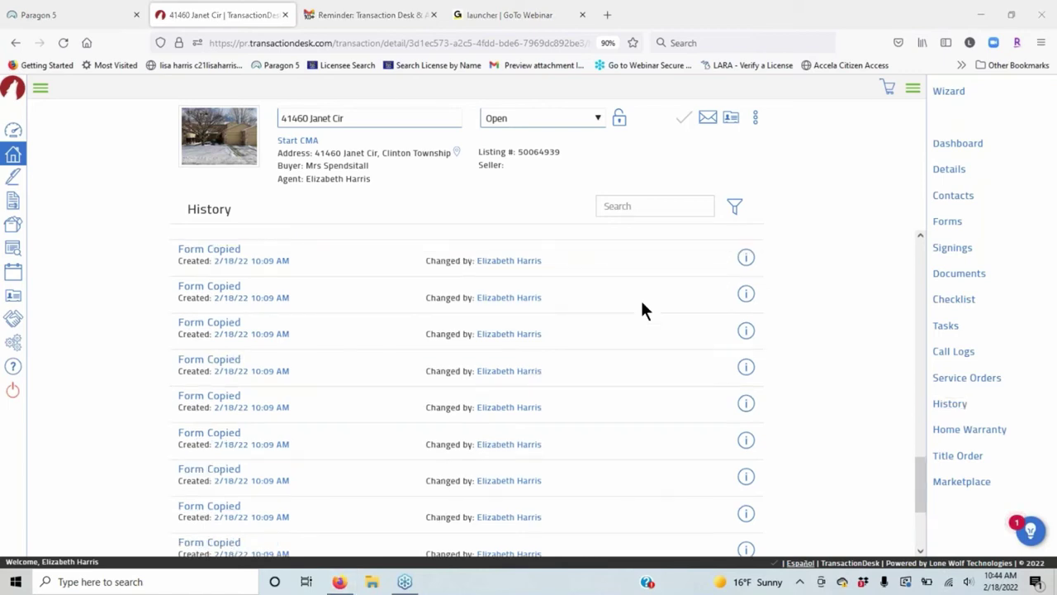
{"action": "scroll", "coordinate": [643, 310], "scroll_direction": "up", "scroll_amount": 3}
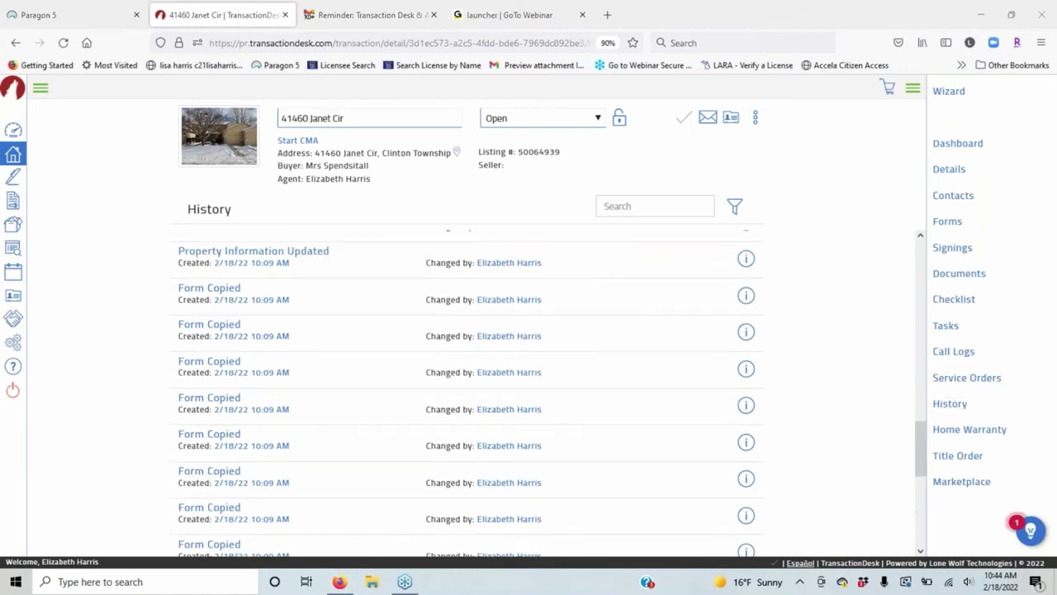
{"action": "left_click", "coordinate": [748, 331]}
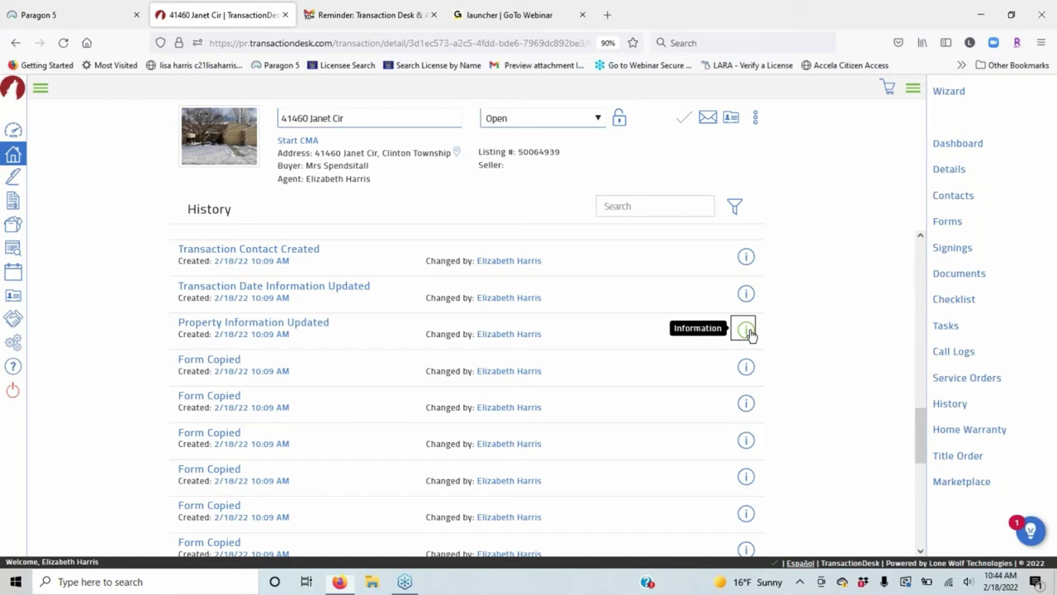
{"action": "left_click", "coordinate": [746, 331]}
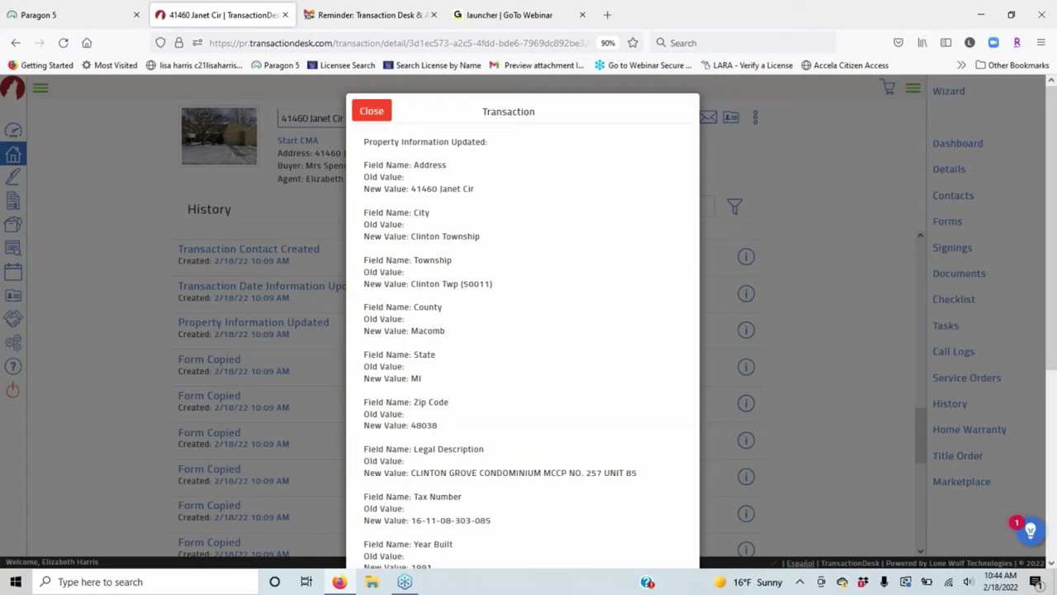
{"action": "left_click", "coordinate": [372, 111]}
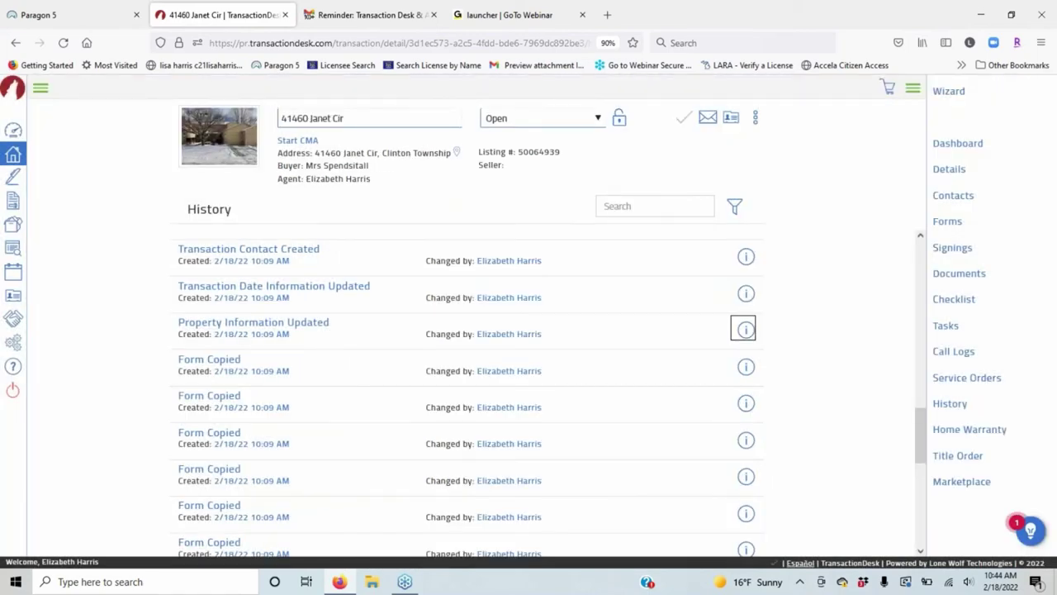
{"action": "left_click", "coordinate": [969, 430]}
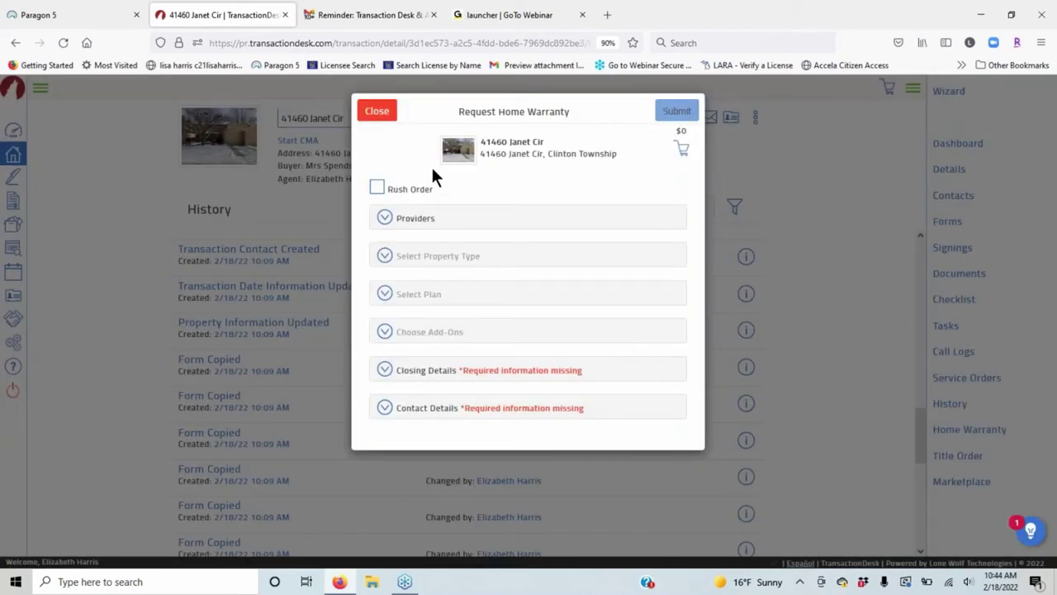
Cancel the home warranty request and switch to the transaction's Title Orders.
{"action": "left_click", "coordinate": [378, 112]}
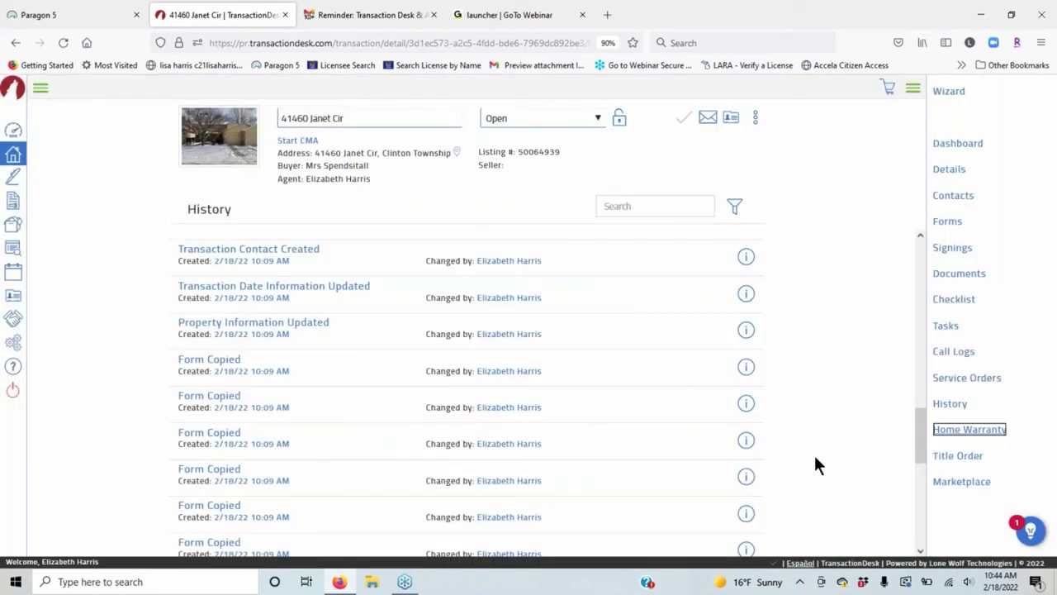
{"action": "key", "text": "Tab"}
{"action": "key", "text": "Return"}
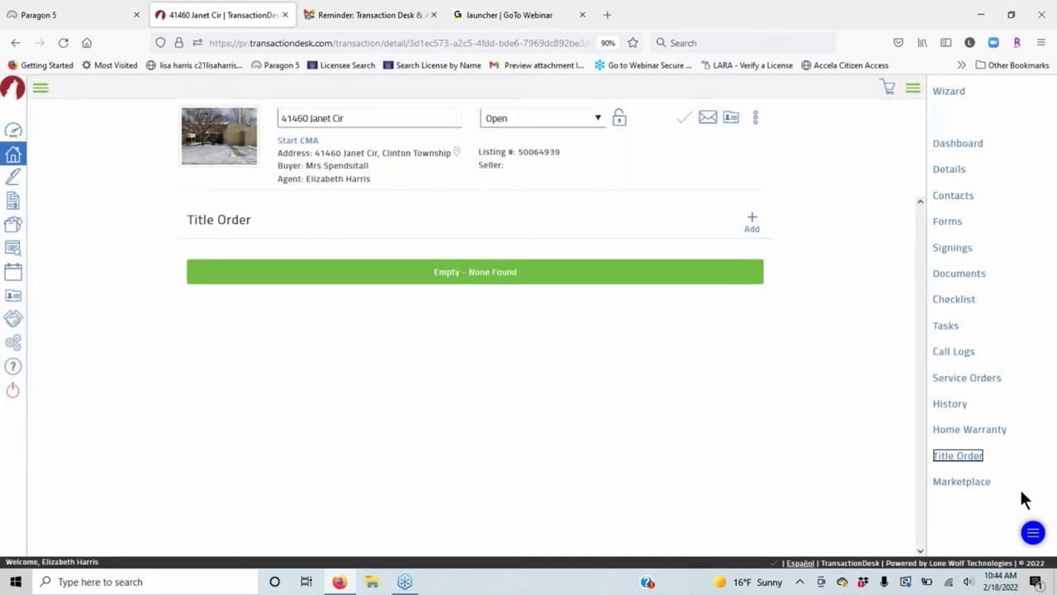
Browse the Marketplace, then return via the Dashboard to the transaction's Forms list.
{"action": "left_click", "coordinate": [970, 483]}
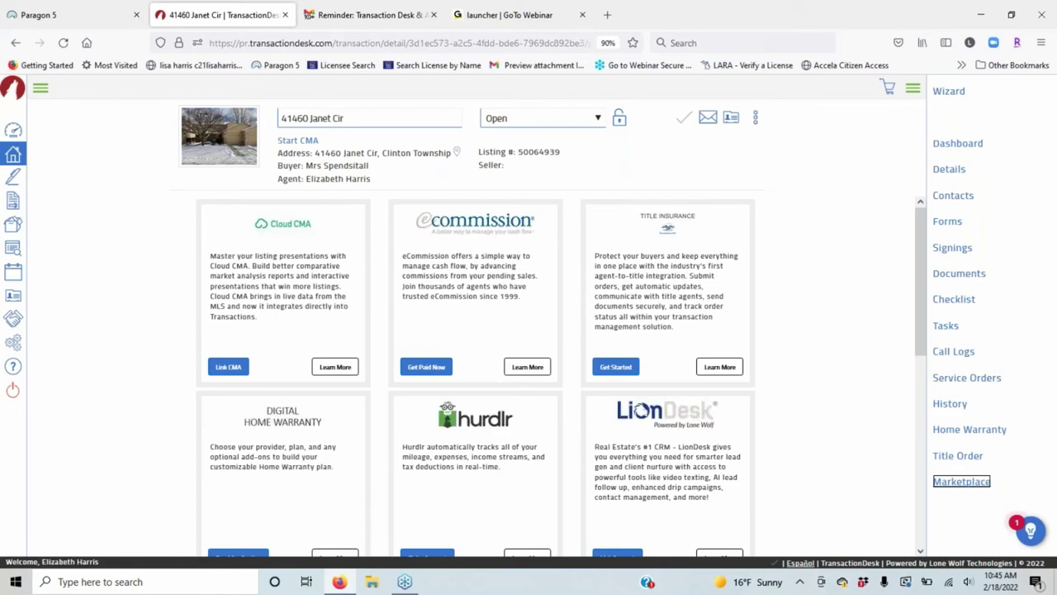
{"action": "scroll", "coordinate": [477, 318], "scroll_direction": "down", "scroll_amount": 5}
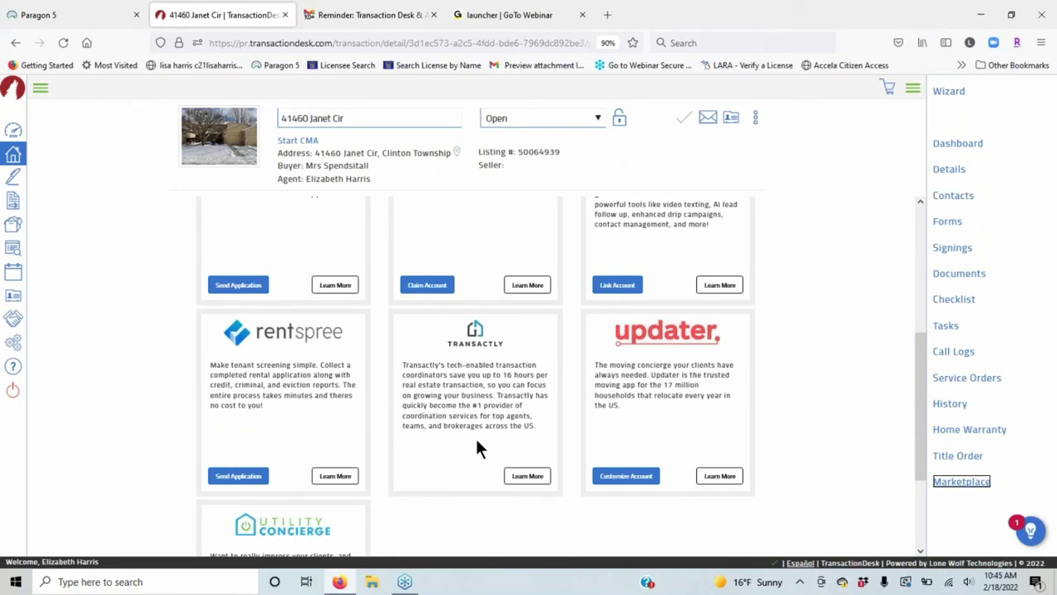
{"action": "scroll", "coordinate": [477, 440], "scroll_direction": "up", "scroll_amount": 3}
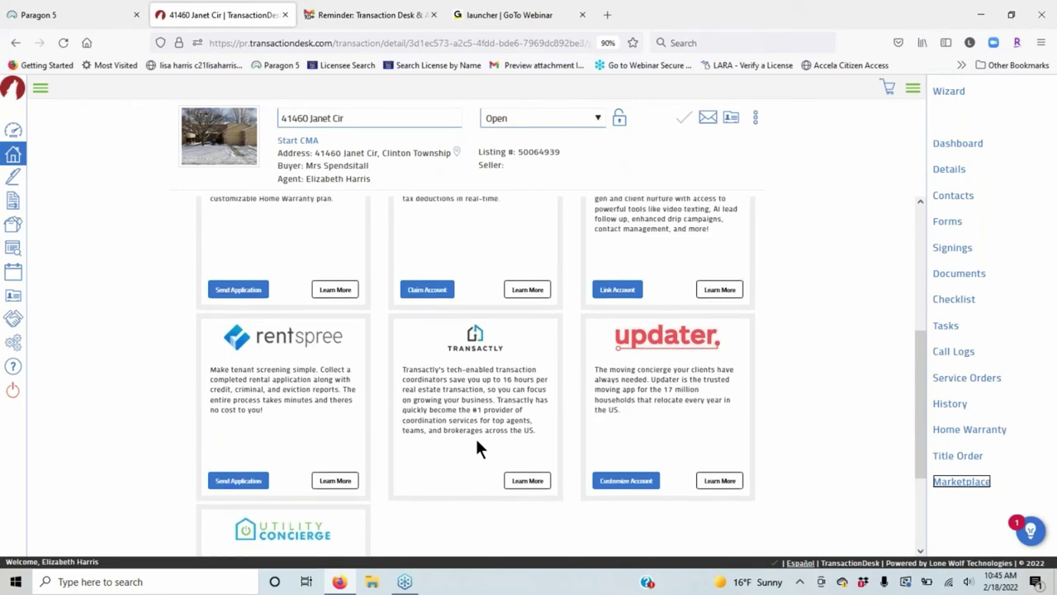
{"action": "scroll", "coordinate": [477, 447], "scroll_direction": "up", "scroll_amount": 3}
{"action": "scroll", "coordinate": [777, 379], "scroll_direction": "down", "scroll_amount": 9}
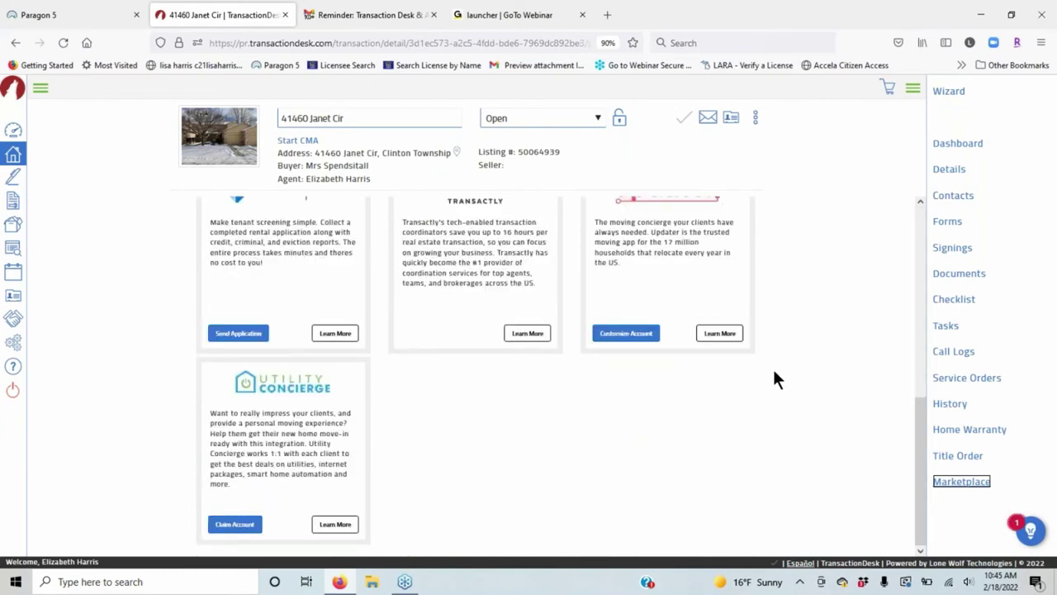
{"action": "scroll", "coordinate": [776, 378], "scroll_direction": "up", "scroll_amount": 5}
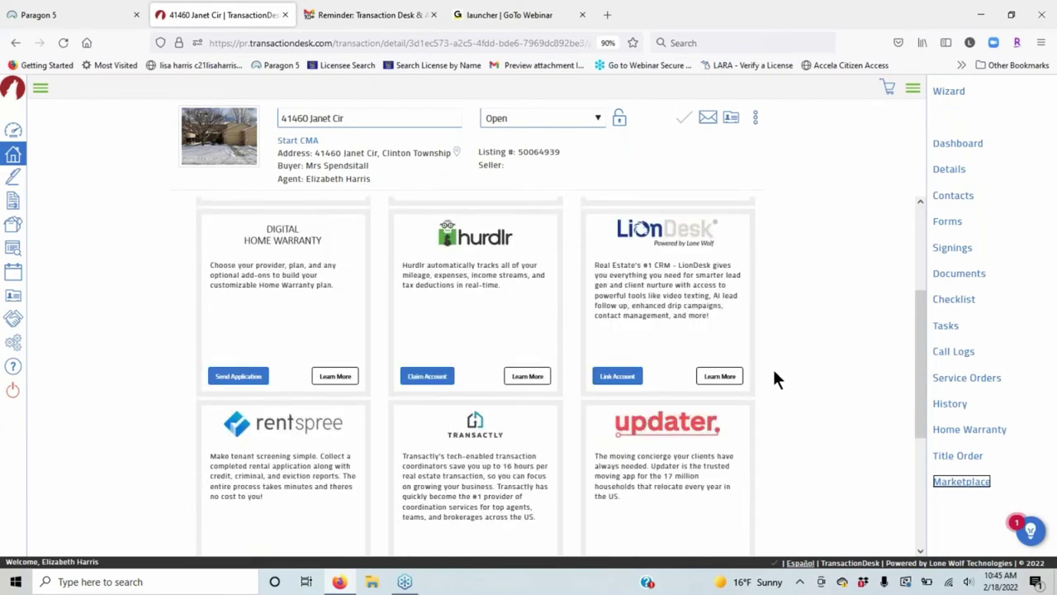
{"action": "scroll", "coordinate": [774, 378], "scroll_direction": "up", "scroll_amount": 4}
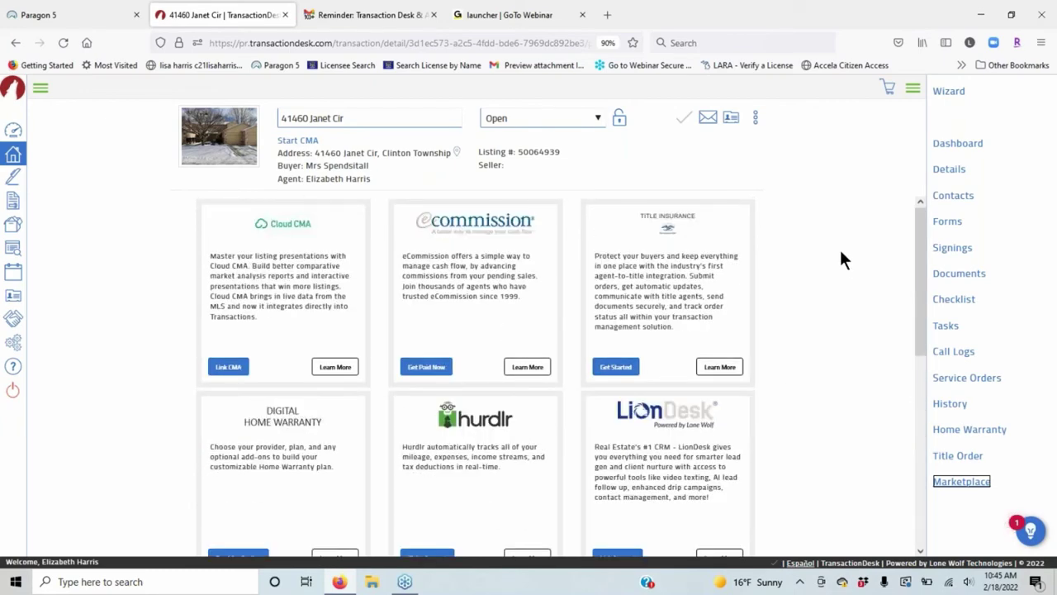
{"action": "left_click", "coordinate": [972, 146]}
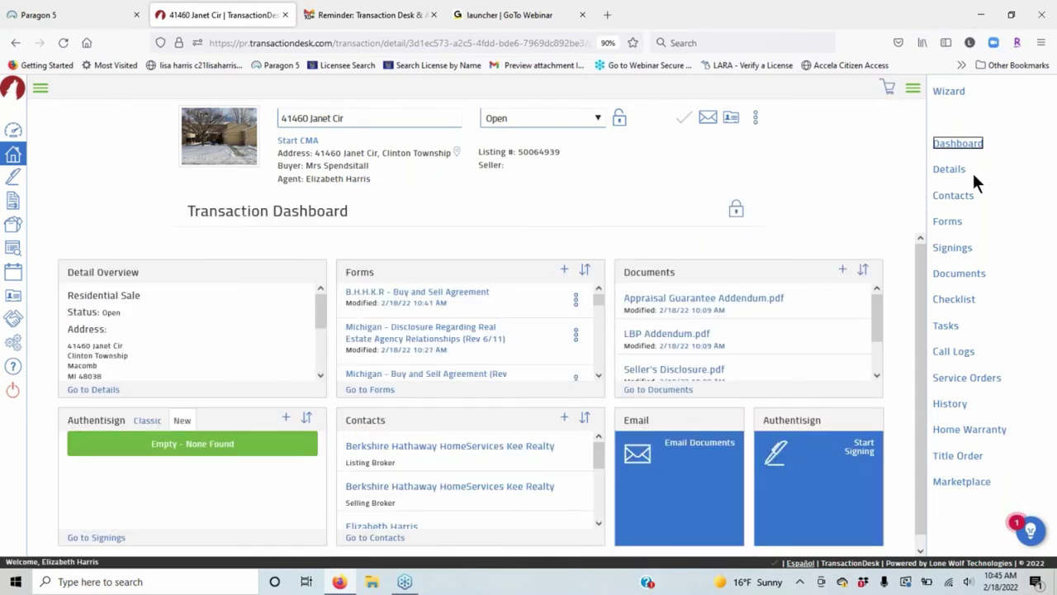
{"action": "left_click", "coordinate": [946, 221]}
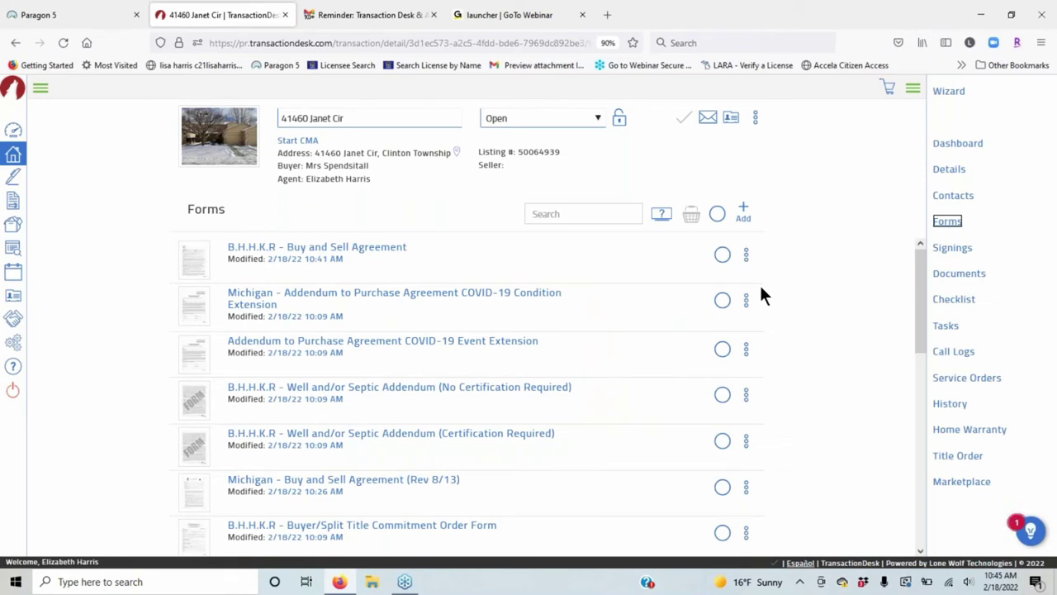
Choose Slice/Markup from the B.H.H.K.R Buy and Sell Agreement's action menu.
{"action": "left_click", "coordinate": [747, 256]}
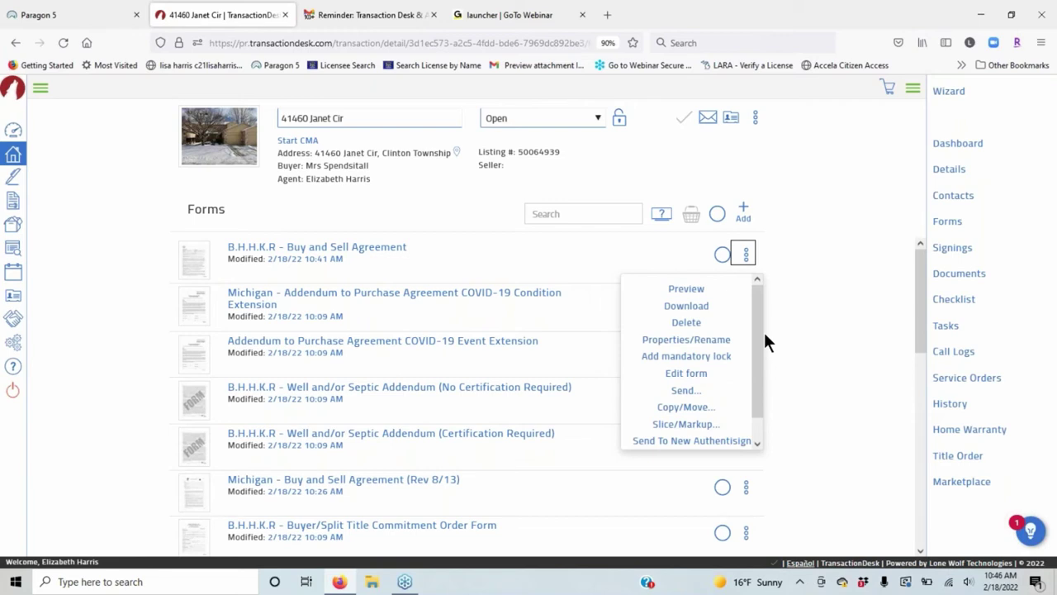
{"action": "left_click_drag", "start_coordinate": [757, 334], "coordinate": [755, 380]}
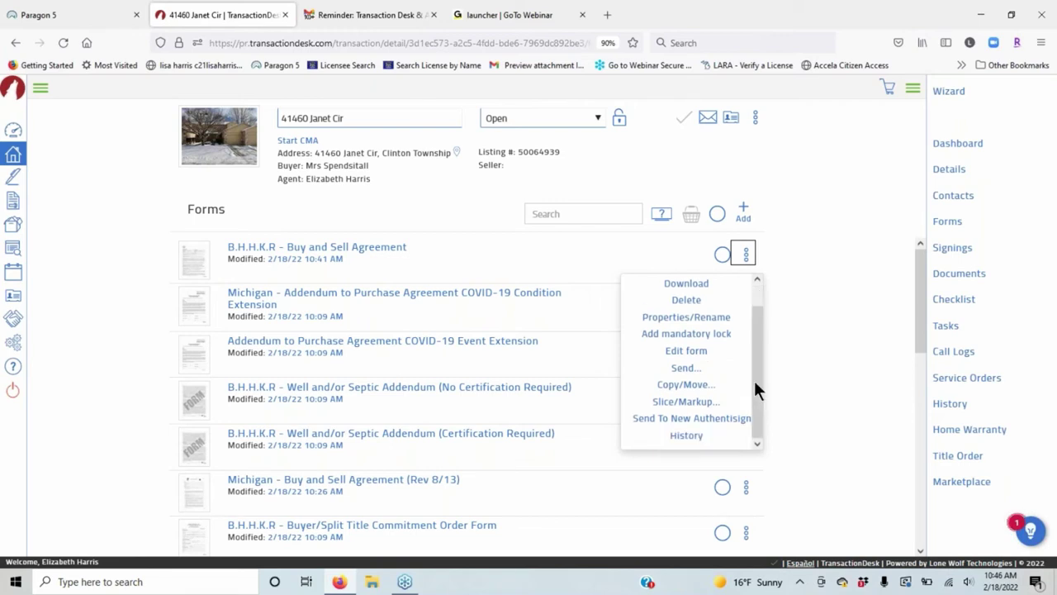
{"action": "left_click", "coordinate": [686, 402]}
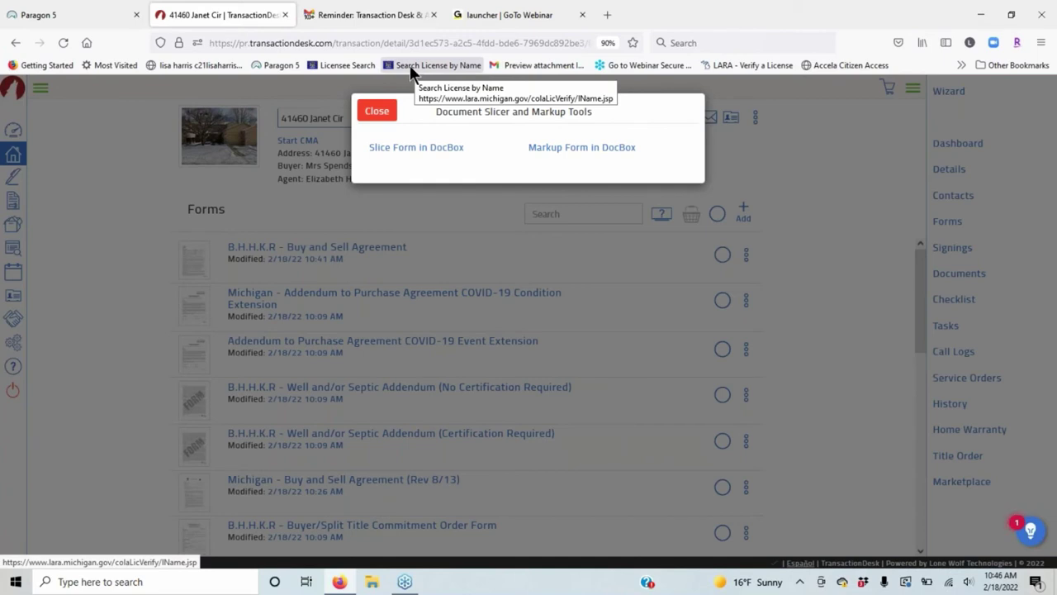
Open the agreement in Document Slicer and delete pages 2–5.
{"action": "left_click", "coordinate": [433, 150]}
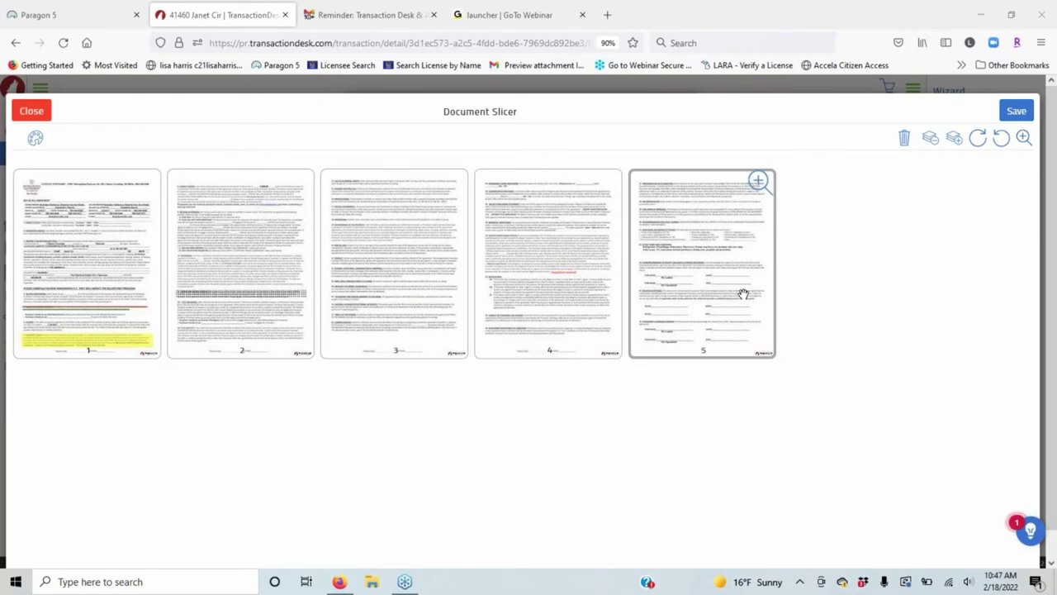
{"action": "left_click", "coordinate": [731, 276]}
{"action": "left_click", "coordinate": [537, 234], "text": "ctrl"}
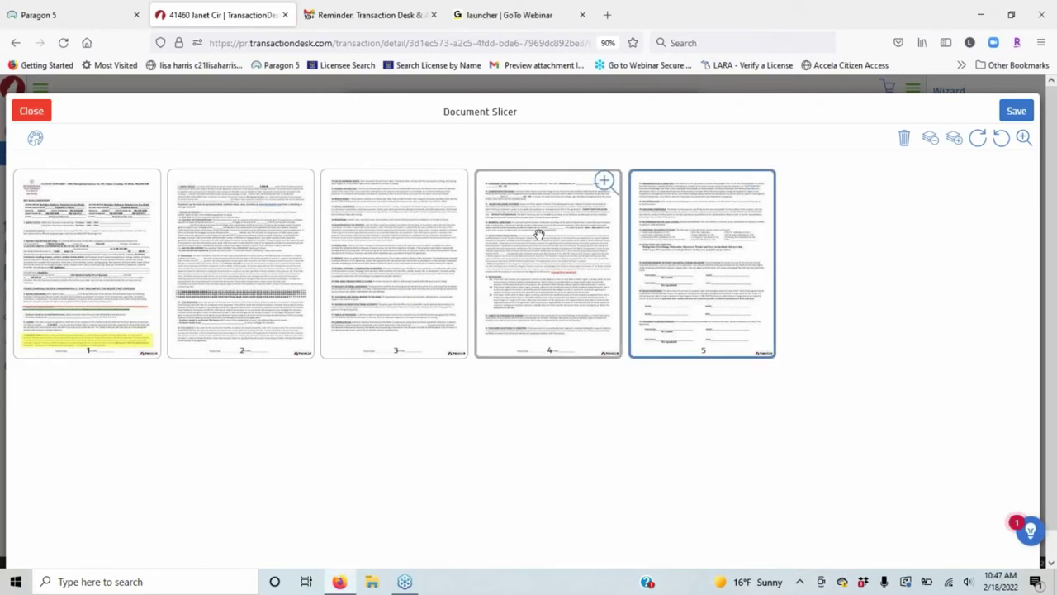
{"action": "left_click", "coordinate": [400, 239], "text": "ctrl"}
{"action": "left_click", "coordinate": [260, 241], "text": "ctrl"}
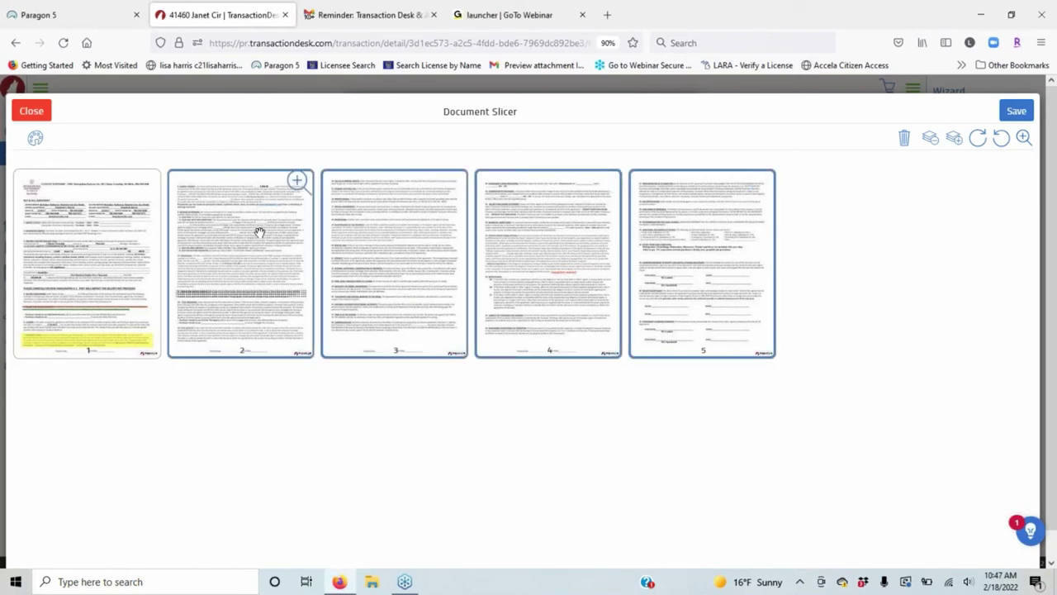
{"action": "left_click", "coordinate": [906, 141]}
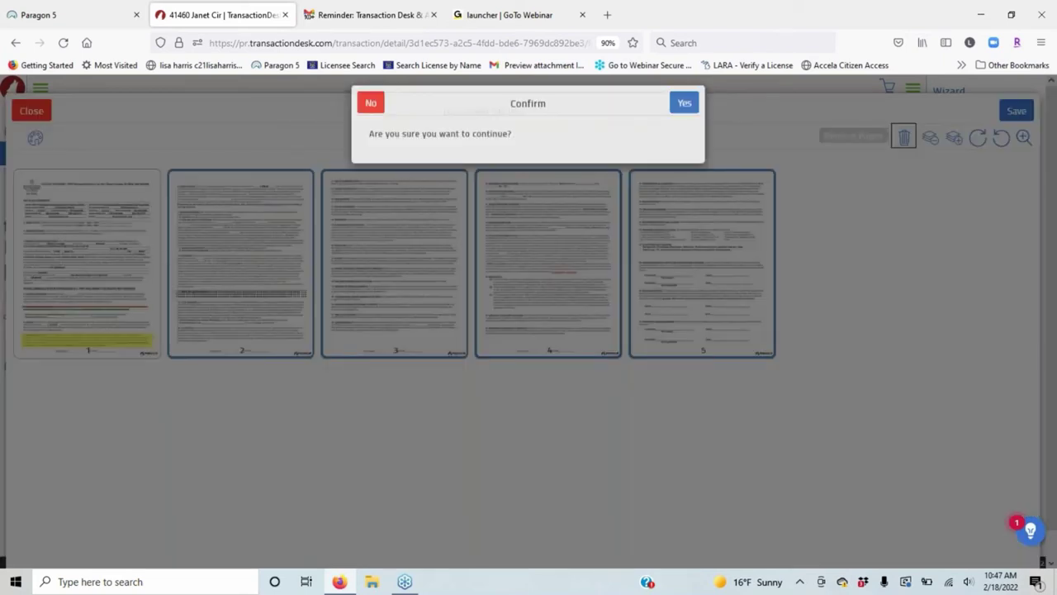
{"action": "left_click", "coordinate": [685, 112]}
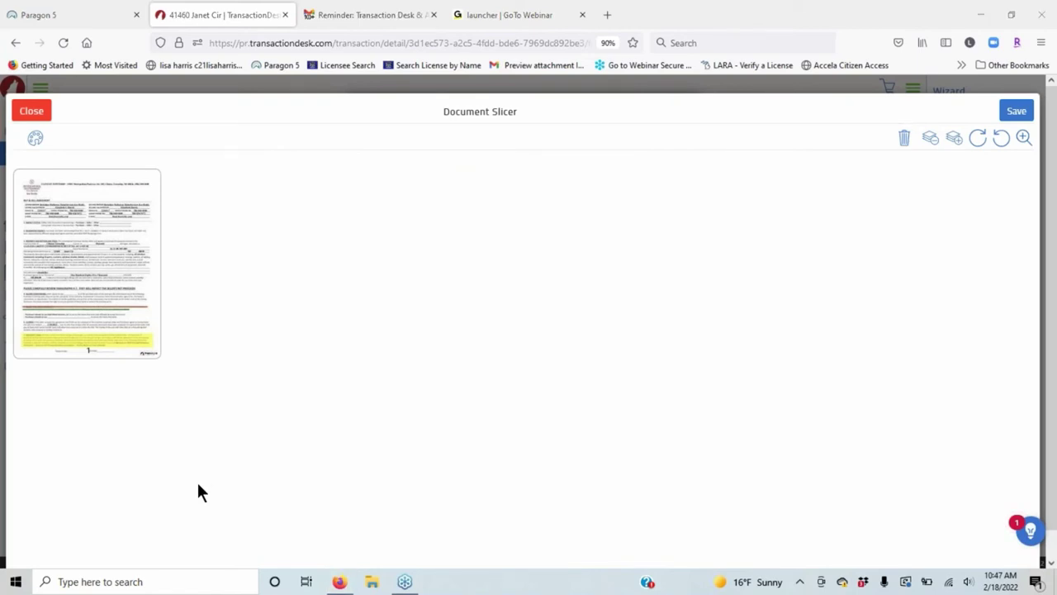
Preview the remaining page 1, then bring up the Save Document options.
{"action": "left_click", "coordinate": [146, 179]}
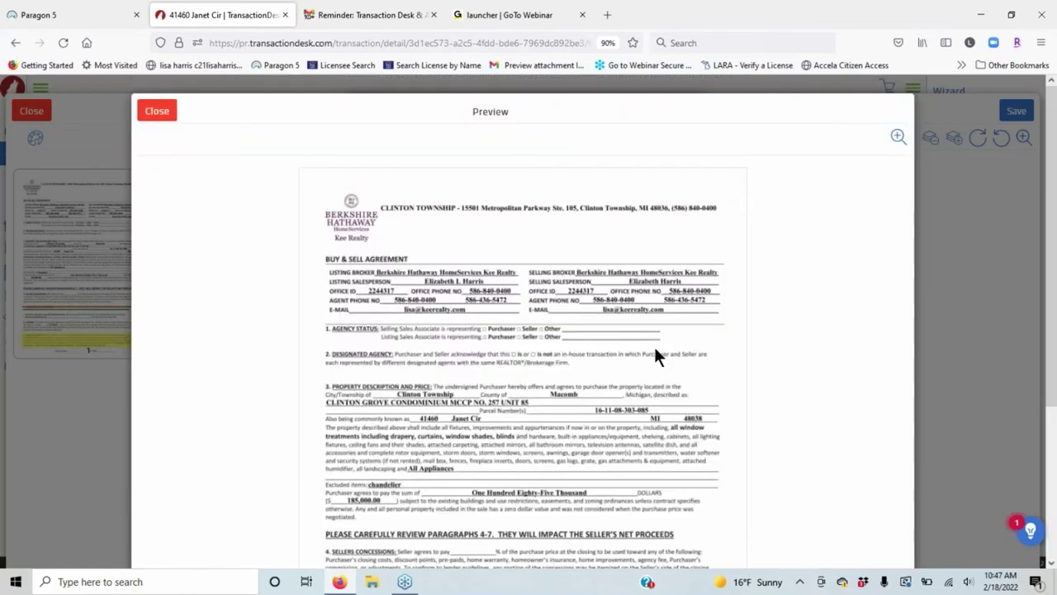
{"action": "scroll", "coordinate": [657, 355], "scroll_direction": "down", "scroll_amount": 3}
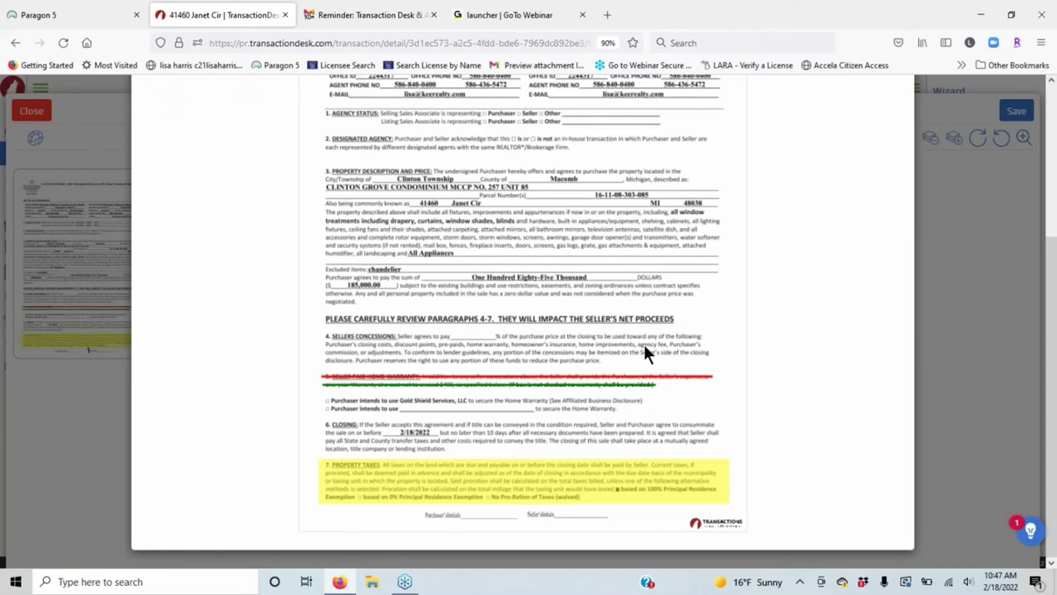
{"action": "scroll", "coordinate": [645, 347], "scroll_direction": "up", "scroll_amount": 3}
{"action": "left_click", "coordinate": [157, 111]}
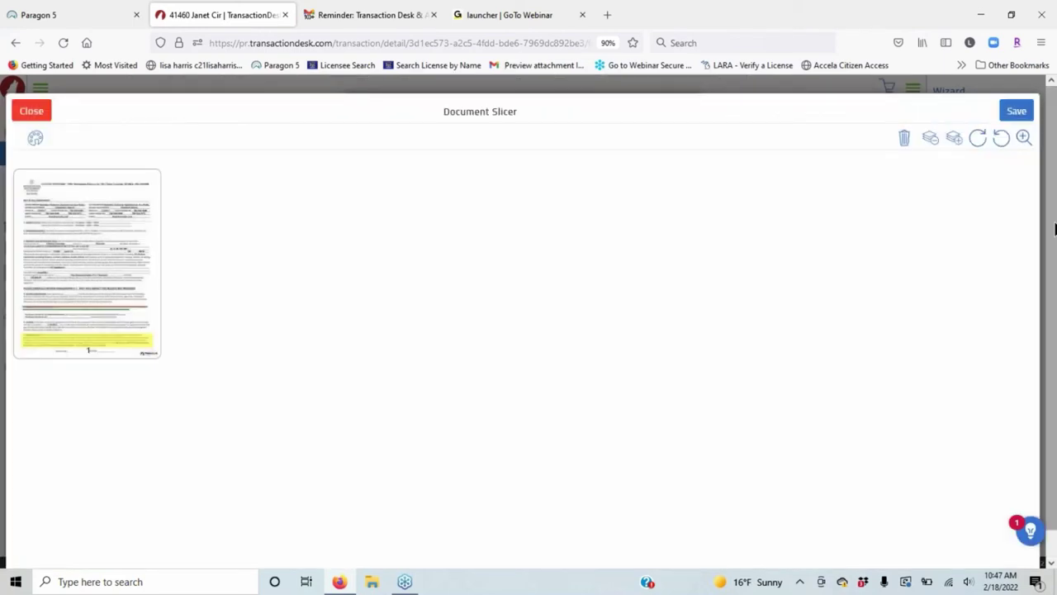
{"action": "left_click", "coordinate": [1017, 111]}
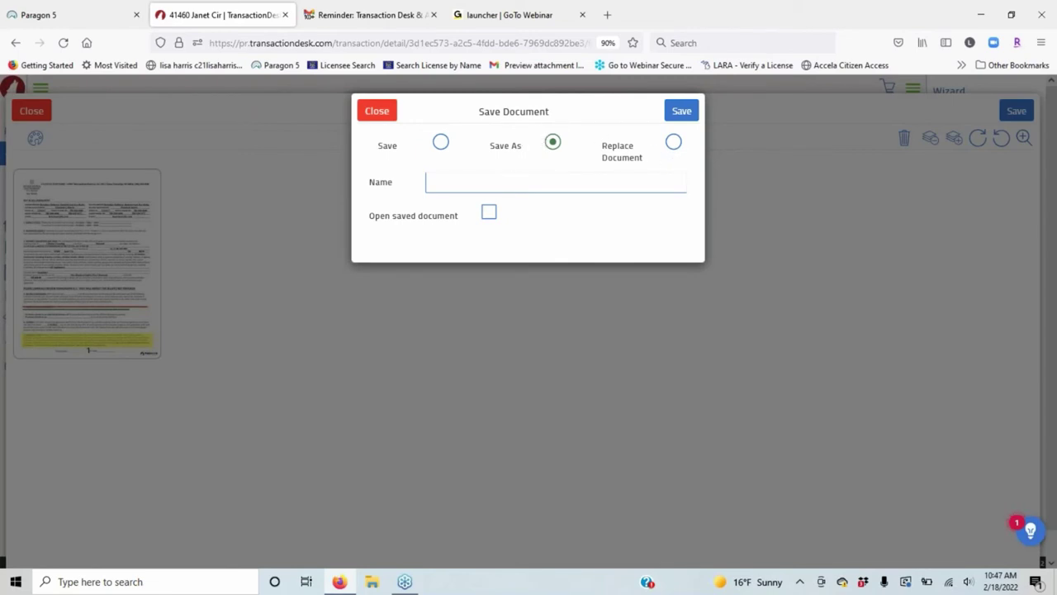
Save the single page as a new document named 'PA Page 1'.
{"action": "left_click", "coordinate": [494, 182]}
{"action": "type", "text": "P"}
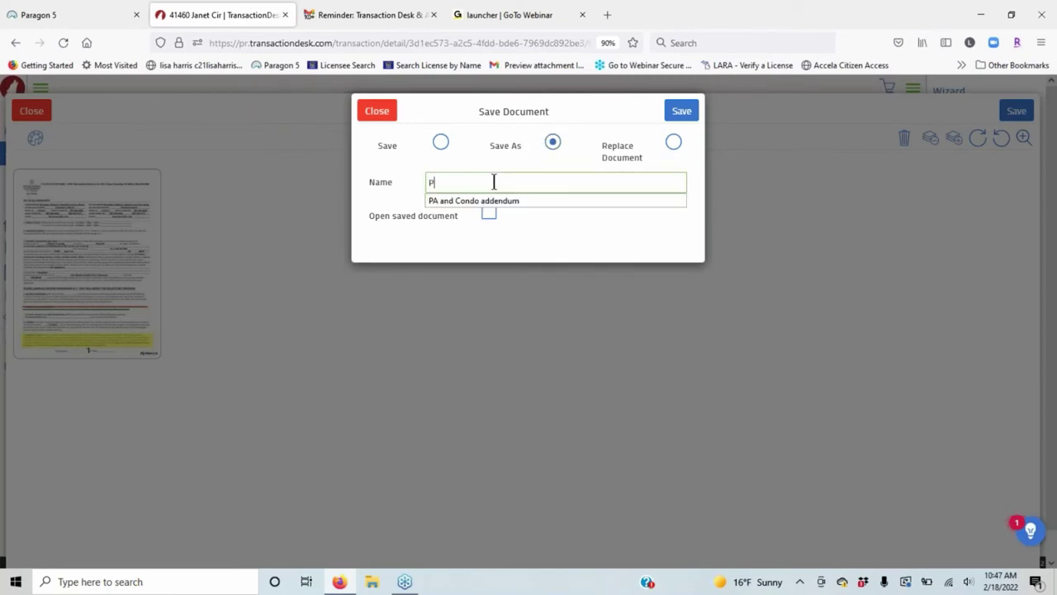
{"action": "type", "text": "A Pag"}
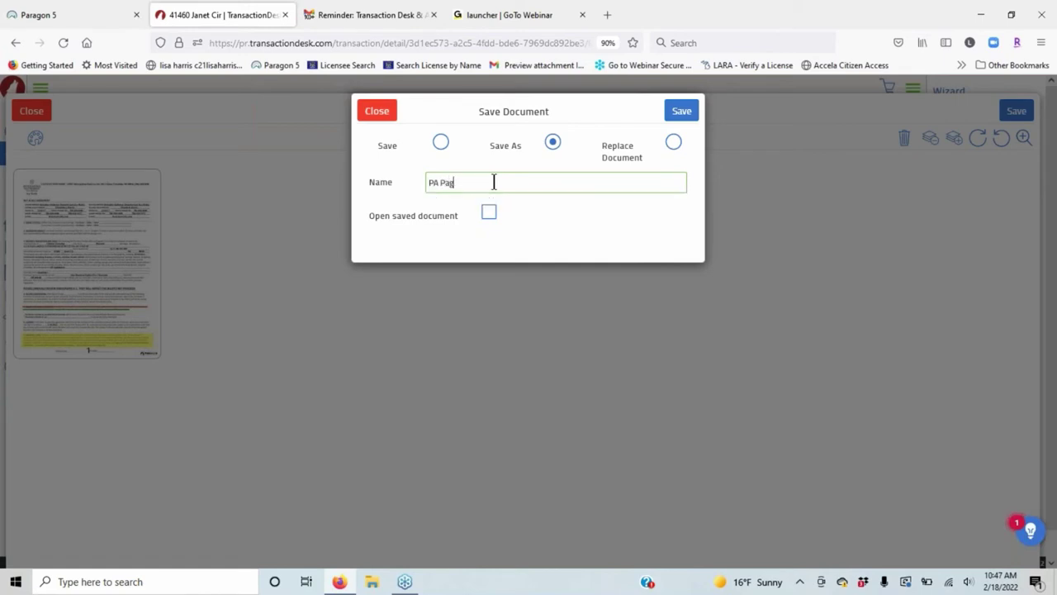
{"action": "type", "text": "e 1"}
{"action": "key", "text": "Return"}
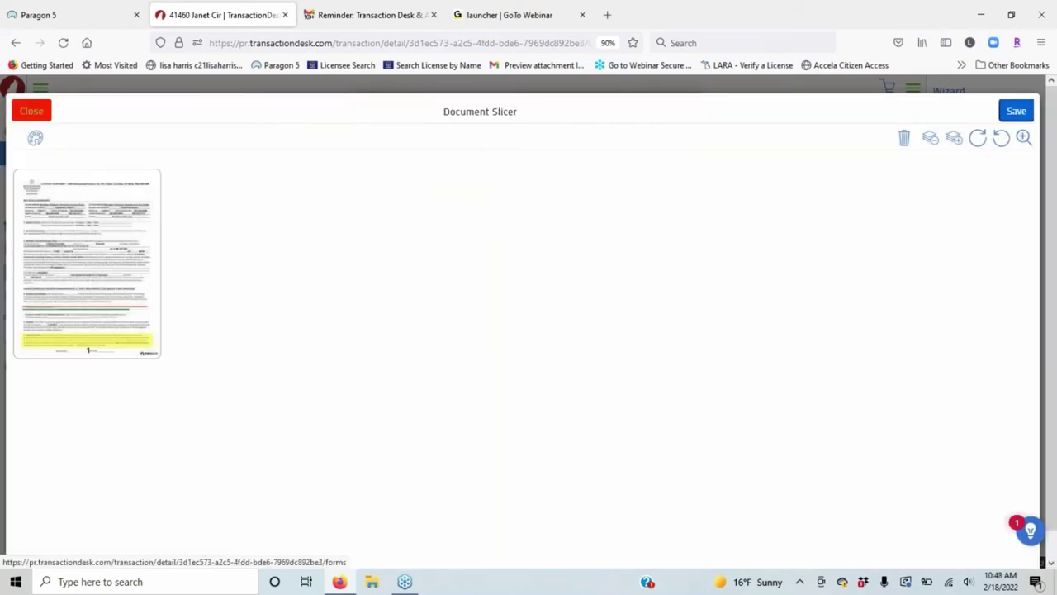
Close the slicer without saving further changes and return to the documents list.
{"action": "left_click", "coordinate": [42, 109]}
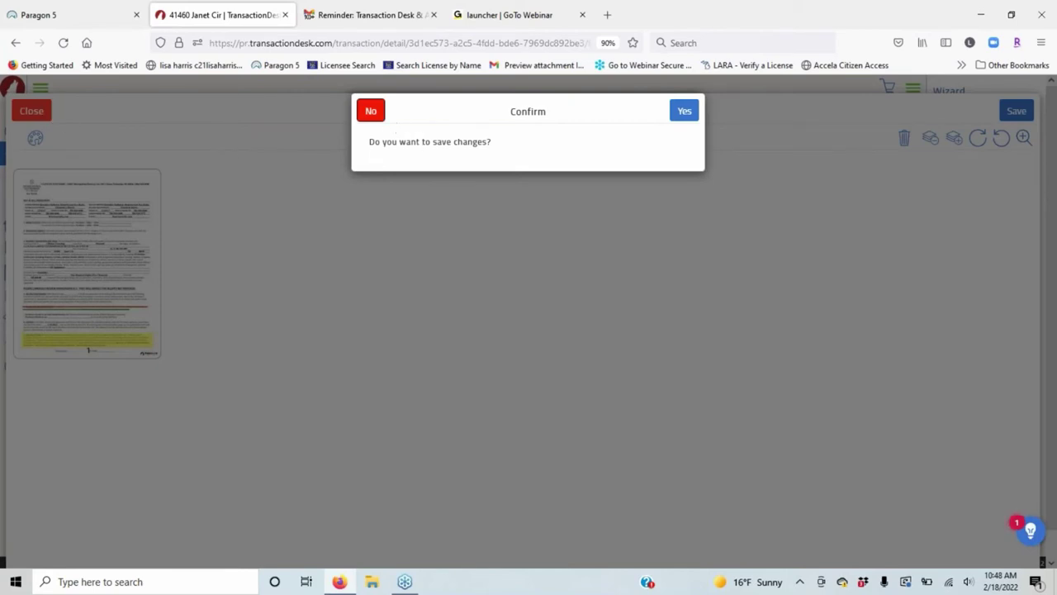
{"action": "left_click", "coordinate": [370, 113]}
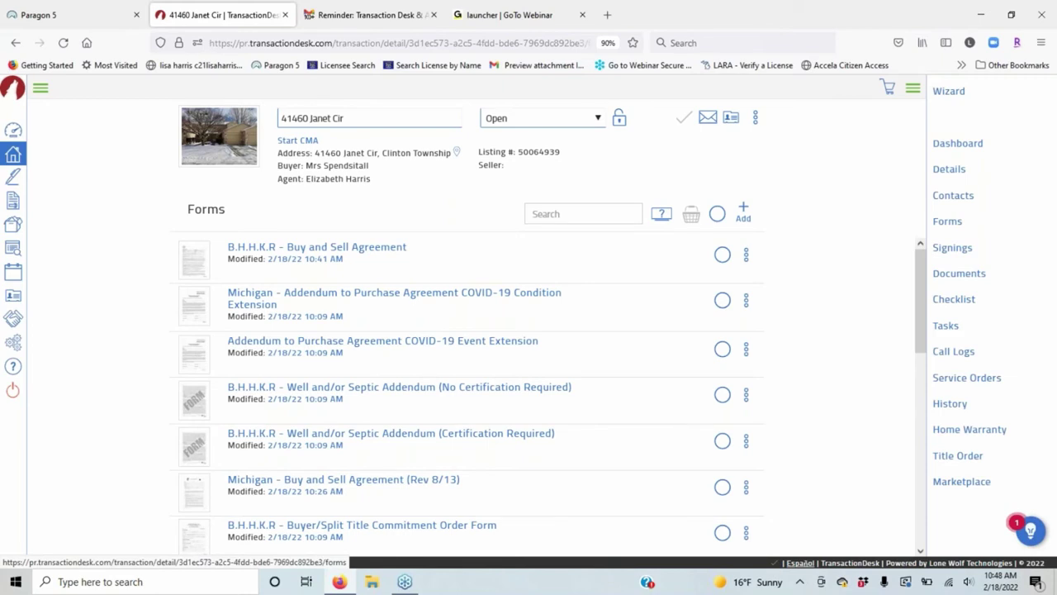
{"action": "scroll", "coordinate": [471, 388], "scroll_direction": "down", "scroll_amount": 5}
Open B.H.H.K.R - Buy and Sell Agreement.pdf from Documents in the Markup editor.
{"action": "left_click", "coordinate": [959, 274]}
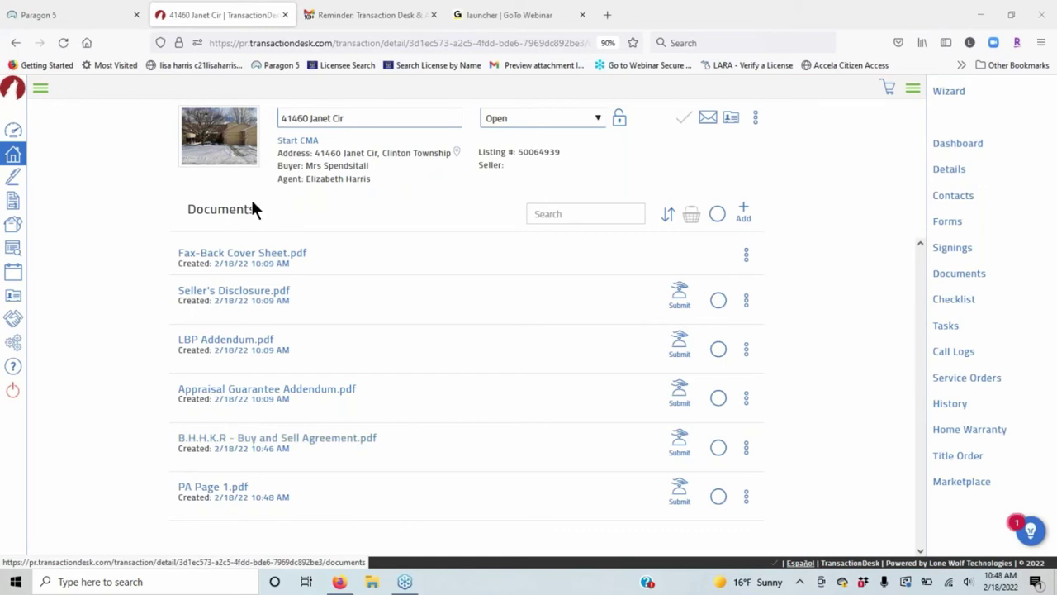
{"action": "left_click", "coordinate": [746, 447]}
{"action": "left_click", "coordinate": [693, 441]}
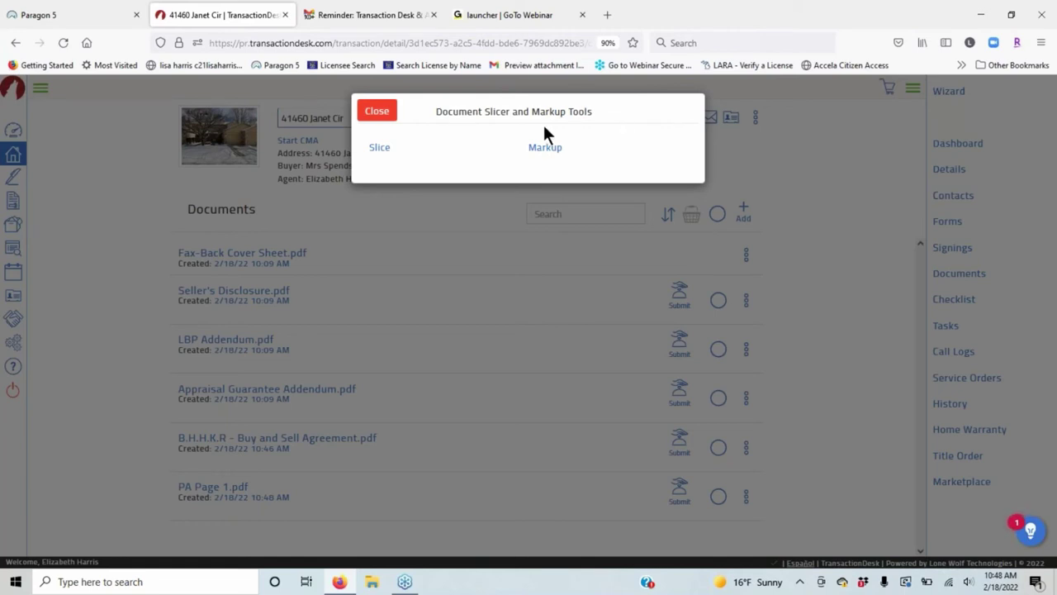
{"action": "left_click", "coordinate": [545, 147]}
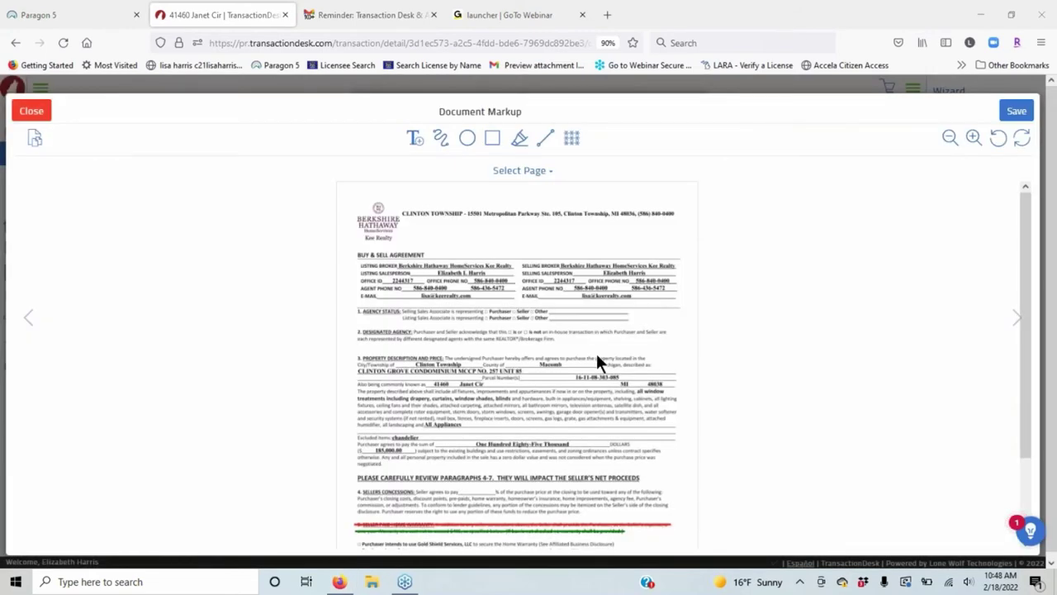
Zoom in and add a 'with zero value' text note right after All Appliances.
{"action": "scroll", "coordinate": [529, 368], "scroll_direction": "down", "scroll_amount": 2}
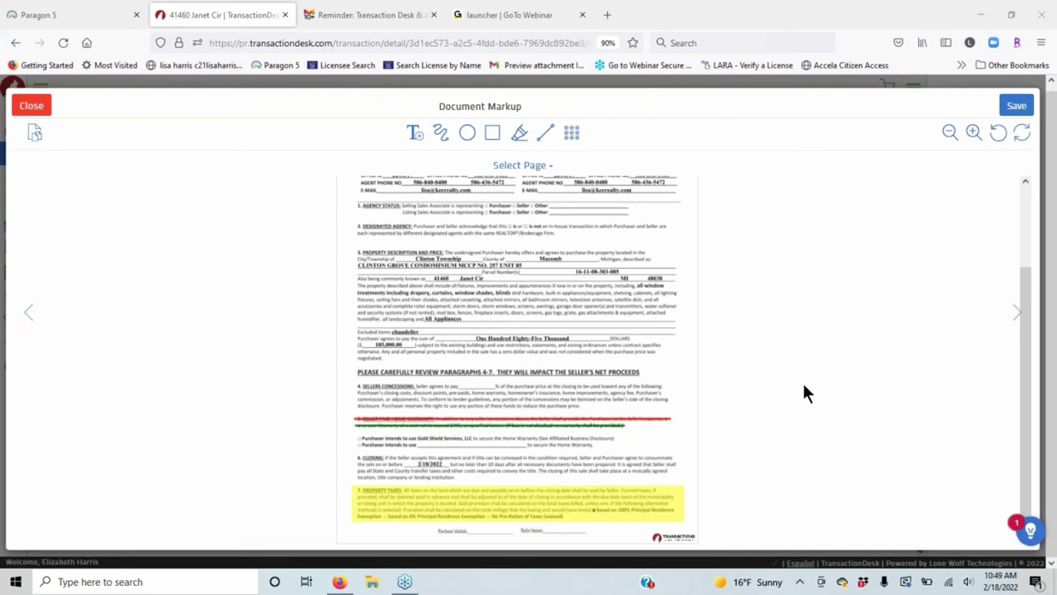
{"action": "left_click", "coordinate": [973, 132]}
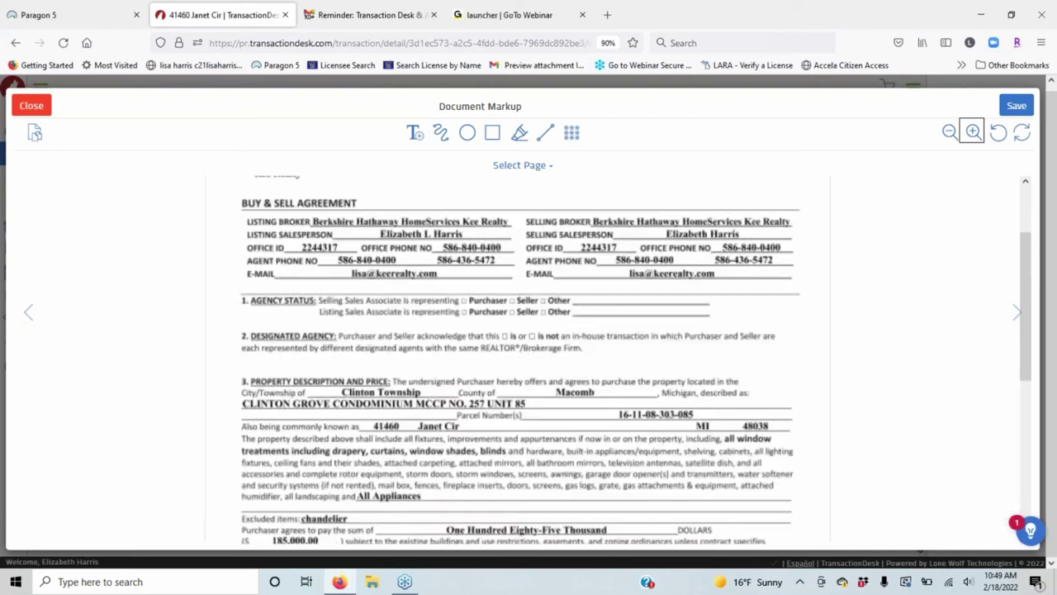
{"action": "left_click", "coordinate": [414, 133]}
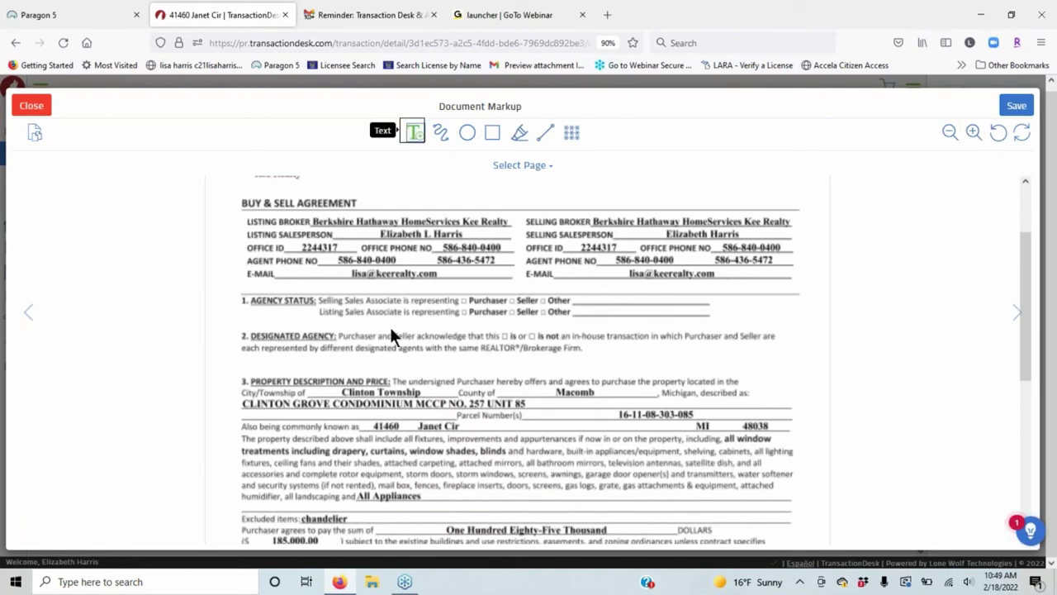
{"action": "scroll", "coordinate": [530, 321], "scroll_direction": "down", "scroll_amount": 2}
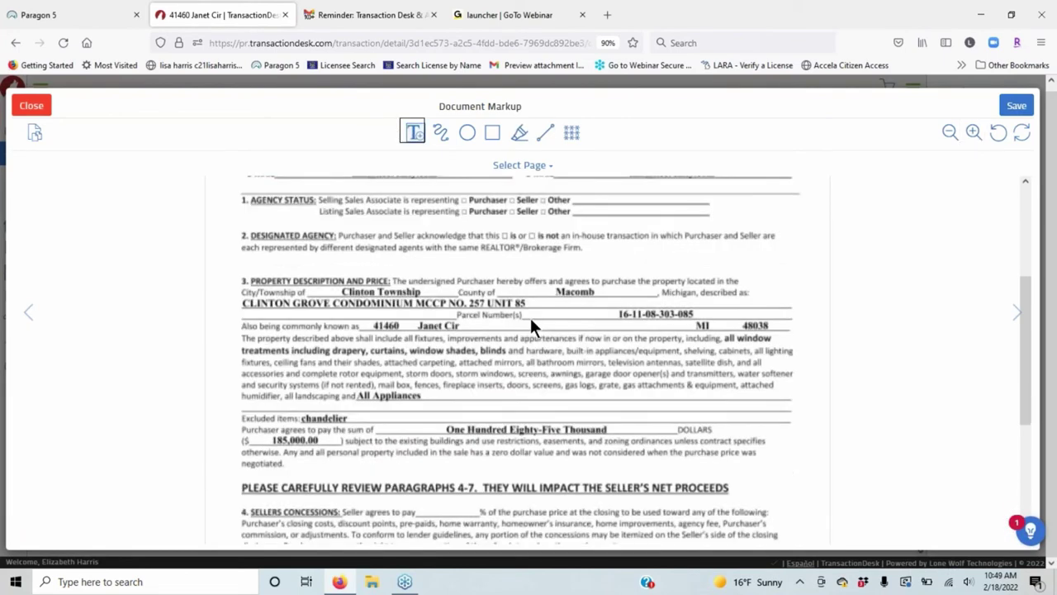
{"action": "scroll", "coordinate": [529, 326], "scroll_direction": "down", "scroll_amount": 2}
{"action": "scroll", "coordinate": [435, 283], "scroll_direction": "up", "scroll_amount": 1}
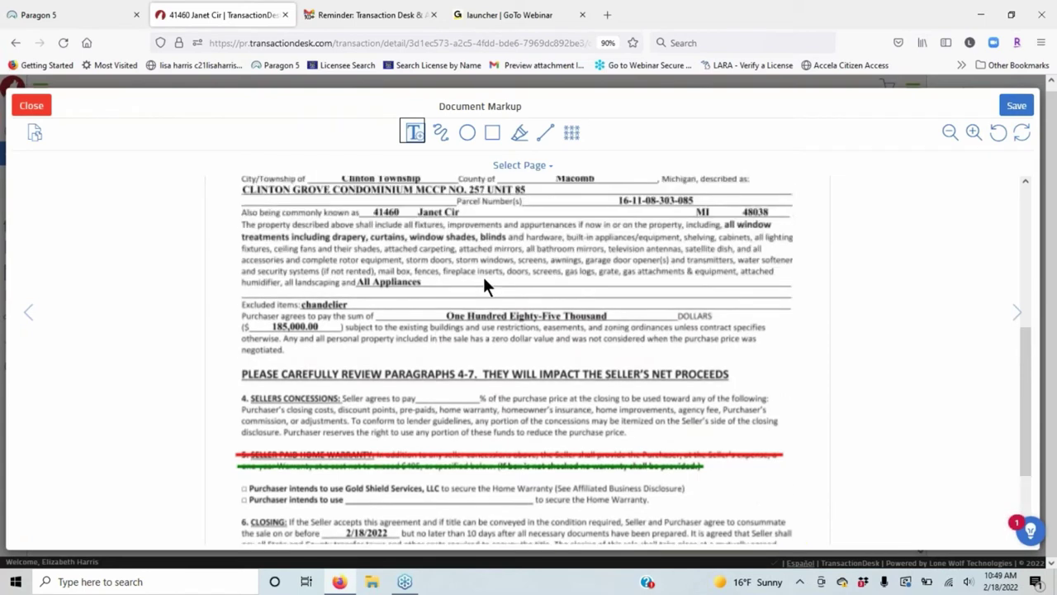
{"action": "left_click", "coordinate": [484, 280]}
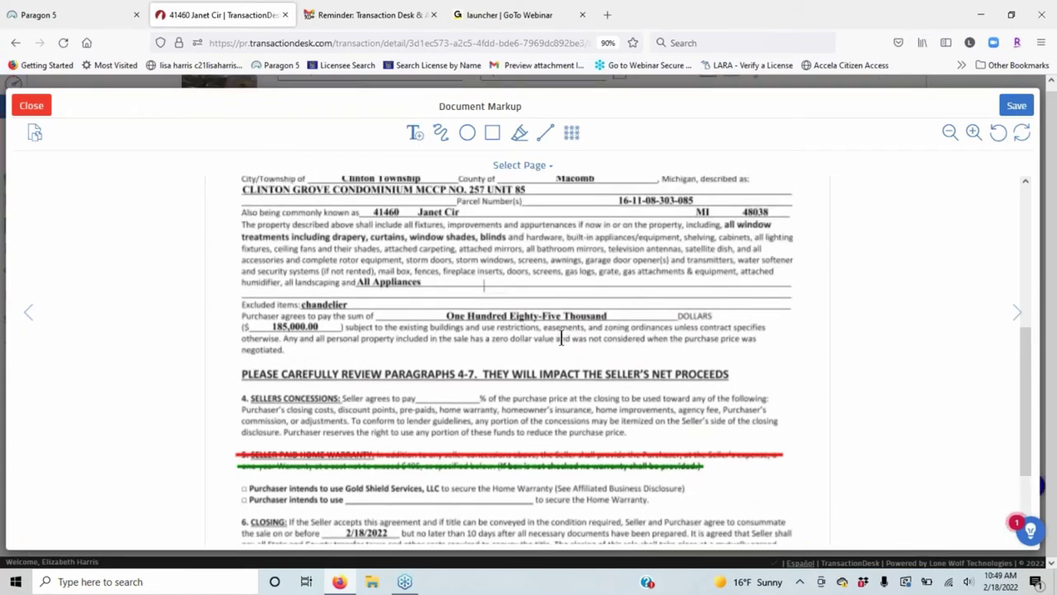
{"action": "type", "text": "with"}
{"action": "key", "text": "Return"}
{"action": "type", "text": "2ero"}
{"action": "key", "text": "Return"}
{"action": "type", "text": "value"}
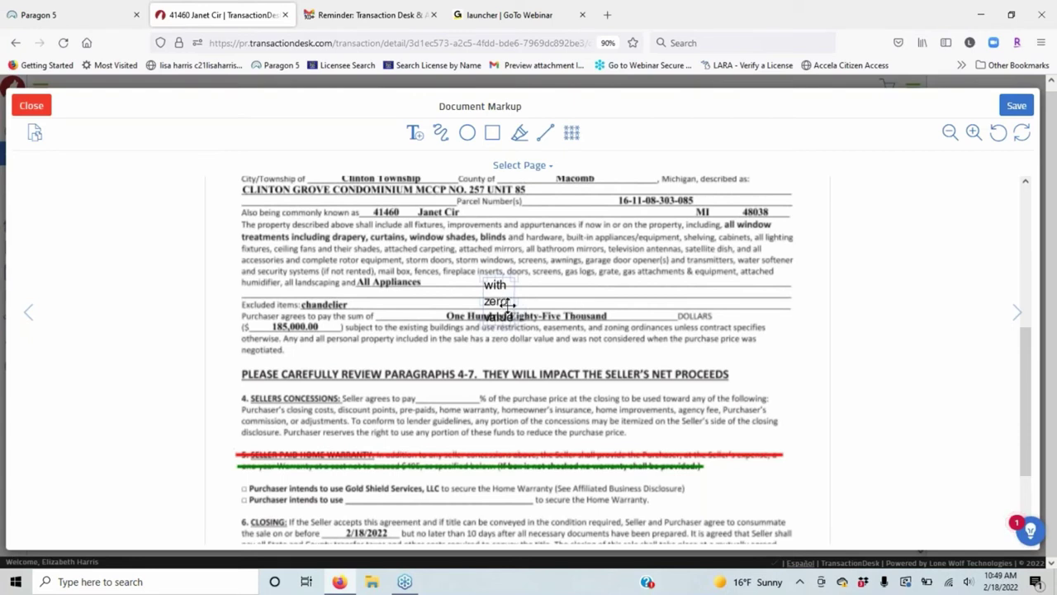
Widen and align the note, formatting it in bold Times New Roman.
{"action": "left_click_drag", "start_coordinate": [510, 302], "coordinate": [618, 292]}
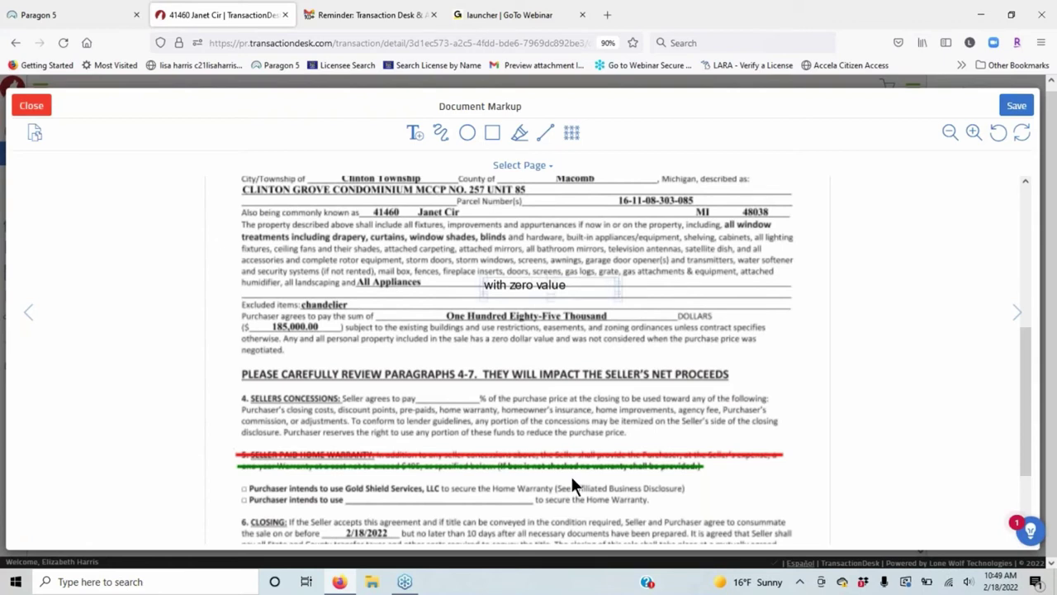
{"action": "left_click_drag", "start_coordinate": [522, 284], "coordinate": [483, 281]}
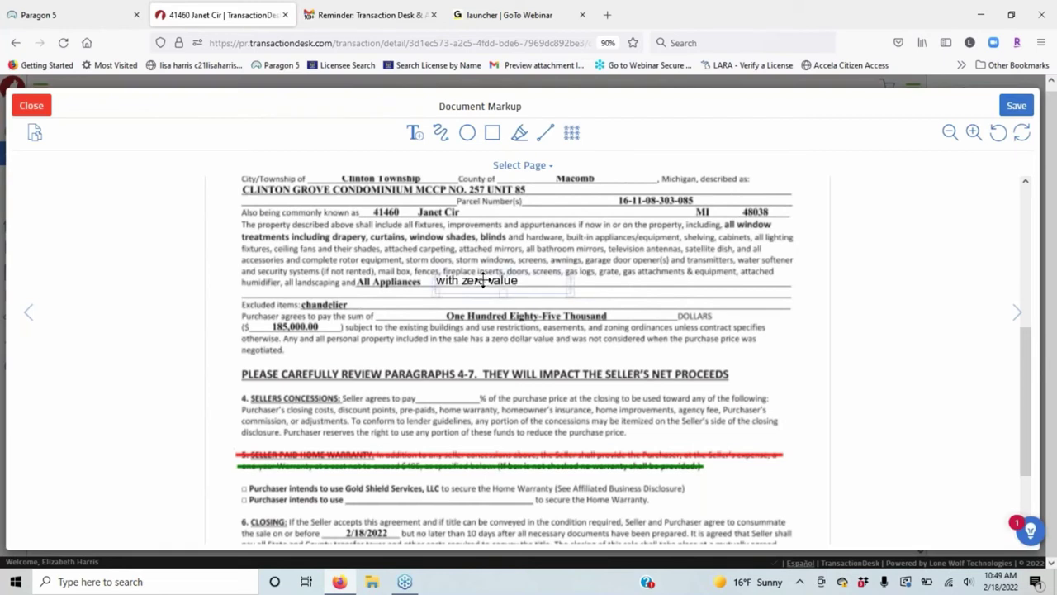
{"action": "left_click", "coordinate": [483, 282]}
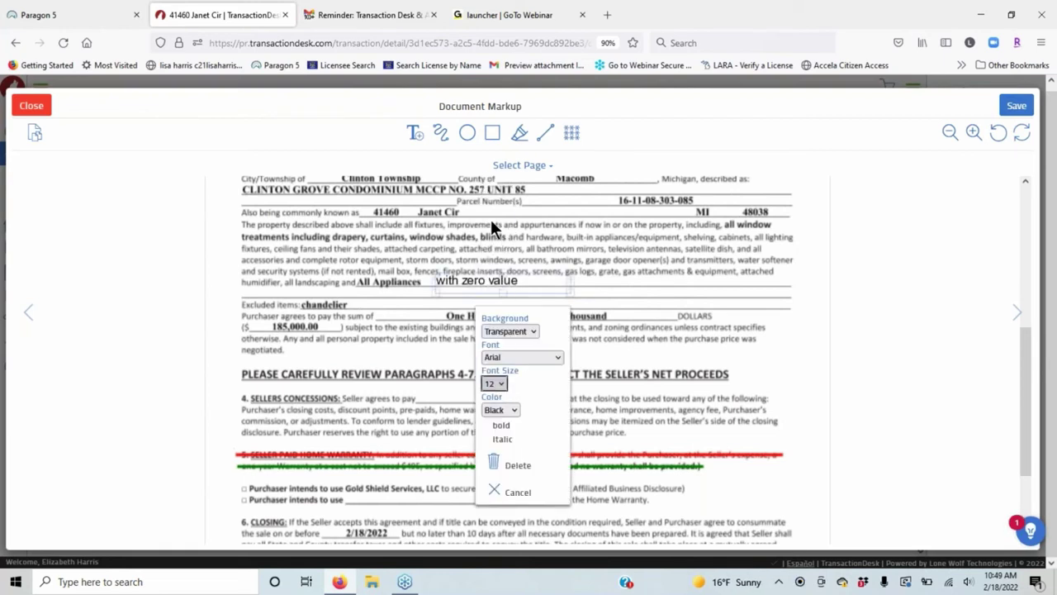
{"action": "left_click", "coordinate": [511, 354]}
{"action": "left_click", "coordinate": [522, 404]}
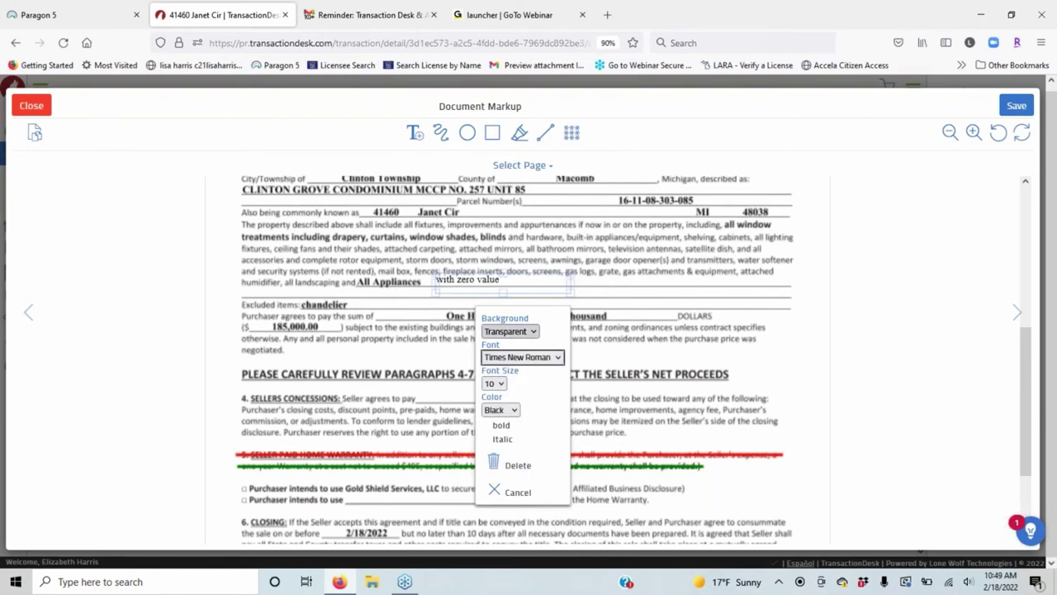
{"action": "left_click", "coordinate": [486, 424]}
{"action": "left_click", "coordinate": [486, 426]}
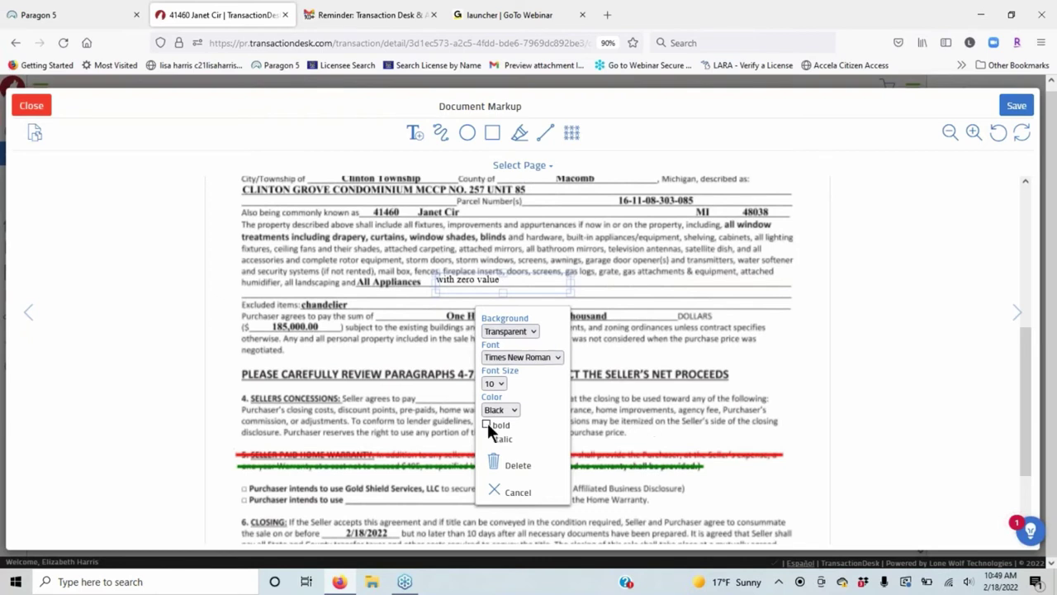
{"action": "left_click", "coordinate": [487, 424]}
{"action": "left_click_drag", "start_coordinate": [483, 277], "coordinate": [474, 281]}
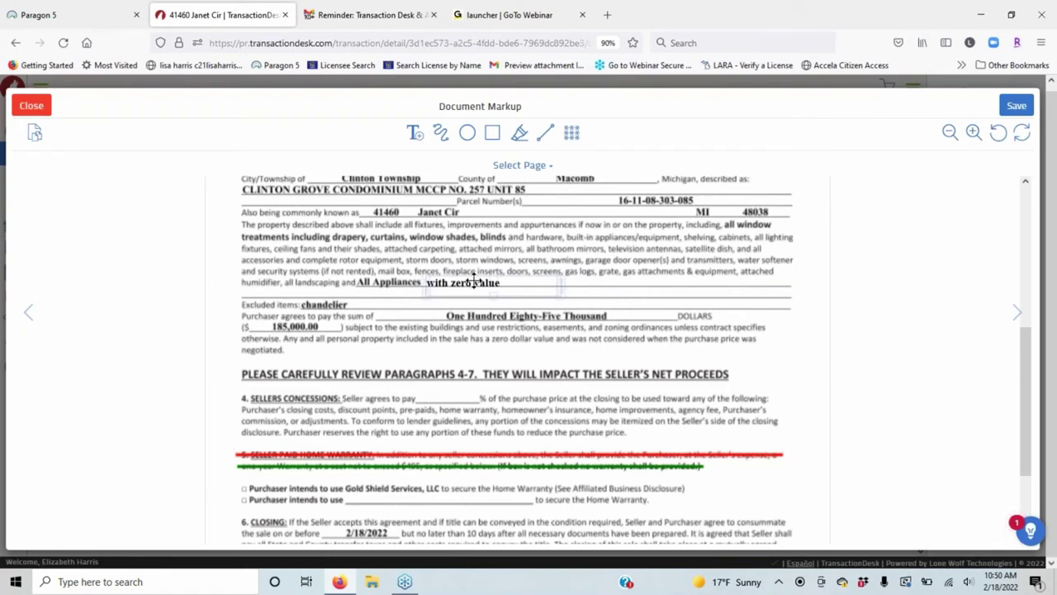
{"action": "left_click", "coordinate": [393, 322]}
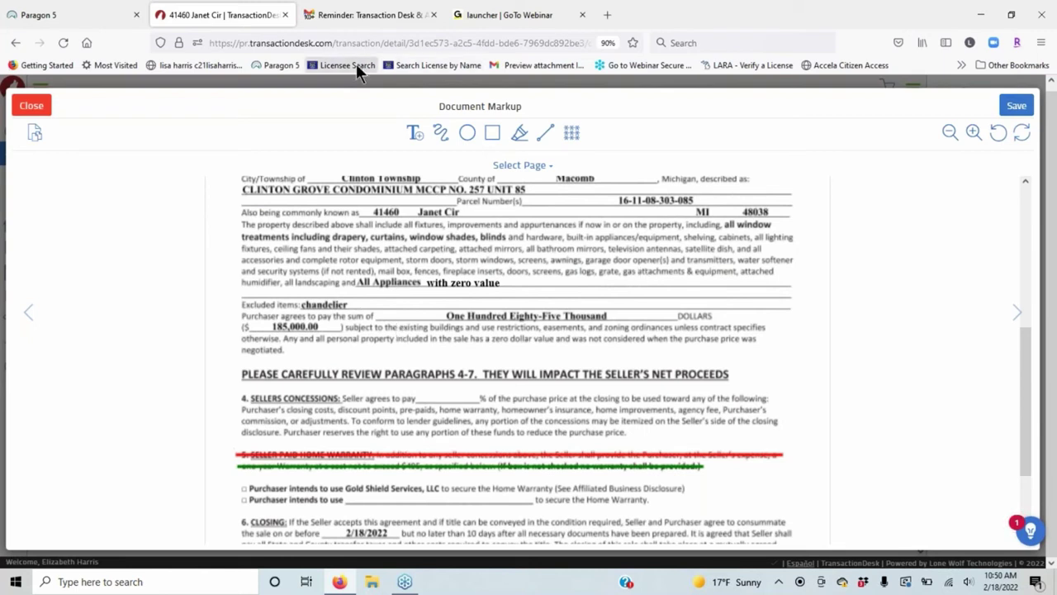
{"action": "left_click", "coordinate": [440, 134]}
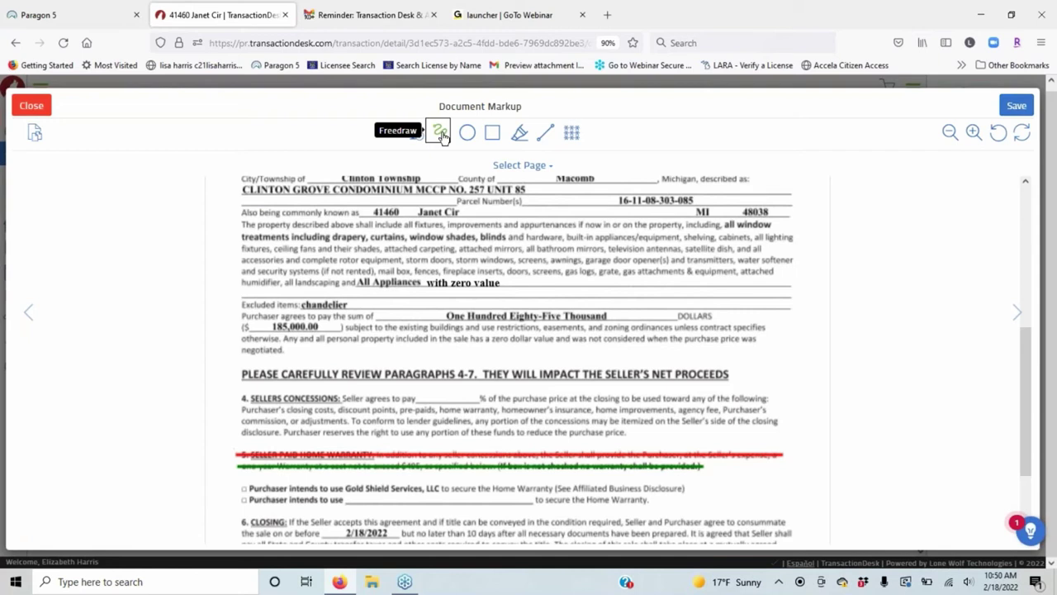
{"action": "left_click", "coordinate": [441, 133]}
{"action": "scroll", "coordinate": [233, 359], "scroll_direction": "down", "scroll_amount": 3}
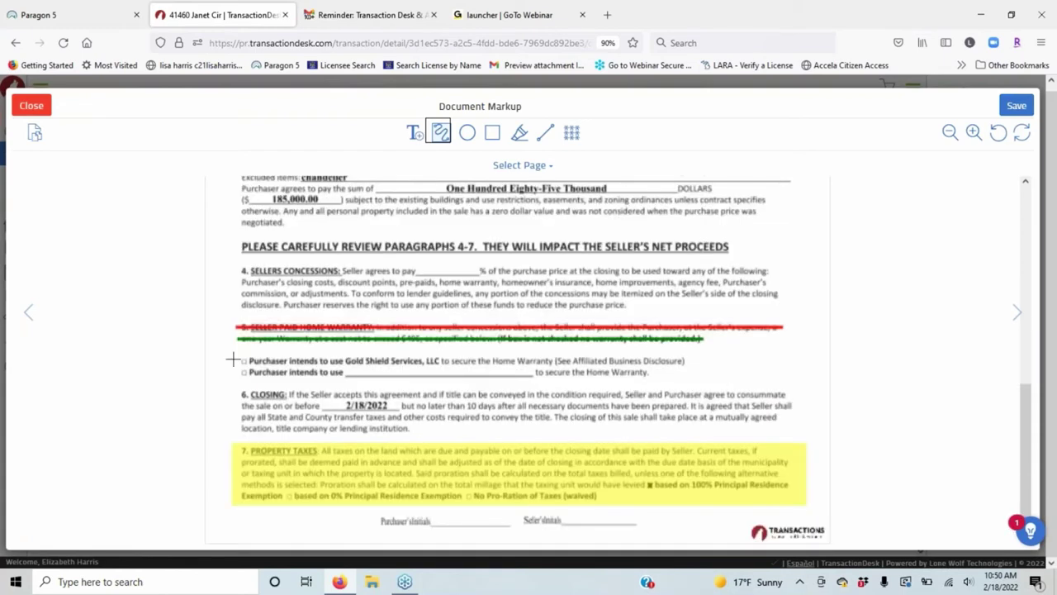
{"action": "left_click_drag", "start_coordinate": [233, 359], "coordinate": [727, 361]}
{"action": "right_click", "coordinate": [456, 364]}
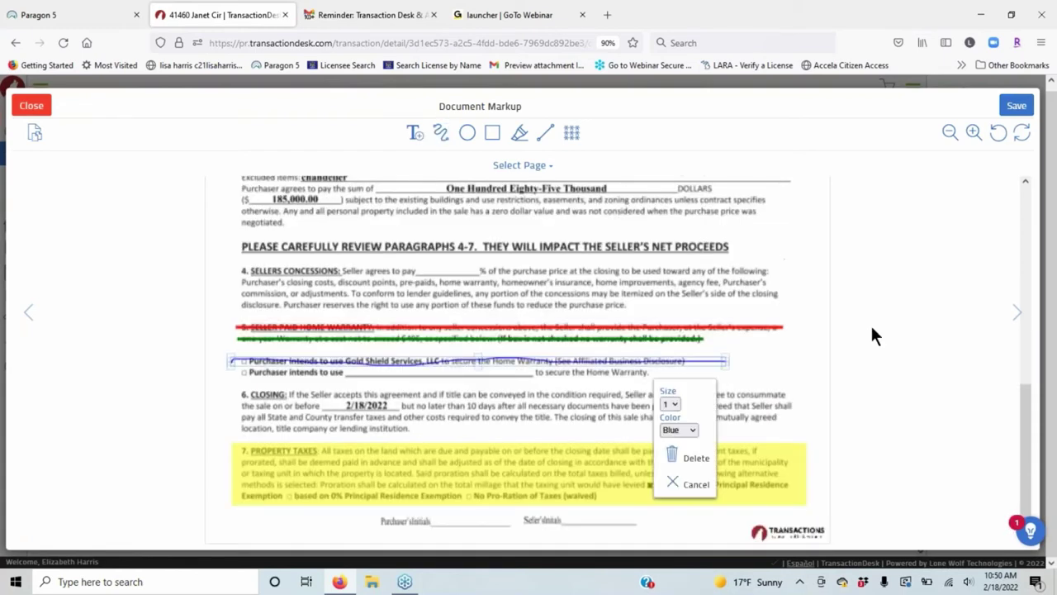
{"action": "left_click", "coordinate": [691, 457]}
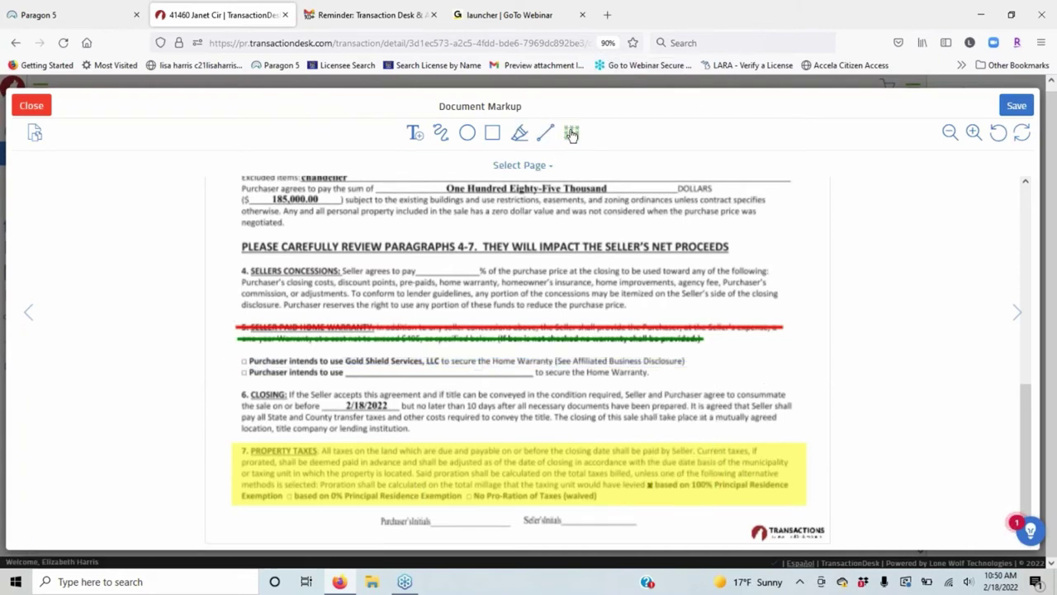
Draw a line, move it onto the Gold Shield Services line, and make it thick blue.
{"action": "left_click", "coordinate": [545, 138]}
{"action": "left_click_drag", "start_coordinate": [232, 392], "coordinate": [426, 392]}
{"action": "left_click_drag", "start_coordinate": [494, 392], "coordinate": [803, 391]}
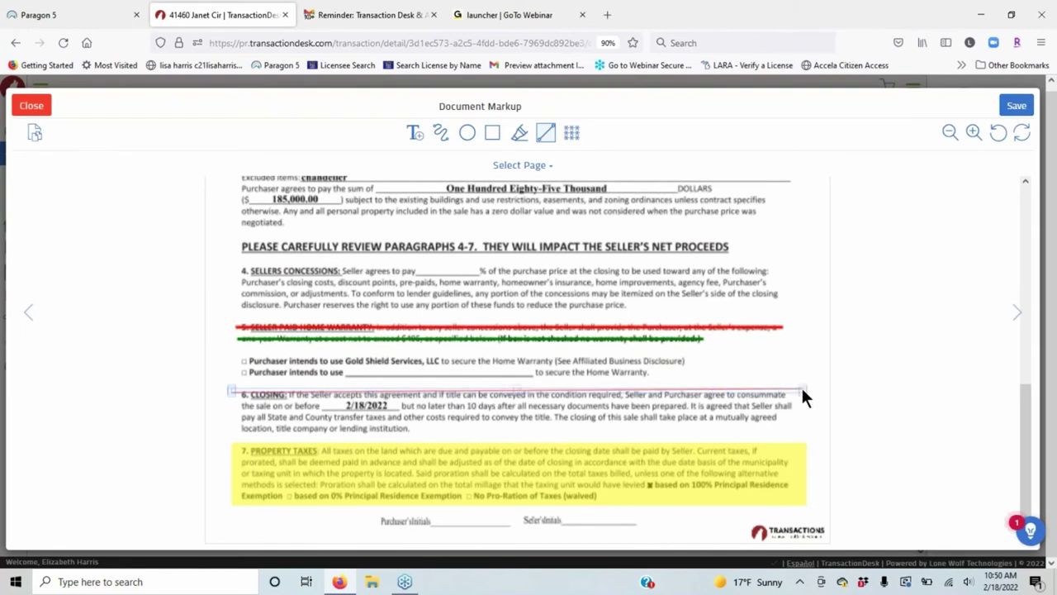
{"action": "left_click_drag", "start_coordinate": [802, 389], "coordinate": [803, 389]}
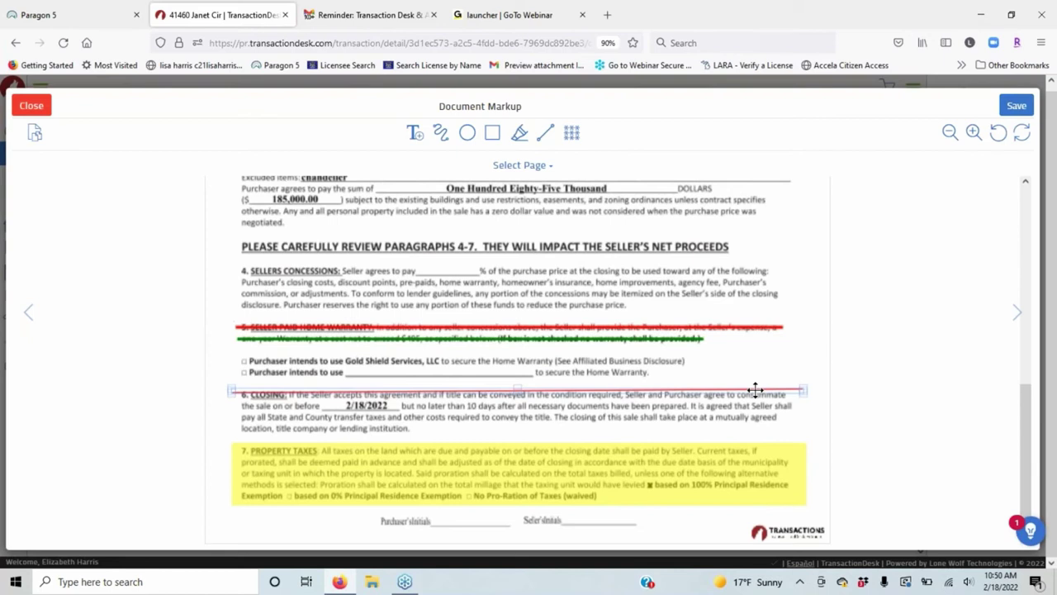
{"action": "left_click_drag", "start_coordinate": [756, 389], "coordinate": [628, 366]}
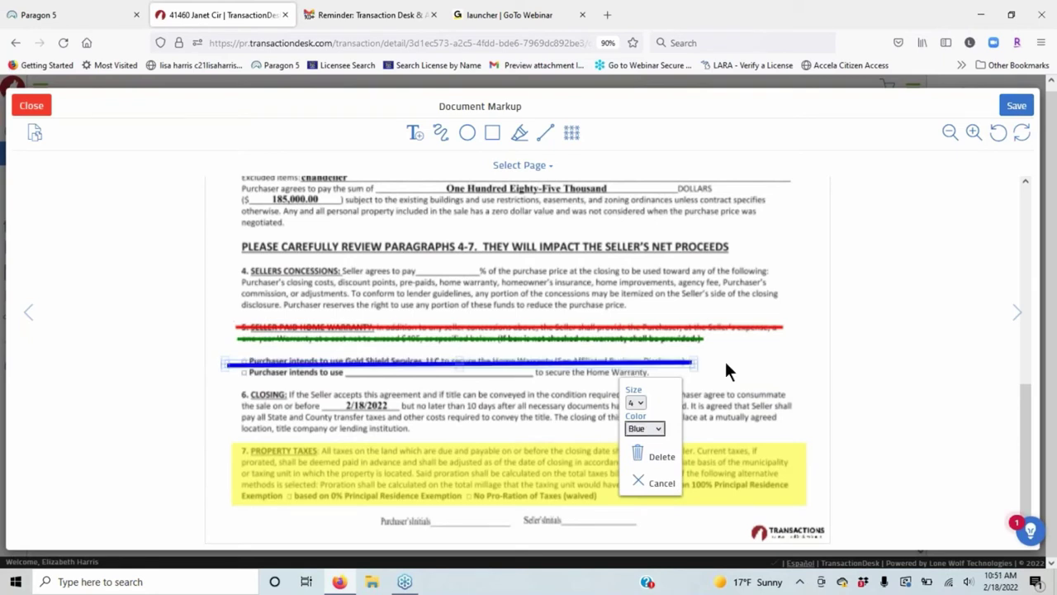
{"action": "left_click", "coordinate": [724, 361]}
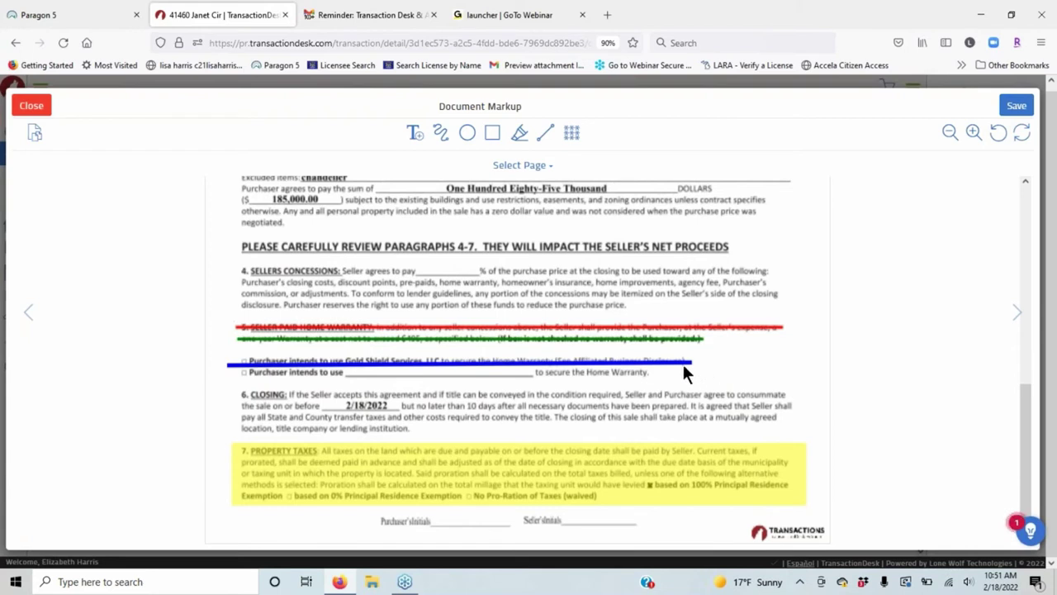
{"action": "left_click", "coordinate": [683, 364]}
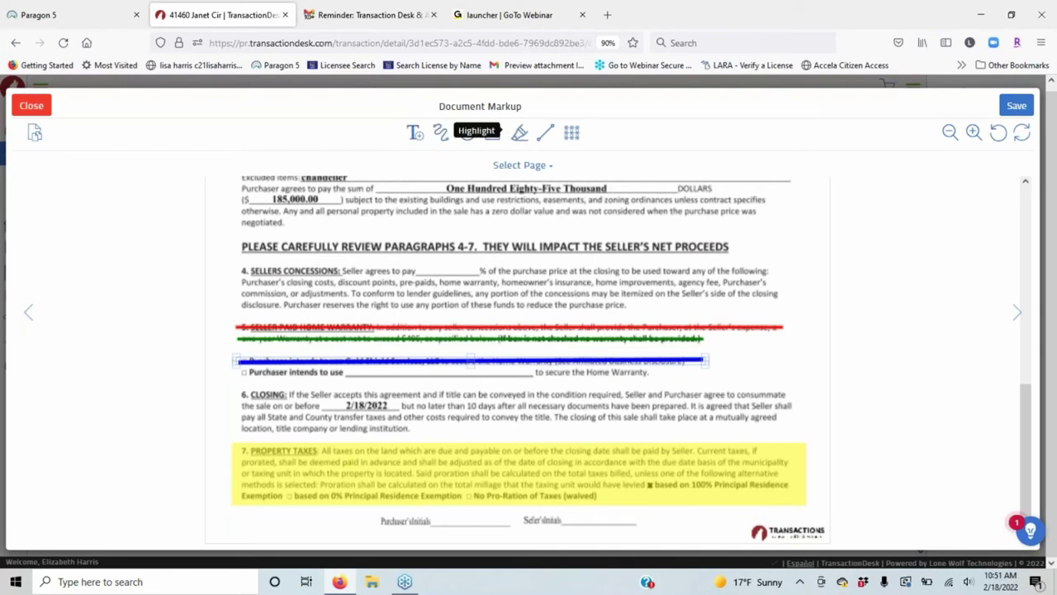
{"action": "left_click", "coordinate": [519, 132]}
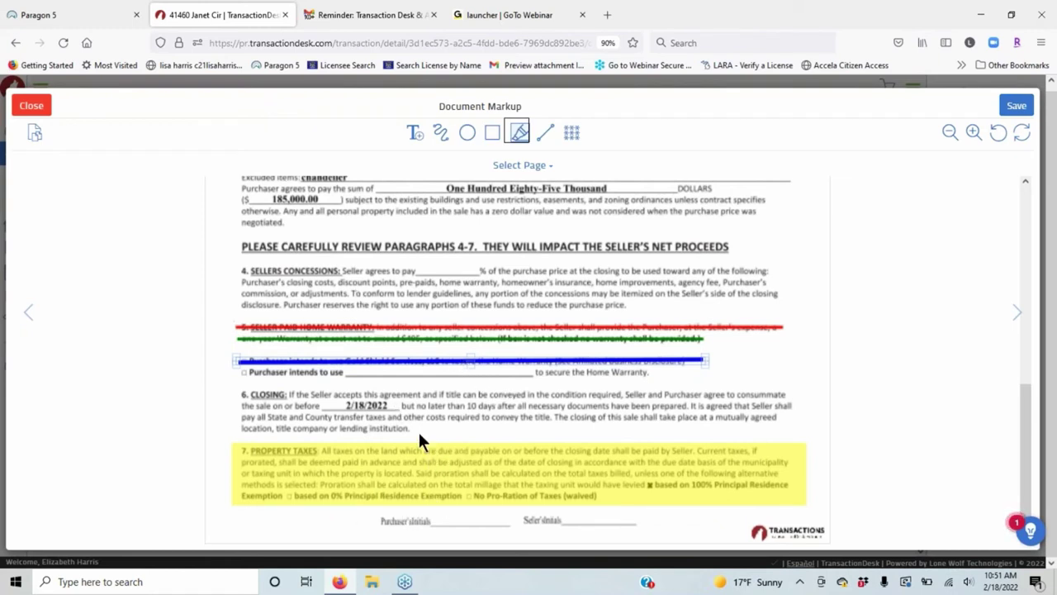
Highlight the Excluded items and purchase price lines in Gray at 30% opacity.
{"action": "scroll", "coordinate": [405, 408], "scroll_direction": "up", "scroll_amount": 5}
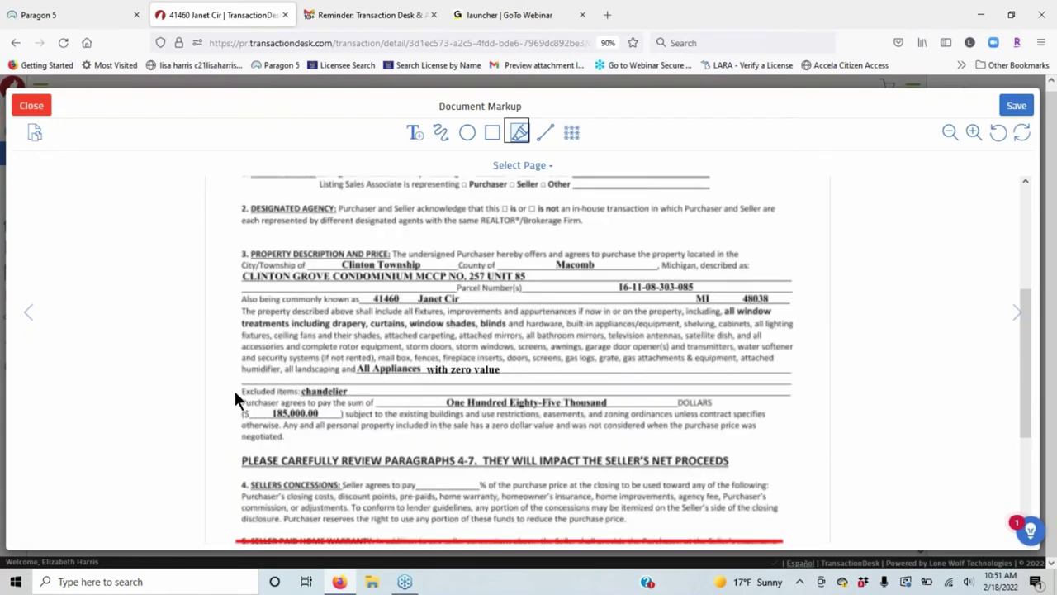
{"action": "mouse_move", "coordinate": [232, 379]}
{"action": "left_mouse_down"}
{"action": "mouse_move", "coordinate": [629, 444]}
{"action": "mouse_move", "coordinate": [807, 442]}
{"action": "left_mouse_up"}
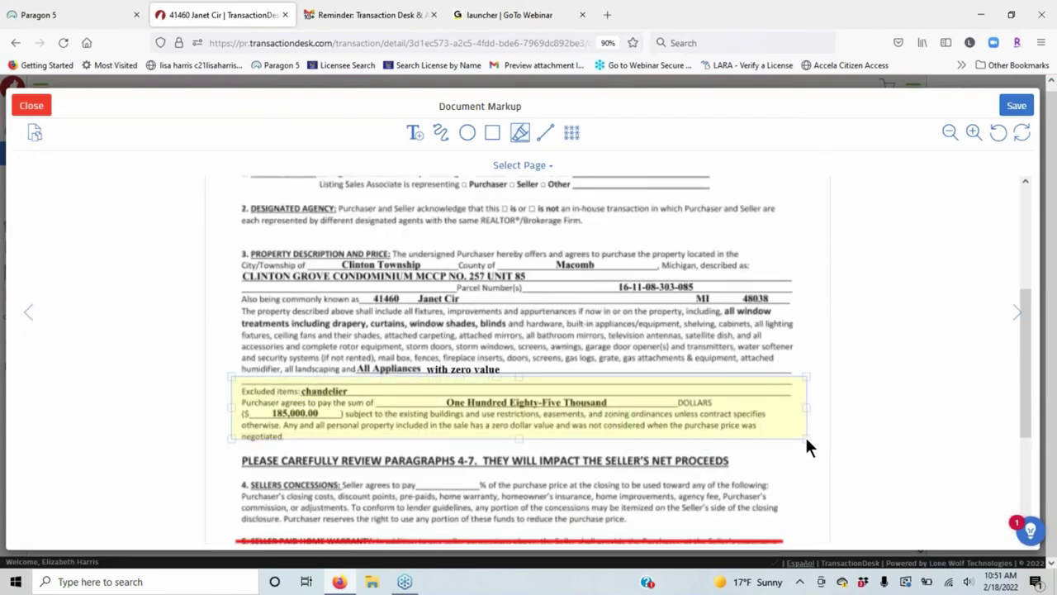
{"action": "left_click", "coordinate": [671, 405]}
{"action": "left_click", "coordinate": [773, 501]}
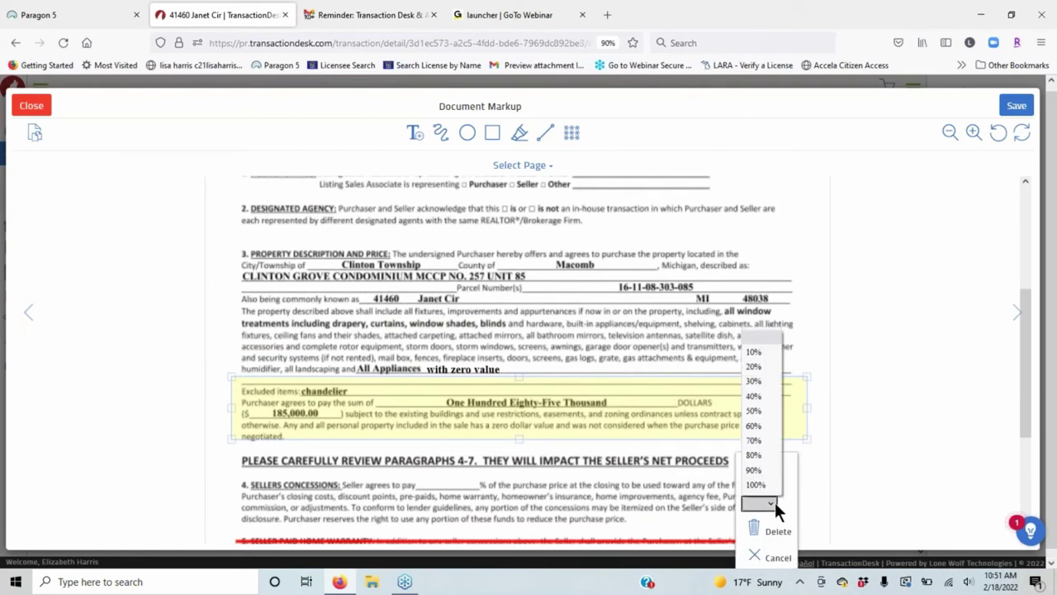
{"action": "left_click", "coordinate": [761, 382]}
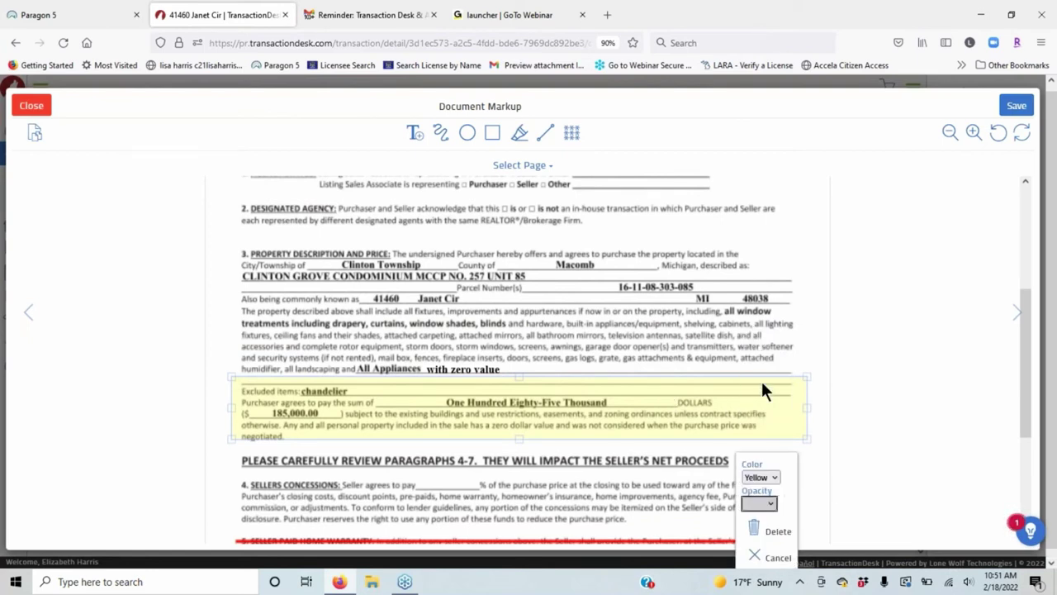
{"action": "left_click", "coordinate": [764, 476]}
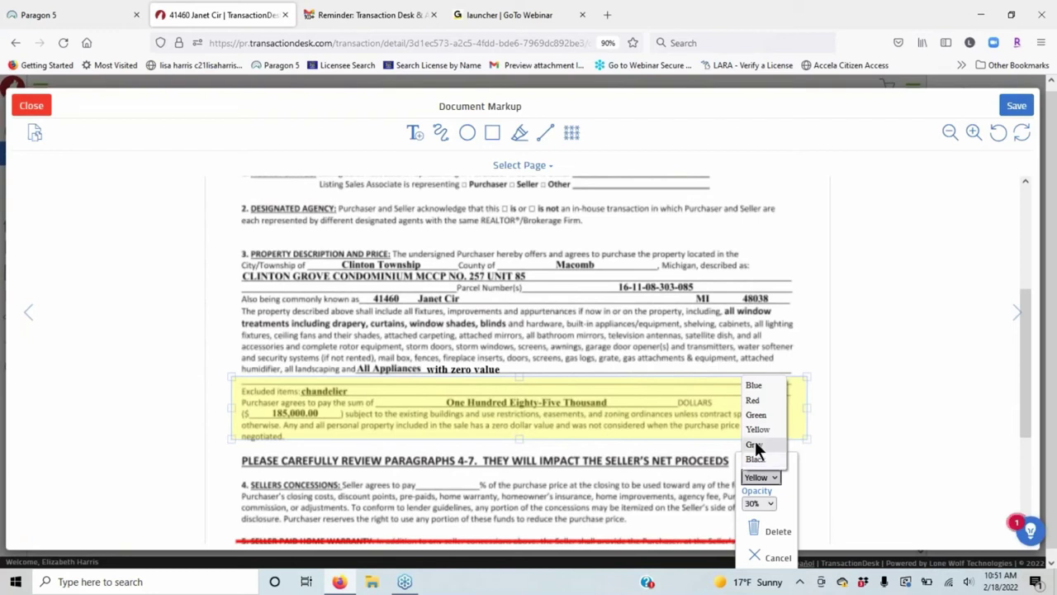
{"action": "left_click", "coordinate": [755, 444]}
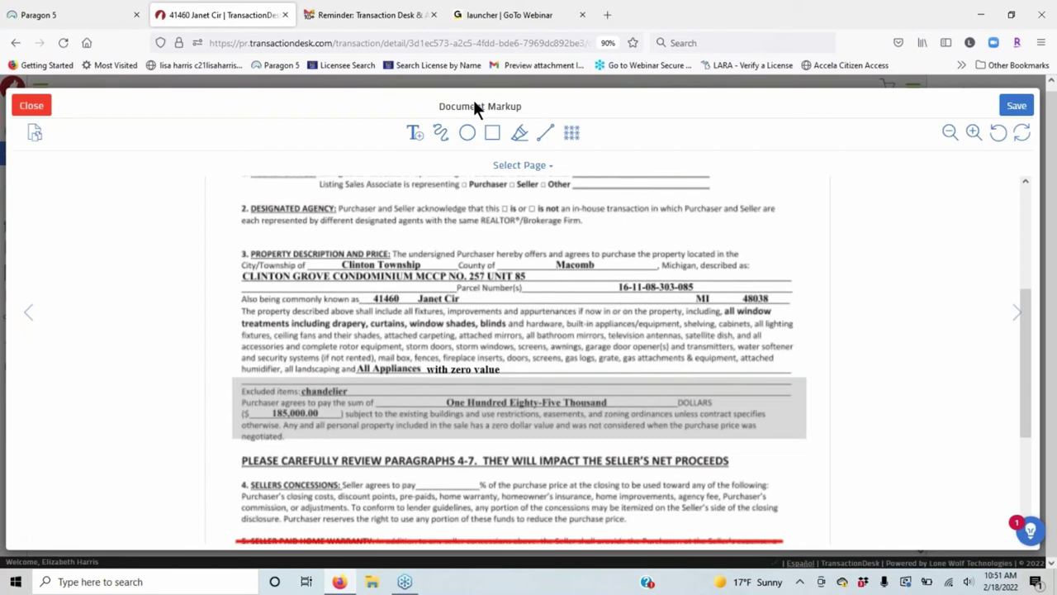
{"action": "left_click", "coordinate": [493, 132]}
{"action": "scroll", "coordinate": [291, 287], "scroll_direction": "down", "scroll_amount": 3}
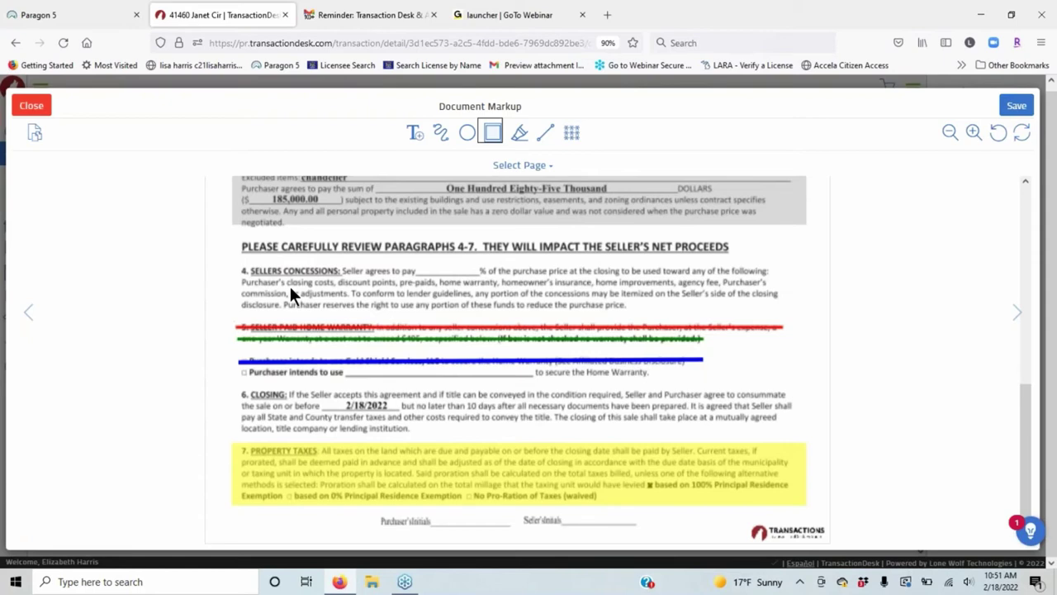
Draw a red rectangle over paragraph 10, Possession, at 40% opacity.
{"action": "left_click", "coordinate": [287, 332]}
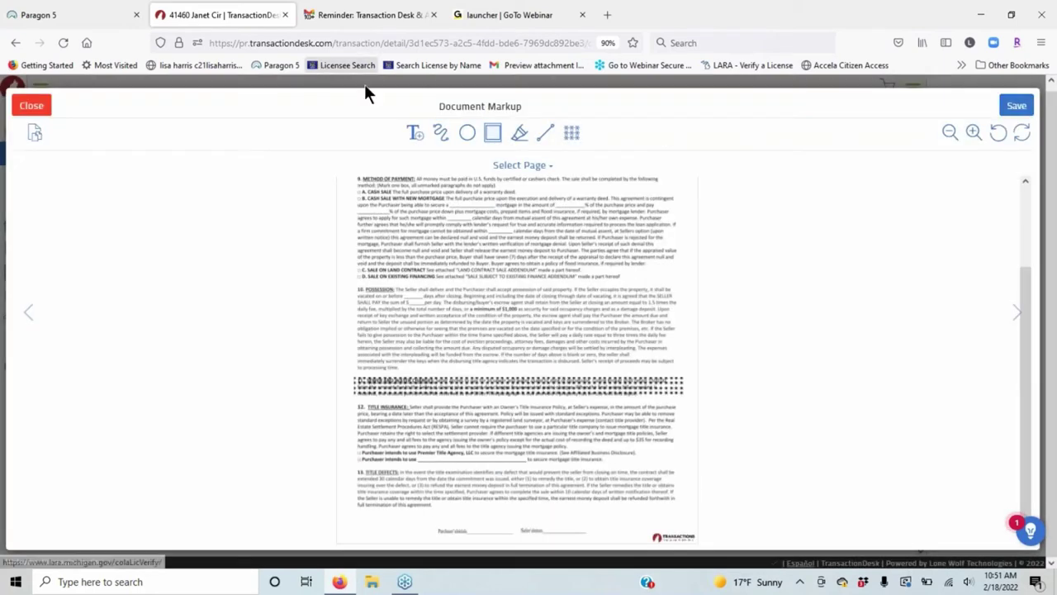
{"action": "left_click", "coordinate": [974, 132]}
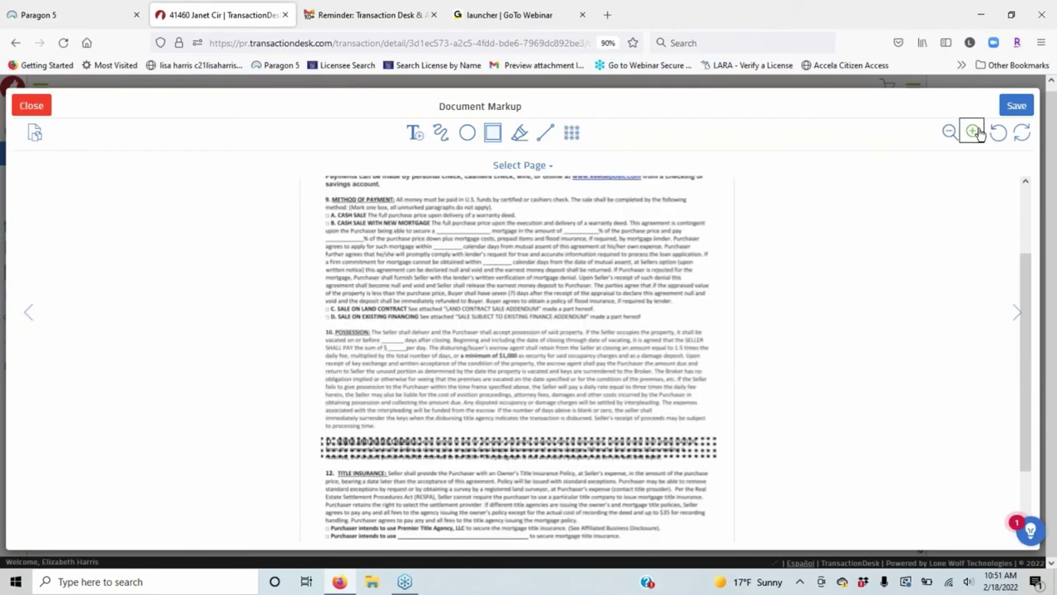
{"action": "left_click", "coordinate": [974, 132]}
{"action": "left_click", "coordinate": [974, 132]}
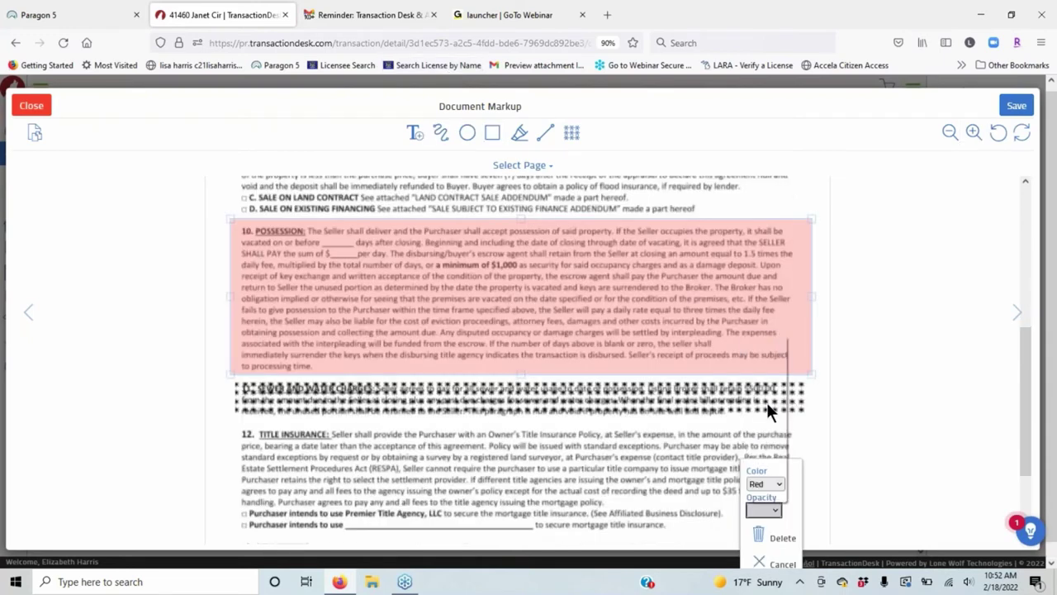
{"action": "left_click", "coordinate": [766, 402]}
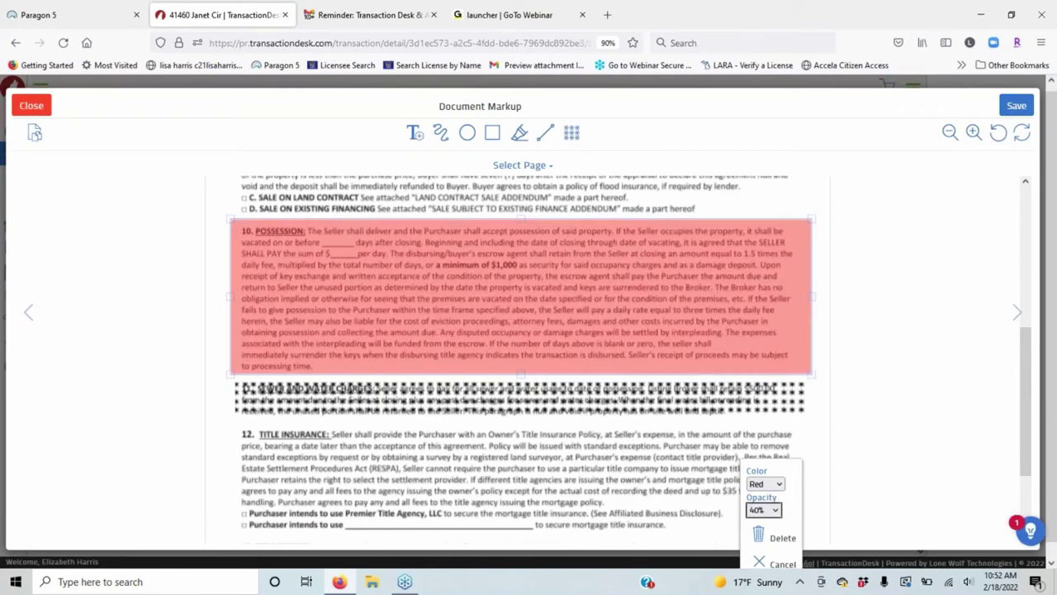
{"action": "left_click", "coordinate": [531, 435]}
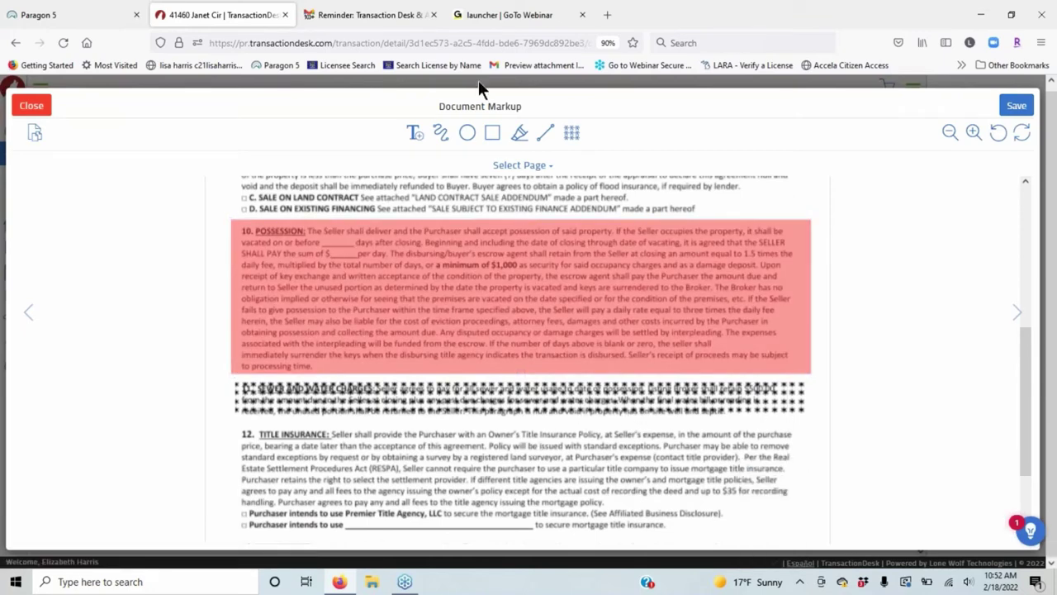
{"action": "left_click", "coordinate": [492, 132]}
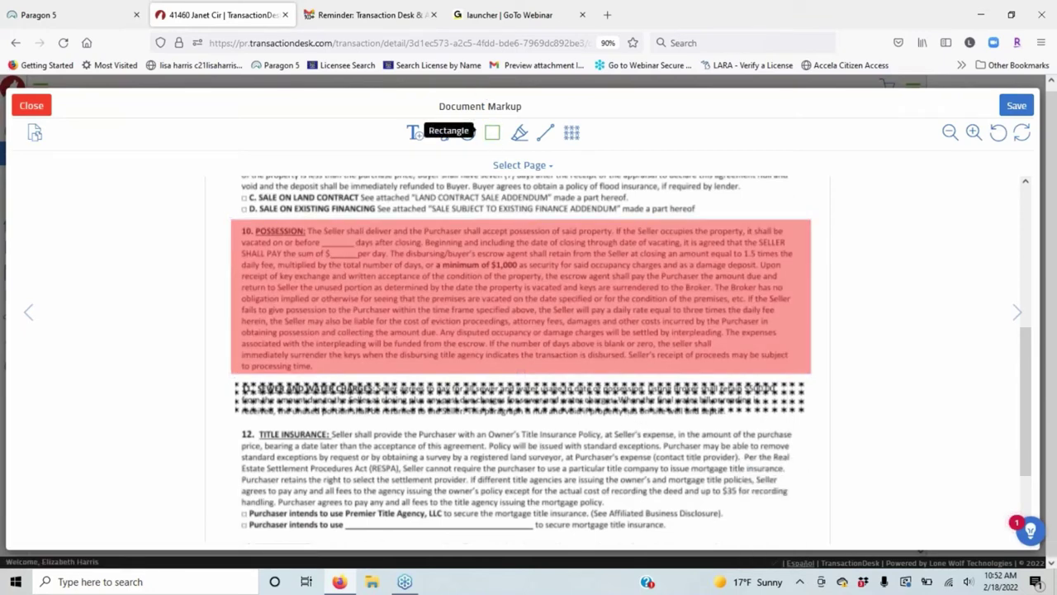
{"action": "left_click", "coordinate": [468, 133]}
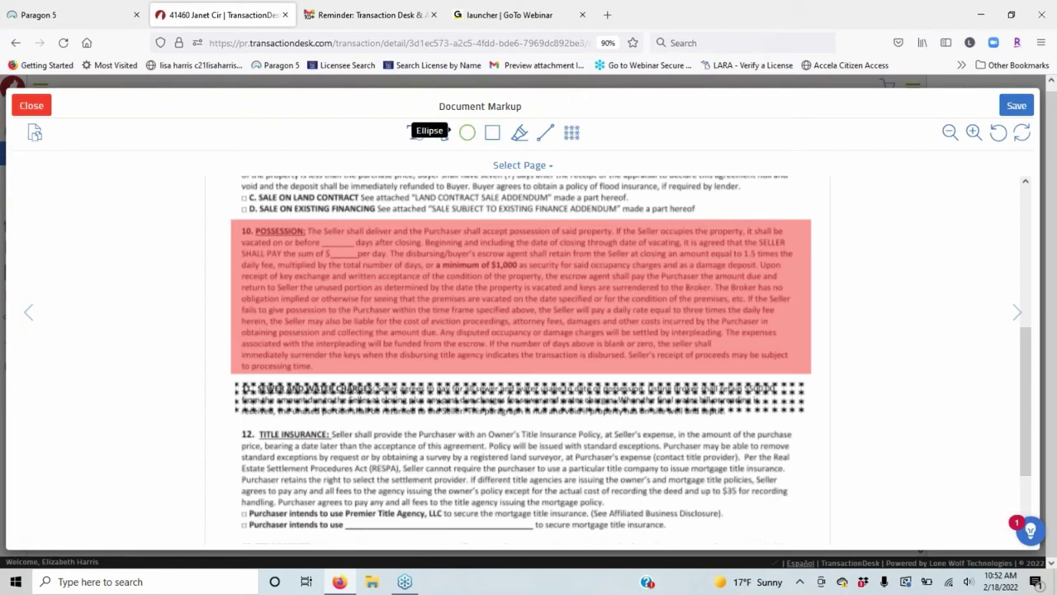
Draw an ellipse around the 5,000.00 earnest money amount.
{"action": "scroll", "coordinate": [520, 356], "scroll_direction": "up", "scroll_amount": 3}
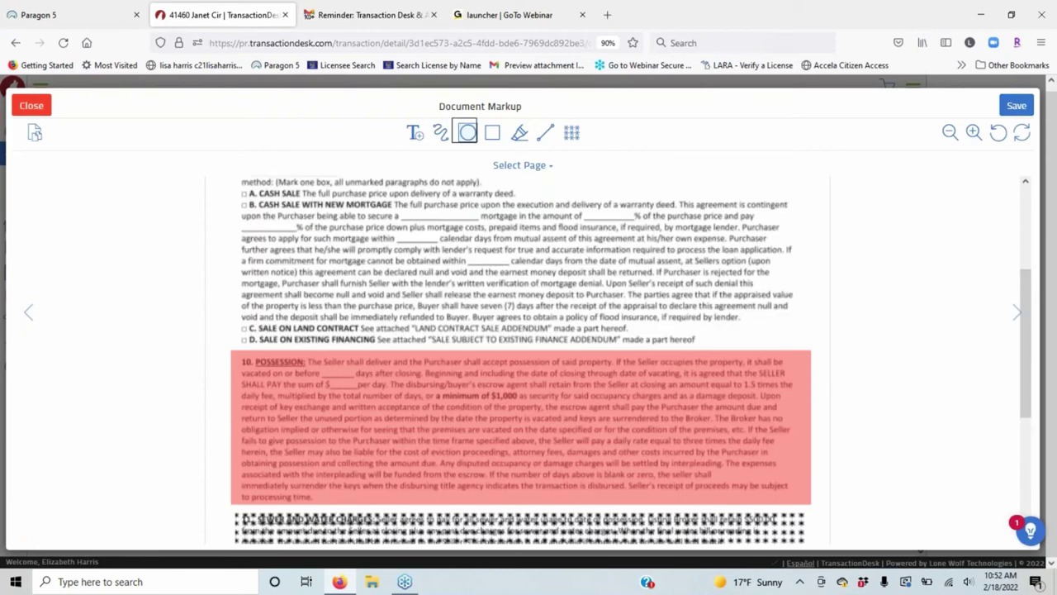
{"action": "scroll", "coordinate": [573, 226], "scroll_direction": "up", "scroll_amount": 4}
{"action": "left_click", "coordinate": [573, 229]}
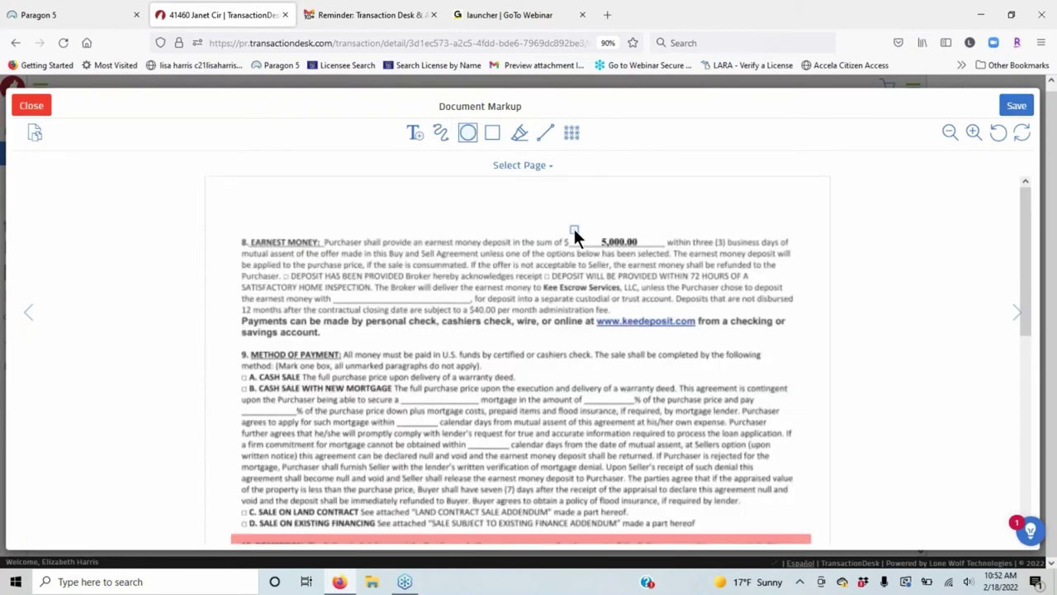
{"action": "left_click_drag", "start_coordinate": [574, 232], "coordinate": [667, 251]}
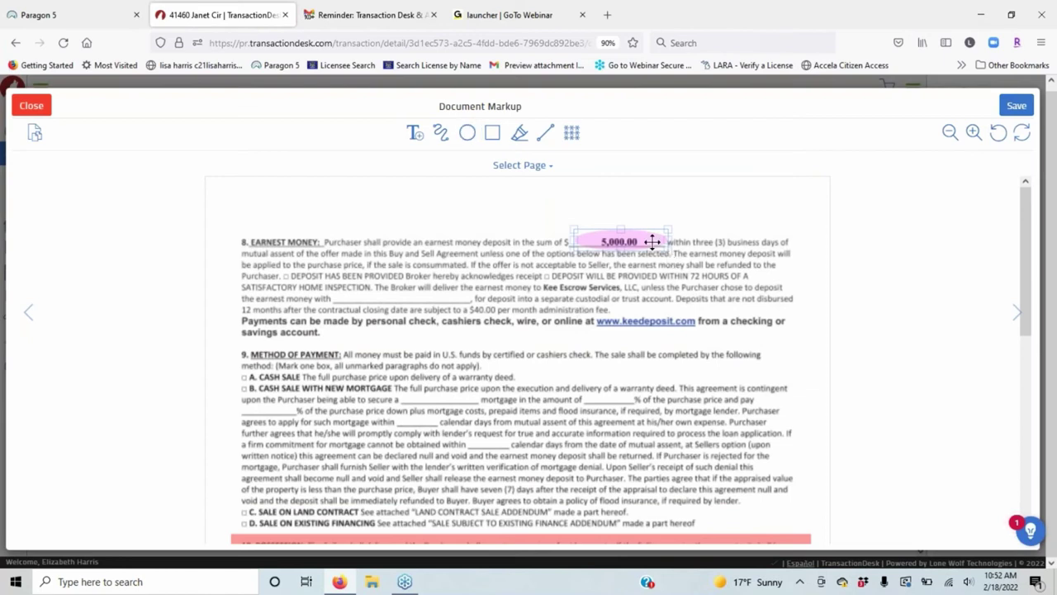
Make the ellipse Blue at 10% opacity and bring up Save Document.
{"action": "left_click", "coordinate": [653, 241]}
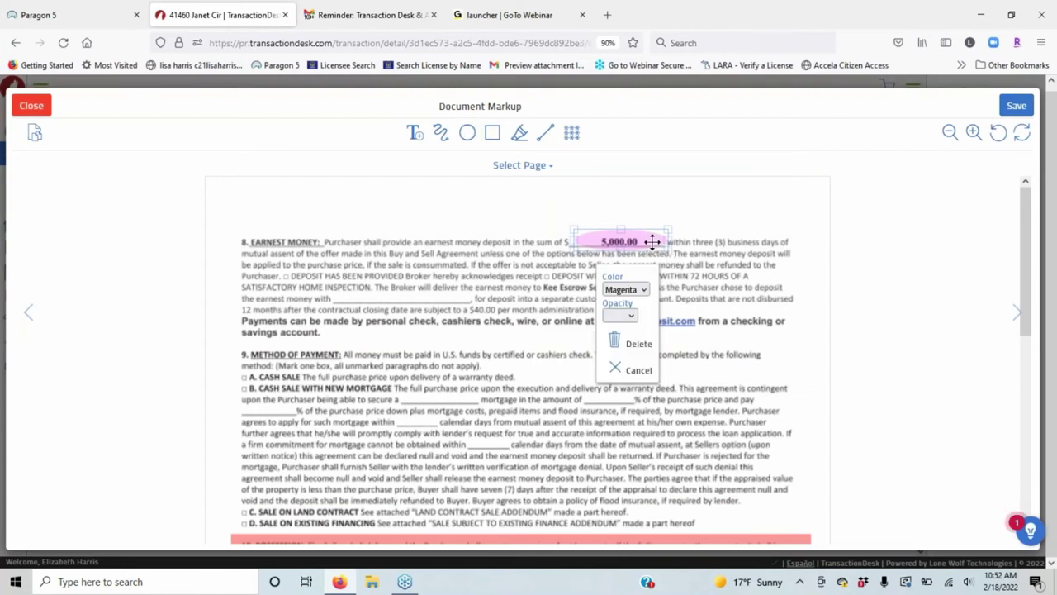
{"action": "left_click", "coordinate": [634, 309]}
{"action": "left_click", "coordinate": [617, 384]}
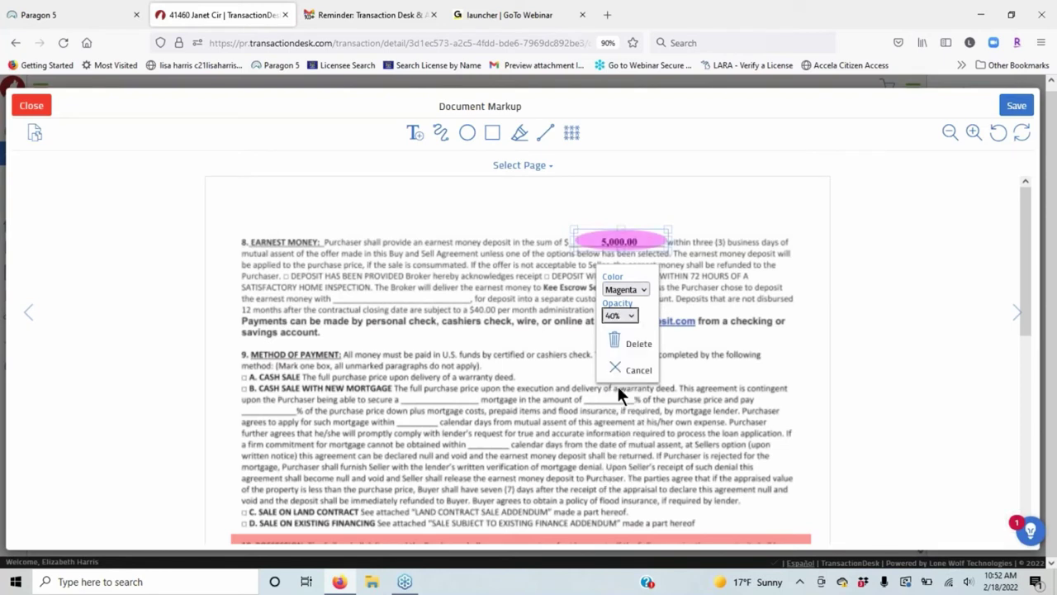
{"action": "left_click", "coordinate": [625, 316]}
{"action": "left_click", "coordinate": [624, 324]}
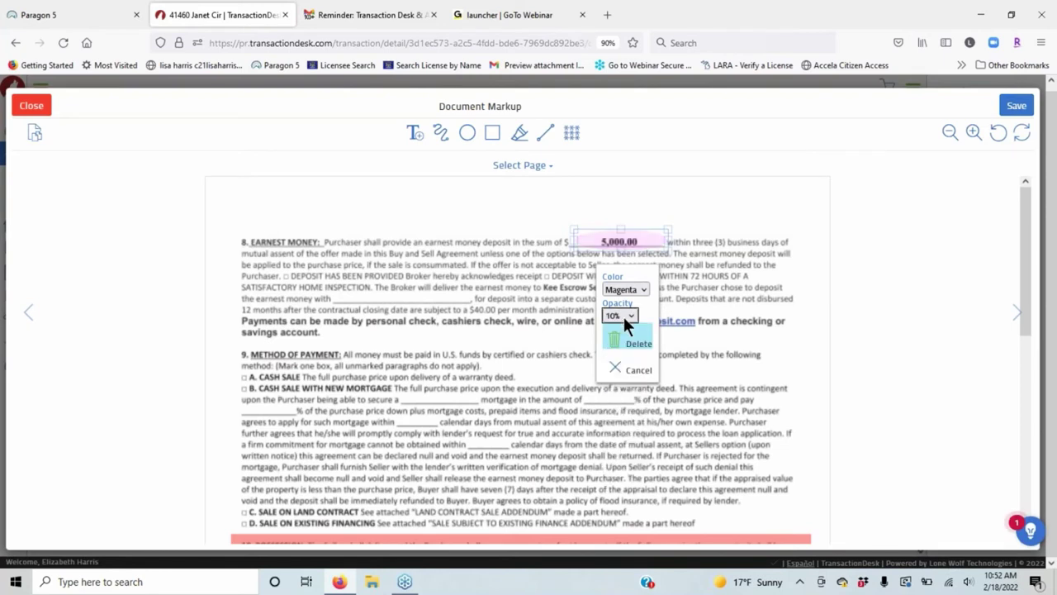
{"action": "left_click", "coordinate": [625, 289]}
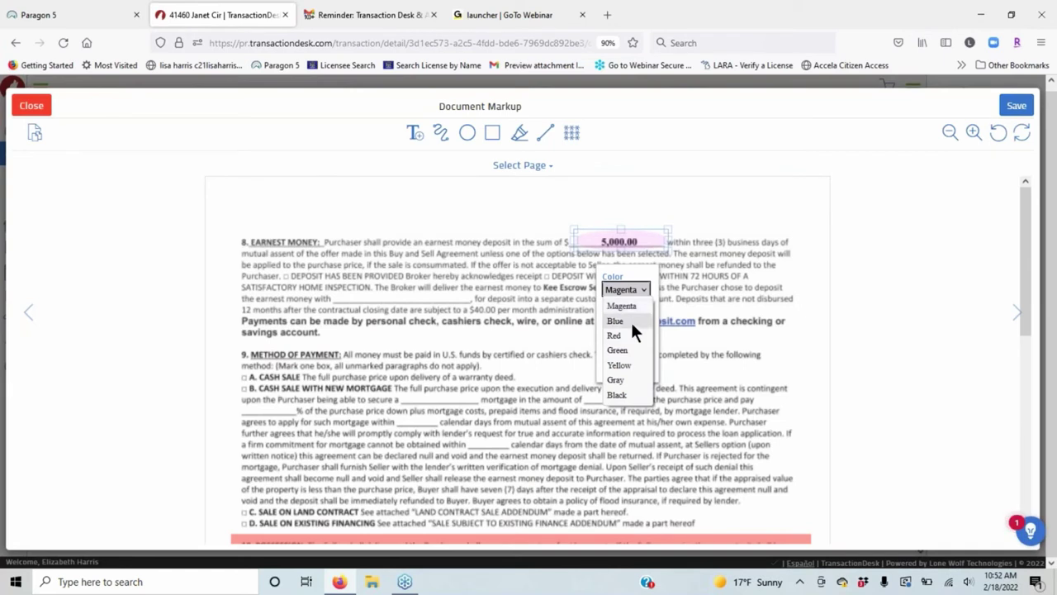
{"action": "left_click", "coordinate": [630, 322]}
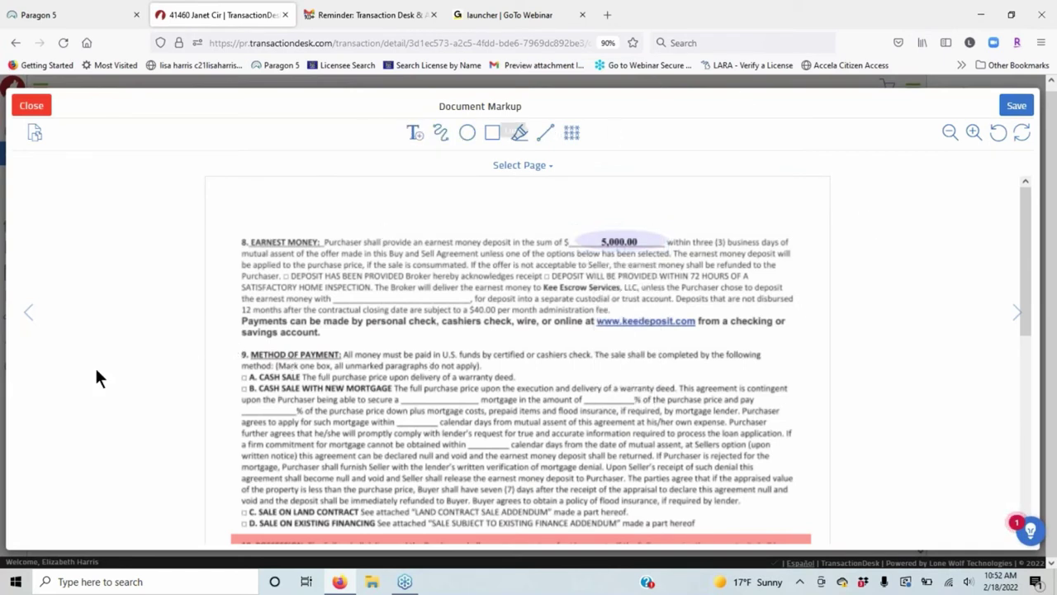
{"action": "left_click", "coordinate": [1017, 105]}
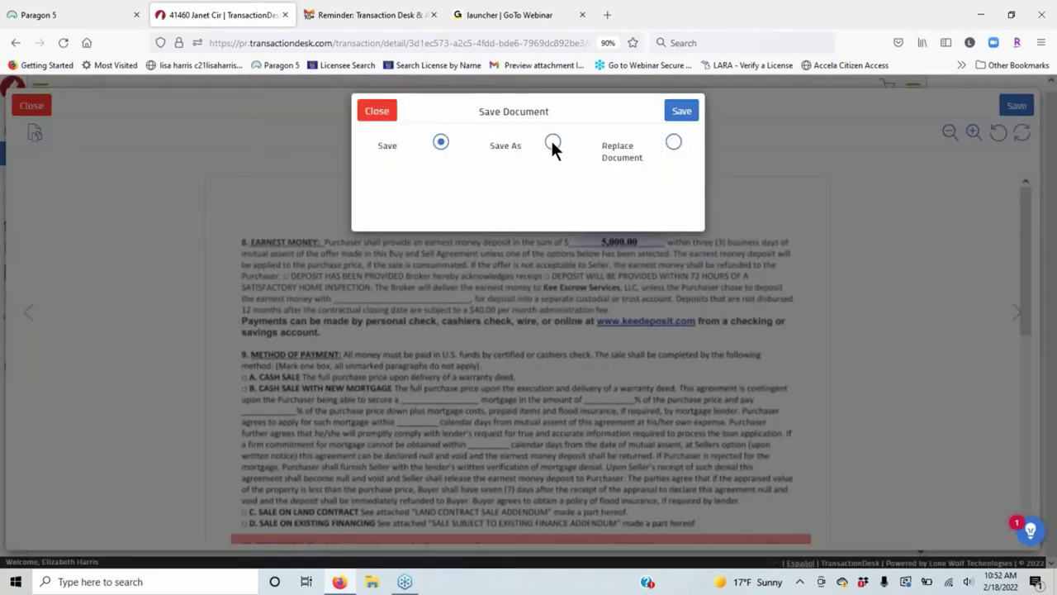
Save As a new document named 'Revised PA'.
{"action": "left_click", "coordinate": [552, 144]}
{"action": "left_click", "coordinate": [456, 187]}
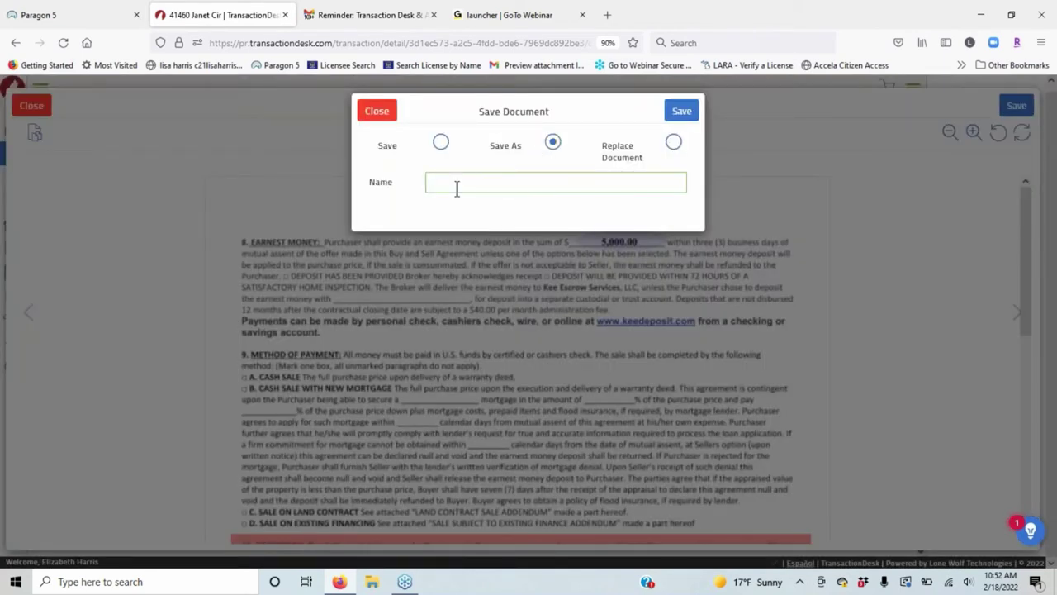
{"action": "type", "text": "Revised PA"}
{"action": "left_click", "coordinate": [682, 112]}
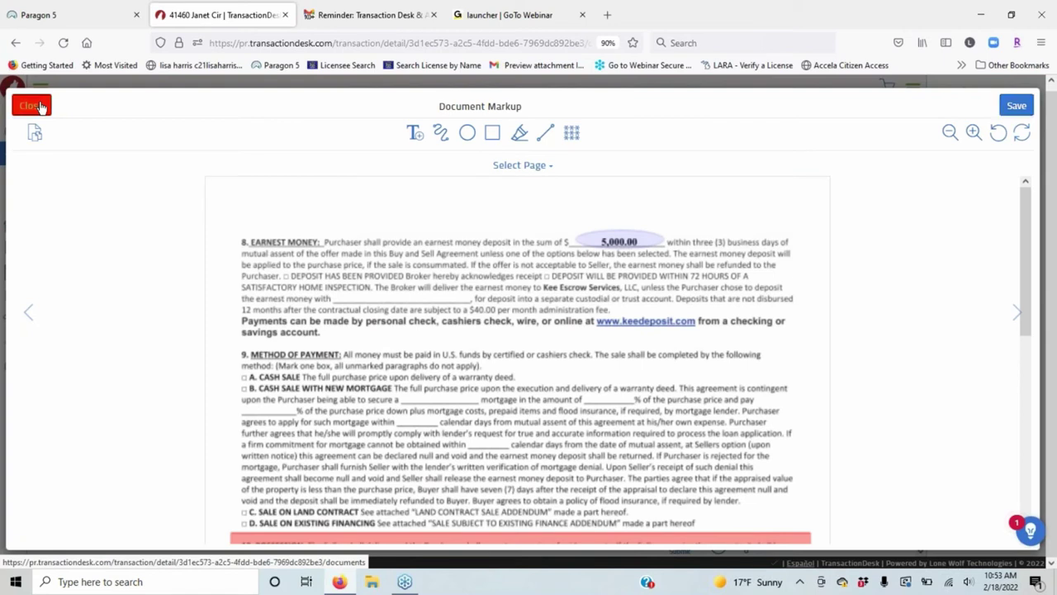
Close the markup editor, then preview Revised PA.pdf and scroll through its markups.
{"action": "left_click", "coordinate": [39, 107]}
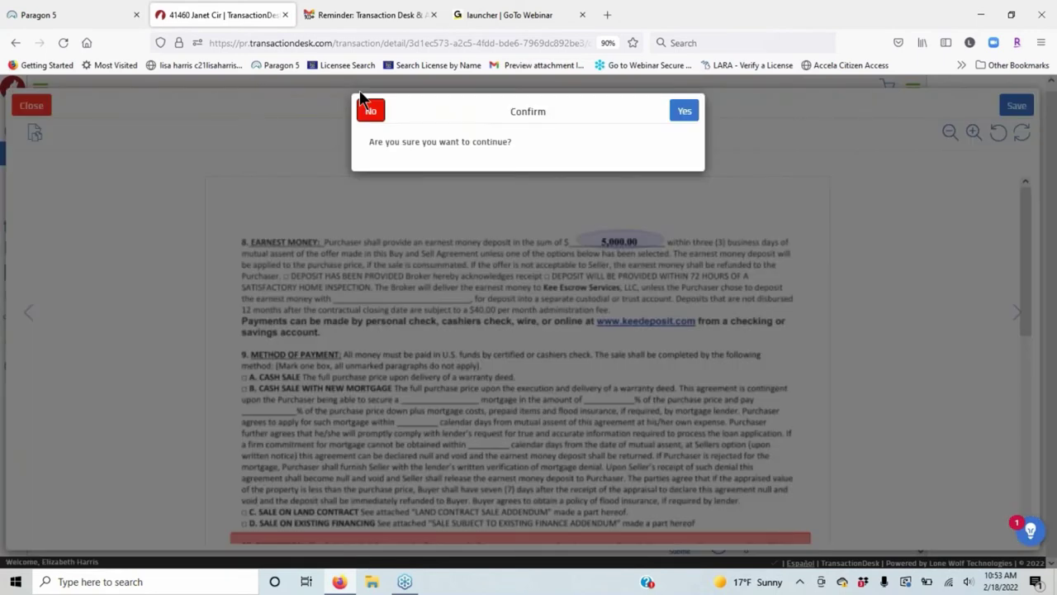
{"action": "left_click", "coordinate": [361, 100]}
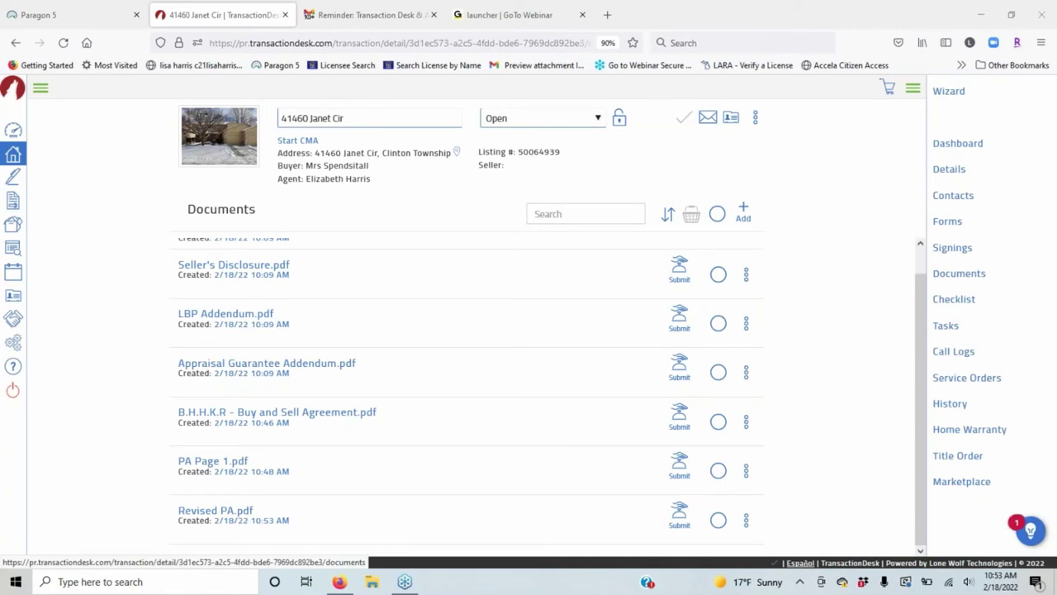
{"action": "left_click", "coordinate": [237, 512]}
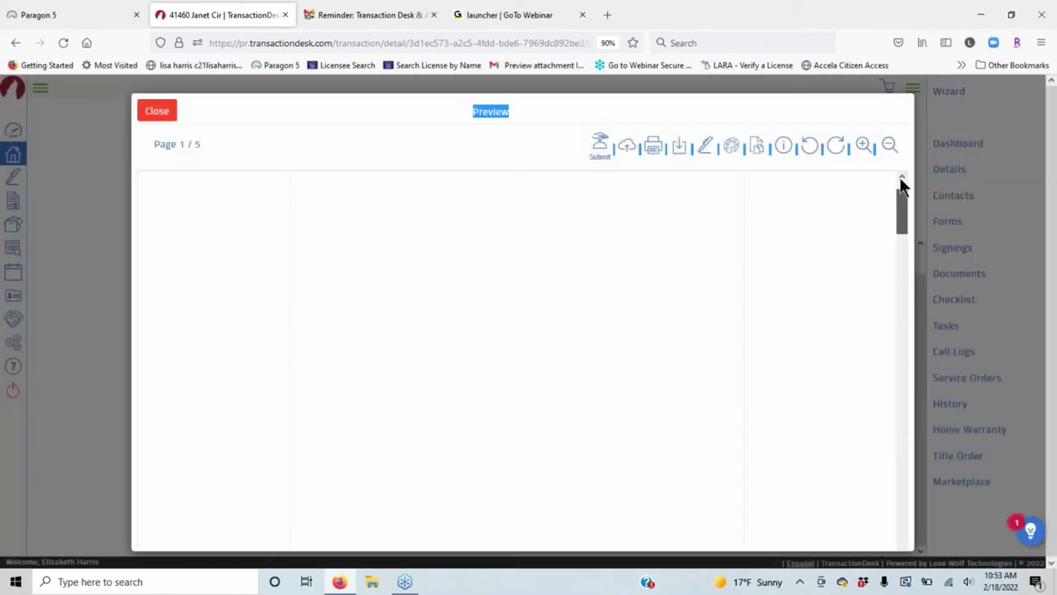
{"action": "scroll", "coordinate": [524, 296], "scroll_direction": "down", "scroll_amount": 3}
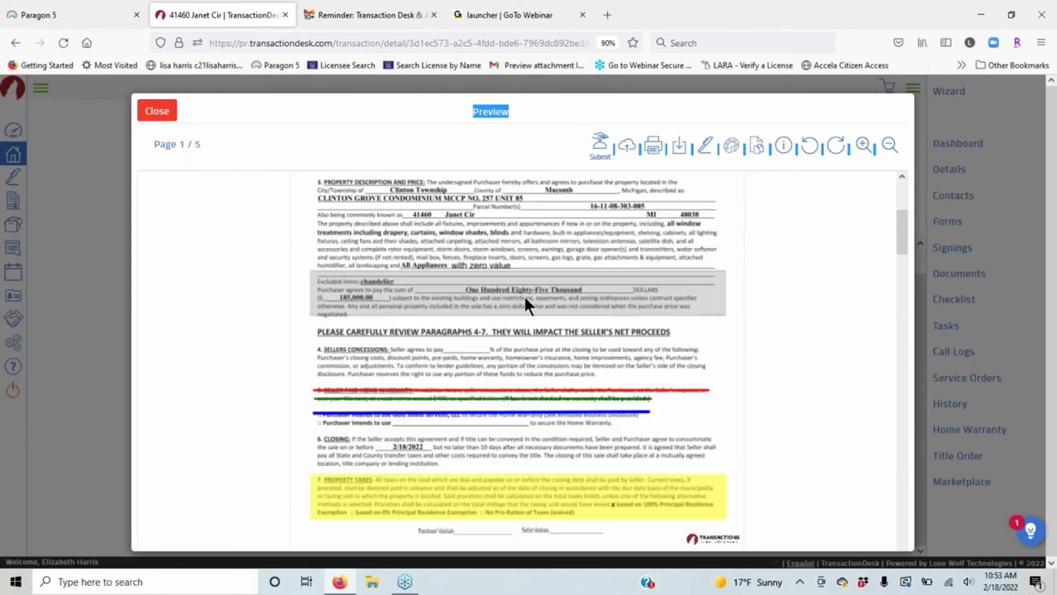
{"action": "scroll", "coordinate": [524, 296], "scroll_direction": "down", "scroll_amount": 3}
{"action": "scroll", "coordinate": [730, 361], "scroll_direction": "down", "scroll_amount": 1}
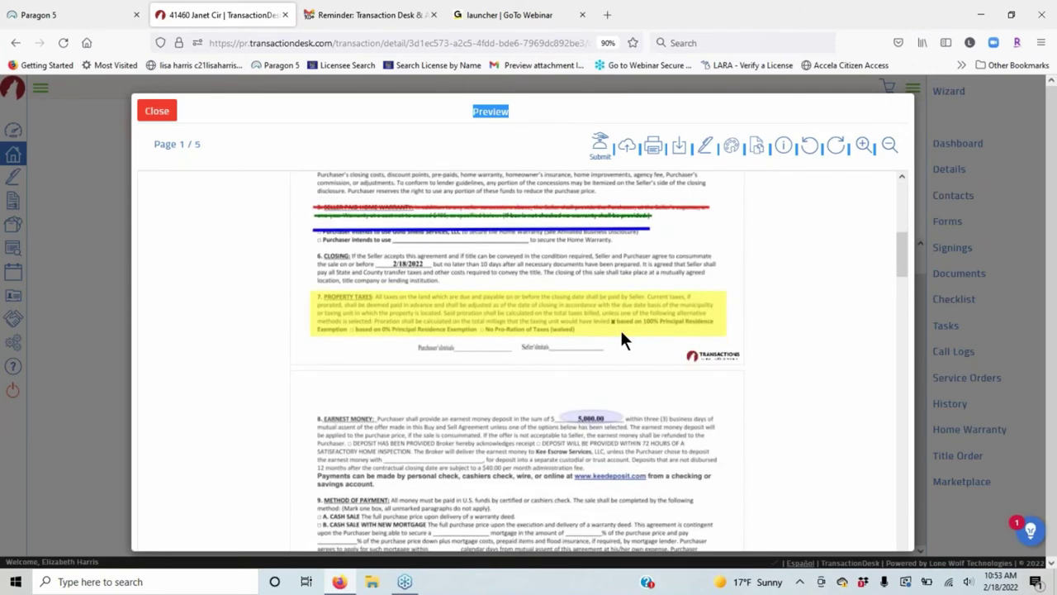
{"action": "scroll", "coordinate": [620, 340], "scroll_direction": "down", "scroll_amount": 2}
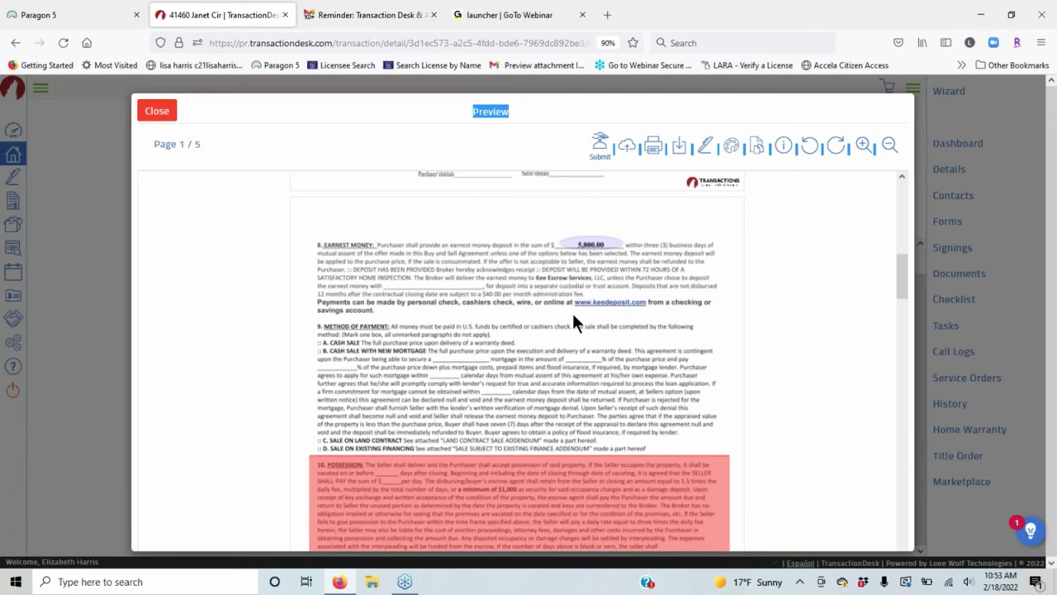
{"action": "scroll", "coordinate": [574, 314], "scroll_direction": "down", "scroll_amount": 4}
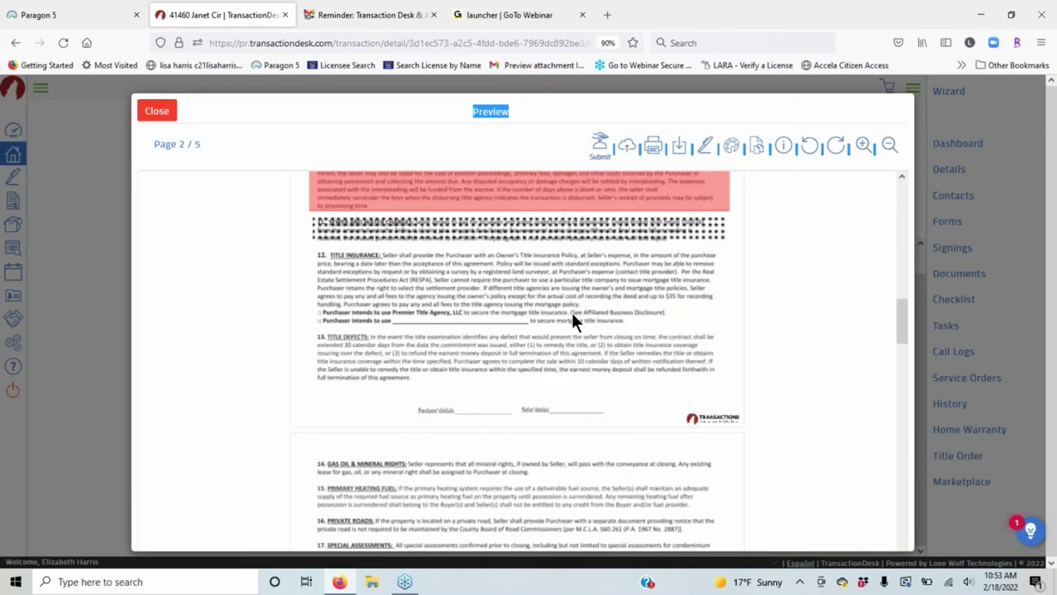
{"action": "key", "text": "Escape"}
Look through the Seller's Disclosure.pdf actions menu, then dismiss it without choosing anything.
{"action": "left_click", "coordinate": [745, 274]}
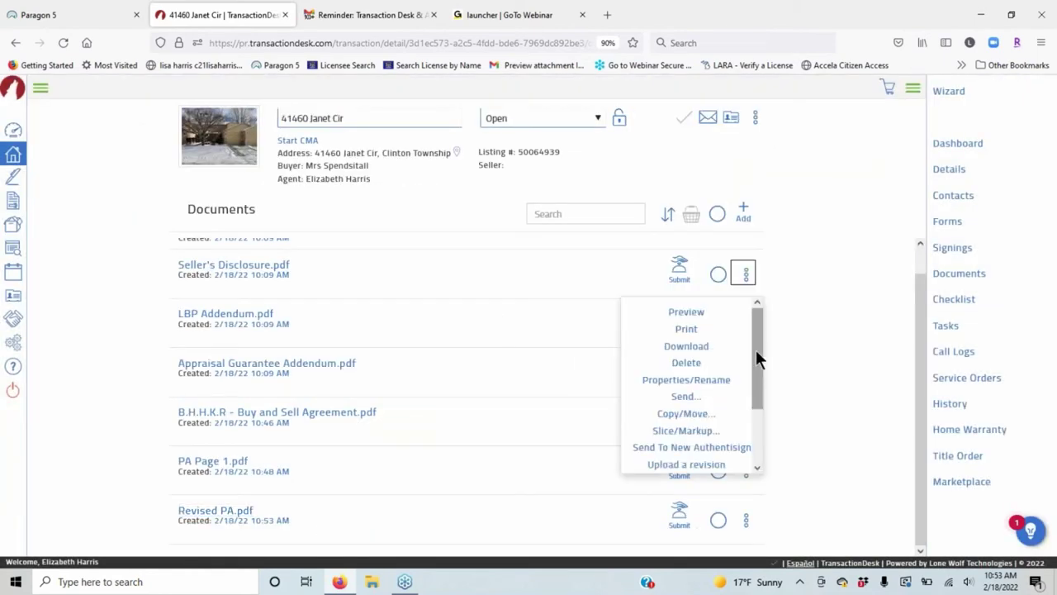
{"action": "left_click_drag", "start_coordinate": [757, 357], "coordinate": [747, 438]}
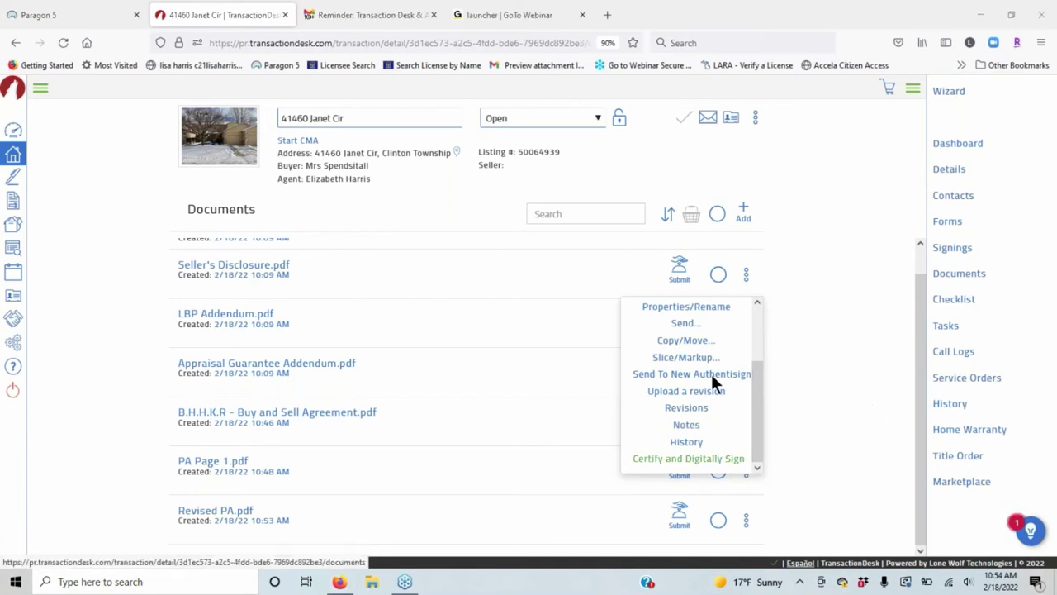
{"action": "left_click", "coordinate": [785, 304]}
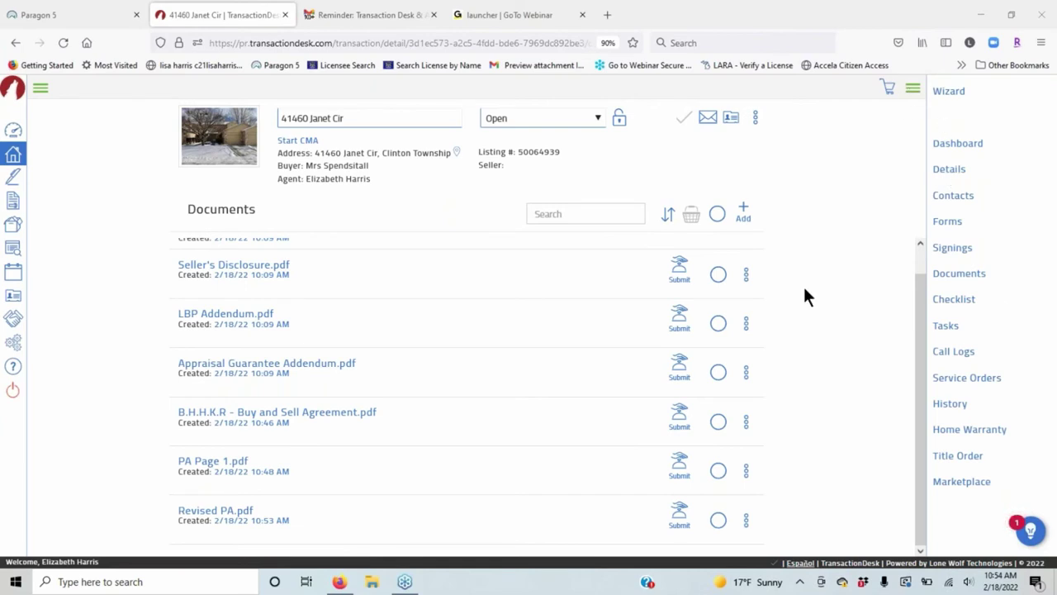
Add and save a new signing named 'Offer on Janet' from the transaction's Signings page.
{"action": "left_click", "coordinate": [953, 253]}
{"action": "left_click", "coordinate": [953, 249]}
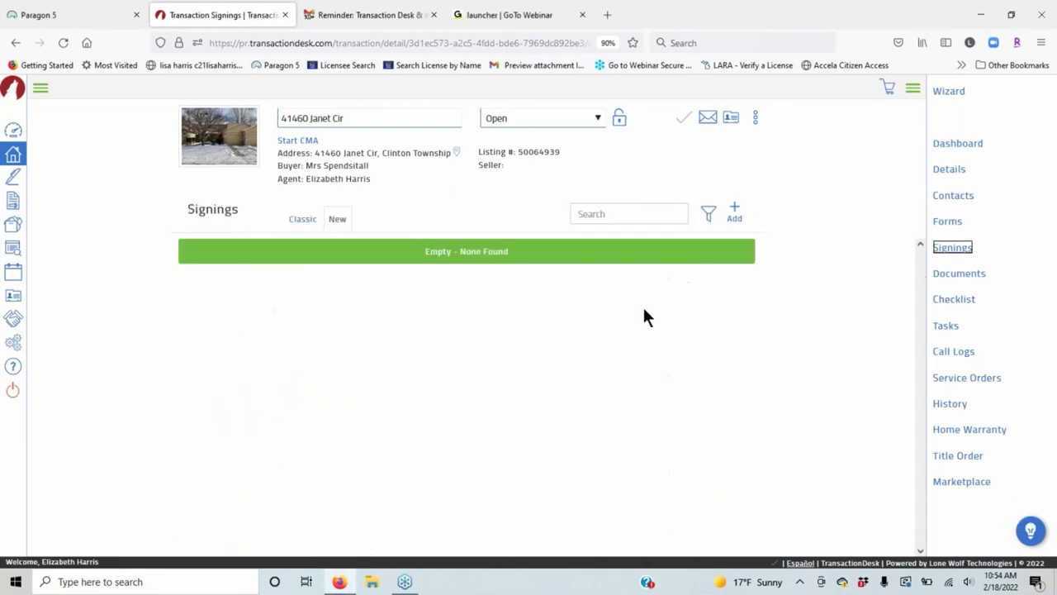
{"action": "left_click", "coordinate": [735, 211]}
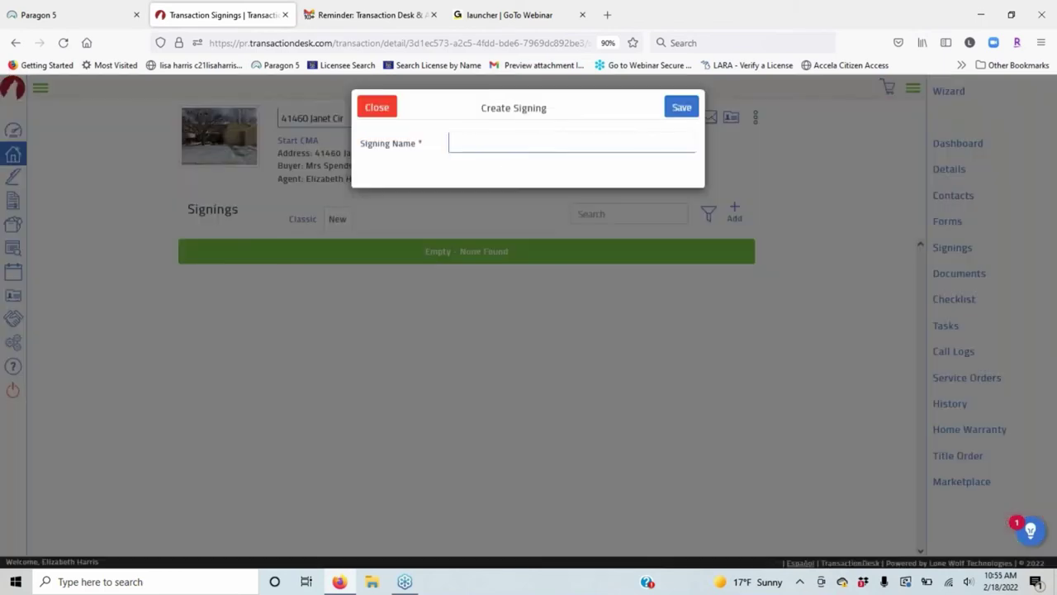
{"action": "type", "text": "Of"}
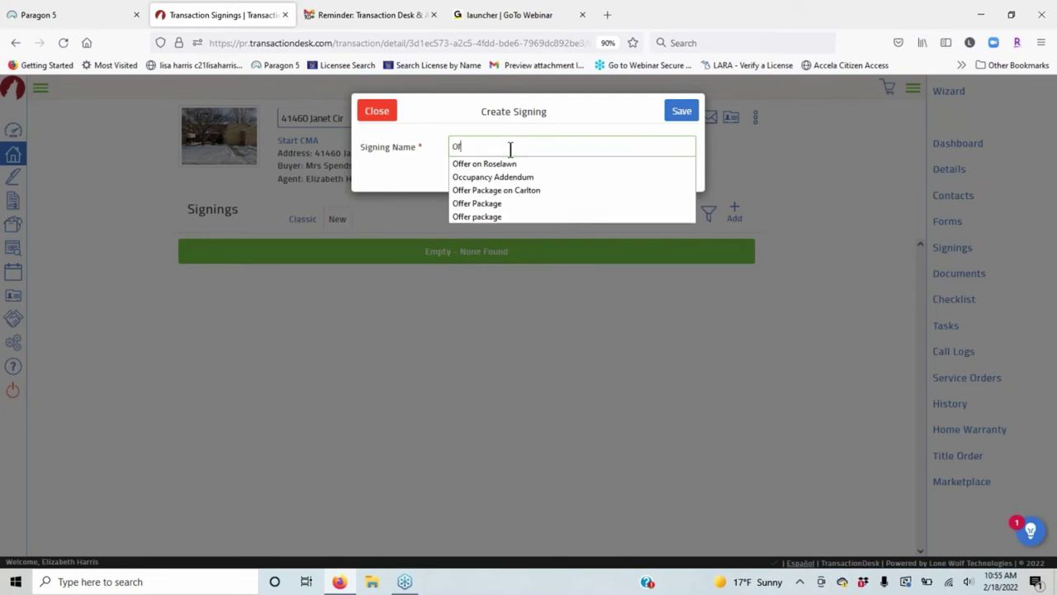
{"action": "type", "text": "fer on"}
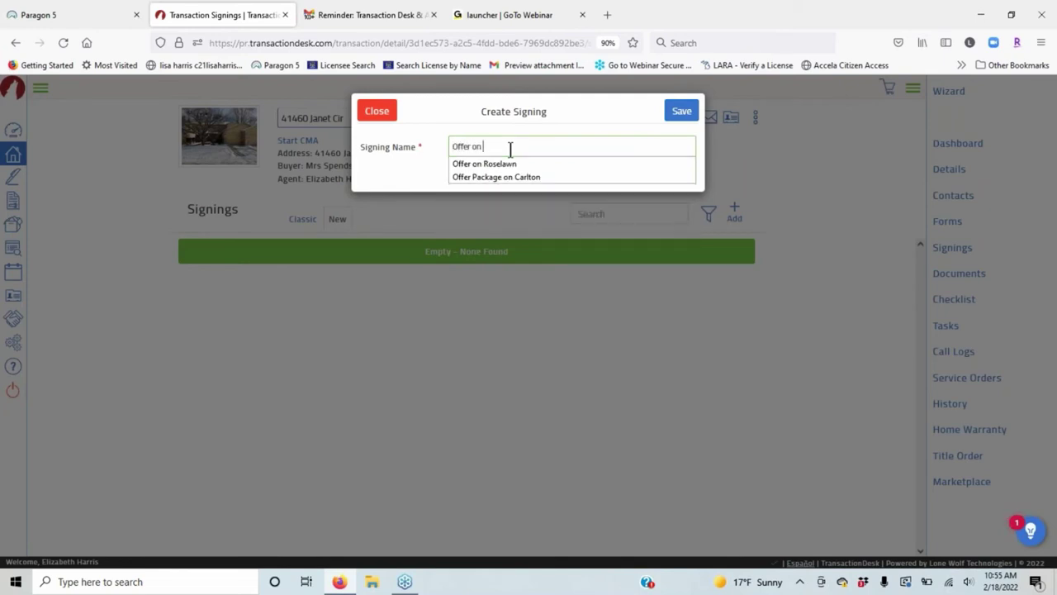
{"action": "type", "text": " Janet"}
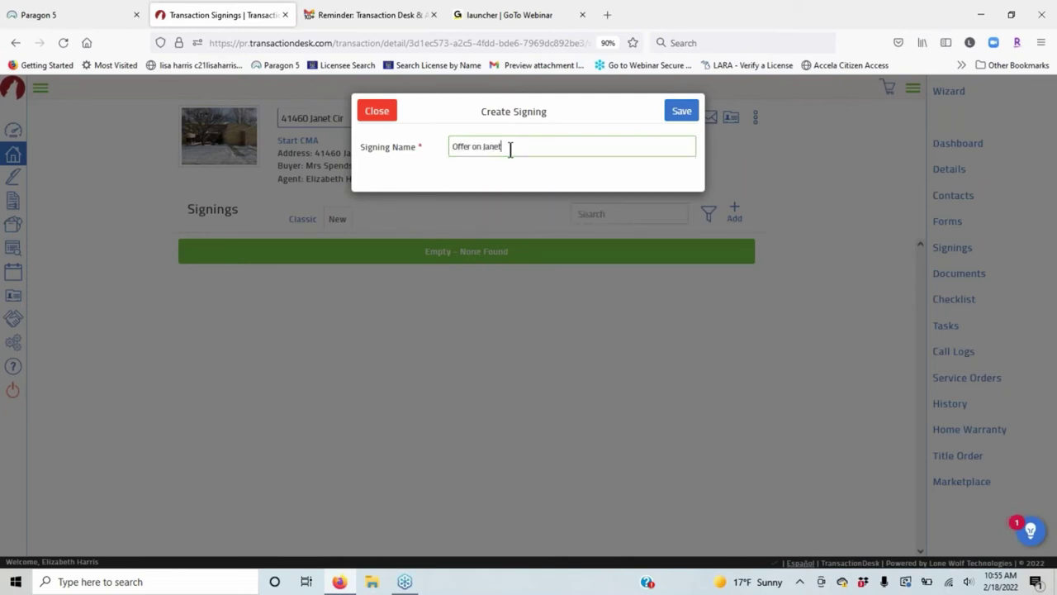
{"action": "left_click", "coordinate": [680, 110]}
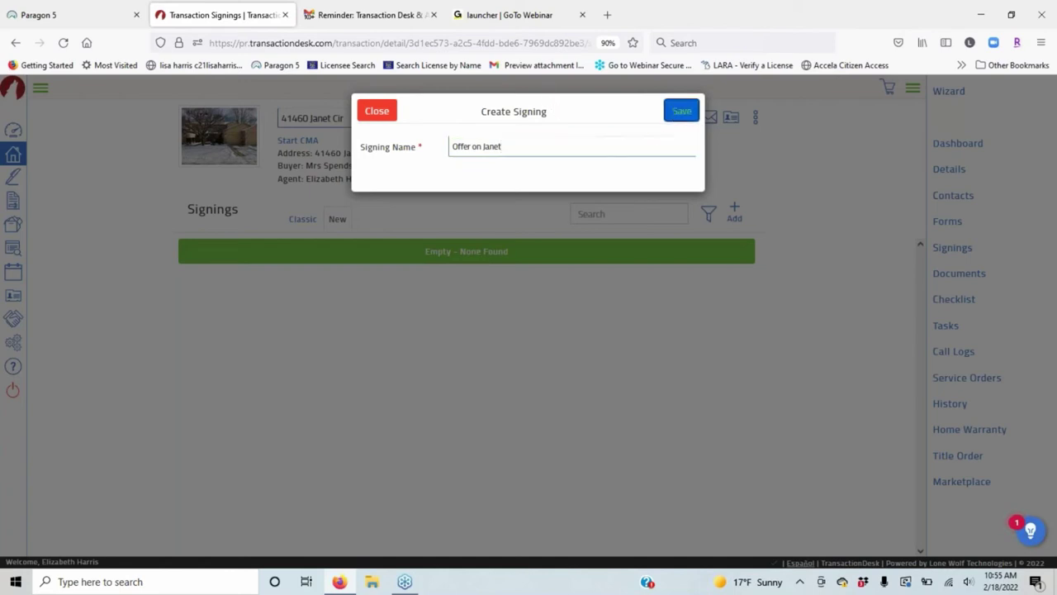
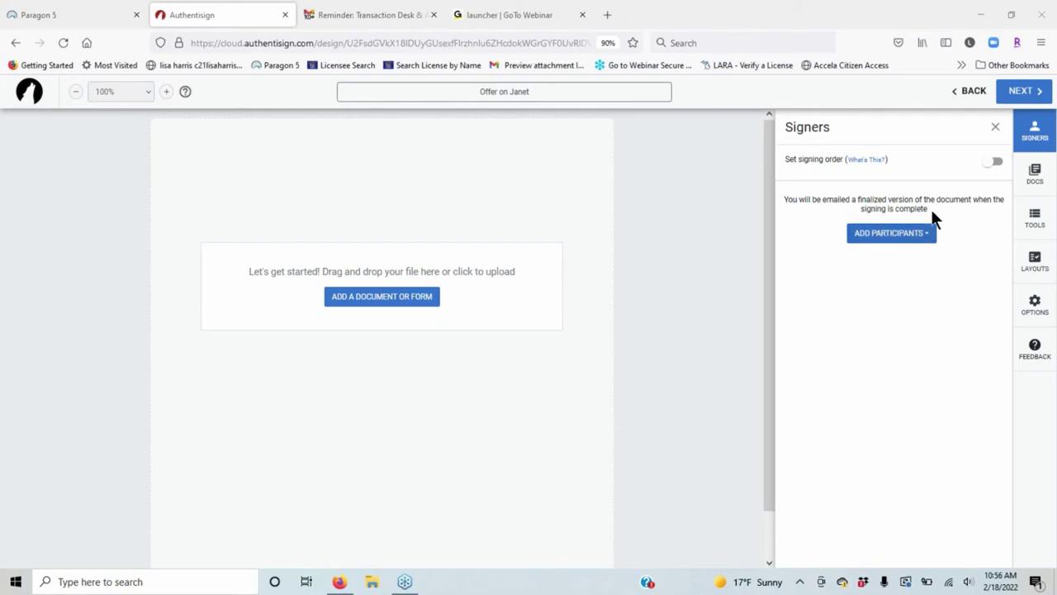
Open the Add from Transaction list of participants for the Offer on Janet signing.
{"action": "left_click", "coordinate": [887, 237]}
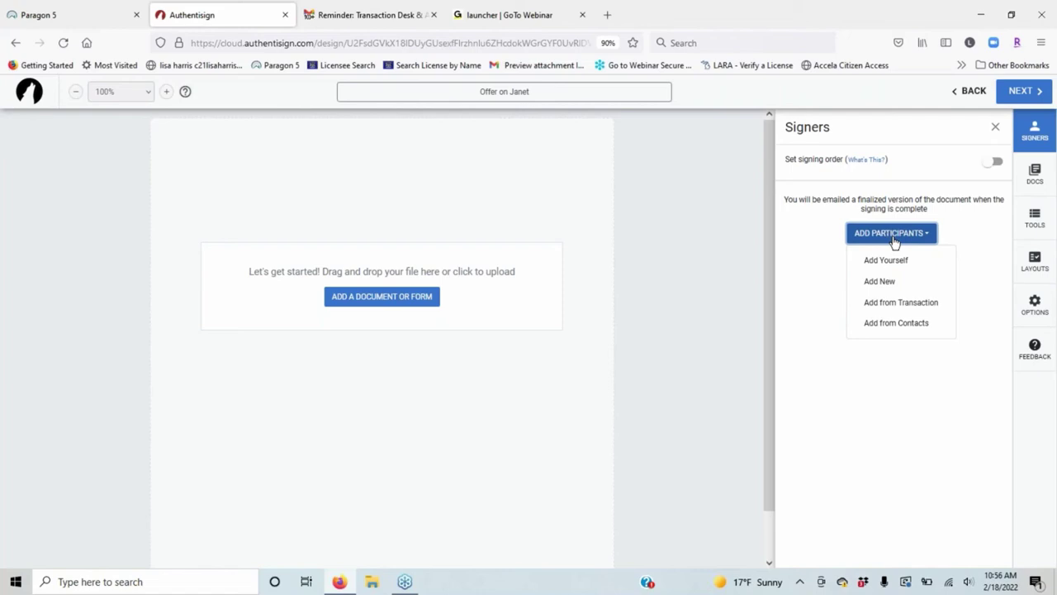
{"action": "left_click", "coordinate": [911, 305]}
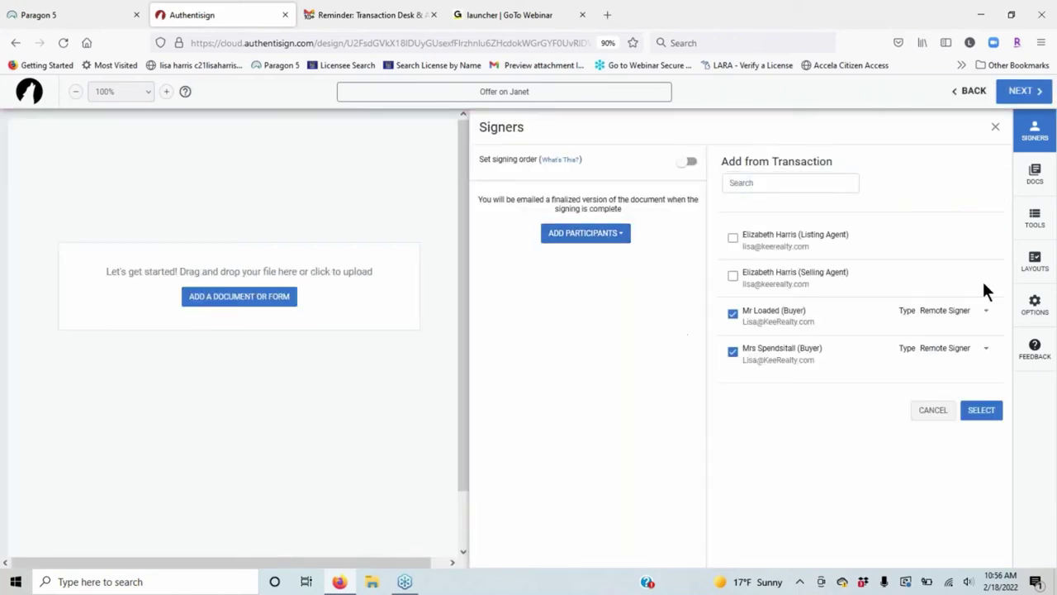
Check the listing agent with type CC, leaving both buyers as Remote Signers.
{"action": "left_click", "coordinate": [987, 314]}
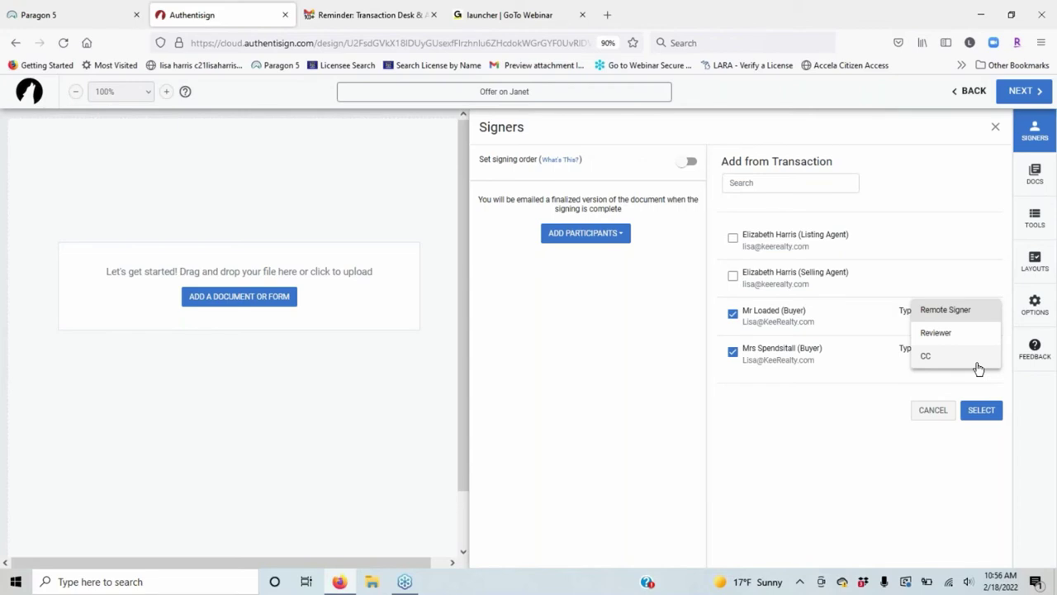
{"action": "left_click", "coordinate": [731, 240]}
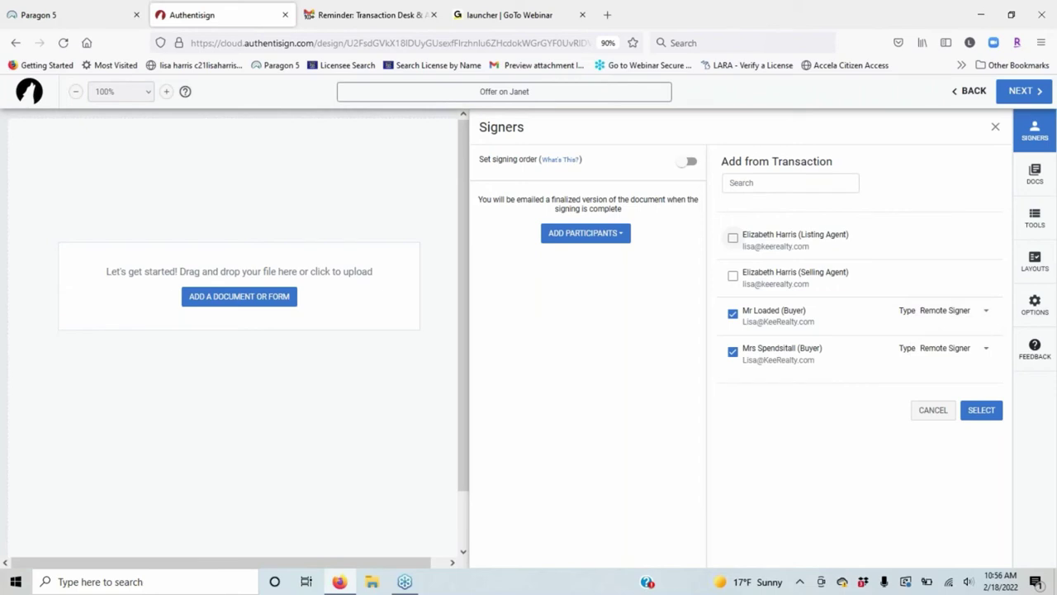
{"action": "left_click", "coordinate": [733, 238]}
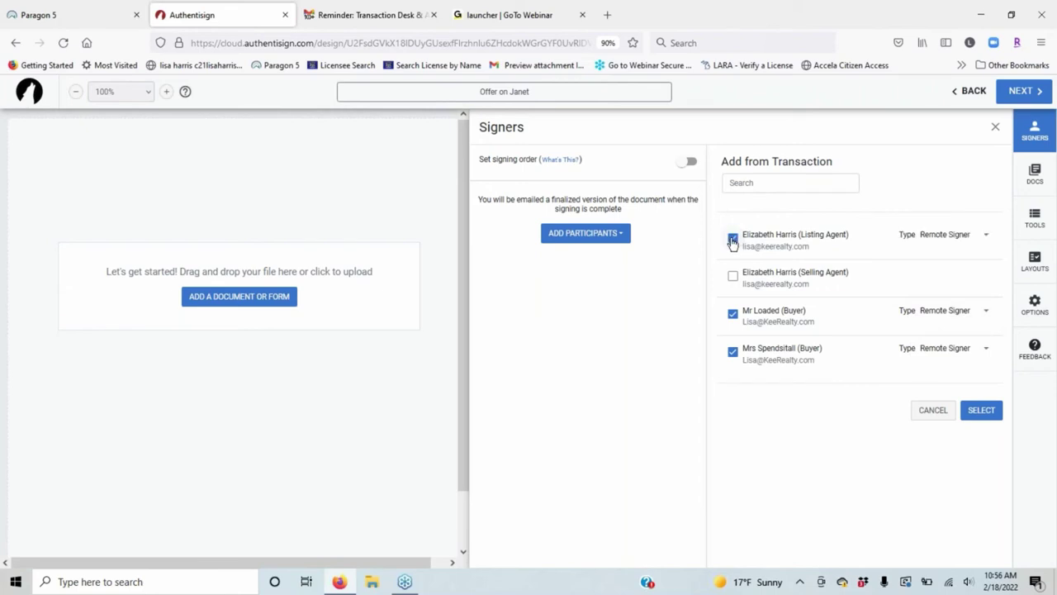
{"action": "left_click", "coordinate": [958, 237]}
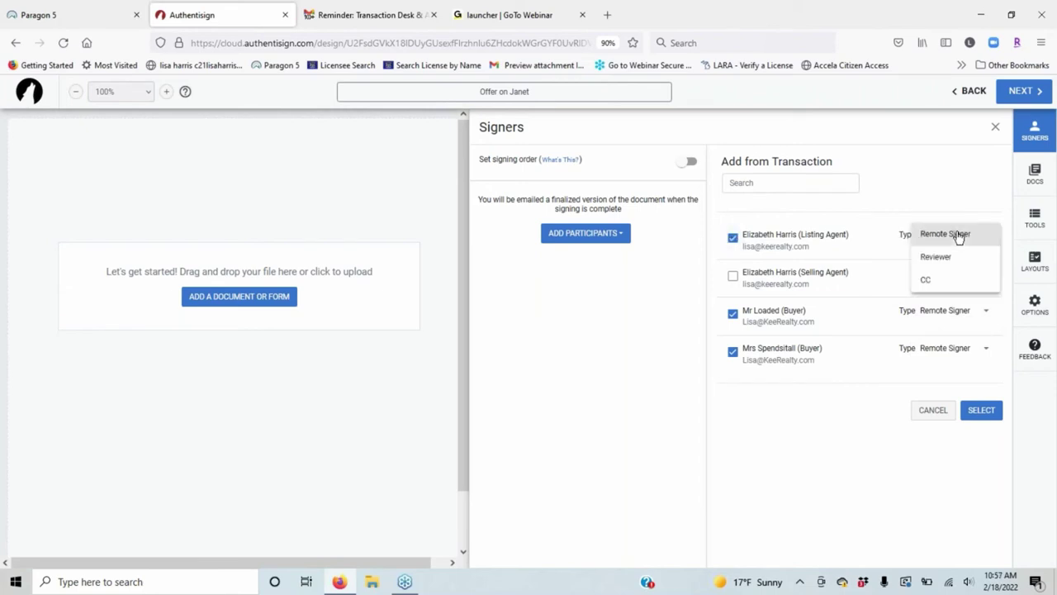
{"action": "left_click", "coordinate": [946, 285]}
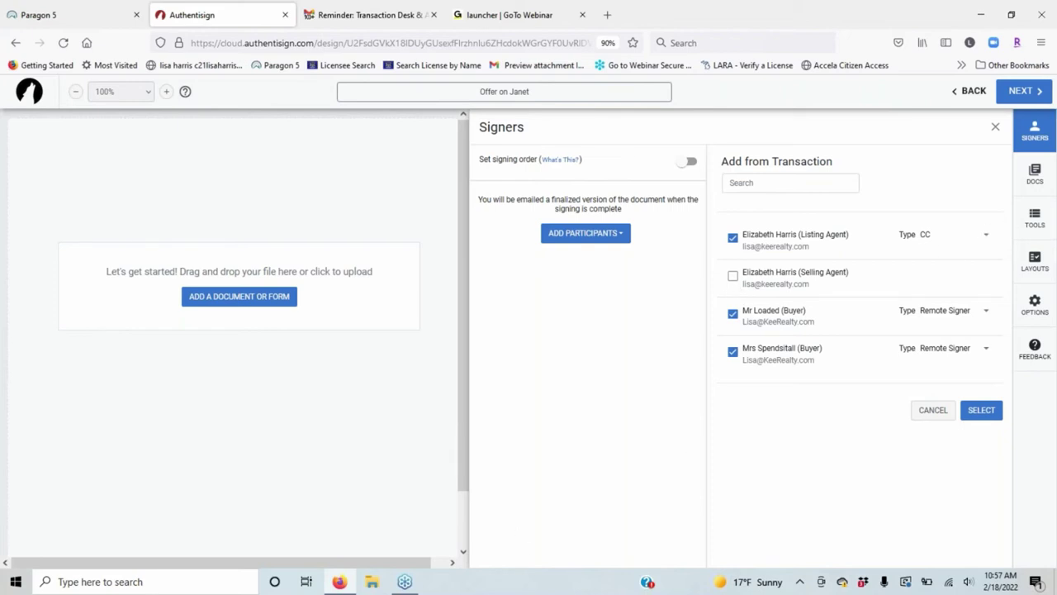
Include the selling agent as a signer, enable signing order, and add the selected participants.
{"action": "left_click", "coordinate": [732, 277]}
{"action": "left_click", "coordinate": [689, 163]}
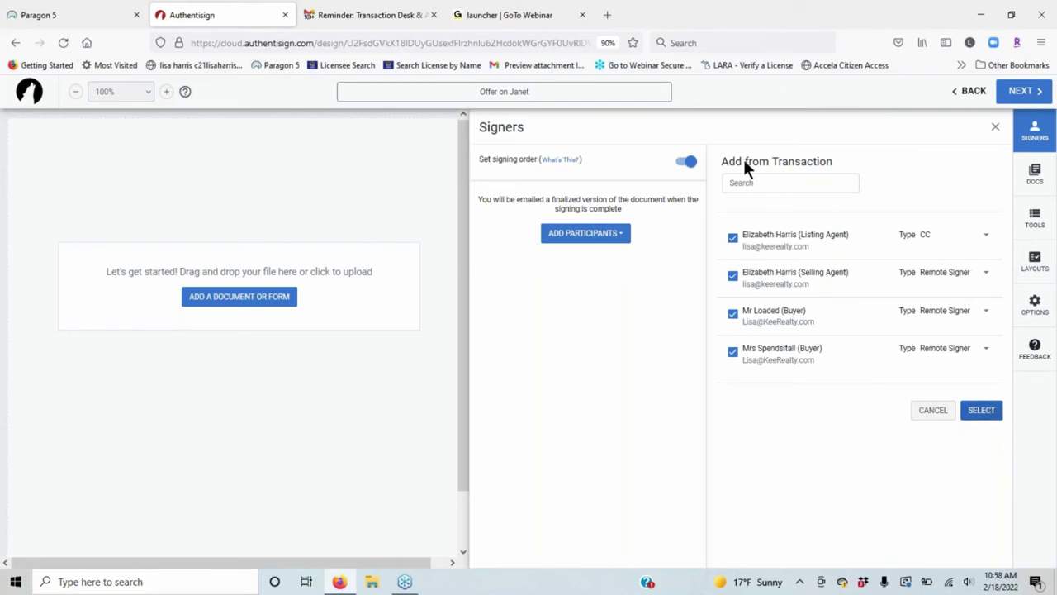
{"action": "left_click", "coordinate": [974, 407]}
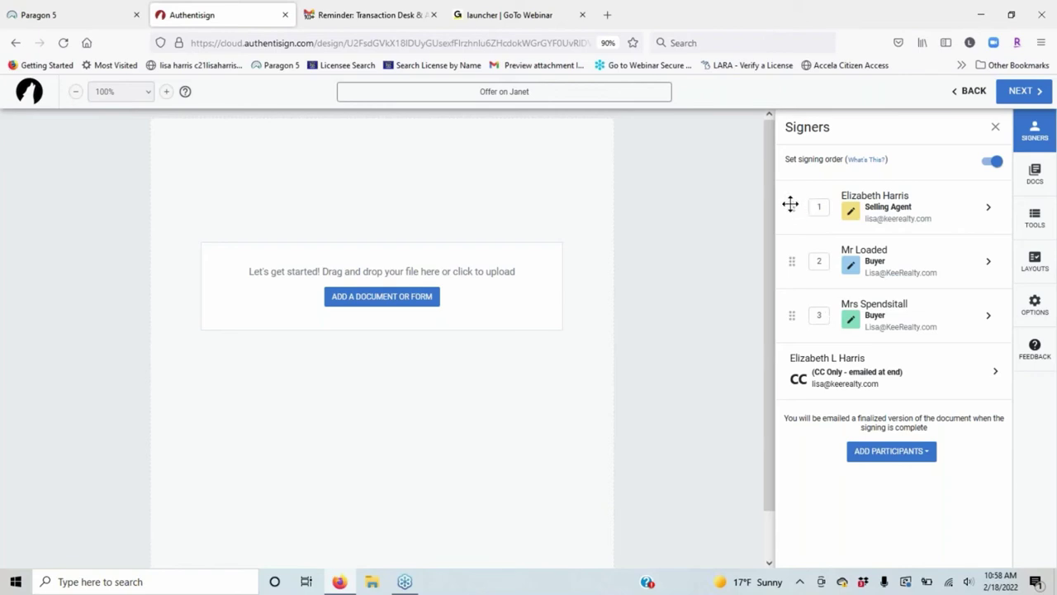
Move the selling agent below both buyers in the signing order, then begin adding a document.
{"action": "left_click_drag", "start_coordinate": [790, 204], "coordinate": [791, 286]}
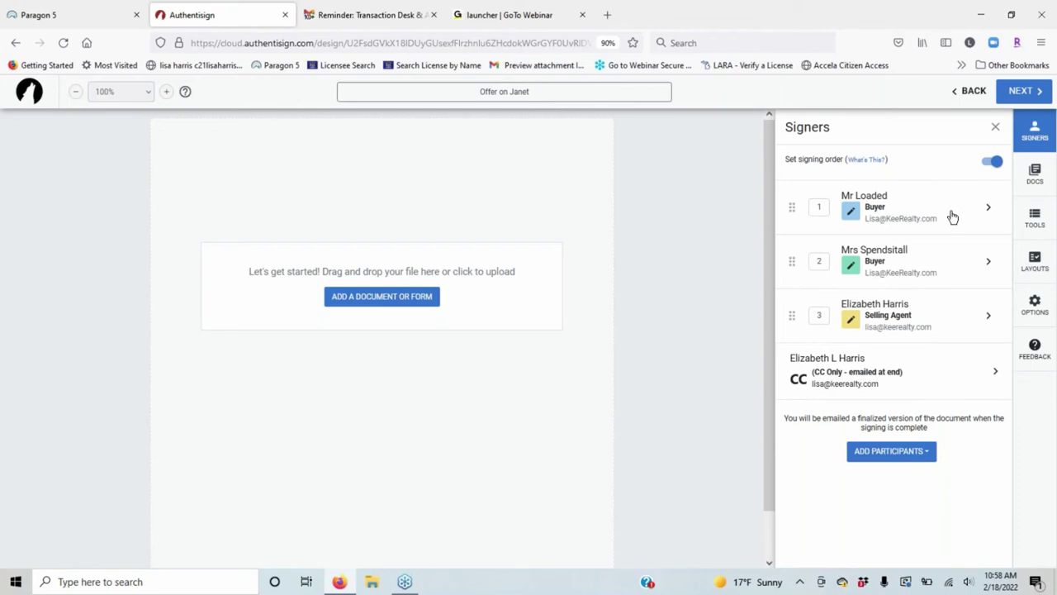
{"action": "left_click", "coordinate": [996, 162]}
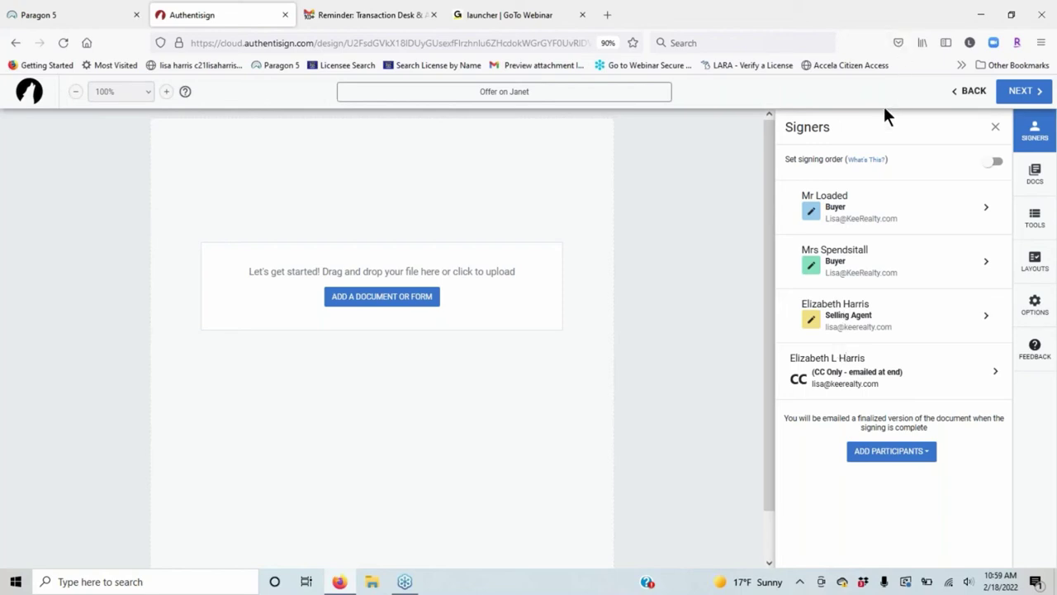
{"action": "left_click", "coordinate": [993, 163]}
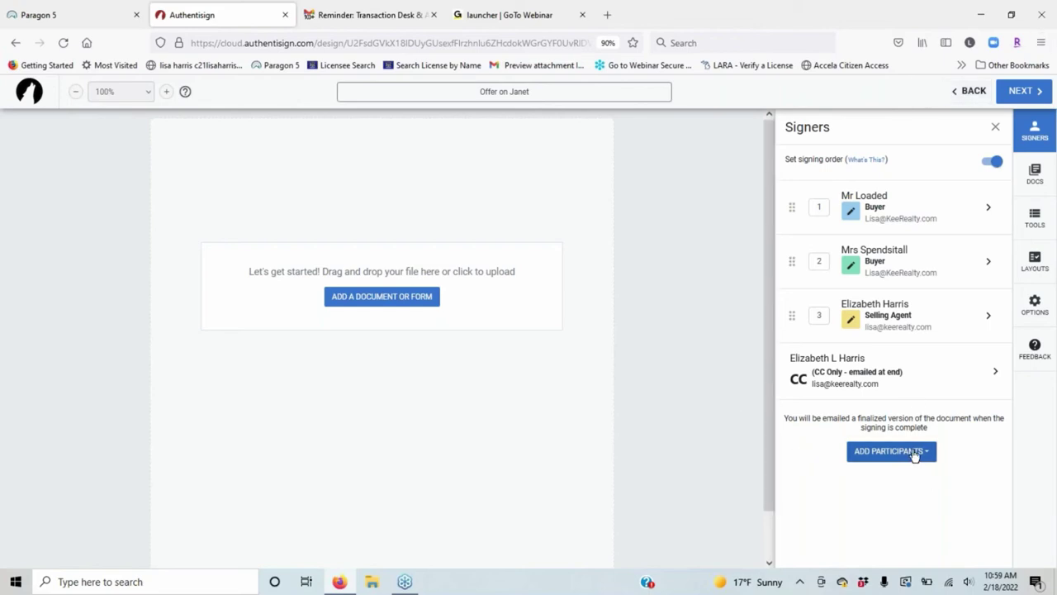
{"action": "left_click", "coordinate": [995, 126]}
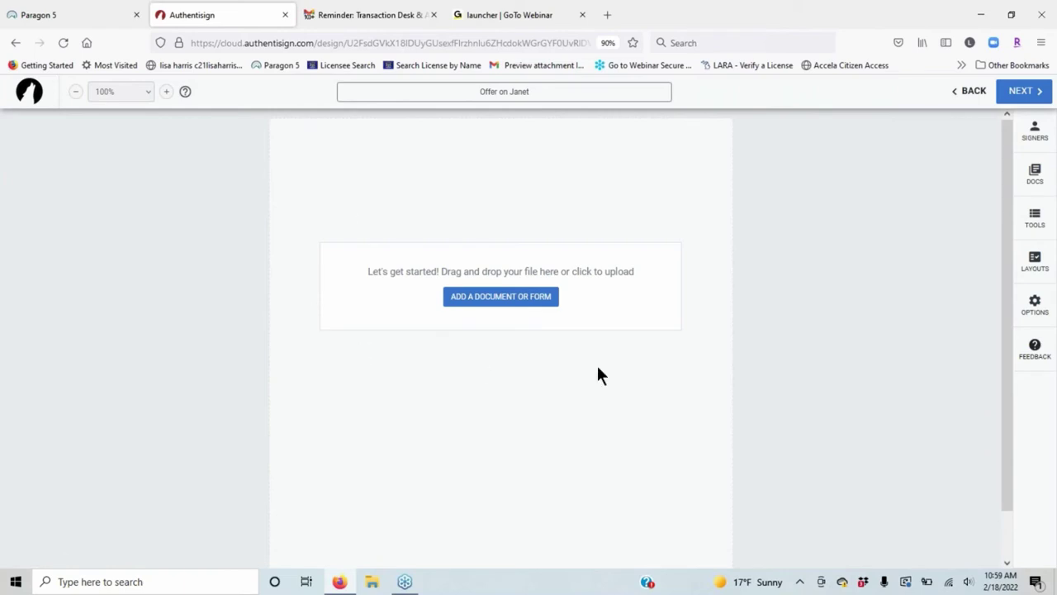
{"action": "left_click", "coordinate": [523, 299]}
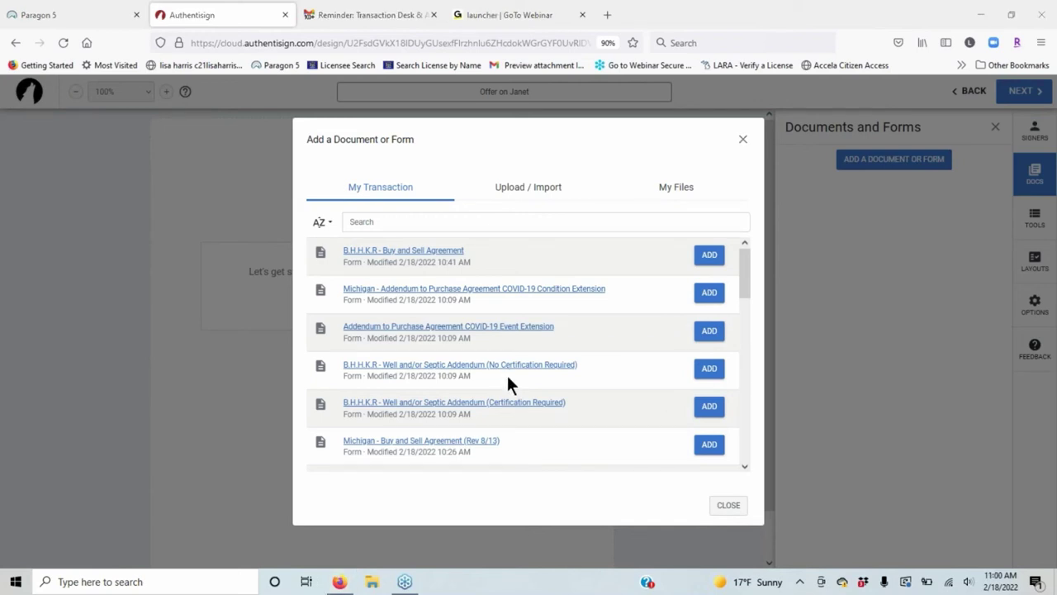
Add the B.H.H.K.R - Buy and Sell Agreement, Michigan agency disclosure and LBP Addendum from My Transaction.
{"action": "scroll", "coordinate": [537, 355], "scroll_direction": "down", "scroll_amount": 1}
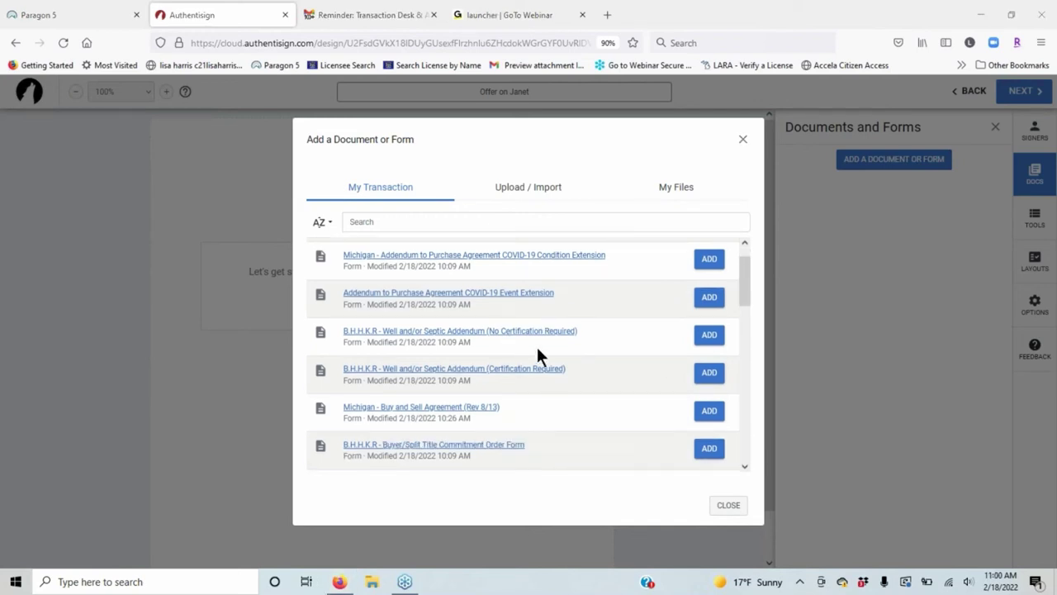
{"action": "scroll", "coordinate": [536, 344], "scroll_direction": "down", "scroll_amount": 10}
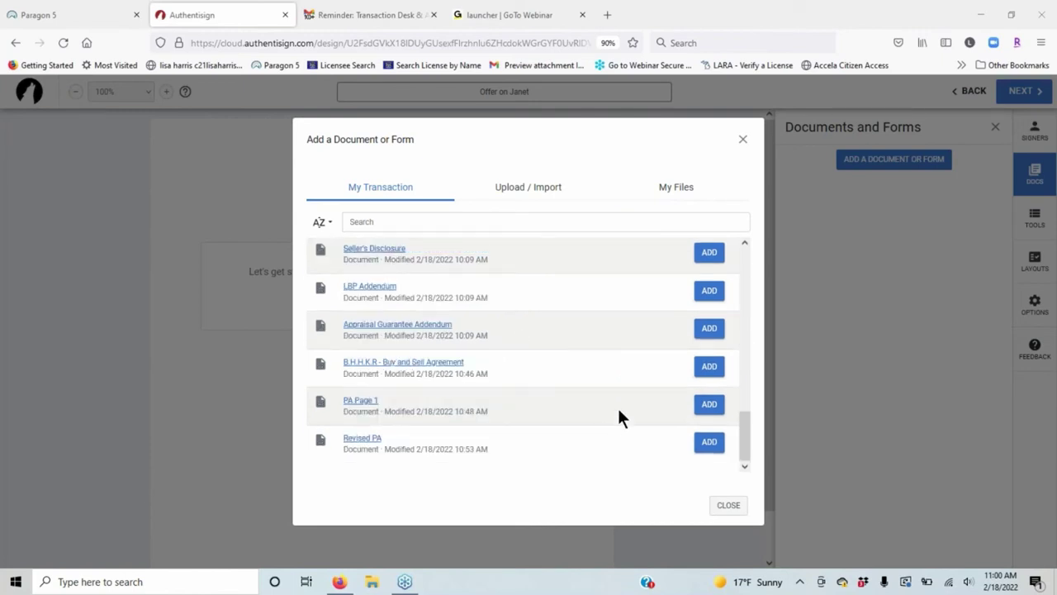
{"action": "scroll", "coordinate": [612, 402], "scroll_direction": "up", "scroll_amount": 5}
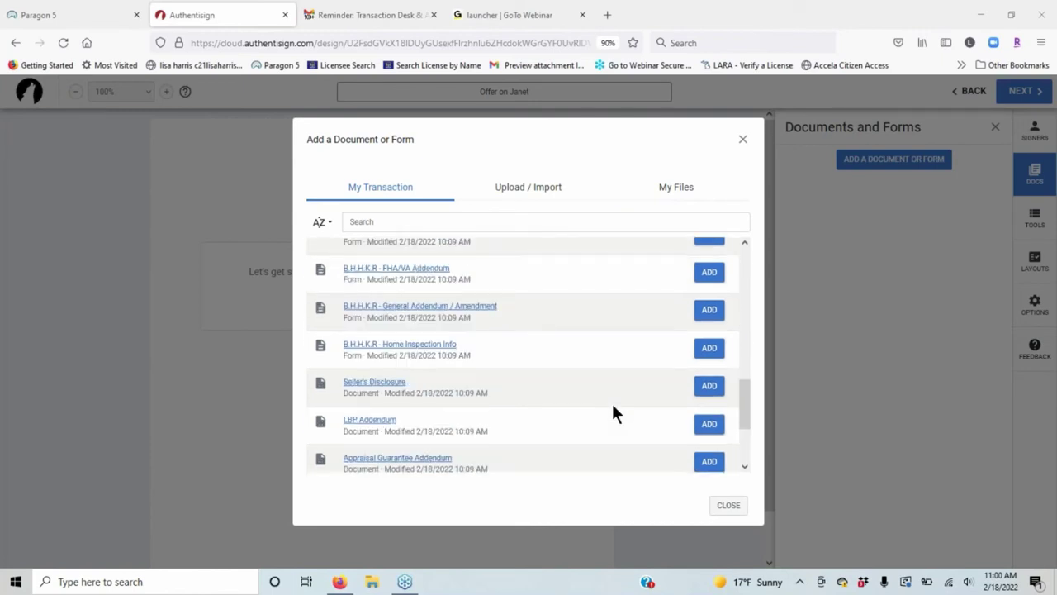
{"action": "scroll", "coordinate": [609, 398], "scroll_direction": "up", "scroll_amount": 4}
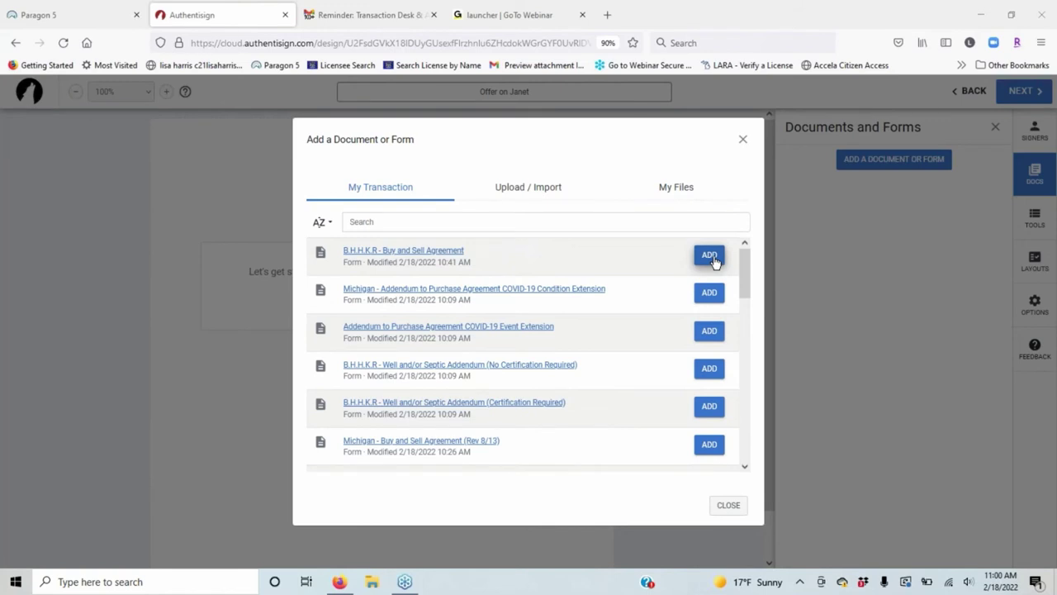
{"action": "left_click", "coordinate": [712, 257]}
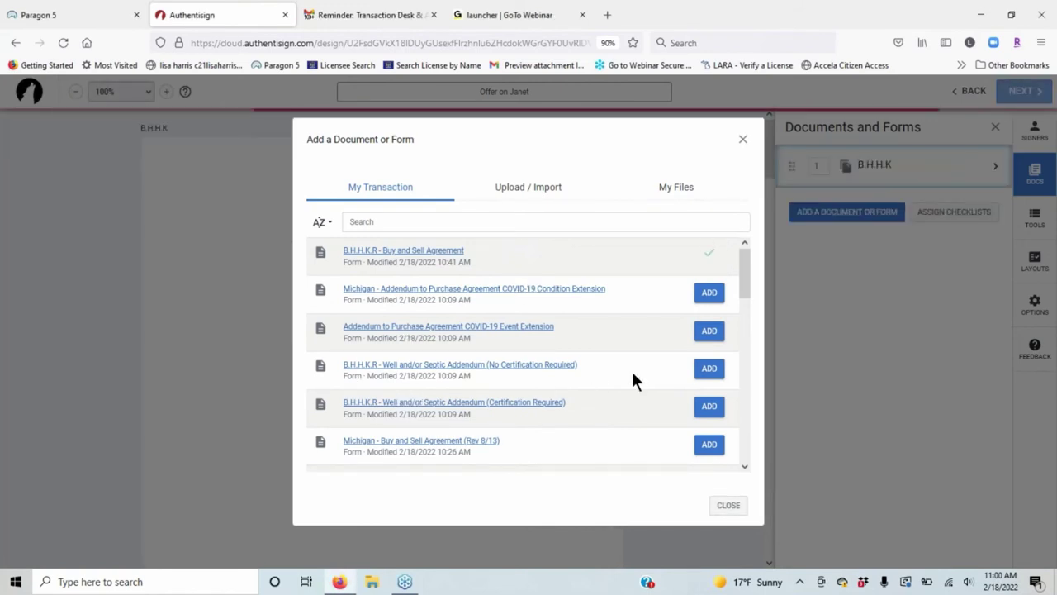
{"action": "scroll", "coordinate": [570, 396], "scroll_direction": "down", "scroll_amount": 1}
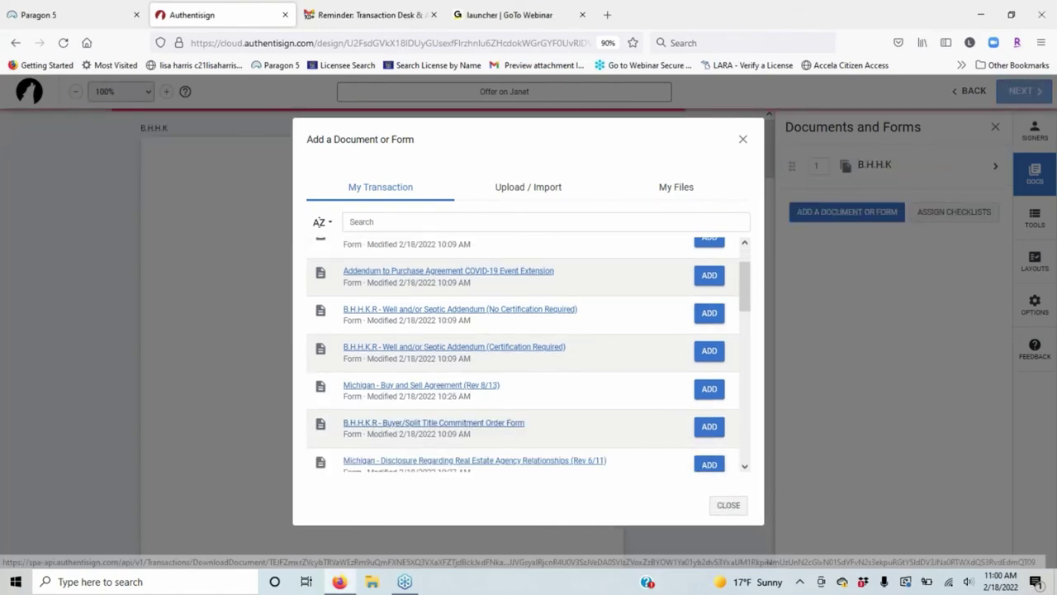
{"action": "scroll", "coordinate": [543, 349], "scroll_direction": "down", "scroll_amount": 1}
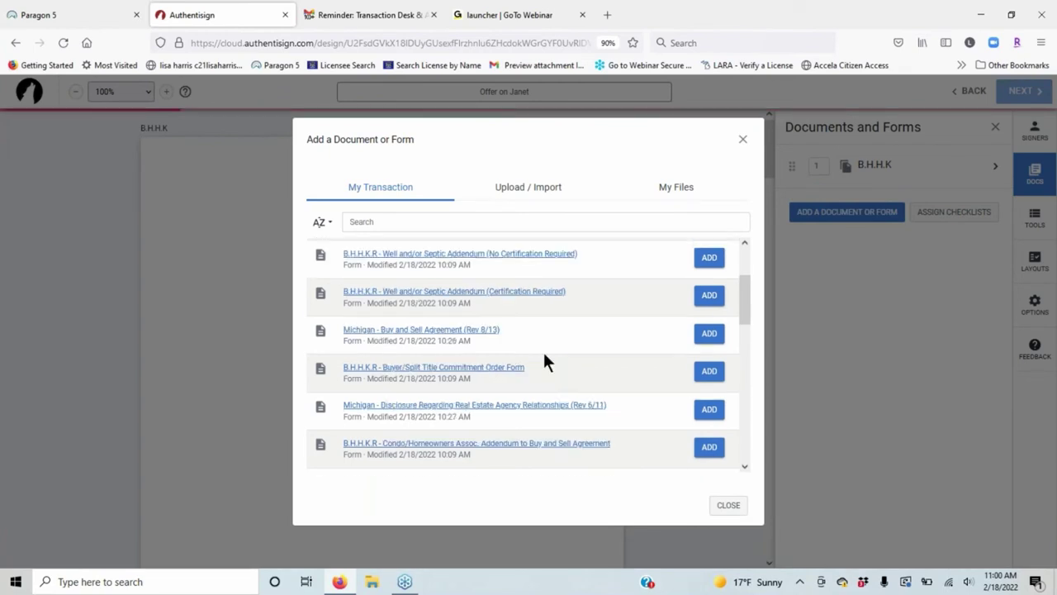
{"action": "scroll", "coordinate": [542, 349], "scroll_direction": "down", "scroll_amount": 1}
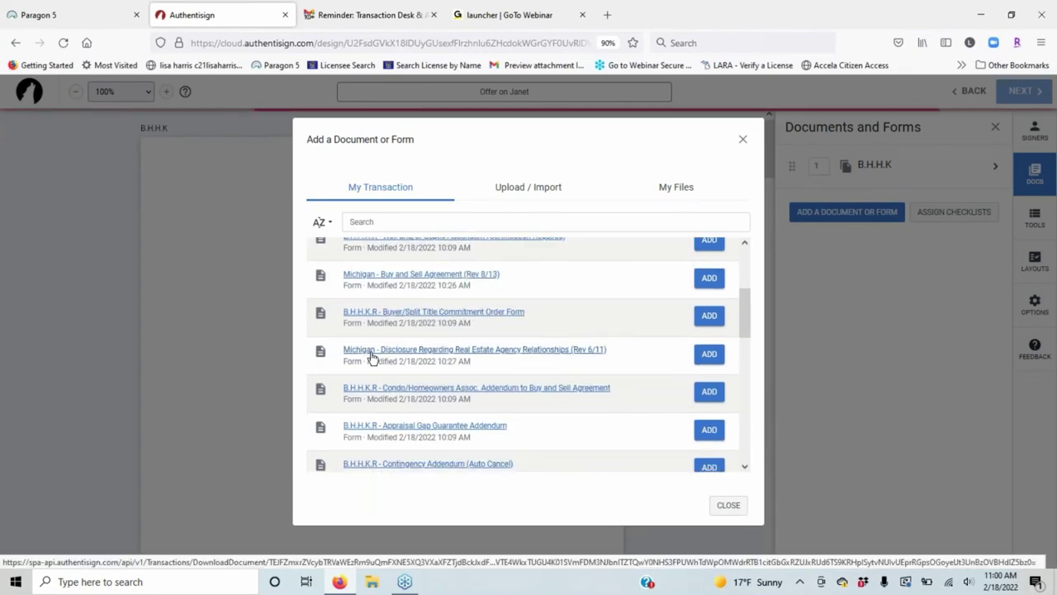
{"action": "left_click", "coordinate": [710, 355]}
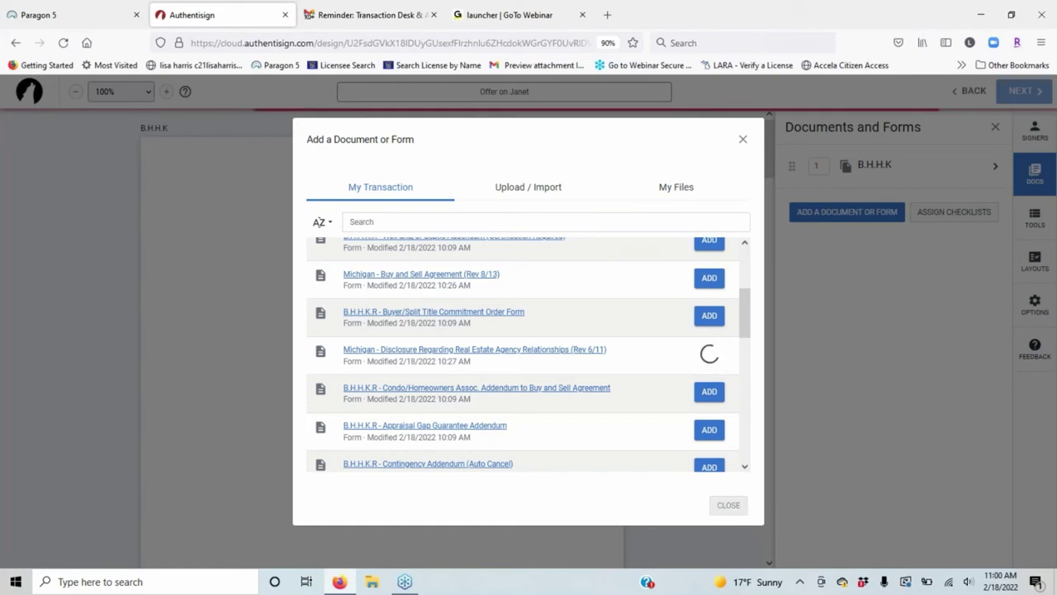
{"action": "scroll", "coordinate": [543, 427], "scroll_direction": "down", "scroll_amount": 3}
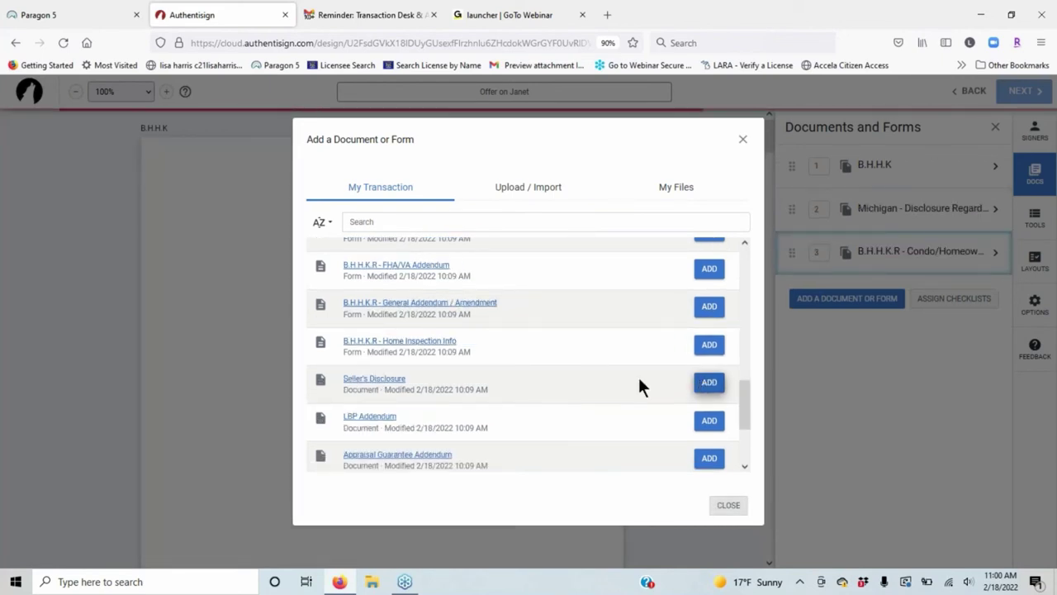
{"action": "left_click", "coordinate": [707, 422]}
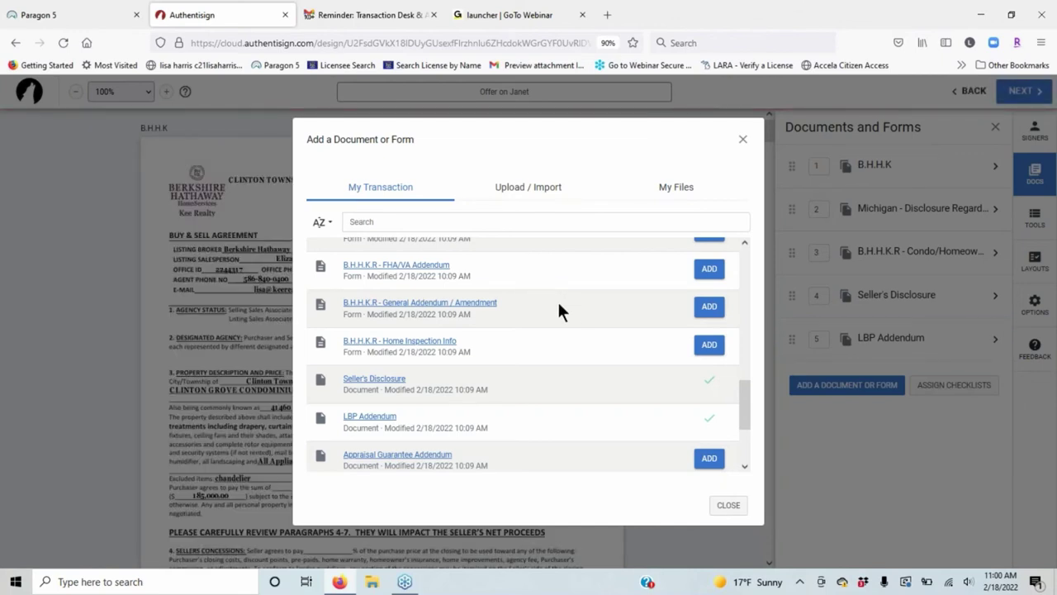
{"action": "left_click", "coordinate": [534, 189]}
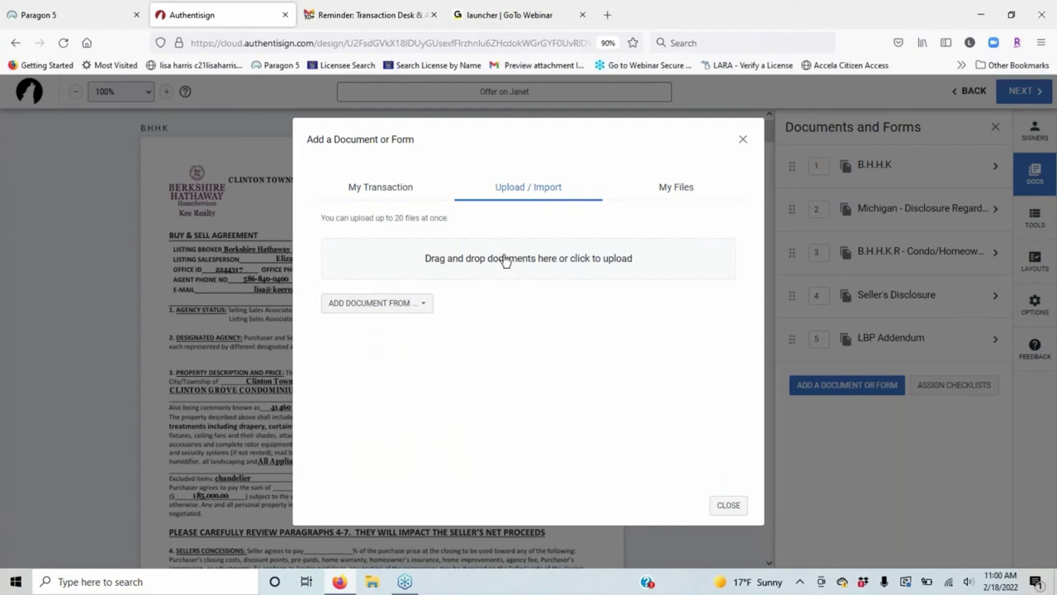
{"action": "left_click", "coordinate": [678, 188]}
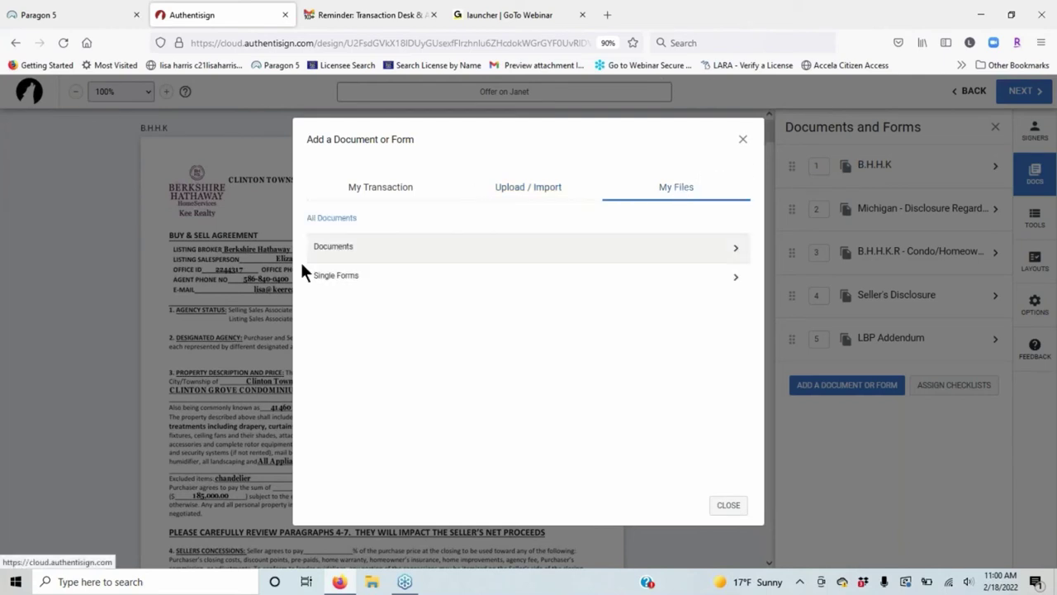
{"action": "left_click", "coordinate": [474, 252]}
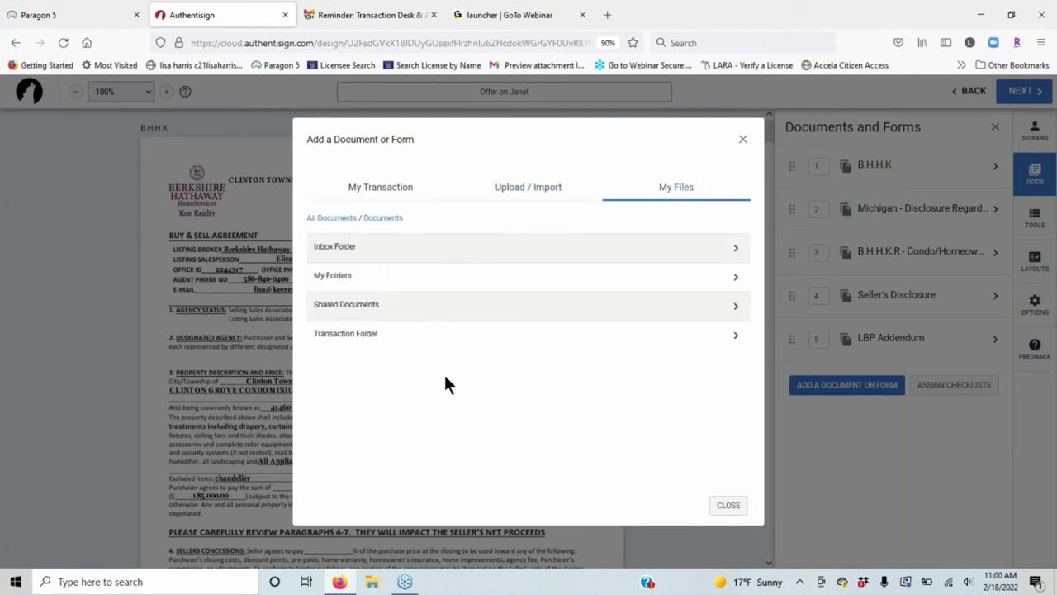
{"action": "left_click", "coordinate": [368, 337]}
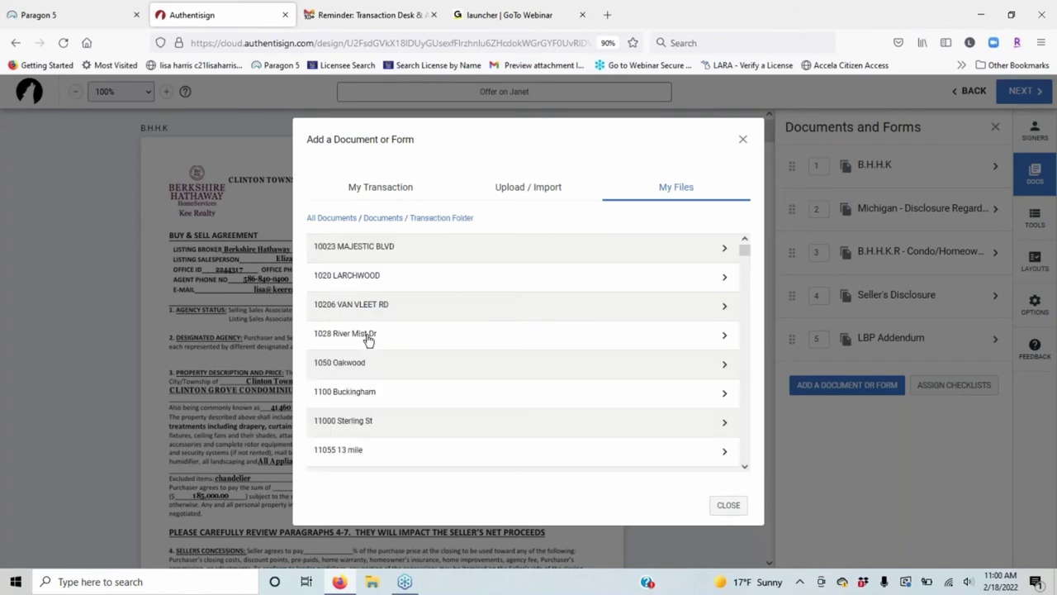
{"action": "scroll", "coordinate": [519, 406], "scroll_direction": "down", "scroll_amount": 1}
{"action": "scroll", "coordinate": [520, 407], "scroll_direction": "down", "scroll_amount": 3}
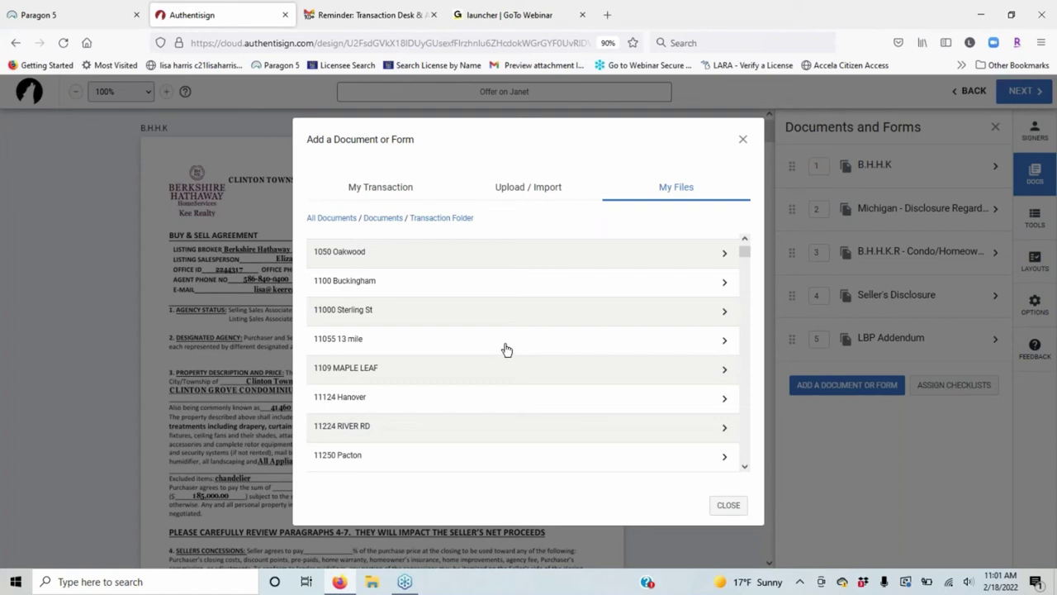
{"action": "scroll", "coordinate": [504, 350], "scroll_direction": "down", "scroll_amount": 8}
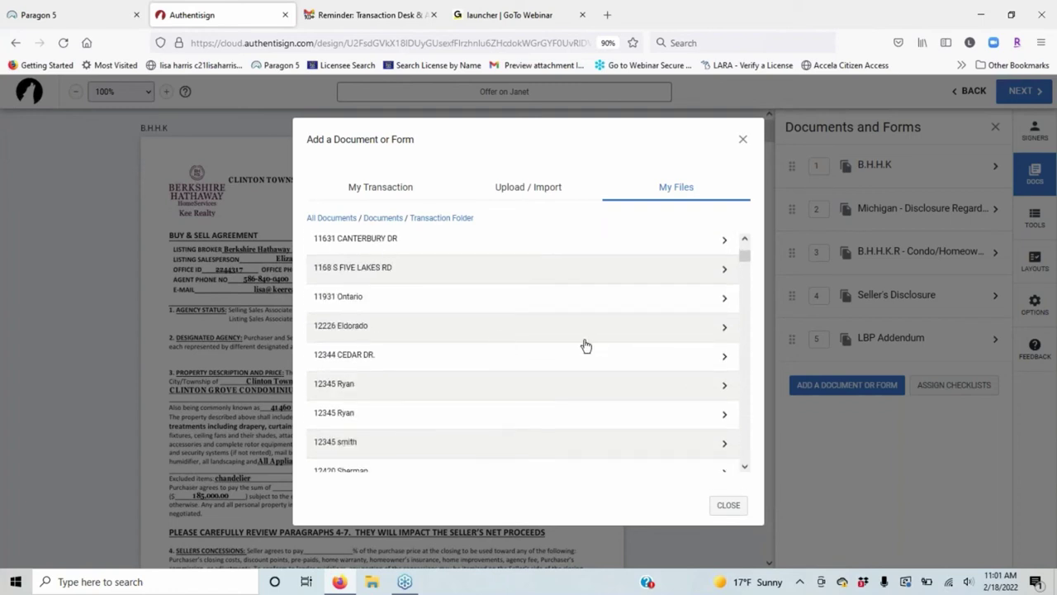
{"action": "scroll", "coordinate": [582, 347], "scroll_direction": "down", "scroll_amount": 2}
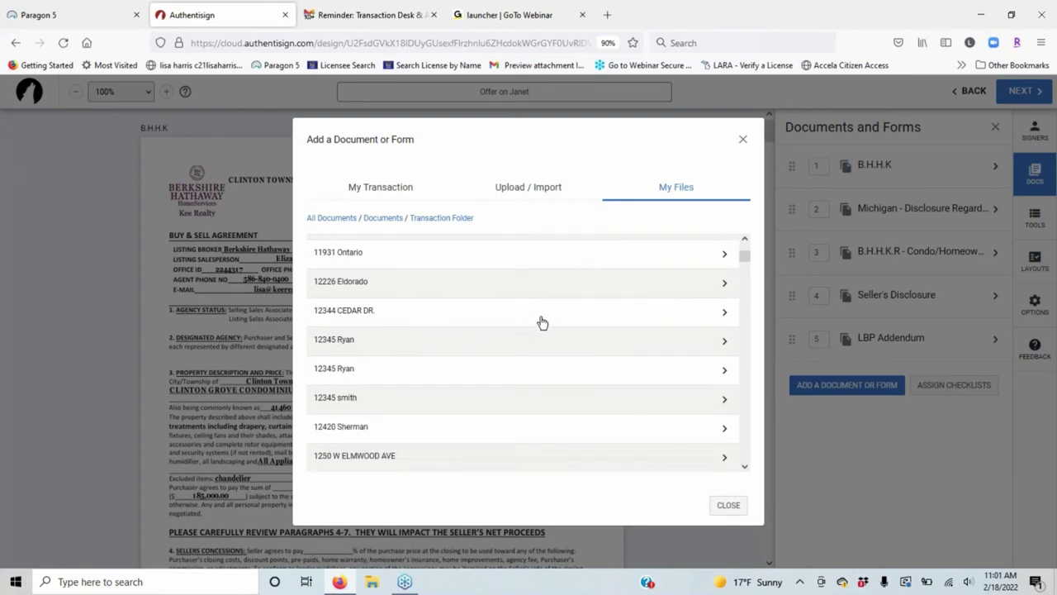
{"action": "left_click", "coordinate": [403, 275]}
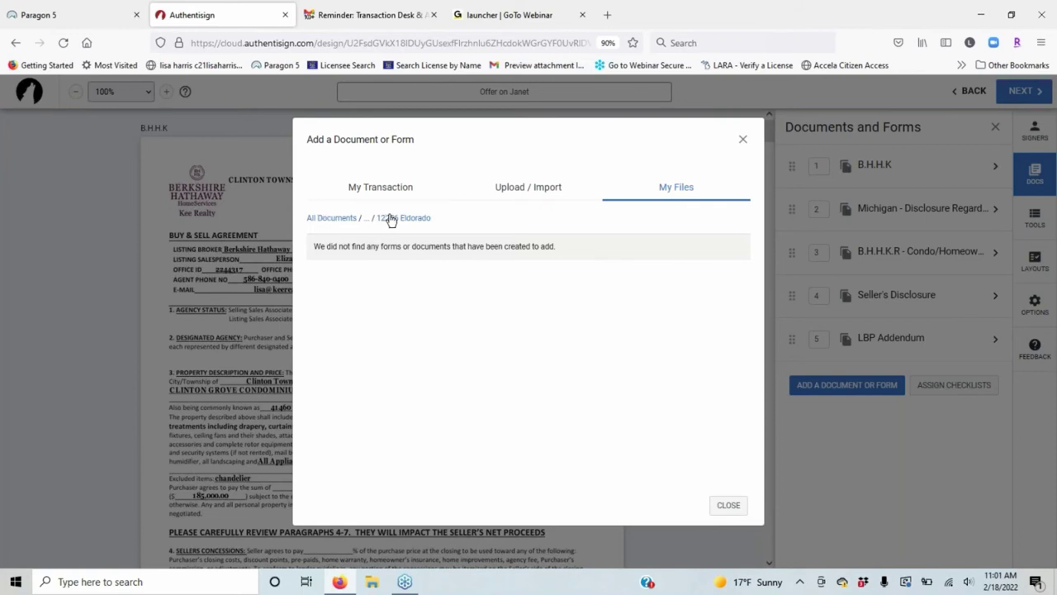
{"action": "left_click", "coordinate": [350, 220]}
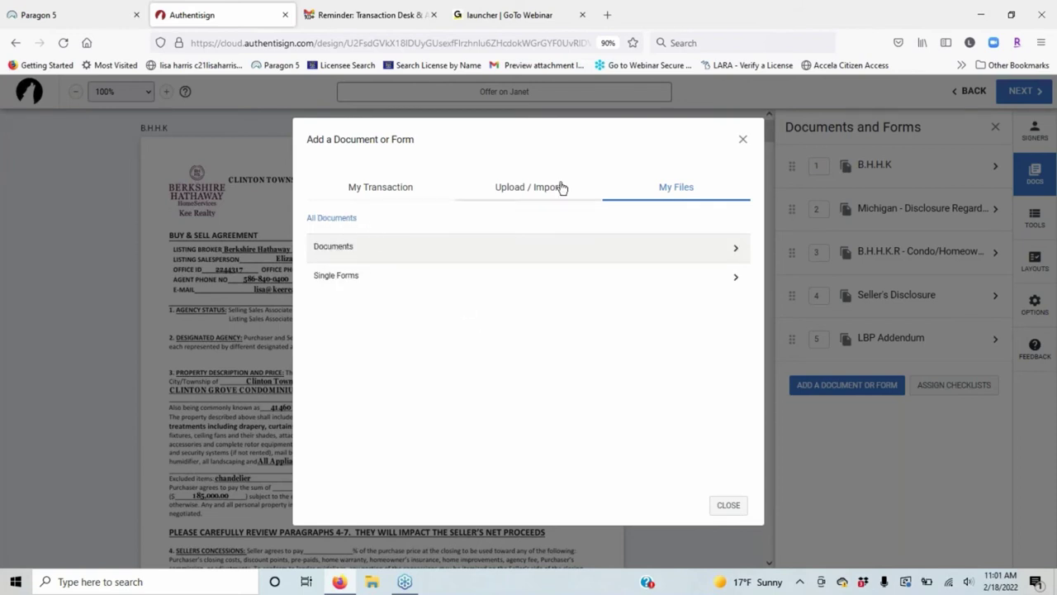
{"action": "left_click", "coordinate": [389, 247]}
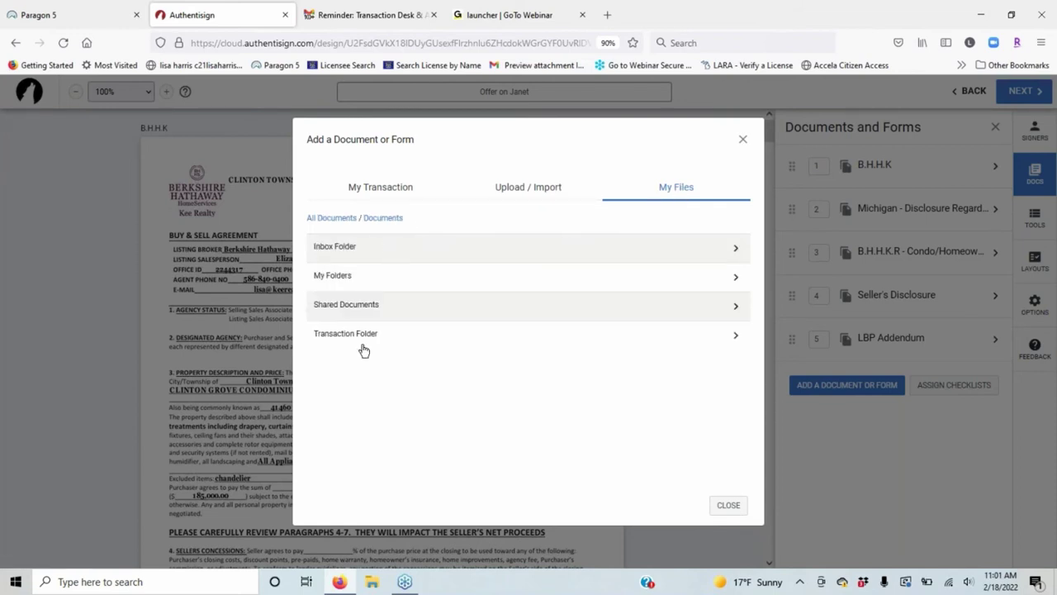
{"action": "left_click", "coordinate": [384, 337]}
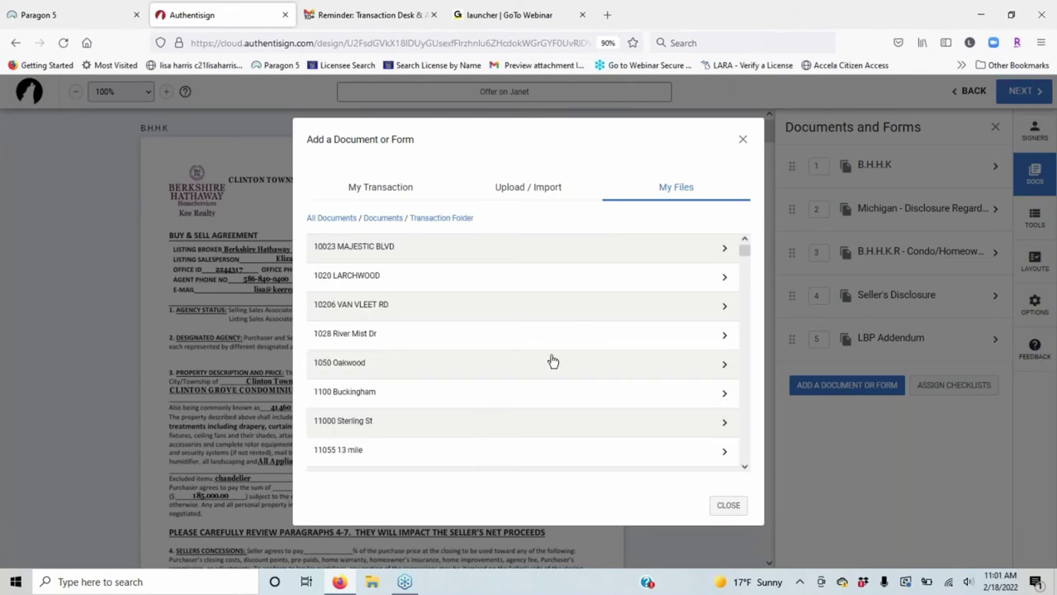
Close the document window and map the two purchasers to Signers 1 and 2 and the agent to Signer 3.
{"action": "left_click", "coordinate": [730, 505]}
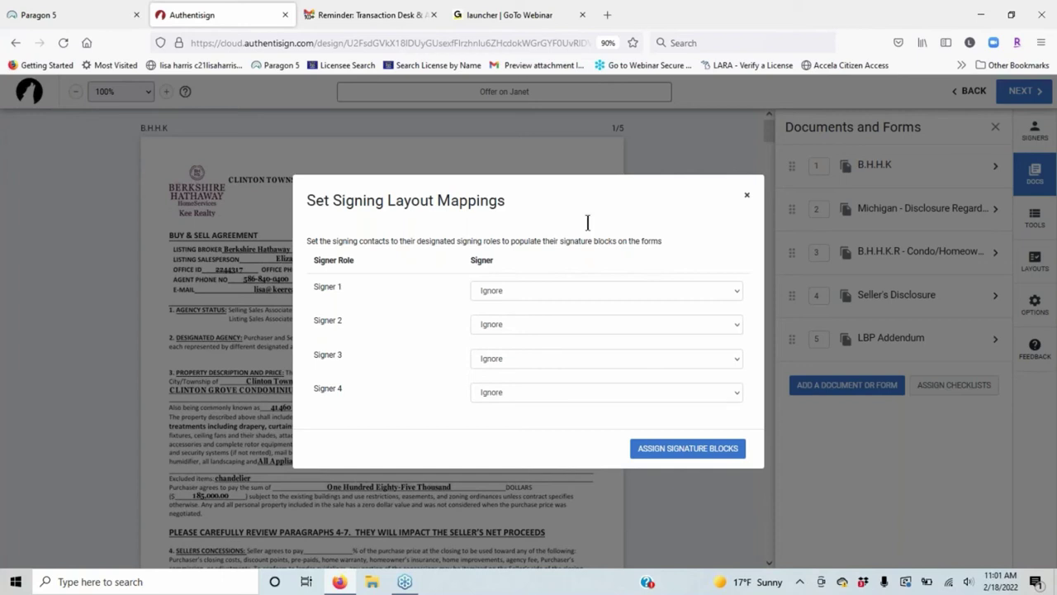
{"action": "left_click", "coordinate": [562, 290]}
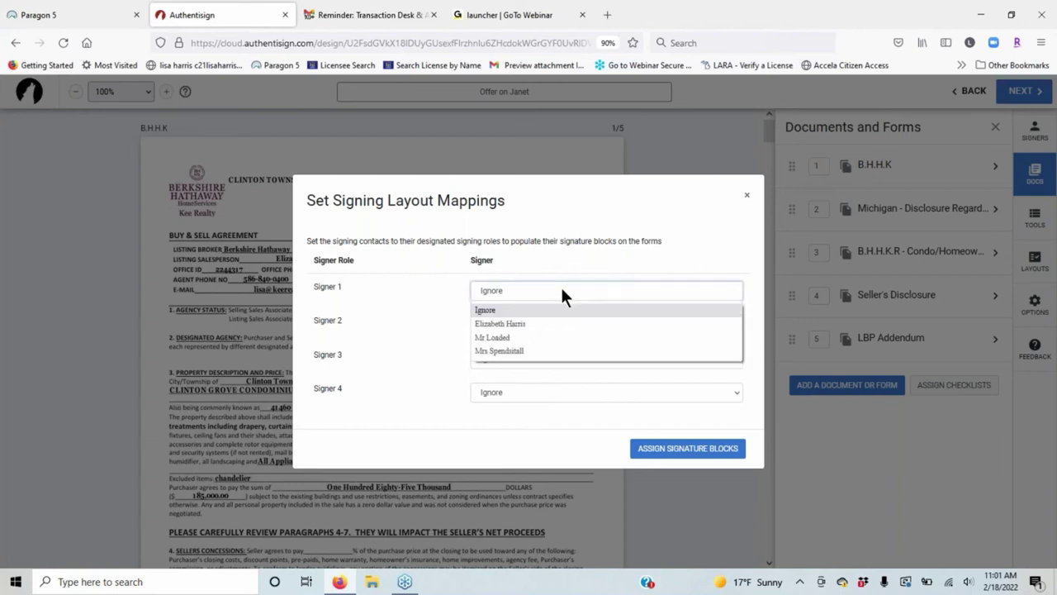
{"action": "left_click", "coordinate": [525, 337]}
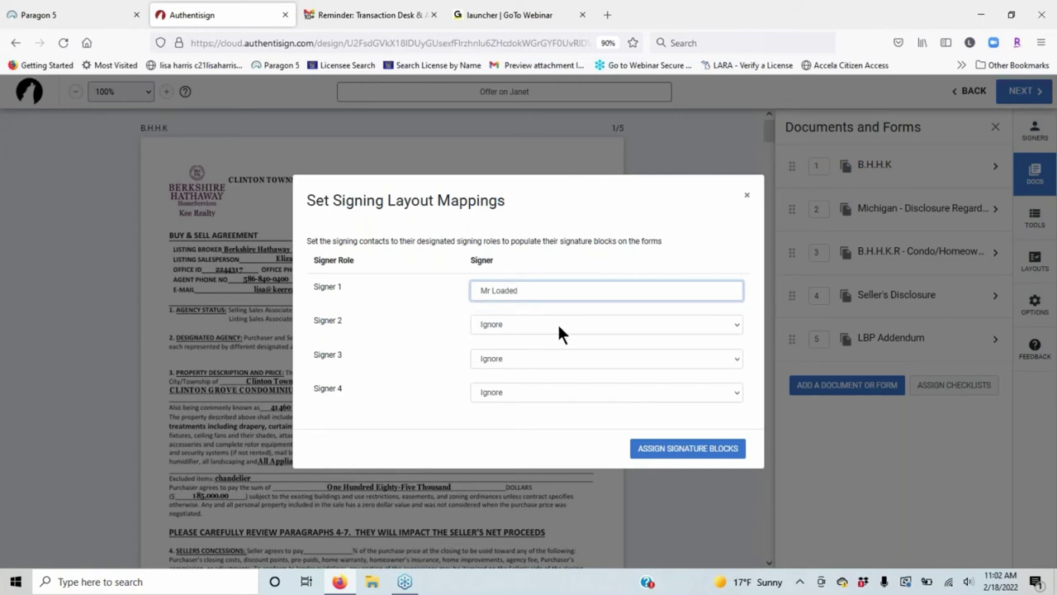
{"action": "left_click", "coordinate": [554, 321]}
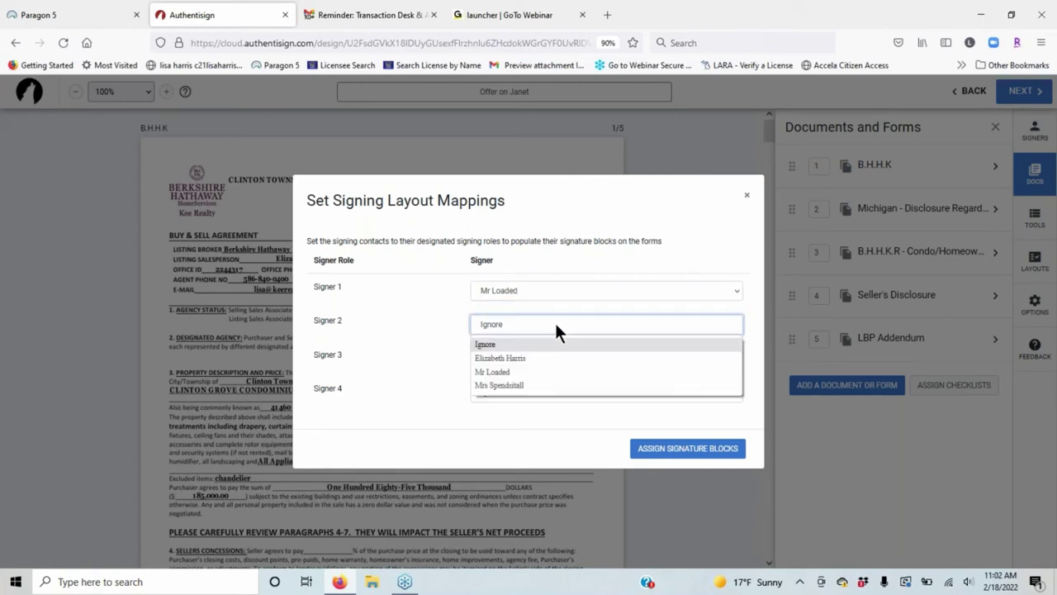
{"action": "left_click", "coordinate": [500, 382]}
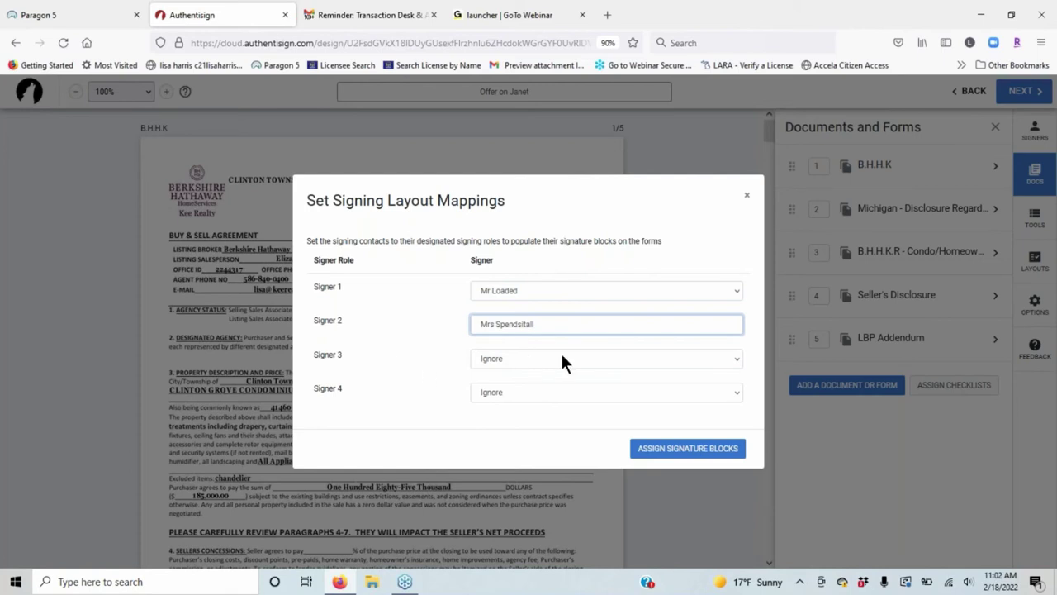
{"action": "left_click", "coordinate": [560, 357]}
{"action": "left_click", "coordinate": [512, 391]}
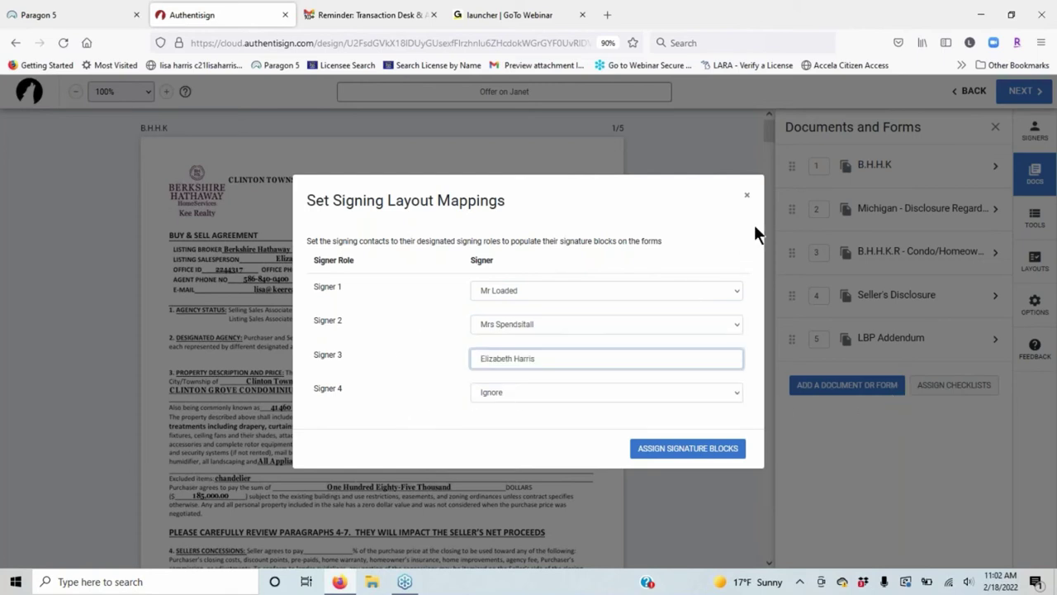
Assign signature blocks from the mapping and review the placed sign-here and date fields.
{"action": "left_click", "coordinate": [696, 450]}
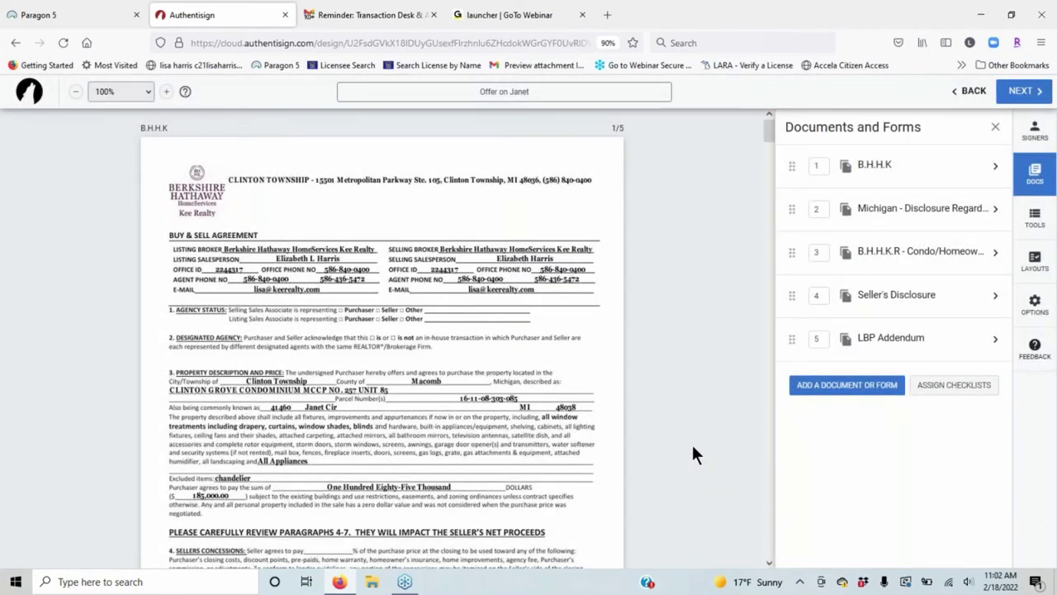
{"action": "scroll", "coordinate": [401, 304], "scroll_direction": "down", "scroll_amount": 5}
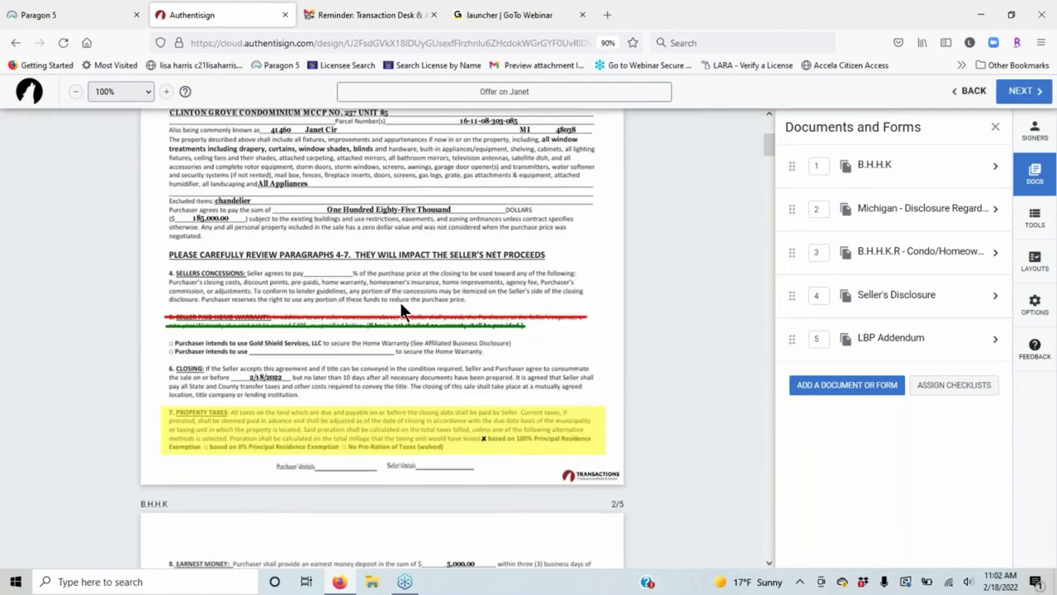
{"action": "scroll", "coordinate": [512, 355], "scroll_direction": "down", "scroll_amount": 2}
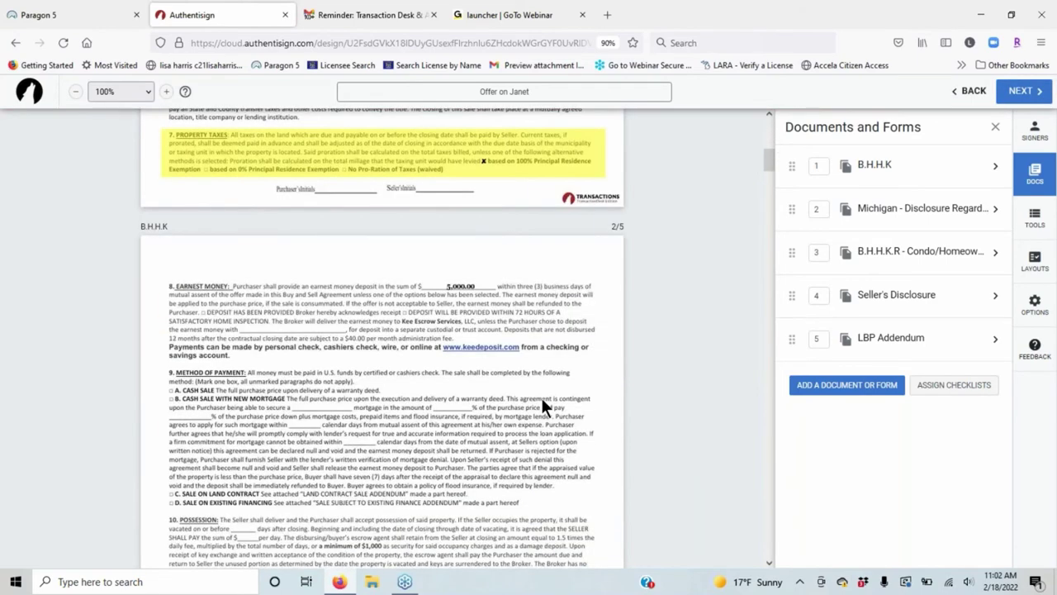
{"action": "scroll", "coordinate": [549, 400], "scroll_direction": "down", "scroll_amount": 4}
{"action": "scroll", "coordinate": [561, 408], "scroll_direction": "down", "scroll_amount": 5}
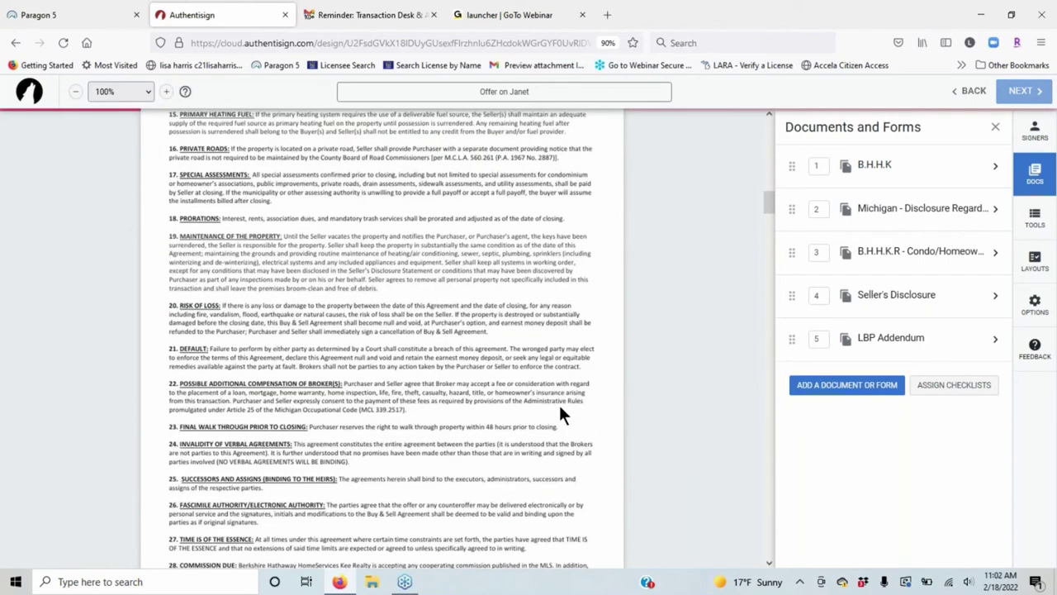
{"action": "scroll", "coordinate": [557, 409], "scroll_direction": "down", "scroll_amount": 5}
{"action": "scroll", "coordinate": [549, 402], "scroll_direction": "down", "scroll_amount": 8}
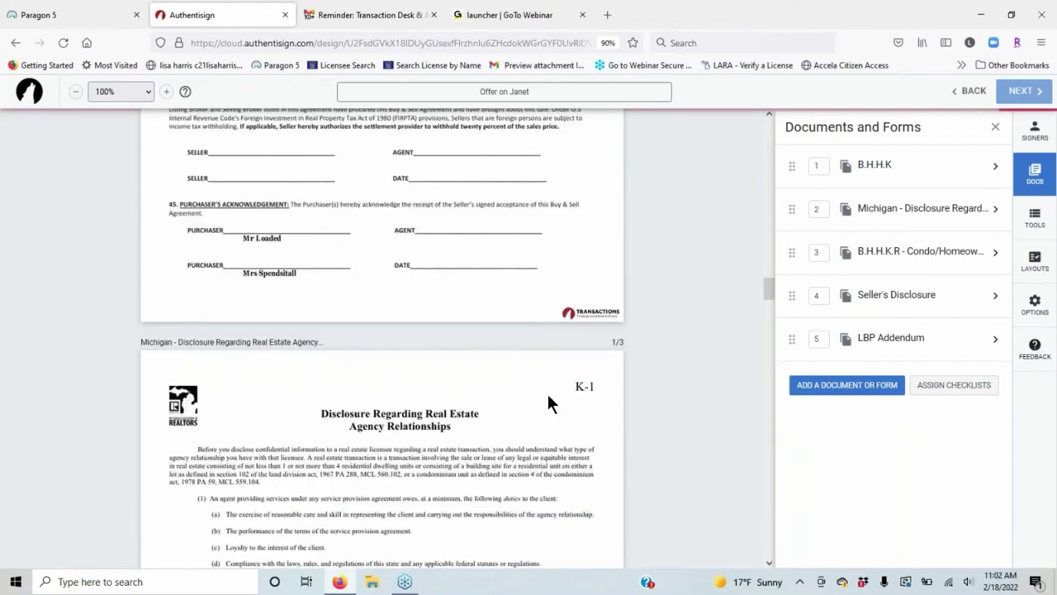
{"action": "scroll", "coordinate": [546, 400], "scroll_direction": "down", "scroll_amount": 10}
{"action": "scroll", "coordinate": [386, 411], "scroll_direction": "up", "scroll_amount": 2}
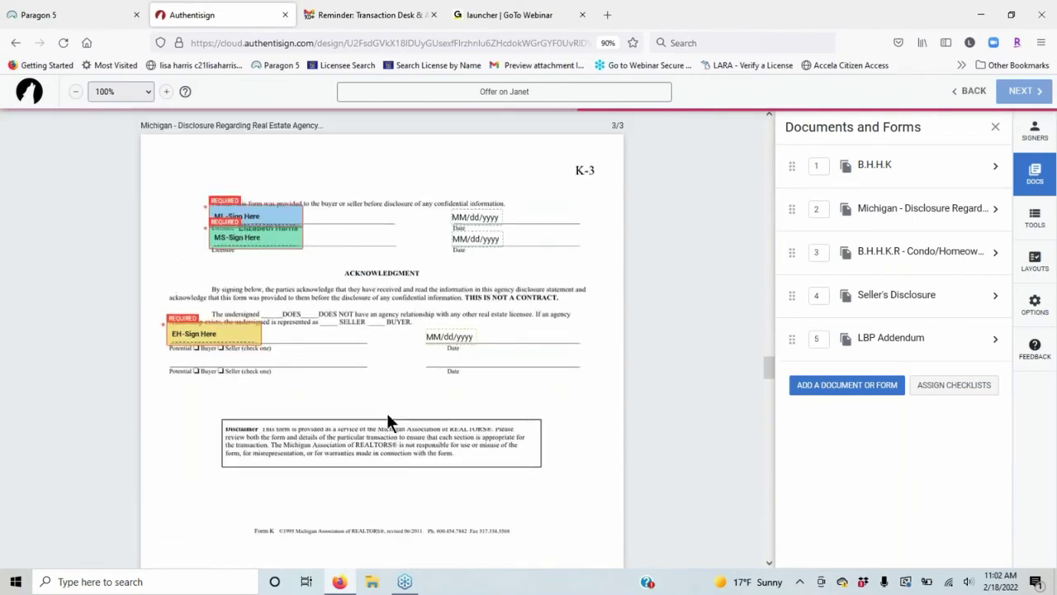
{"action": "scroll", "coordinate": [431, 359], "scroll_direction": "up", "scroll_amount": 10}
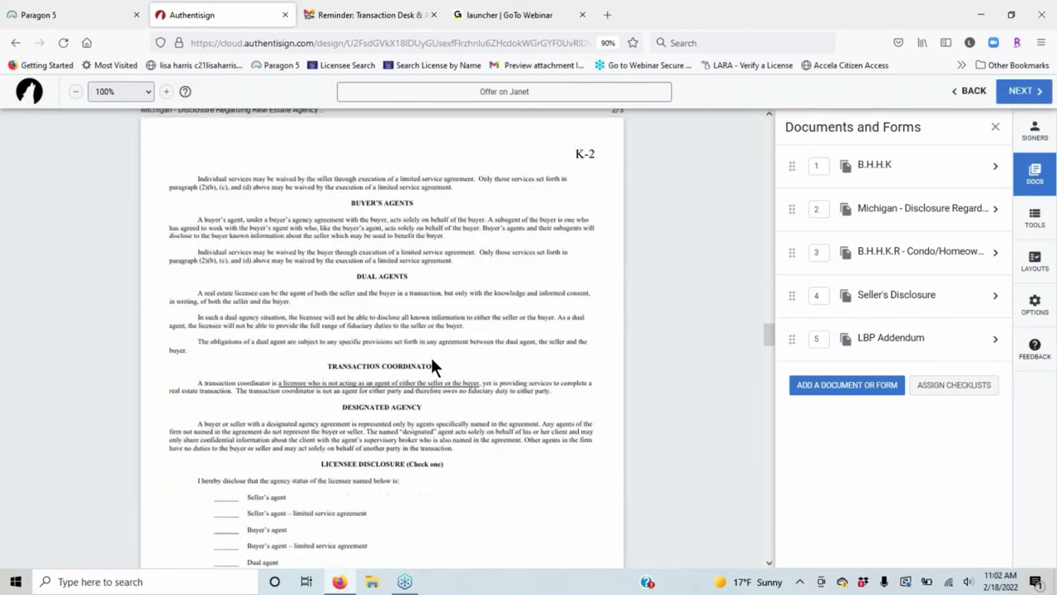
{"action": "scroll", "coordinate": [429, 366], "scroll_direction": "down", "scroll_amount": 10}
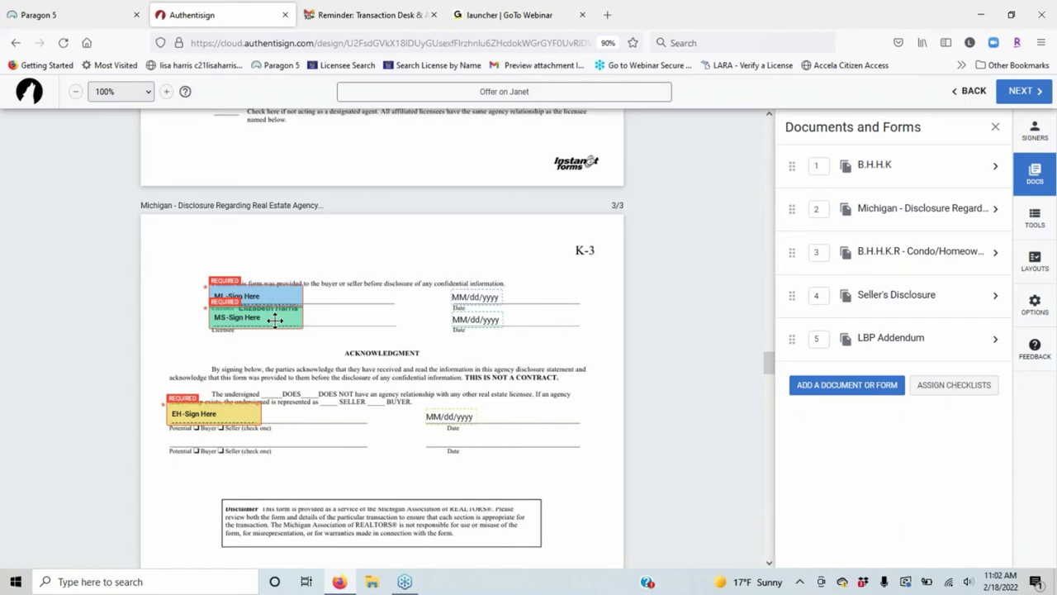
On page K-3, put the agent's signature on the Licensee line and the purchasers' on the lower lines.
{"action": "left_click_drag", "start_coordinate": [204, 416], "coordinate": [349, 358]}
{"action": "left_click_drag", "start_coordinate": [410, 305], "coordinate": [405, 247]}
{"action": "mouse_move", "coordinate": [235, 318]}
{"action": "left_mouse_down"}
{"action": "mouse_move", "coordinate": [214, 423]}
{"action": "mouse_move", "coordinate": [197, 439]}
{"action": "left_mouse_up"}
{"action": "left_click_drag", "start_coordinate": [274, 293], "coordinate": [234, 421]}
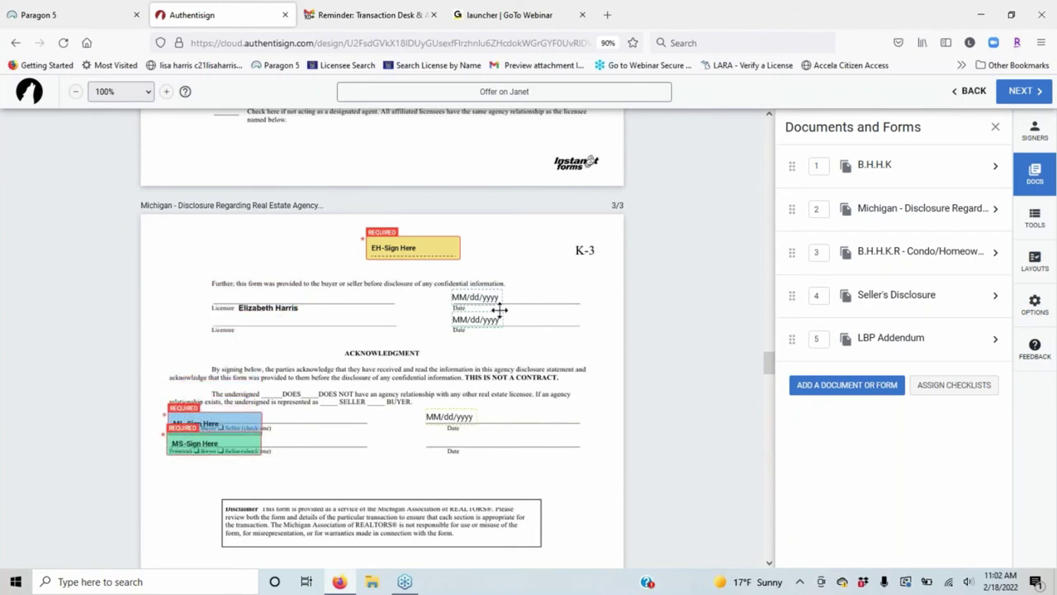
{"action": "left_click_drag", "start_coordinate": [406, 249], "coordinate": [249, 301]}
Align each date field on page K-3 with its matching Date line.
{"action": "left_click_drag", "start_coordinate": [453, 416], "coordinate": [571, 283]}
{"action": "left_click_drag", "start_coordinate": [486, 321], "coordinate": [476, 446]}
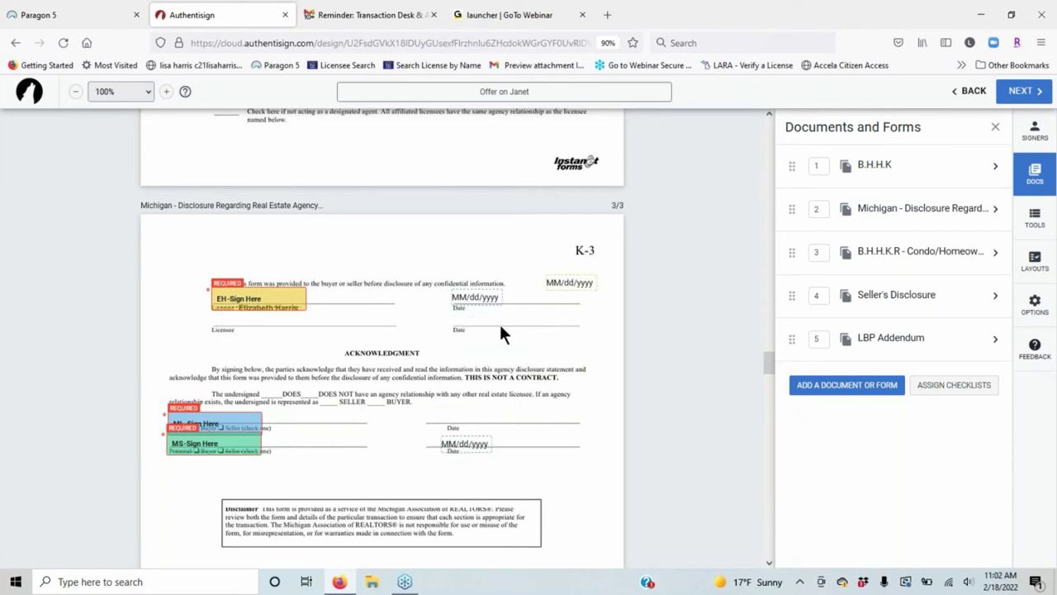
{"action": "left_click_drag", "start_coordinate": [475, 297], "coordinate": [465, 415]}
{"action": "left_click_drag", "start_coordinate": [524, 279], "coordinate": [478, 299]}
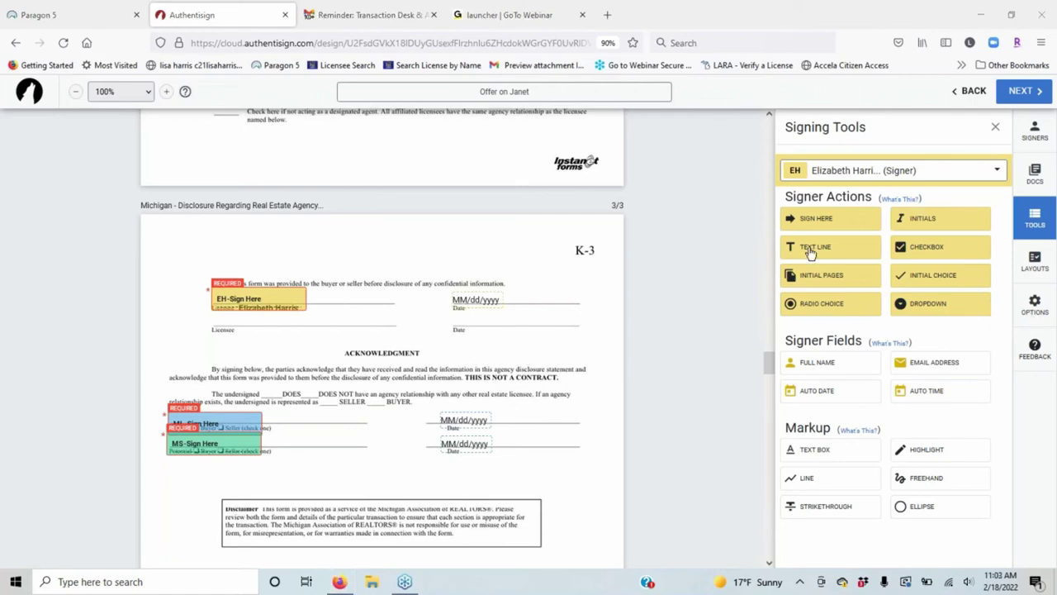
From the Docs list of five documents, open the B.H.H.K document's name, layout and checklist settings.
{"action": "scroll", "coordinate": [630, 292], "scroll_direction": "up", "scroll_amount": 5}
{"action": "scroll", "coordinate": [688, 233], "scroll_direction": "up", "scroll_amount": 9}
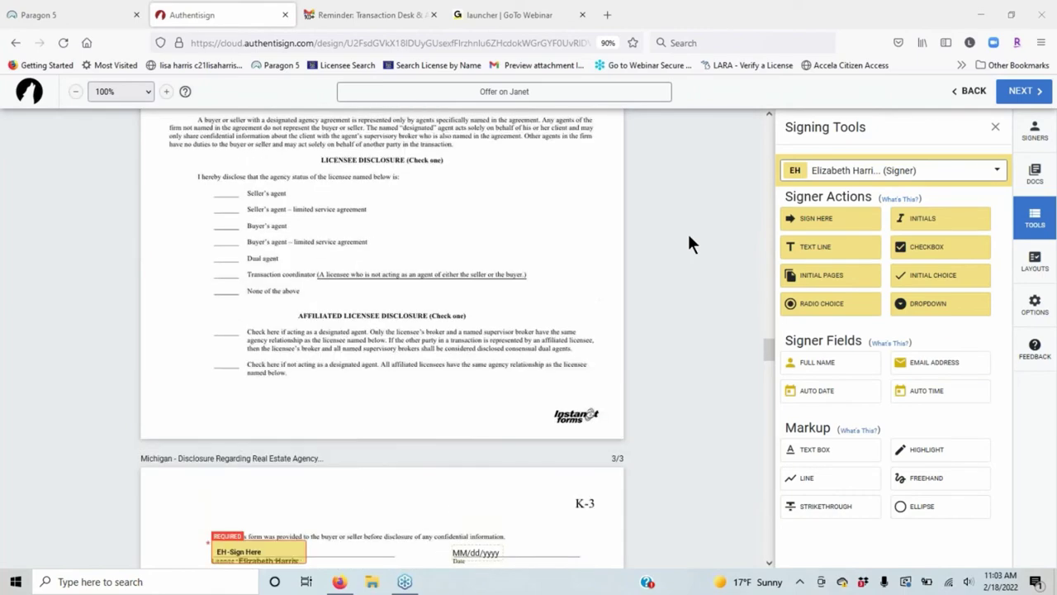
{"action": "scroll", "coordinate": [688, 244], "scroll_direction": "up", "scroll_amount": 1}
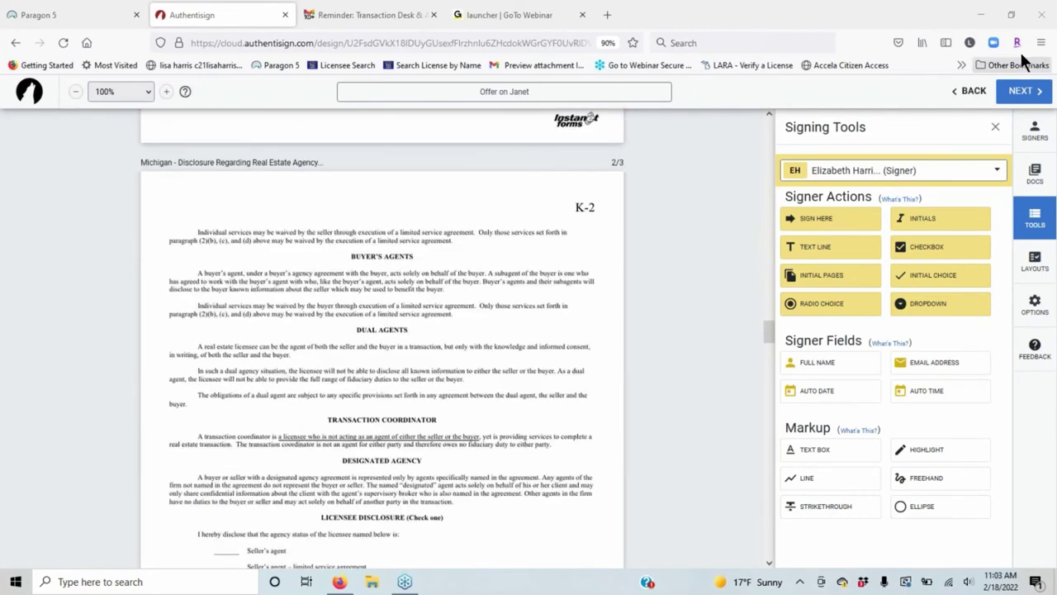
{"action": "left_click", "coordinate": [1035, 174]}
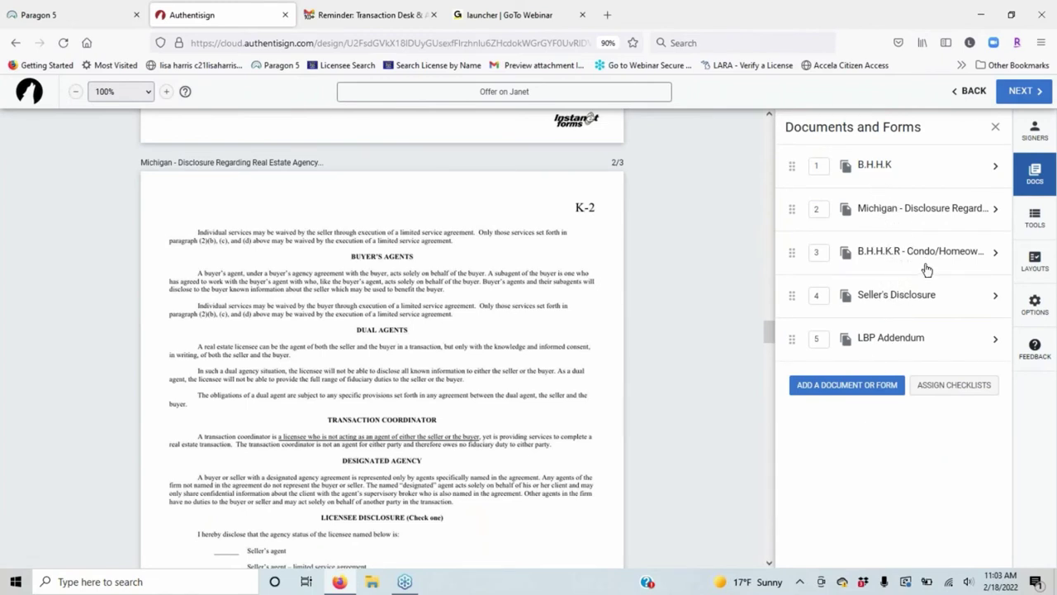
{"action": "left_click", "coordinate": [890, 165]}
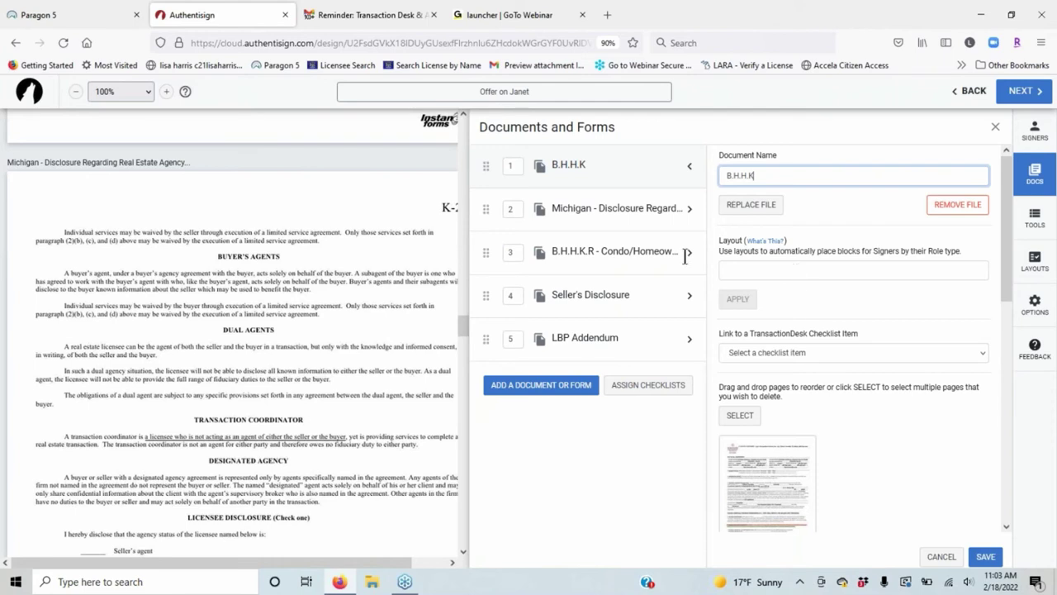
Apply the R.L.K.R - Buy and Sell Agreement (Rev. 12/19) layout to the B.H.H.K document.
{"action": "left_click", "coordinate": [794, 271]}
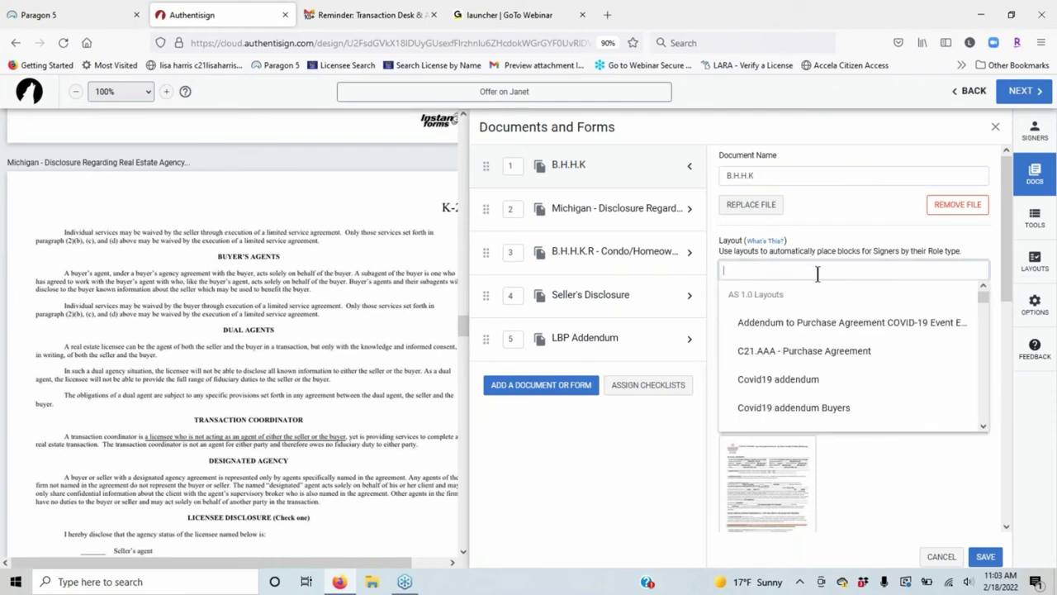
{"action": "scroll", "coordinate": [861, 323], "scroll_direction": "down", "scroll_amount": 10}
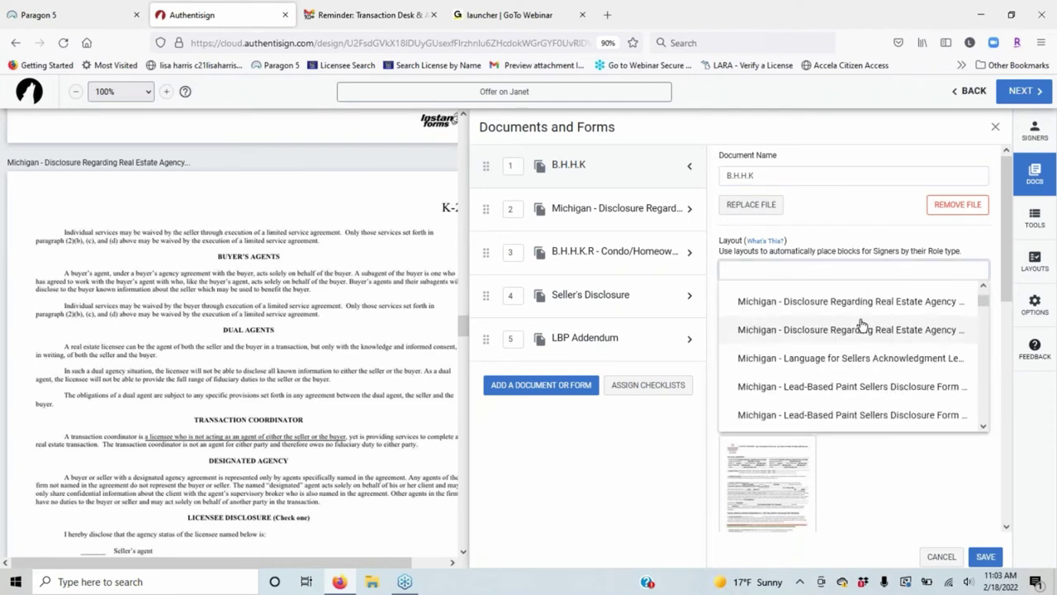
{"action": "scroll", "coordinate": [862, 325], "scroll_direction": "down", "scroll_amount": 3}
{"action": "scroll", "coordinate": [854, 327], "scroll_direction": "up", "scroll_amount": 8}
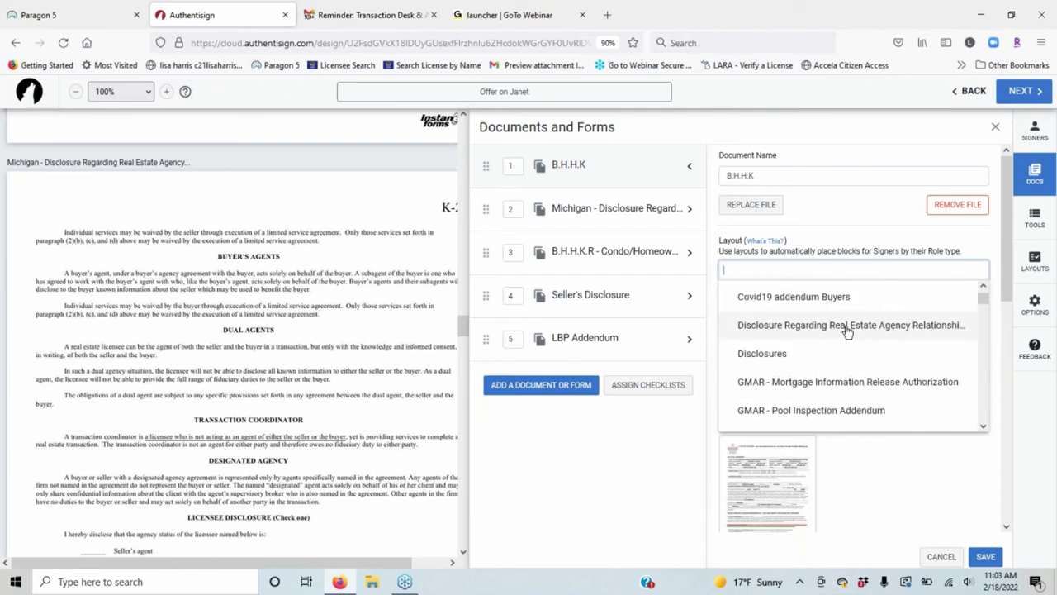
{"action": "scroll", "coordinate": [846, 329], "scroll_direction": "up", "scroll_amount": 3}
{"action": "scroll", "coordinate": [844, 326], "scroll_direction": "down", "scroll_amount": 3}
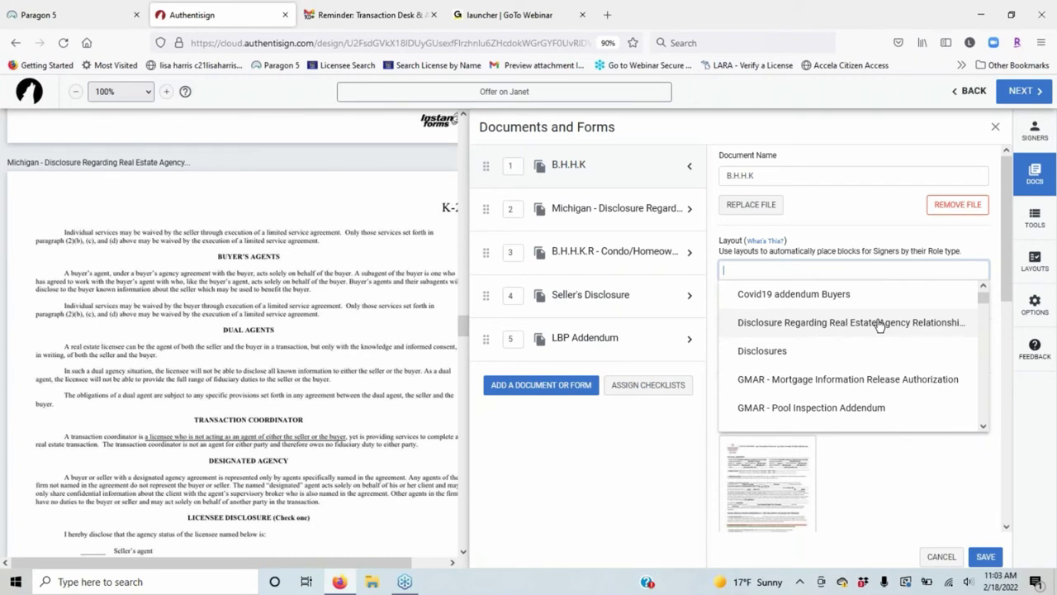
{"action": "scroll", "coordinate": [880, 326], "scroll_direction": "down", "scroll_amount": 2}
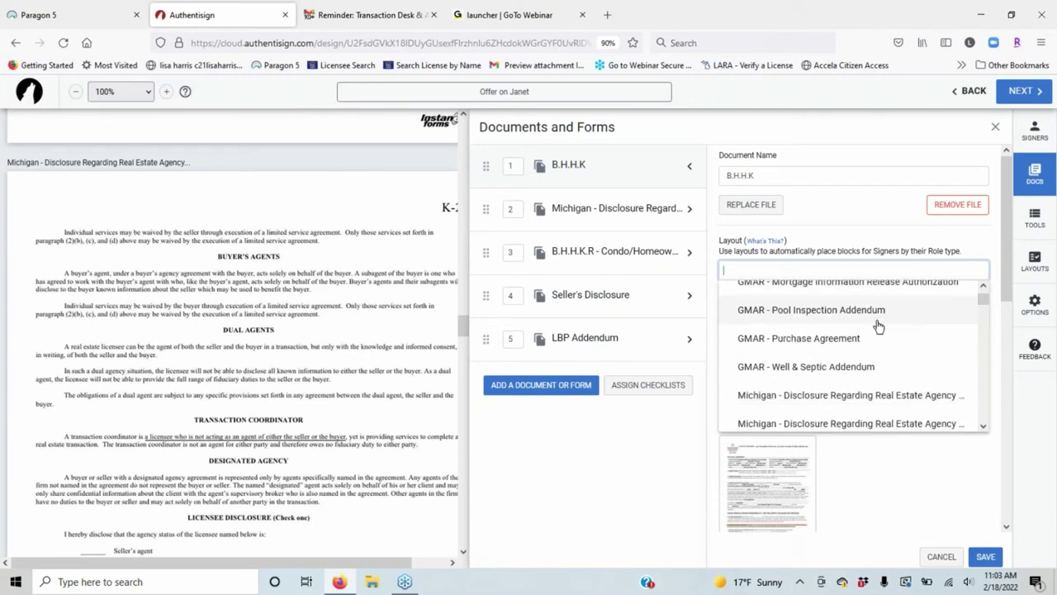
{"action": "scroll", "coordinate": [879, 327], "scroll_direction": "down", "scroll_amount": 5}
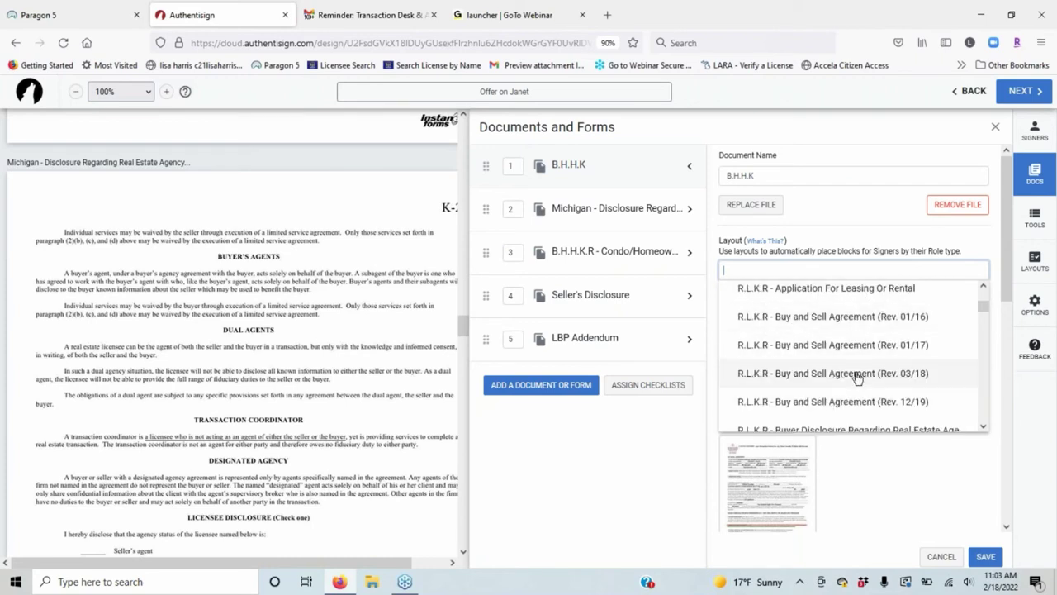
{"action": "scroll", "coordinate": [816, 336], "scroll_direction": "down", "scroll_amount": 1}
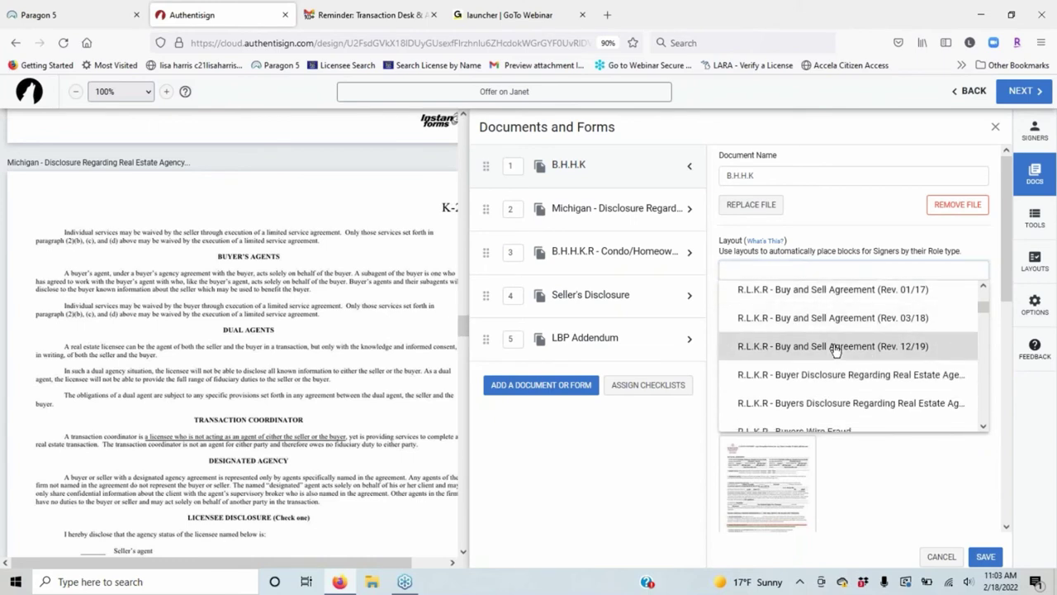
{"action": "left_click", "coordinate": [836, 347]}
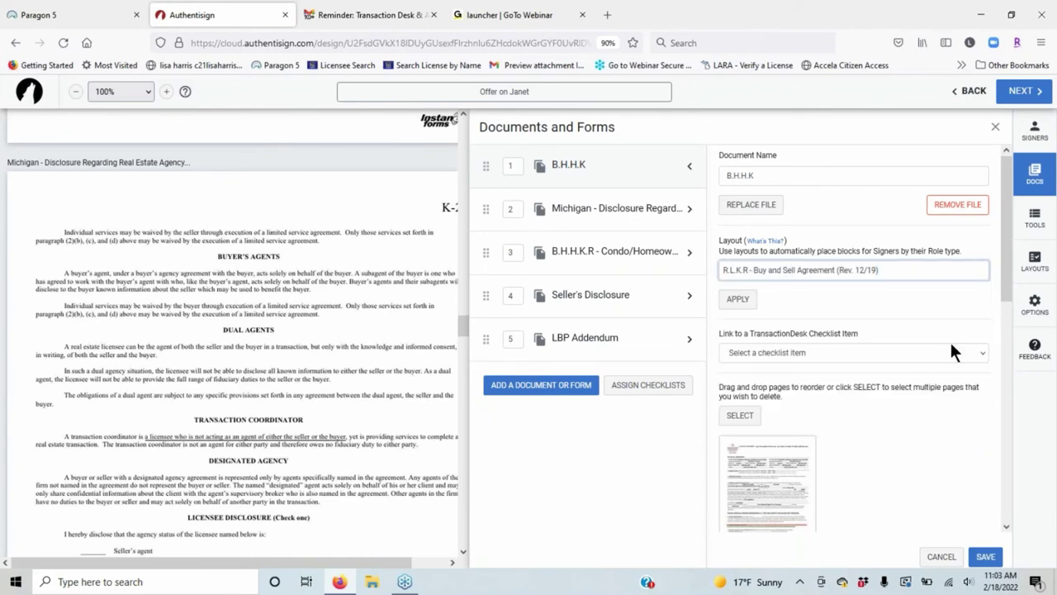
{"action": "left_click", "coordinate": [735, 302]}
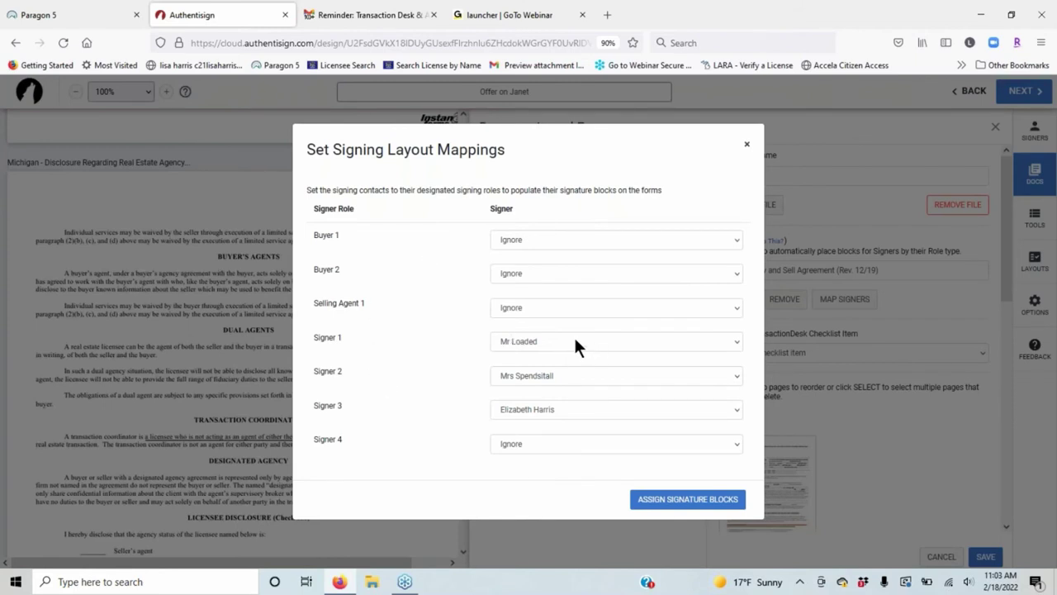
Map Buyer 1 and Buyer 2 to the two buyers and Selling Agent 1 to the listing agent, then assign signature blocks.
{"action": "left_click", "coordinate": [560, 242]}
{"action": "left_click", "coordinate": [531, 285]}
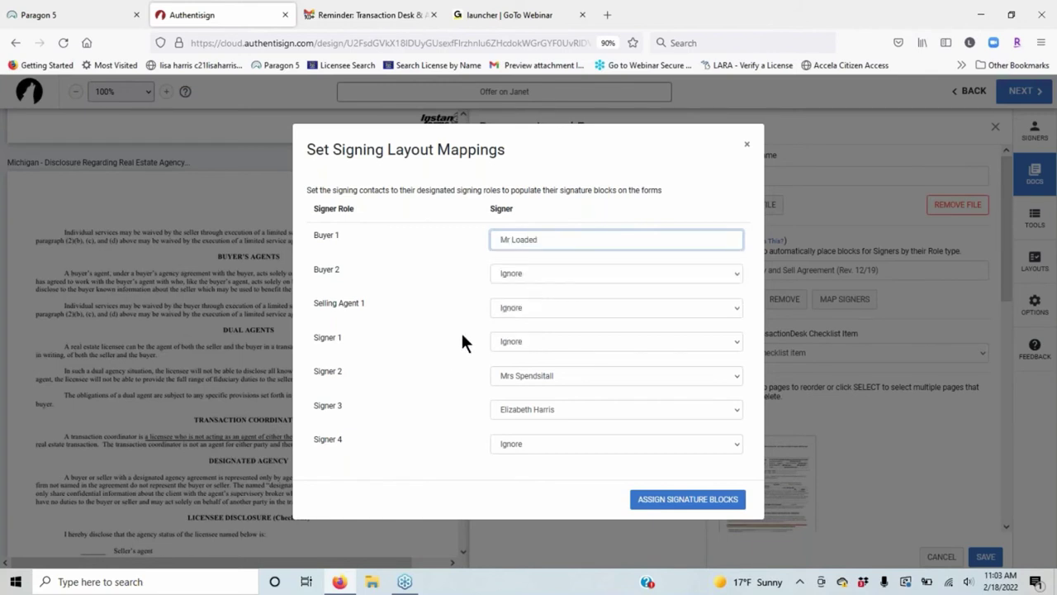
{"action": "left_click", "coordinate": [529, 276]}
{"action": "left_click", "coordinate": [534, 336]}
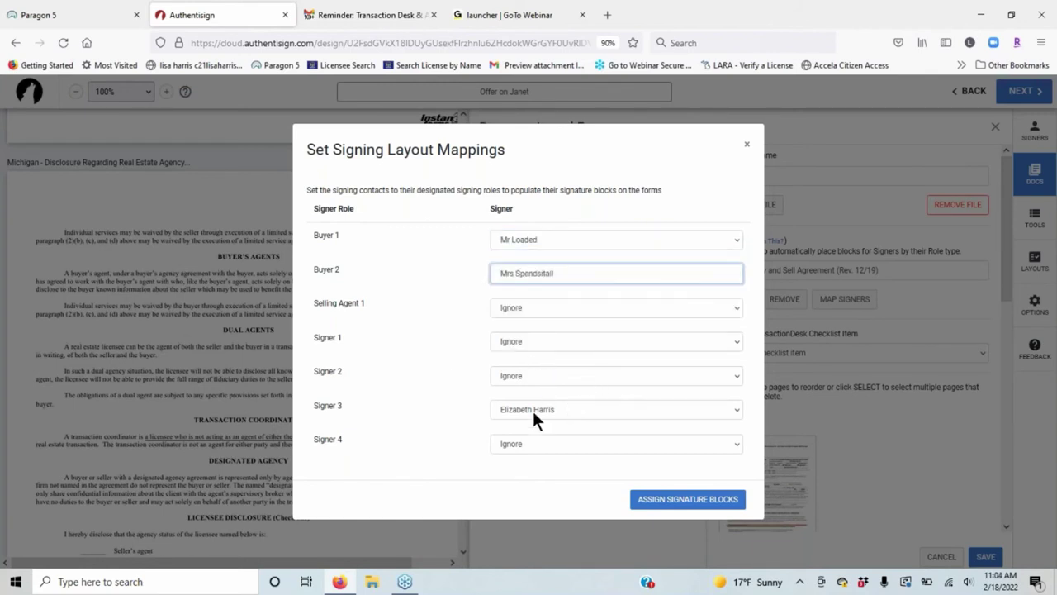
{"action": "left_click", "coordinate": [520, 306]}
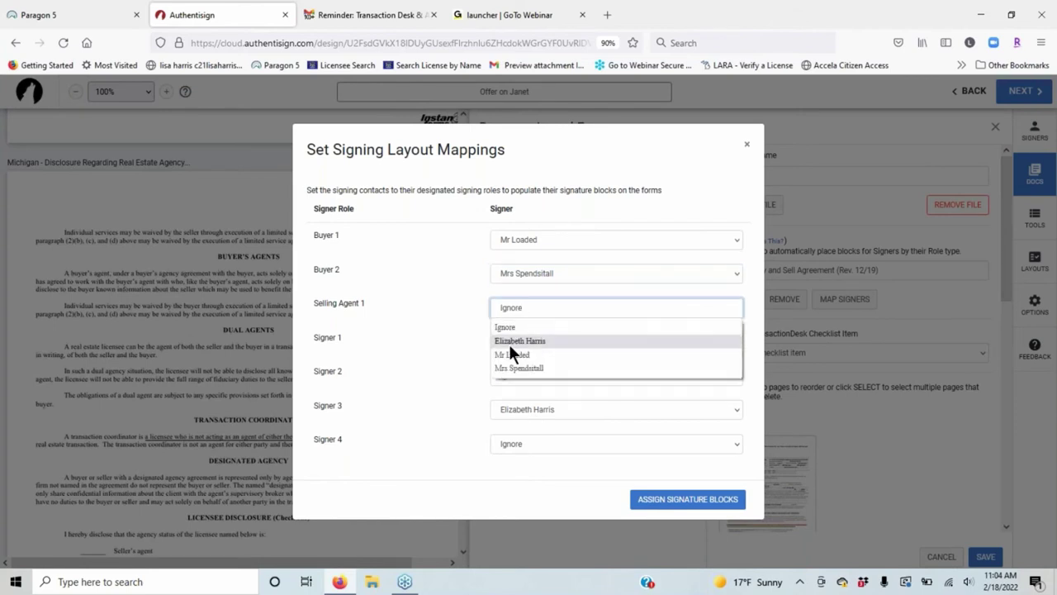
{"action": "left_click", "coordinate": [516, 342]}
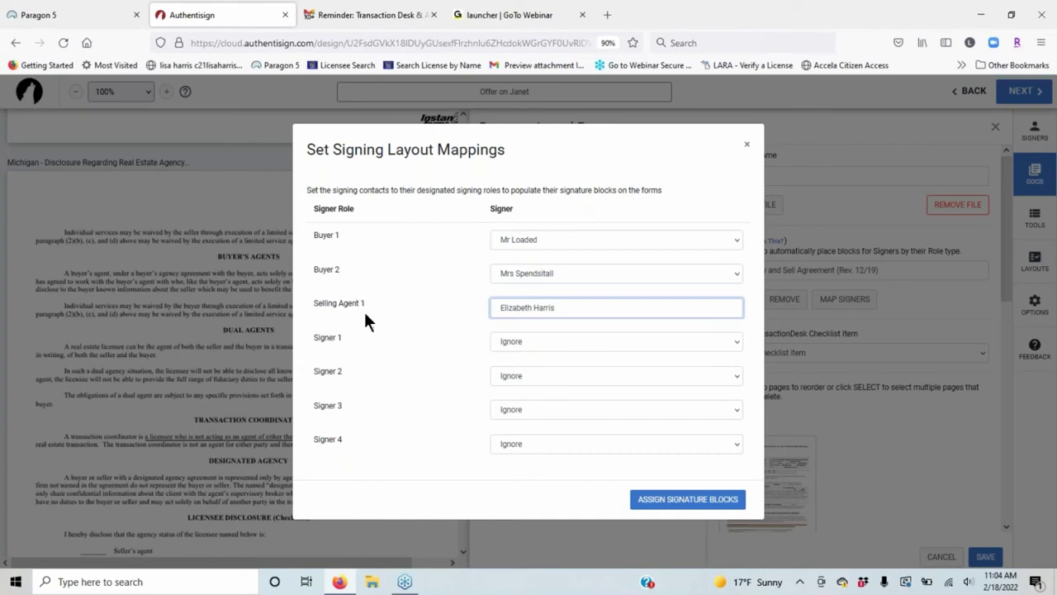
{"action": "left_click", "coordinate": [664, 503]}
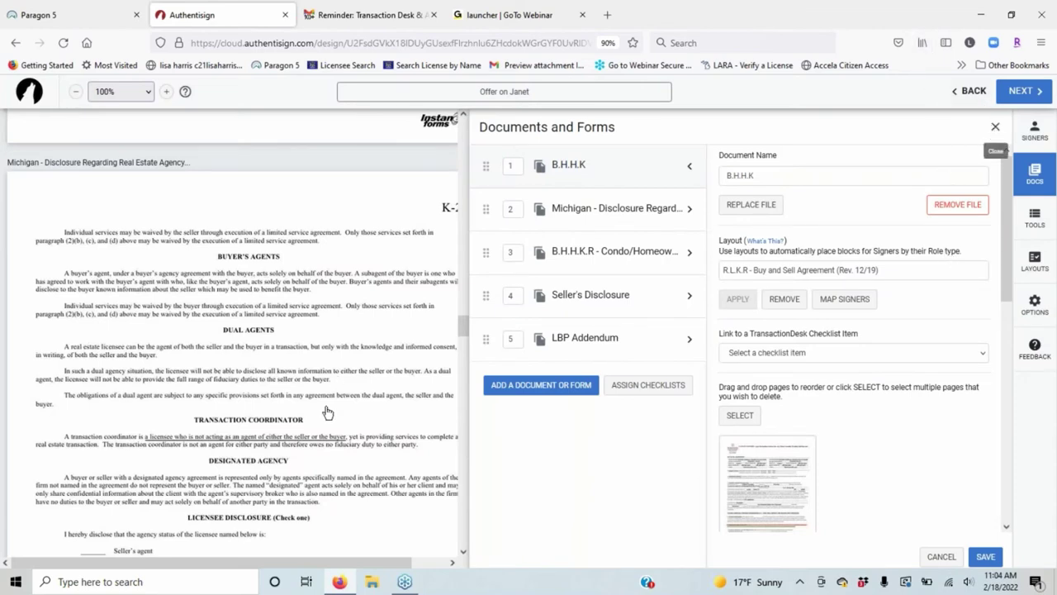
Scroll through the Buy & Sell Agreement to check the buyers' initials fields on pages 2 and 3.
{"action": "scroll", "coordinate": [696, 353], "scroll_direction": "up", "scroll_amount": 13}
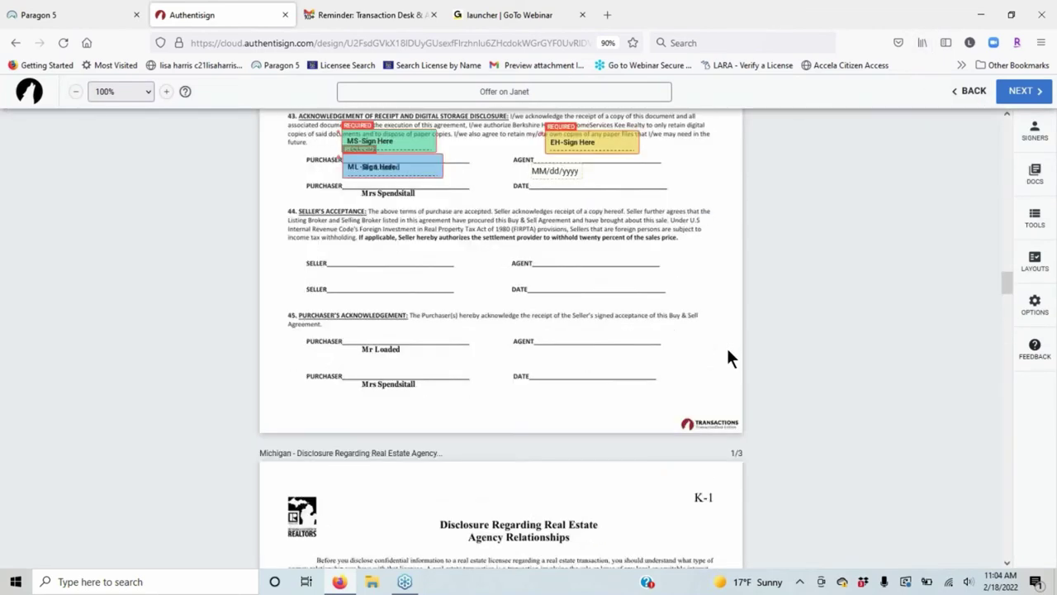
{"action": "scroll", "coordinate": [728, 358], "scroll_direction": "up", "scroll_amount": 3}
{"action": "scroll", "coordinate": [704, 386], "scroll_direction": "up", "scroll_amount": 6}
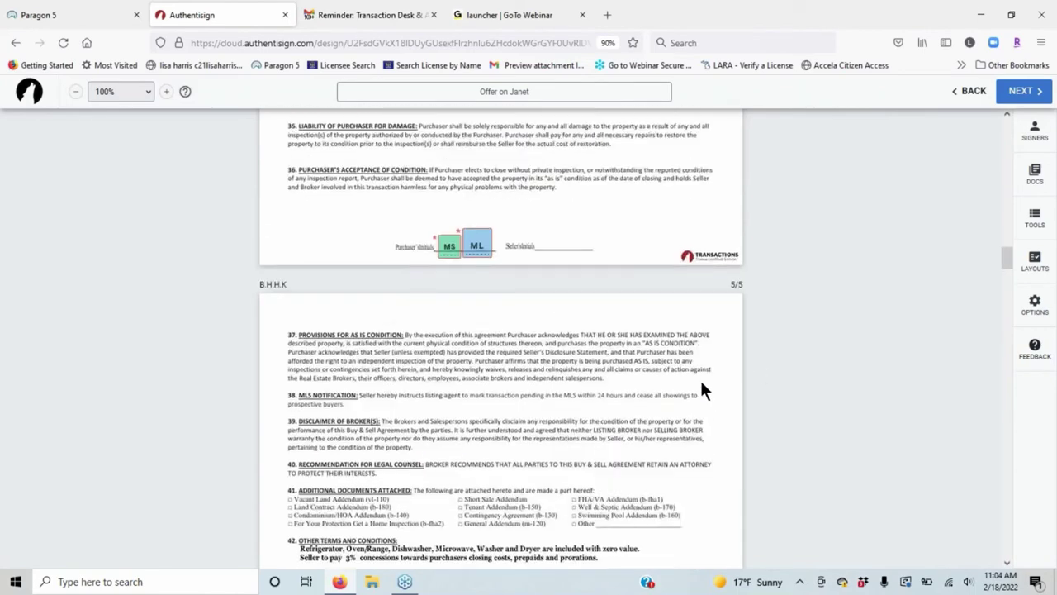
{"action": "scroll", "coordinate": [623, 399], "scroll_direction": "up", "scroll_amount": 3}
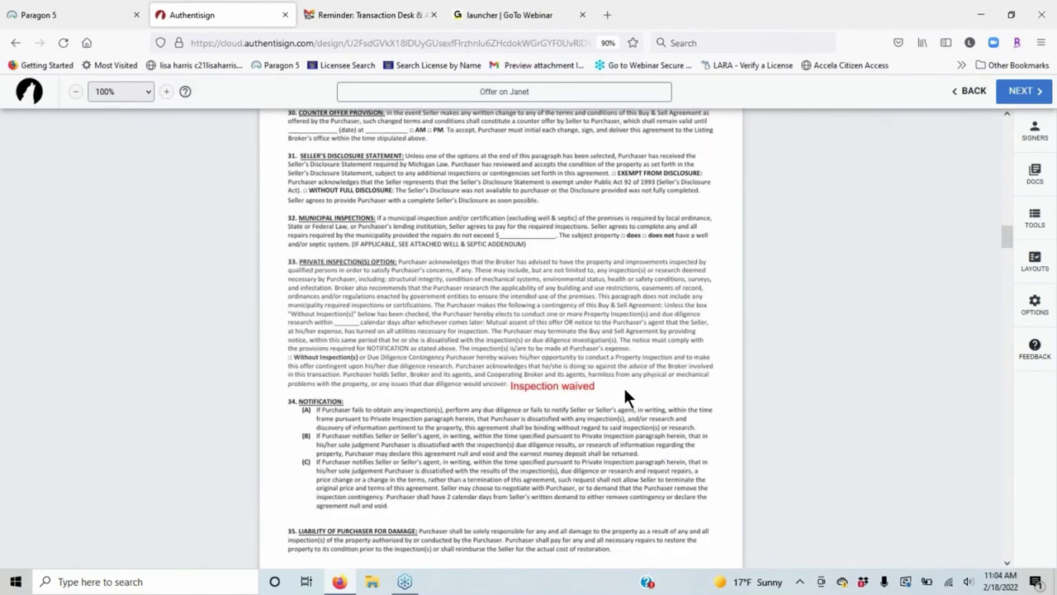
{"action": "scroll", "coordinate": [624, 392], "scroll_direction": "up", "scroll_amount": 12}
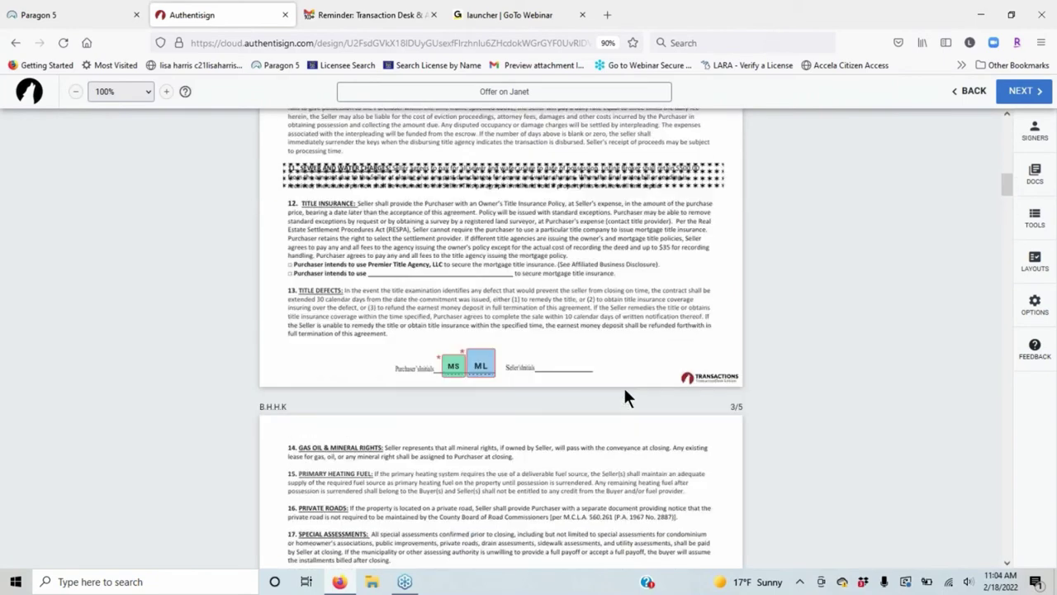
{"action": "scroll", "coordinate": [625, 384], "scroll_direction": "up", "scroll_amount": 15}
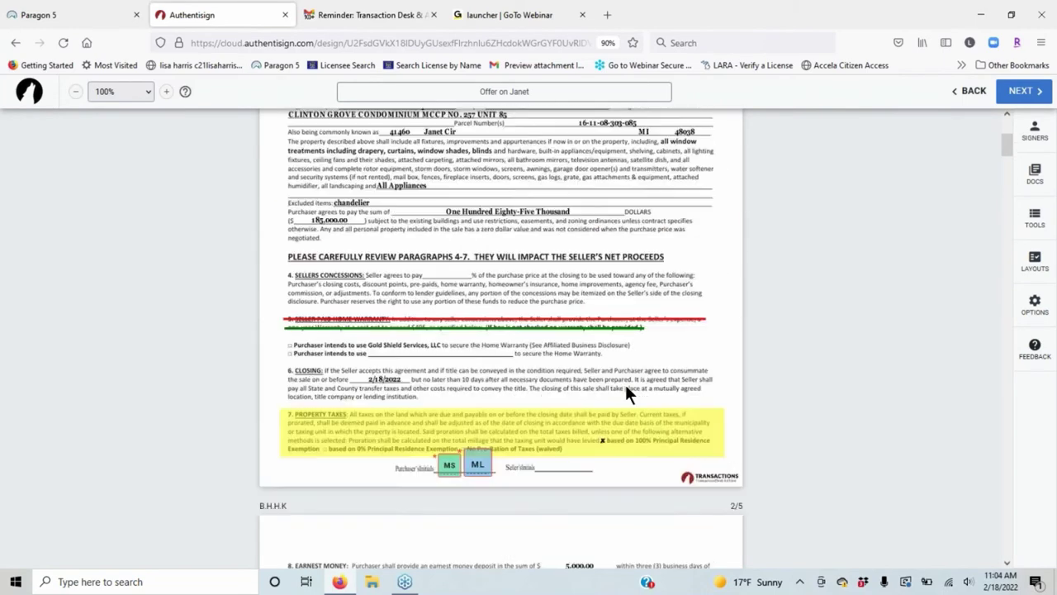
{"action": "scroll", "coordinate": [836, 347], "scroll_direction": "down", "scroll_amount": 2}
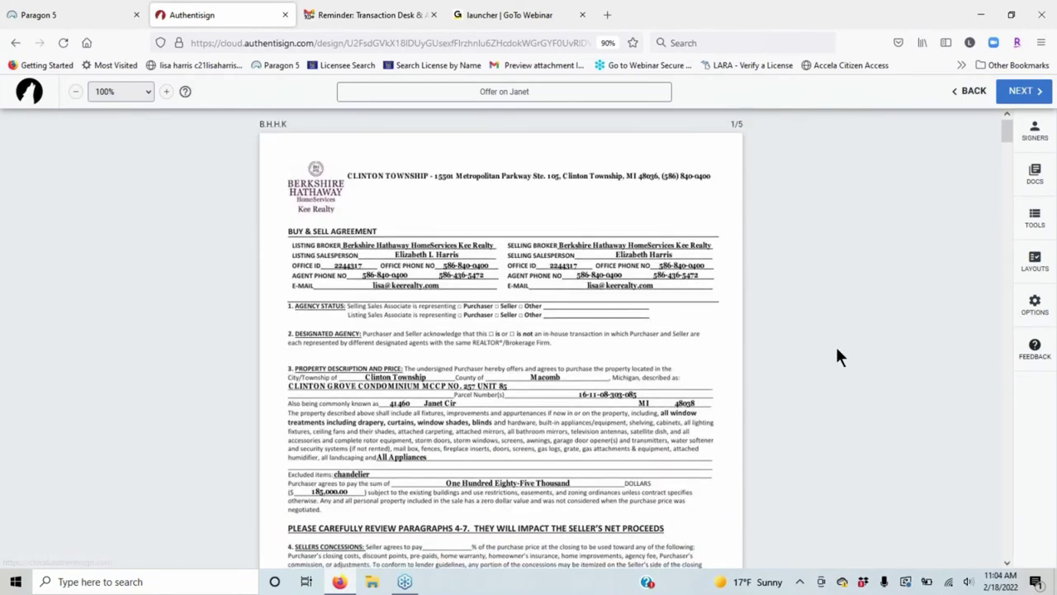
{"action": "scroll", "coordinate": [581, 368], "scroll_direction": "down", "scroll_amount": 2}
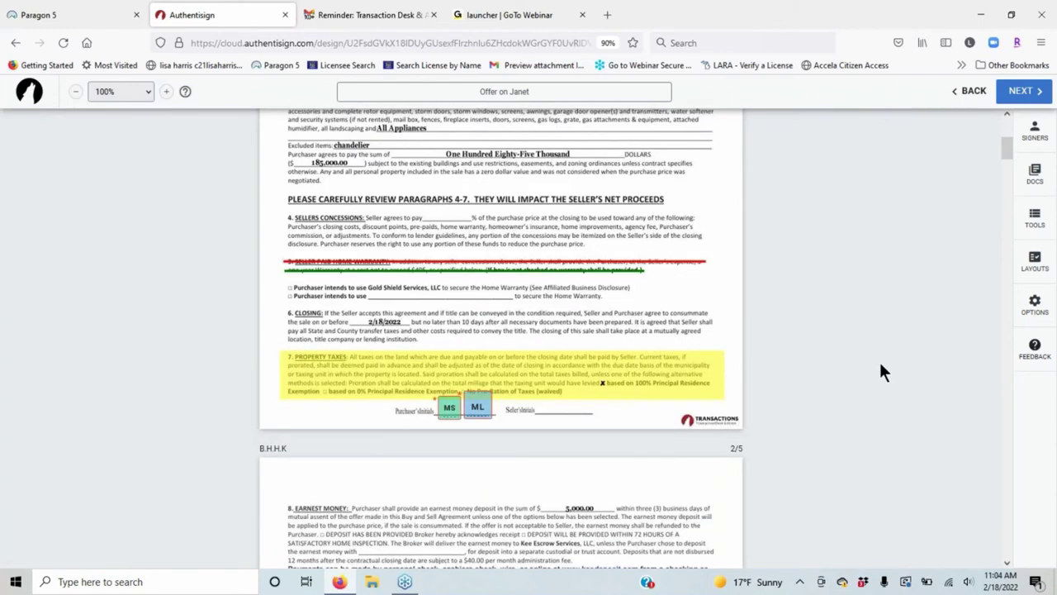
Add initials boxes for both buyers beside the struck-through Home Warranty paragraph 5.
{"action": "left_click", "coordinate": [1038, 217]}
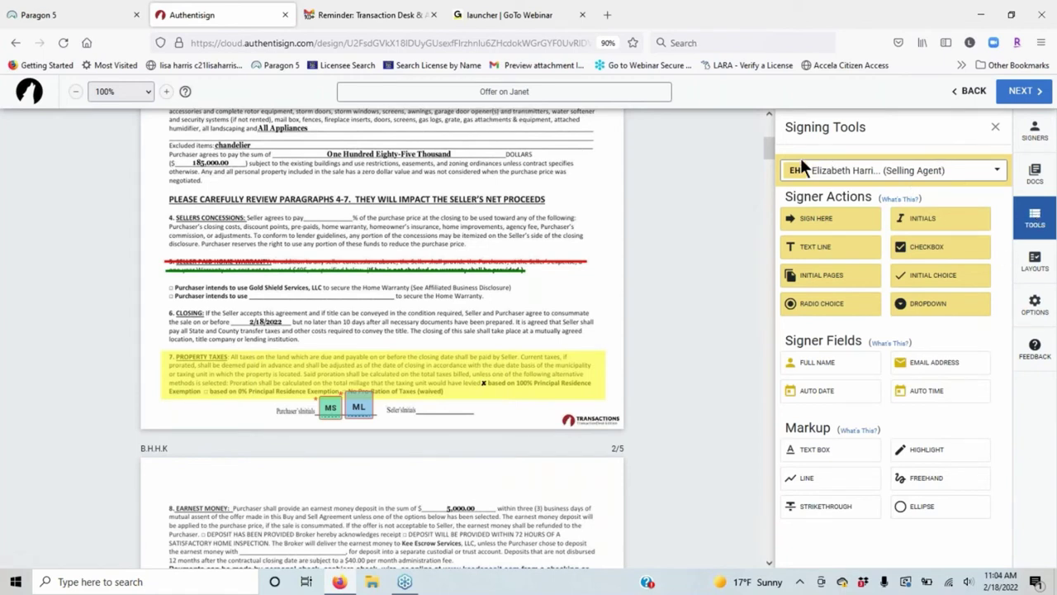
{"action": "left_click", "coordinate": [988, 171]}
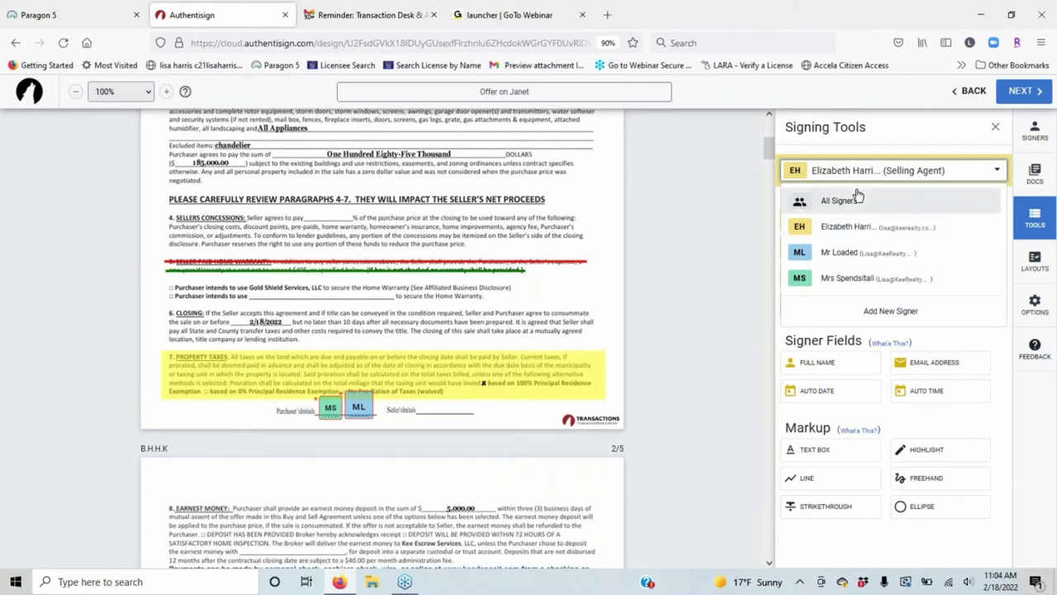
{"action": "left_click", "coordinate": [849, 253]}
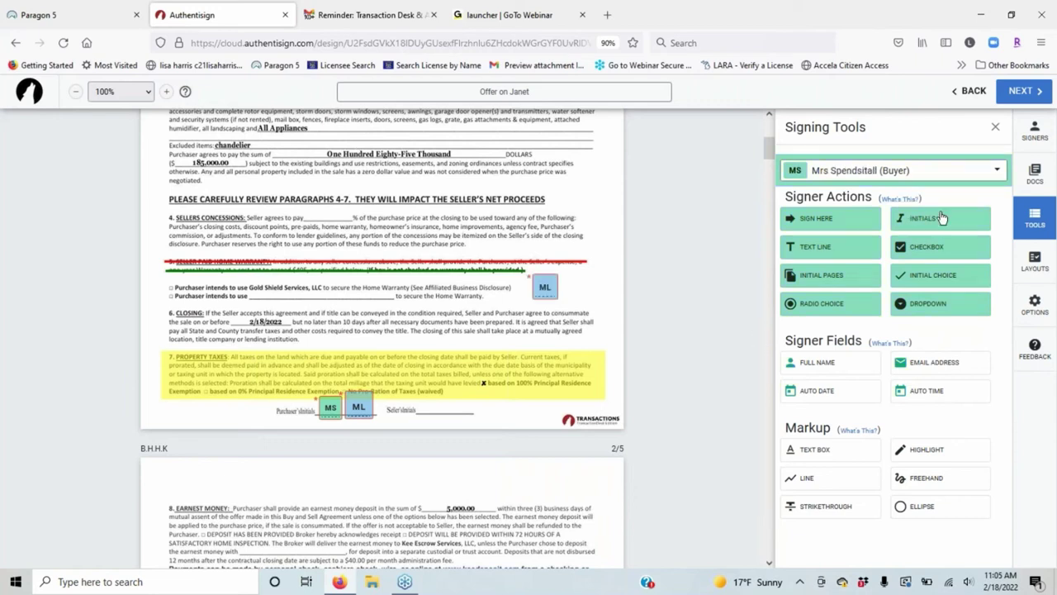
{"action": "left_click", "coordinate": [941, 216]}
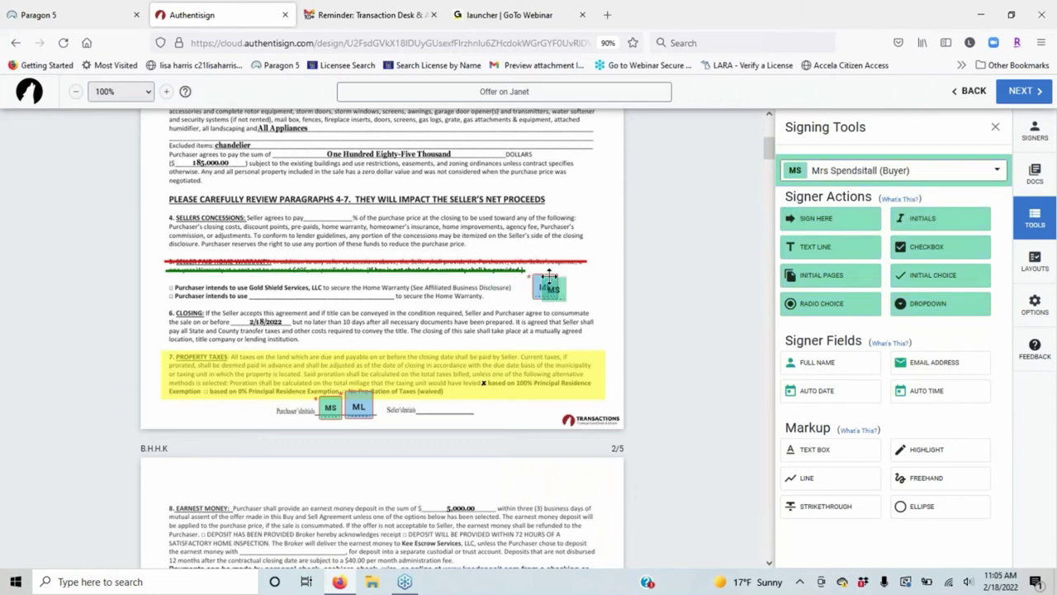
{"action": "left_click", "coordinate": [559, 274]}
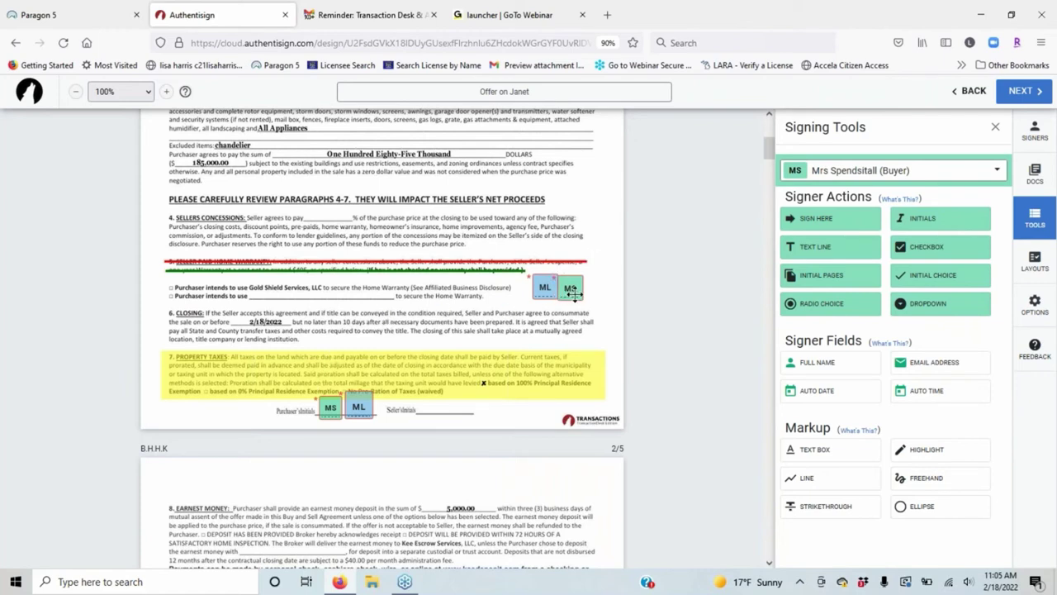
{"action": "left_click_drag", "start_coordinate": [575, 294], "coordinate": [573, 294]}
Scroll to agency disclosure page K-3 and move the buyer's signature date field toward the Date line.
{"action": "scroll", "coordinate": [389, 228], "scroll_direction": "down", "scroll_amount": 5}
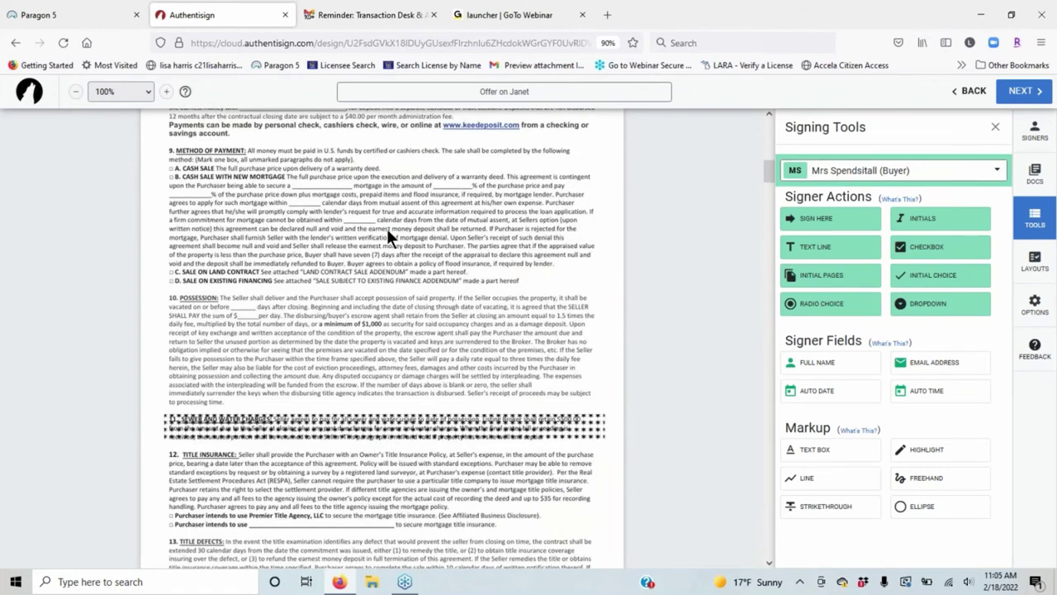
{"action": "scroll", "coordinate": [386, 231], "scroll_direction": "down", "scroll_amount": 1}
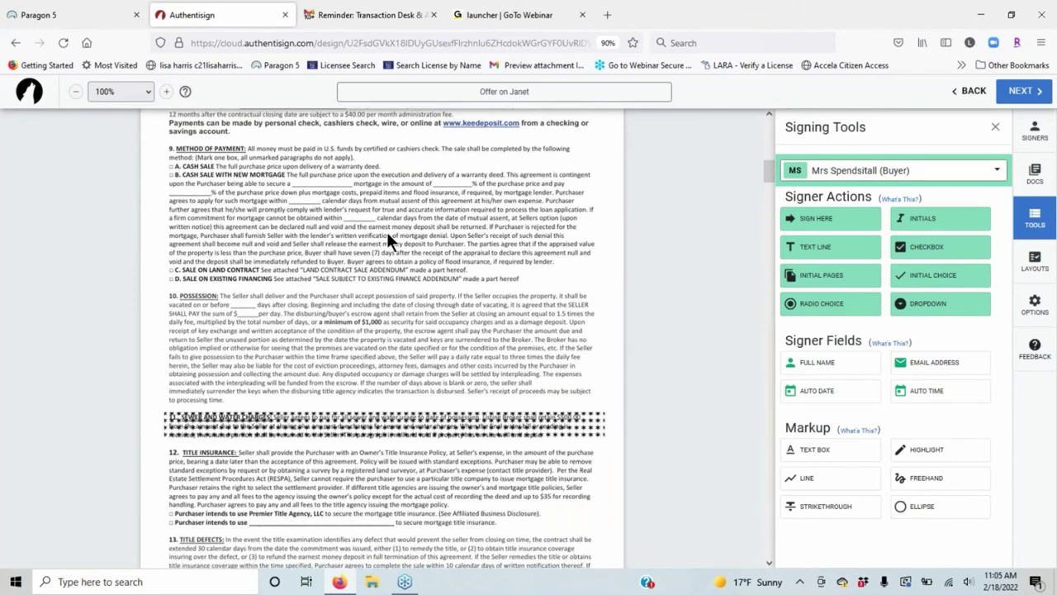
{"action": "scroll", "coordinate": [390, 234], "scroll_direction": "down", "scroll_amount": 15}
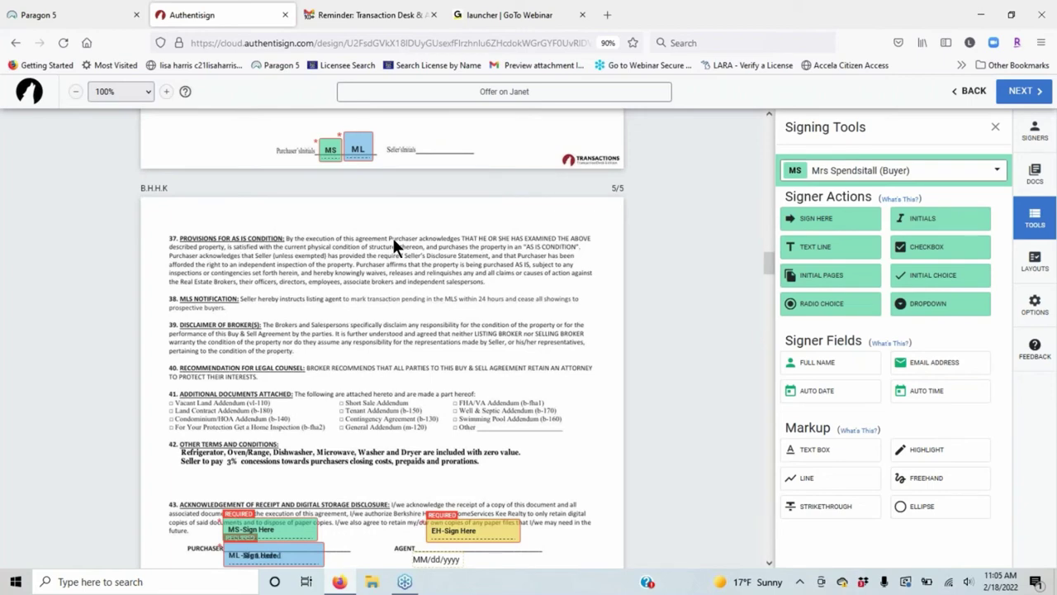
{"action": "scroll", "coordinate": [392, 239], "scroll_direction": "down", "scroll_amount": 10}
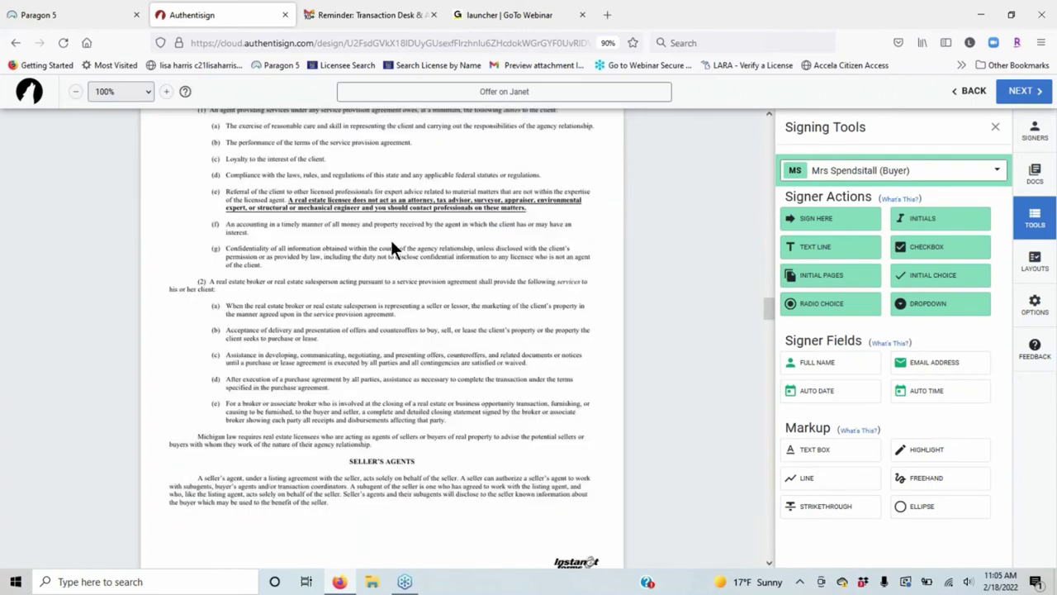
{"action": "left_click_drag", "start_coordinate": [289, 389], "coordinate": [464, 389]}
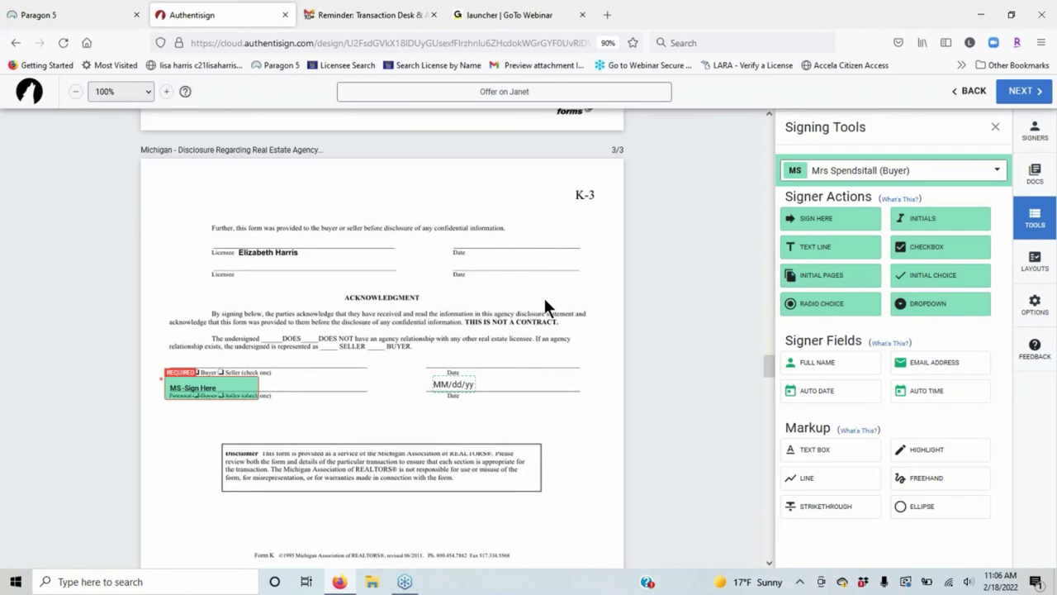
Drop the buyer's date field onto the Date line and check the signature block's options.
{"action": "left_click", "coordinate": [468, 384]}
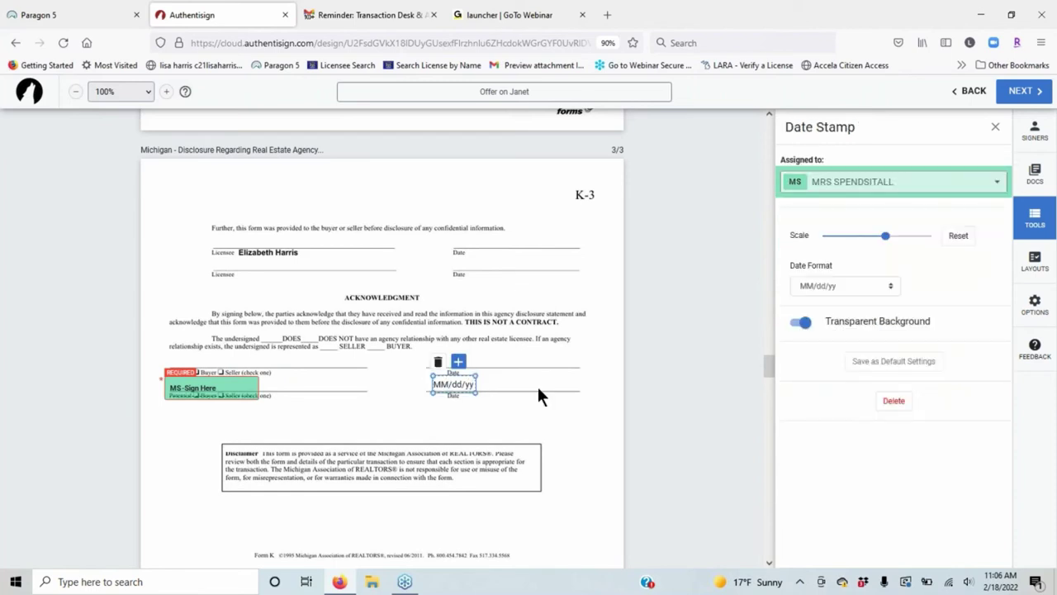
{"action": "left_click", "coordinate": [537, 395]}
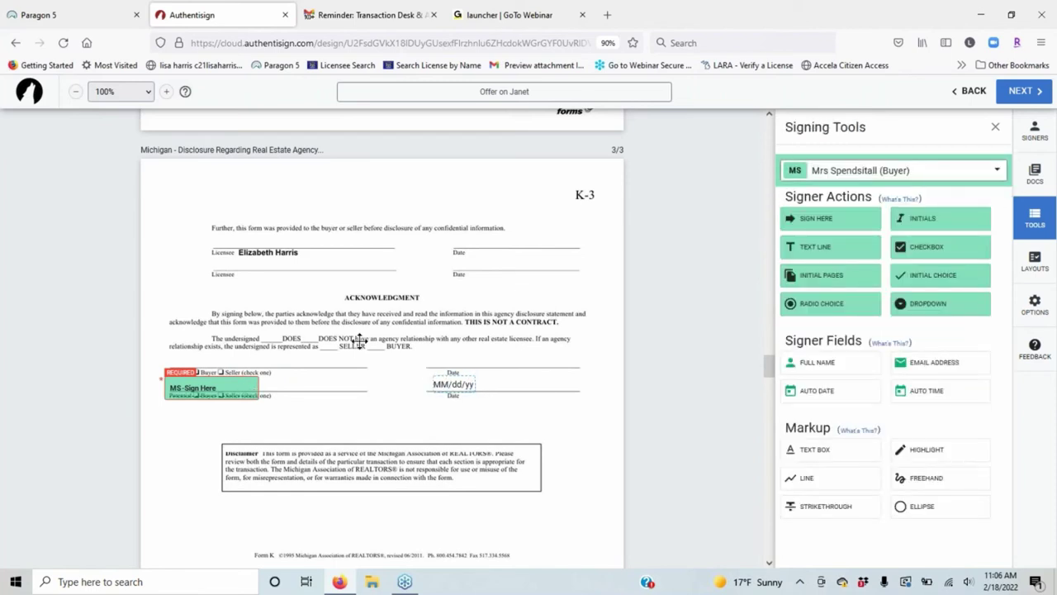
{"action": "right_click", "coordinate": [248, 389]}
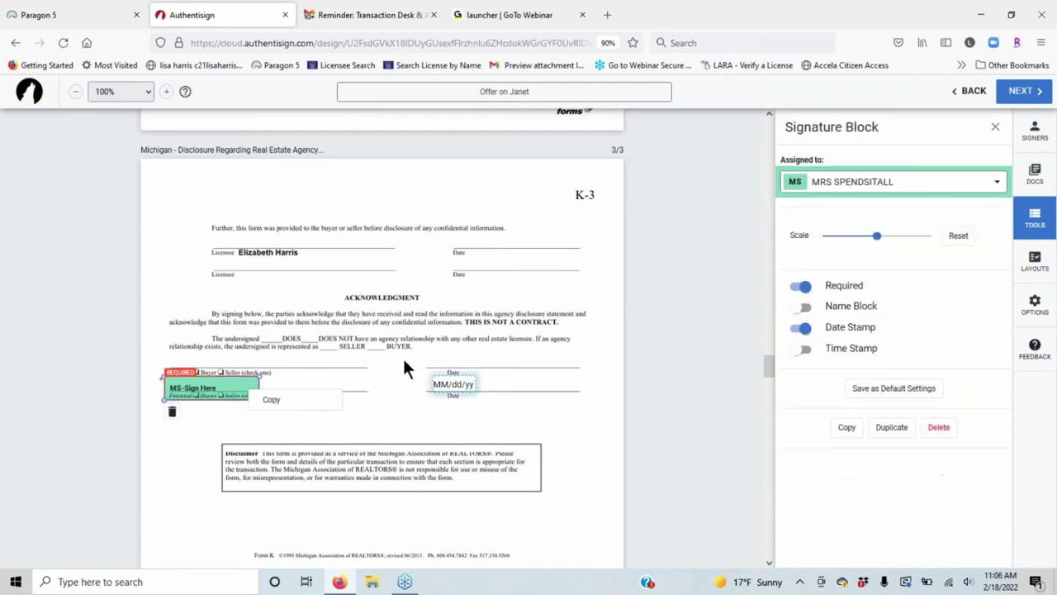
{"action": "left_click", "coordinate": [405, 368]}
Add the first buyer's sign-here block with its date field on the acknowledgment lines.
{"action": "left_click", "coordinate": [823, 174]}
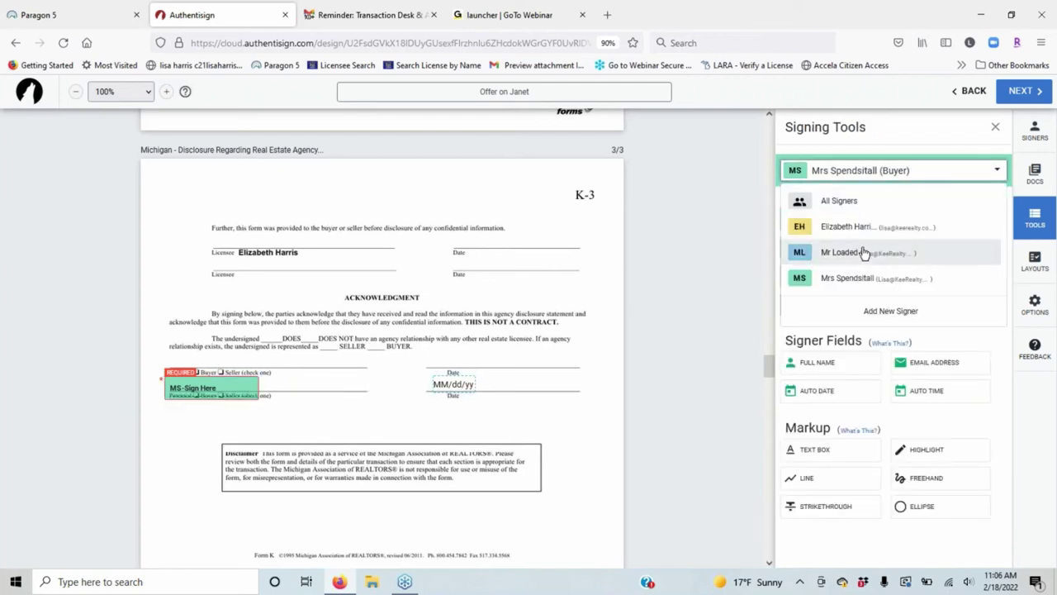
{"action": "left_click", "coordinate": [864, 253]}
{"action": "left_click_drag", "start_coordinate": [826, 218], "coordinate": [163, 350]}
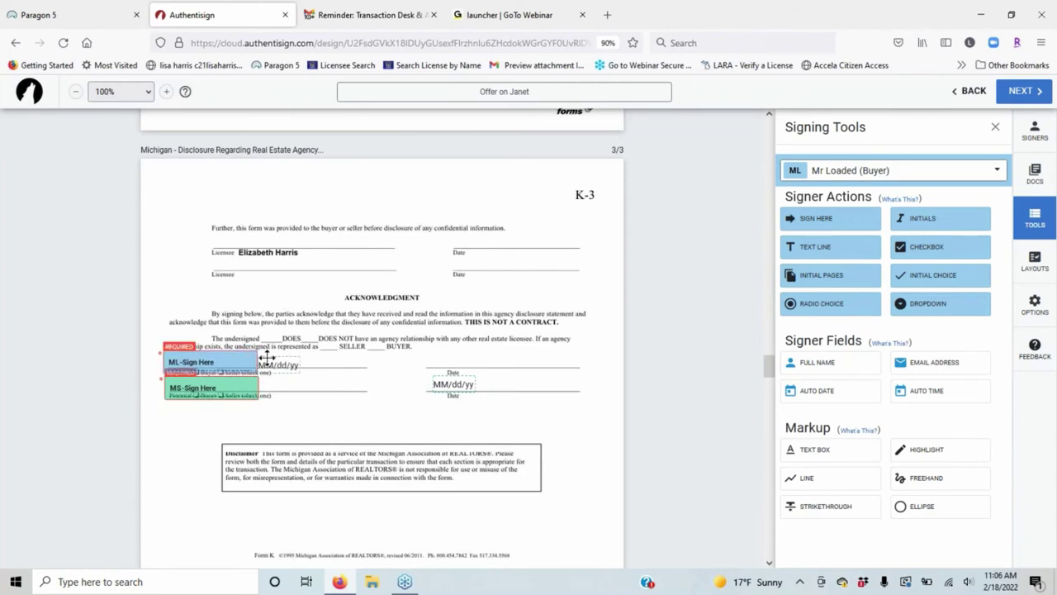
{"action": "left_click_drag", "start_coordinate": [272, 365], "coordinate": [459, 355]}
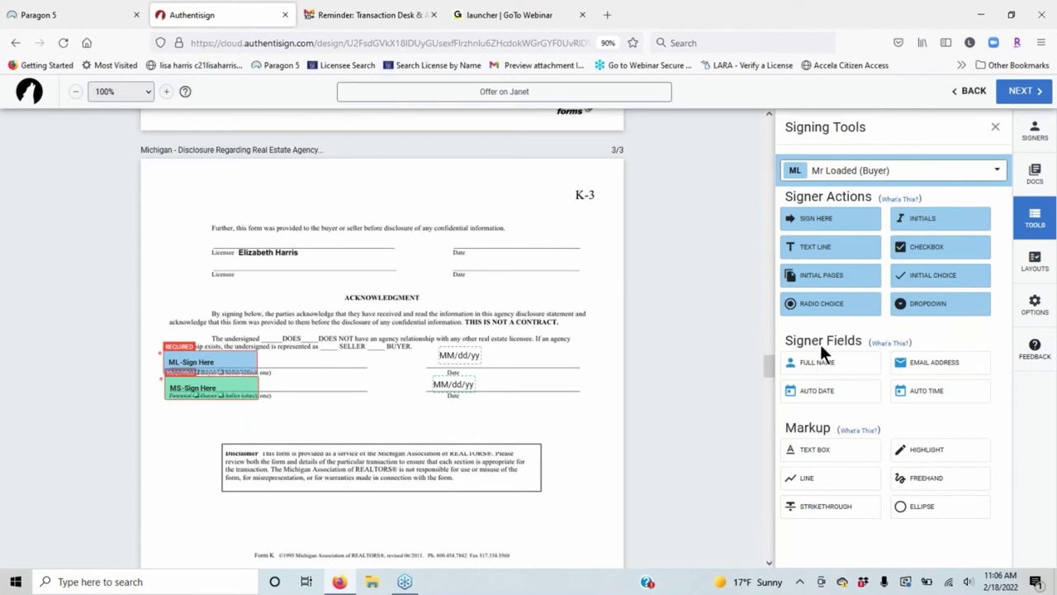
Place full-name fields for both buyers and align the MS sign-here field with the ML one.
{"action": "mouse_move", "coordinate": [828, 368]}
{"action": "left_mouse_down"}
{"action": "mouse_move", "coordinate": [327, 361]}
{"action": "mouse_move", "coordinate": [291, 373]}
{"action": "left_mouse_up"}
{"action": "left_click", "coordinate": [896, 175]}
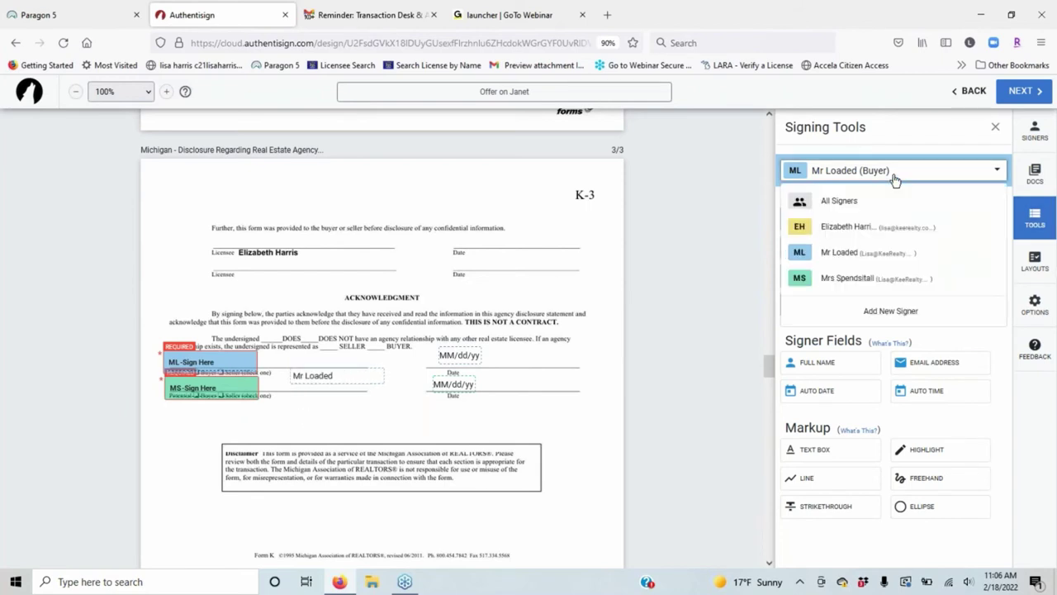
{"action": "left_click", "coordinate": [849, 279]}
{"action": "left_click_drag", "start_coordinate": [831, 370], "coordinate": [292, 391]}
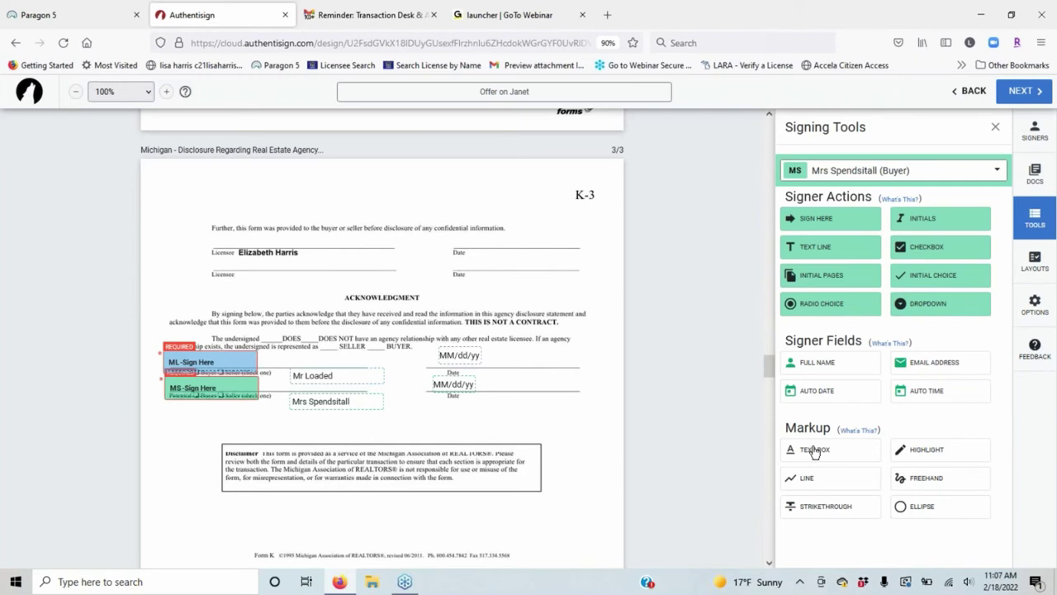
{"action": "mouse_move", "coordinate": [231, 388]}
{"action": "left_mouse_down"}
{"action": "mouse_move", "coordinate": [229, 364]}
{"action": "mouse_move", "coordinate": [224, 380]}
{"action": "left_mouse_up"}
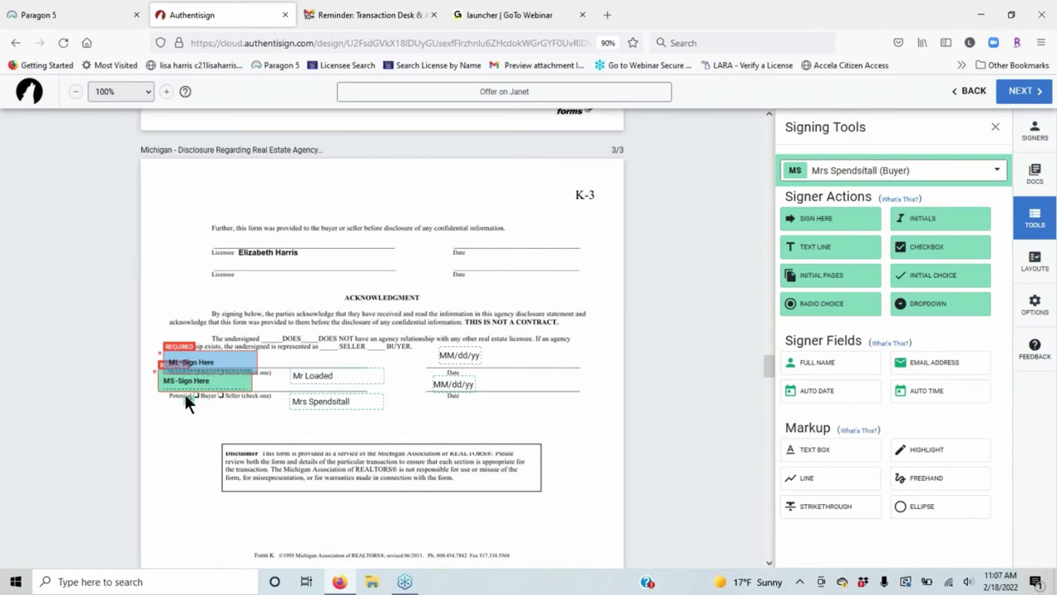
{"action": "left_click_drag", "start_coordinate": [220, 387], "coordinate": [226, 393]}
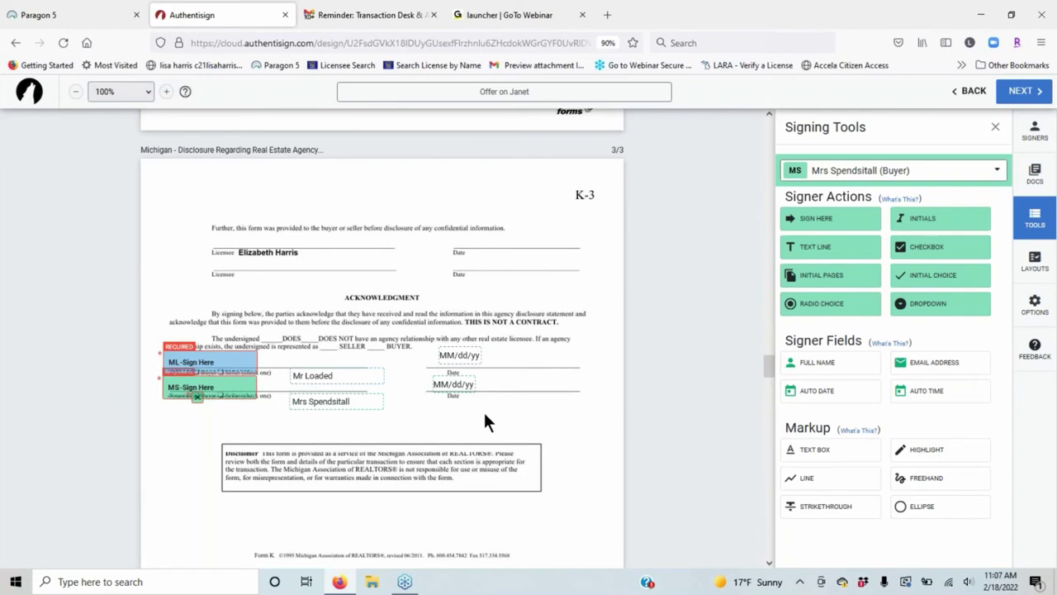
Scroll through the remaining documents and open the Initial Pages settings.
{"action": "scroll", "coordinate": [484, 411], "scroll_direction": "up", "scroll_amount": 1}
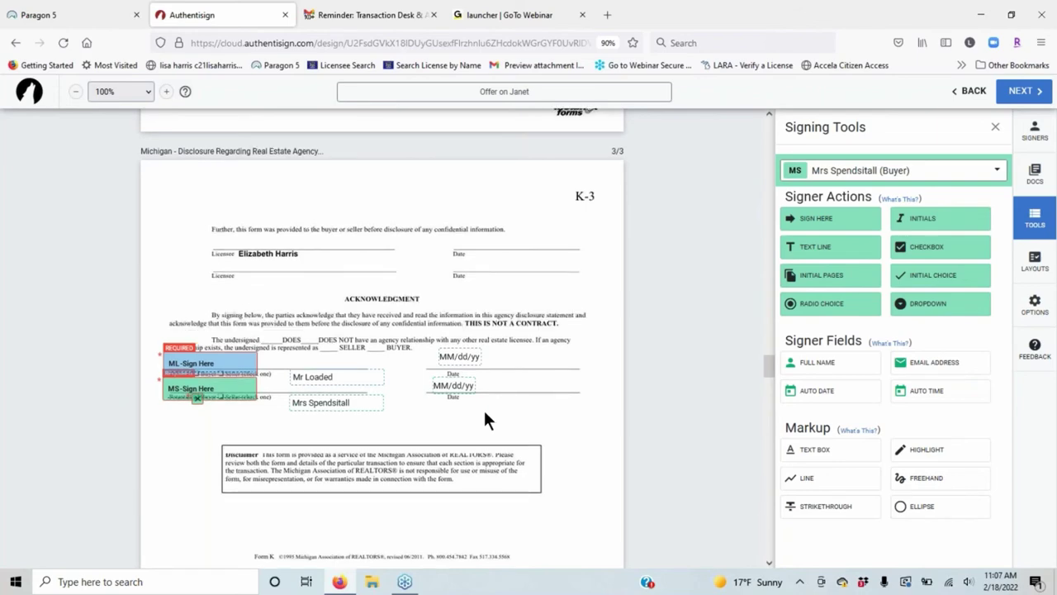
{"action": "scroll", "coordinate": [484, 408], "scroll_direction": "down", "scroll_amount": 15}
{"action": "scroll", "coordinate": [462, 401], "scroll_direction": "down", "scroll_amount": 15}
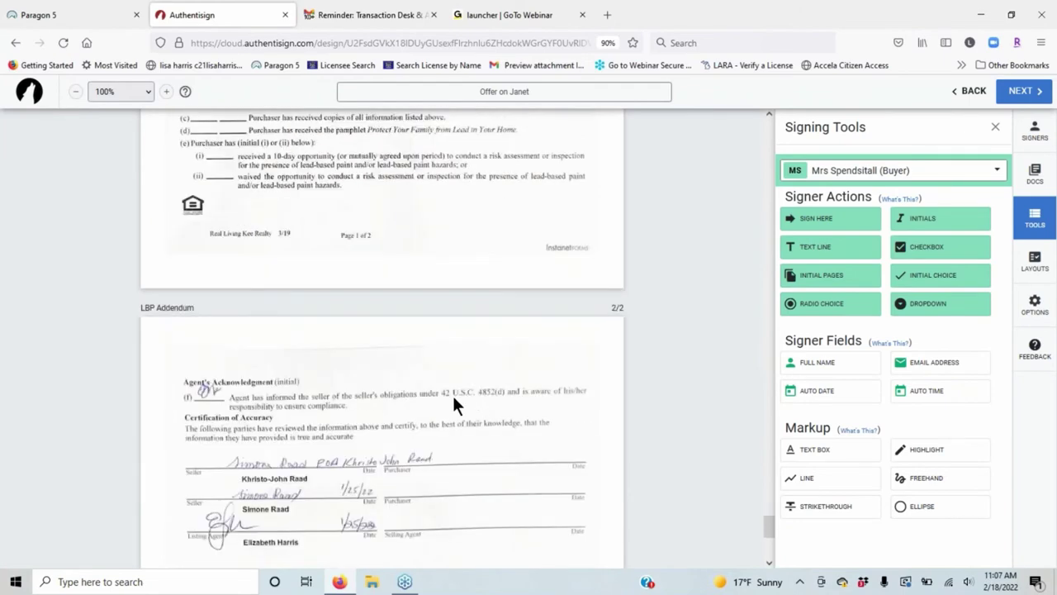
{"action": "scroll", "coordinate": [454, 404], "scroll_direction": "down", "scroll_amount": 1}
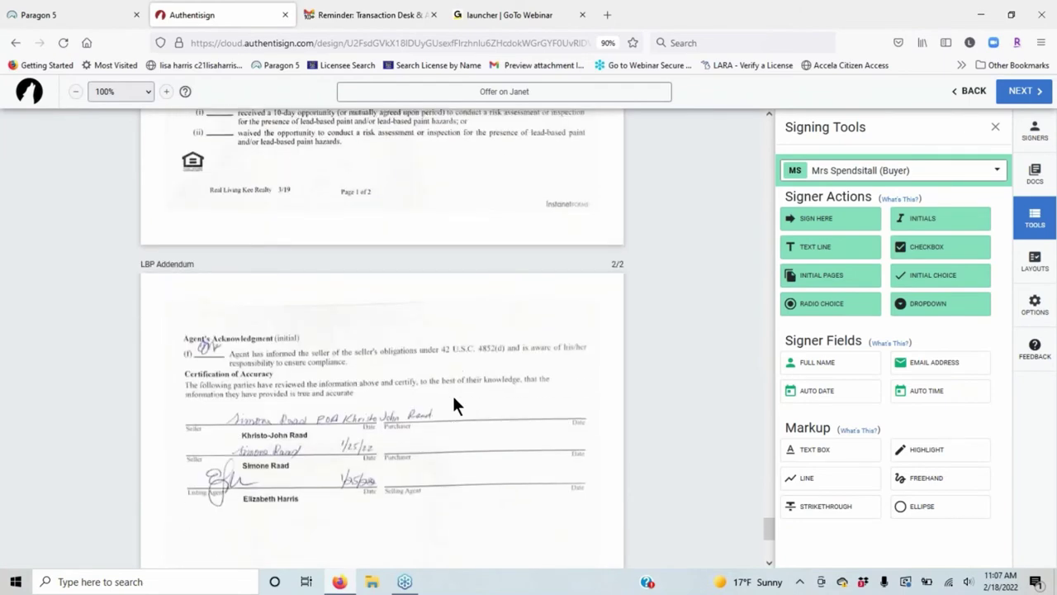
{"action": "scroll", "coordinate": [457, 405], "scroll_direction": "down", "scroll_amount": 4}
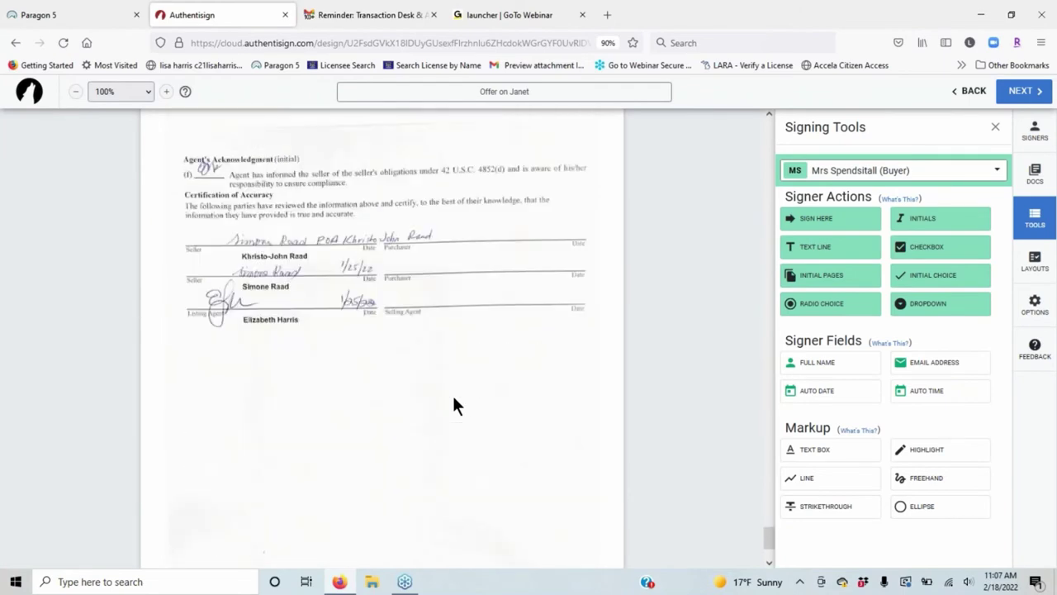
{"action": "scroll", "coordinate": [456, 405], "scroll_direction": "down", "scroll_amount": 1}
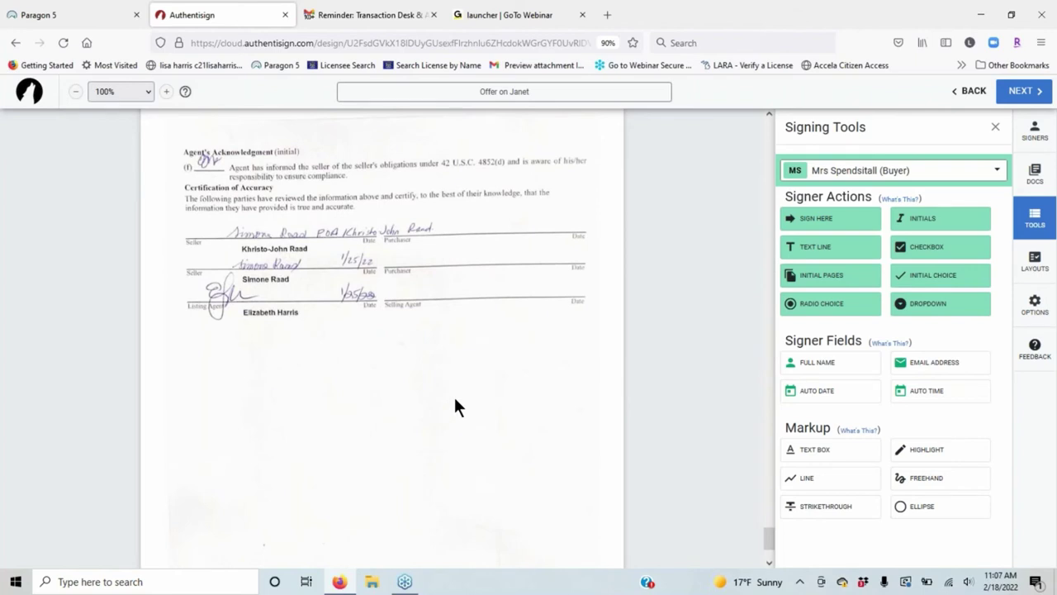
{"action": "scroll", "coordinate": [455, 402], "scroll_direction": "up", "scroll_amount": 10}
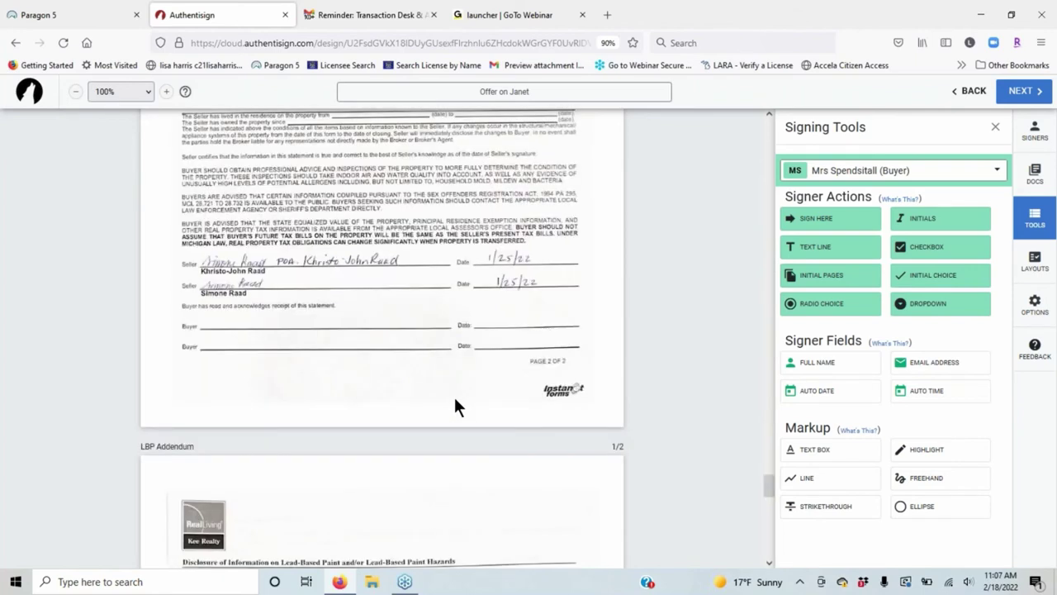
{"action": "left_click_drag", "start_coordinate": [770, 489], "coordinate": [776, 460]}
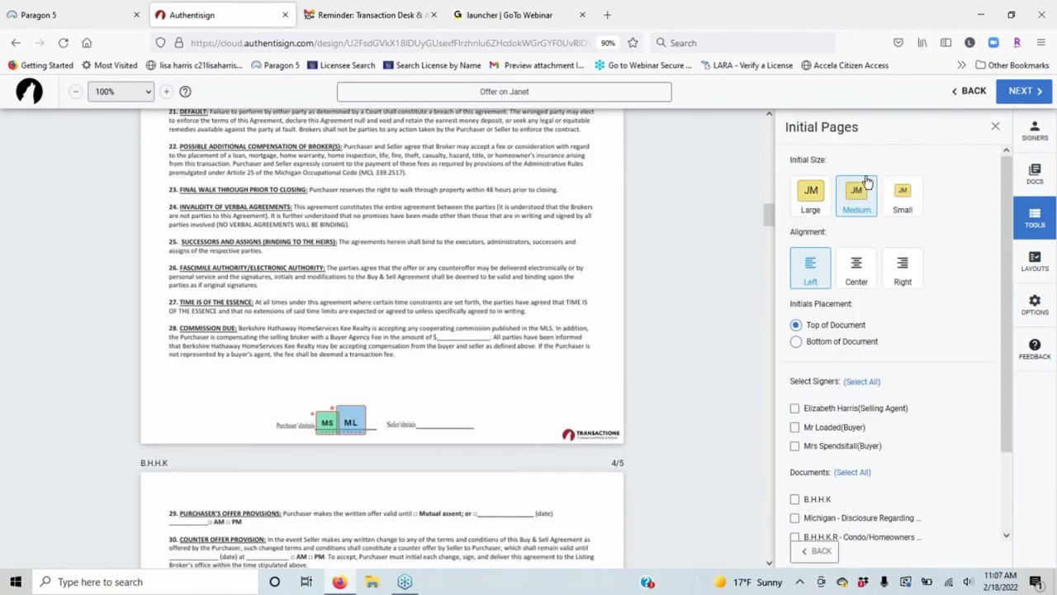
Place Large, Right-aligned, Bottom of Document initials for both buyers on every B.H.H.K page.
{"action": "left_click", "coordinate": [810, 197]}
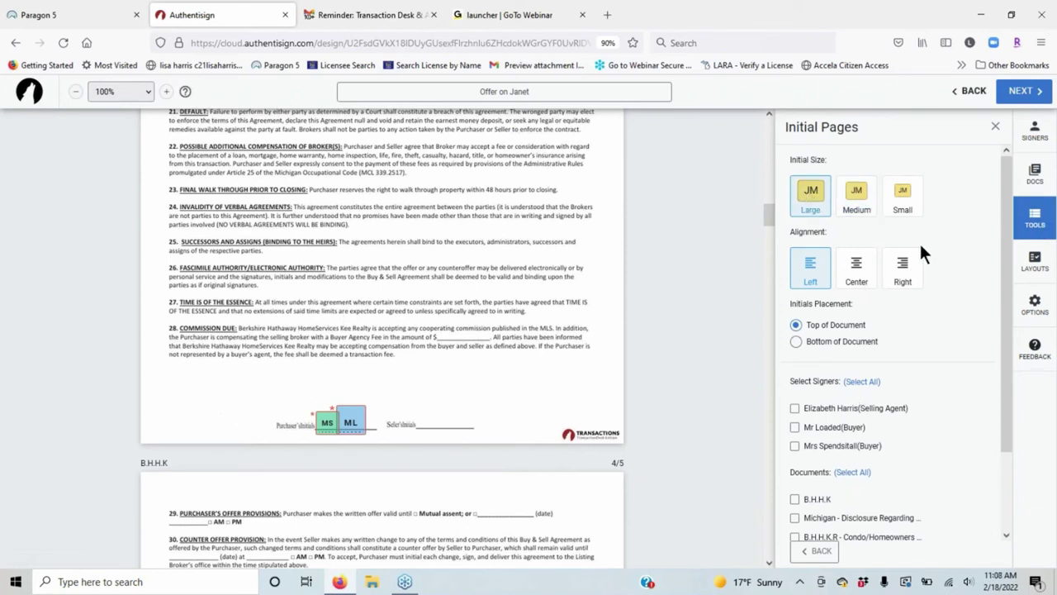
{"action": "left_click", "coordinate": [903, 266]}
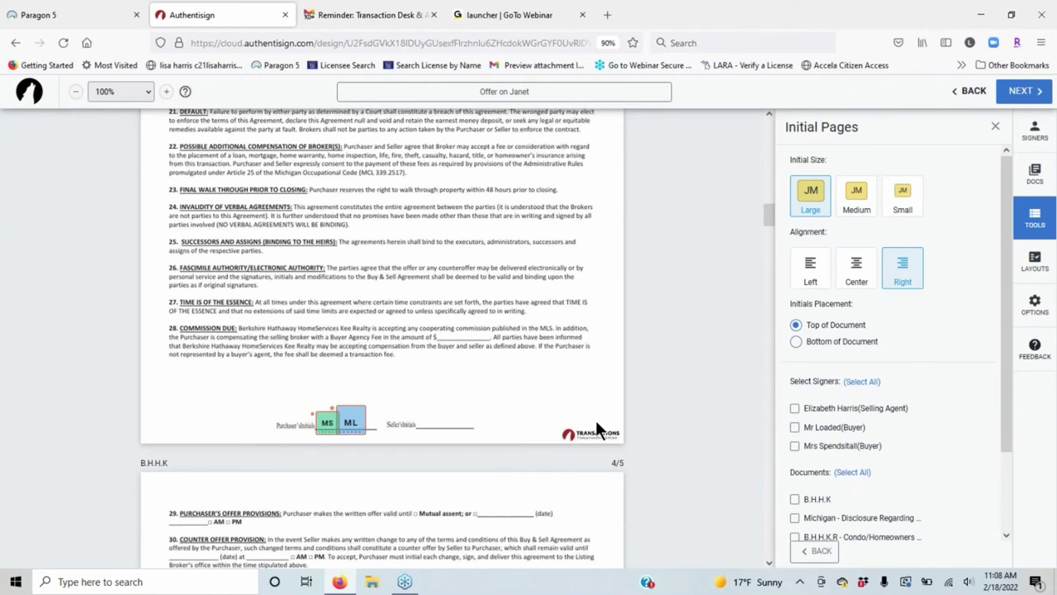
{"action": "left_click", "coordinate": [831, 343]}
{"action": "scroll", "coordinate": [1004, 349], "scroll_direction": "down", "scroll_amount": 2}
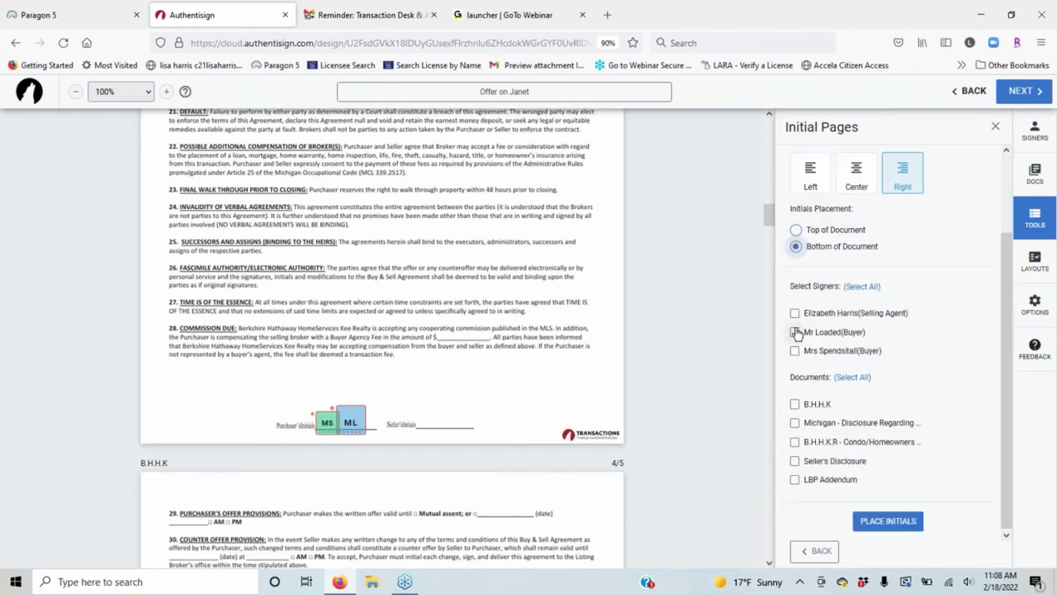
{"action": "left_click", "coordinate": [796, 332]}
{"action": "left_click", "coordinate": [794, 353]}
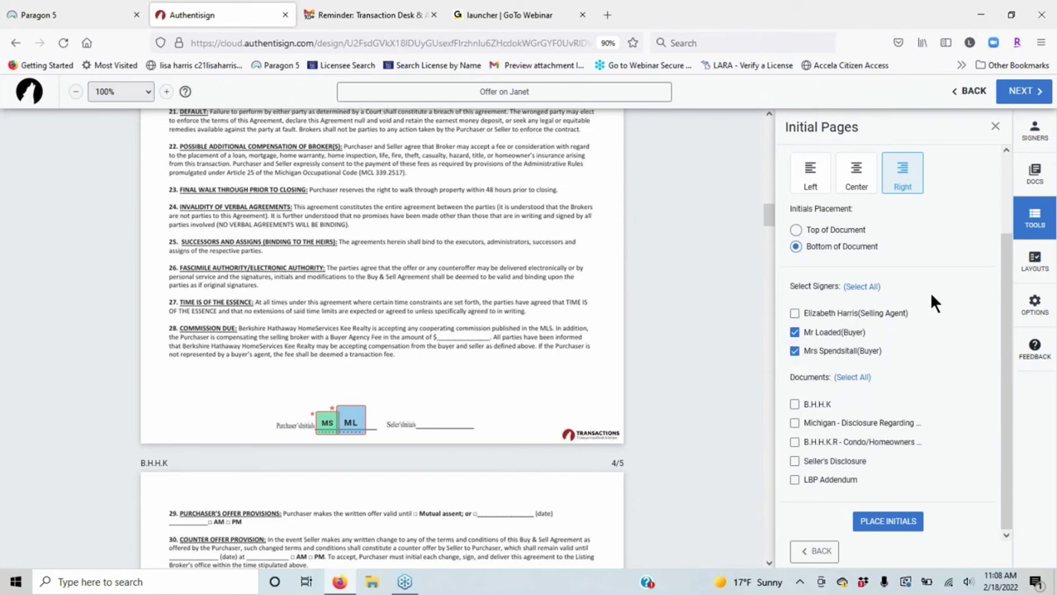
{"action": "left_click", "coordinate": [795, 405]}
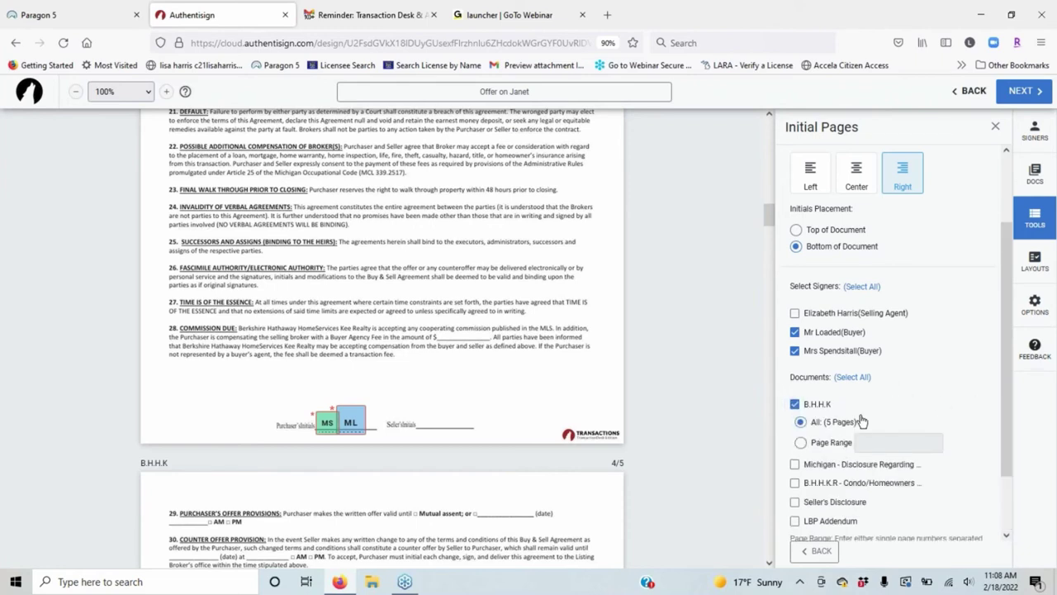
{"action": "scroll", "coordinate": [933, 368], "scroll_direction": "down", "scroll_amount": 1}
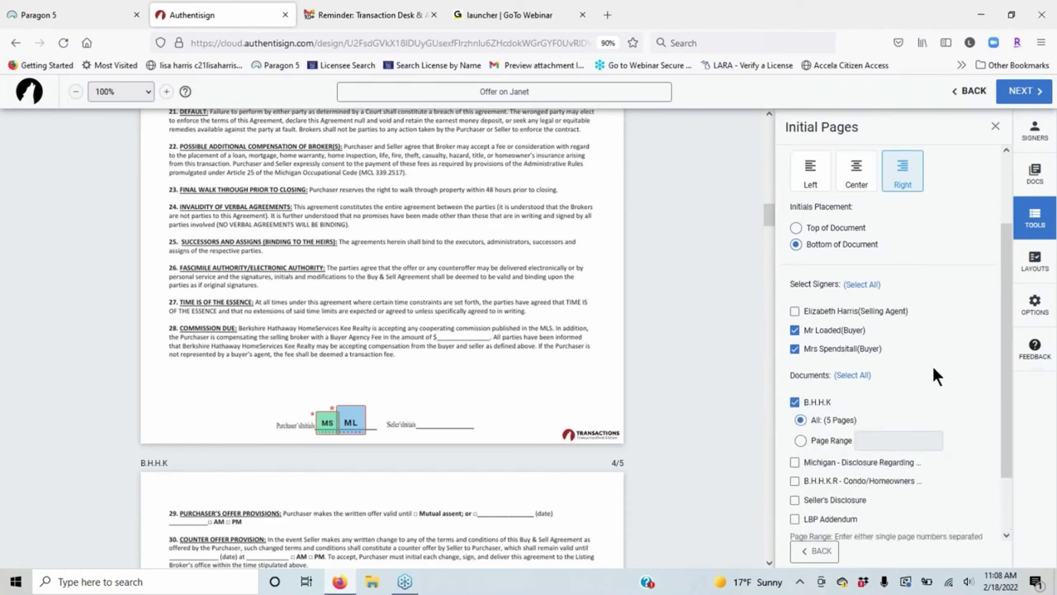
{"action": "scroll", "coordinate": [920, 376], "scroll_direction": "down", "scroll_amount": 2}
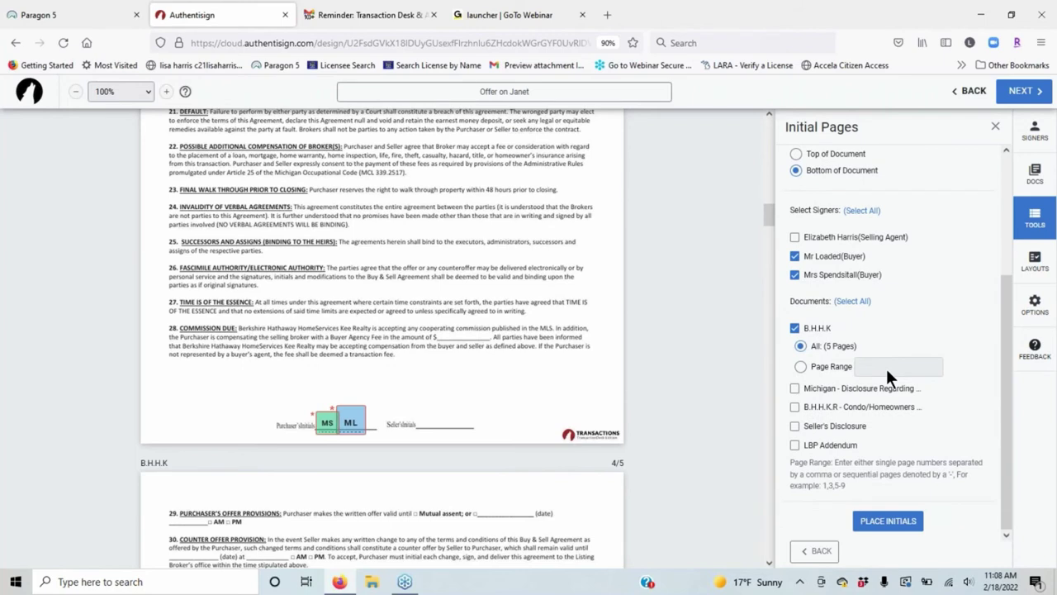
{"action": "left_click", "coordinate": [905, 521]}
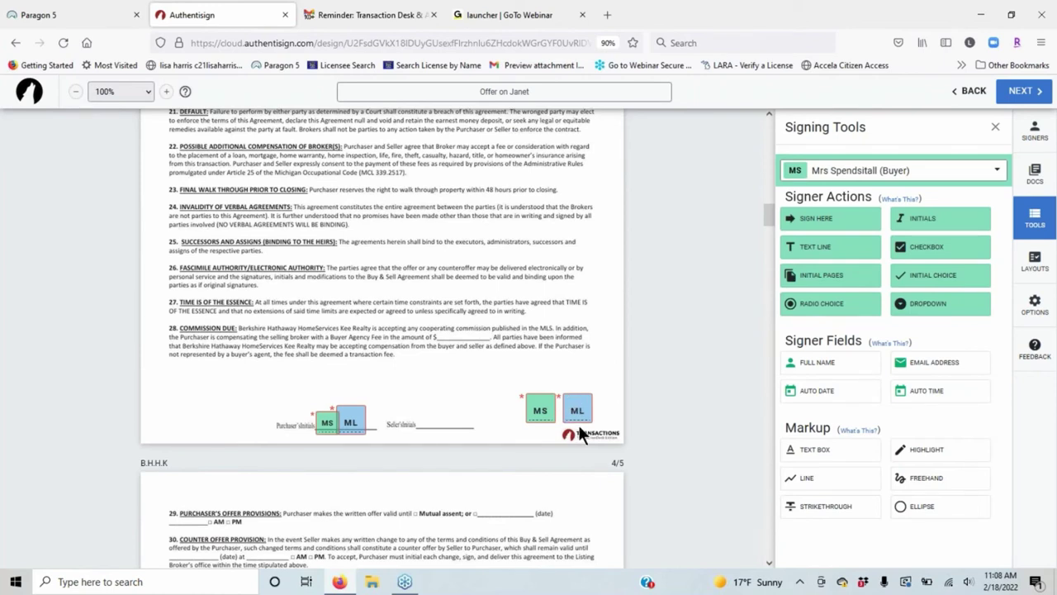
Move the ML initial block beside the MS block at the page foot and adjust its scale.
{"action": "scroll", "coordinate": [579, 428], "scroll_direction": "up", "scroll_amount": 1}
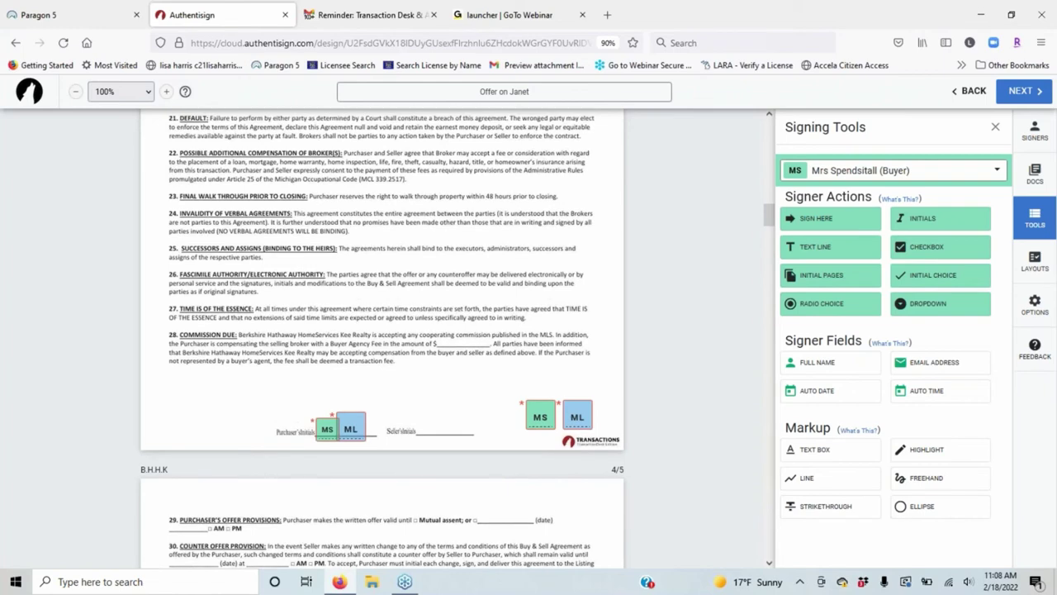
{"action": "scroll", "coordinate": [575, 417], "scroll_direction": "up", "scroll_amount": 5}
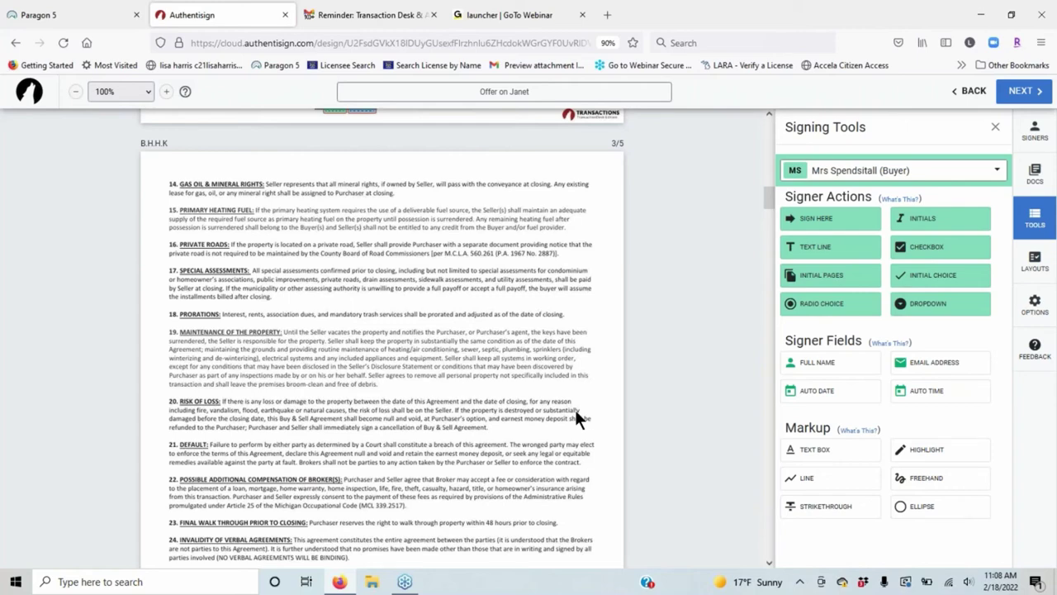
{"action": "scroll", "coordinate": [575, 409], "scroll_direction": "up", "scroll_amount": 5}
{"action": "left_click", "coordinate": [537, 483]}
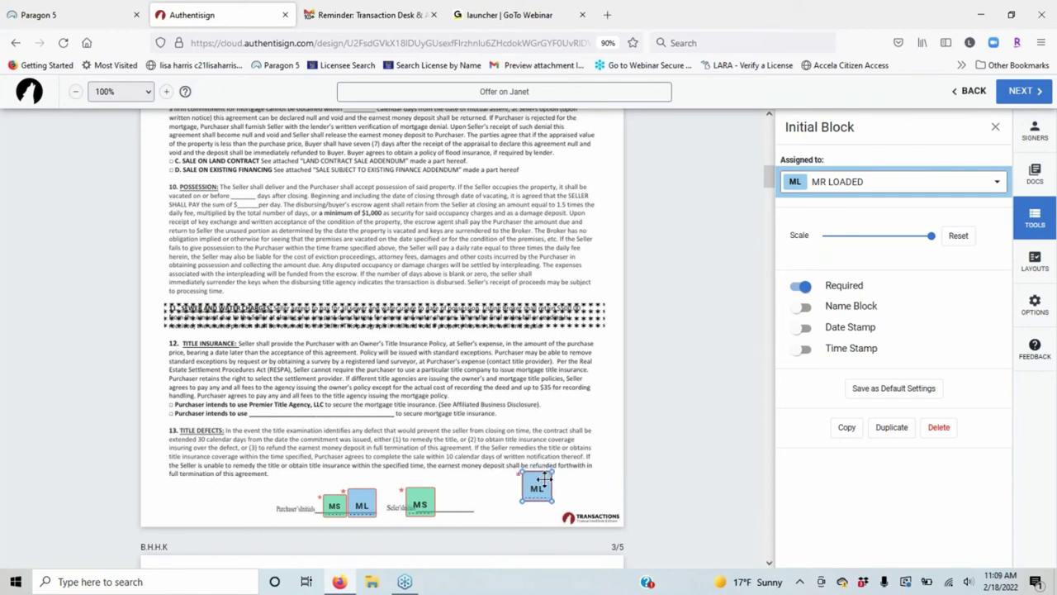
{"action": "left_click_drag", "start_coordinate": [547, 472], "coordinate": [468, 490]}
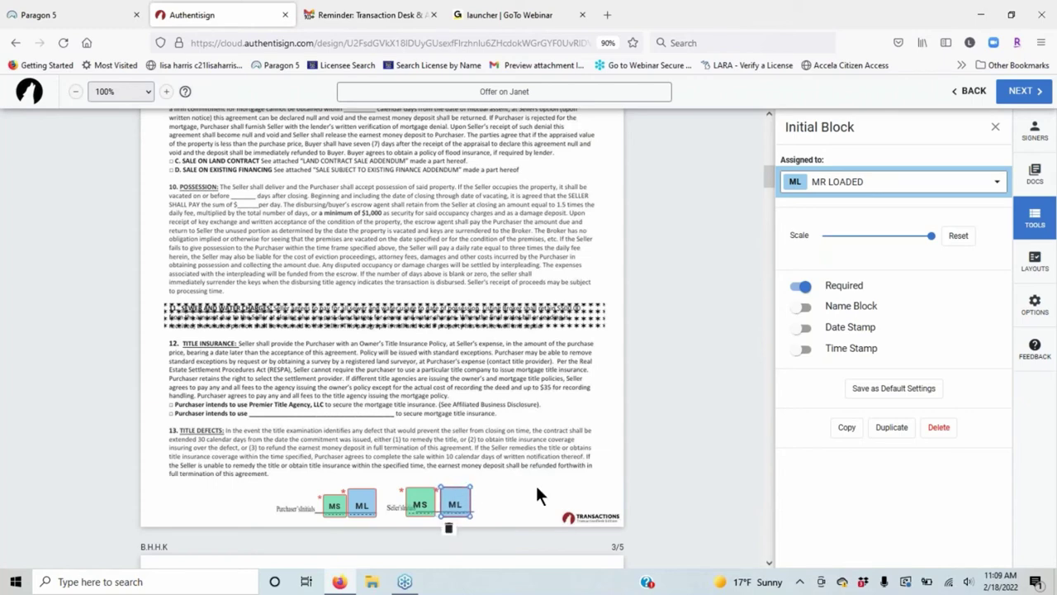
{"action": "left_click", "coordinate": [618, 487]}
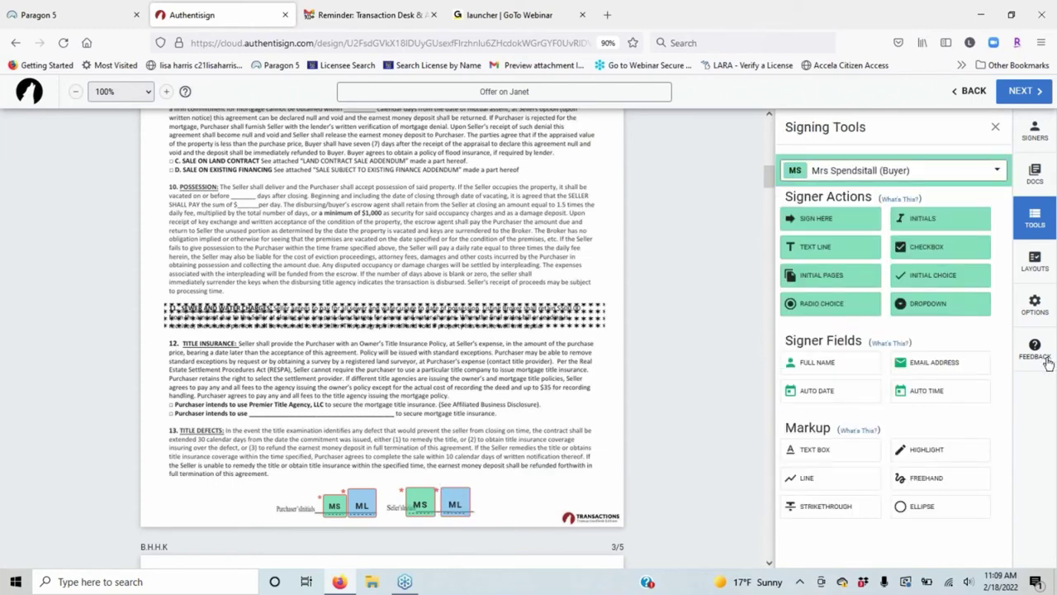
{"action": "left_click", "coordinate": [464, 497]}
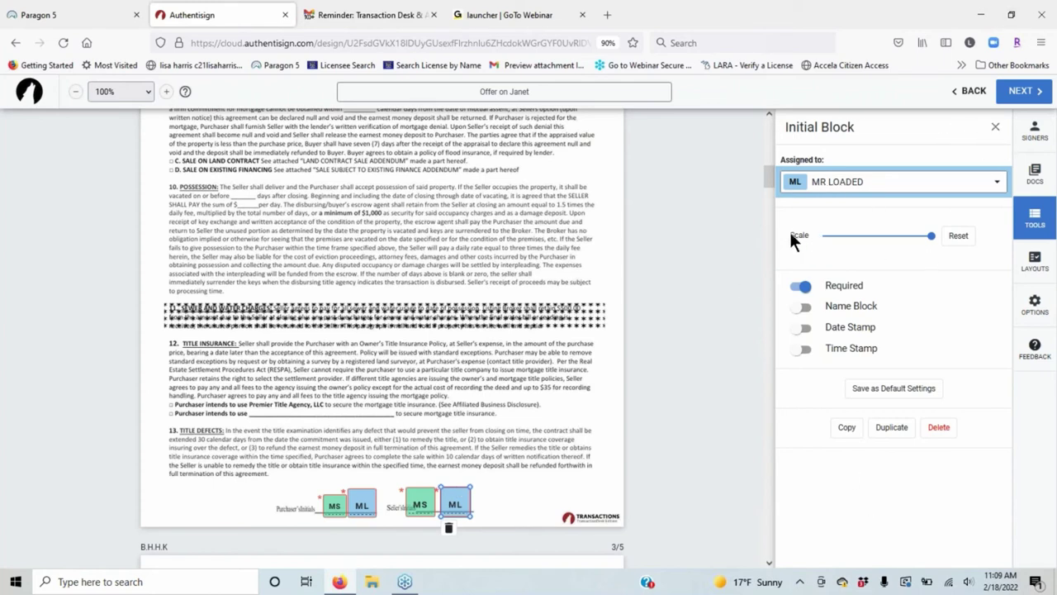
{"action": "mouse_move", "coordinate": [932, 236]}
{"action": "left_mouse_down"}
{"action": "mouse_move", "coordinate": [818, 235]}
{"action": "mouse_move", "coordinate": [932, 236]}
{"action": "left_mouse_up"}
{"action": "left_click", "coordinate": [995, 130]}
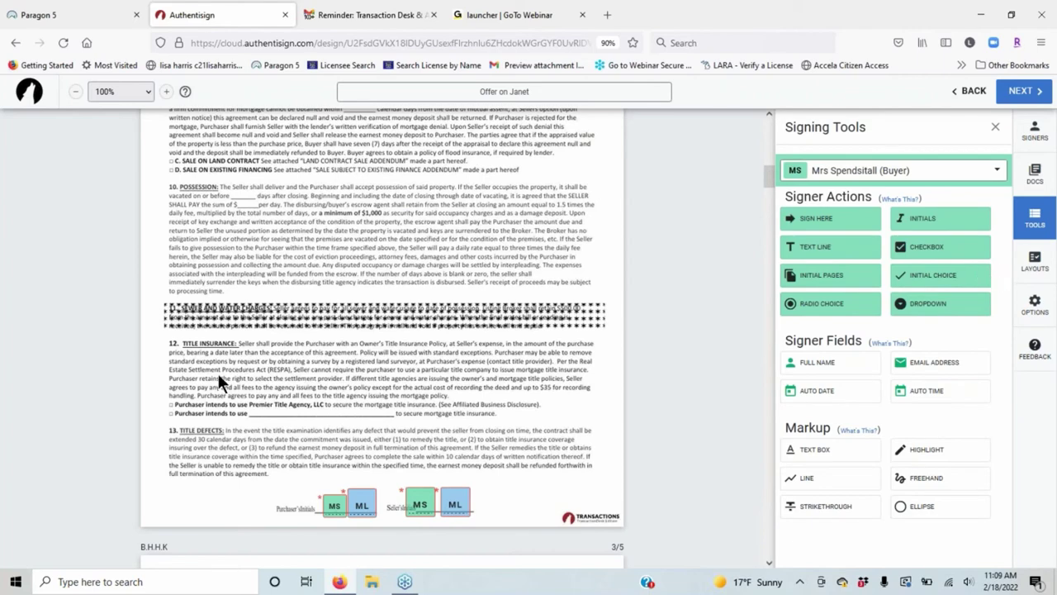
Move the first buyer's initials field onto Purchaser's Acknowledgment line (e)(i).
{"action": "scroll", "coordinate": [218, 373], "scroll_direction": "down", "scroll_amount": 1}
{"action": "scroll", "coordinate": [217, 371], "scroll_direction": "down", "scroll_amount": 6}
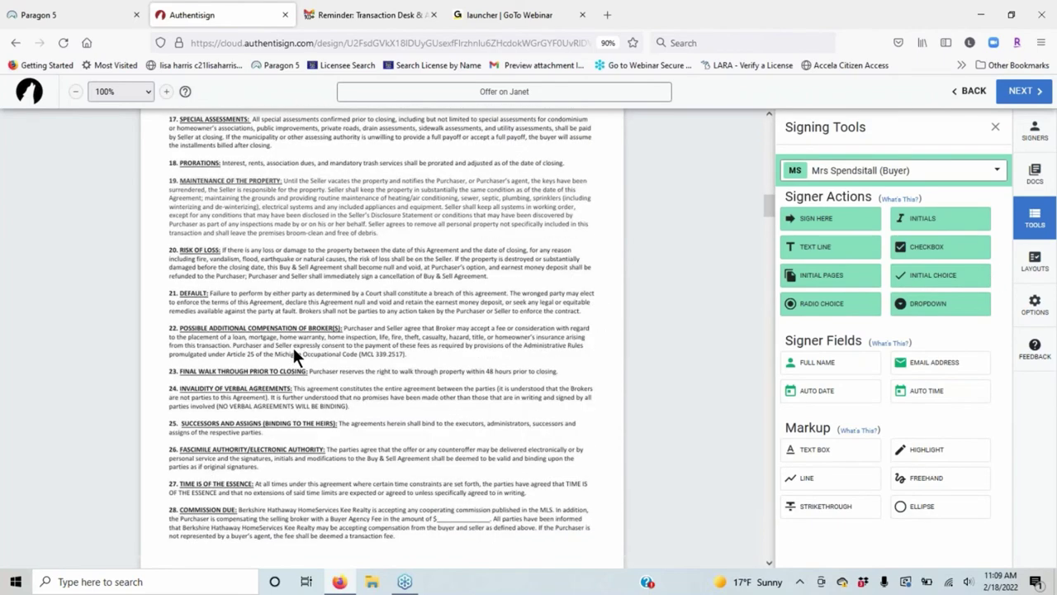
{"action": "scroll", "coordinate": [292, 346], "scroll_direction": "down", "scroll_amount": 8}
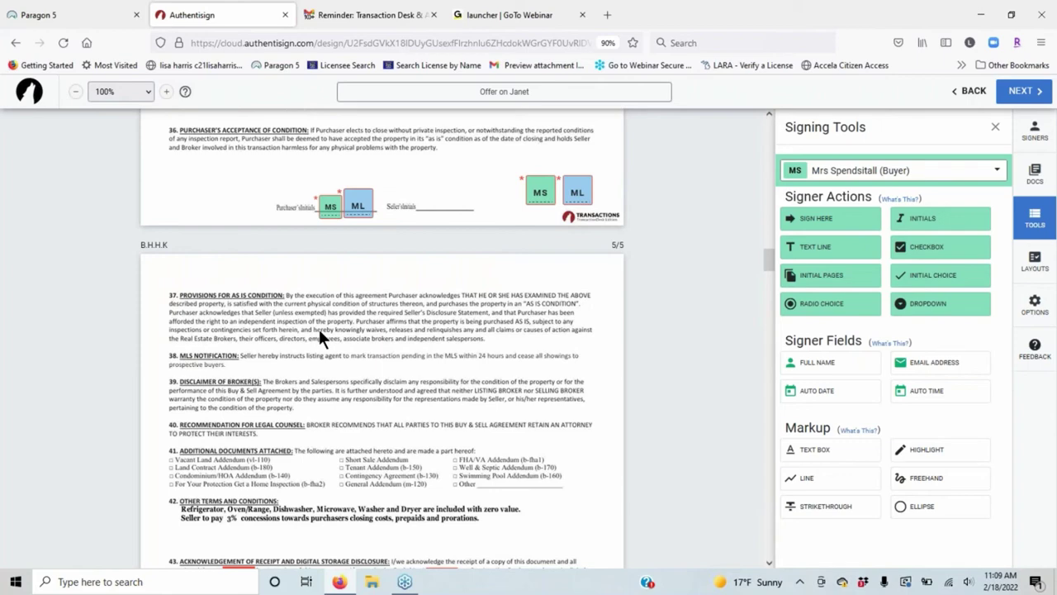
{"action": "scroll", "coordinate": [319, 329], "scroll_direction": "down", "scroll_amount": 15}
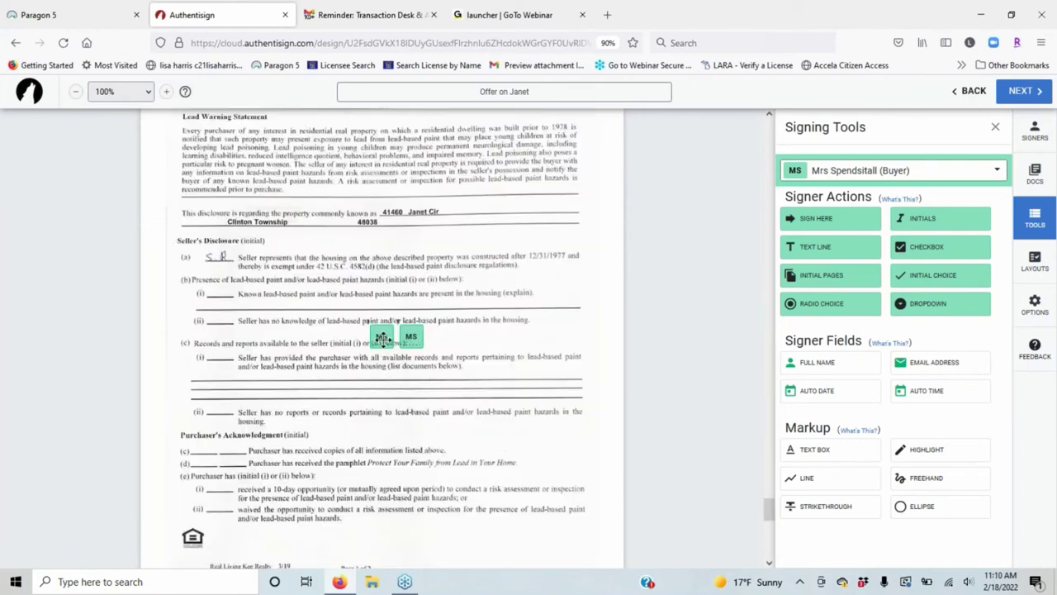
{"action": "scroll", "coordinate": [320, 405], "scroll_direction": "down", "scroll_amount": 1}
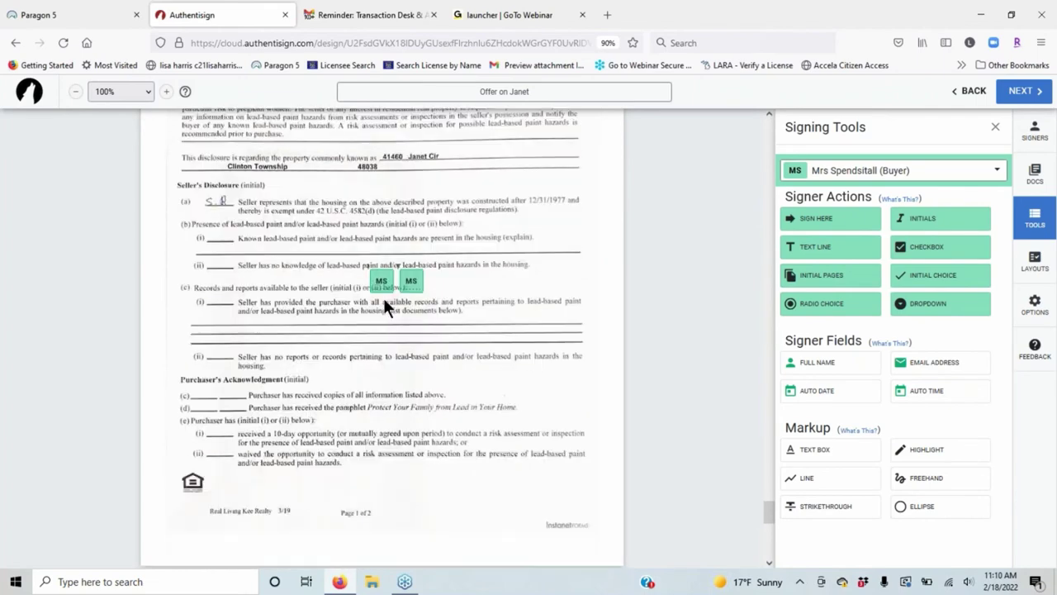
{"action": "left_click_drag", "start_coordinate": [383, 297], "coordinate": [222, 431]}
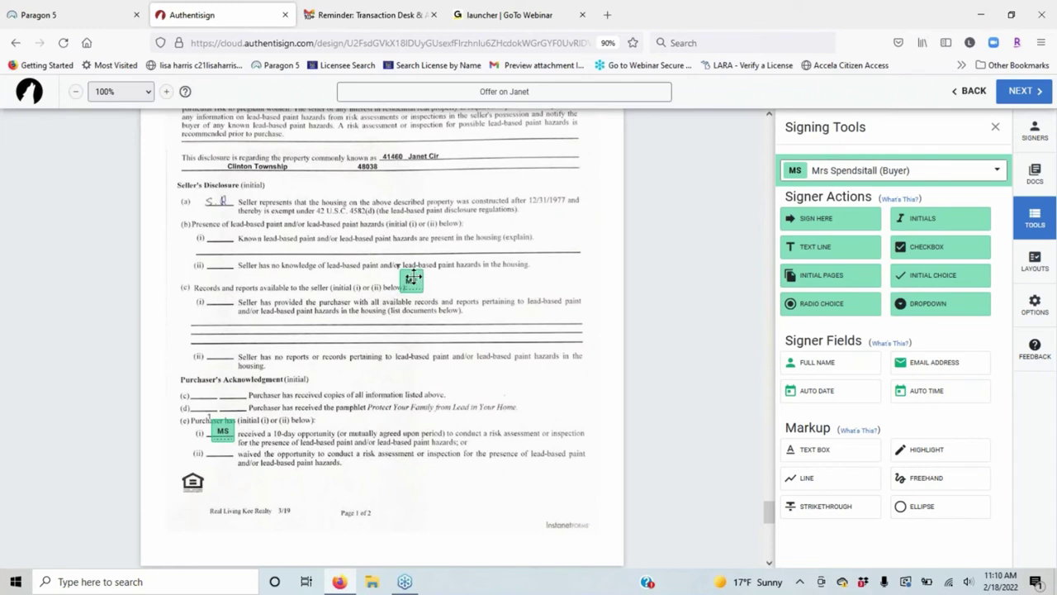
{"action": "left_click_drag", "start_coordinate": [413, 278], "coordinate": [232, 426]}
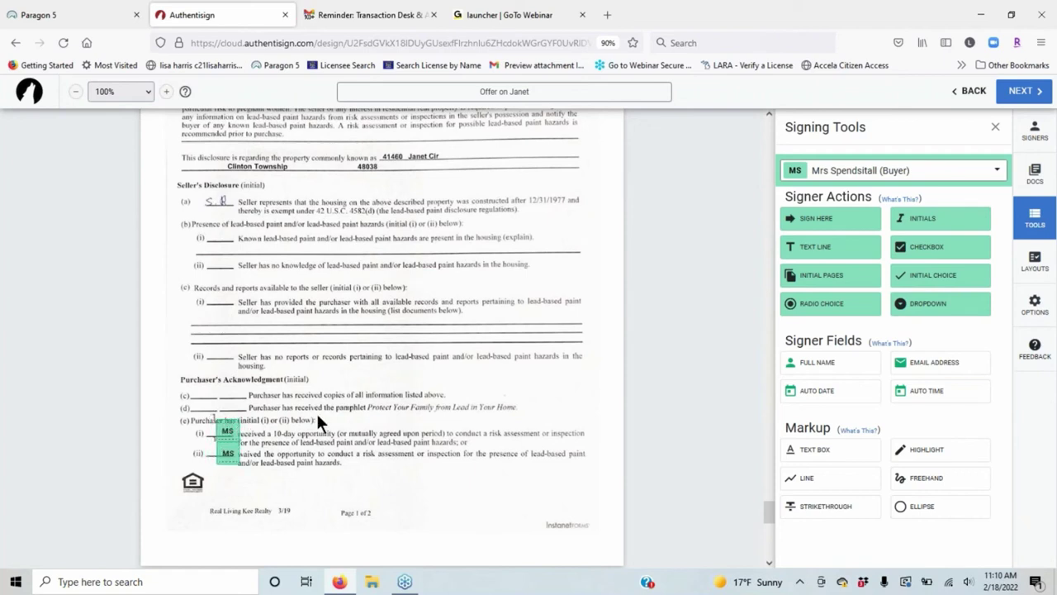
Switch the signer to Mr Loaded and place his initial-choice fields on lines (e)(i) and (e)(ii).
{"action": "left_click", "coordinate": [905, 171]}
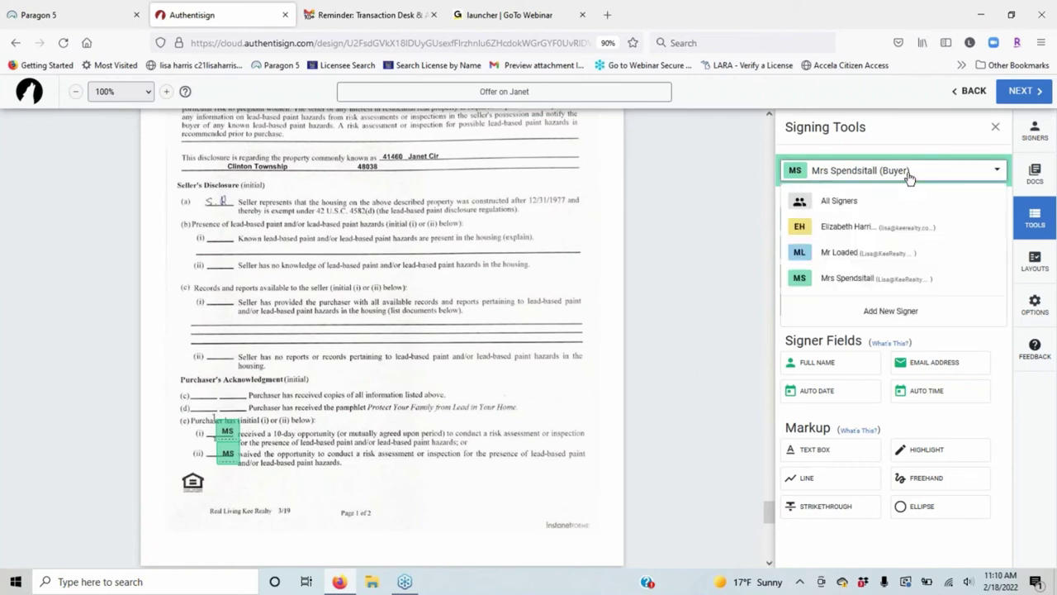
{"action": "left_click", "coordinate": [871, 262]}
{"action": "left_click", "coordinate": [946, 284]}
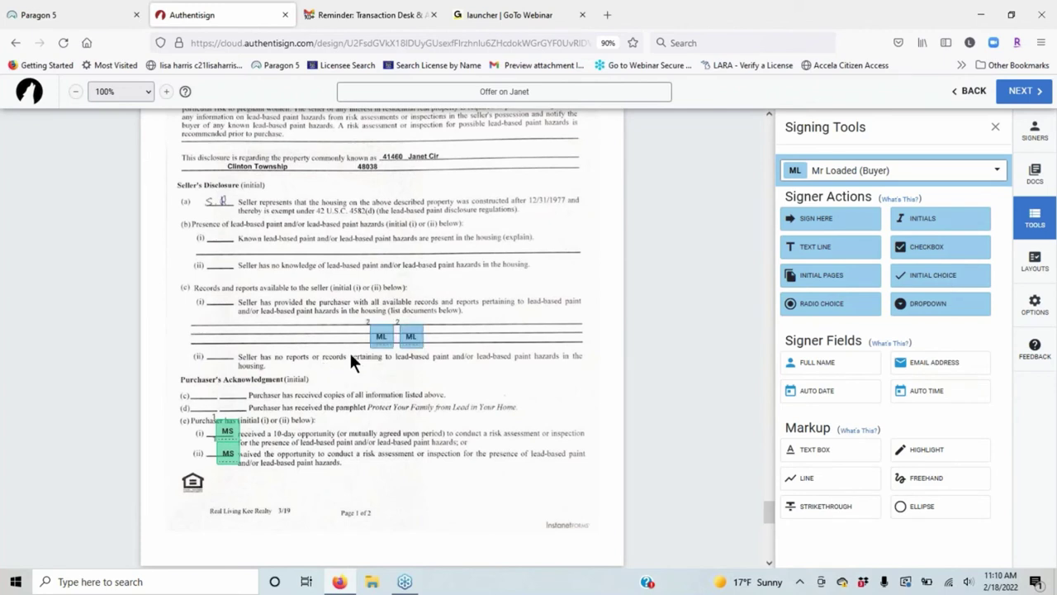
{"action": "left_click_drag", "start_coordinate": [376, 335], "coordinate": [206, 431]}
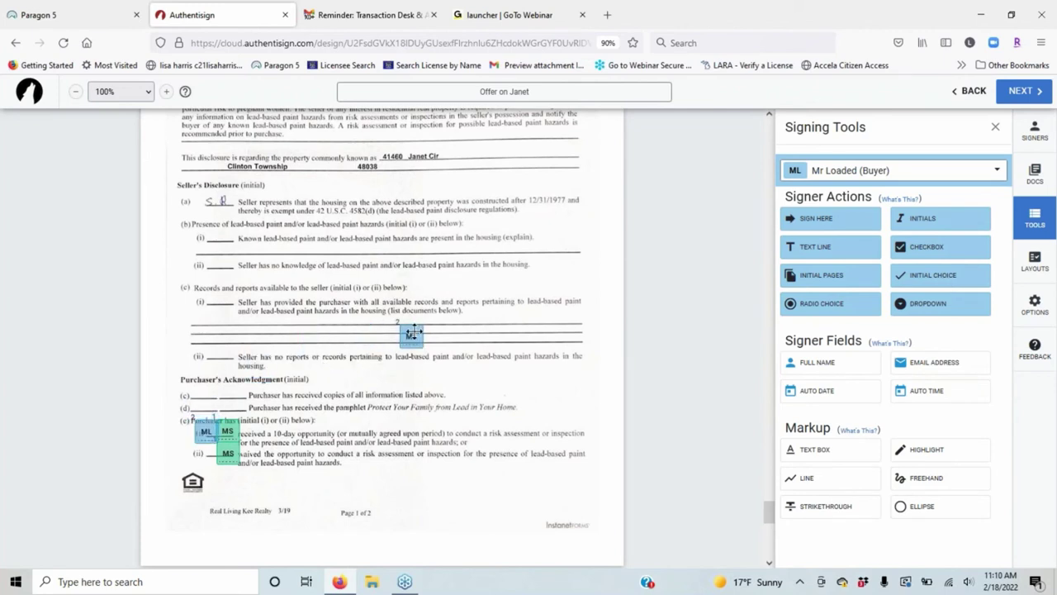
{"action": "left_click_drag", "start_coordinate": [404, 335], "coordinate": [215, 450]}
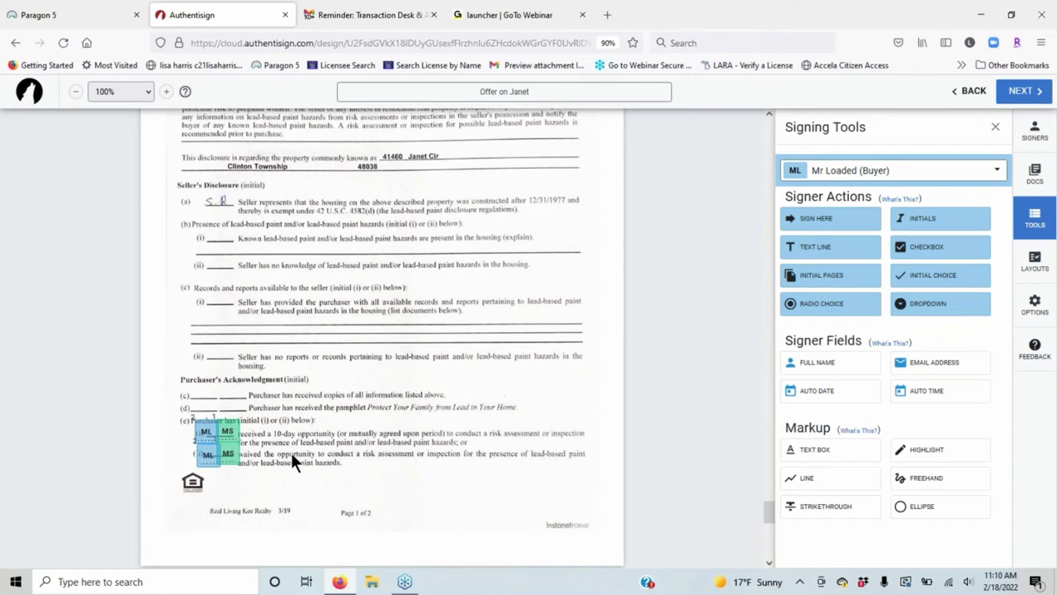
{"action": "right_click", "coordinate": [228, 447]}
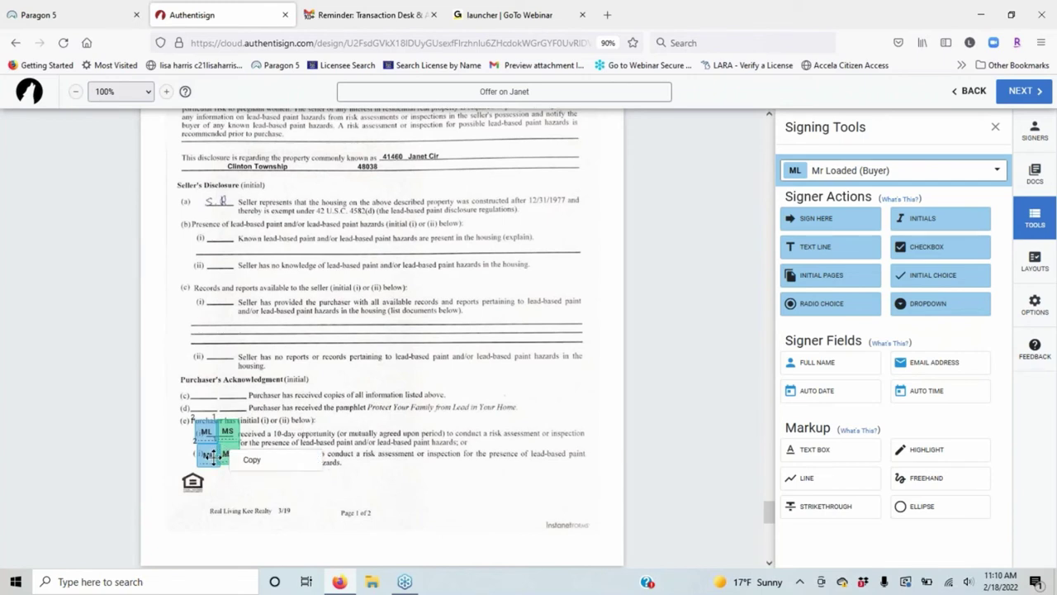
{"action": "right_click", "coordinate": [213, 456]}
{"action": "left_click", "coordinate": [465, 430]}
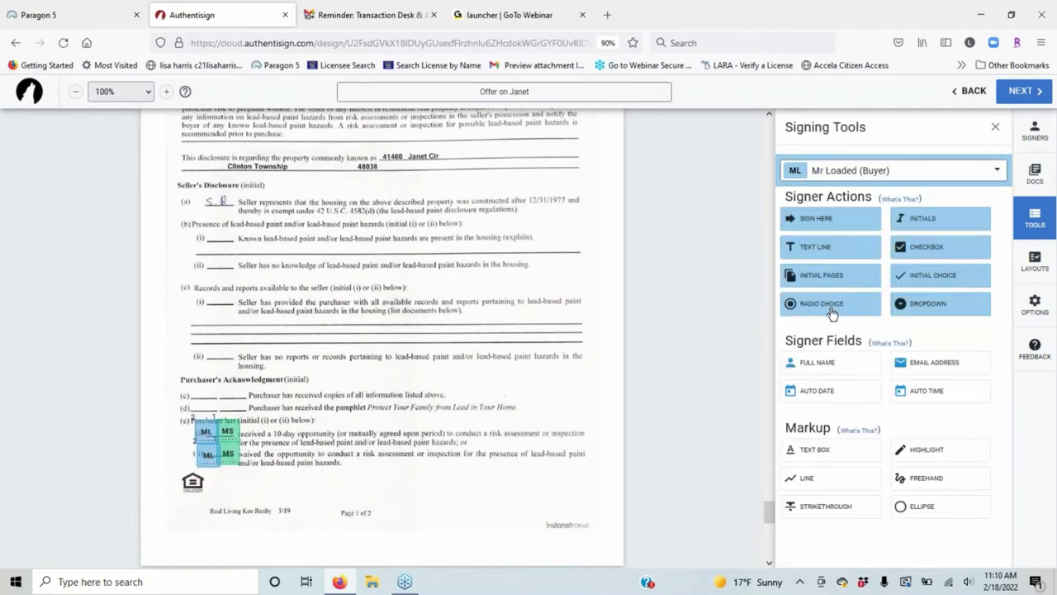
Shift the lower radio choice to the left of the initials fields.
{"action": "scroll", "coordinate": [283, 291], "scroll_direction": "down", "scroll_amount": 5}
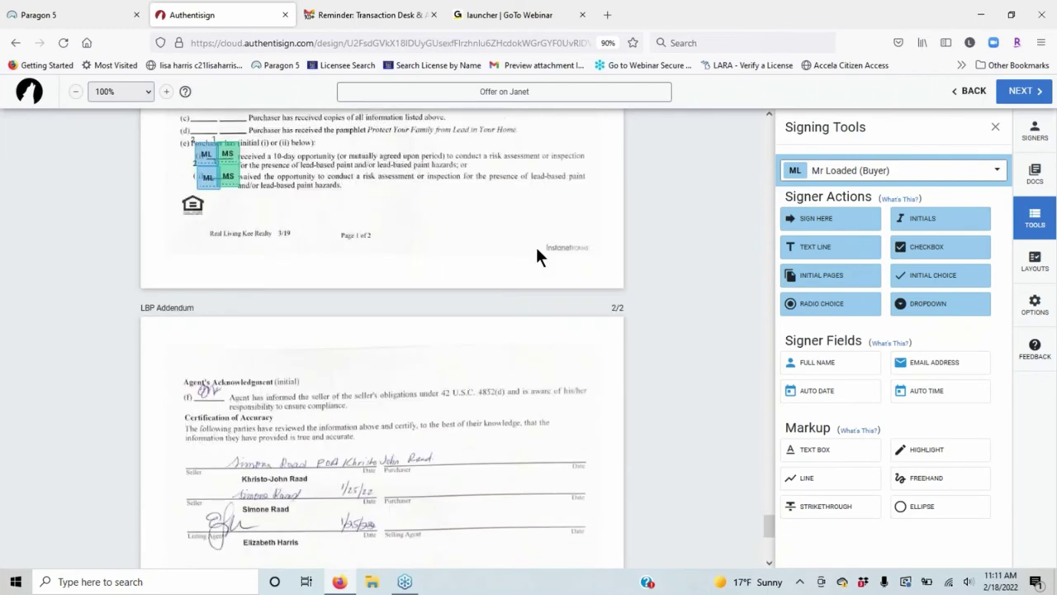
{"action": "scroll", "coordinate": [537, 256], "scroll_direction": "down", "scroll_amount": 2}
{"action": "scroll", "coordinate": [510, 302], "scroll_direction": "up", "scroll_amount": 4}
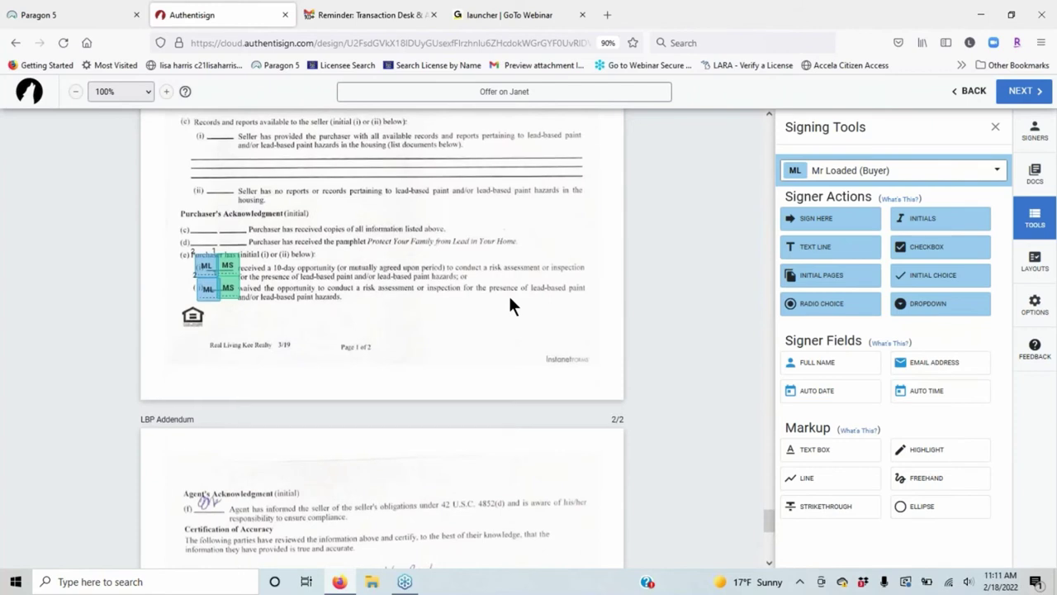
{"action": "scroll", "coordinate": [510, 306], "scroll_direction": "up", "scroll_amount": 2}
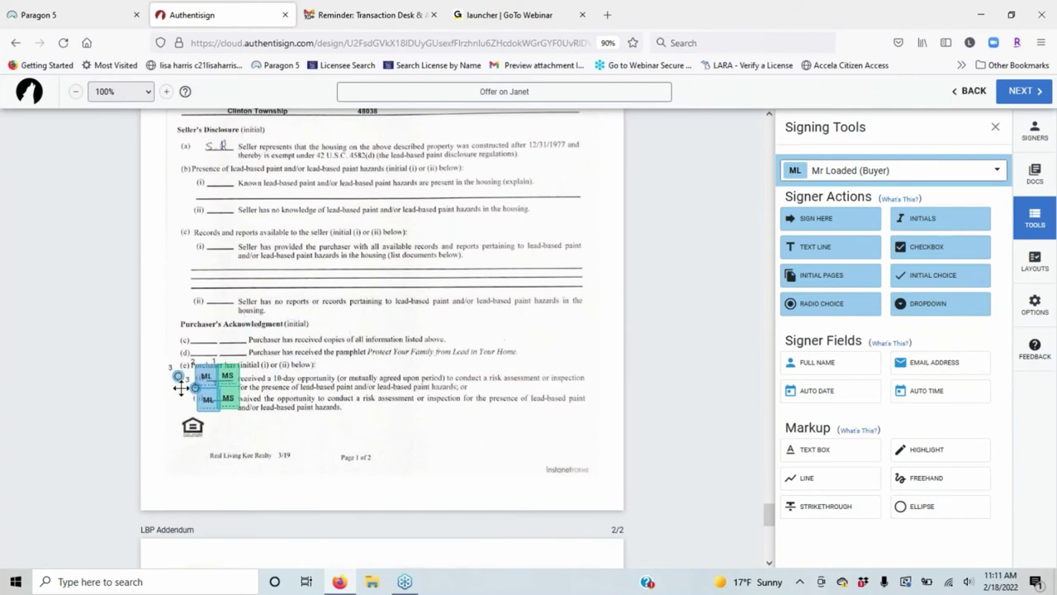
{"action": "left_click_drag", "start_coordinate": [181, 388], "coordinate": [180, 398]}
{"action": "left_click", "coordinate": [179, 399]}
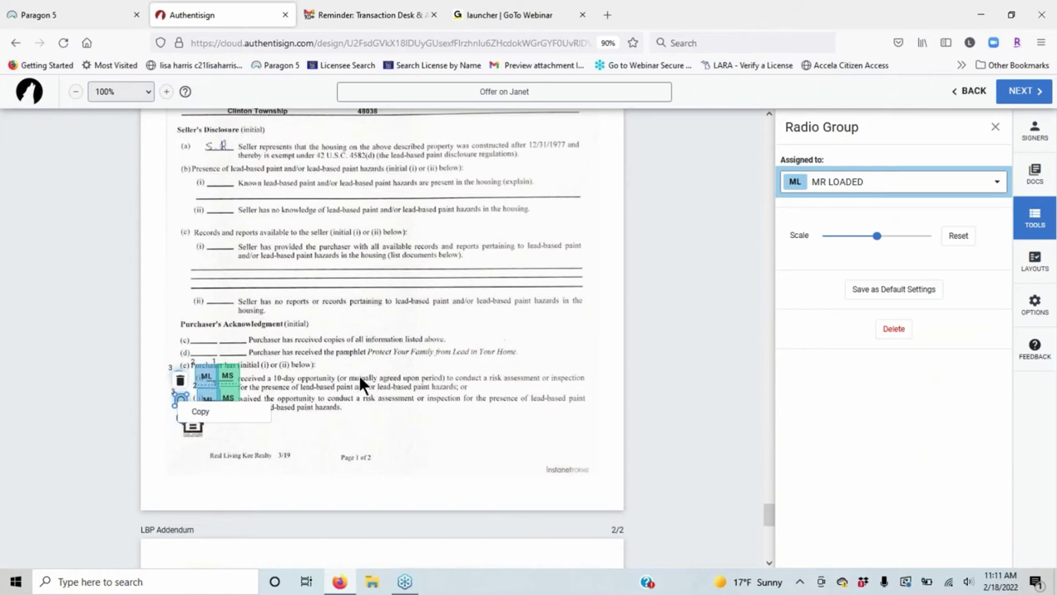
Select and deselect the radio group several times to inspect its settings and copy option.
{"action": "left_click", "coordinate": [289, 380]}
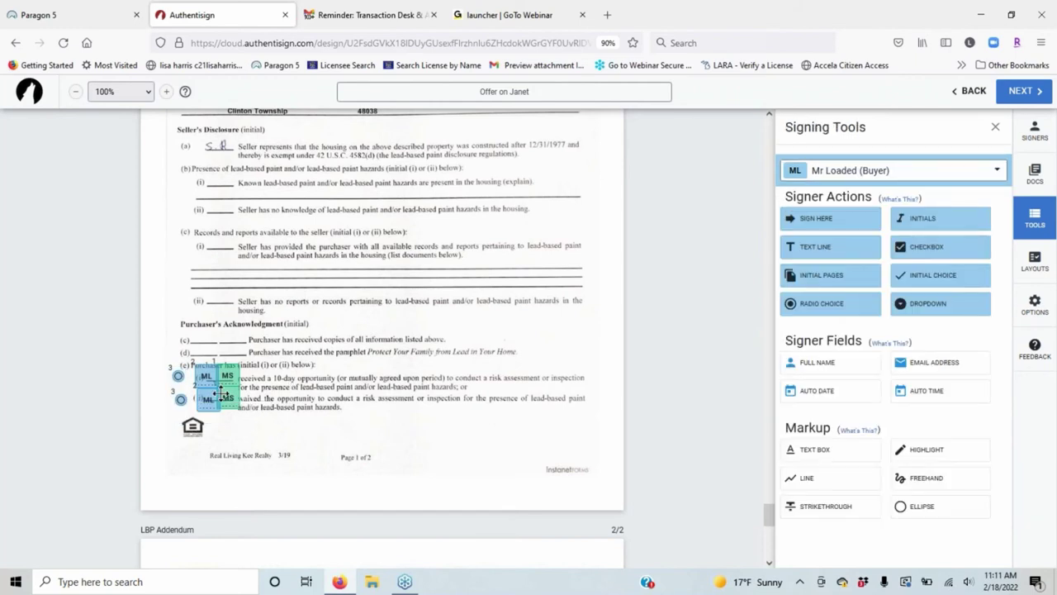
{"action": "left_click", "coordinate": [222, 395]}
{"action": "left_click", "coordinate": [392, 385]}
{"action": "left_click", "coordinate": [179, 401]}
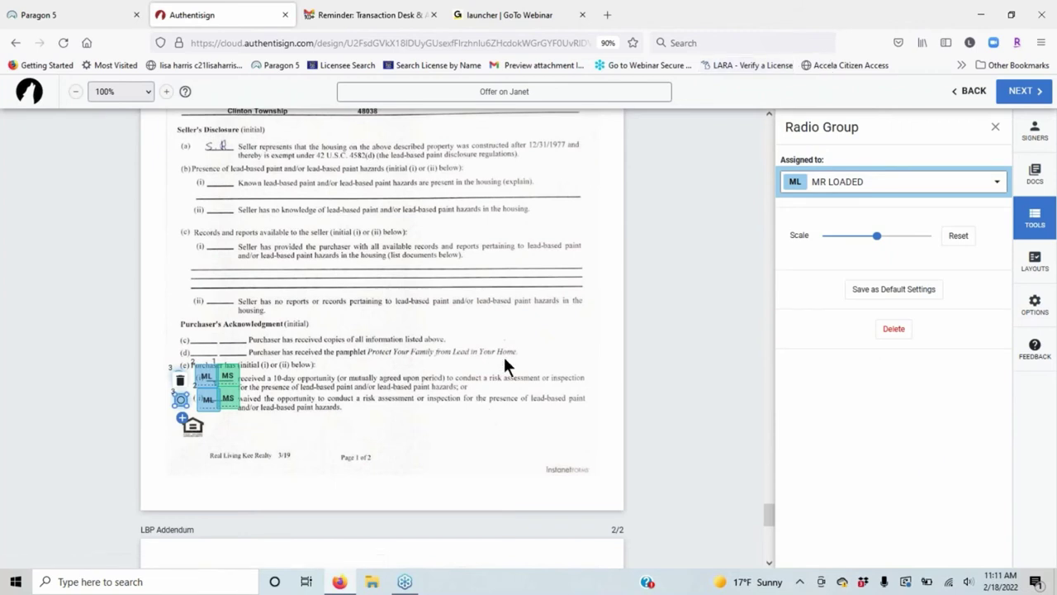
{"action": "left_click", "coordinate": [289, 411]}
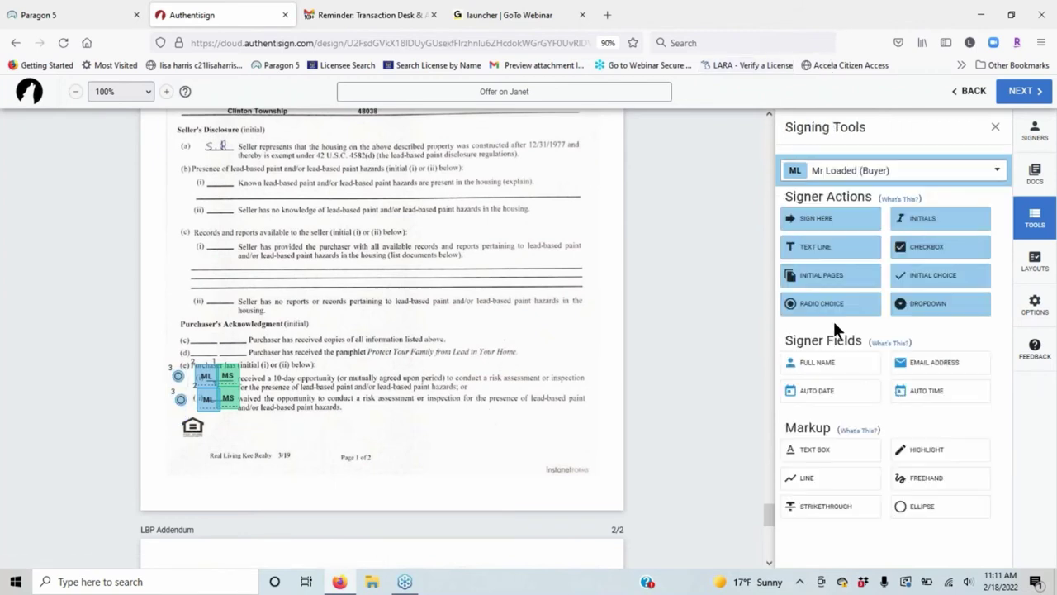
{"action": "left_click", "coordinate": [179, 399]}
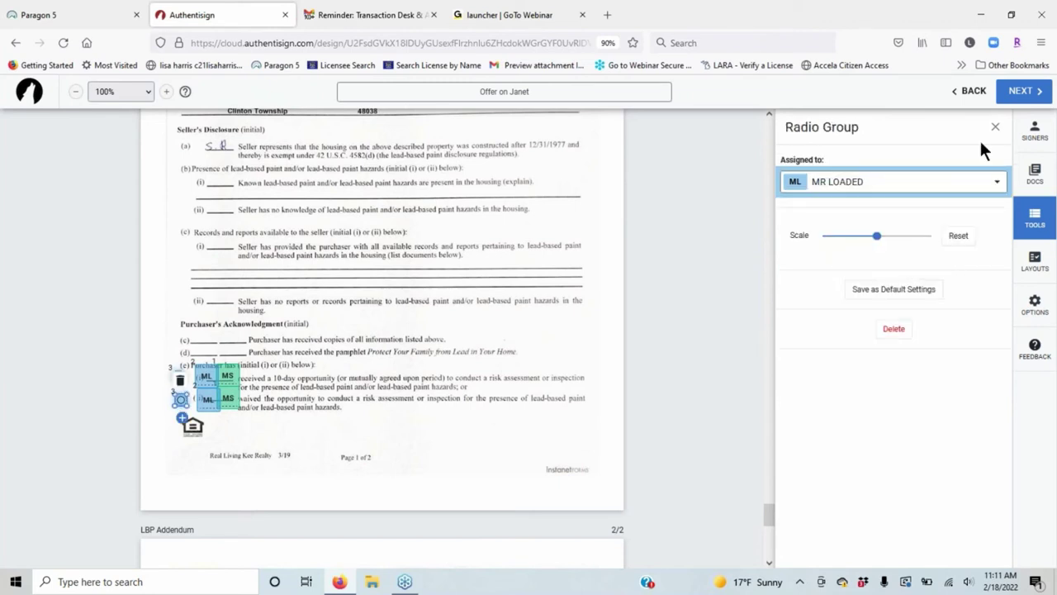
{"action": "right_click", "coordinate": [180, 399]}
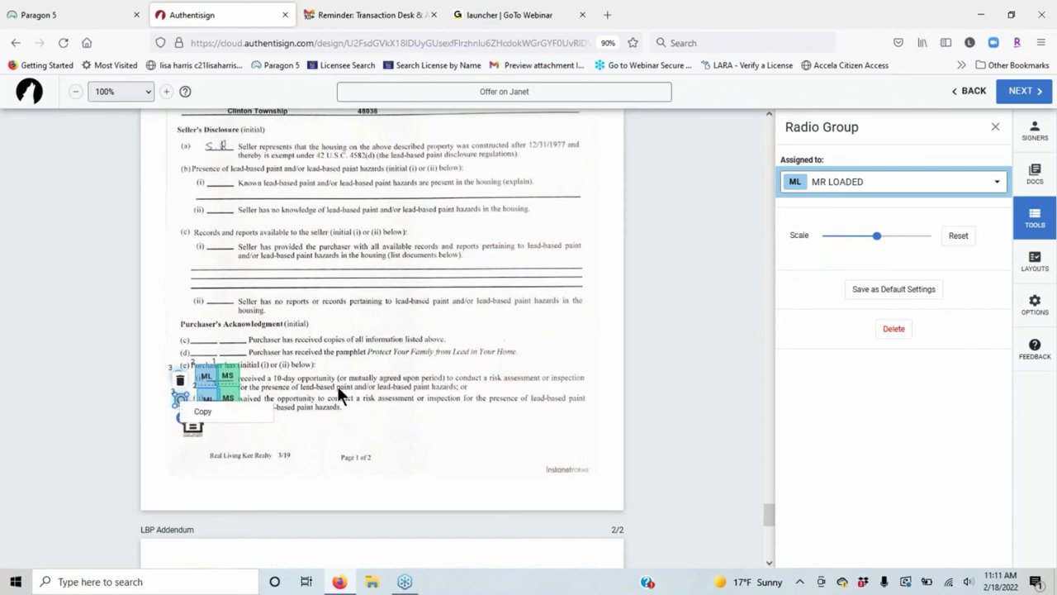
{"action": "left_click", "coordinate": [243, 394]}
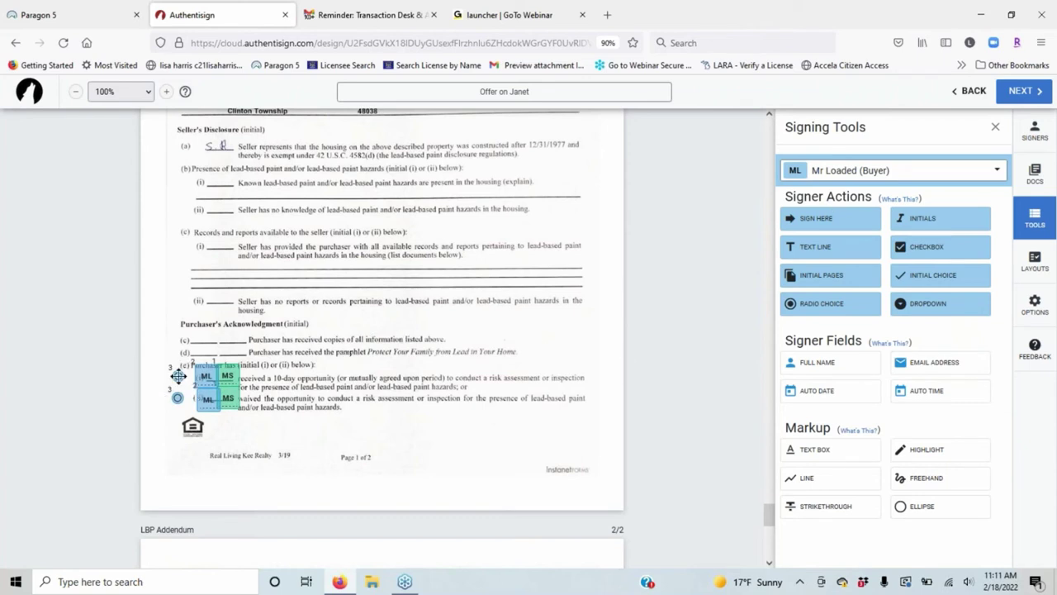
{"action": "left_click", "coordinate": [178, 375]}
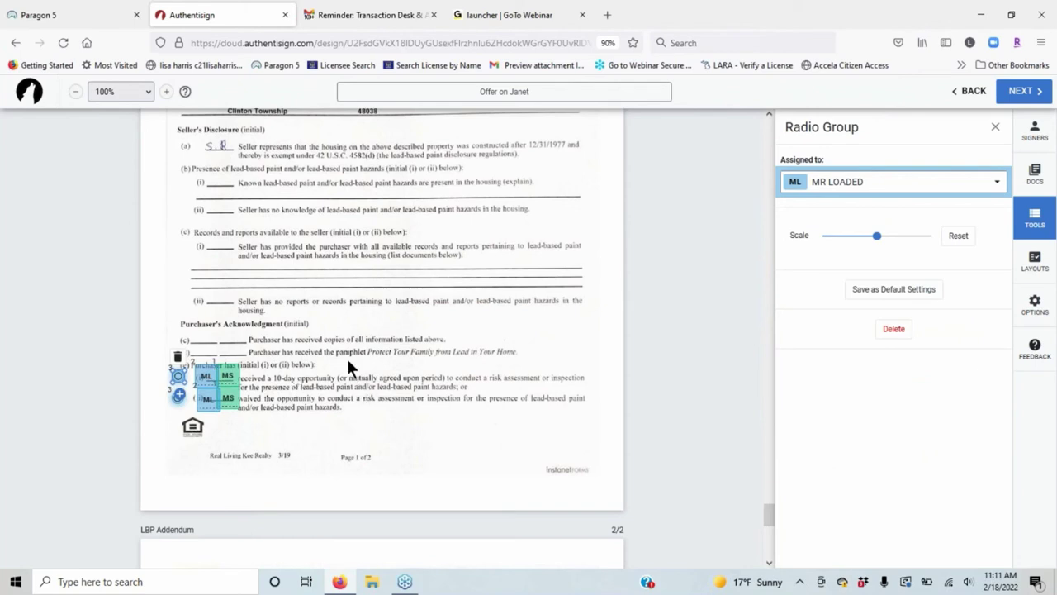
{"action": "left_click", "coordinate": [308, 373]}
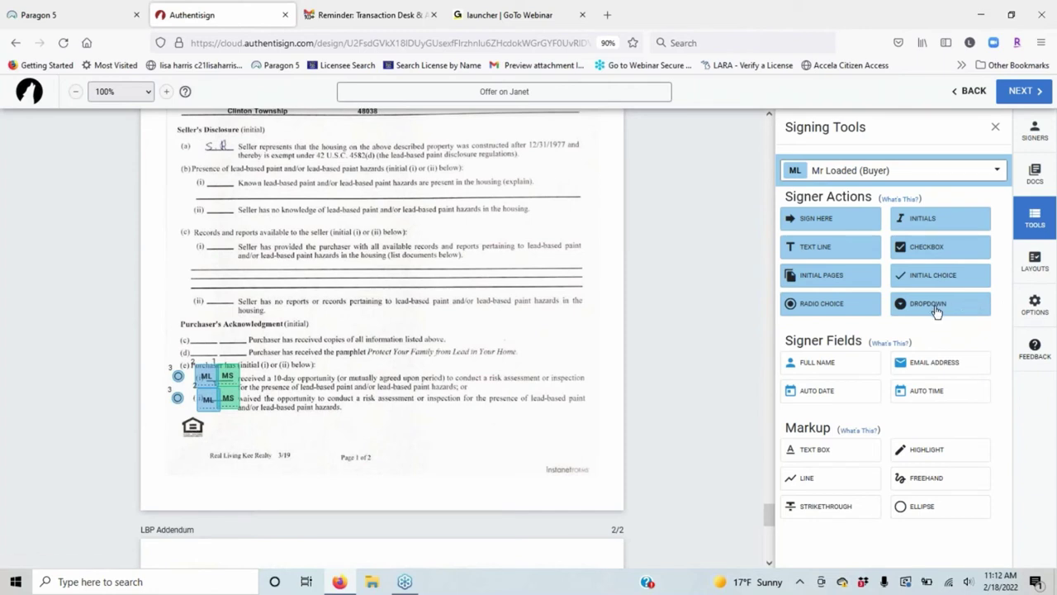
{"action": "left_click_drag", "start_coordinate": [936, 311], "coordinate": [380, 347]}
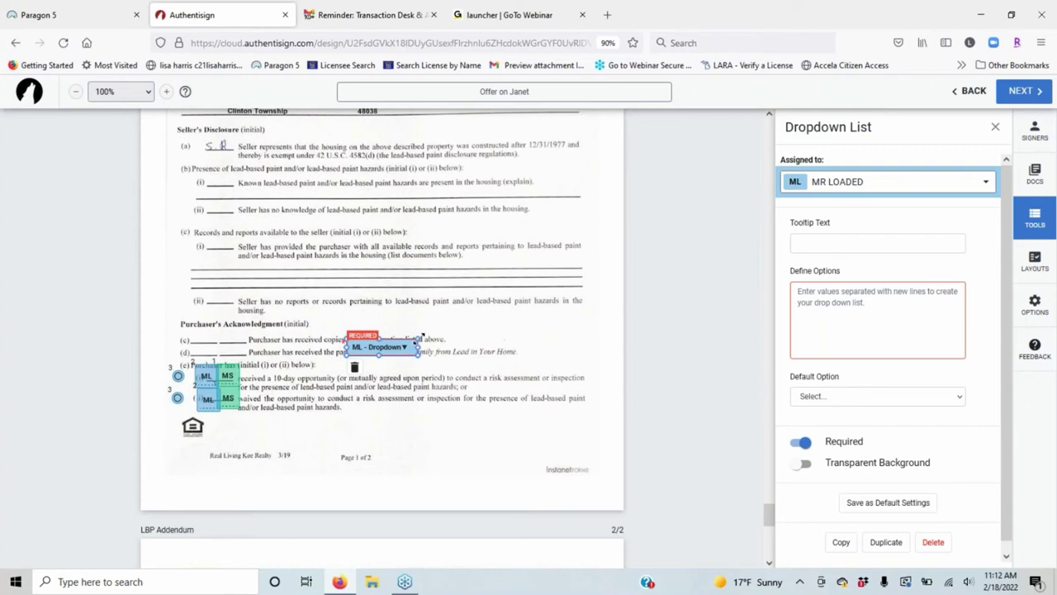
{"action": "mouse_move", "coordinate": [421, 338]}
{"action": "left_mouse_down"}
{"action": "mouse_move", "coordinate": [446, 336]}
{"action": "mouse_move", "coordinate": [429, 347]}
{"action": "left_mouse_up"}
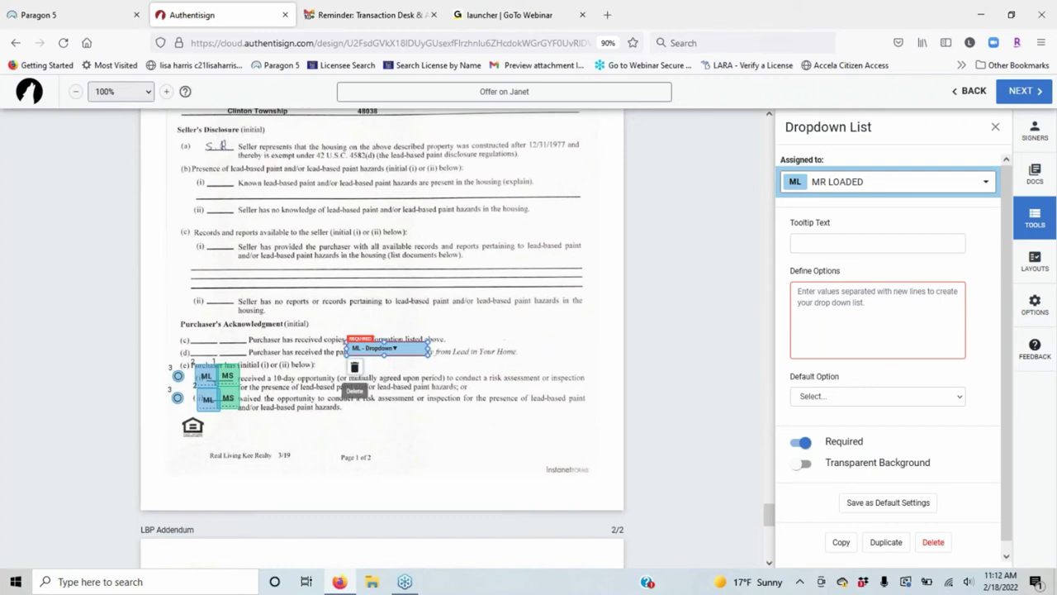
{"action": "left_click", "coordinate": [355, 367]}
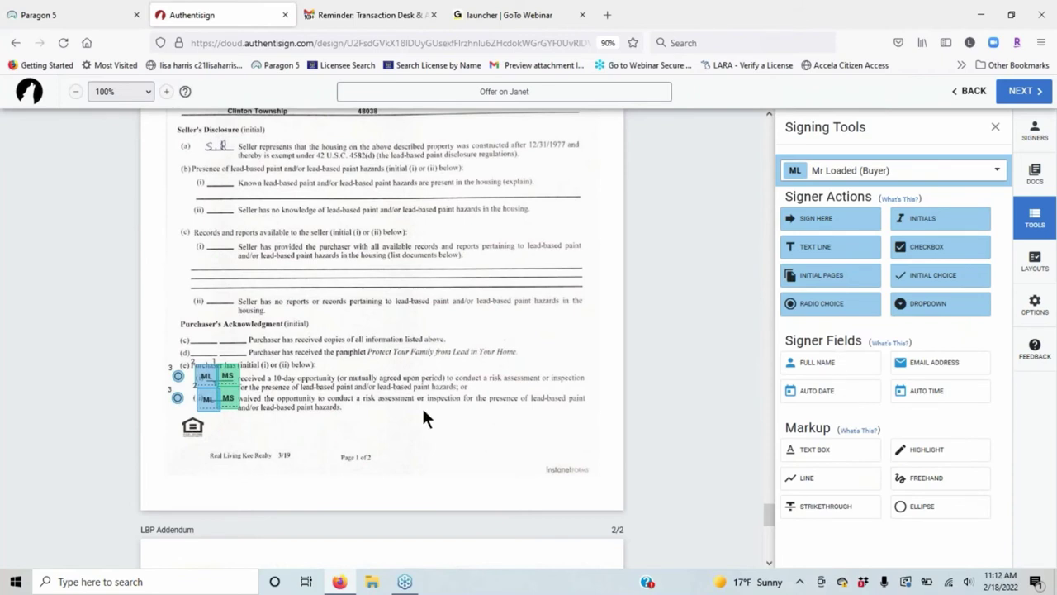
Scroll up past the LBP Addendum to section 43 of the Buy & Sell agreement.
{"action": "scroll", "coordinate": [423, 418], "scroll_direction": "down", "scroll_amount": 1}
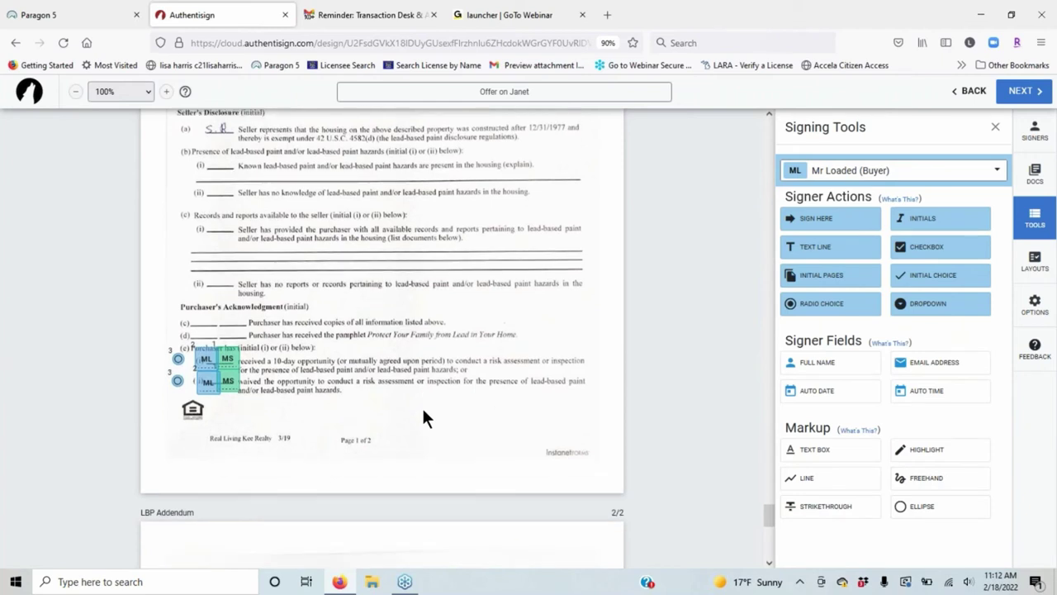
{"action": "scroll", "coordinate": [423, 418], "scroll_direction": "down", "scroll_amount": 10}
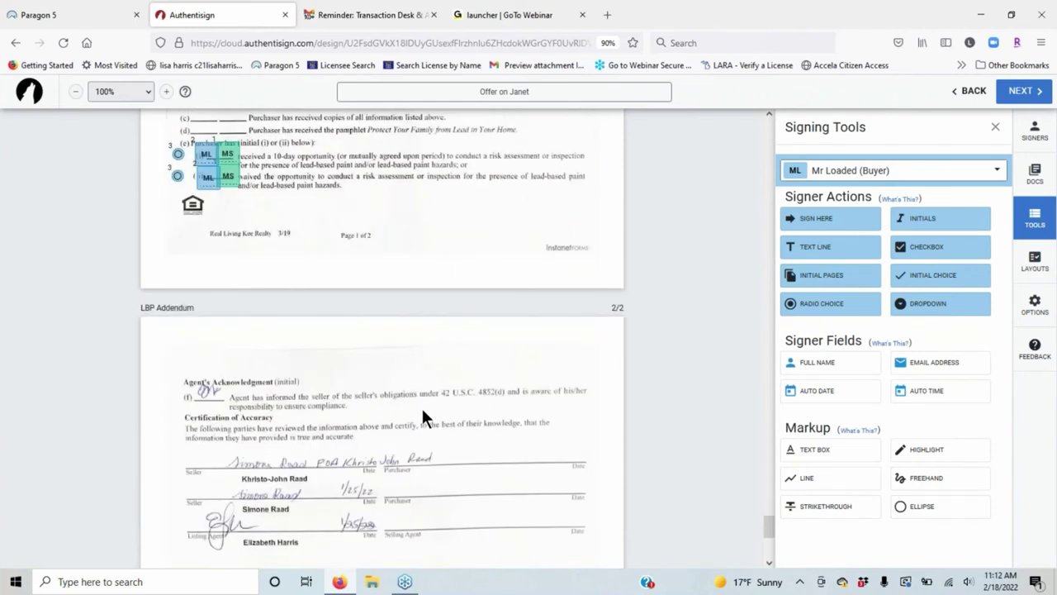
{"action": "scroll", "coordinate": [528, 417], "scroll_direction": "up", "scroll_amount": 3}
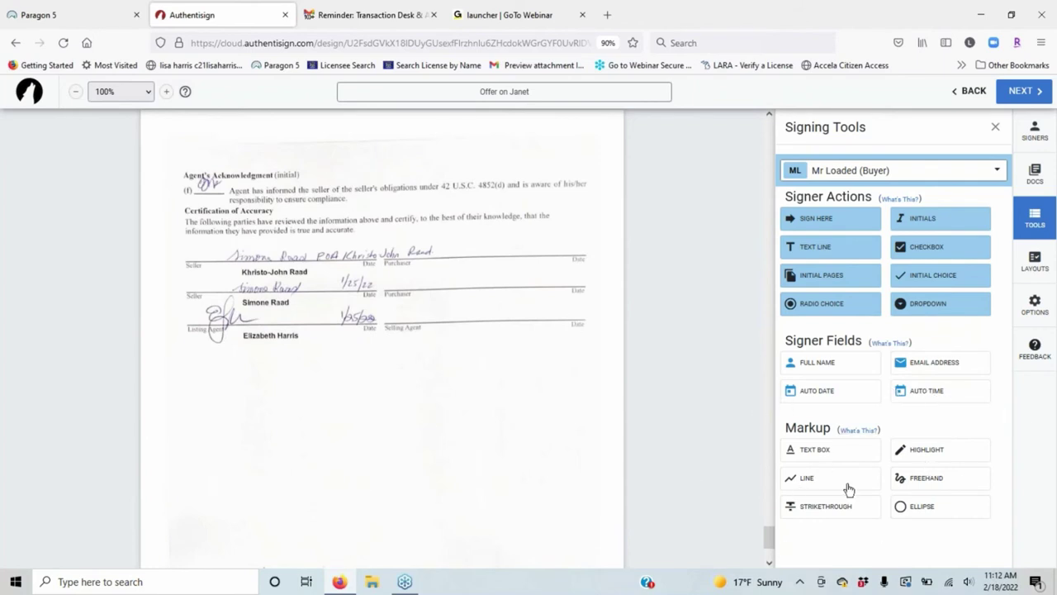
{"action": "scroll", "coordinate": [342, 364], "scroll_direction": "up", "scroll_amount": 9}
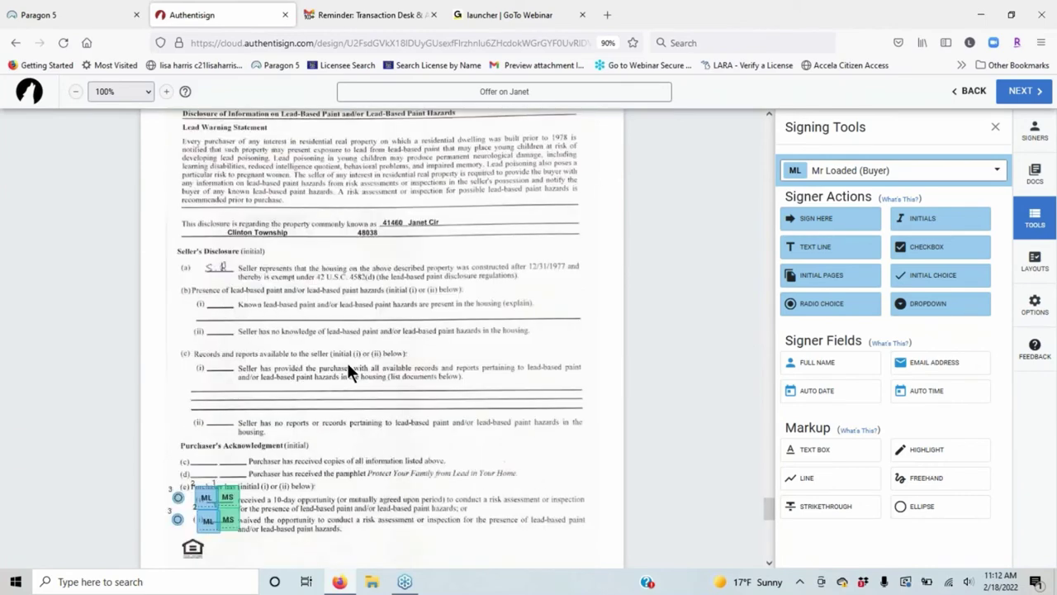
{"action": "scroll", "coordinate": [440, 393], "scroll_direction": "up", "scroll_amount": 3}
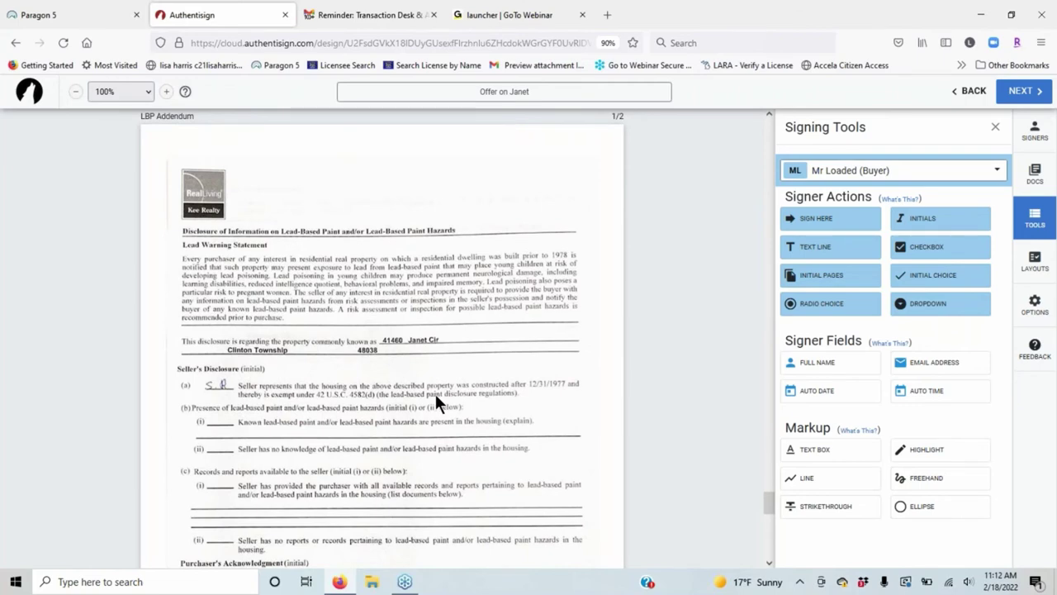
{"action": "scroll", "coordinate": [434, 392], "scroll_direction": "up", "scroll_amount": 10}
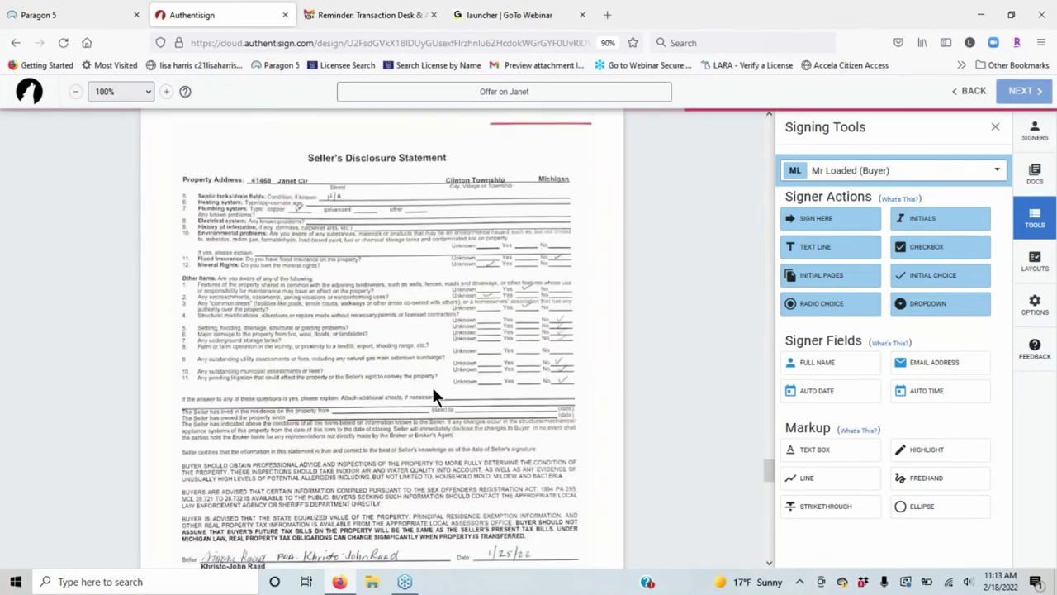
{"action": "scroll", "coordinate": [429, 386], "scroll_direction": "down", "scroll_amount": 5}
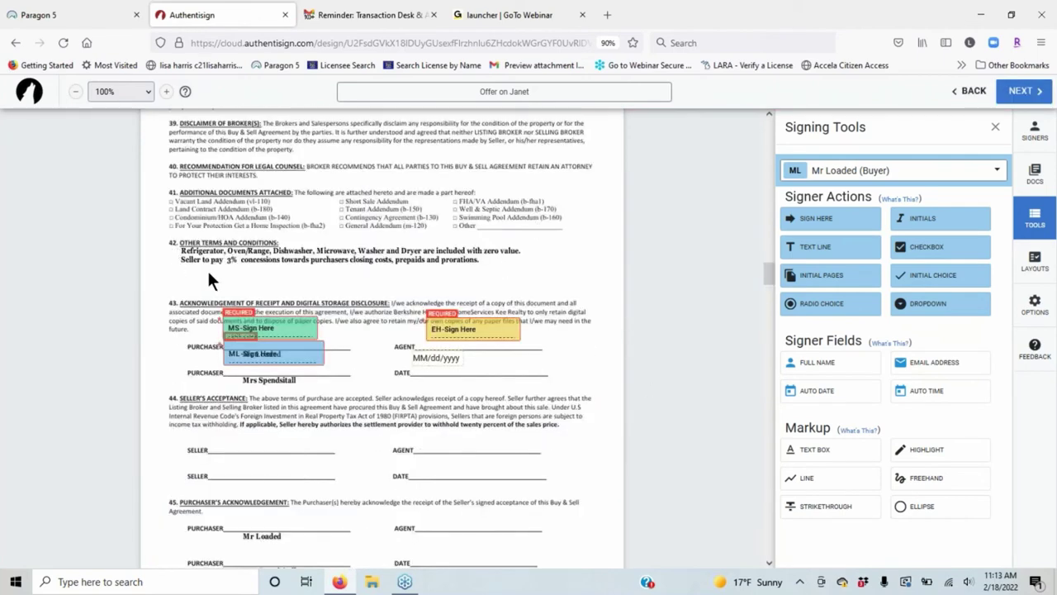
Add a text box under section 42 reading 'Seller will leave Hot Tub with zero value'.
{"action": "left_click", "coordinate": [840, 459]}
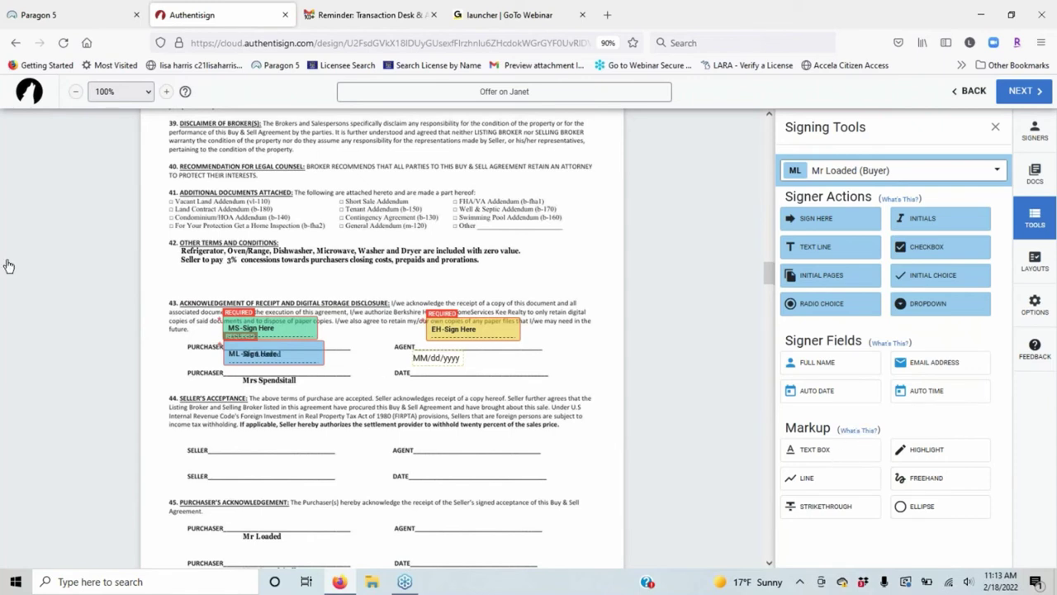
{"action": "left_click", "coordinate": [183, 270]}
{"action": "left_click", "coordinate": [198, 276]}
{"action": "left_click", "coordinate": [197, 276]}
{"action": "left_click", "coordinate": [199, 277]}
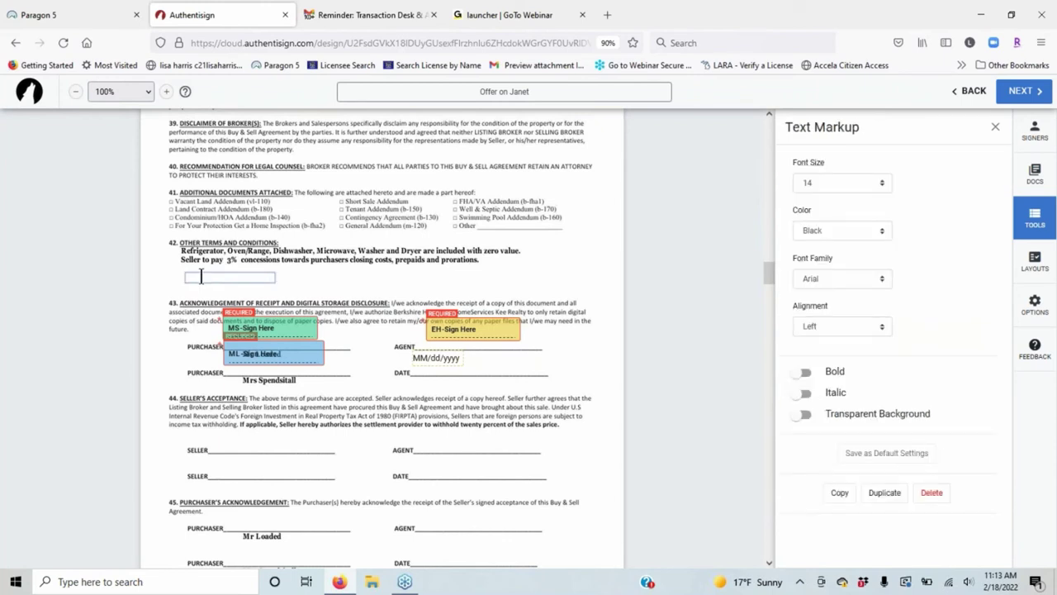
{"action": "type", "text": "Seller will leave Hot Tubg"}
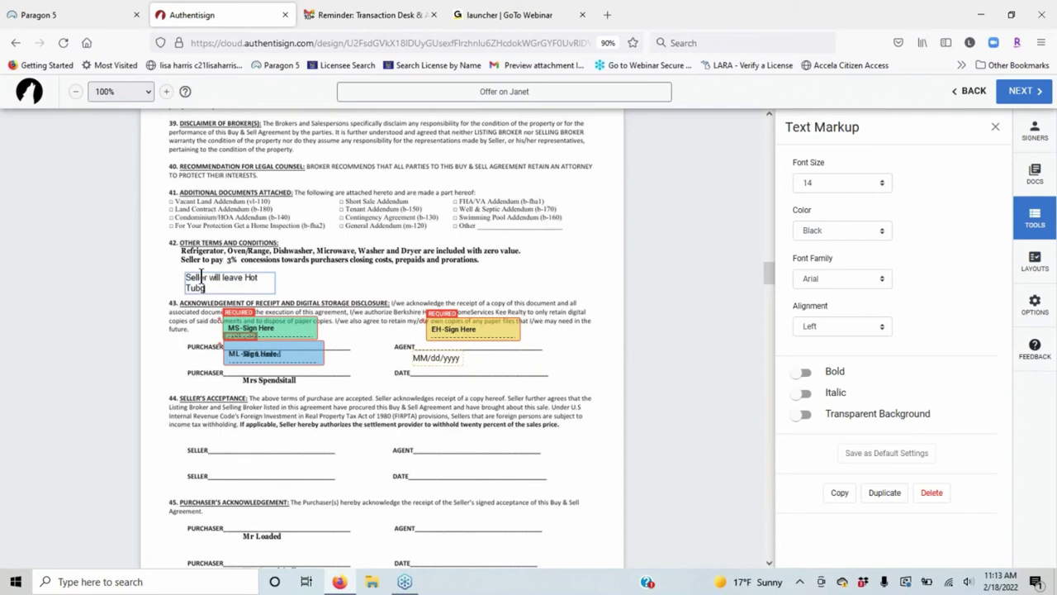
{"action": "key", "text": "BackSpace"}
{"action": "type", "text": "wilh zero value"}
{"action": "left_click", "coordinate": [322, 289]}
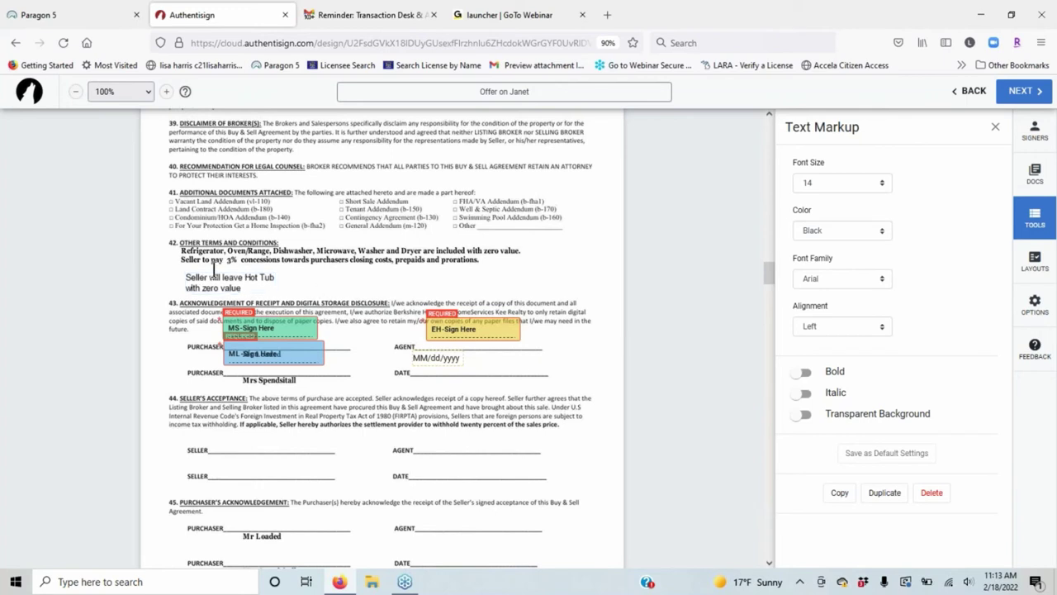
Widen the Hot Tub note so its text fits on a single line.
{"action": "left_click", "coordinate": [214, 270]}
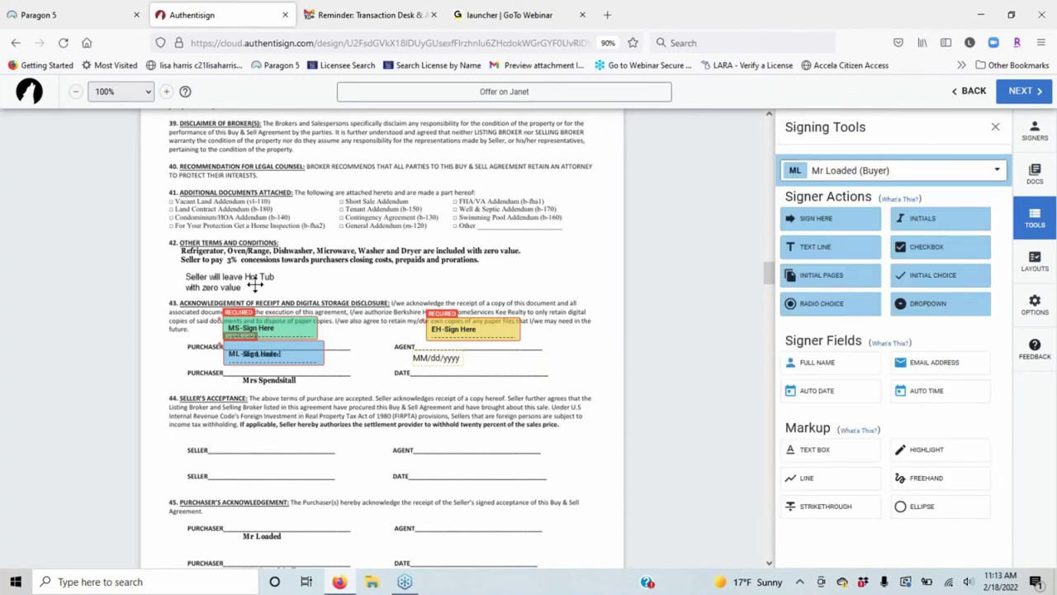
{"action": "left_click", "coordinate": [254, 285]}
{"action": "left_click", "coordinate": [261, 275]}
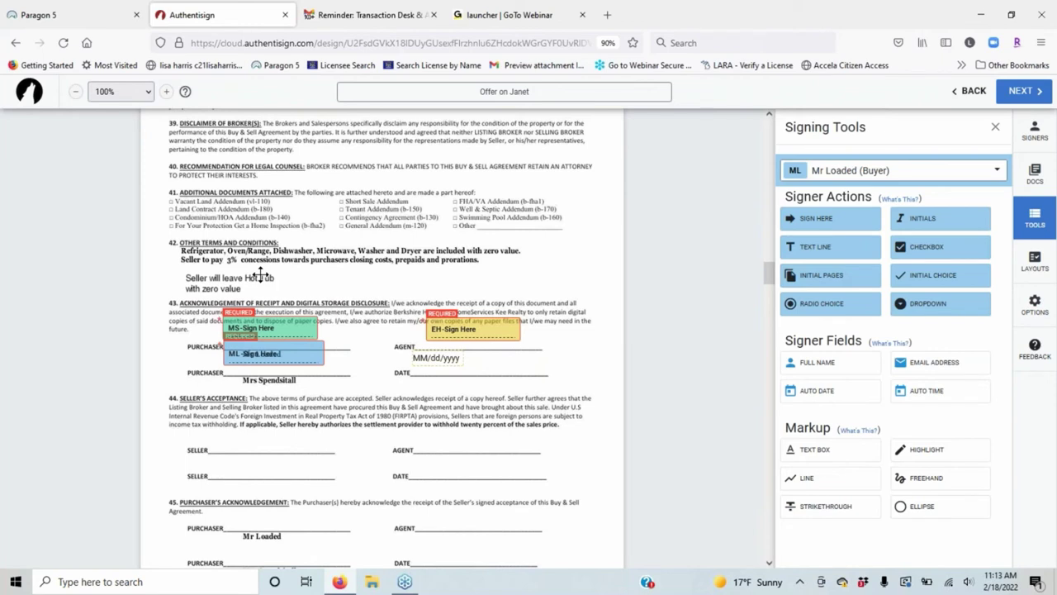
{"action": "left_click", "coordinate": [261, 275]}
{"action": "left_click_drag", "start_coordinate": [273, 278], "coordinate": [338, 276]}
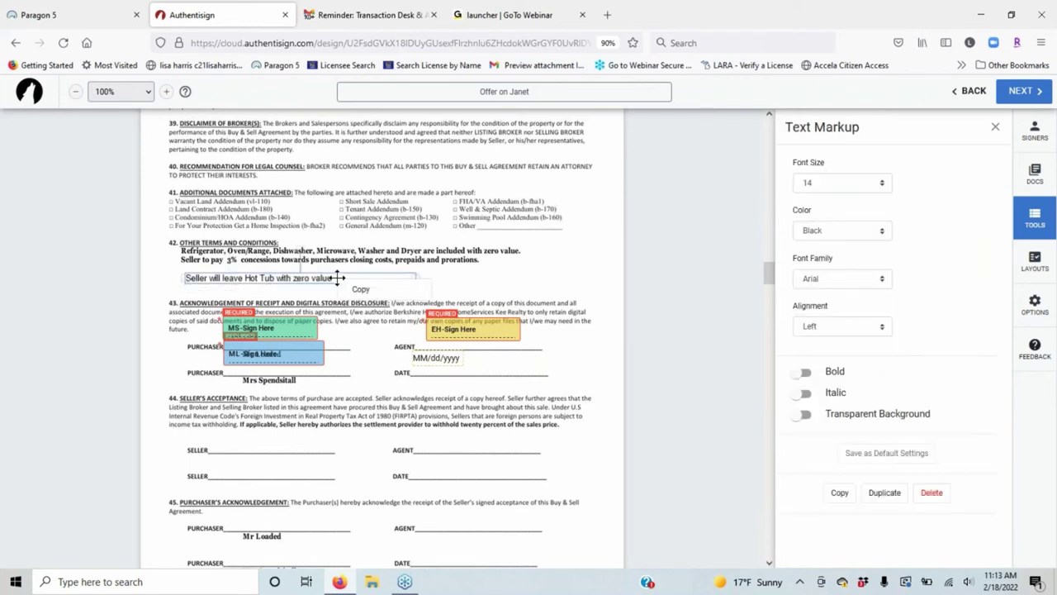
{"action": "left_click", "coordinate": [664, 324]}
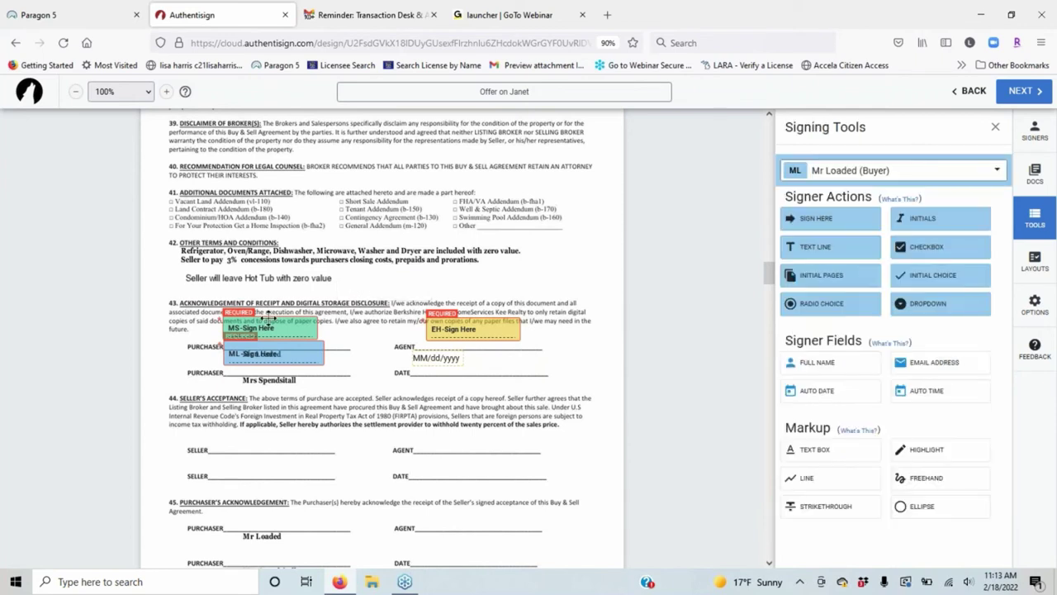
Make the Hot Tub note bold italic Times New Roman, transparent, just under the concessions line.
{"action": "left_click", "coordinate": [266, 278]}
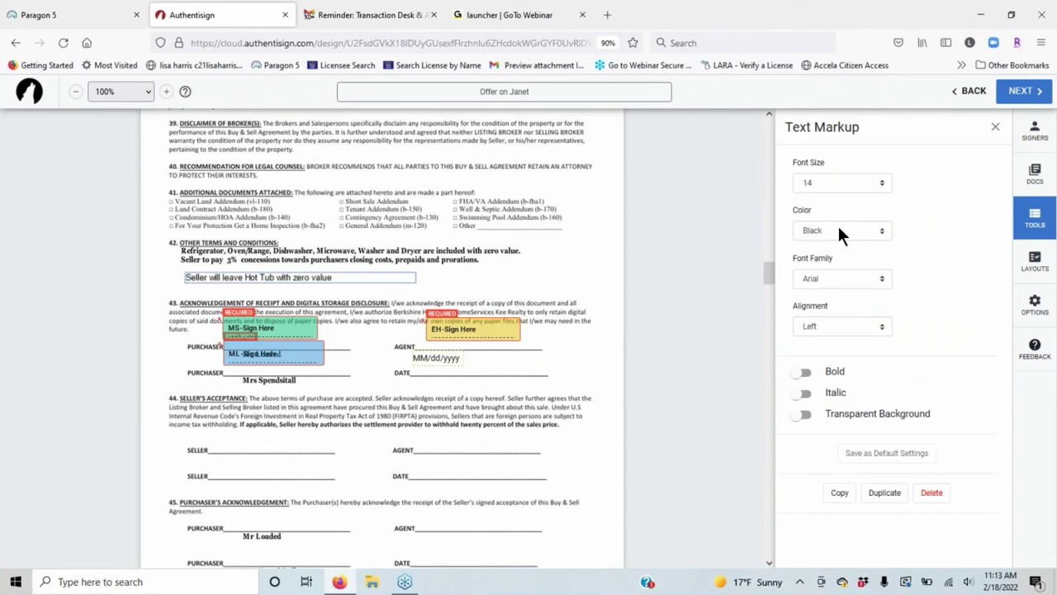
{"action": "left_click", "coordinate": [840, 279]}
{"action": "left_click", "coordinate": [845, 329]}
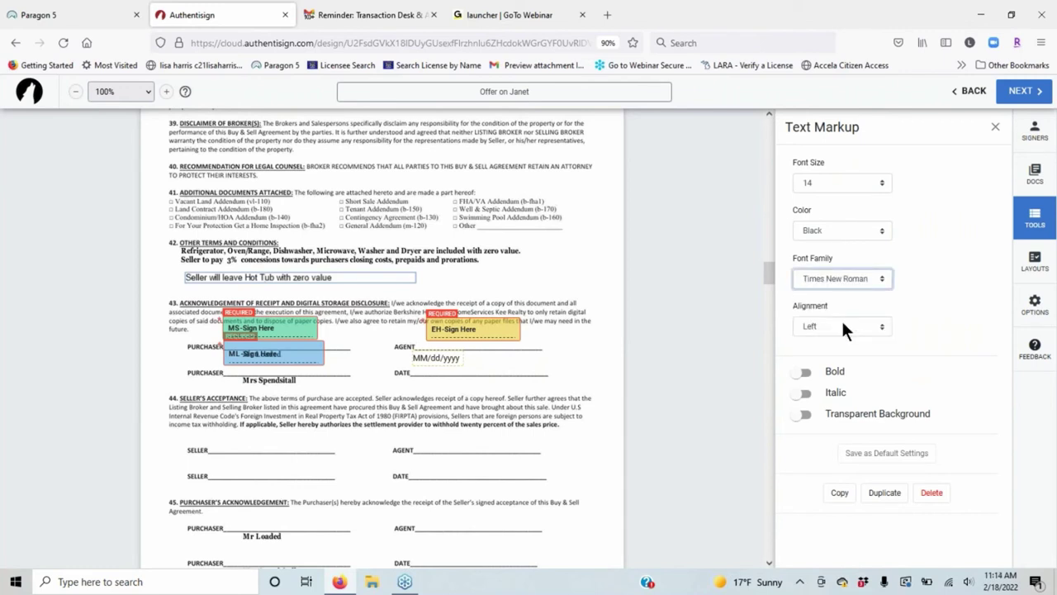
{"action": "left_click", "coordinate": [805, 373]}
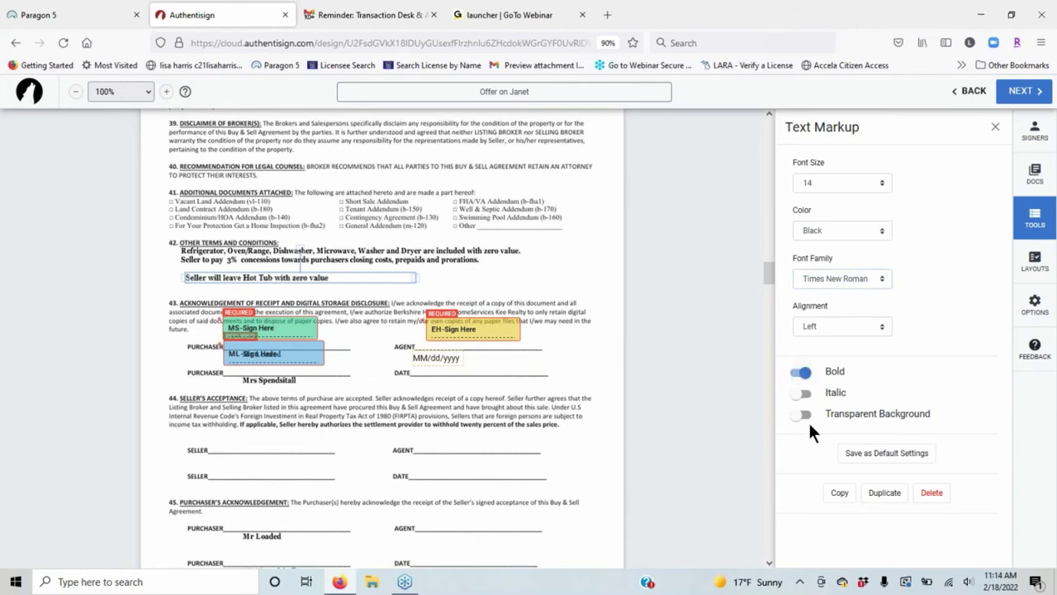
{"action": "left_click", "coordinate": [802, 394]}
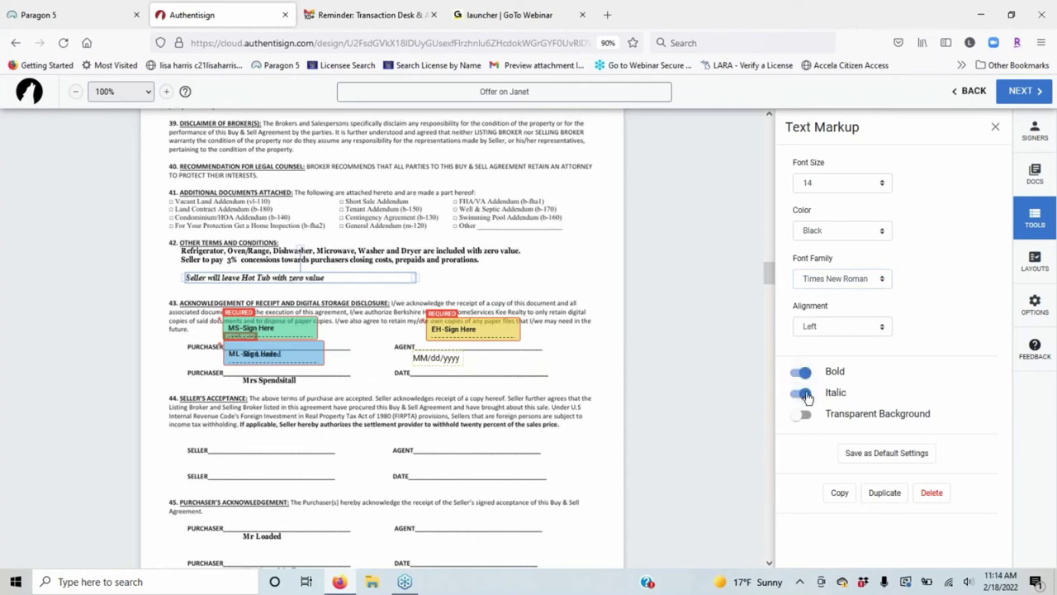
{"action": "left_click", "coordinate": [804, 416]}
{"action": "mouse_move", "coordinate": [339, 279]}
{"action": "left_mouse_down"}
{"action": "mouse_move", "coordinate": [514, 259]}
{"action": "mouse_move", "coordinate": [325, 278]}
{"action": "mouse_move", "coordinate": [312, 270]}
{"action": "mouse_move", "coordinate": [328, 270]}
{"action": "left_mouse_up"}
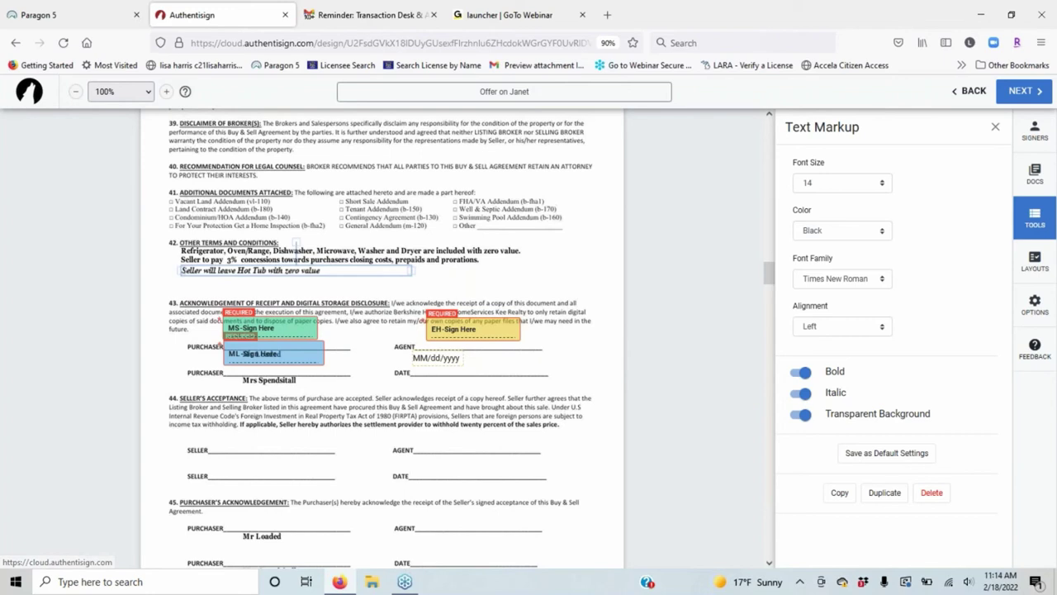
{"action": "left_click", "coordinate": [350, 243]}
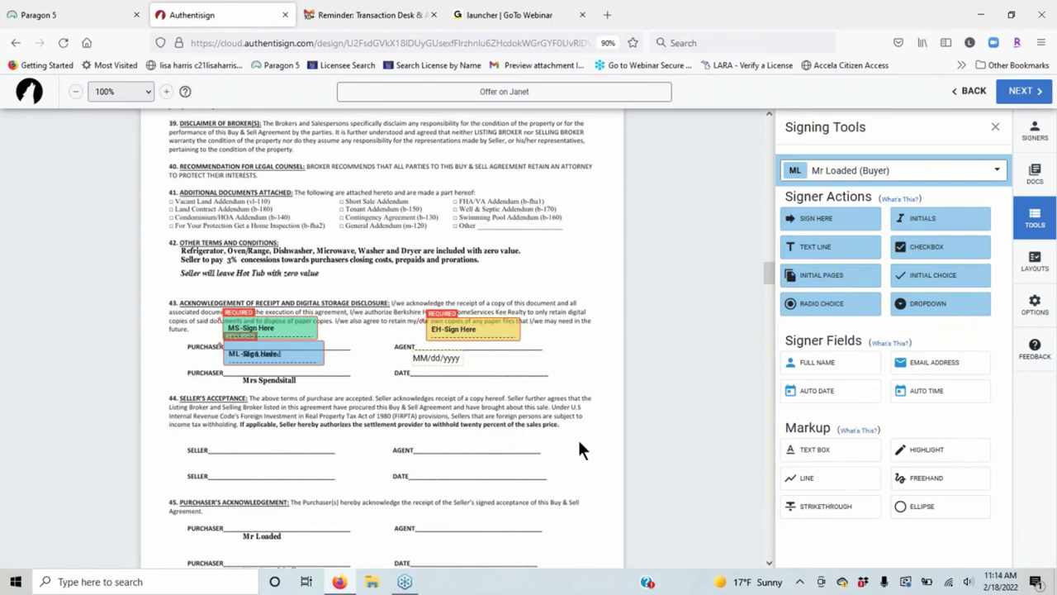
Scroll up to page 2 showing paragraphs 4–7 on property taxes and concessions.
{"action": "scroll", "coordinate": [741, 276], "scroll_direction": "up", "scroll_amount": 5}
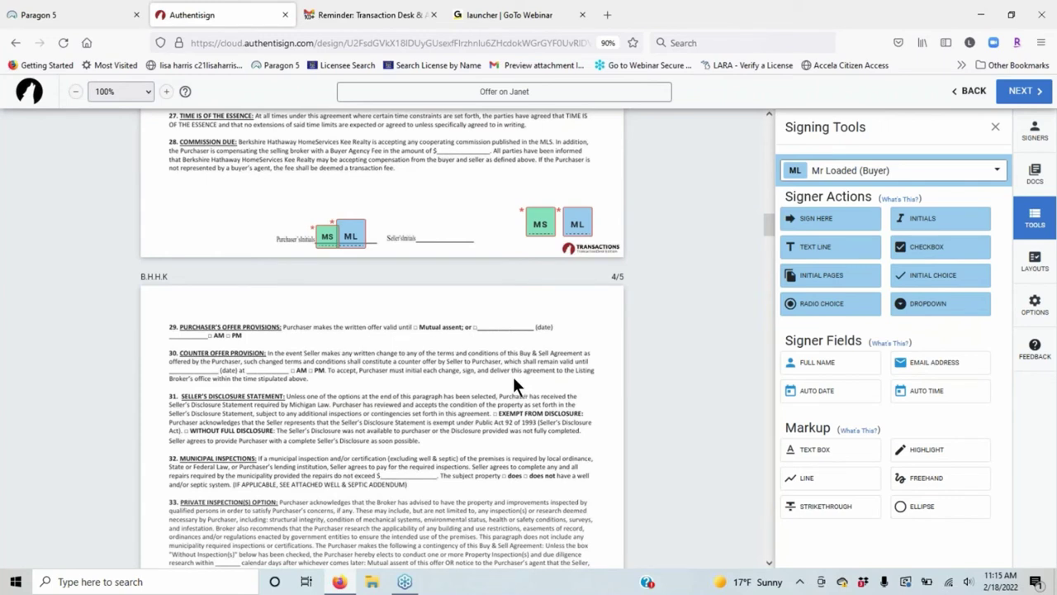
{"action": "scroll", "coordinate": [506, 376], "scroll_direction": "up", "scroll_amount": 3}
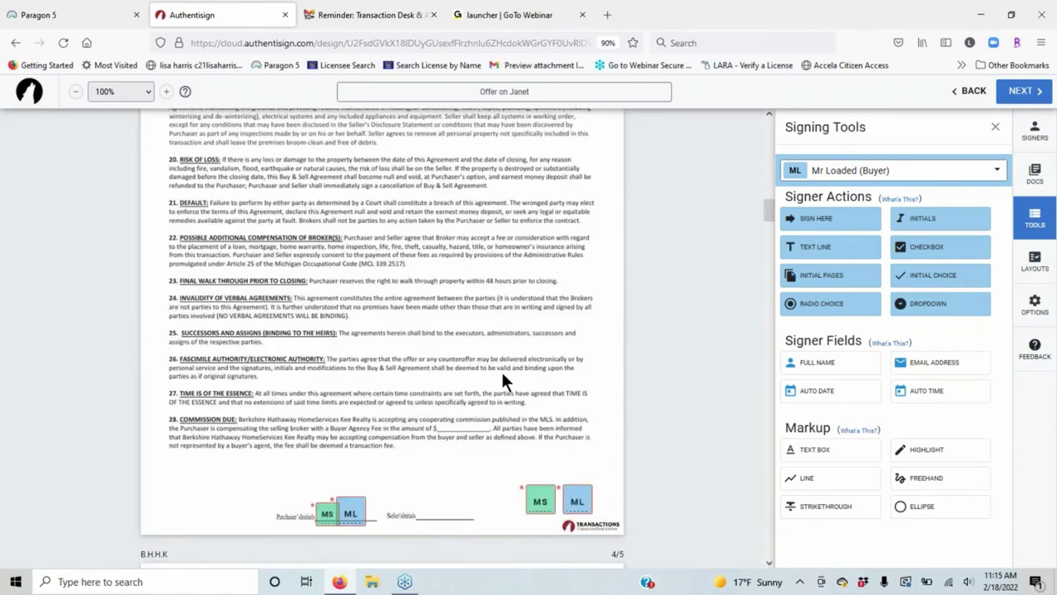
{"action": "scroll", "coordinate": [504, 380], "scroll_direction": "up", "scroll_amount": 4}
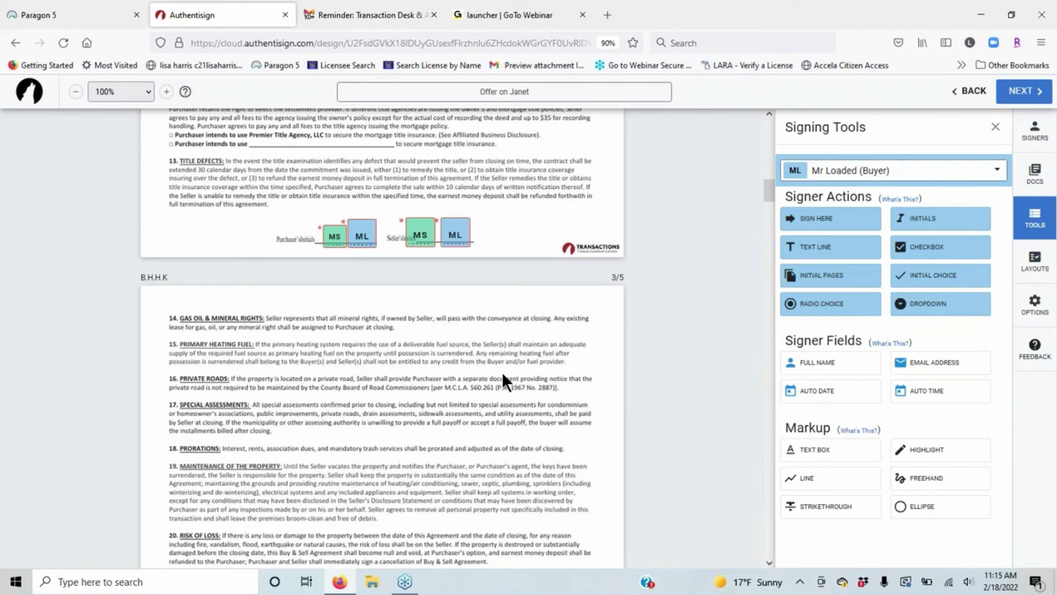
{"action": "scroll", "coordinate": [504, 379], "scroll_direction": "up", "scroll_amount": 3}
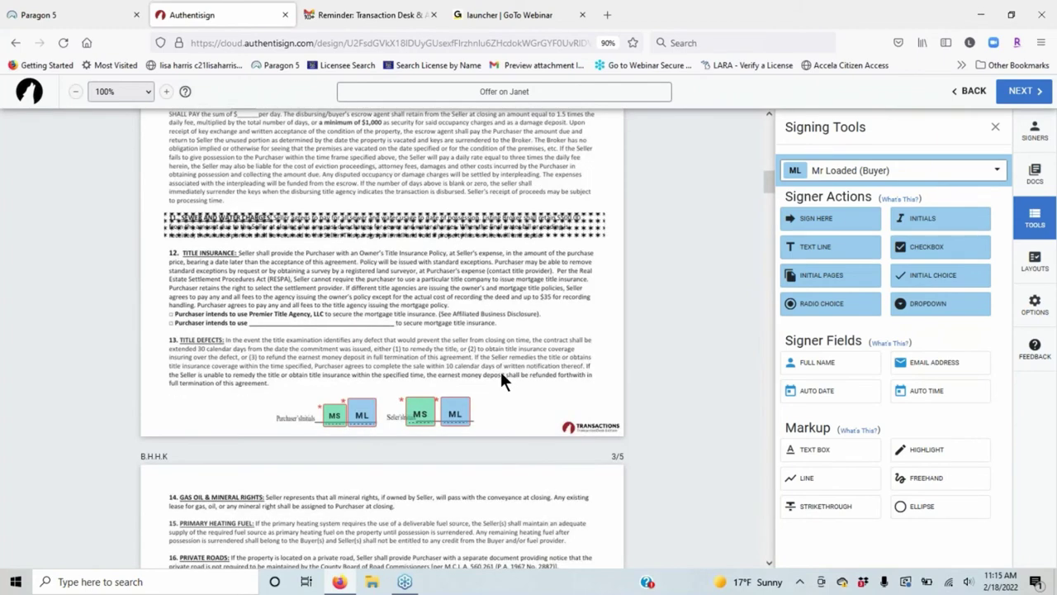
{"action": "scroll", "coordinate": [504, 380], "scroll_direction": "up", "scroll_amount": 10}
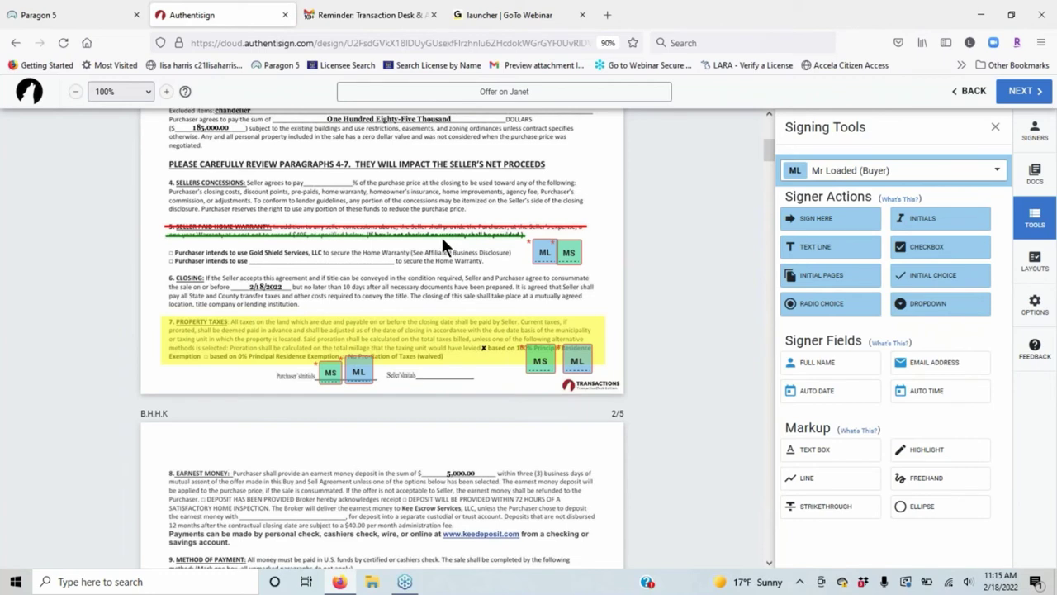
Show the Layouts panel, open Create Signing Layouts, then close that dialog.
{"action": "left_click", "coordinate": [1036, 266]}
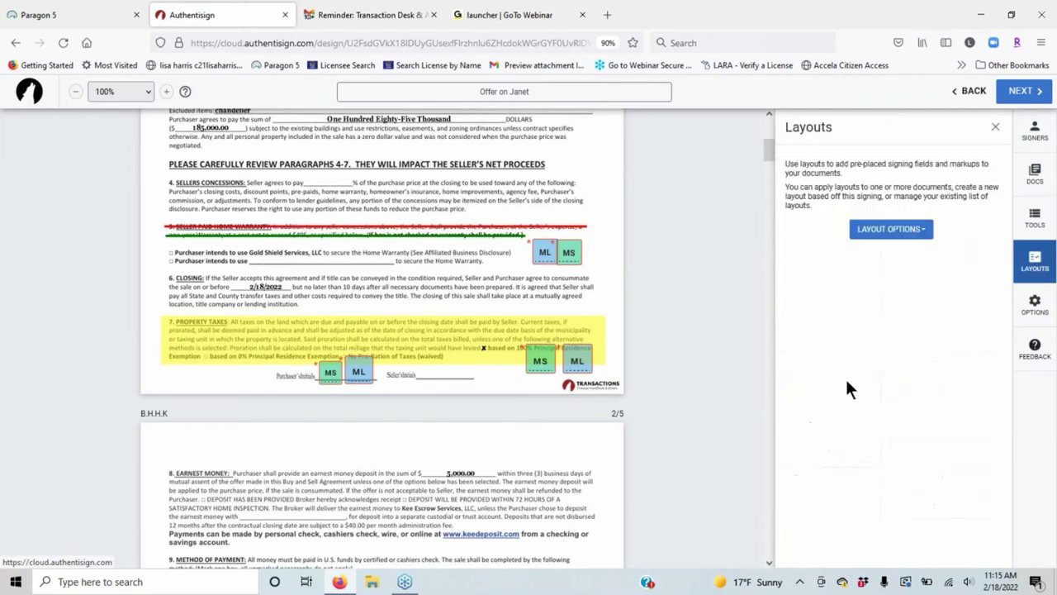
{"action": "left_click", "coordinate": [933, 234]}
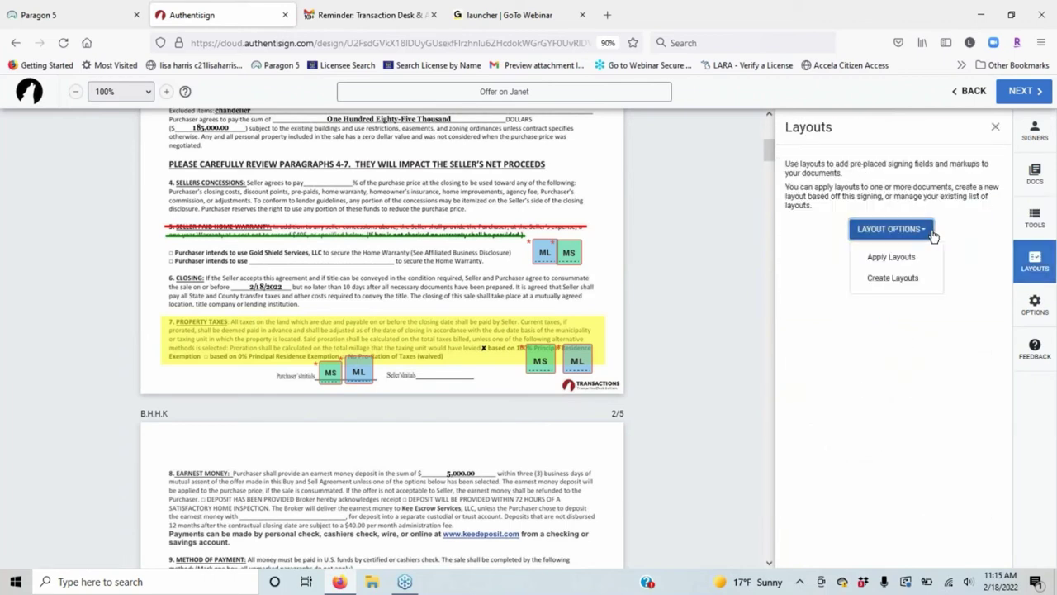
{"action": "left_click", "coordinate": [899, 281]}
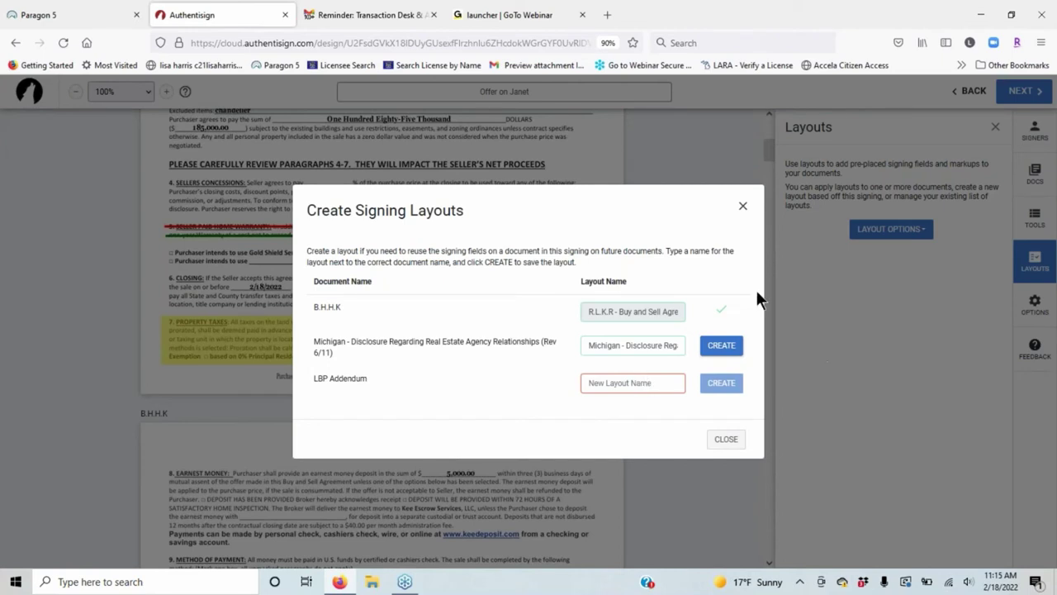
{"action": "left_click", "coordinate": [744, 214]}
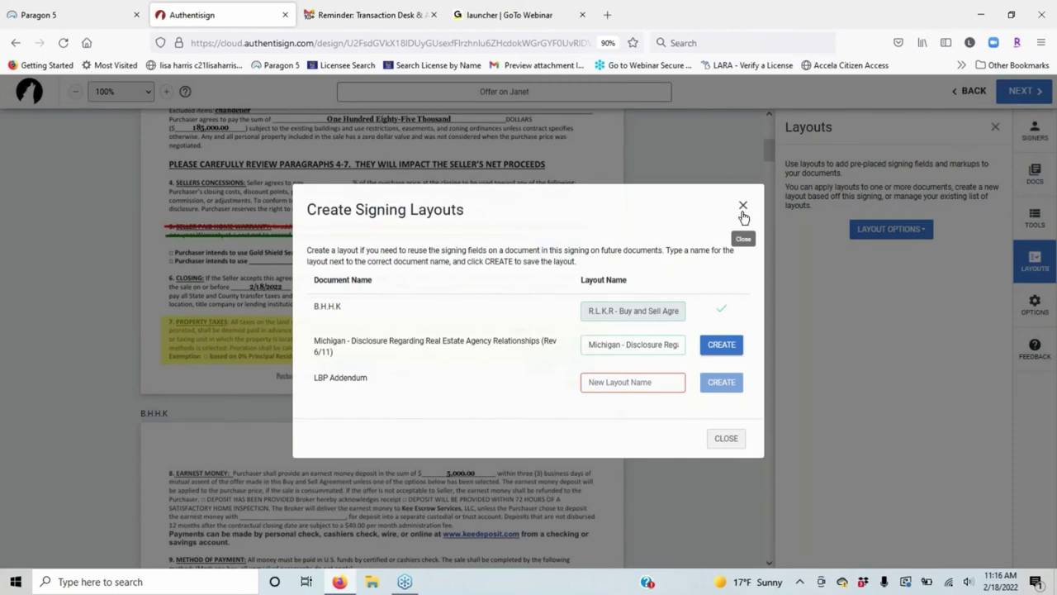
{"action": "left_click", "coordinate": [743, 214]}
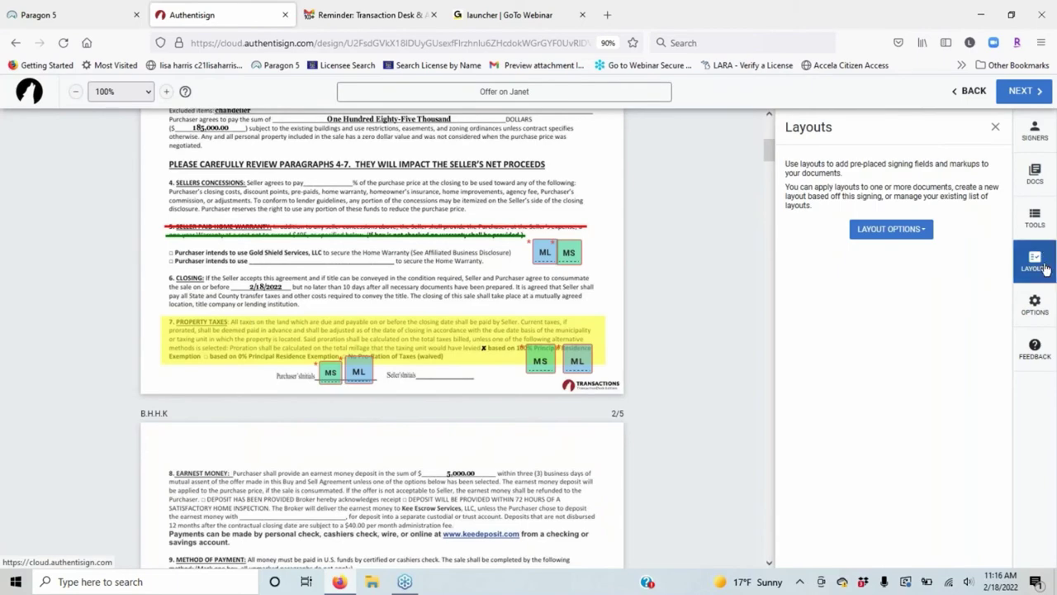
{"action": "left_click", "coordinate": [917, 233]}
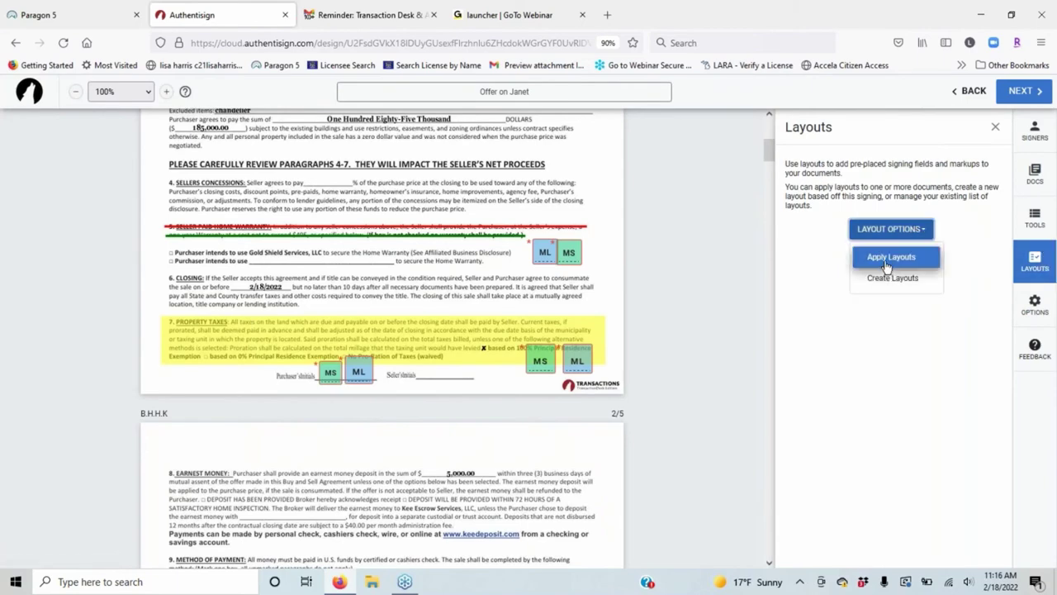
{"action": "left_click", "coordinate": [888, 263]}
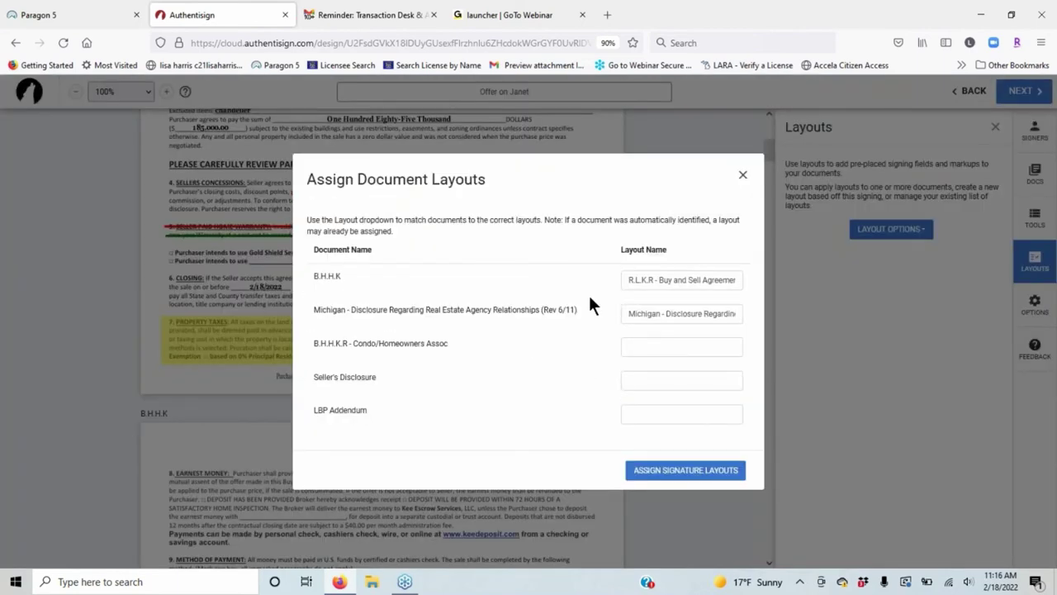
{"action": "left_click", "coordinate": [648, 280]}
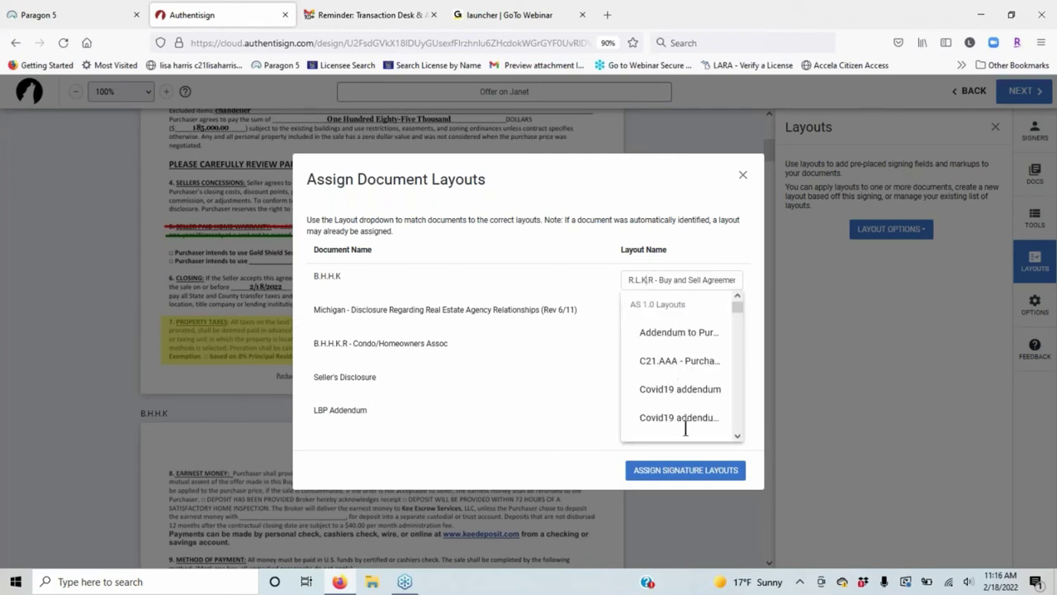
{"action": "left_click_drag", "start_coordinate": [738, 307], "coordinate": [736, 398]}
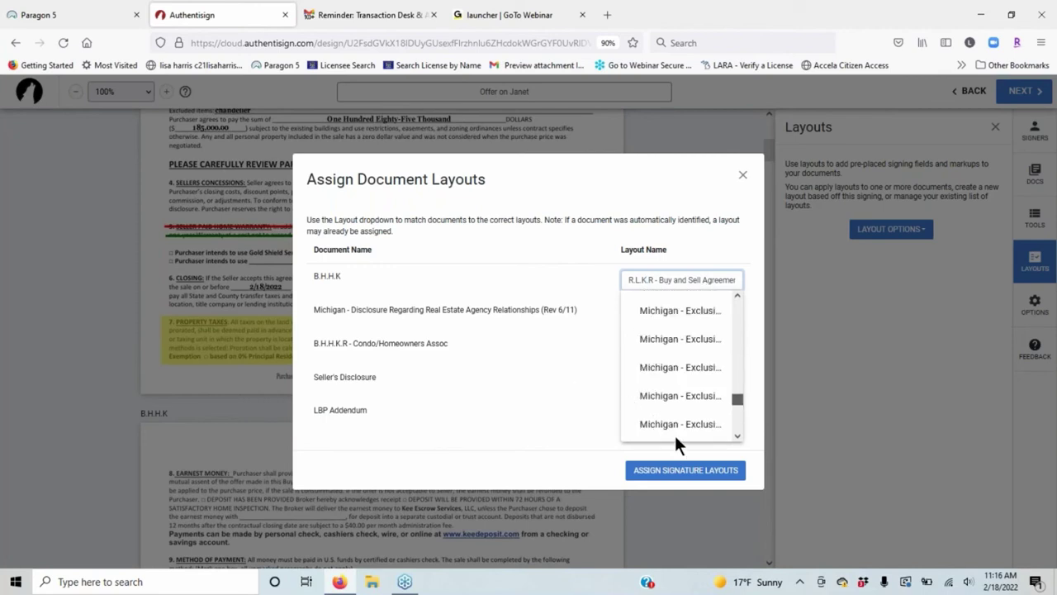
{"action": "left_click", "coordinate": [759, 178]}
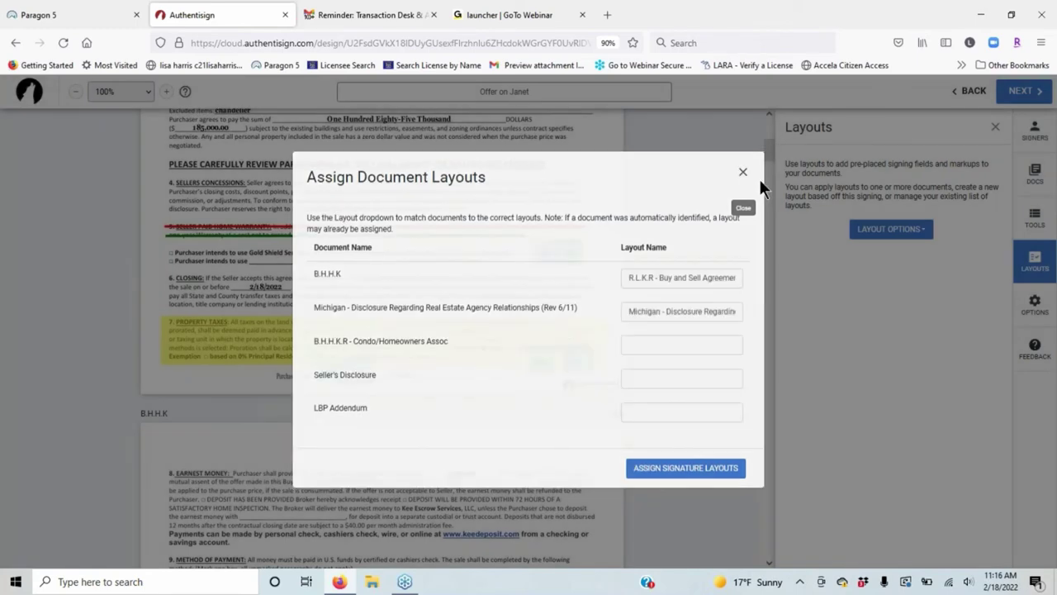
{"action": "left_click", "coordinate": [742, 175]}
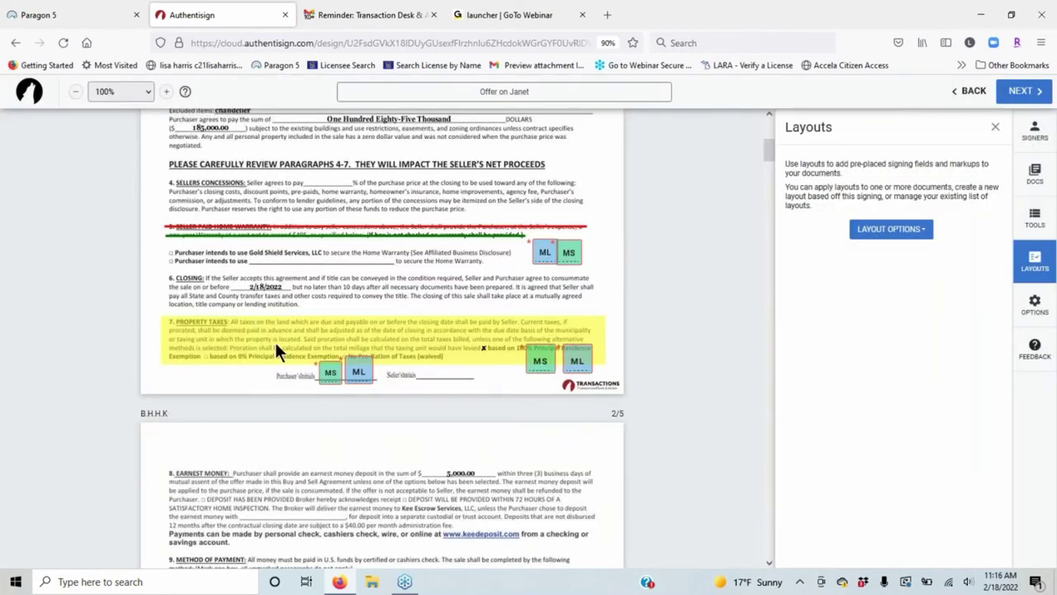
Scroll to the agreement's pages 3–4 and bring up the signing's Options list.
{"action": "scroll", "coordinate": [276, 350], "scroll_direction": "down", "scroll_amount": 8}
{"action": "scroll", "coordinate": [685, 233], "scroll_direction": "down", "scroll_amount": 10}
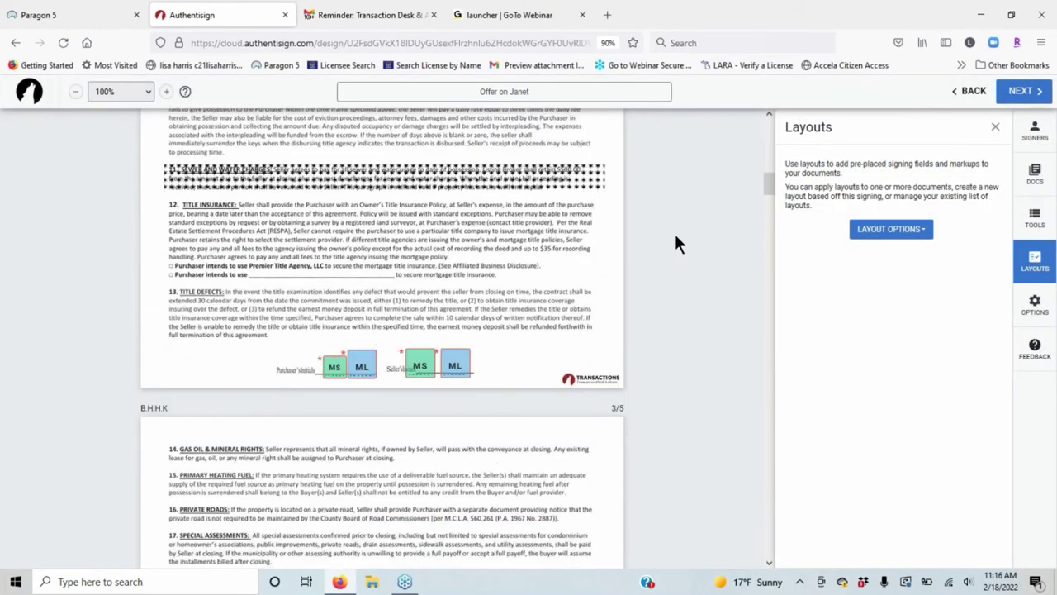
{"action": "scroll", "coordinate": [625, 307], "scroll_direction": "down", "scroll_amount": 1}
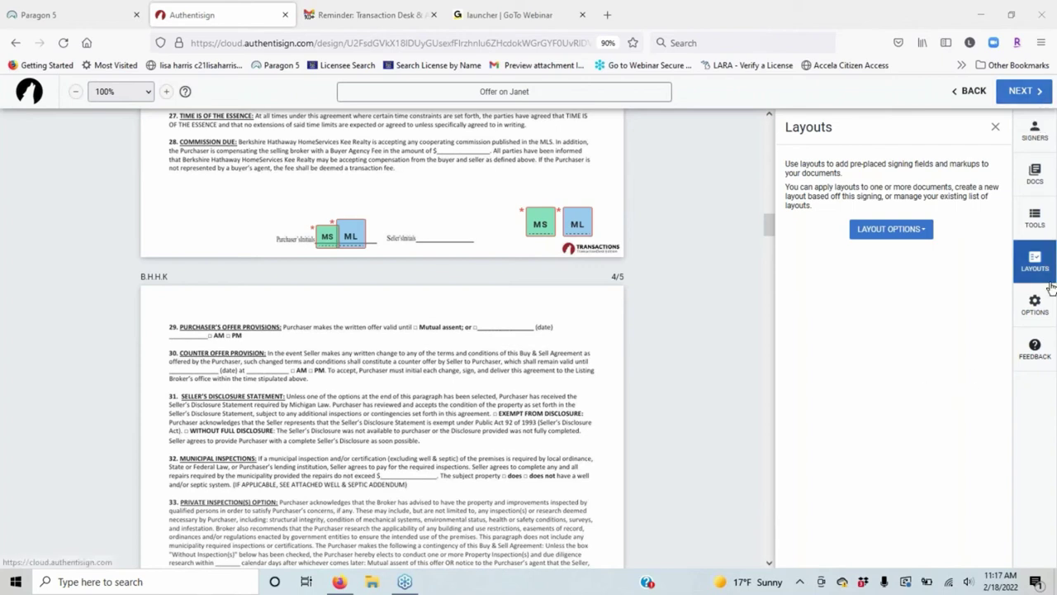
{"action": "left_click", "coordinate": [1037, 304]}
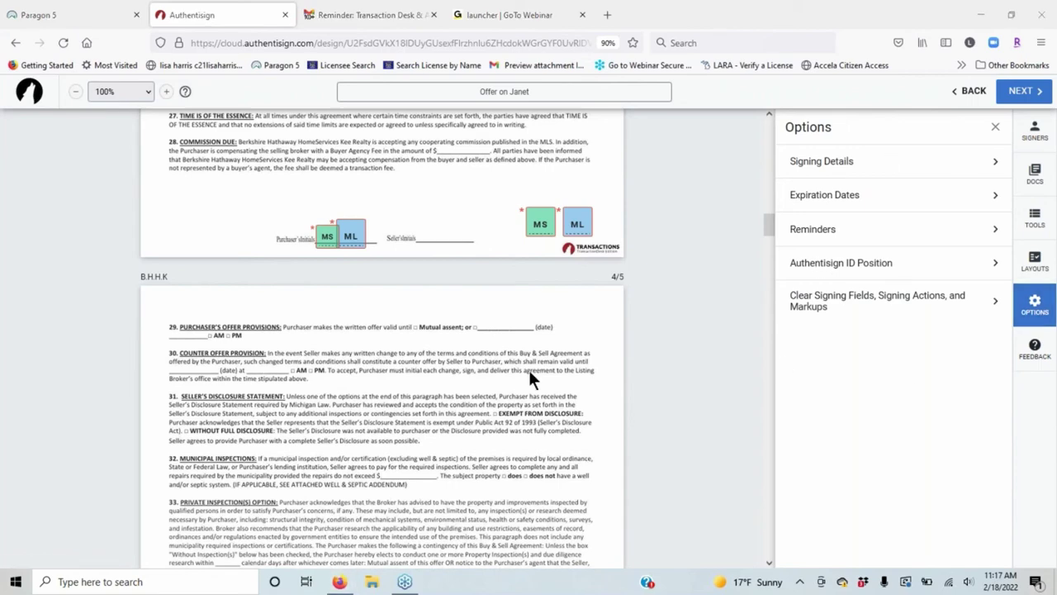
Review signing name and expiration, set recurring reminders every 1 day, and view Authentisign ID Position.
{"action": "left_click", "coordinate": [923, 162]}
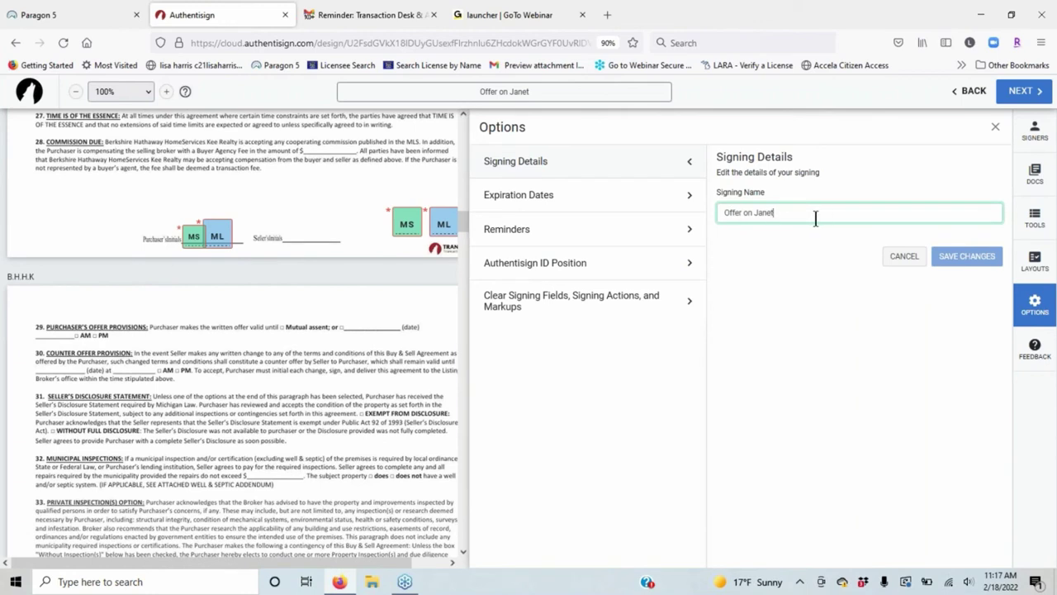
{"action": "left_click", "coordinate": [617, 202]}
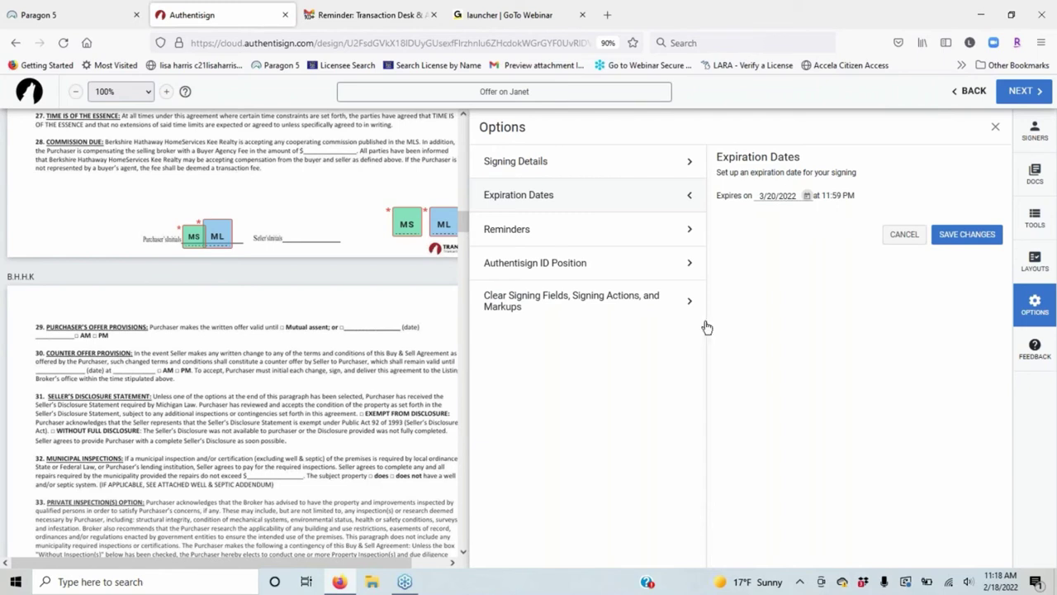
{"action": "left_click", "coordinate": [582, 240]}
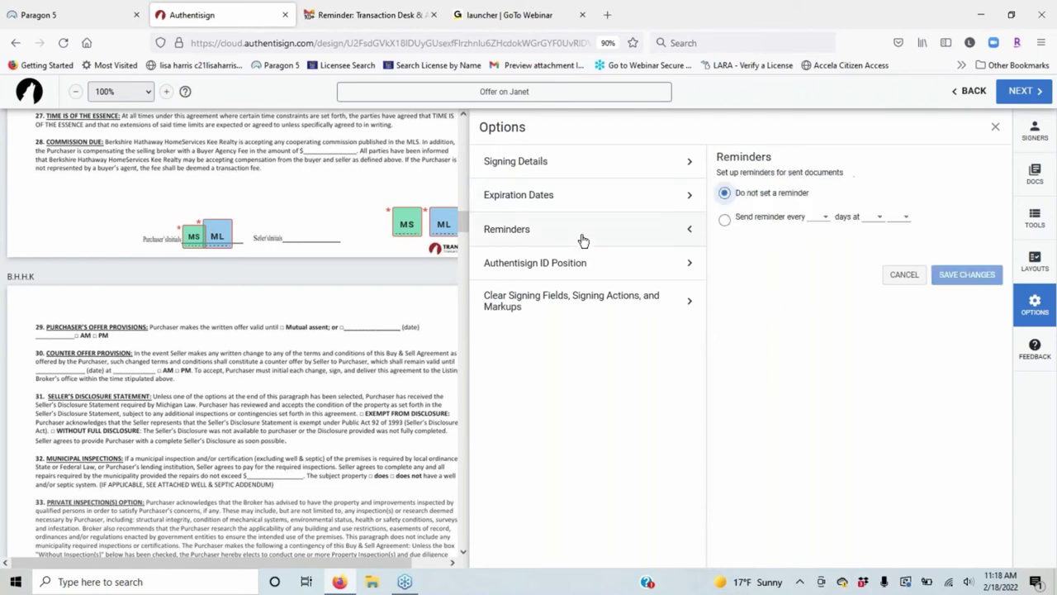
{"action": "left_click", "coordinate": [724, 220]}
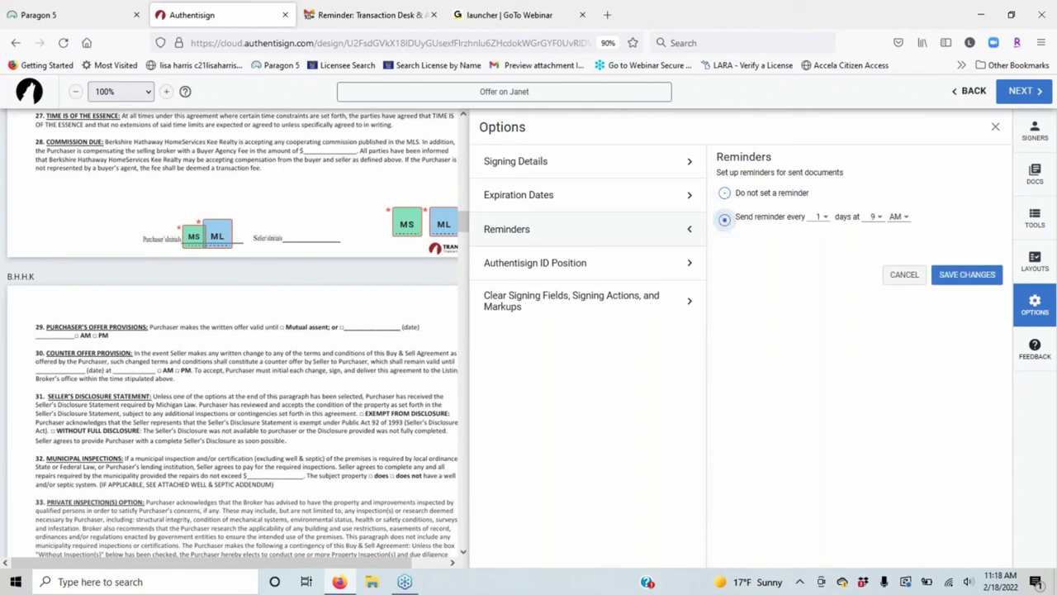
{"action": "left_click", "coordinate": [822, 217]}
{"action": "left_click", "coordinate": [973, 174]}
{"action": "left_click", "coordinate": [552, 265]}
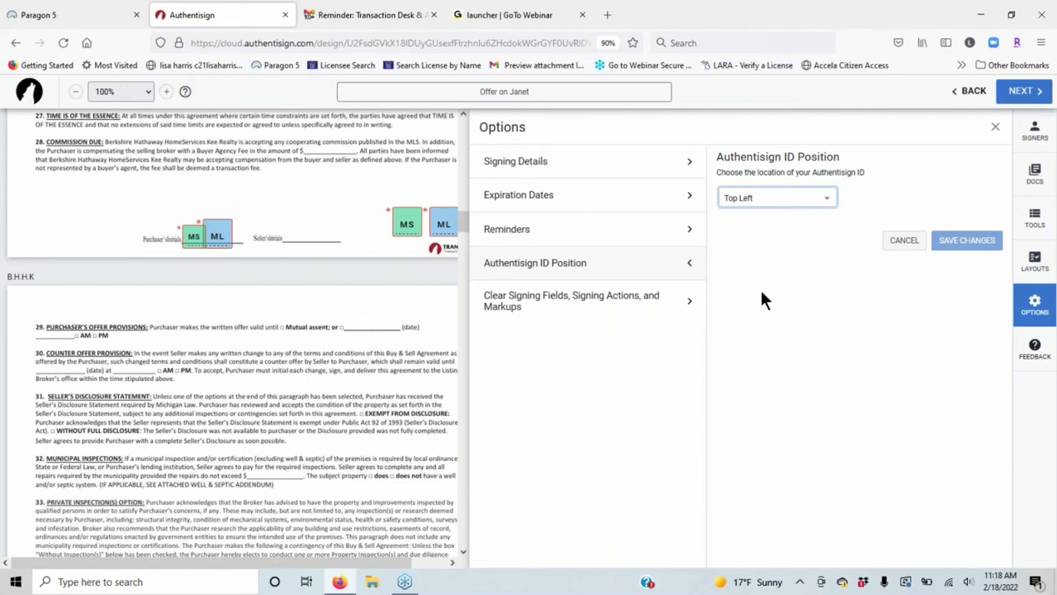
Keep the Authentisign ID at Top Left and view the Clear Signing Fields, Signing Actions, and Markups option.
{"action": "left_click", "coordinate": [826, 201]}
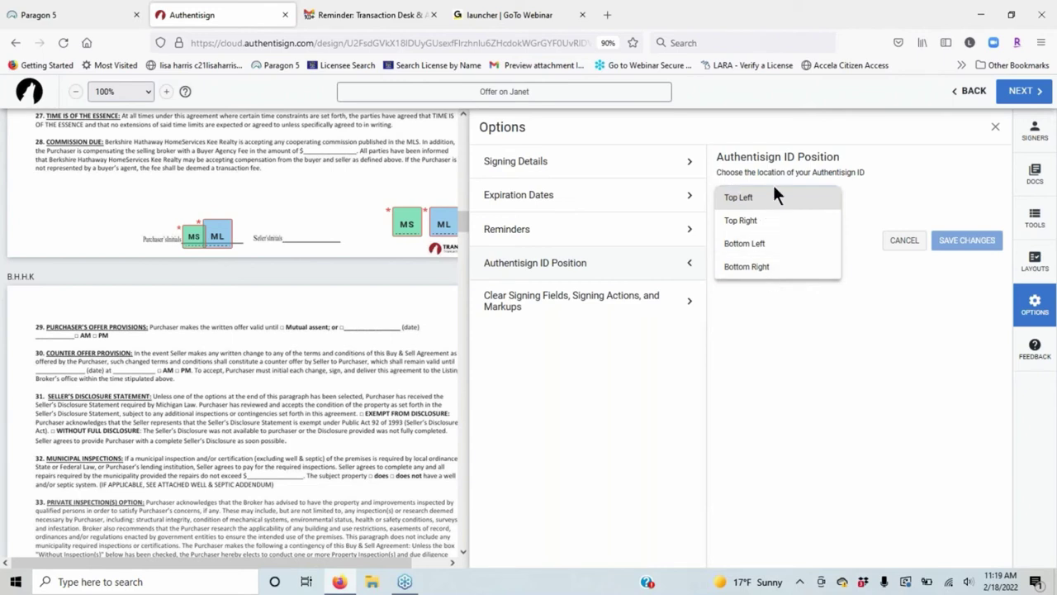
{"action": "left_click", "coordinate": [765, 393]}
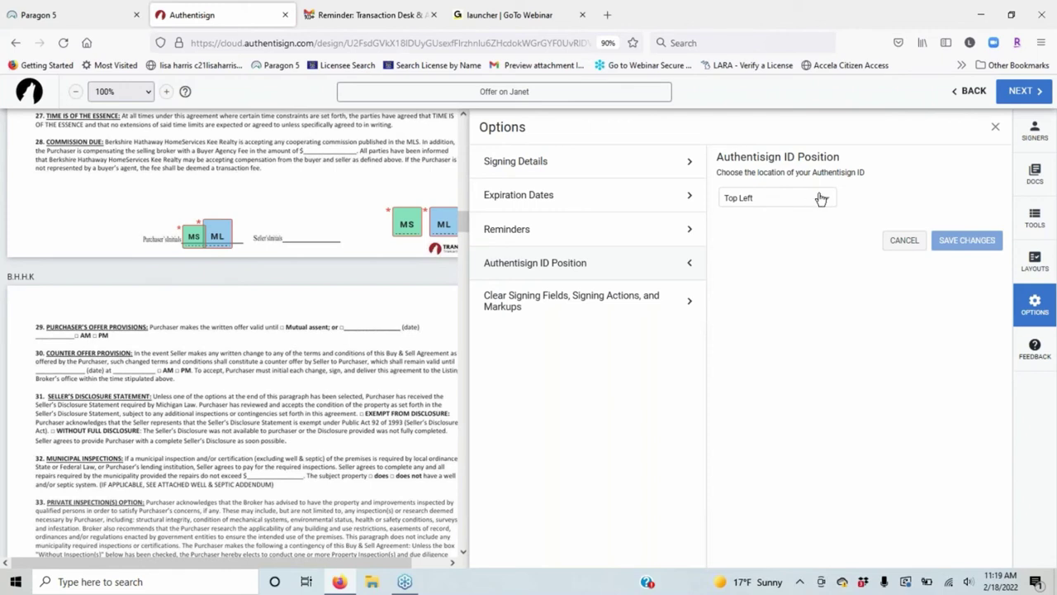
{"action": "left_click", "coordinate": [609, 303]}
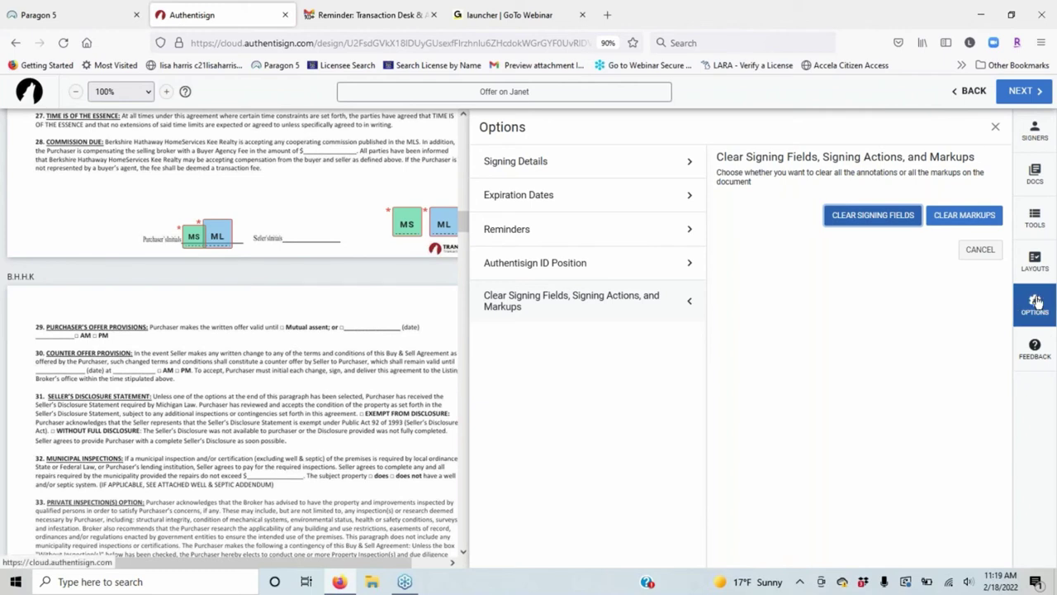
Close the Options panel and proceed to Finalize Signing Setup.
{"action": "left_click", "coordinate": [1038, 303]}
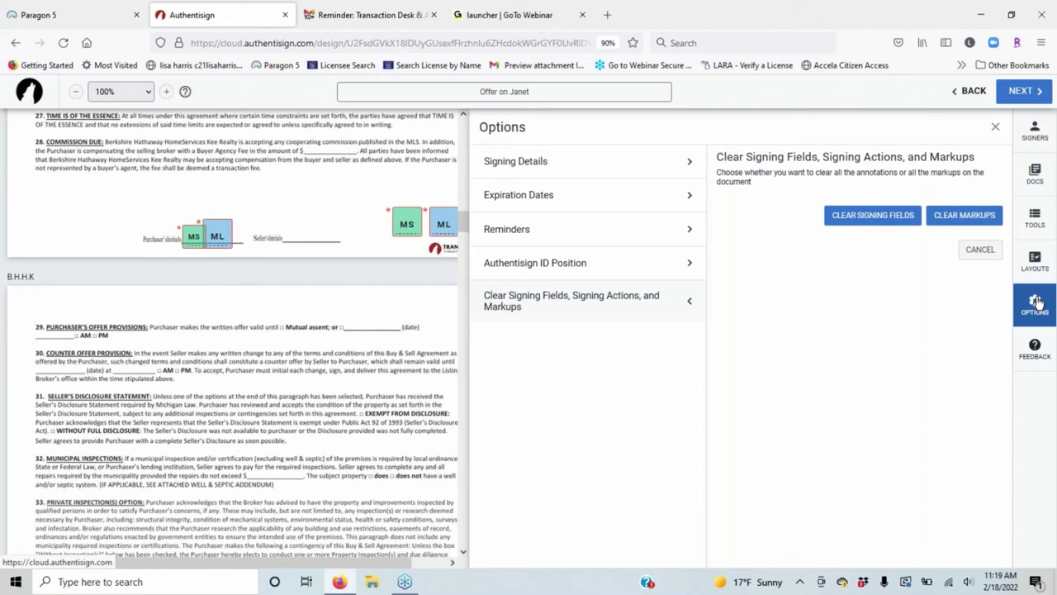
{"action": "left_click", "coordinate": [1036, 302]}
{"action": "left_click", "coordinate": [1024, 91]}
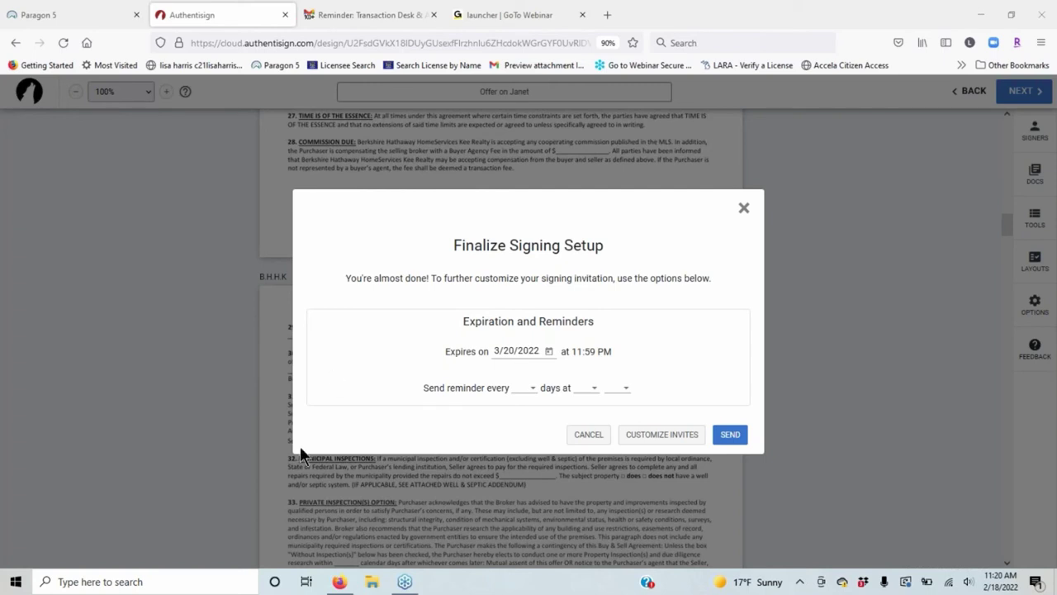
Set reminders to repeat every 1 day, then open Customize Invites at the first signer's subject.
{"action": "left_click", "coordinate": [535, 390]}
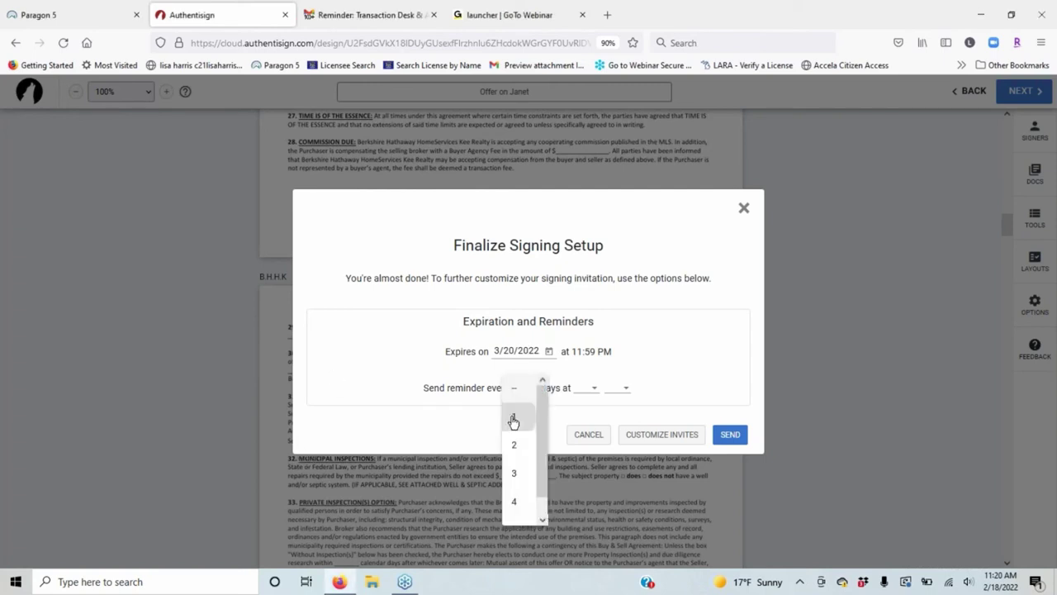
{"action": "left_click", "coordinate": [647, 411]}
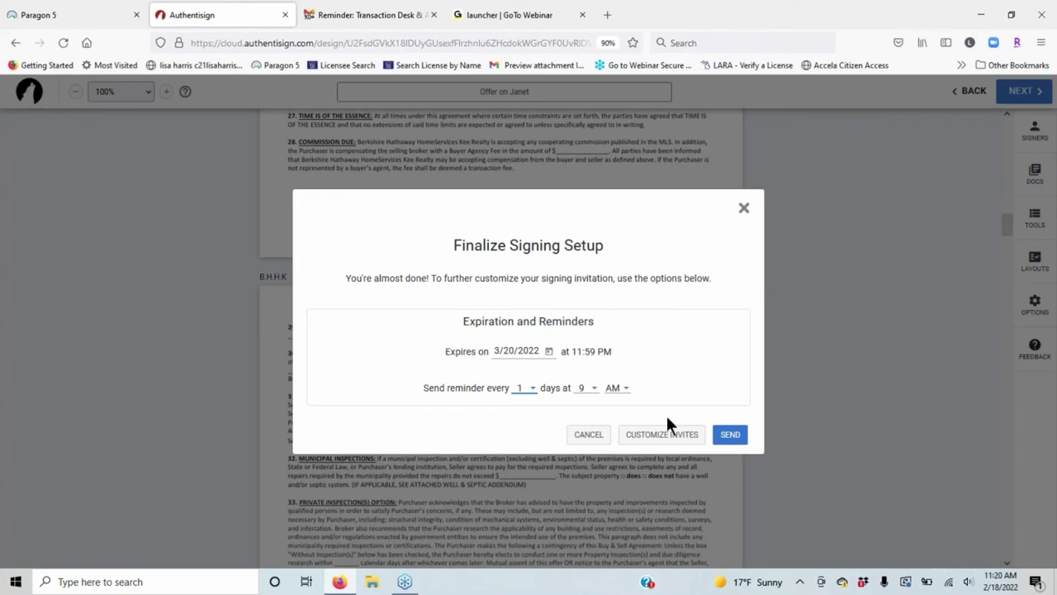
{"action": "left_click", "coordinate": [652, 435]}
{"action": "left_click", "coordinate": [533, 211]}
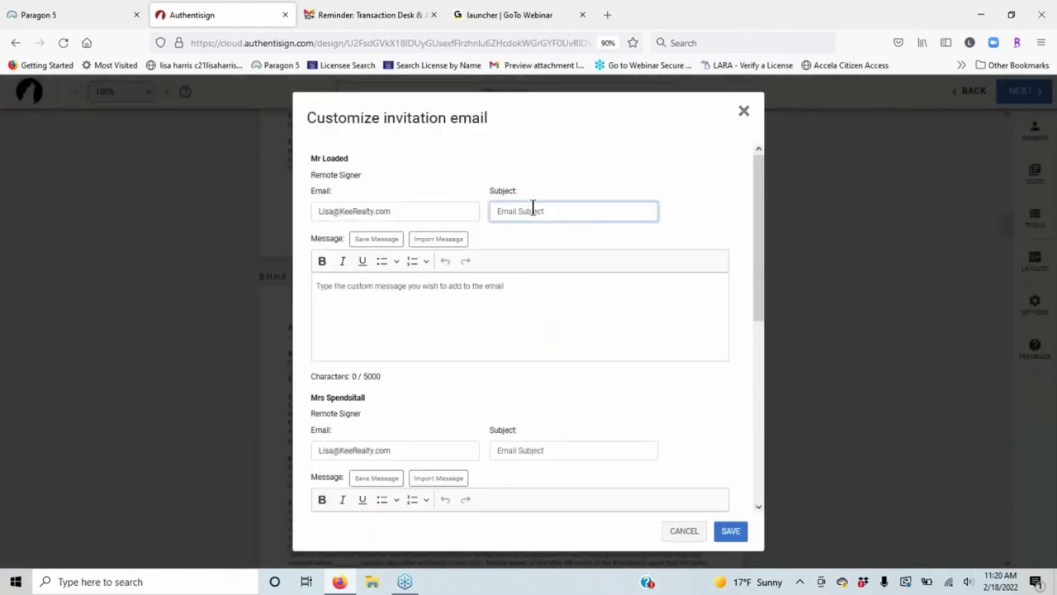
Enter 'Offer on Janet' as the first signer's invitation email subject.
{"action": "type", "text": "f"}
{"action": "type", "text": "or s"}
{"action": "key", "text": "BackSpace"}
{"action": "key", "text": "BackSpace"}
{"action": "key", "text": "BackSpace"}
{"action": "key", "text": "BackSpace"}
{"action": "key", "text": "BackSpace"}
{"action": "type", "text": "offer"}
{"action": "key", "text": "BackSpace"}
{"action": "key", "text": "BackSpace"}
{"action": "key", "text": "BackSpace"}
{"action": "key", "text": "BackSpace"}
{"action": "key", "text": "BackSpace"}
{"action": "type", "text": "Offer on Janet"}
Give the second and third signers the same 'Offer on Janet' subject and save the invitations.
{"action": "left_click", "coordinate": [529, 450]}
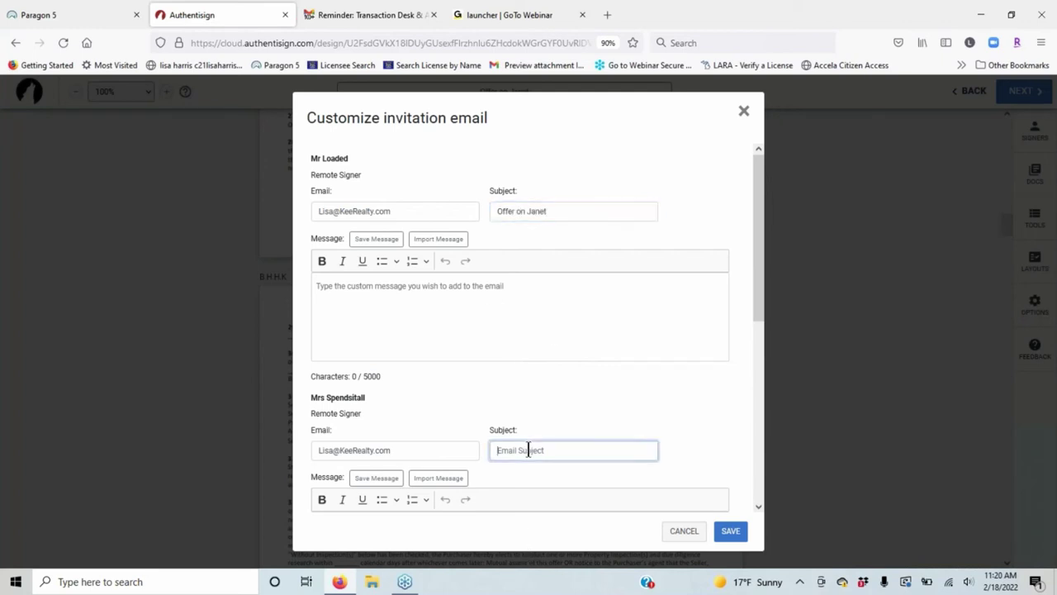
{"action": "type", "text": "Offer on Janet"}
{"action": "scroll", "coordinate": [560, 240], "scroll_direction": "down", "scroll_amount": 2}
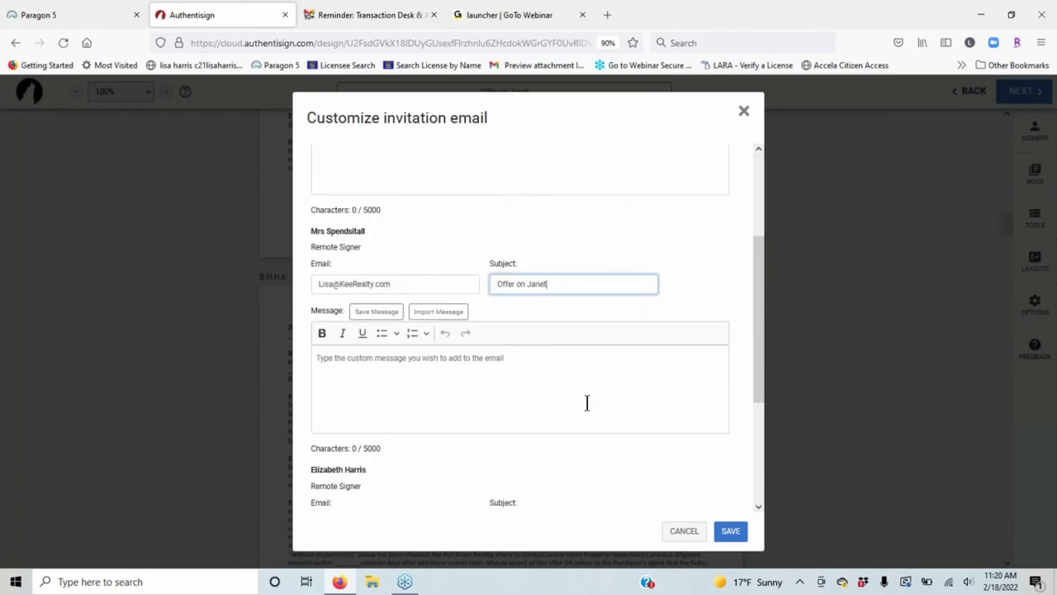
{"action": "scroll", "coordinate": [587, 401], "scroll_direction": "down", "scroll_amount": 2}
{"action": "left_click", "coordinate": [539, 355]}
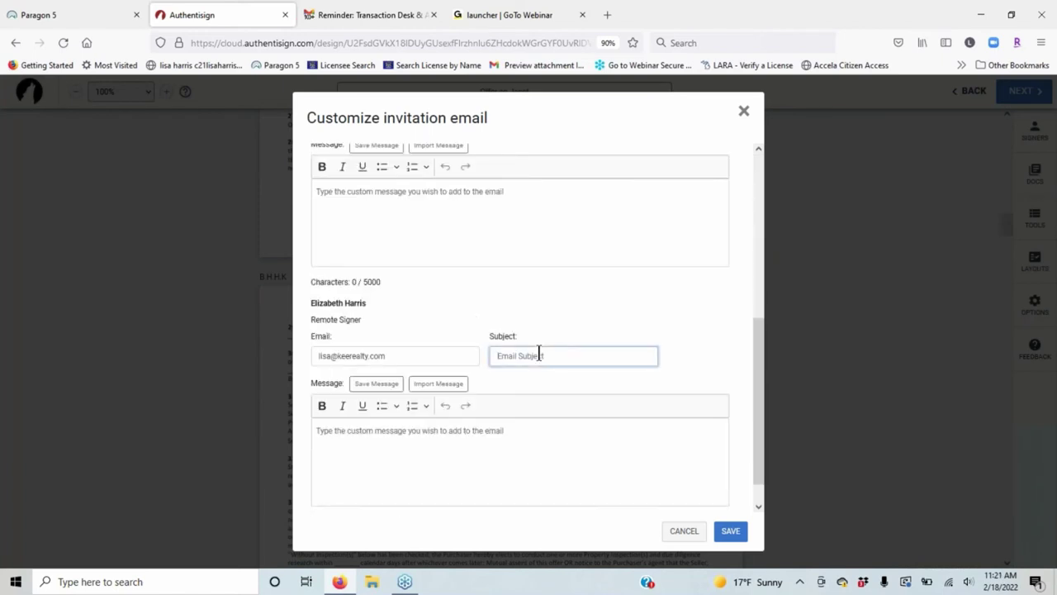
{"action": "type", "text": "Offer"}
{"action": "type", "text": " on Jarety"}
{"action": "left_click", "coordinate": [329, 429]}
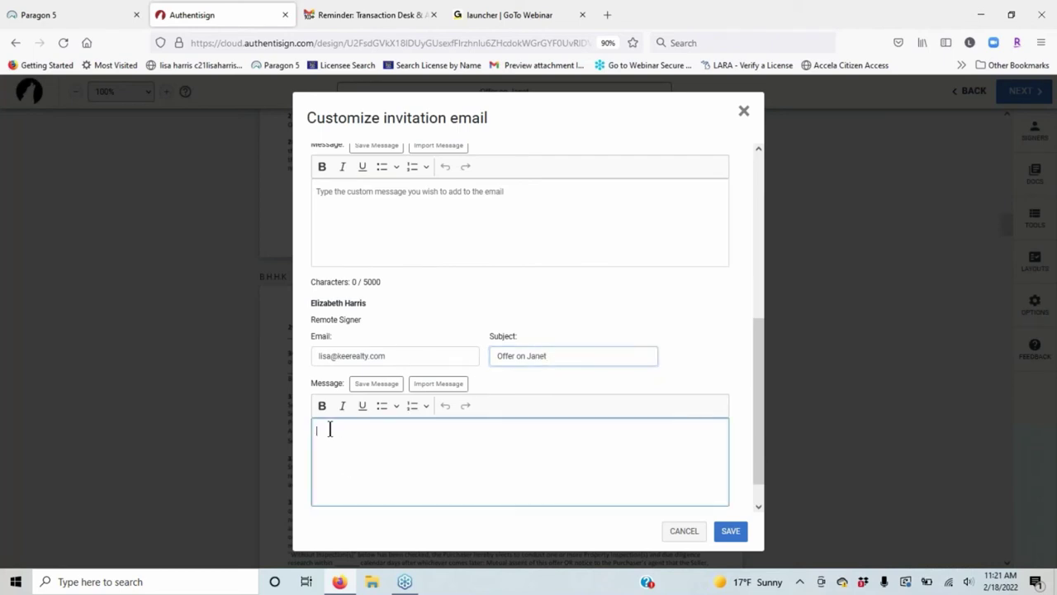
{"action": "scroll", "coordinate": [532, 469], "scroll_direction": "down", "scroll_amount": 1}
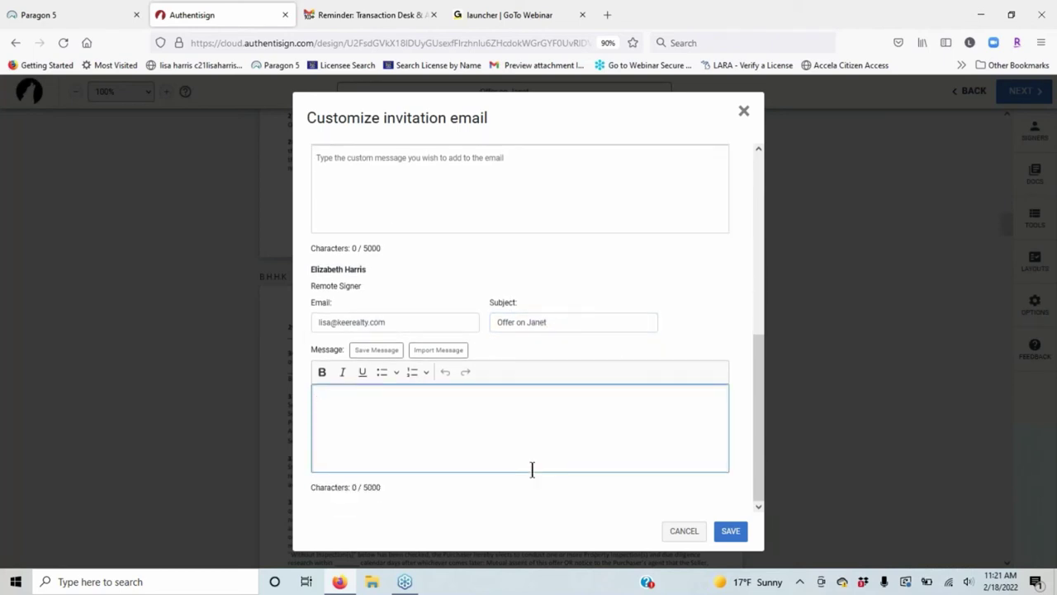
{"action": "left_click", "coordinate": [731, 533]}
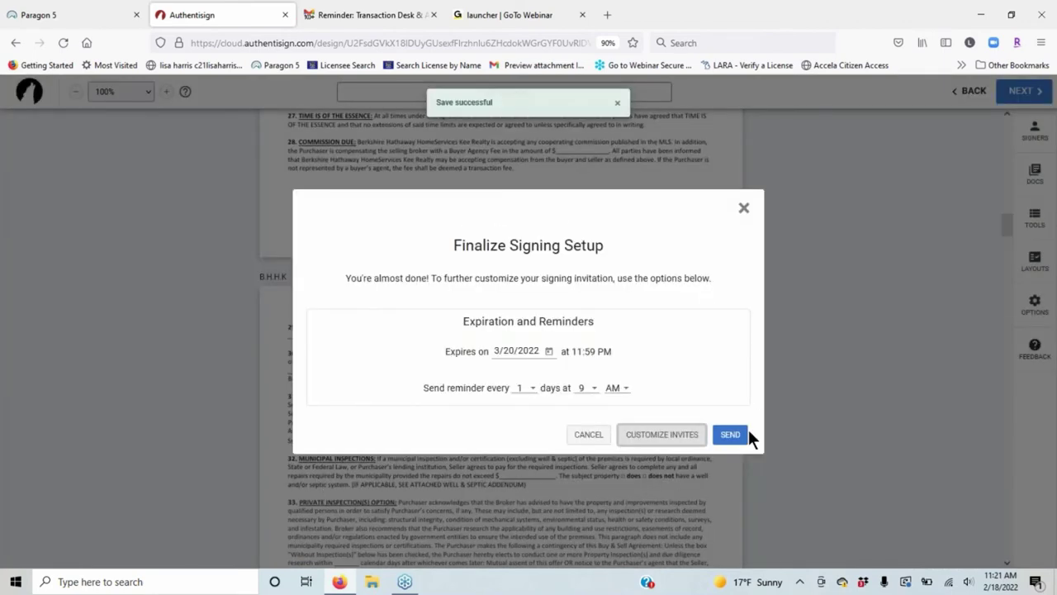
Send the Offer on Janet signing to its three signers and go to the Gmail inbox.
{"action": "left_click", "coordinate": [741, 440]}
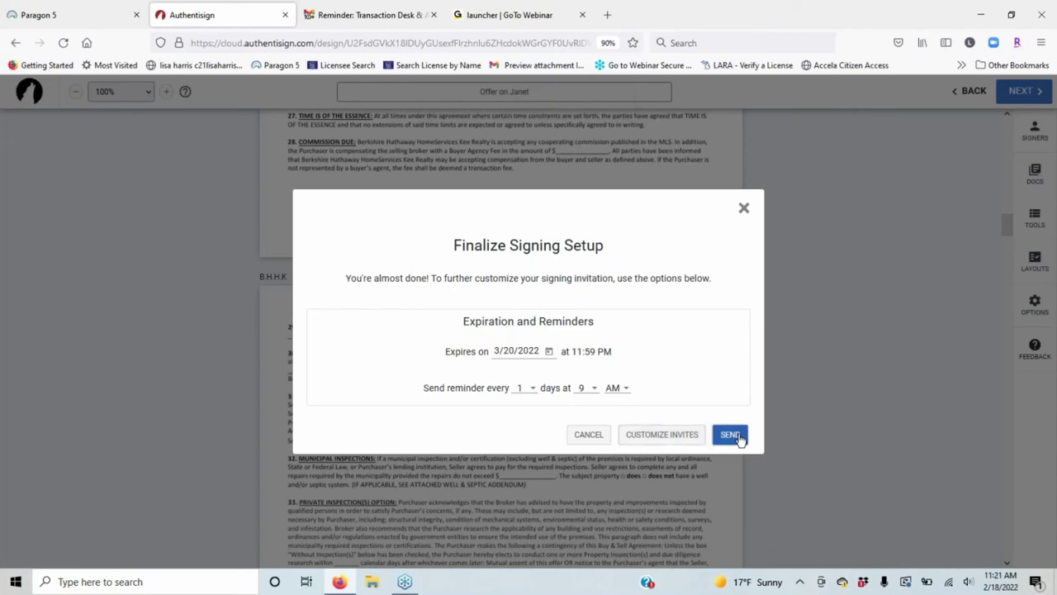
{"action": "left_click", "coordinate": [741, 439]}
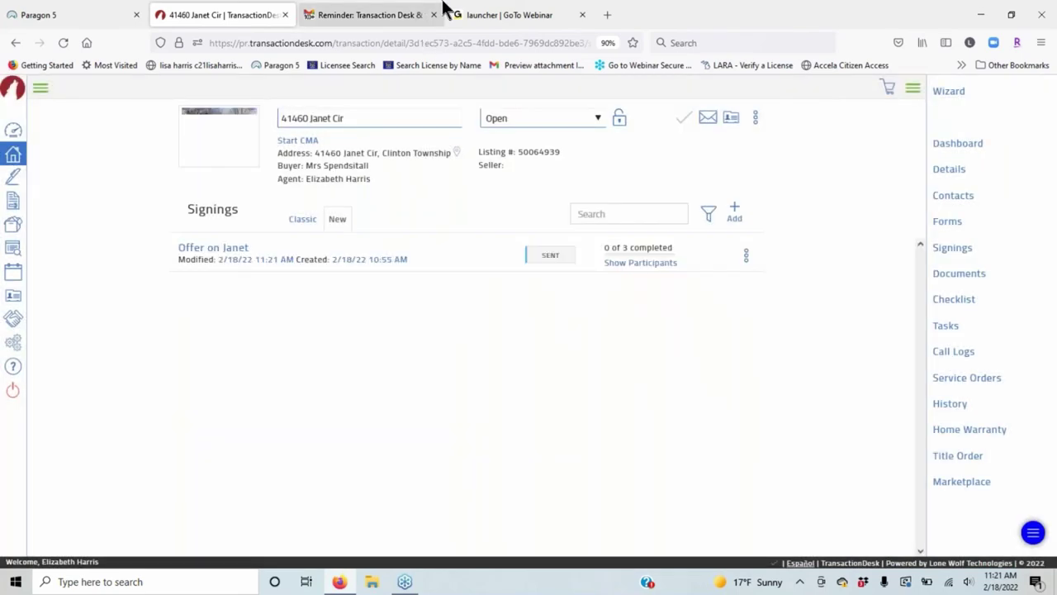
{"action": "left_click", "coordinate": [444, 9]}
{"action": "left_click", "coordinate": [204, 138]}
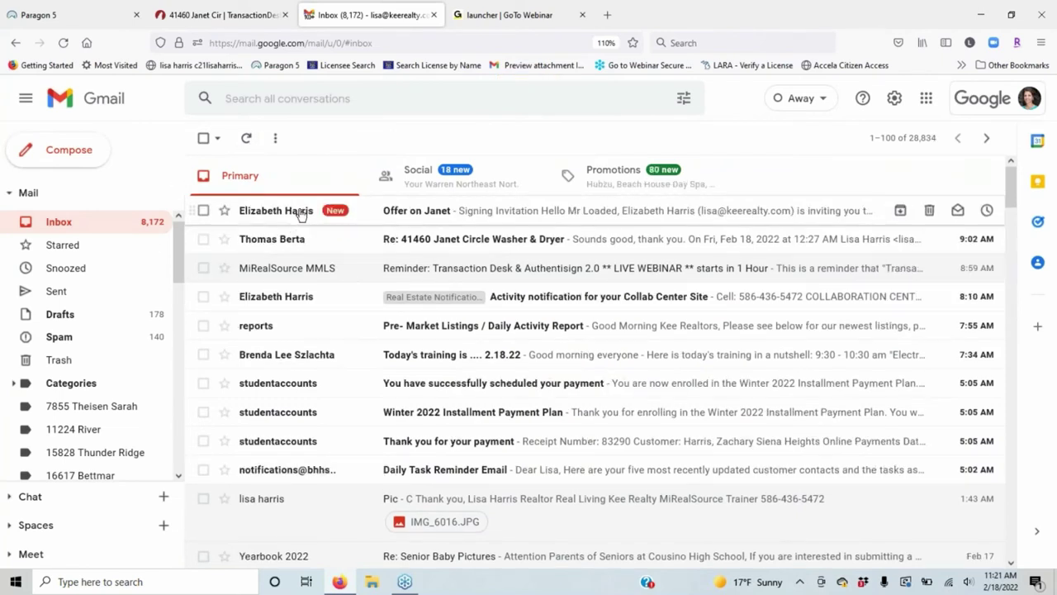
Open the Offer on Janet invitation email and start signing from it, closing the TransactionDesk tab.
{"action": "mouse_move", "coordinate": [301, 213]}
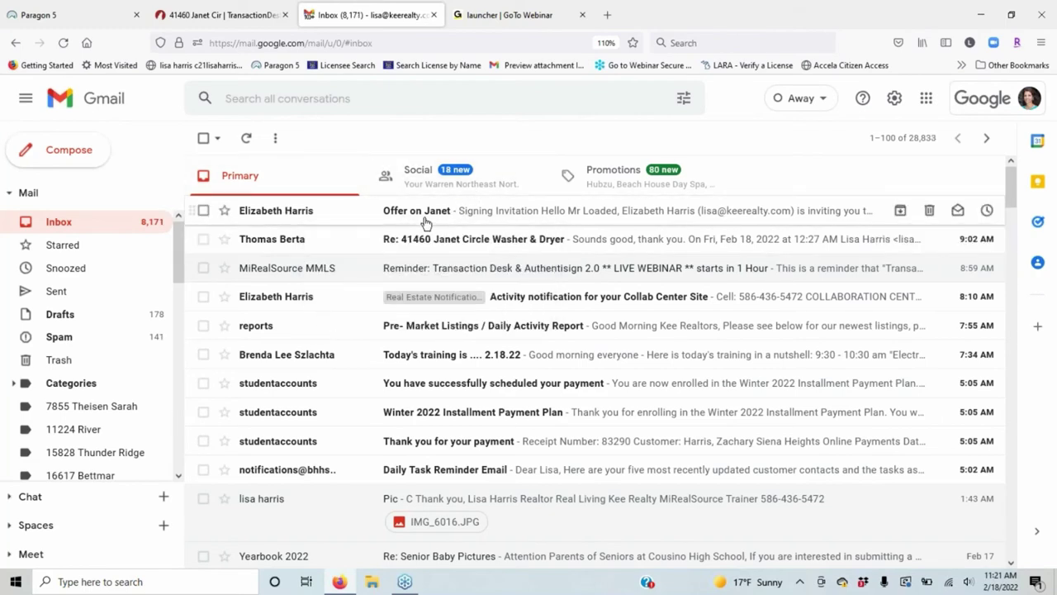
{"action": "left_click", "coordinate": [626, 217]}
{"action": "scroll", "coordinate": [877, 318], "scroll_direction": "down", "scroll_amount": 2}
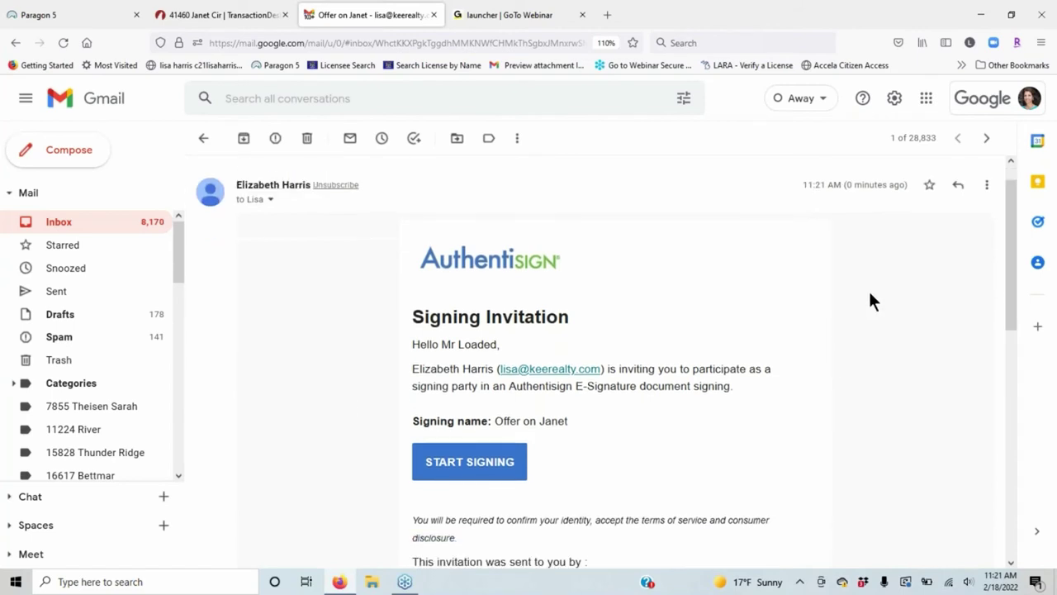
{"action": "scroll", "coordinate": [861, 281], "scroll_direction": "down", "scroll_amount": 2}
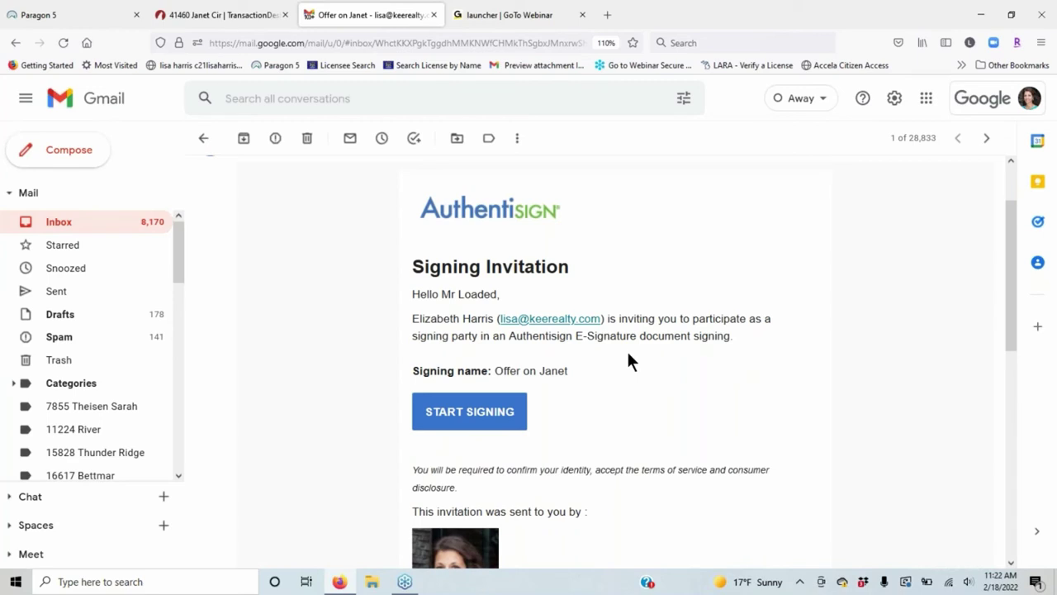
{"action": "scroll", "coordinate": [627, 352], "scroll_direction": "down", "scroll_amount": 1}
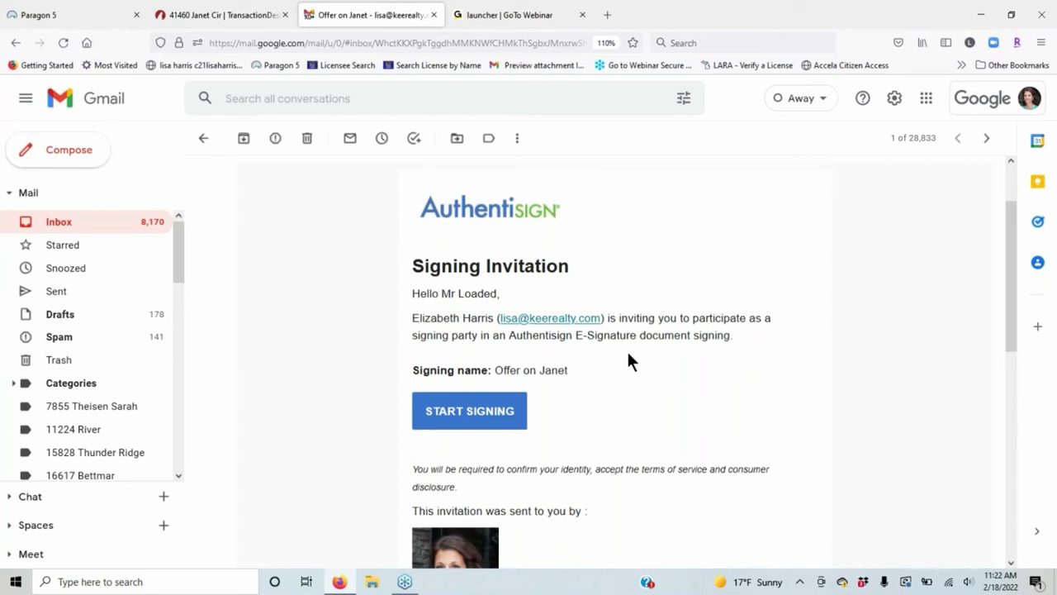
{"action": "scroll", "coordinate": [627, 355], "scroll_direction": "down", "scroll_amount": 3}
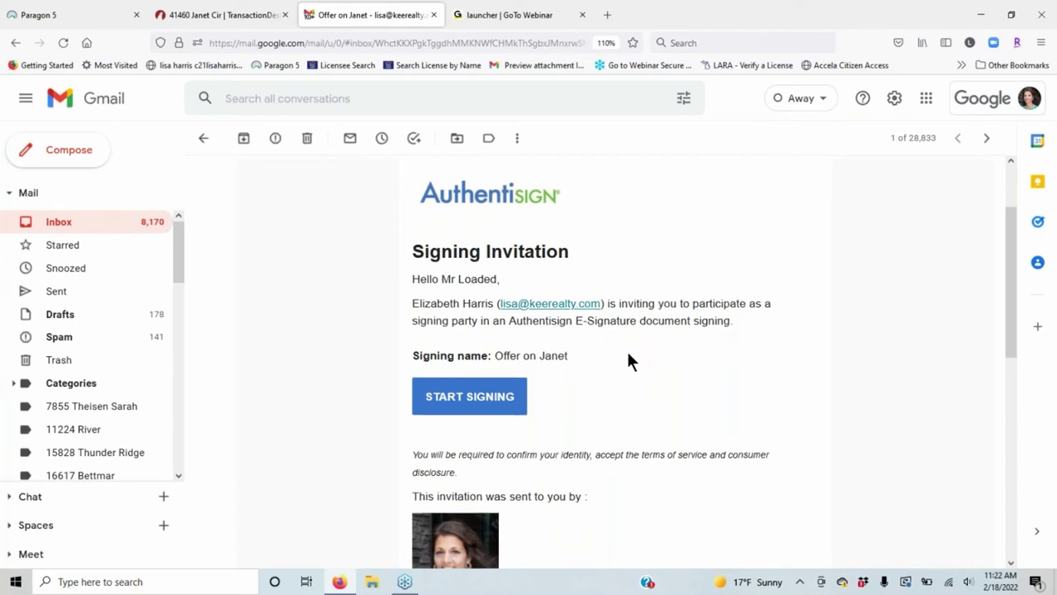
{"action": "left_click", "coordinate": [285, 15]}
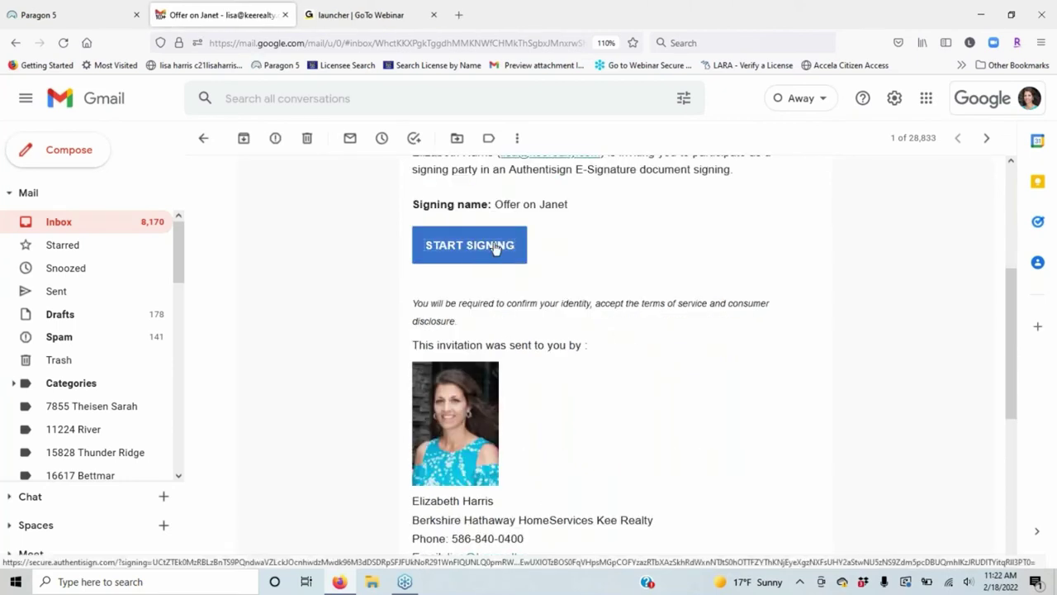
{"action": "left_click", "coordinate": [490, 244]}
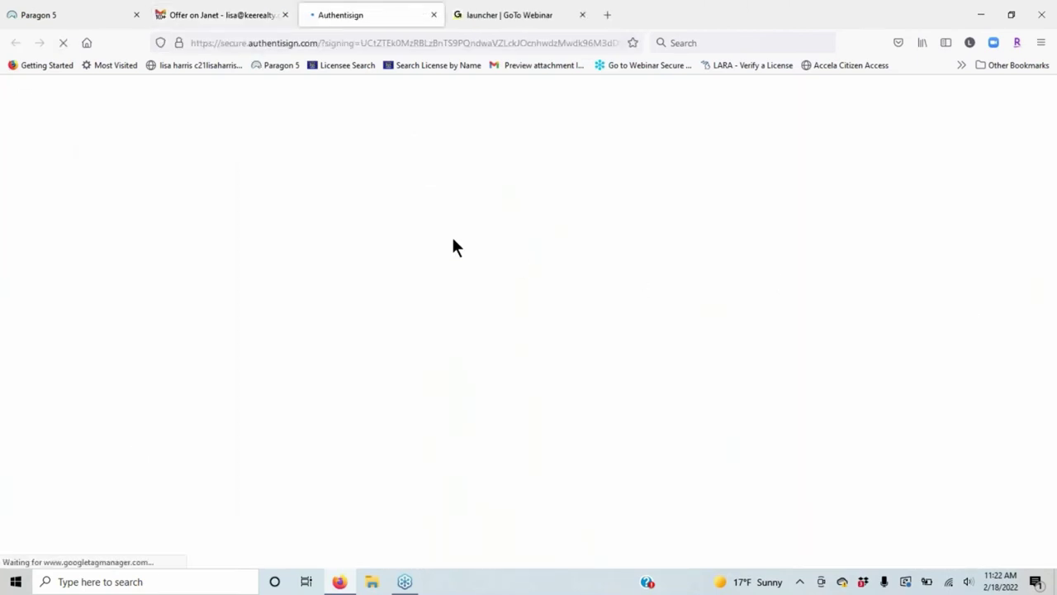
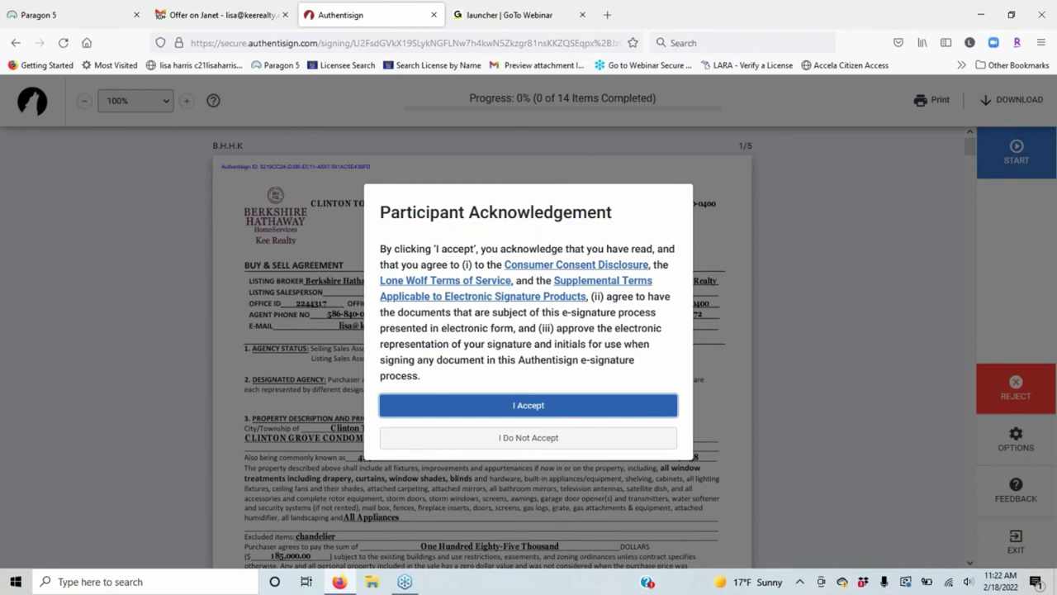
Accept the Authentisign terms and start guided signing at the first initials field on page 2.
{"action": "left_click", "coordinate": [529, 405]}
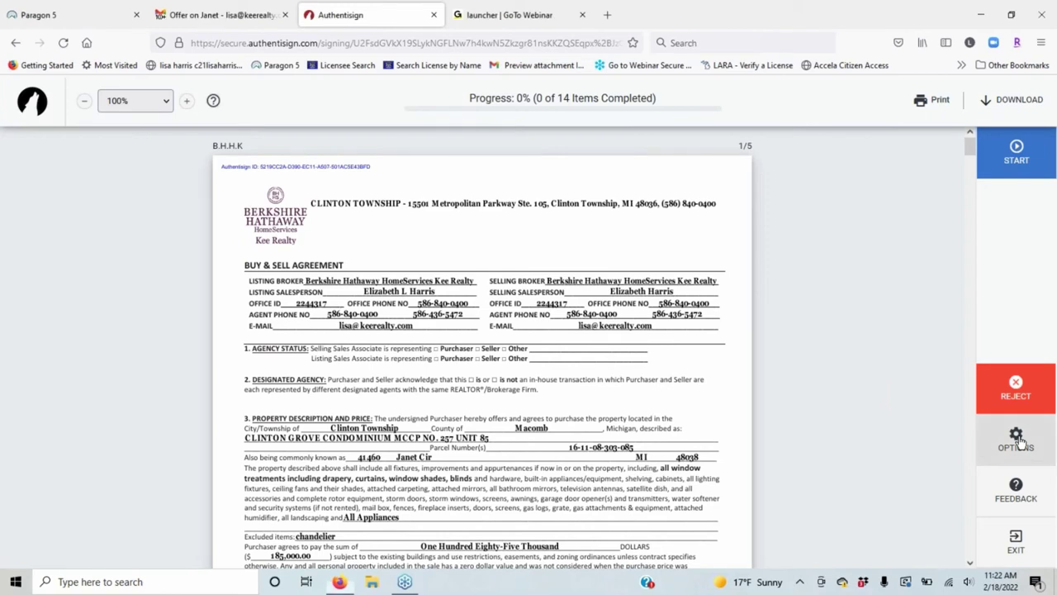
{"action": "left_click", "coordinate": [1018, 440]}
{"action": "left_click", "coordinate": [955, 144]}
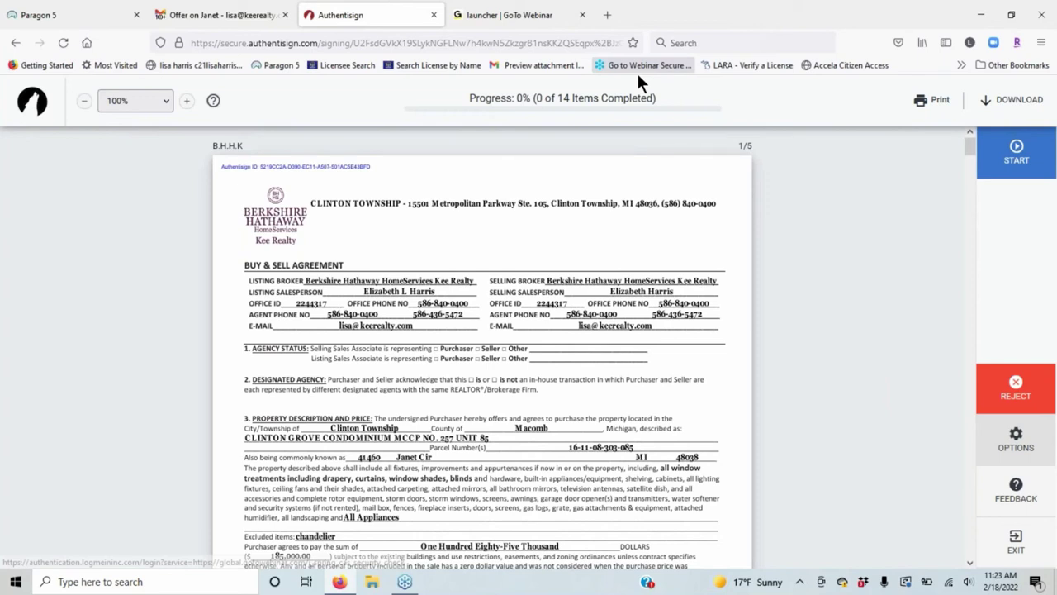
{"action": "left_click", "coordinate": [1017, 164]}
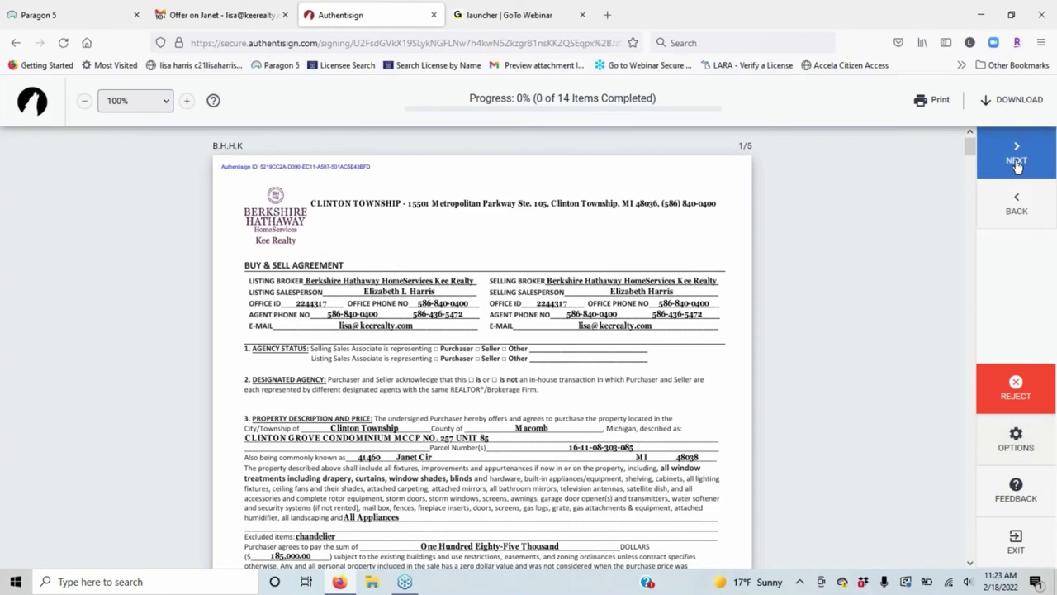
{"action": "left_click", "coordinate": [1017, 167]}
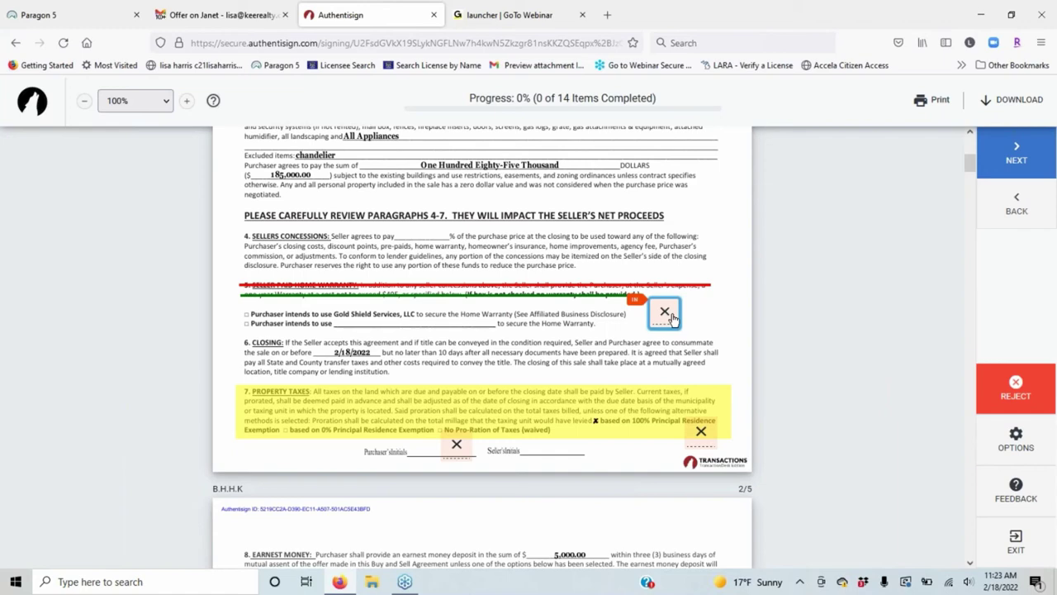
From the section 5 initials field, preview the Sue Ellen Francisco font, then switch to Draw mode.
{"action": "left_click", "coordinate": [673, 318]}
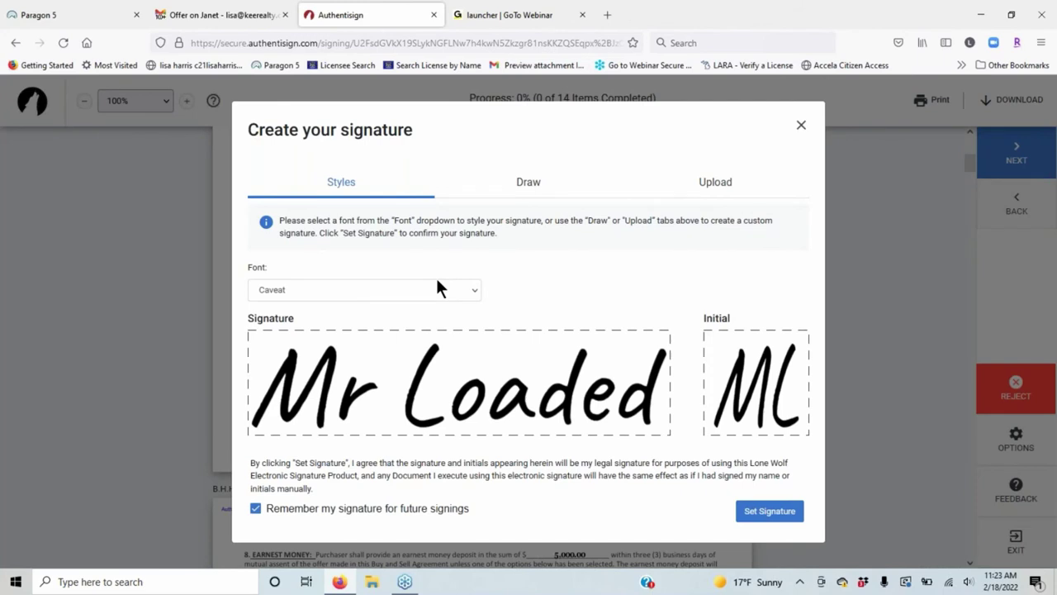
{"action": "left_click", "coordinate": [437, 287]}
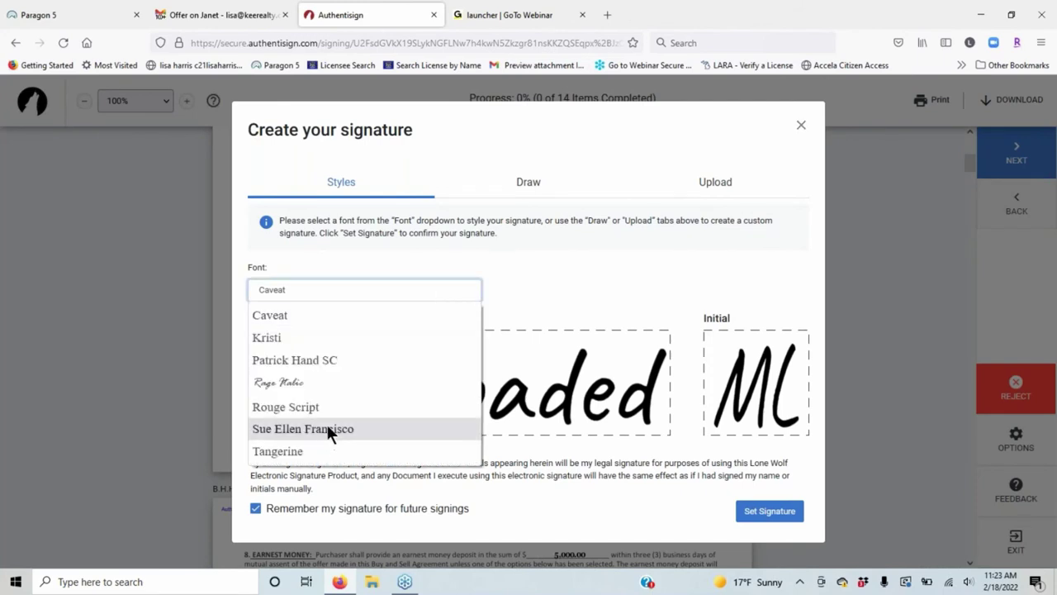
{"action": "left_click", "coordinate": [327, 423]}
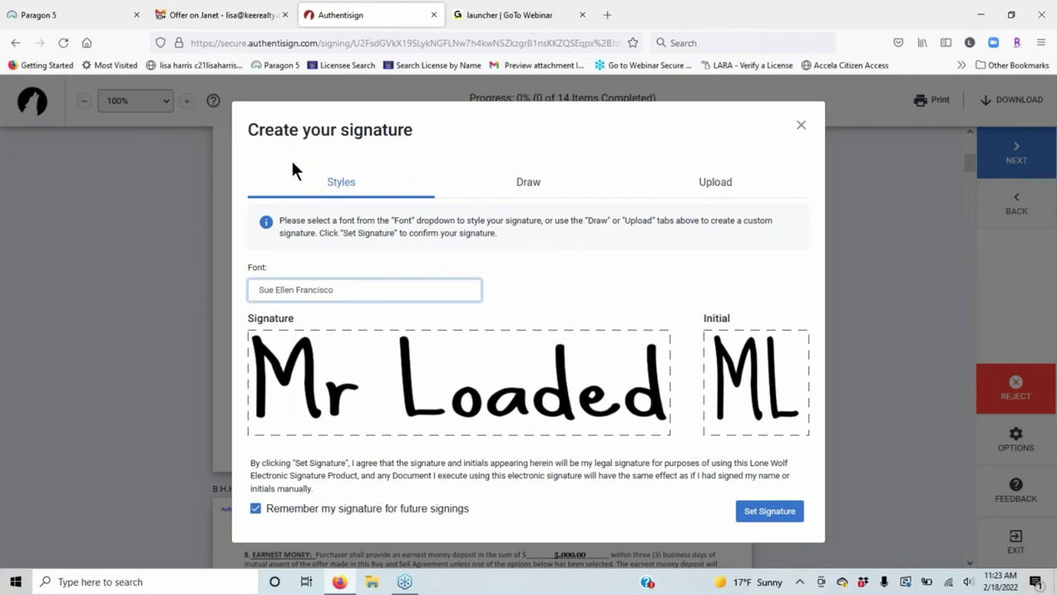
{"action": "left_click", "coordinate": [537, 176]}
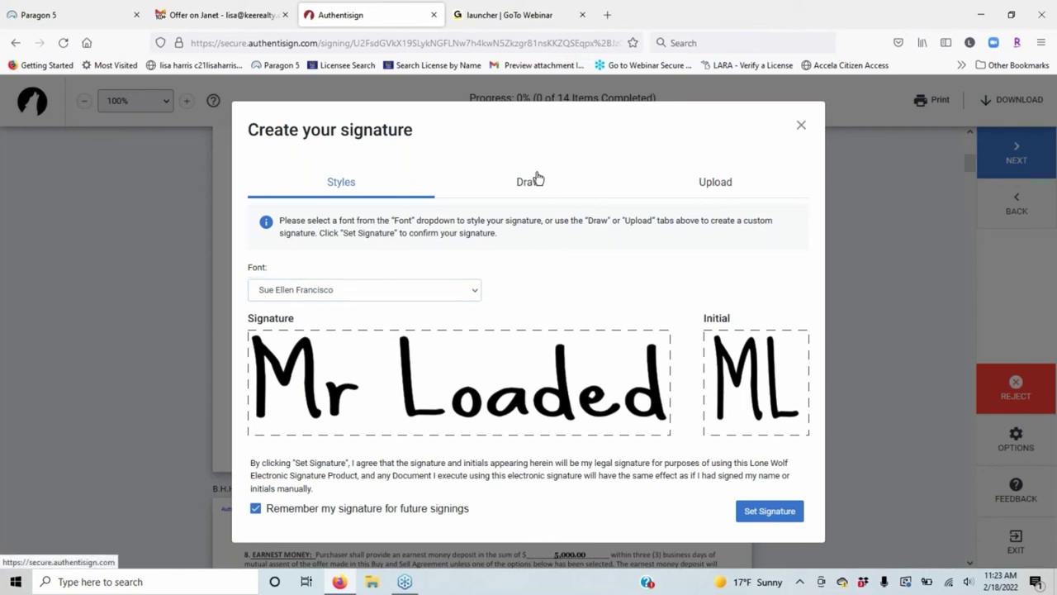
{"action": "left_click", "coordinate": [537, 177]}
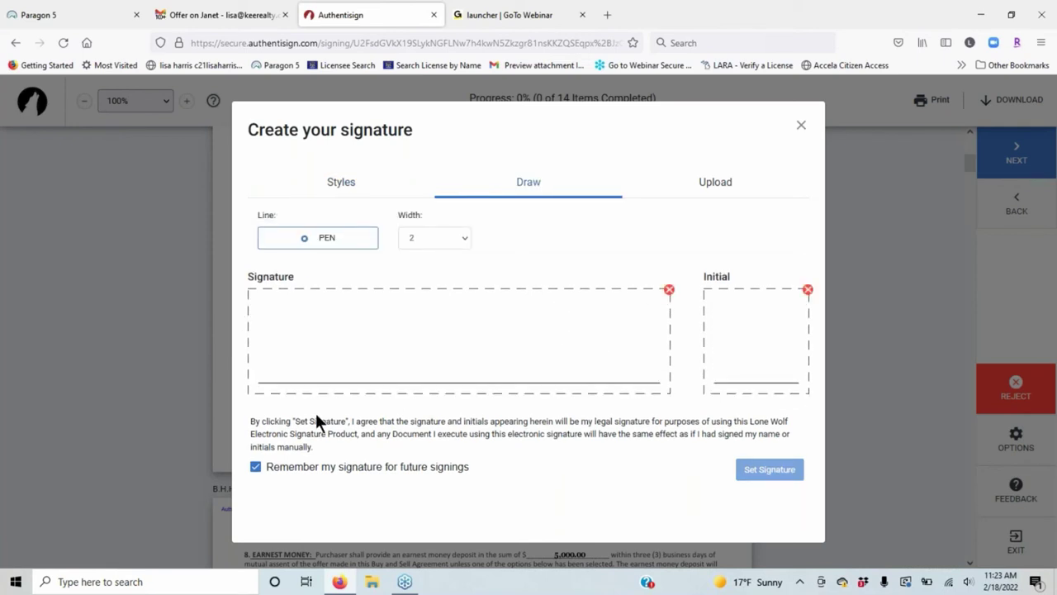
Draw a freehand signature, clear and redraw it, and draw ML initials.
{"action": "mouse_move", "coordinate": [266, 327]}
{"action": "left_mouse_down"}
{"action": "mouse_move", "coordinate": [306, 340]}
{"action": "mouse_move", "coordinate": [315, 322]}
{"action": "mouse_move", "coordinate": [323, 374]}
{"action": "mouse_move", "coordinate": [333, 347]}
{"action": "mouse_move", "coordinate": [349, 376]}
{"action": "left_mouse_up"}
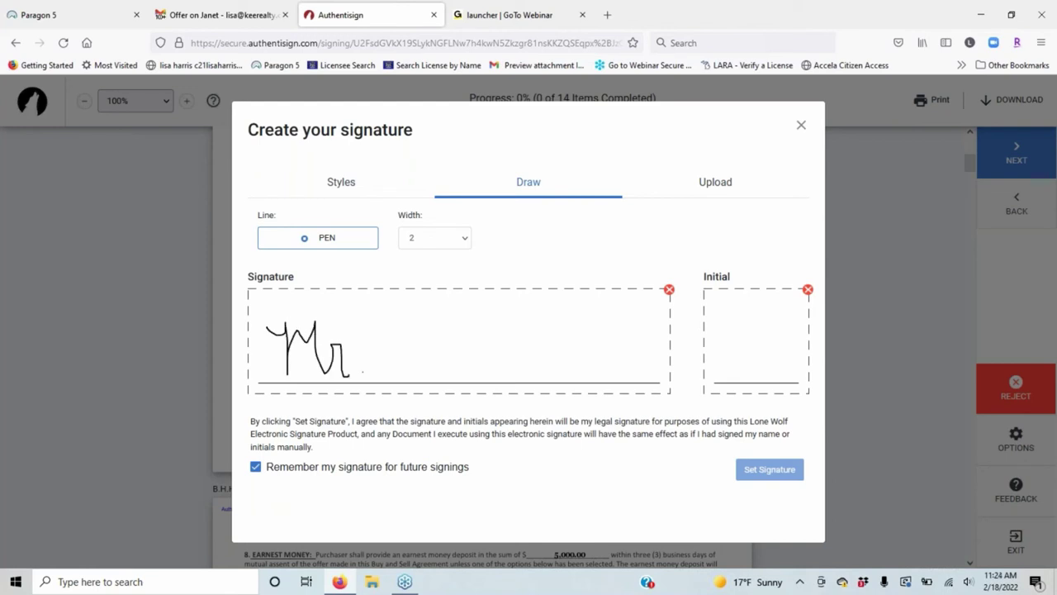
{"action": "mouse_move", "coordinate": [382, 322]}
{"action": "left_mouse_down"}
{"action": "mouse_move", "coordinate": [421, 310]}
{"action": "mouse_move", "coordinate": [393, 300]}
{"action": "mouse_move", "coordinate": [383, 362]}
{"action": "mouse_move", "coordinate": [570, 341]}
{"action": "mouse_move", "coordinate": [580, 356]}
{"action": "left_mouse_up"}
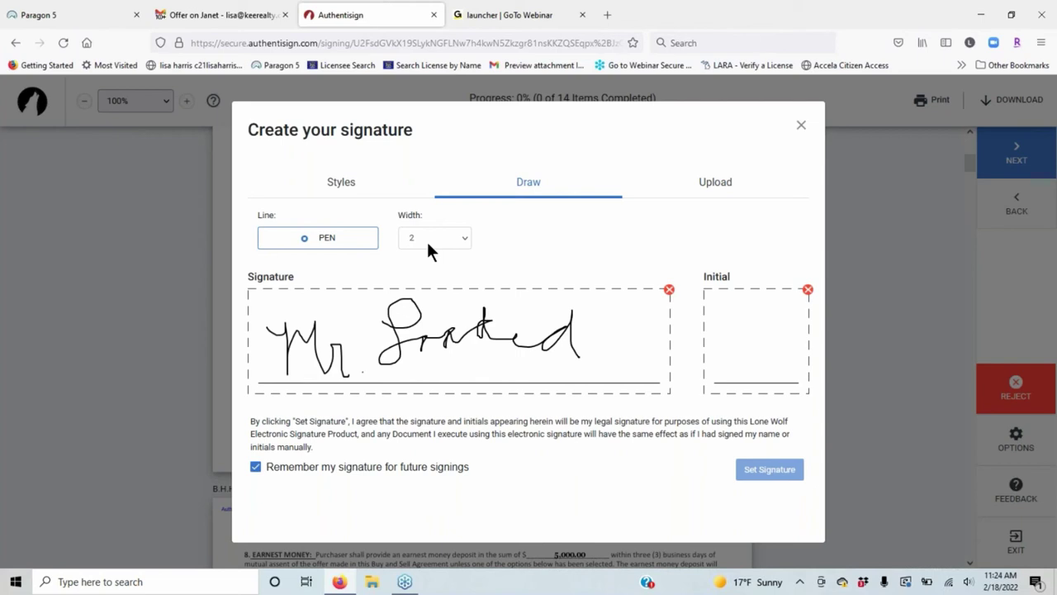
{"action": "left_click", "coordinate": [669, 289]}
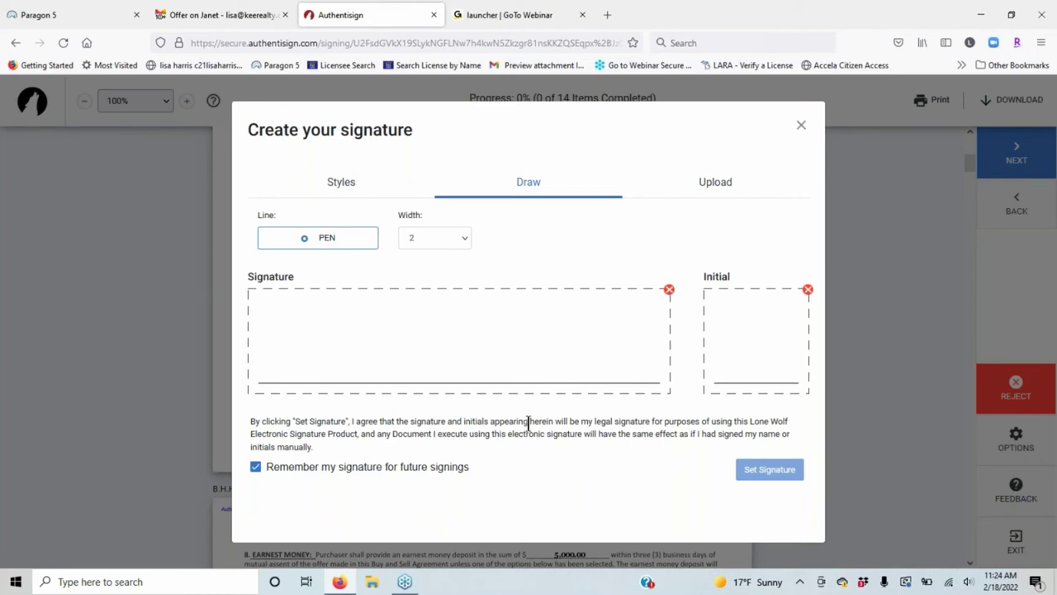
{"action": "mouse_move", "coordinate": [275, 324]}
{"action": "left_mouse_down"}
{"action": "mouse_move", "coordinate": [299, 314]}
{"action": "mouse_move", "coordinate": [294, 358]}
{"action": "mouse_move", "coordinate": [305, 324]}
{"action": "mouse_move", "coordinate": [315, 337]}
{"action": "mouse_move", "coordinate": [334, 315]}
{"action": "mouse_move", "coordinate": [395, 370]}
{"action": "left_mouse_up"}
{"action": "mouse_move", "coordinate": [411, 330]}
{"action": "left_mouse_down"}
{"action": "mouse_move", "coordinate": [453, 310]}
{"action": "mouse_move", "coordinate": [522, 355]}
{"action": "mouse_move", "coordinate": [583, 355]}
{"action": "mouse_move", "coordinate": [594, 373]}
{"action": "left_mouse_up"}
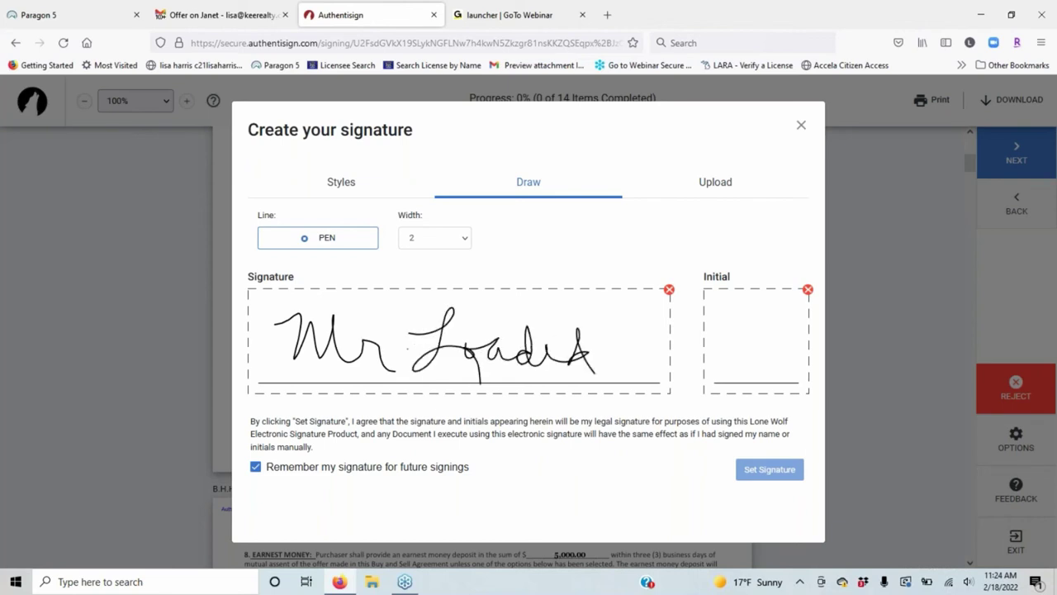
{"action": "mouse_move", "coordinate": [714, 317]}
{"action": "left_mouse_down"}
{"action": "mouse_move", "coordinate": [728, 335]}
{"action": "mouse_move", "coordinate": [805, 351]}
{"action": "left_mouse_up"}
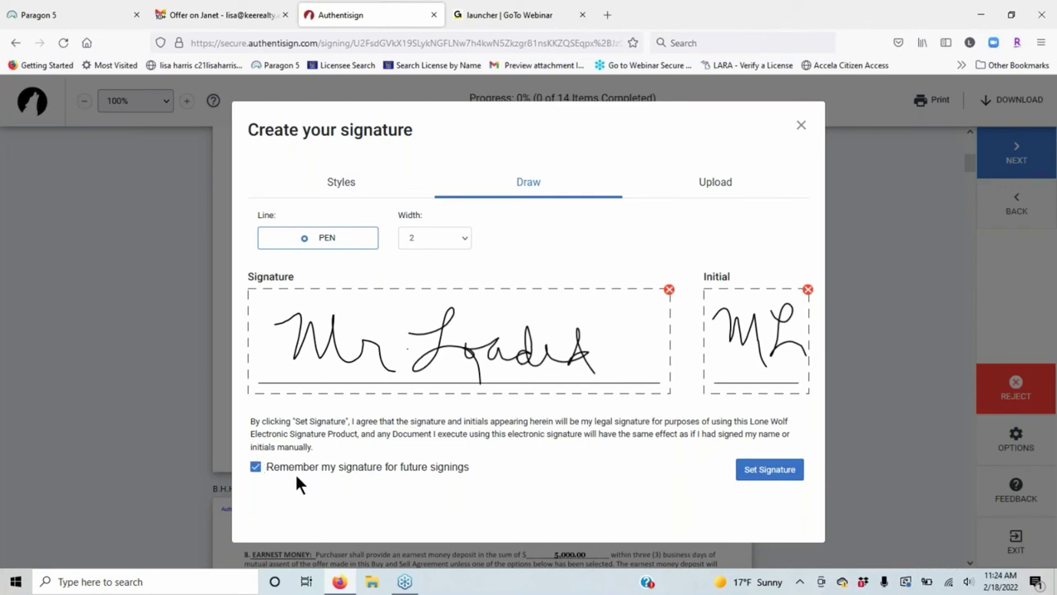
Set the pen width to 6, add a thicker stroke, then clear the signature.
{"action": "left_click", "coordinate": [454, 237]}
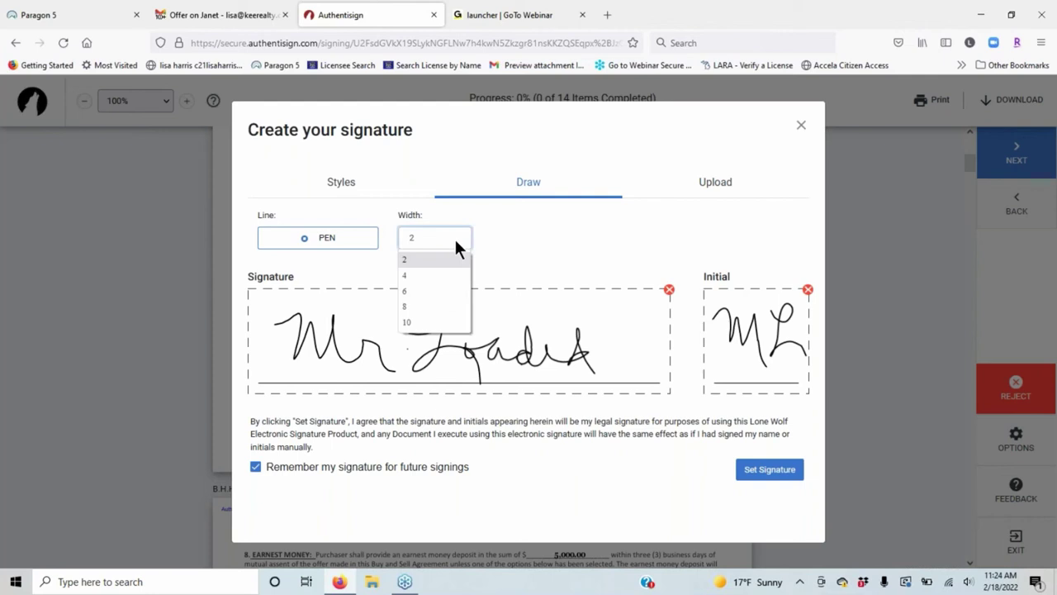
{"action": "left_click", "coordinate": [412, 286]}
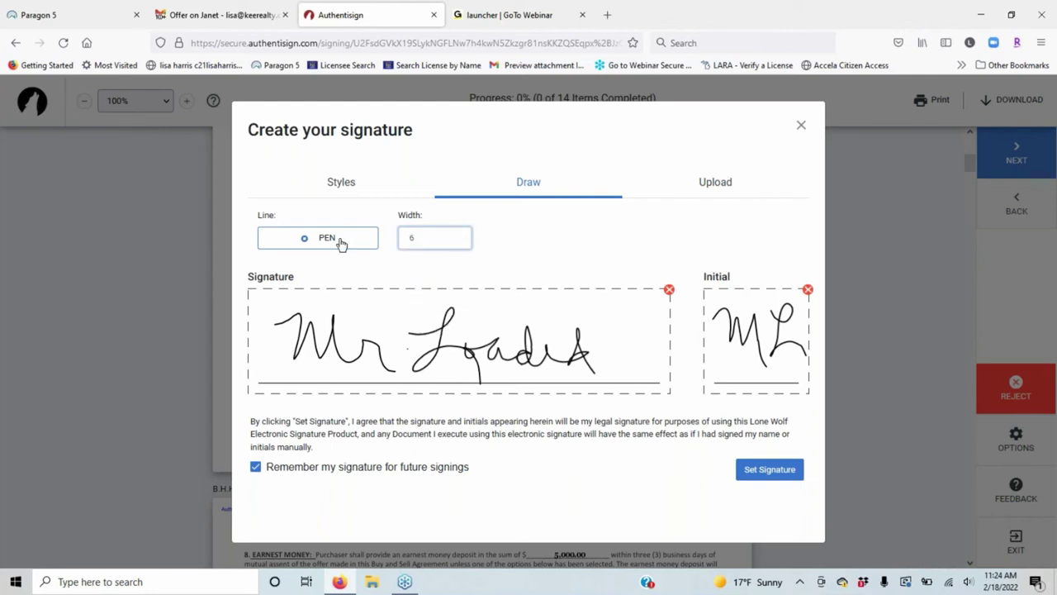
{"action": "left_click", "coordinate": [439, 240]}
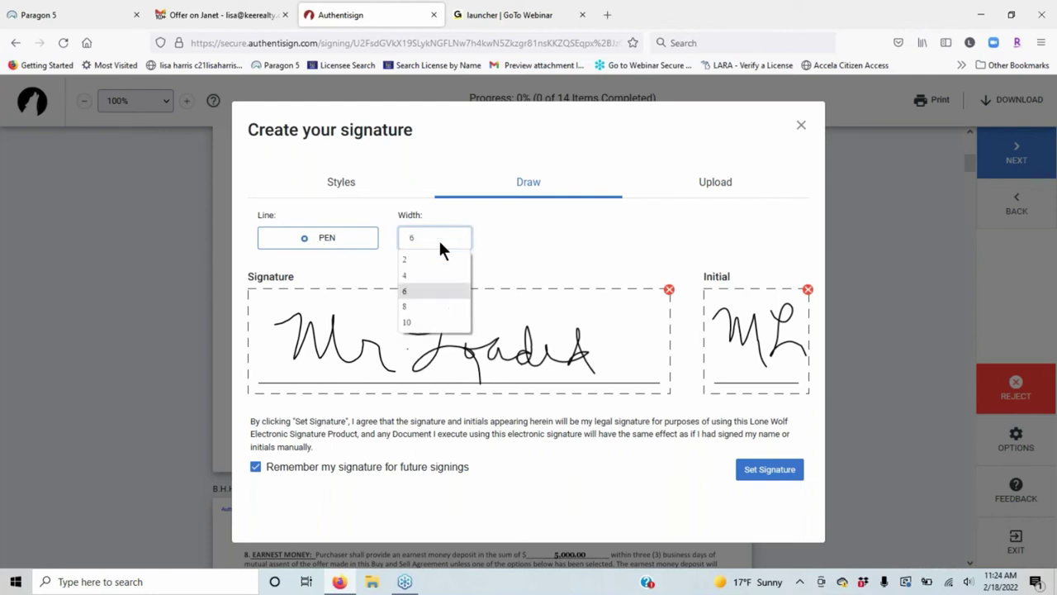
{"action": "left_click", "coordinate": [396, 290]}
{"action": "left_click", "coordinate": [358, 304]}
{"action": "mouse_move", "coordinate": [357, 304]}
{"action": "left_mouse_down"}
{"action": "mouse_move", "coordinate": [398, 289]}
{"action": "mouse_move", "coordinate": [410, 320]}
{"action": "mouse_move", "coordinate": [431, 321]}
{"action": "mouse_move", "coordinate": [489, 291]}
{"action": "mouse_move", "coordinate": [483, 330]}
{"action": "mouse_move", "coordinate": [520, 309]}
{"action": "mouse_move", "coordinate": [591, 314]}
{"action": "left_mouse_up"}
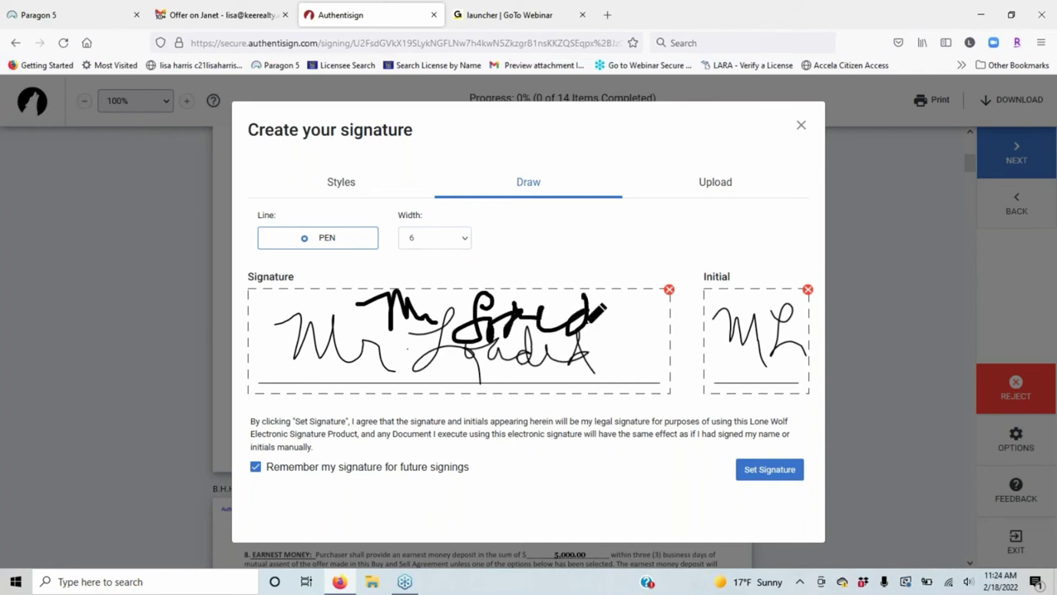
{"action": "left_click", "coordinate": [667, 291]}
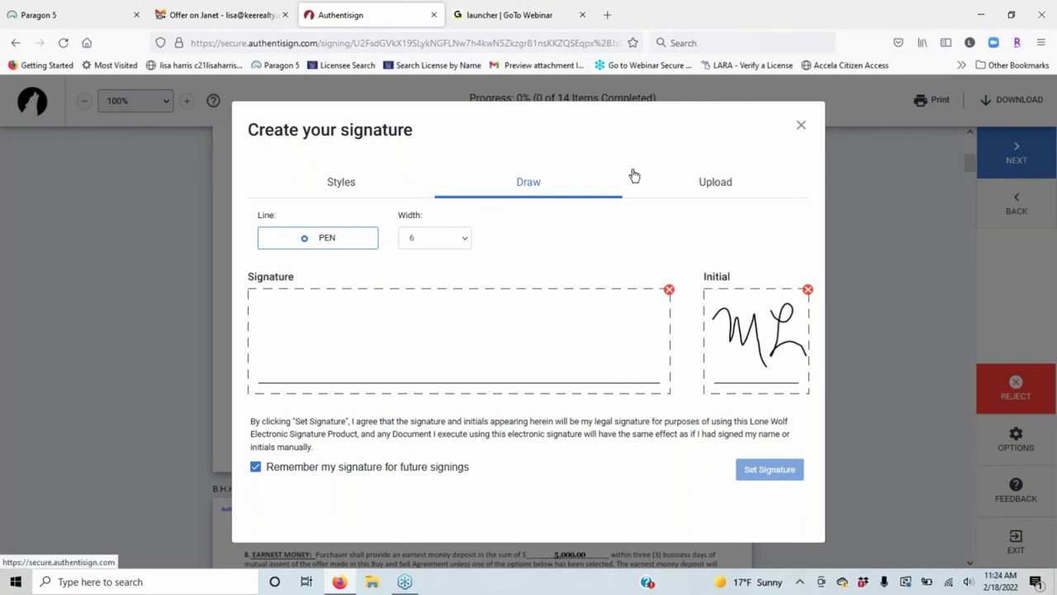
Set a Tangerine-font signature and initials, unchecking 'Remember my signature', initialling section 5.
{"action": "left_click", "coordinate": [350, 190]}
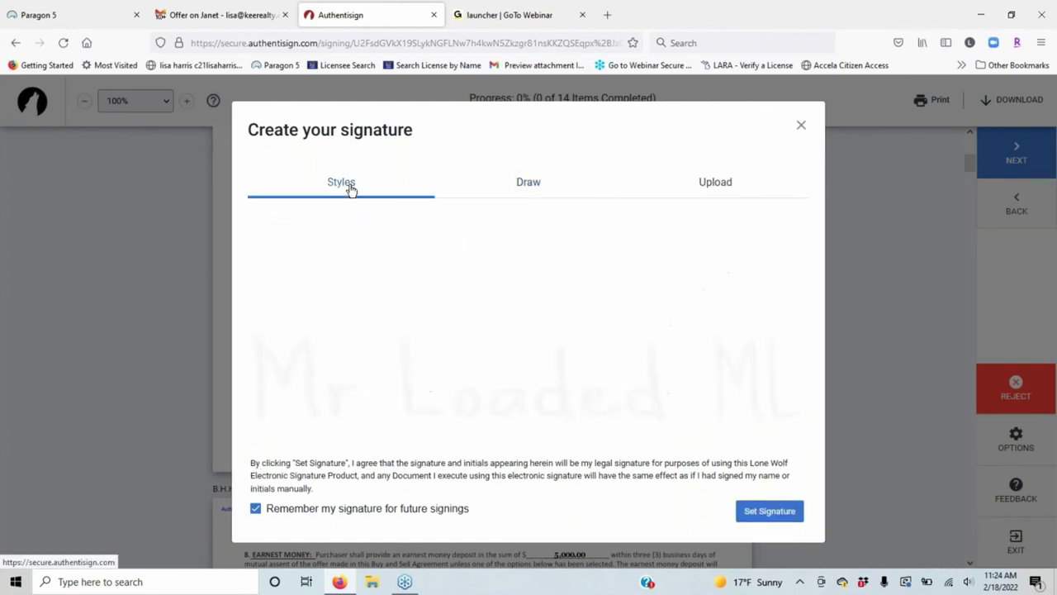
{"action": "left_click", "coordinate": [714, 186]}
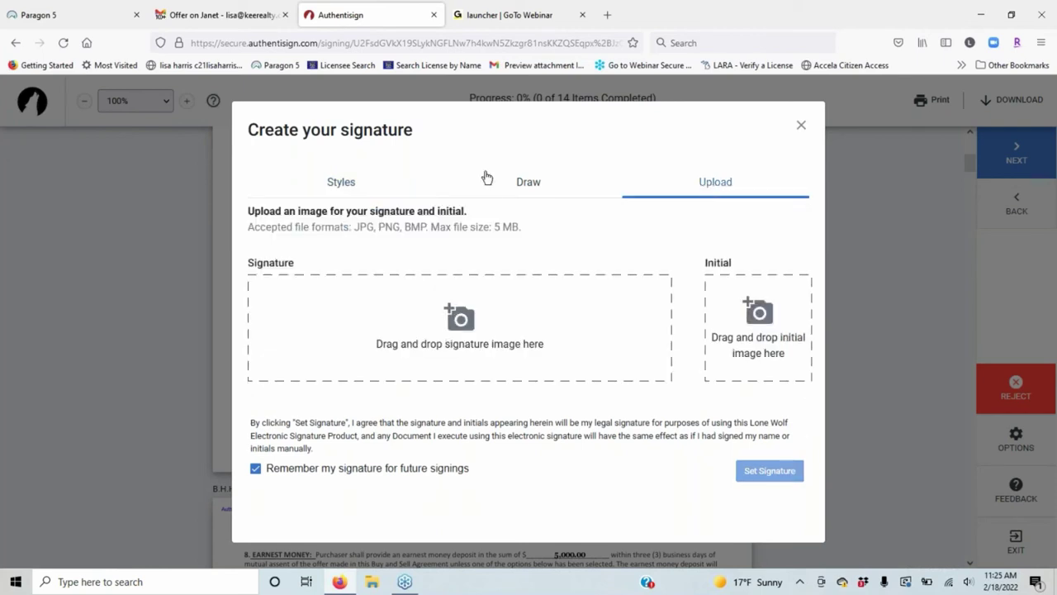
{"action": "left_click", "coordinate": [344, 185]}
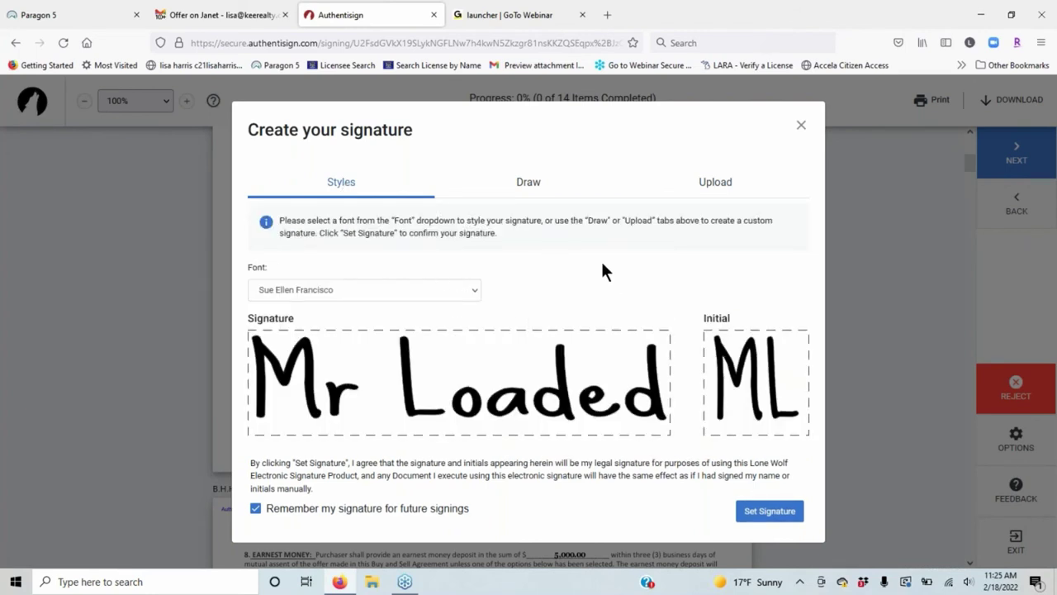
{"action": "left_click", "coordinate": [450, 290]}
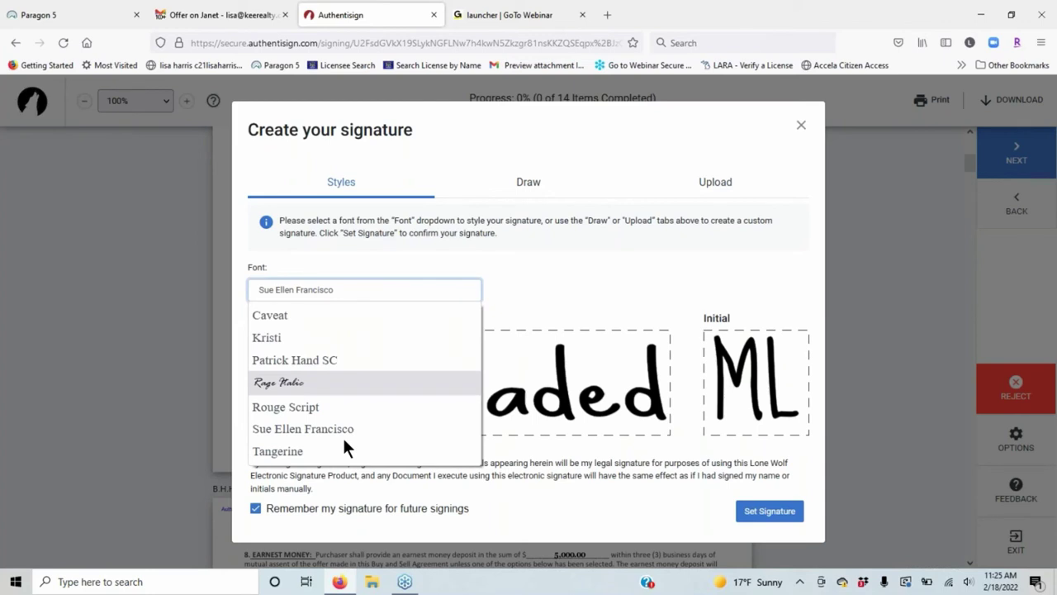
{"action": "left_click", "coordinate": [289, 451]}
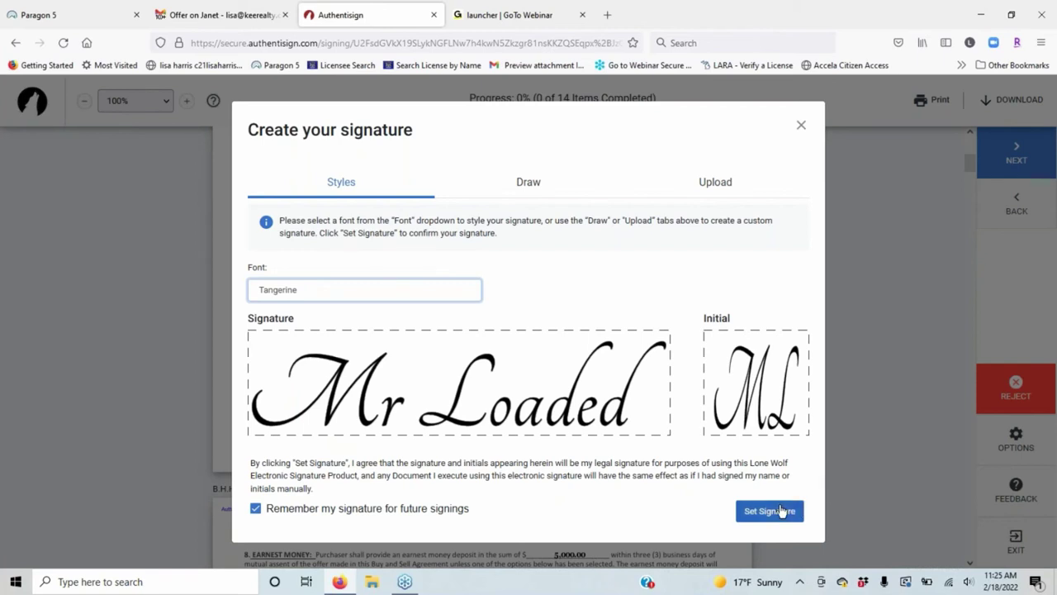
{"action": "left_click", "coordinate": [256, 509]}
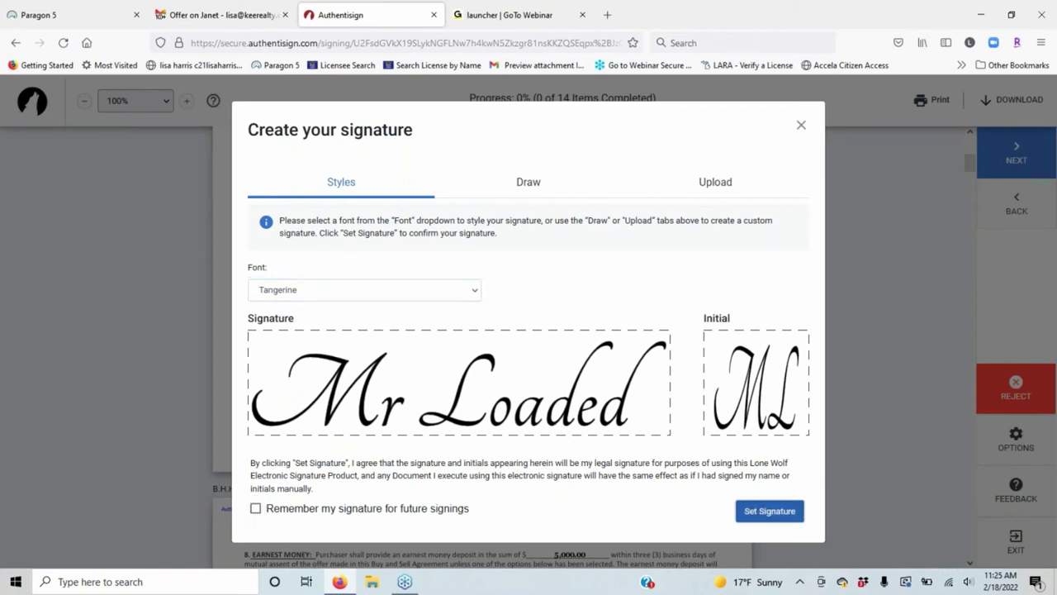
{"action": "left_click", "coordinate": [769, 510]}
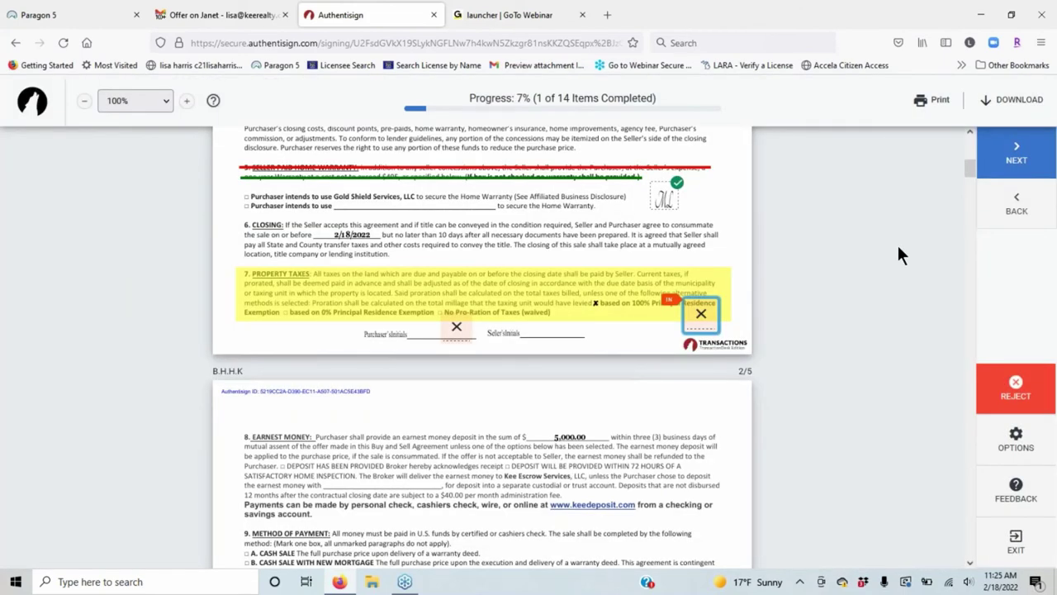
Initial the section 7, page 4 and page 5 fields, complete signing, and close the tab.
{"action": "left_click", "coordinate": [696, 326]}
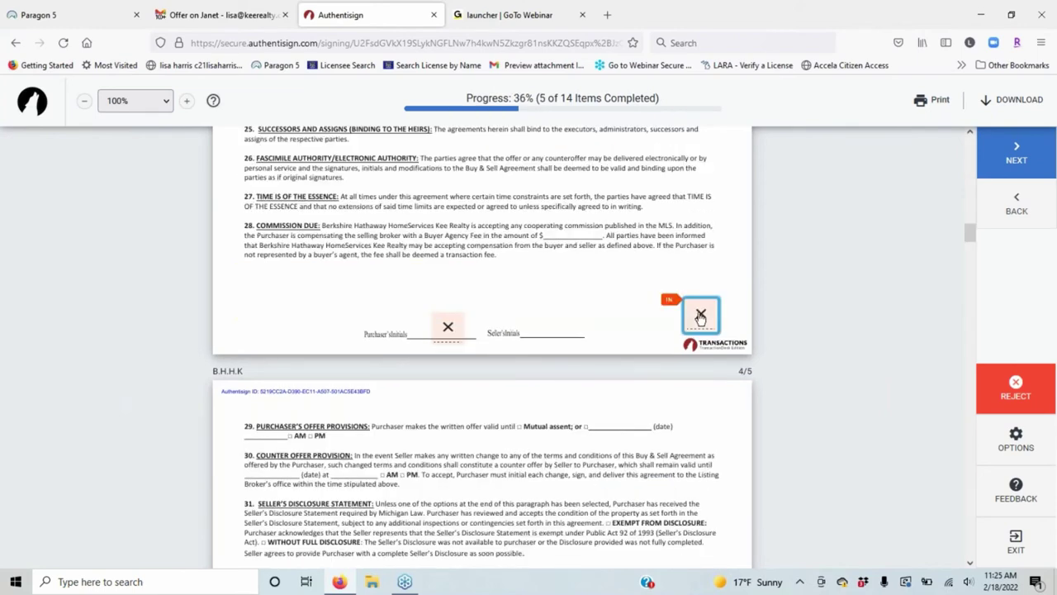
{"action": "left_click", "coordinate": [701, 317]}
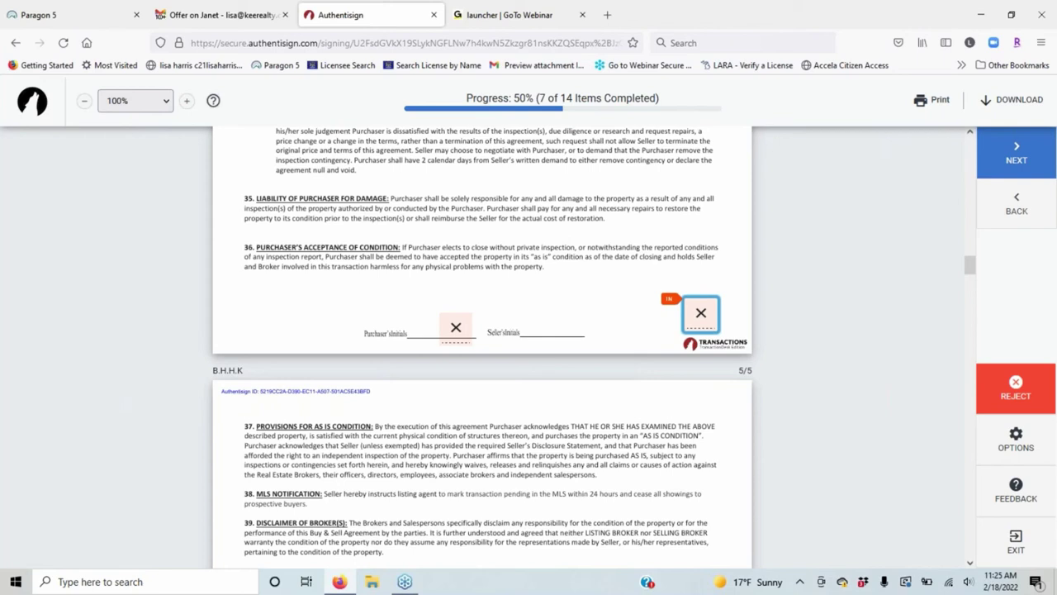
{"action": "left_click", "coordinate": [700, 312]}
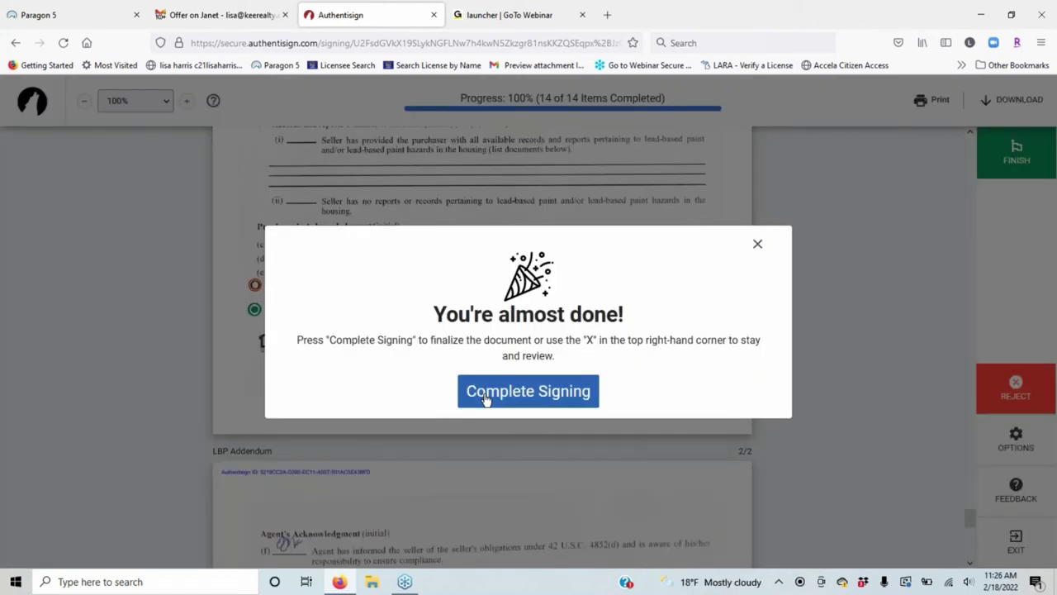
{"action": "left_click", "coordinate": [487, 399]}
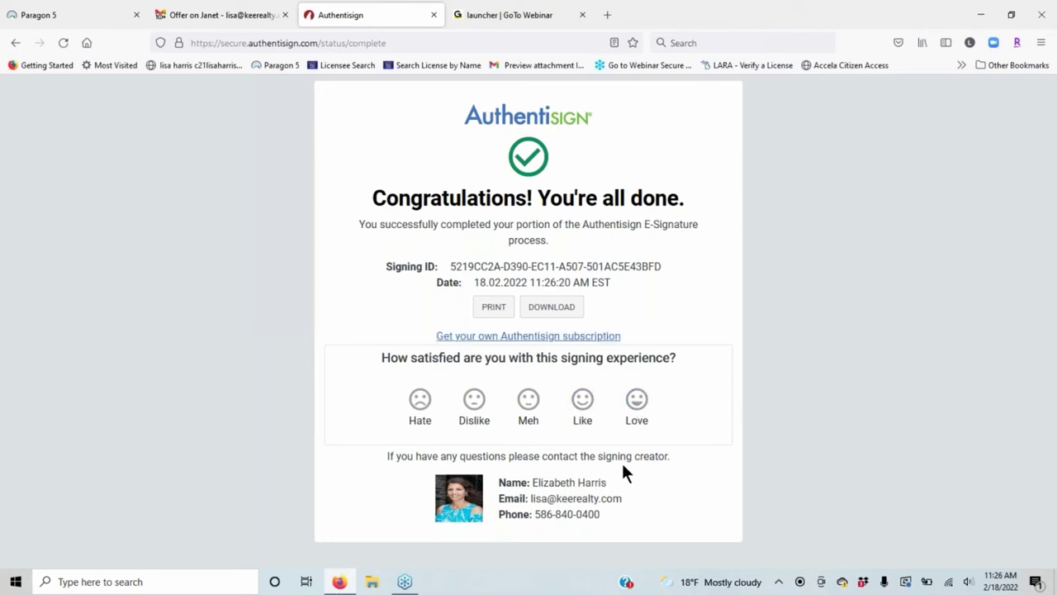
{"action": "left_click", "coordinate": [434, 16]}
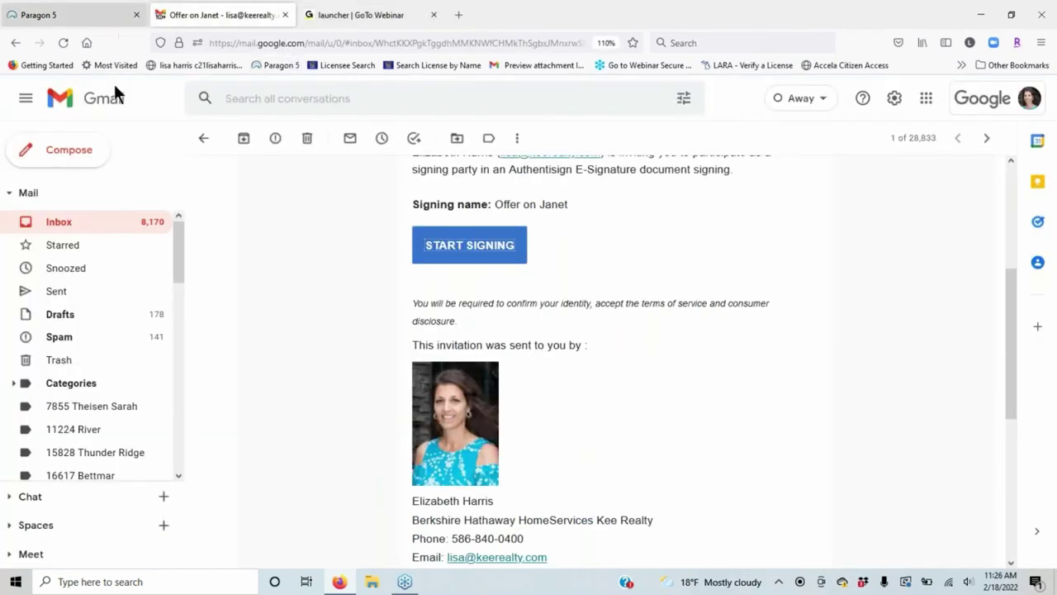
Refresh the inbox until the 11:27 AM 'Offer on Janet' invitation arrives, then open it.
{"action": "left_click", "coordinate": [80, 224]}
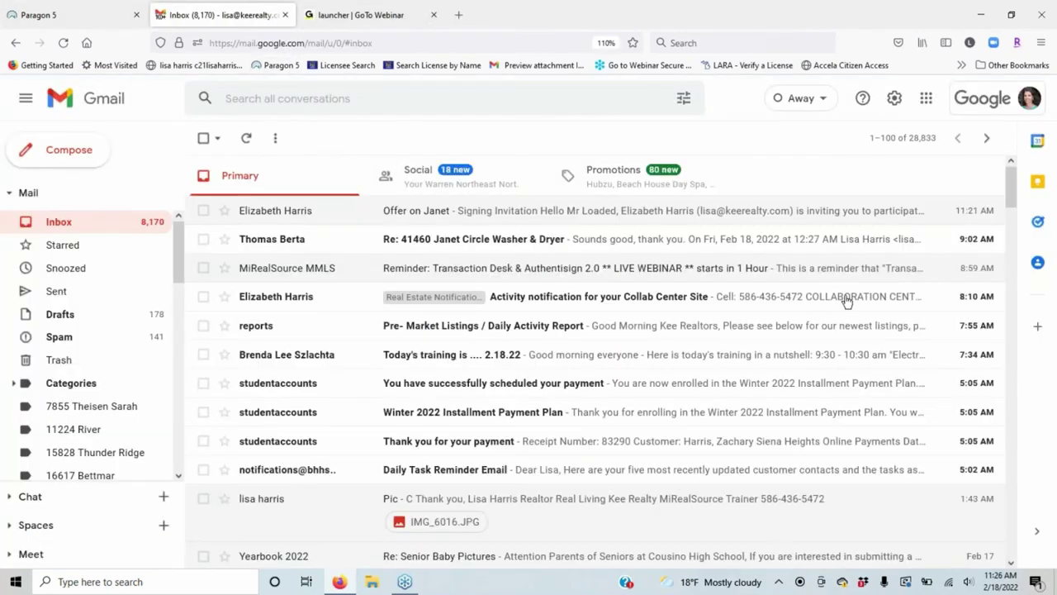
{"action": "left_click", "coordinate": [251, 142]}
{"action": "left_click", "coordinate": [247, 139]}
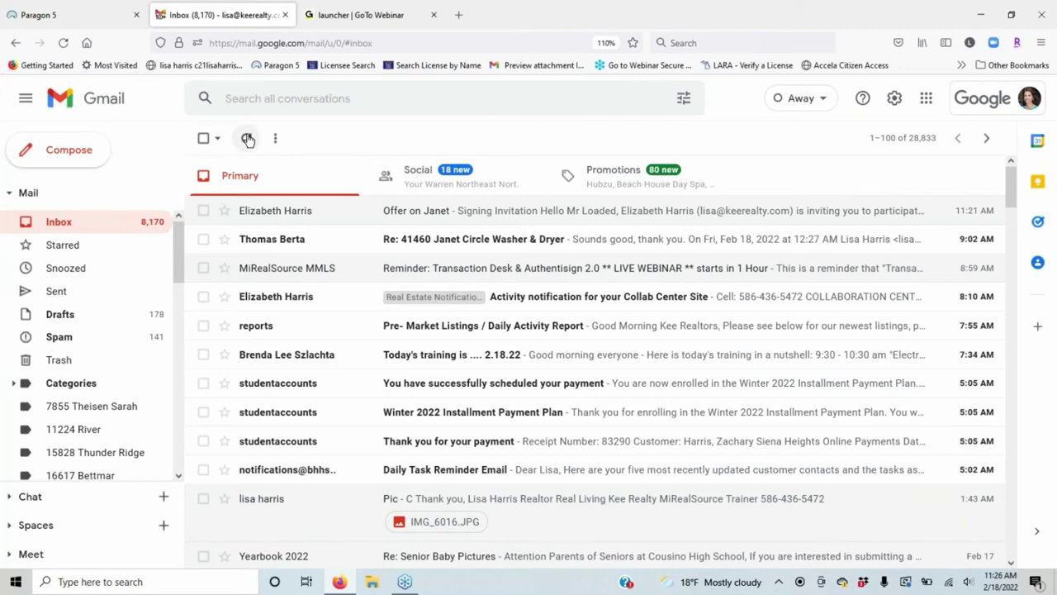
{"action": "left_click", "coordinate": [247, 139]}
{"action": "left_click", "coordinate": [247, 139]}
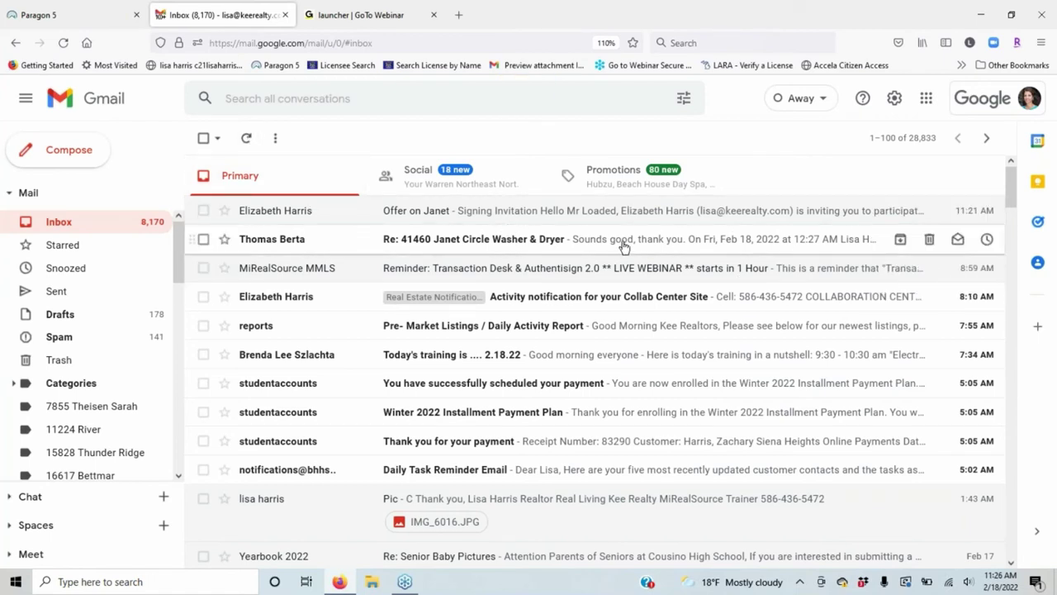
{"action": "left_click", "coordinate": [248, 138]}
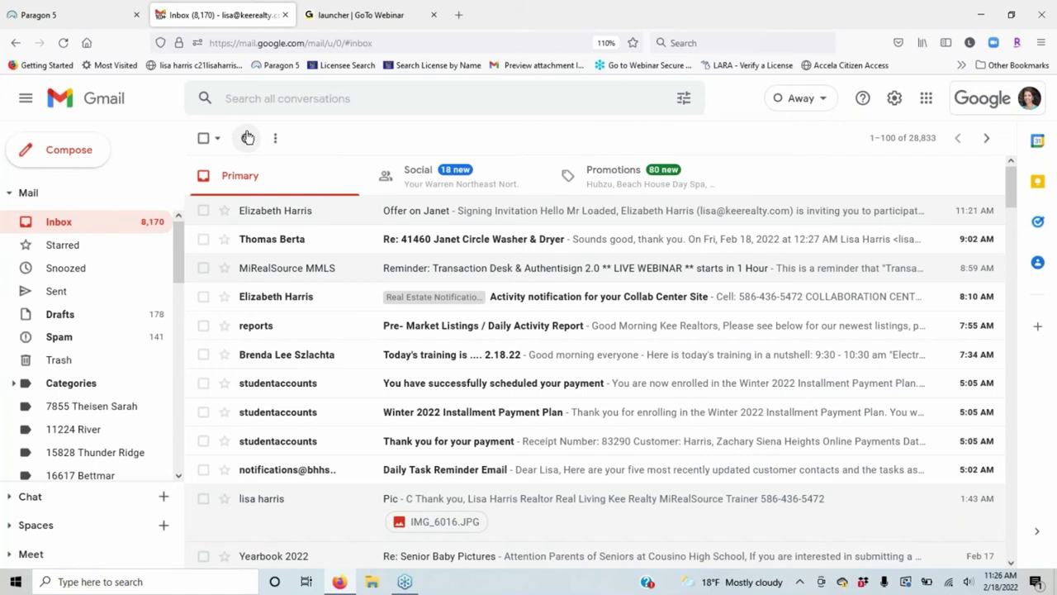
{"action": "left_click", "coordinate": [252, 137]}
{"action": "left_click", "coordinate": [250, 137]}
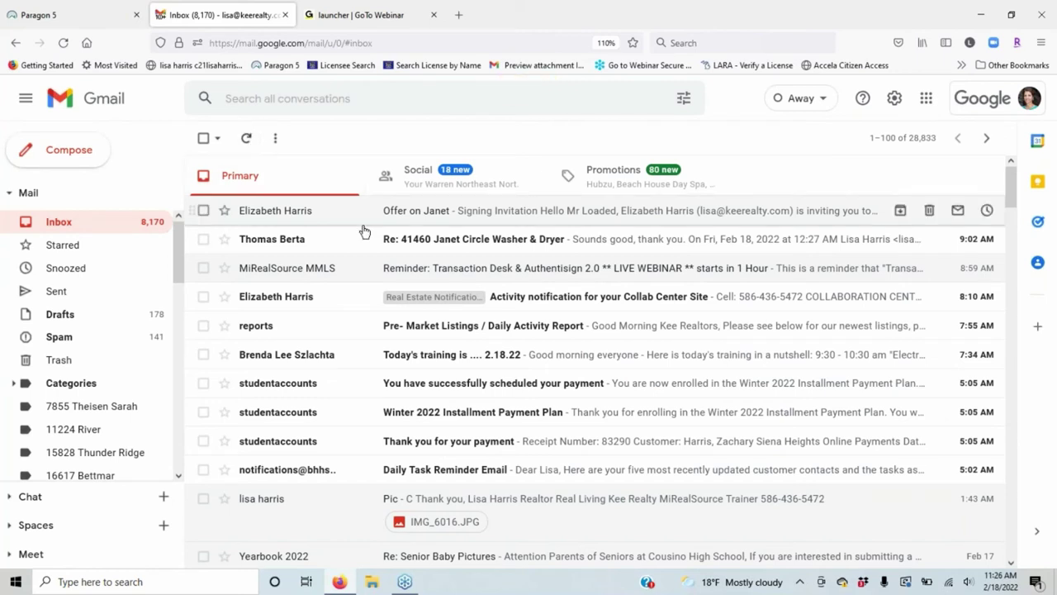
{"action": "left_click", "coordinate": [246, 138]}
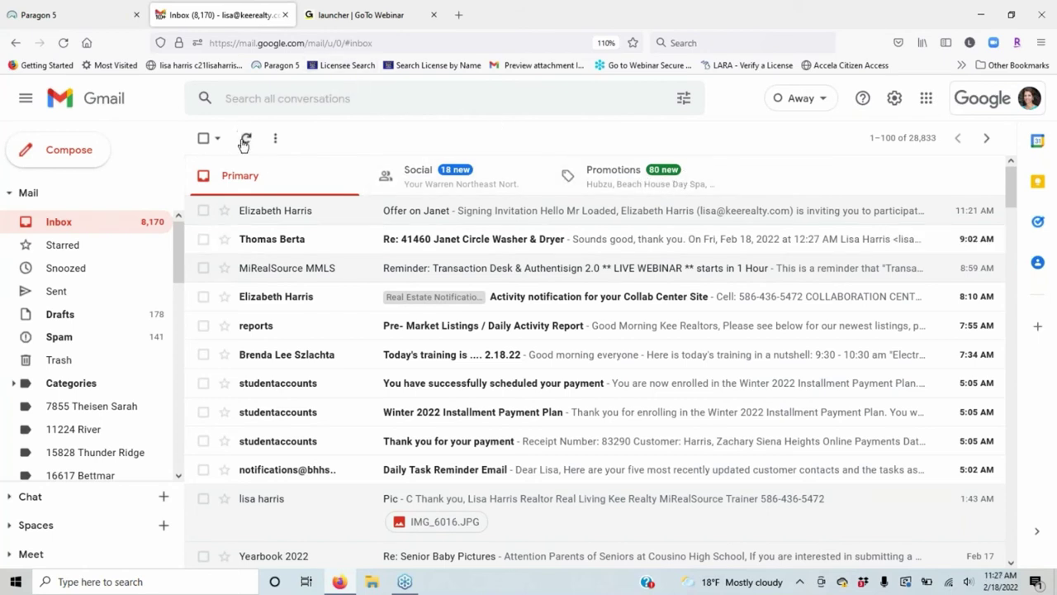
{"action": "left_click", "coordinate": [245, 141]}
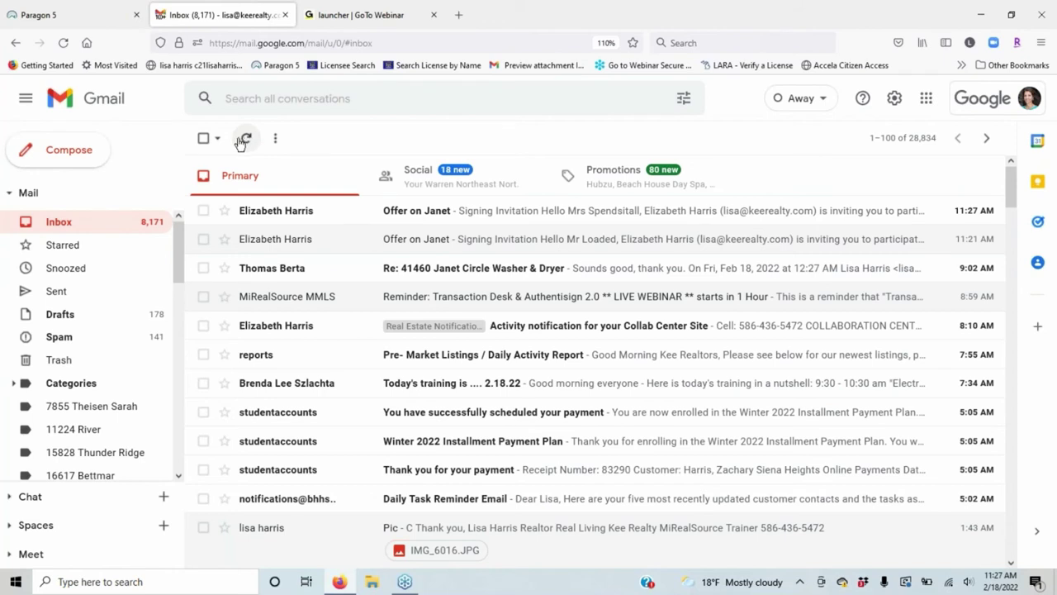
{"action": "left_click", "coordinate": [240, 143]}
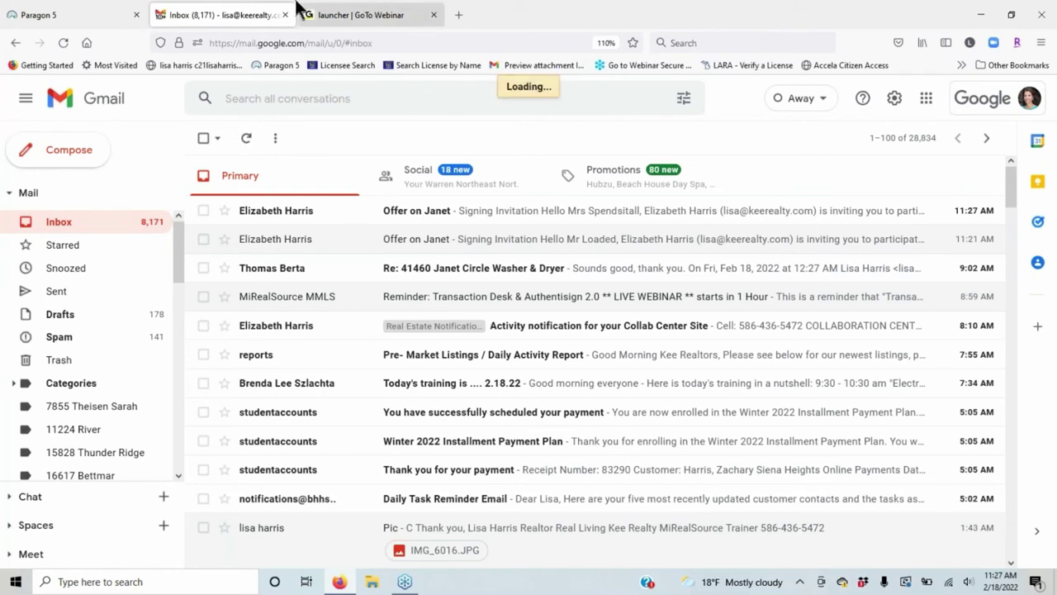
{"action": "left_click", "coordinate": [246, 141]}
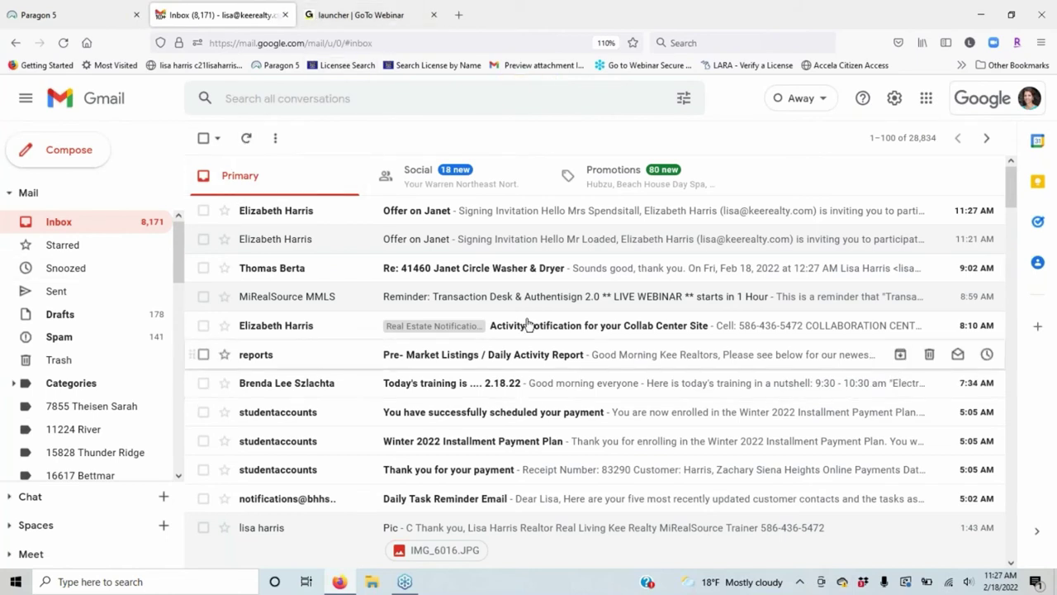
{"action": "left_click", "coordinate": [553, 215]}
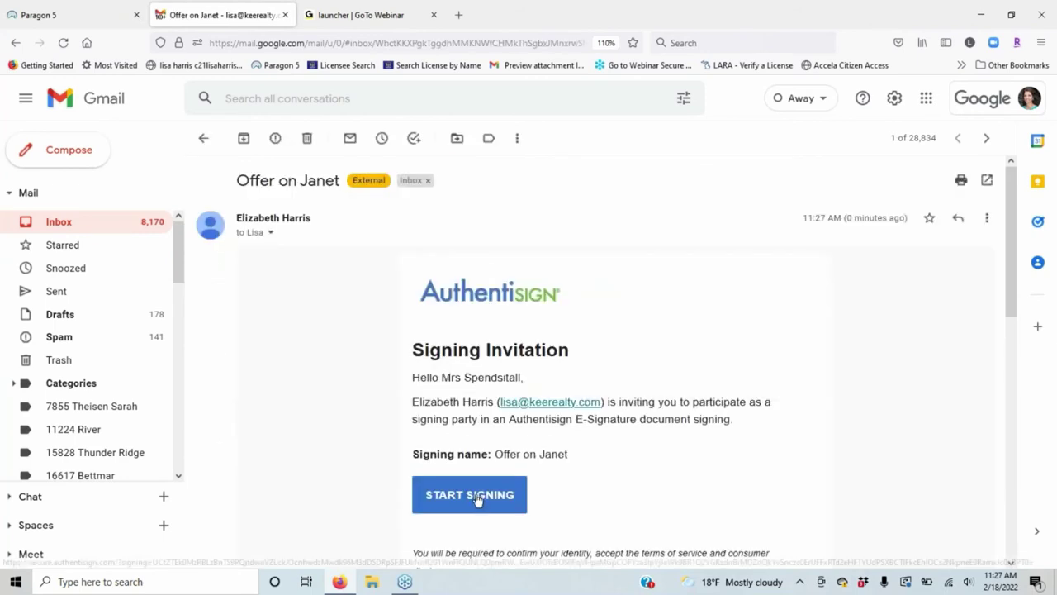
Start signing the second signer's Offer on Janet document and accept the participant terms.
{"action": "left_click", "coordinate": [472, 496]}
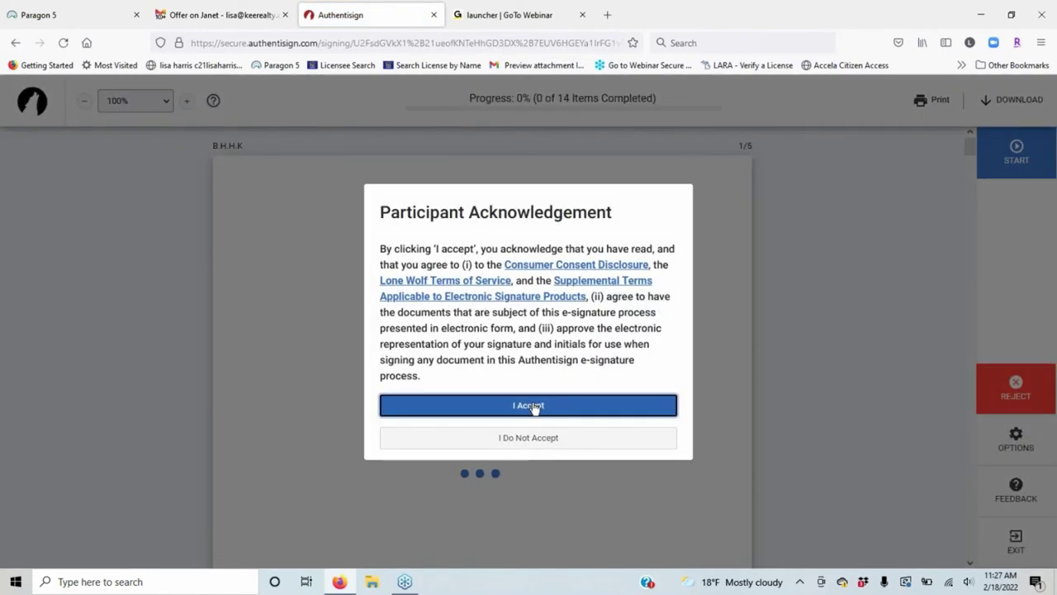
{"action": "left_click", "coordinate": [533, 405]}
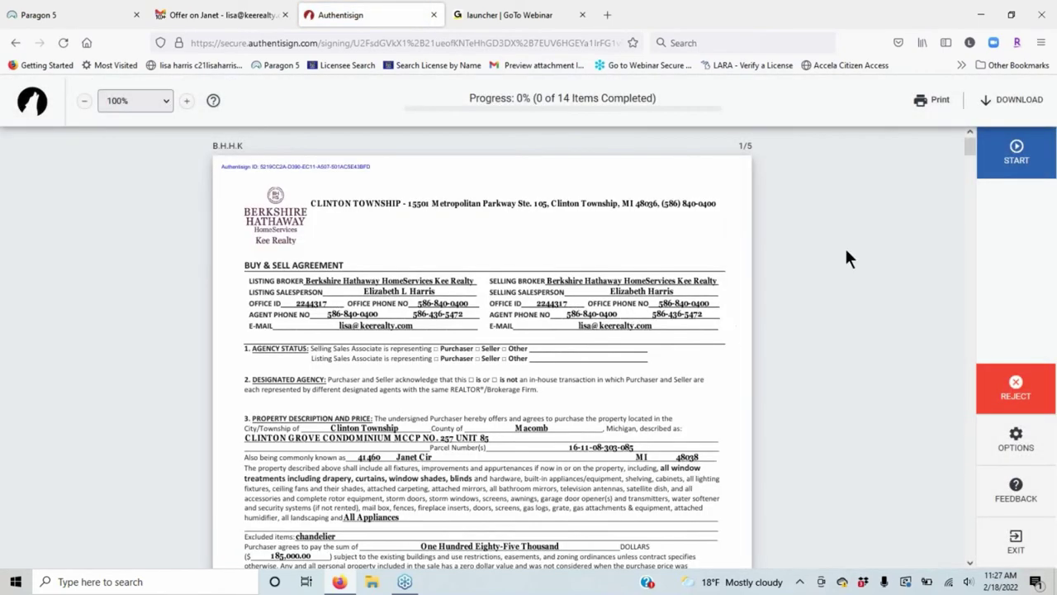
{"action": "scroll", "coordinate": [846, 250], "scroll_direction": "down", "scroll_amount": 1}
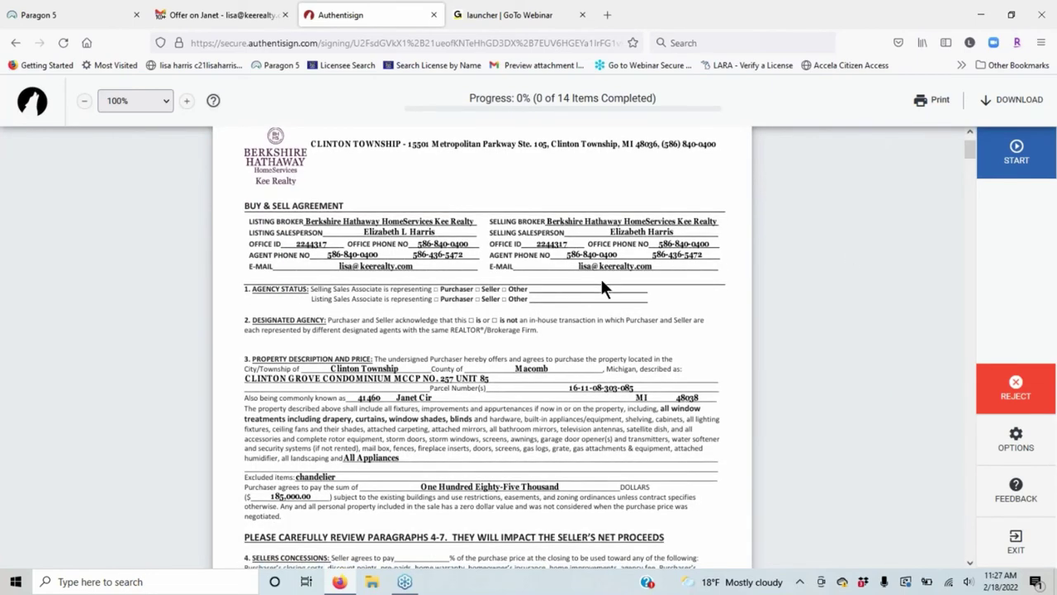
{"action": "scroll", "coordinate": [602, 284], "scroll_direction": "down", "scroll_amount": 1}
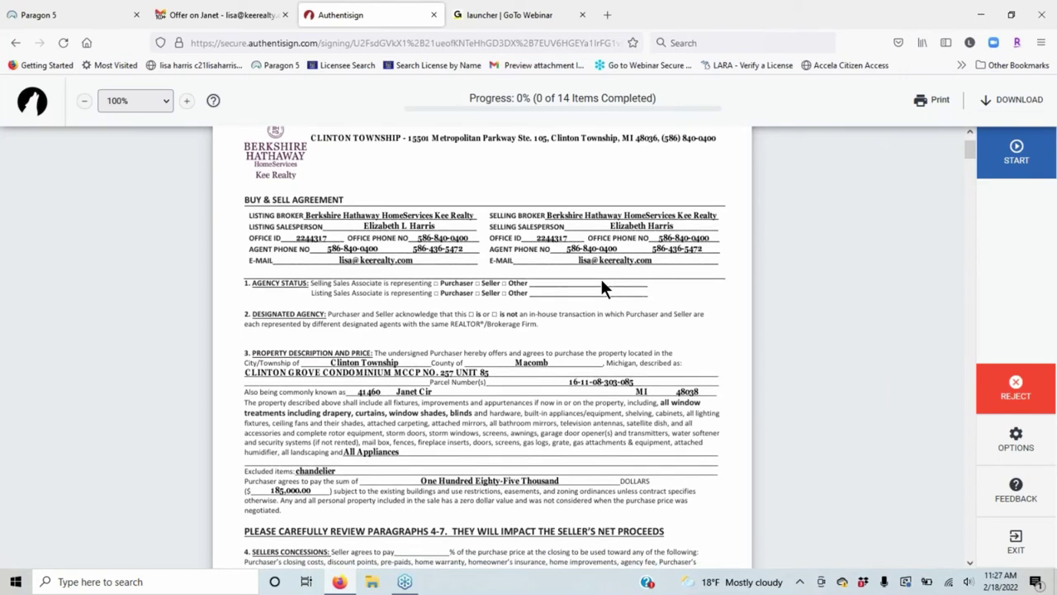
{"action": "scroll", "coordinate": [600, 278], "scroll_direction": "down", "scroll_amount": 5}
Set a Kristi-font signature and initials, not remembered, initialling the section 5 field.
{"action": "left_click", "coordinate": [592, 335]}
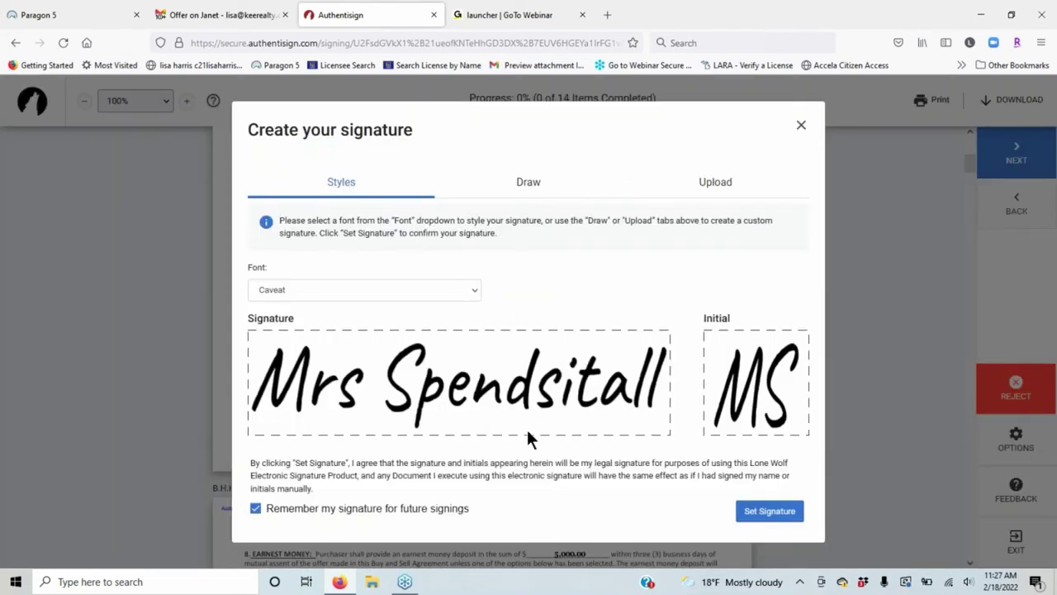
{"action": "left_click", "coordinate": [460, 294]}
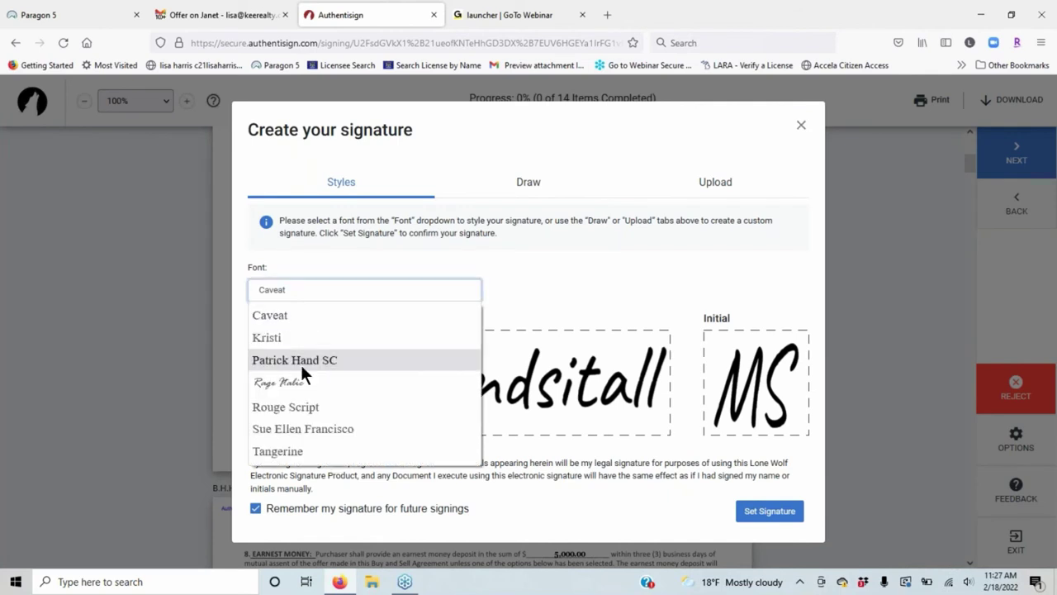
{"action": "left_click", "coordinate": [293, 339]}
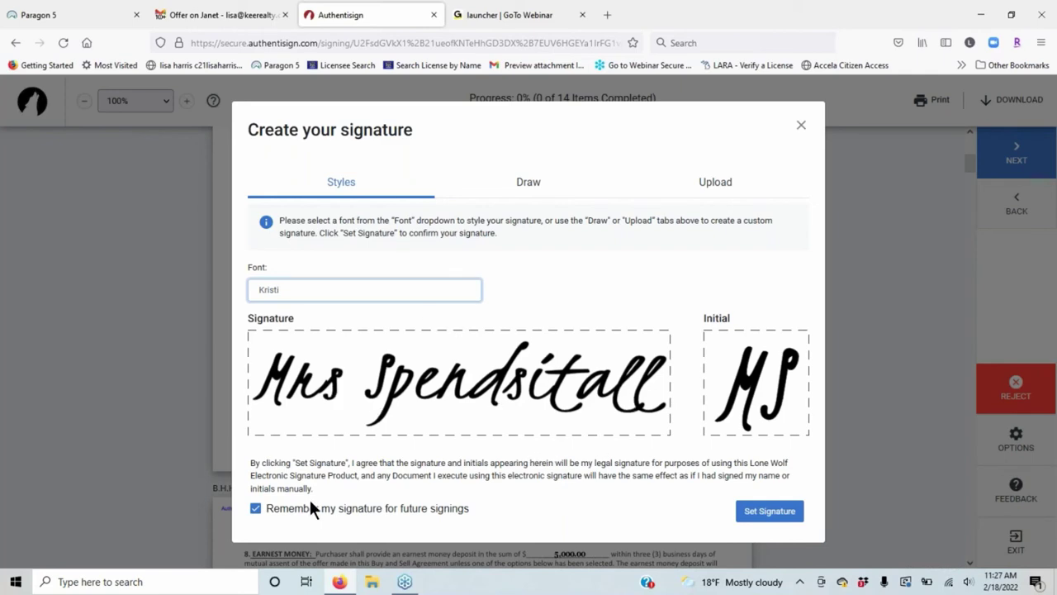
{"action": "left_click", "coordinate": [255, 509]}
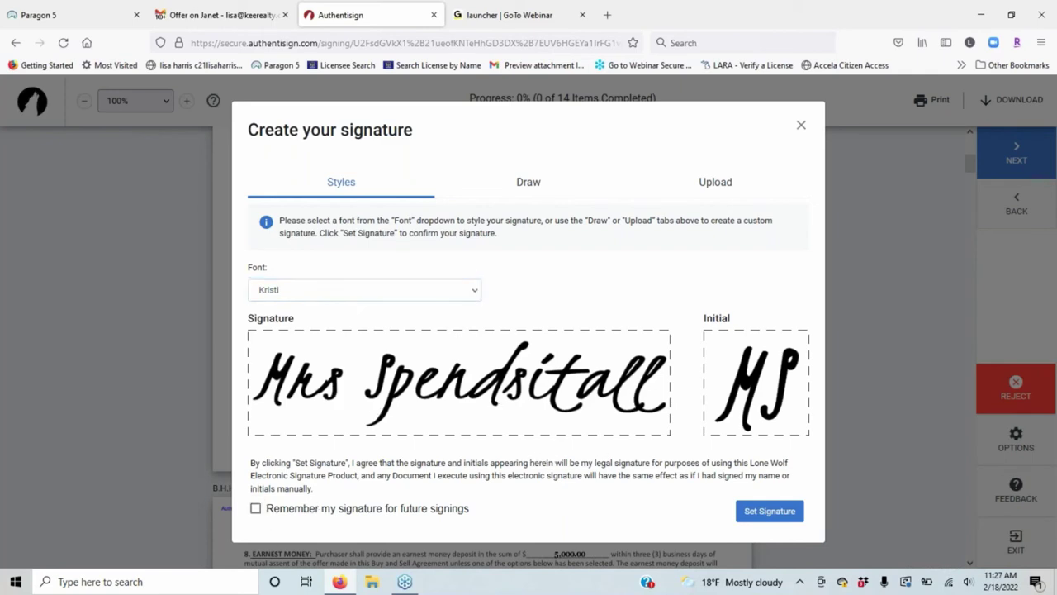
{"action": "left_click", "coordinate": [789, 512]}
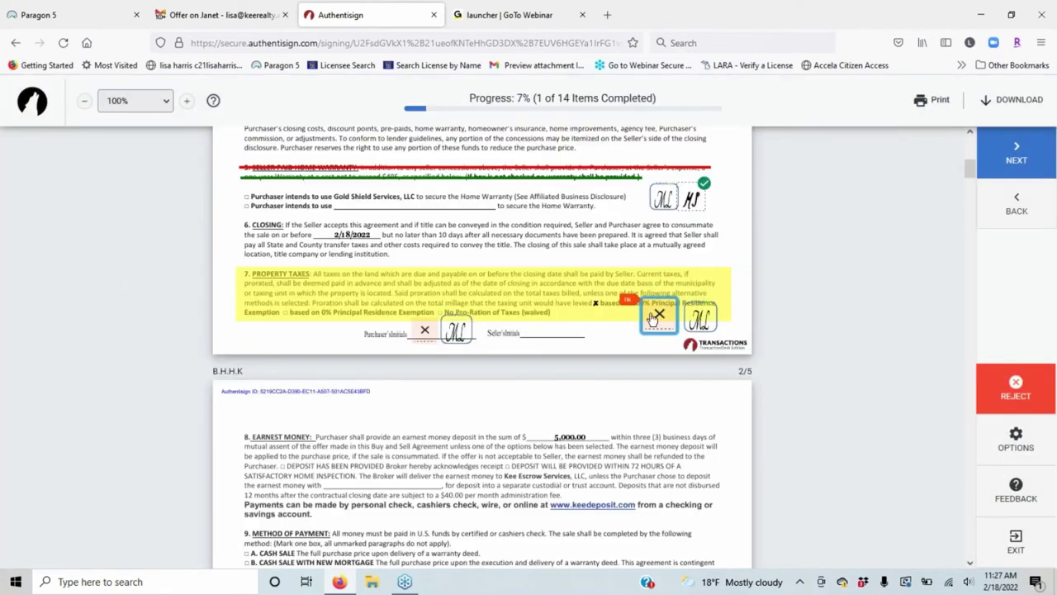
Initial the remaining boxes in sections 7 and 13 and page 4, complete signing, and close the tab.
{"action": "left_click", "coordinate": [656, 315]}
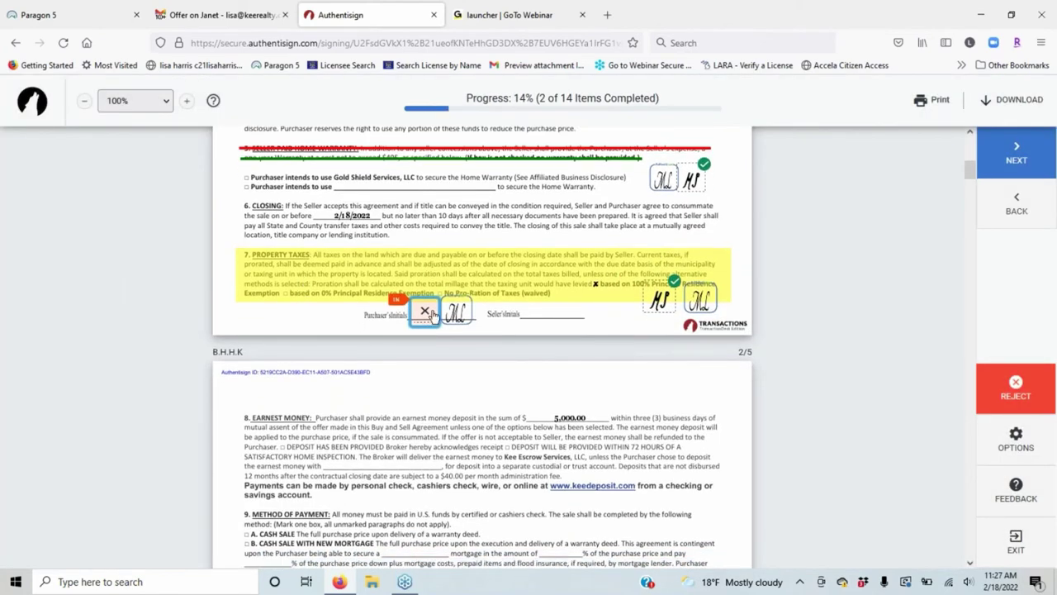
{"action": "left_click", "coordinate": [431, 313]}
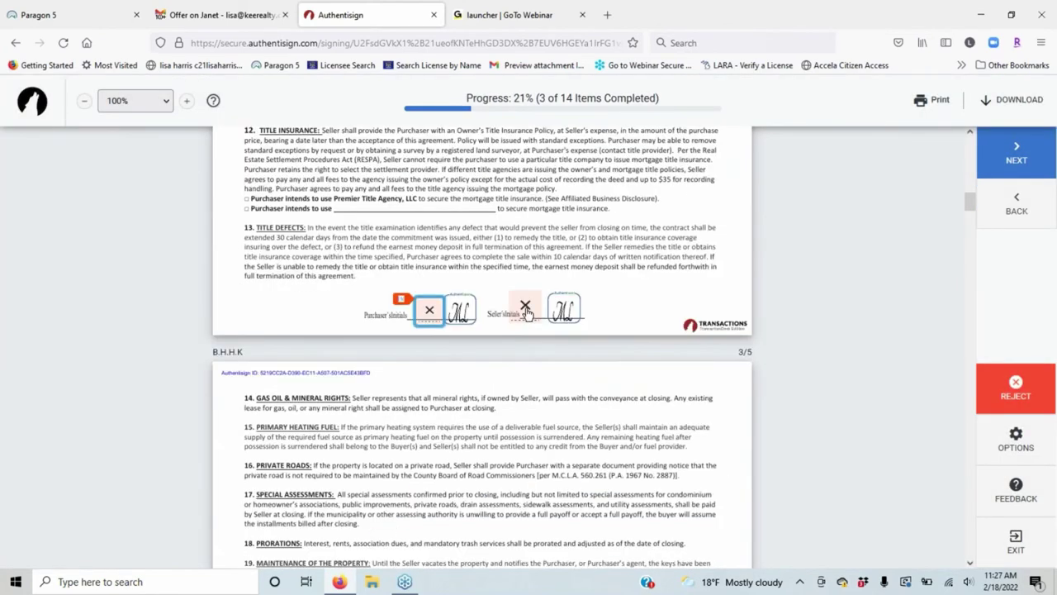
{"action": "left_click", "coordinate": [526, 311]}
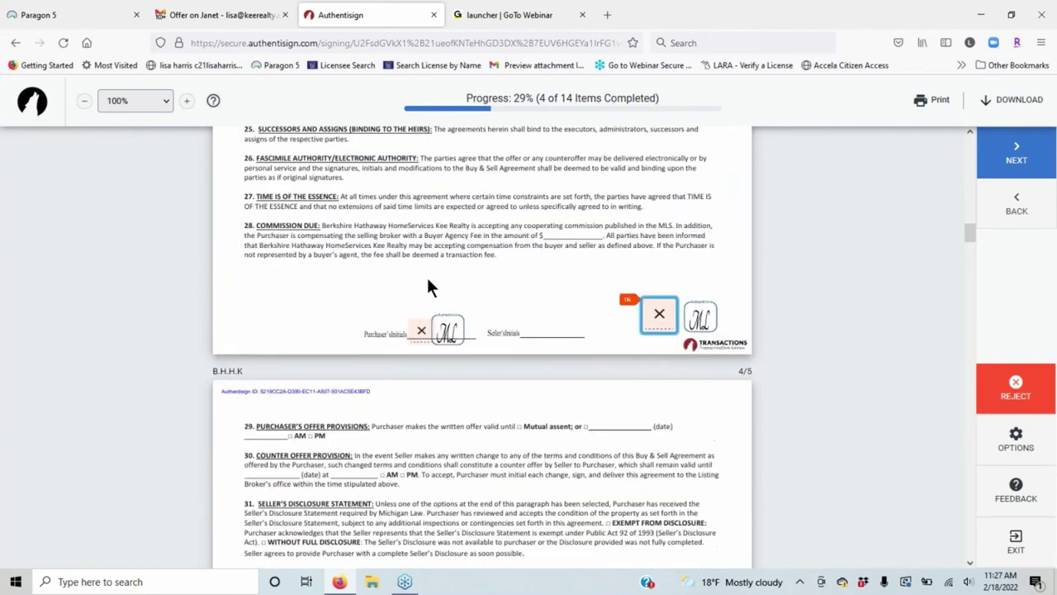
{"action": "left_click", "coordinate": [650, 316]}
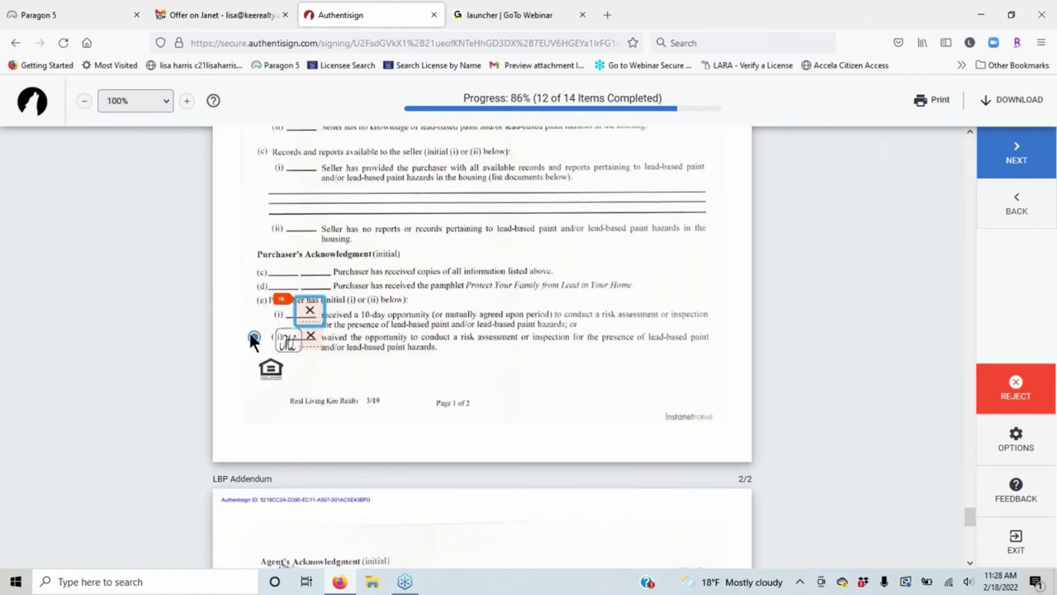
{"action": "left_click", "coordinate": [314, 309]}
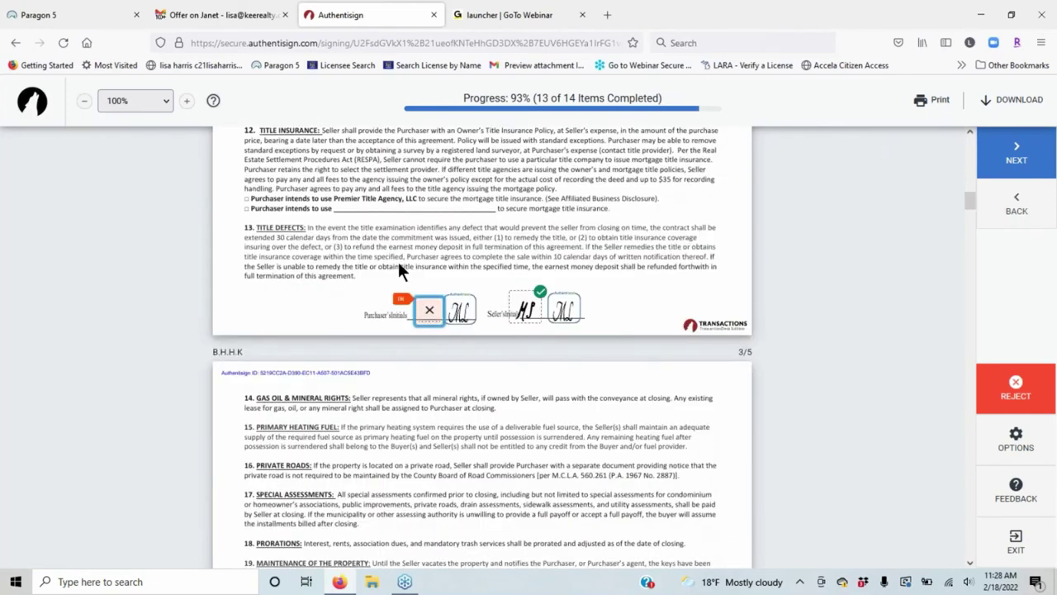
{"action": "left_click", "coordinate": [420, 309]}
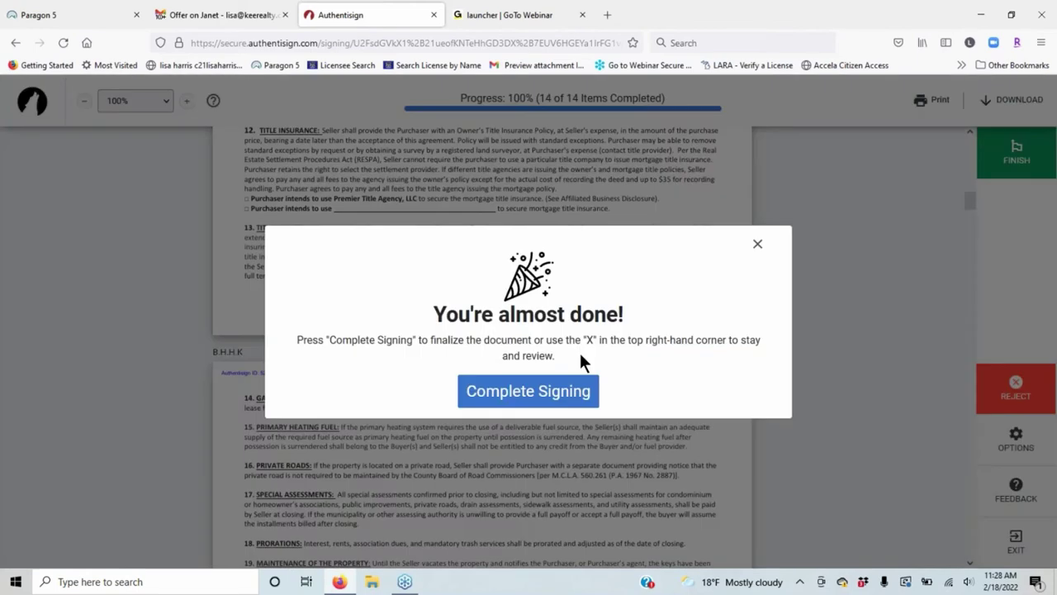
{"action": "left_click", "coordinate": [503, 404]}
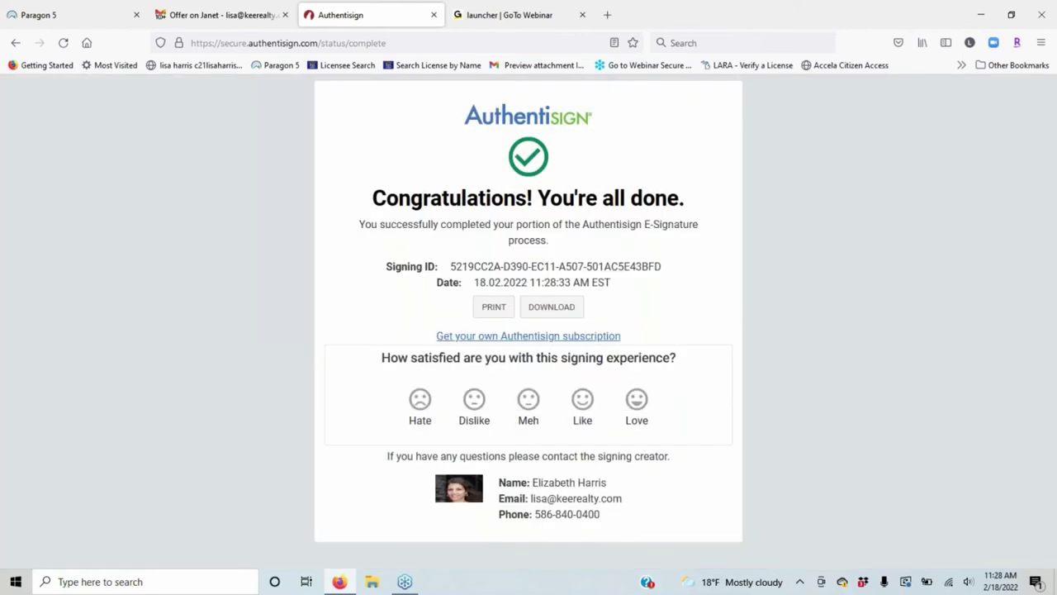
{"action": "left_click", "coordinate": [434, 15]}
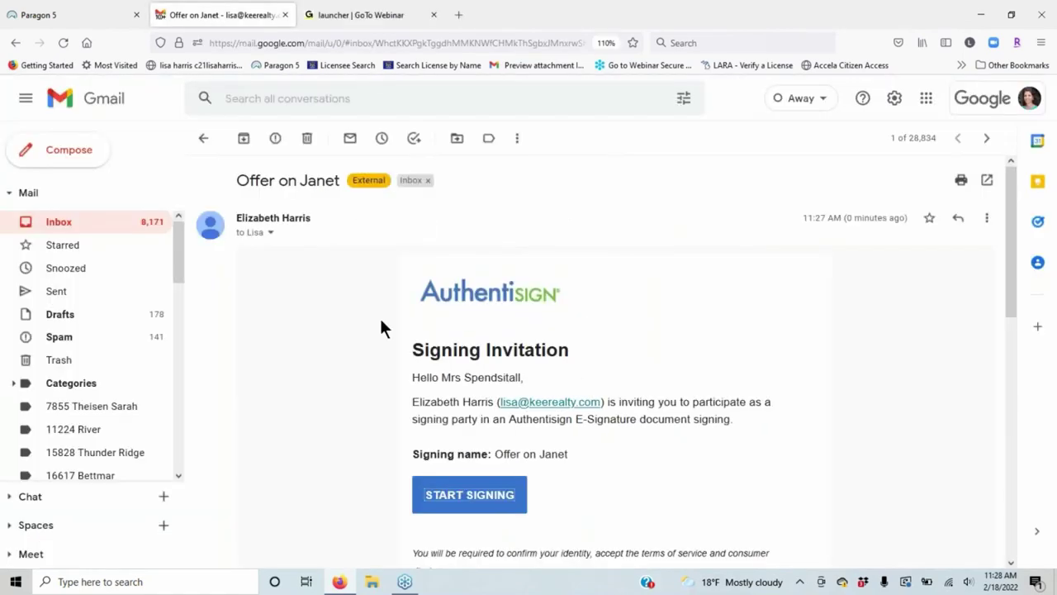
Read through the second 'Signing updated: Offer on Janet' email, then go back to the inbox.
{"action": "left_click", "coordinate": [103, 222]}
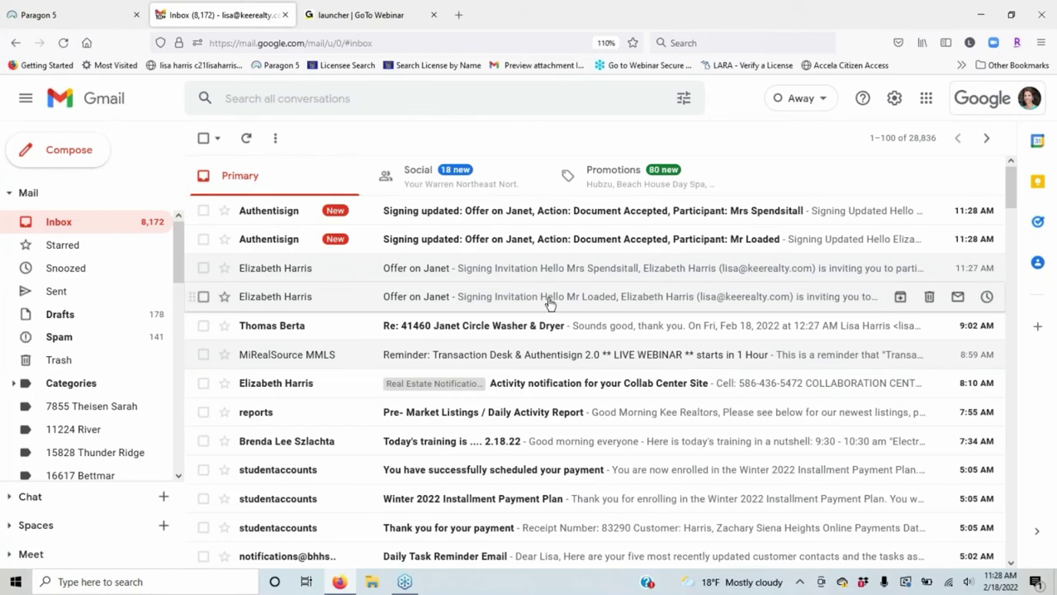
{"action": "left_click", "coordinate": [628, 239]}
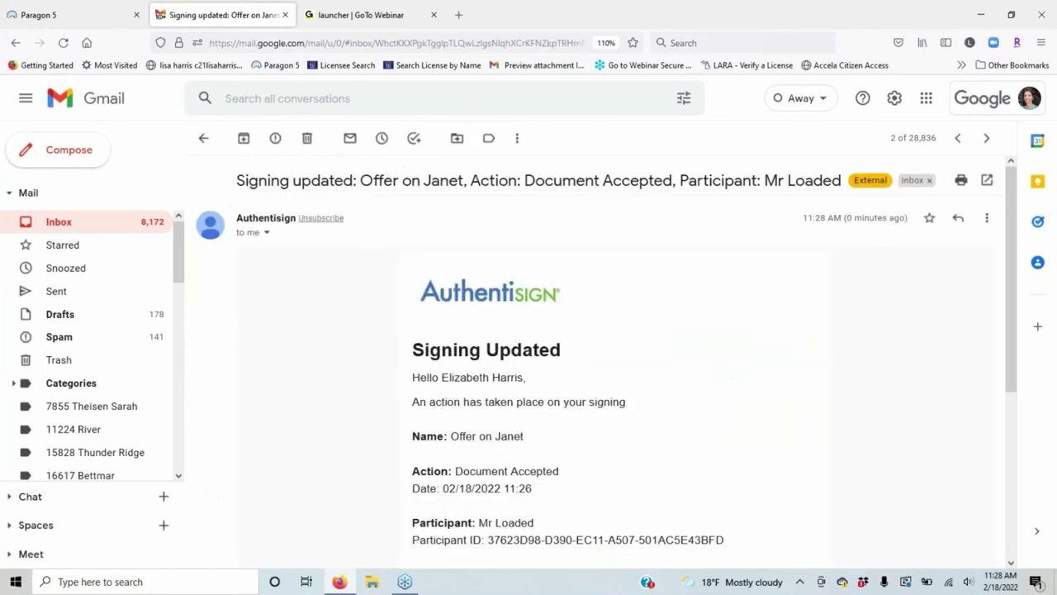
{"action": "scroll", "coordinate": [714, 268], "scroll_direction": "down", "scroll_amount": 2}
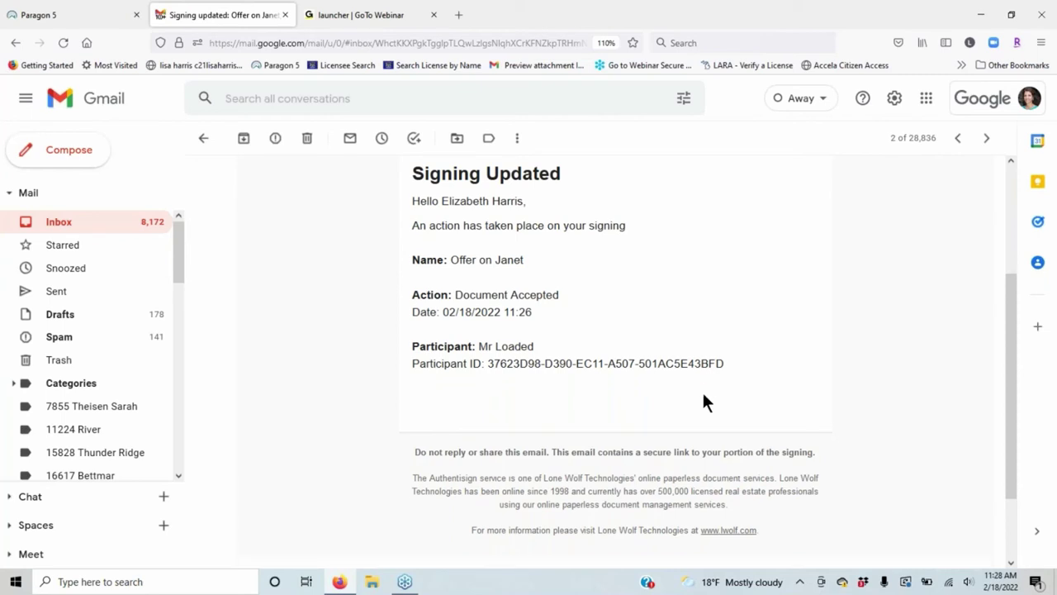
{"action": "scroll", "coordinate": [703, 395], "scroll_direction": "down", "scroll_amount": 1}
{"action": "scroll", "coordinate": [704, 396], "scroll_direction": "down", "scroll_amount": 2}
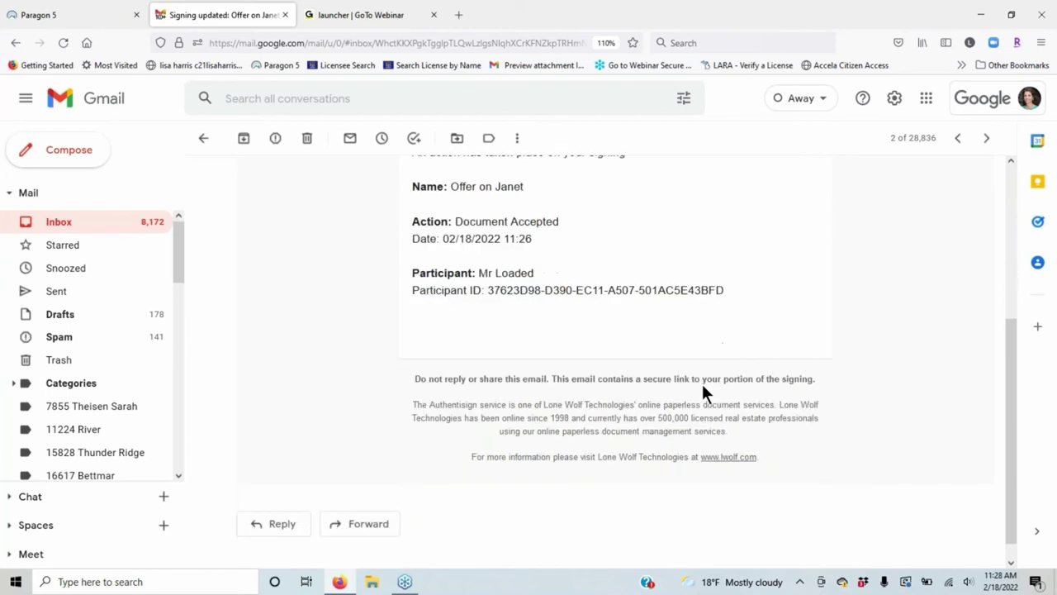
{"action": "scroll", "coordinate": [704, 397], "scroll_direction": "up", "scroll_amount": 3}
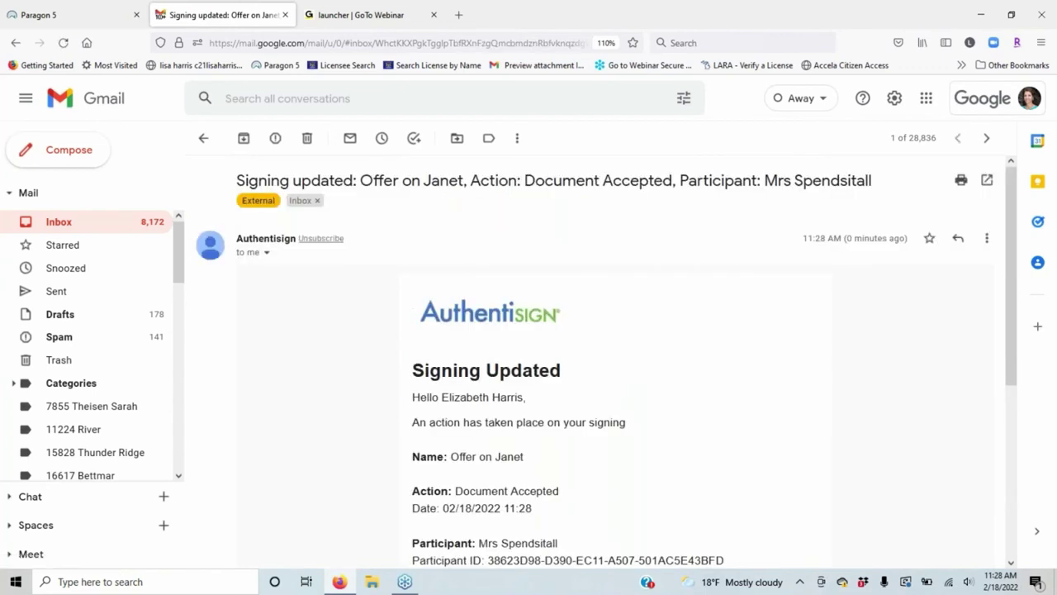
{"action": "scroll", "coordinate": [450, 312], "scroll_direction": "down", "scroll_amount": 1}
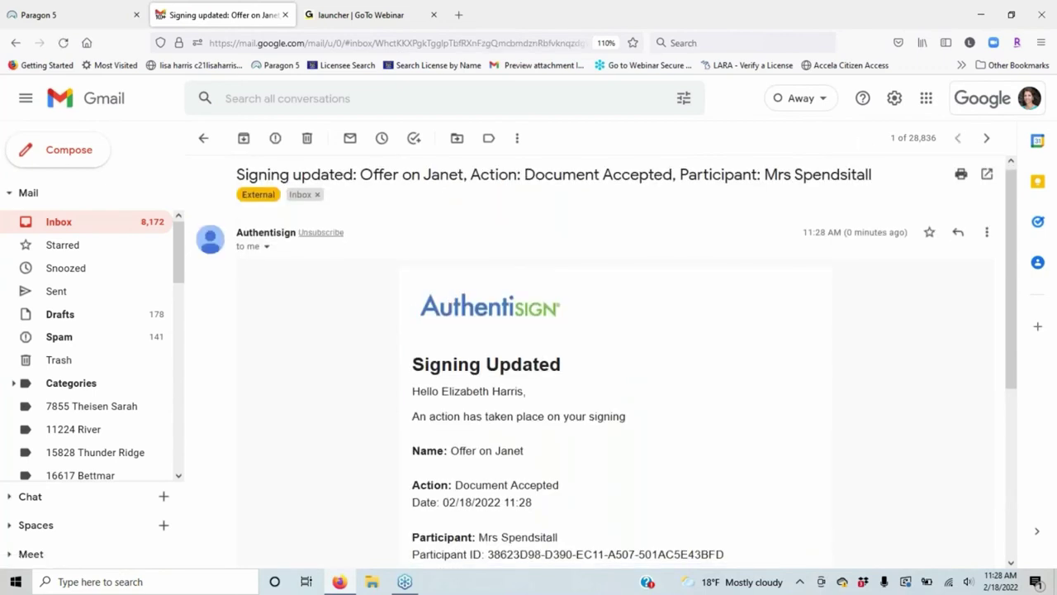
{"action": "scroll", "coordinate": [595, 355], "scroll_direction": "down", "scroll_amount": 3}
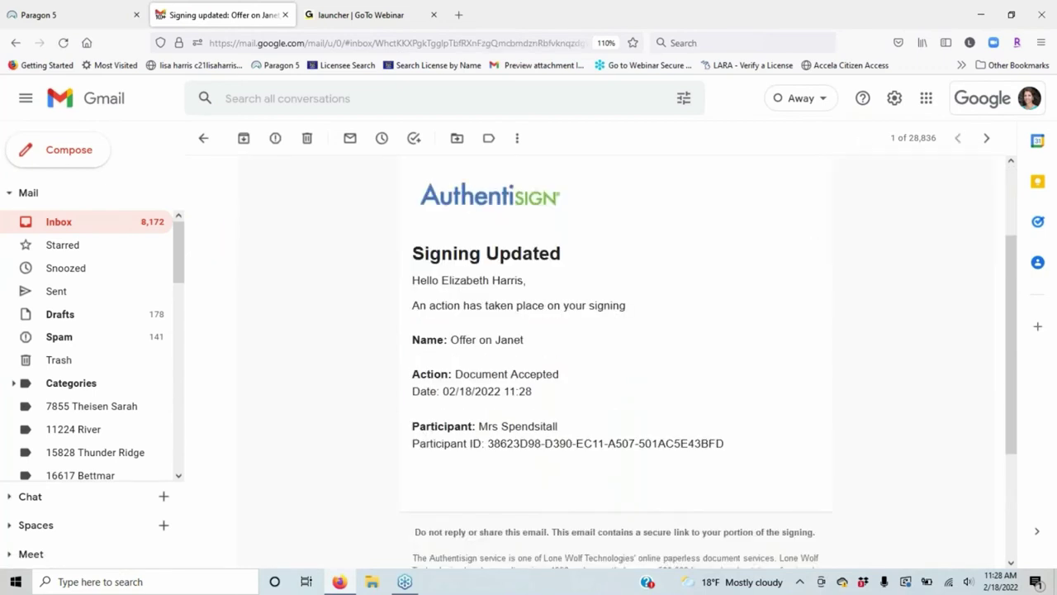
{"action": "scroll", "coordinate": [216, 388], "scroll_direction": "down", "scroll_amount": 4}
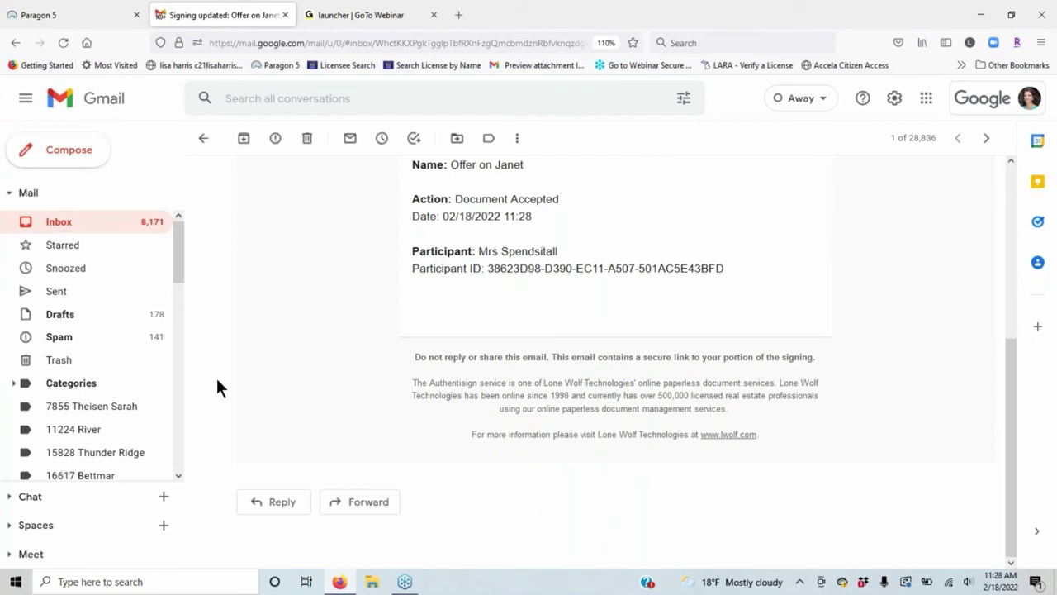
{"action": "scroll", "coordinate": [203, 176], "scroll_direction": "up", "scroll_amount": 4}
{"action": "left_click", "coordinate": [204, 140]}
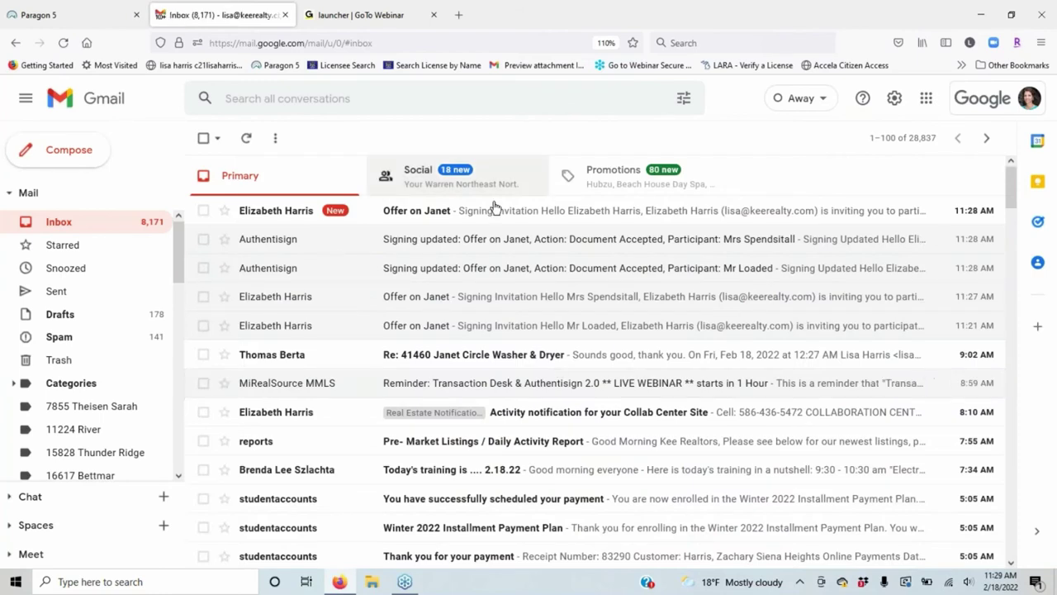
Accept the Authentisign terms, sign the section 43 agent field on Offer on Janet, and complete signing.
{"action": "left_click", "coordinate": [494, 210]}
{"action": "left_click", "coordinate": [595, 396]}
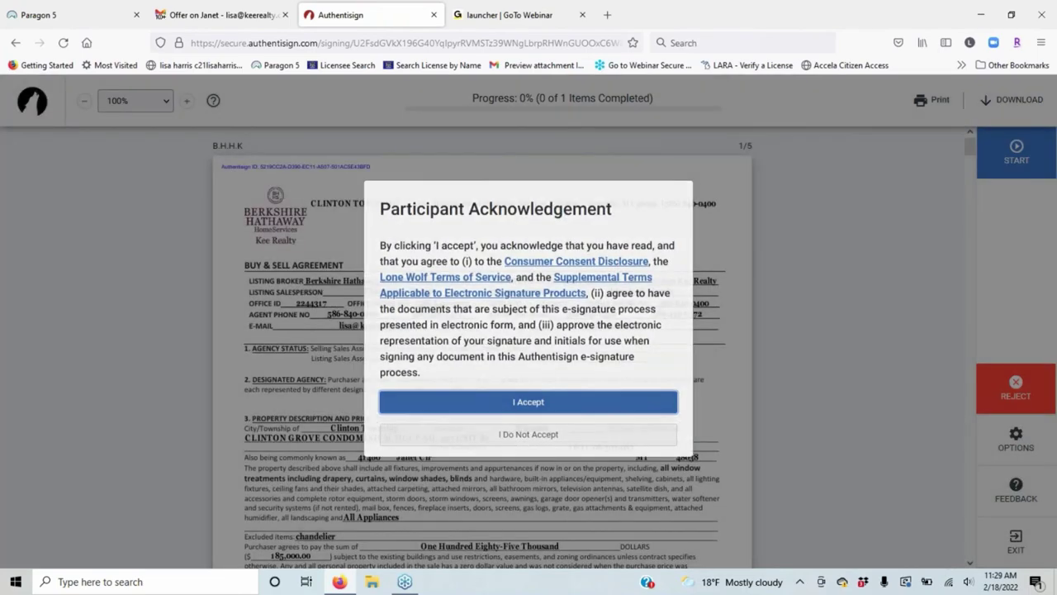
{"action": "left_click", "coordinate": [529, 401]}
{"action": "left_click", "coordinate": [1016, 153]}
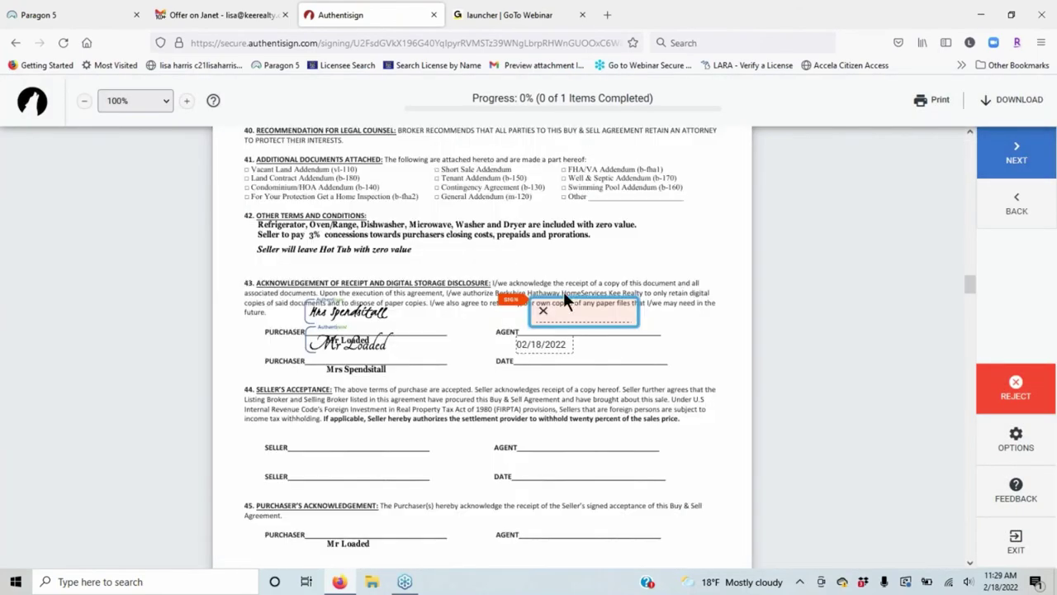
{"action": "left_click", "coordinate": [571, 313]}
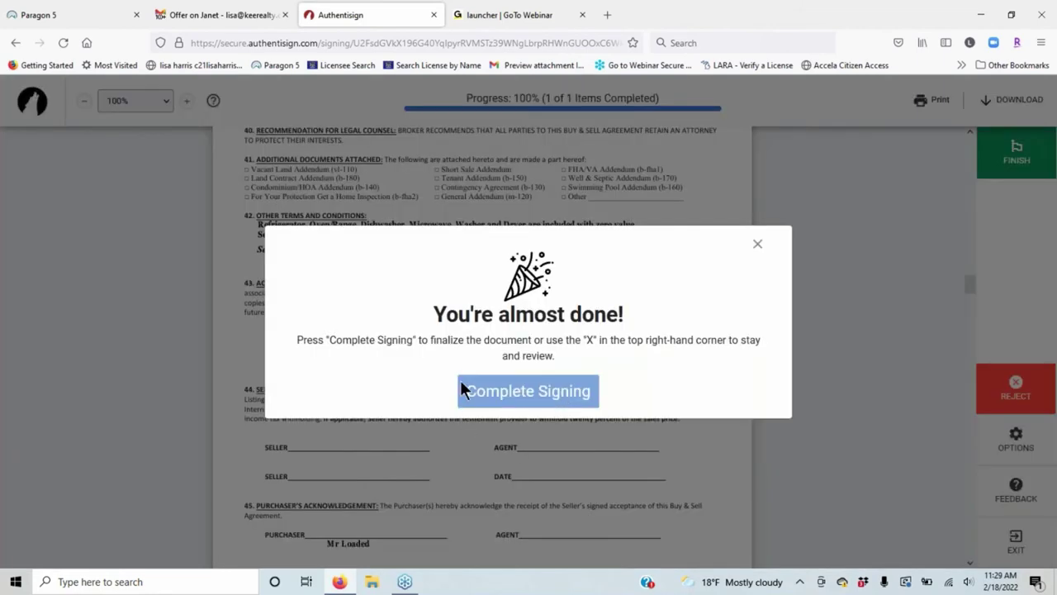
{"action": "left_click", "coordinate": [539, 396]}
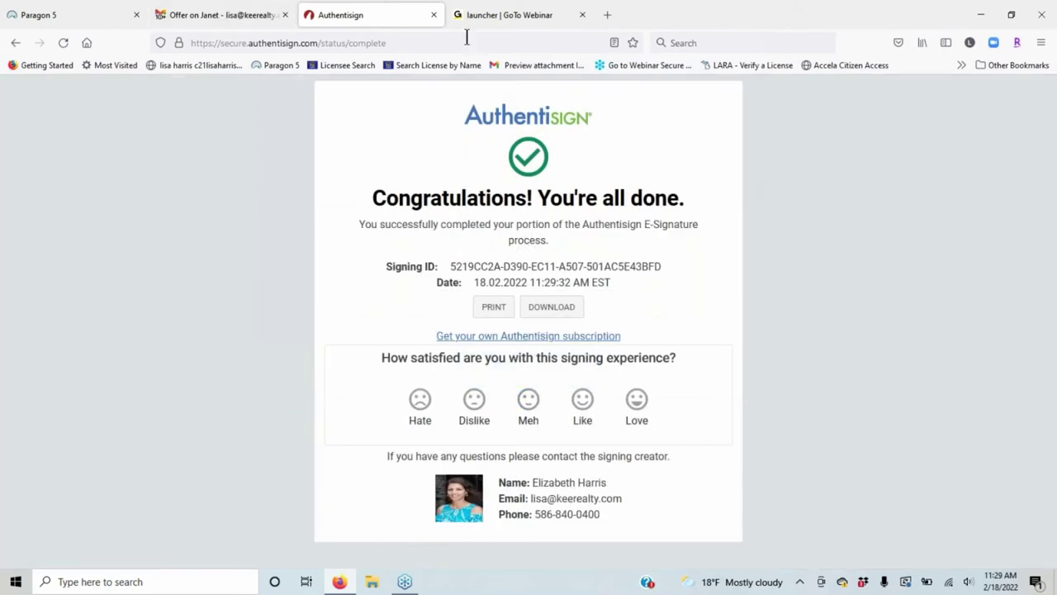
{"action": "left_click", "coordinate": [430, 17]}
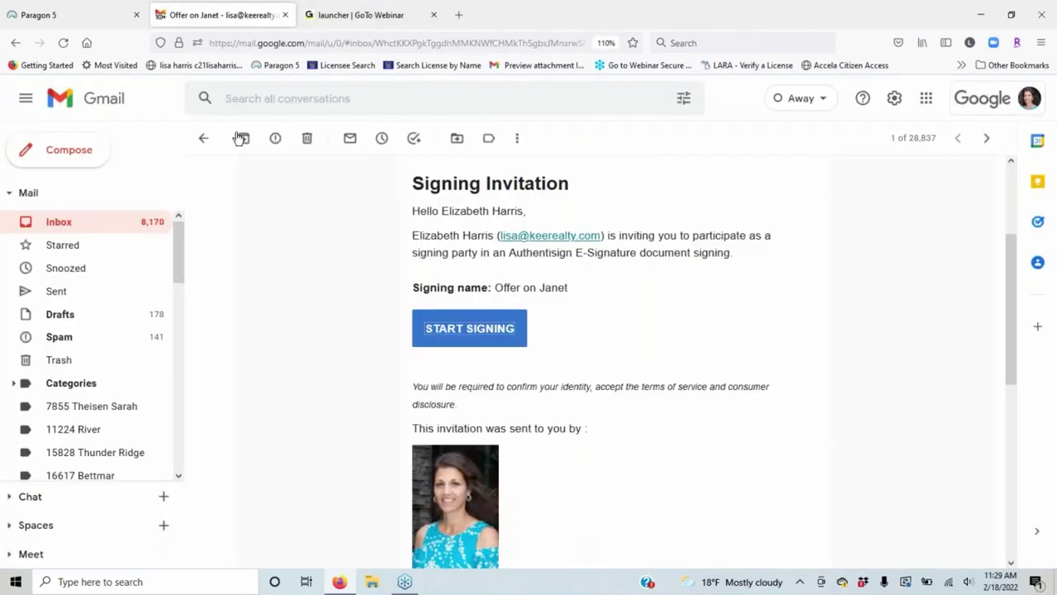
Read both 'Signing complete: Offer on Janet' emails and their document links, then switch to Paragon 5.
{"action": "left_click", "coordinate": [206, 140]}
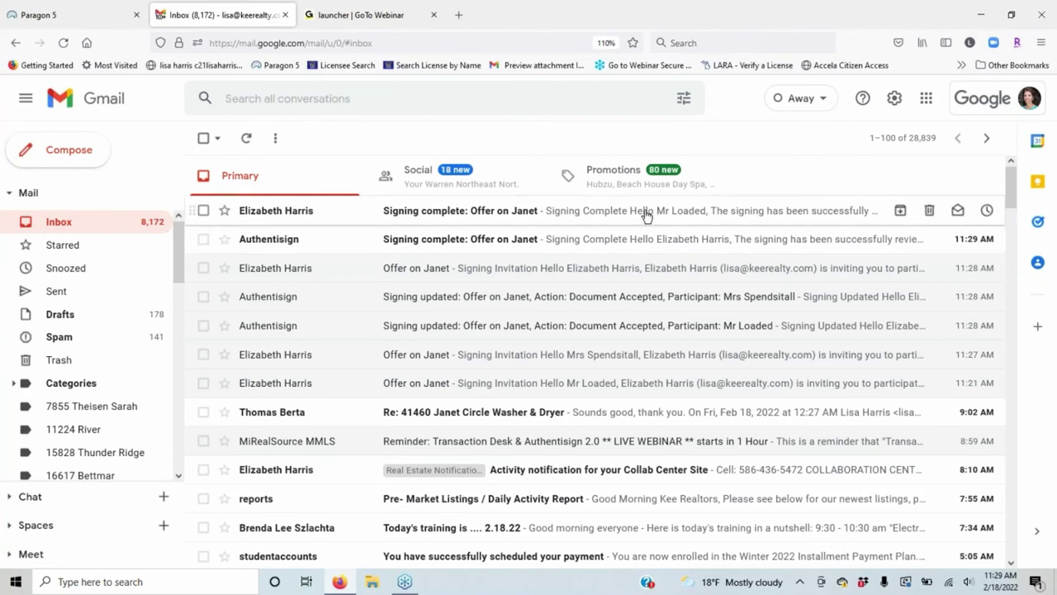
{"action": "left_click", "coordinate": [631, 247]}
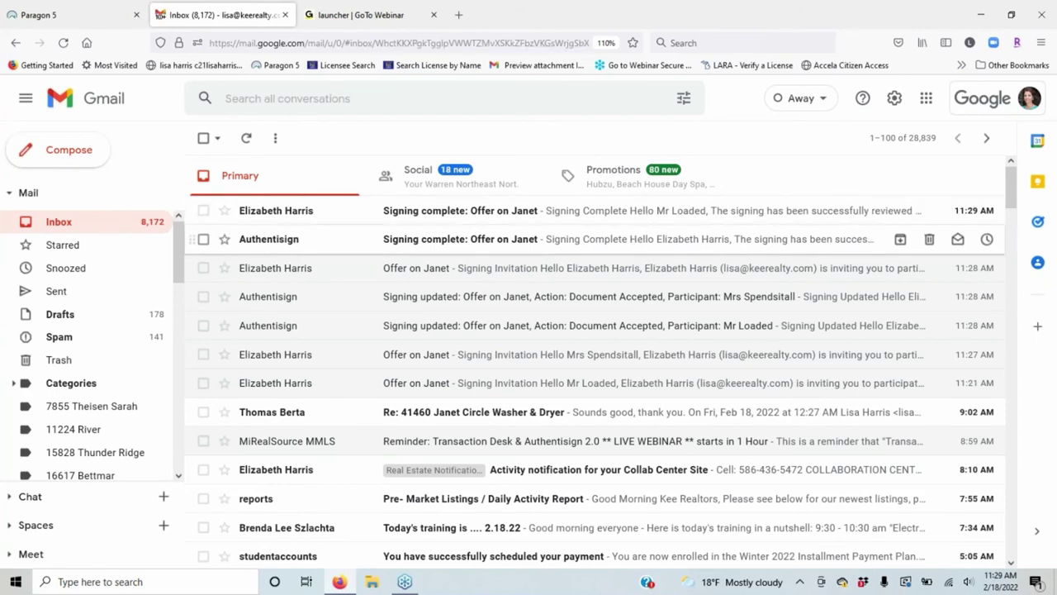
{"action": "scroll", "coordinate": [568, 410], "scroll_direction": "down", "scroll_amount": 3}
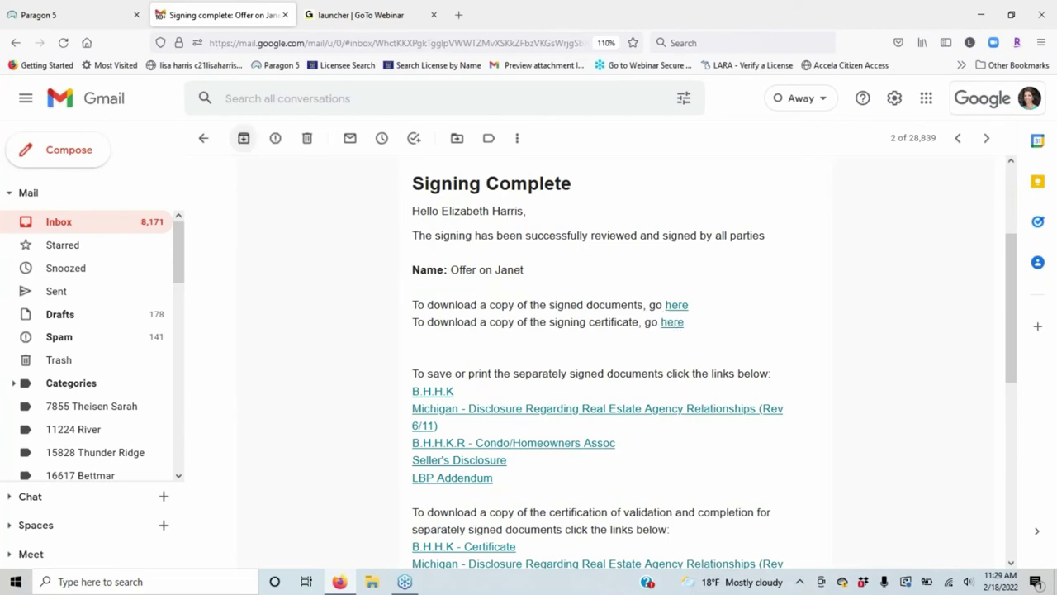
{"action": "left_click", "coordinate": [203, 138]}
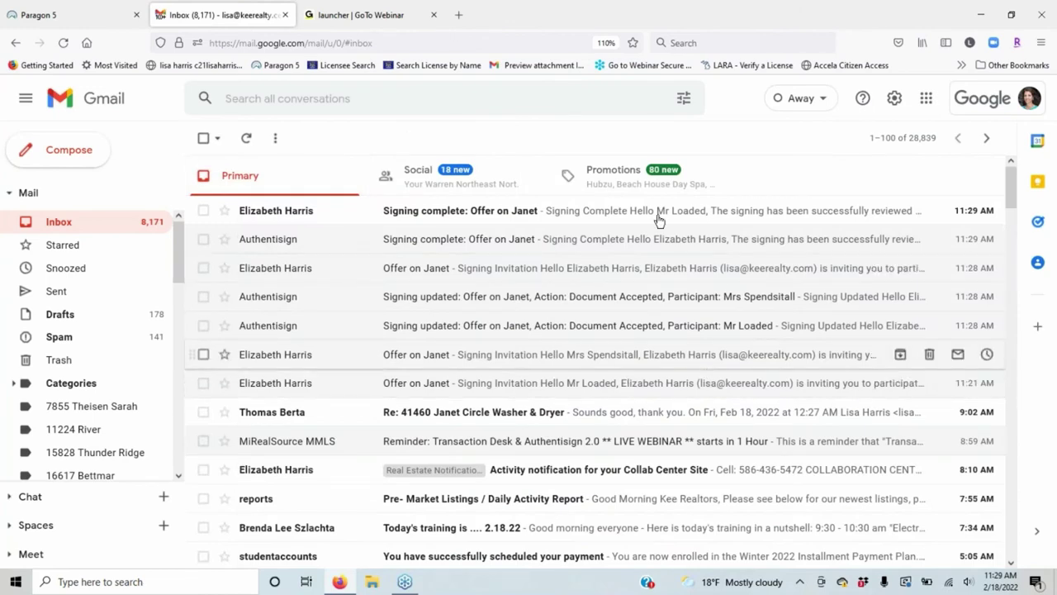
{"action": "left_click", "coordinate": [648, 210]}
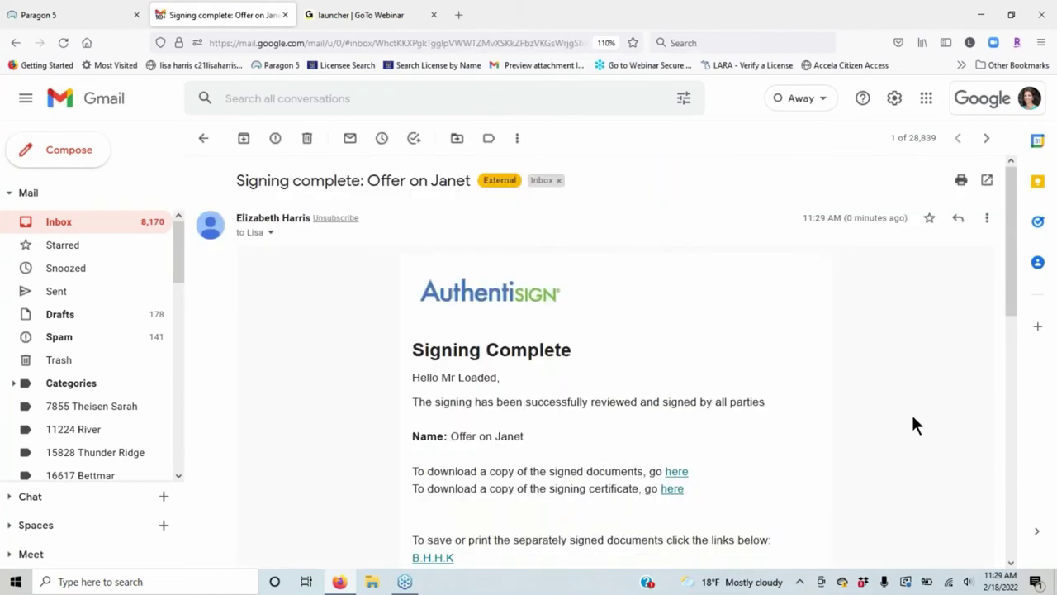
{"action": "scroll", "coordinate": [911, 413], "scroll_direction": "down", "scroll_amount": 5}
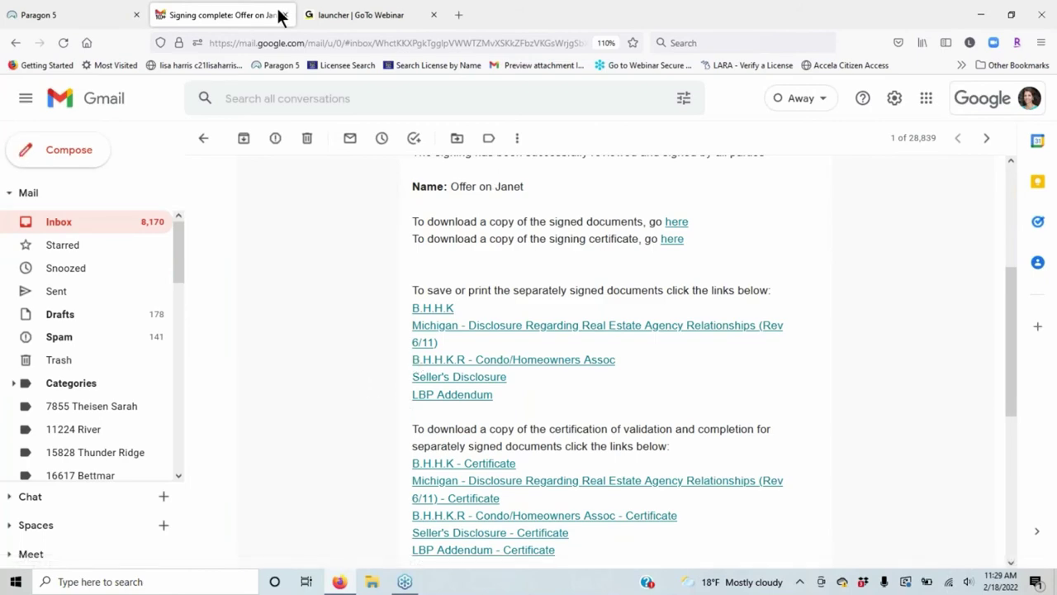
{"action": "left_click", "coordinate": [59, 19]}
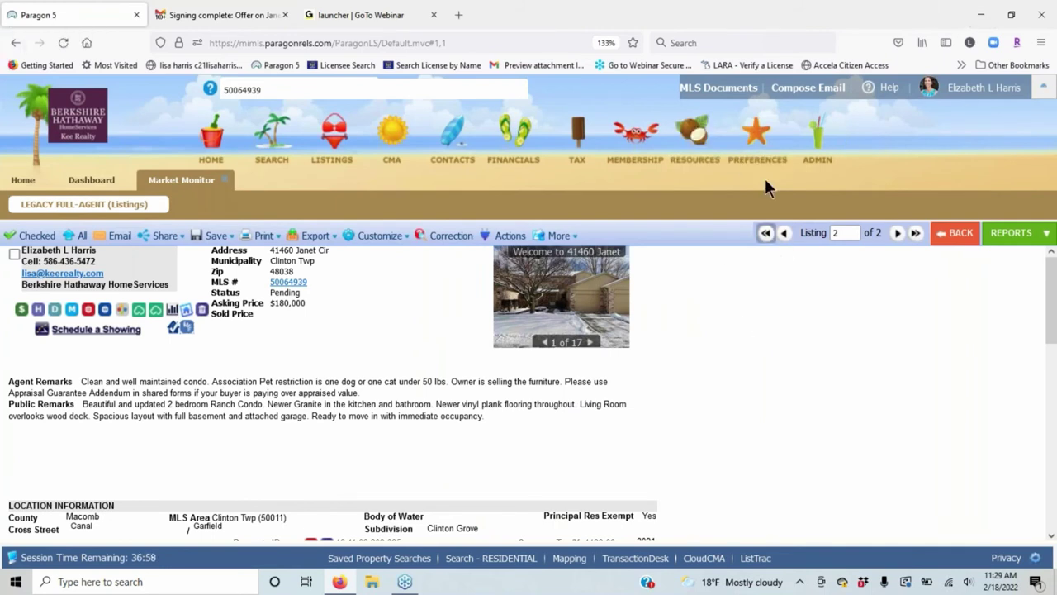
Launch TransactionDesk from the Resources menu's Online Forms section.
{"action": "left_click", "coordinate": [690, 138]}
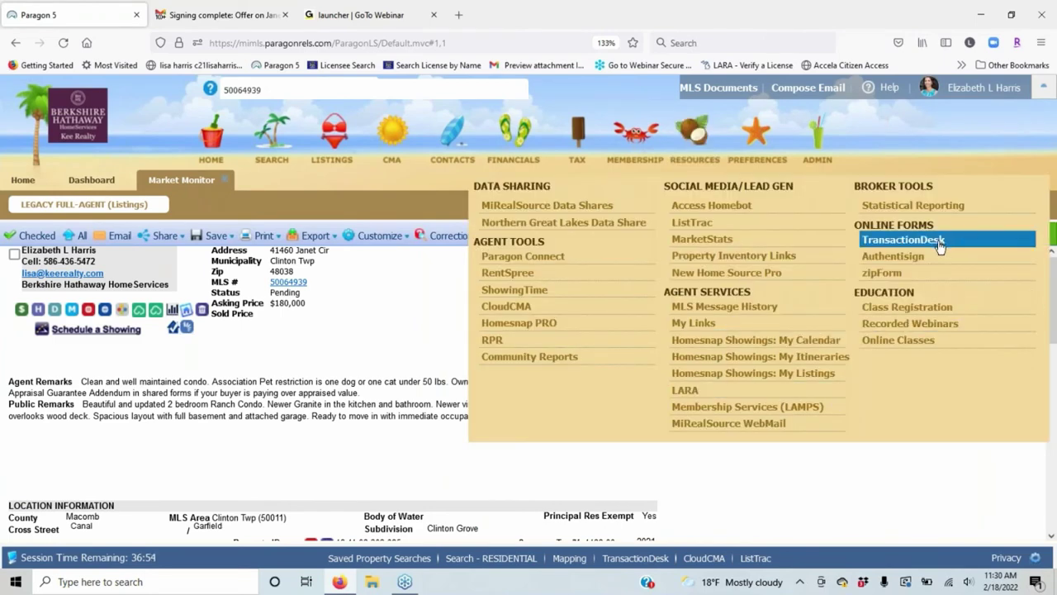
{"action": "left_click", "coordinate": [941, 237]}
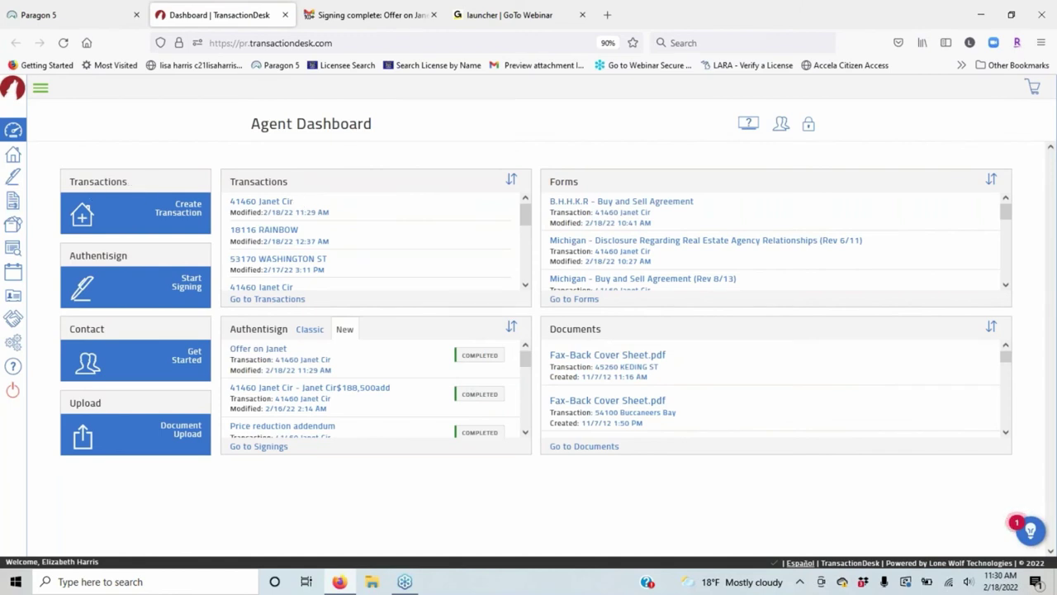
{"action": "left_click", "coordinate": [261, 202]}
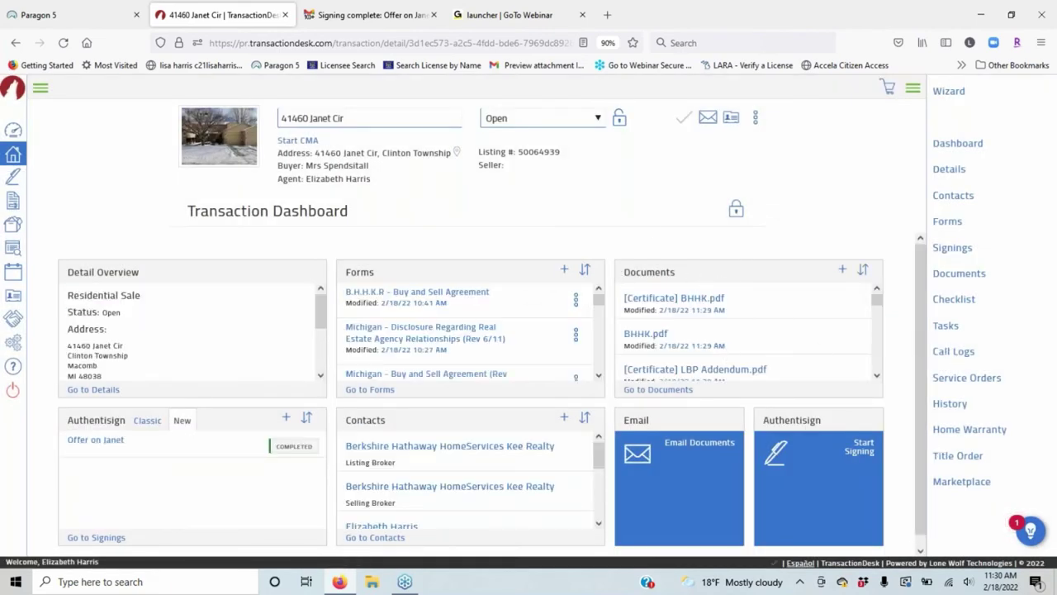
{"action": "left_click", "coordinate": [661, 389]}
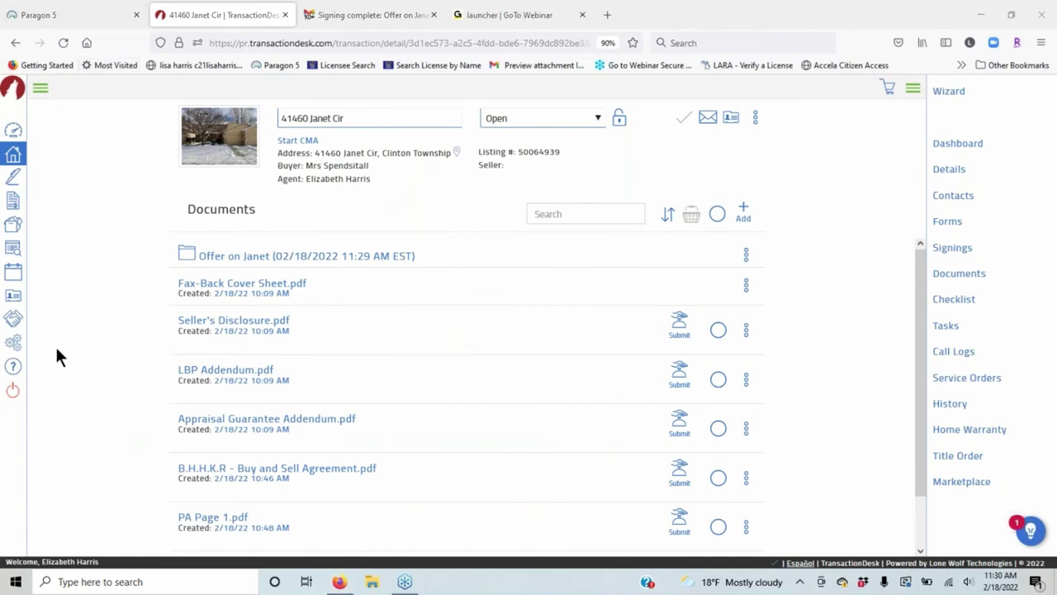
{"action": "scroll", "coordinate": [463, 347], "scroll_direction": "down", "scroll_amount": 2}
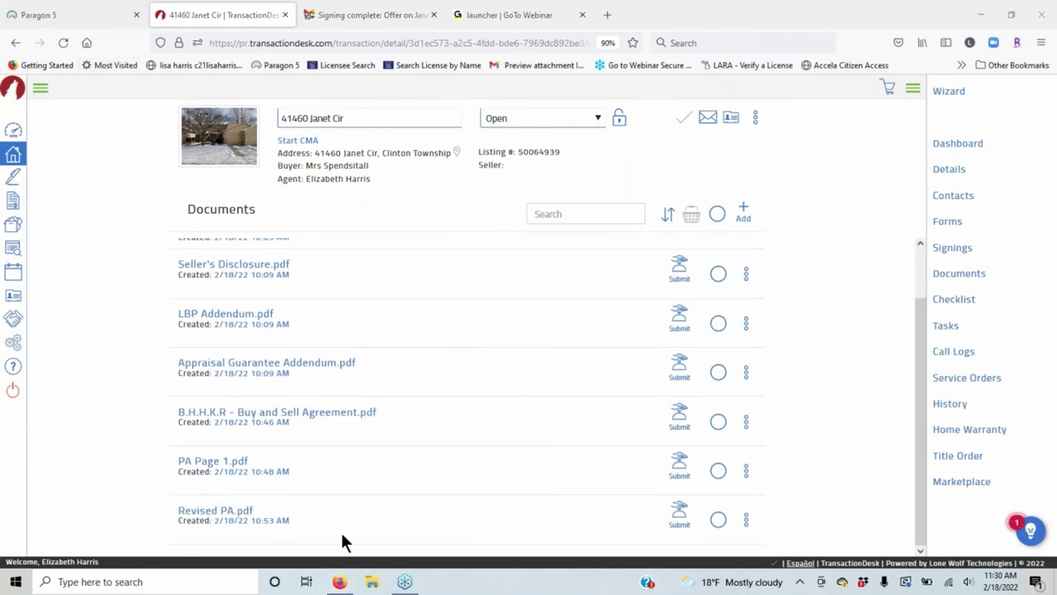
{"action": "scroll", "coordinate": [345, 541], "scroll_direction": "up", "scroll_amount": 2}
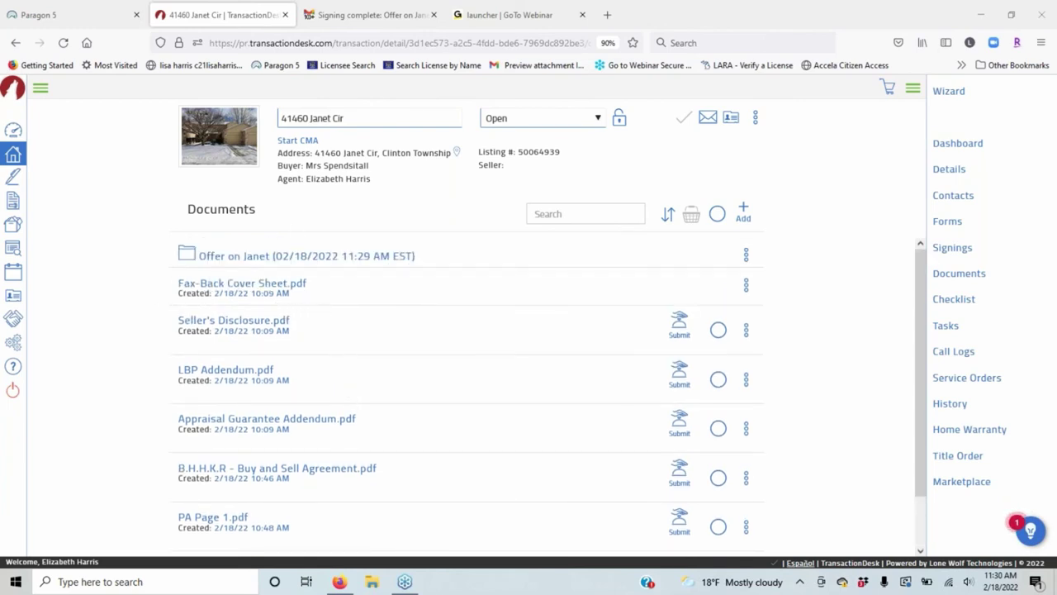
{"action": "scroll", "coordinate": [366, 342], "scroll_direction": "down", "scroll_amount": 2}
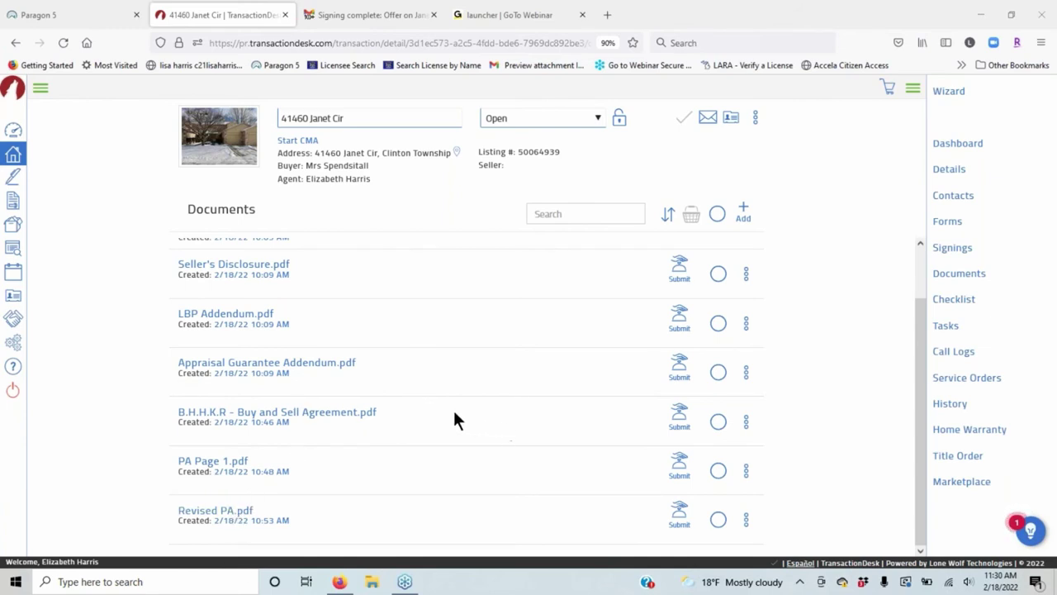
Open the Offer on Janet folder and review the signed PDFs with their [Certificate] copies.
{"action": "scroll", "coordinate": [453, 419], "scroll_direction": "up", "scroll_amount": 2}
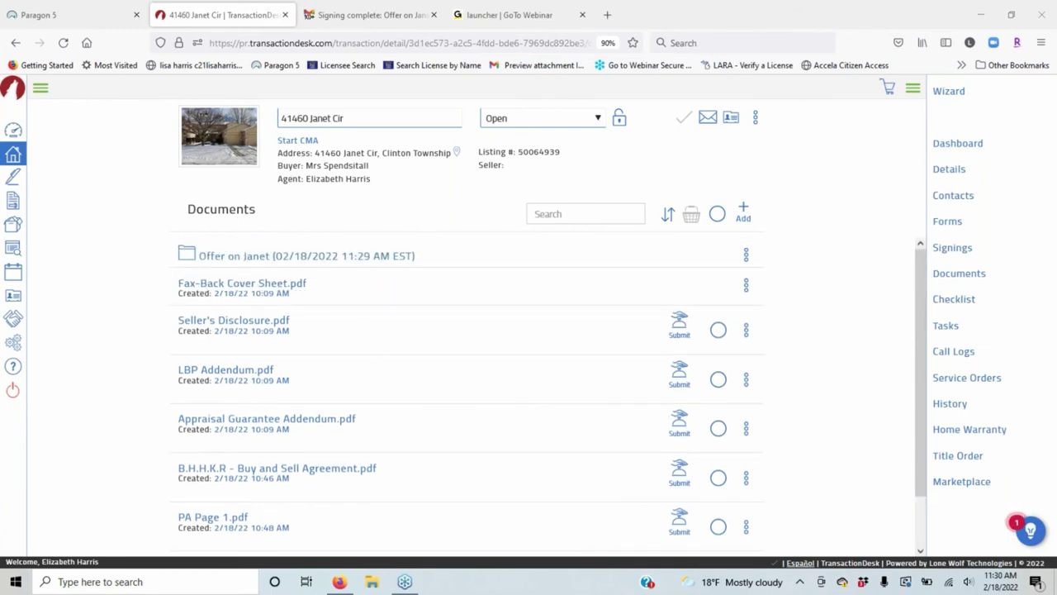
{"action": "left_click", "coordinate": [268, 258]}
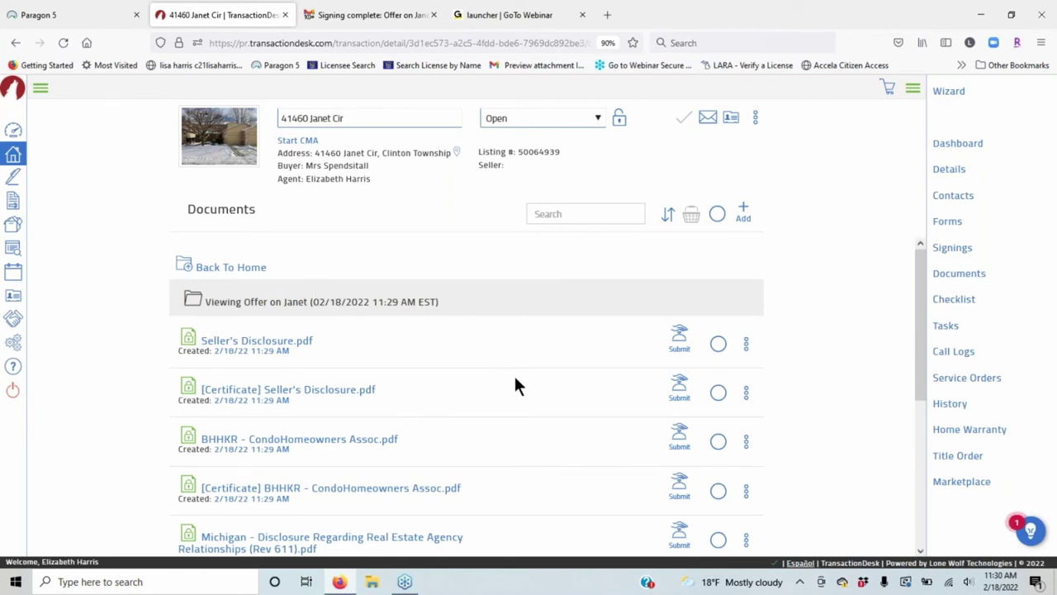
{"action": "scroll", "coordinate": [514, 386], "scroll_direction": "down", "scroll_amount": 2}
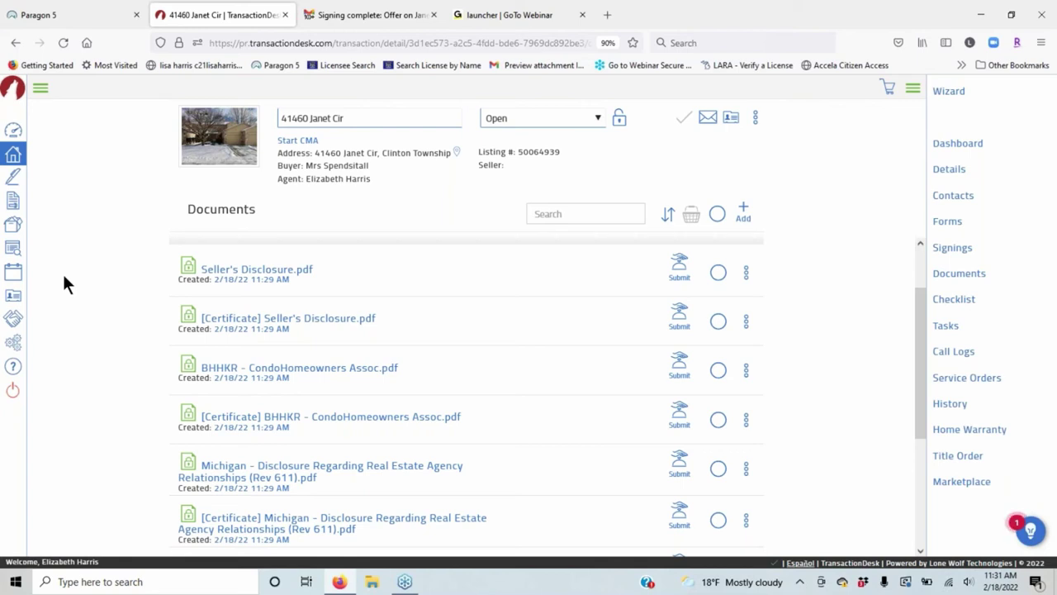
Add Seller's Disclosure, BHHKR, Michigan agency disclosure, LBP Addendum and BHHK to the basket, then view it.
{"action": "left_click", "coordinate": [717, 272]}
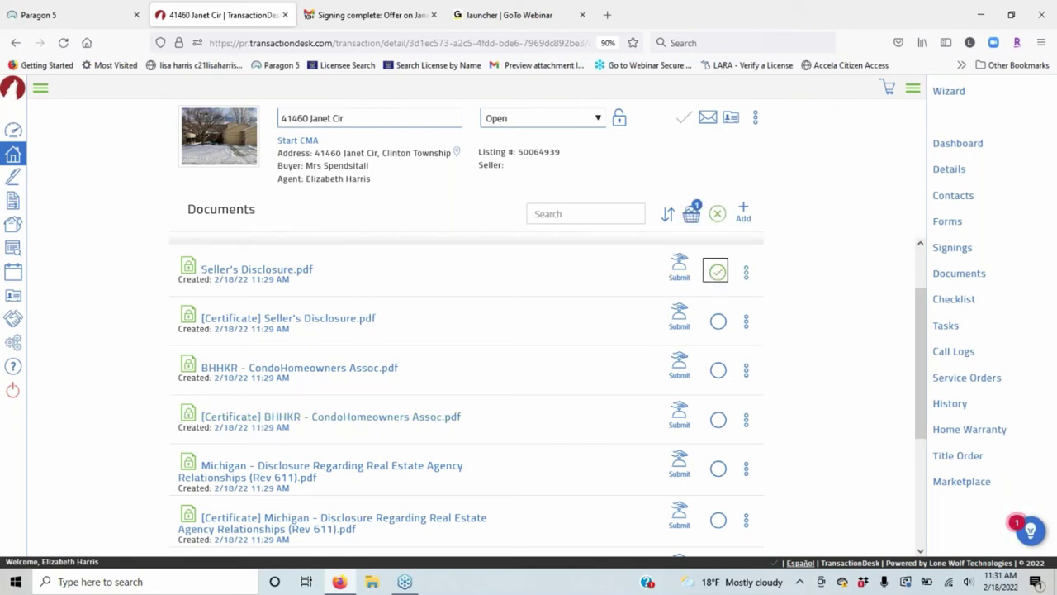
{"action": "left_click", "coordinate": [718, 370]}
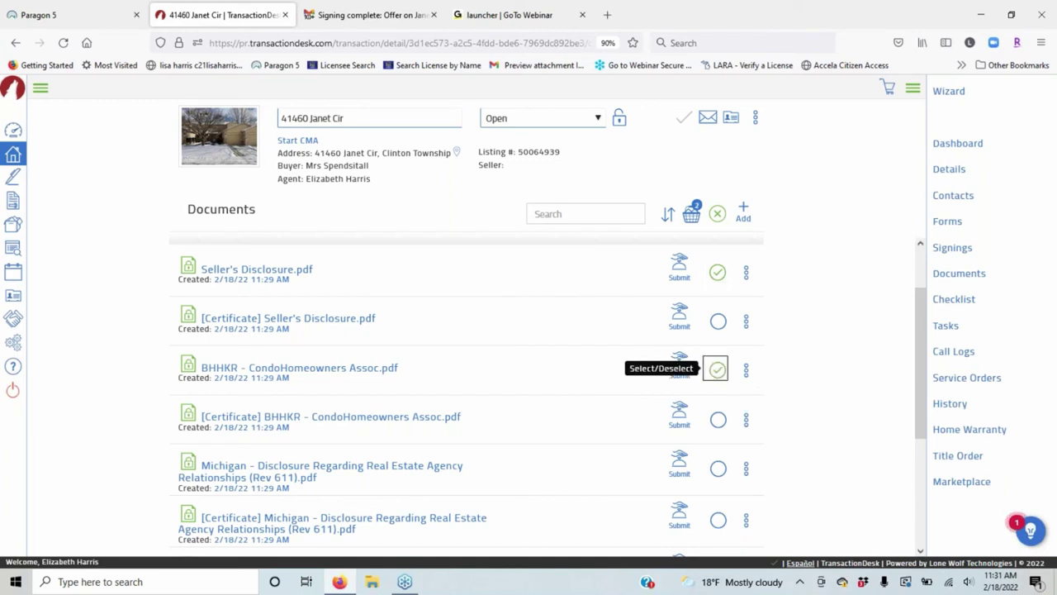
{"action": "scroll", "coordinate": [576, 398], "scroll_direction": "down", "scroll_amount": 3}
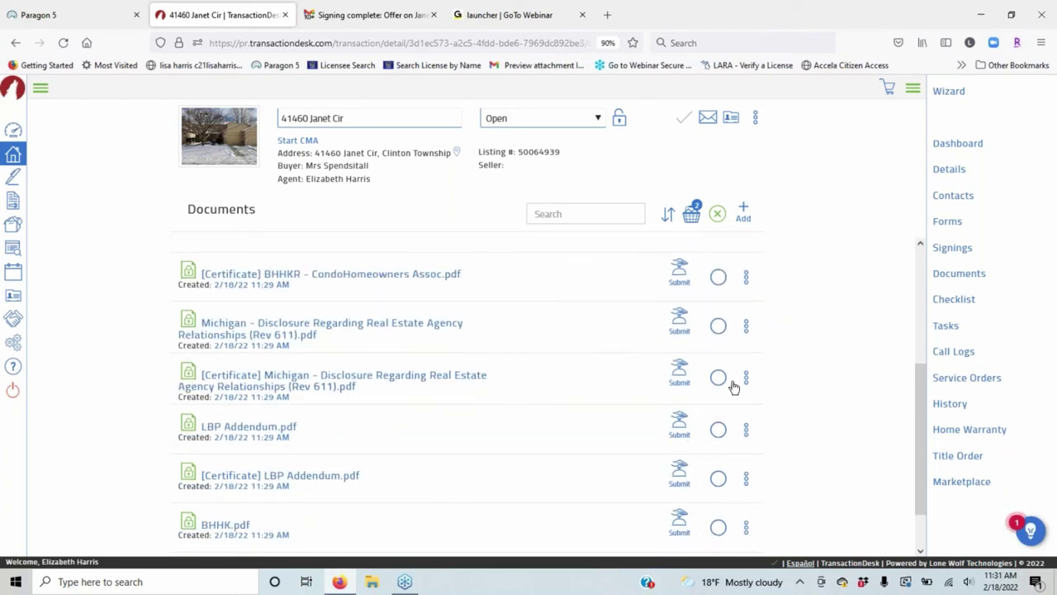
{"action": "left_click", "coordinate": [717, 326]}
{"action": "scroll", "coordinate": [388, 417], "scroll_direction": "down", "scroll_amount": 1}
{"action": "left_click", "coordinate": [716, 376]}
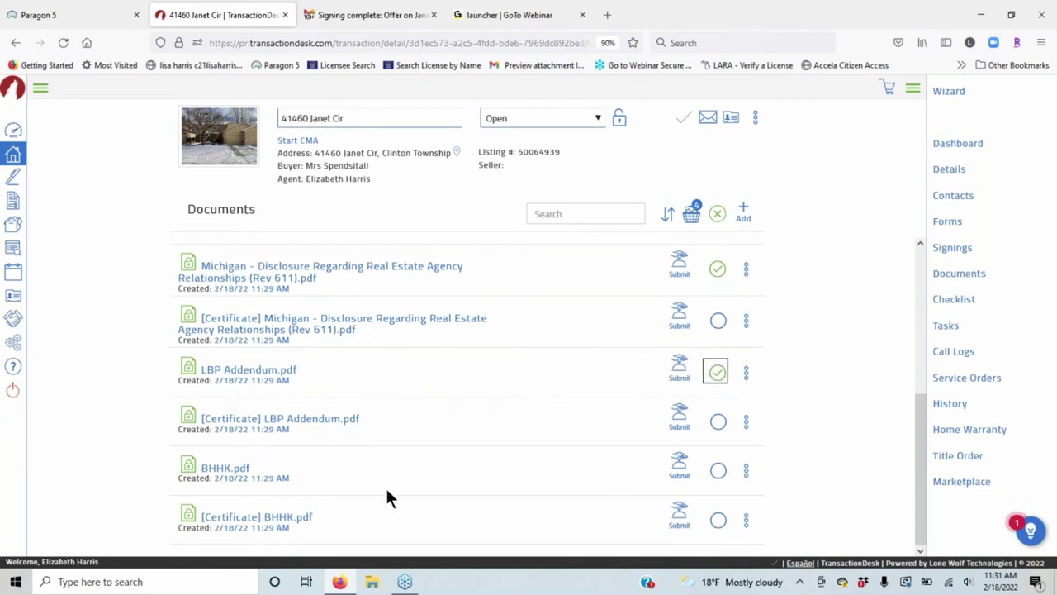
{"action": "left_click", "coordinate": [718, 470]}
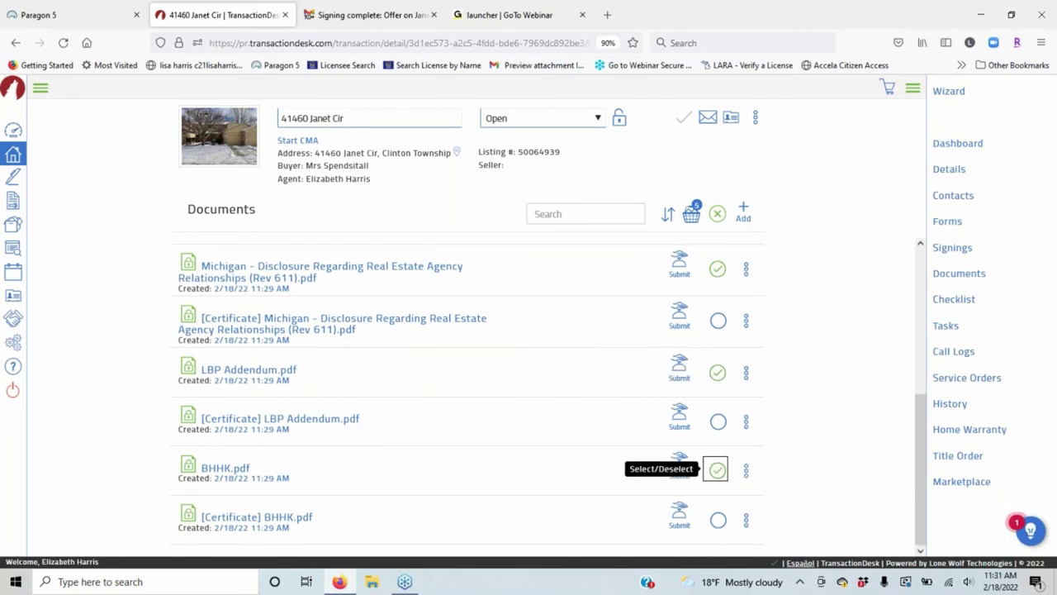
{"action": "scroll", "coordinate": [628, 314], "scroll_direction": "up", "scroll_amount": 1}
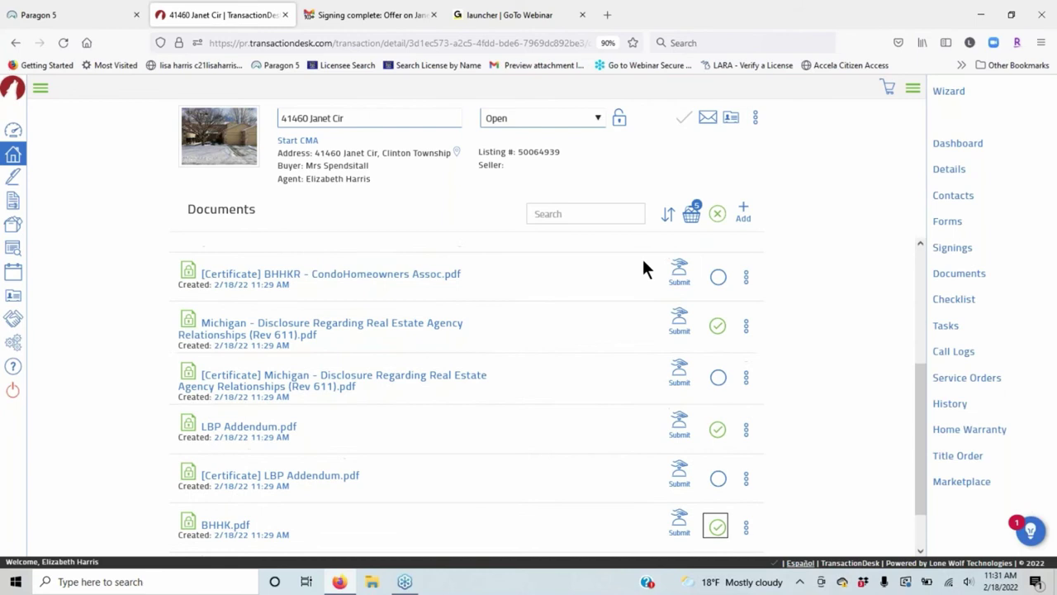
{"action": "left_click", "coordinate": [692, 214]}
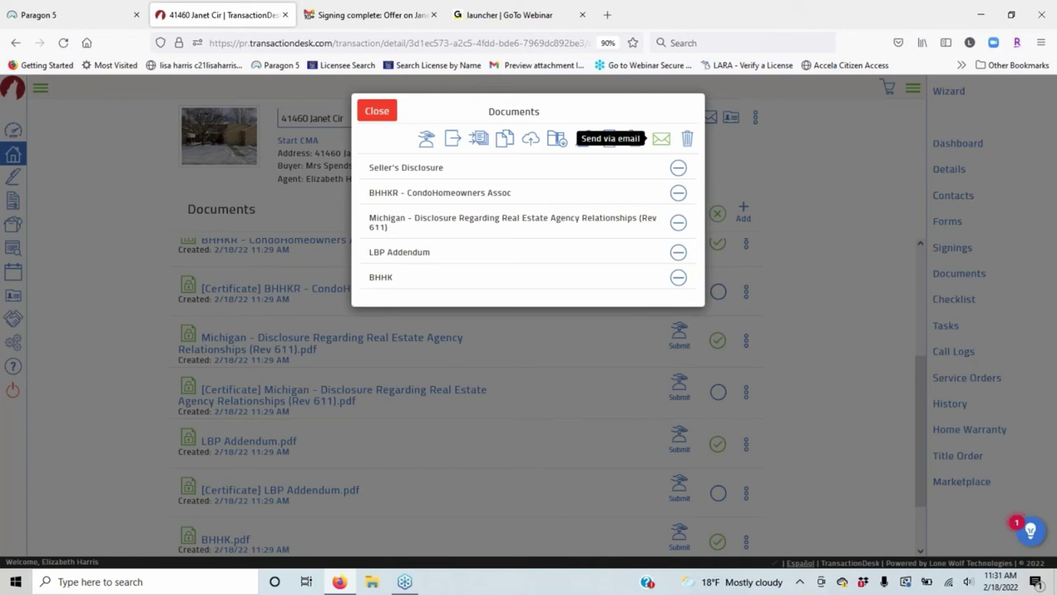
Email the five basket documents, entering the recipient's name and choosing their saved e-mail address.
{"action": "left_click", "coordinate": [661, 138]}
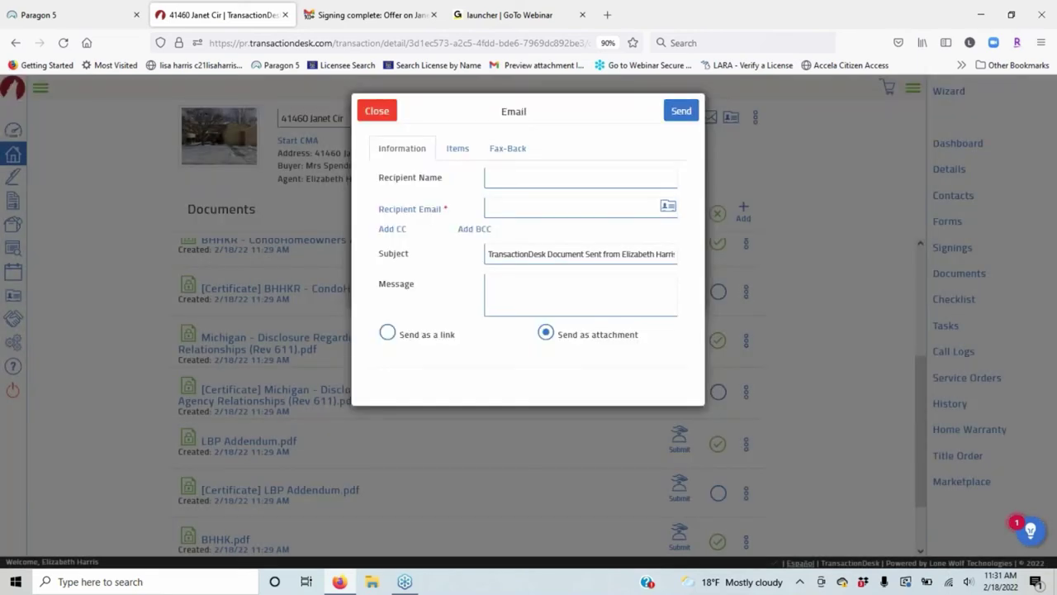
{"action": "left_click", "coordinate": [511, 179]}
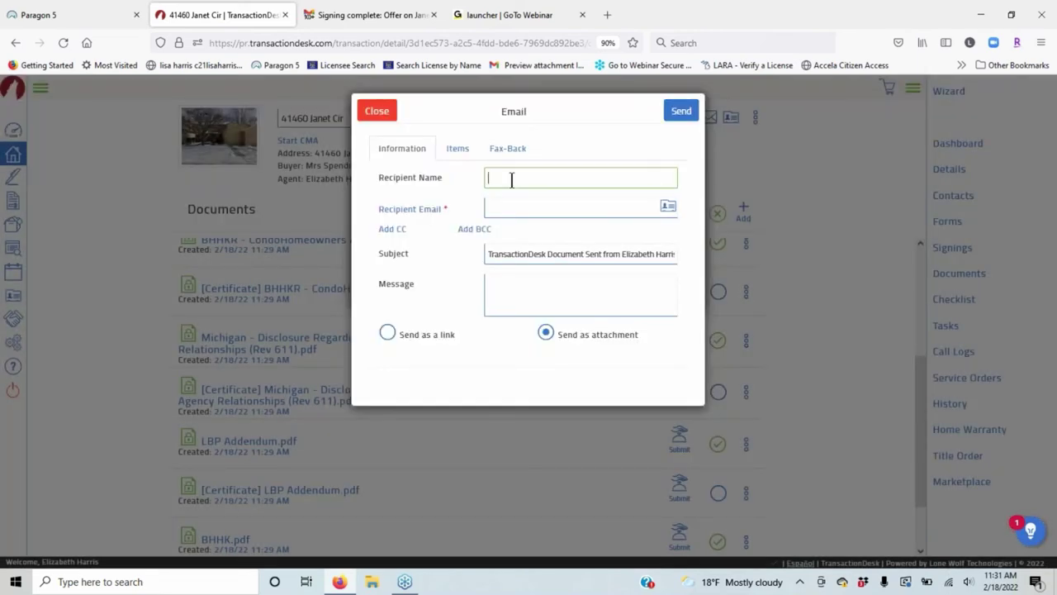
{"action": "type", "text": "Lisa"}
{"action": "key", "text": "Tab"}
{"action": "type", "text": "Lis"}
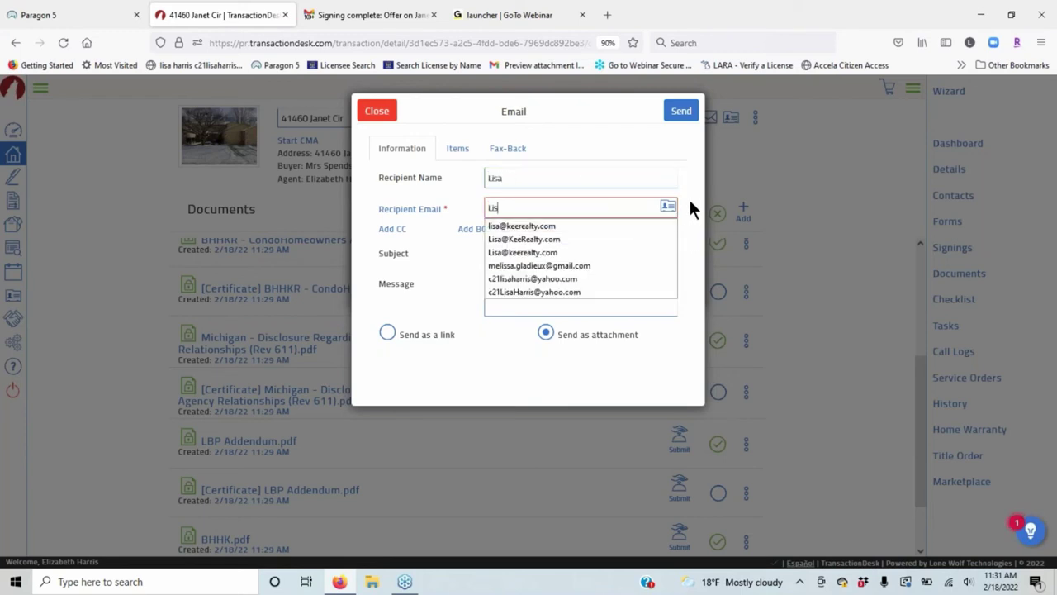
{"action": "left_click", "coordinate": [517, 227]}
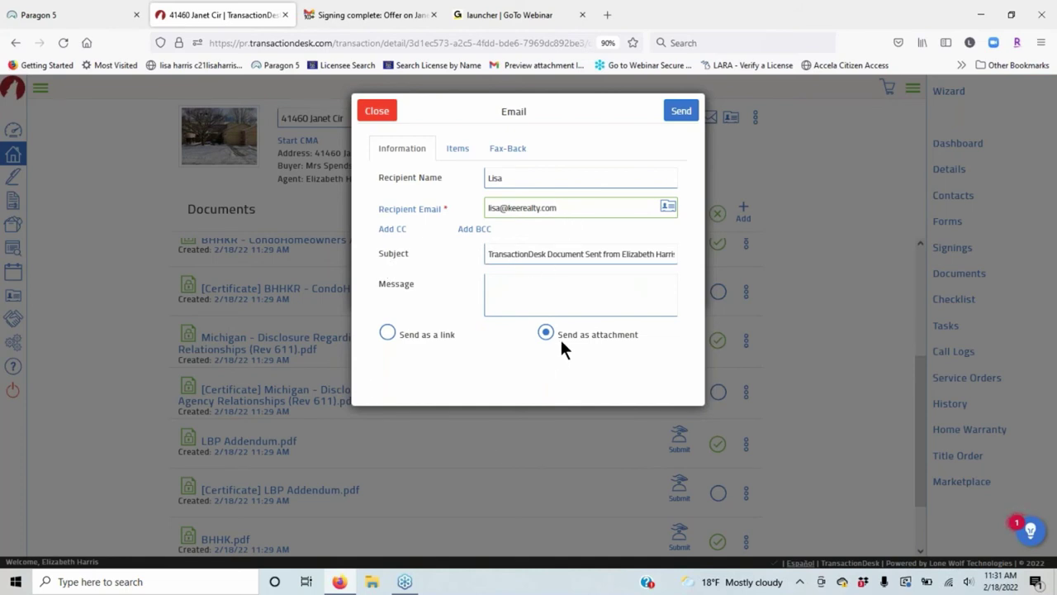
{"action": "left_click", "coordinate": [456, 151]}
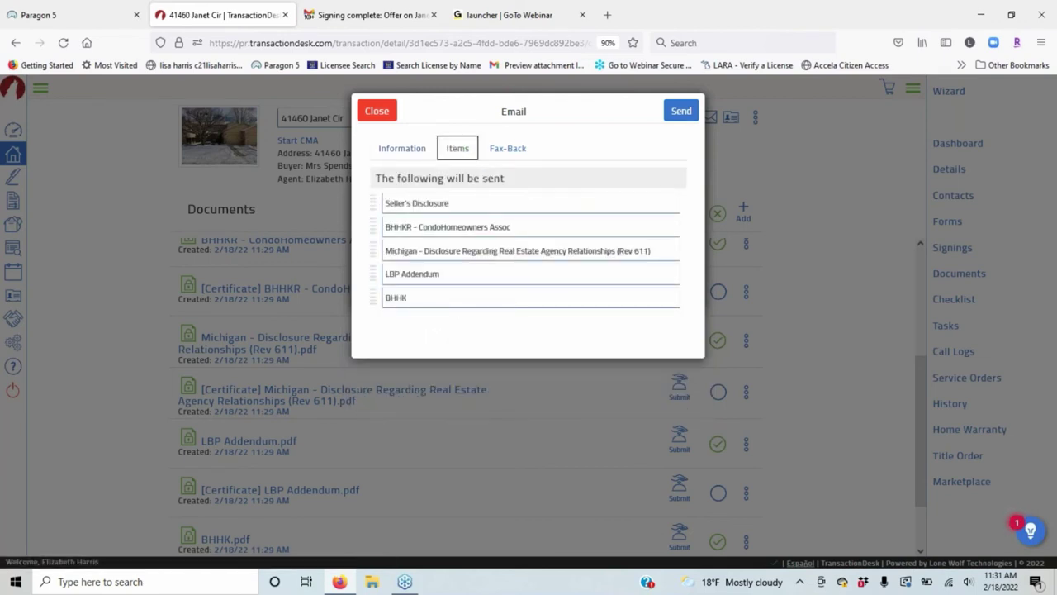
{"action": "left_click", "coordinate": [681, 111]}
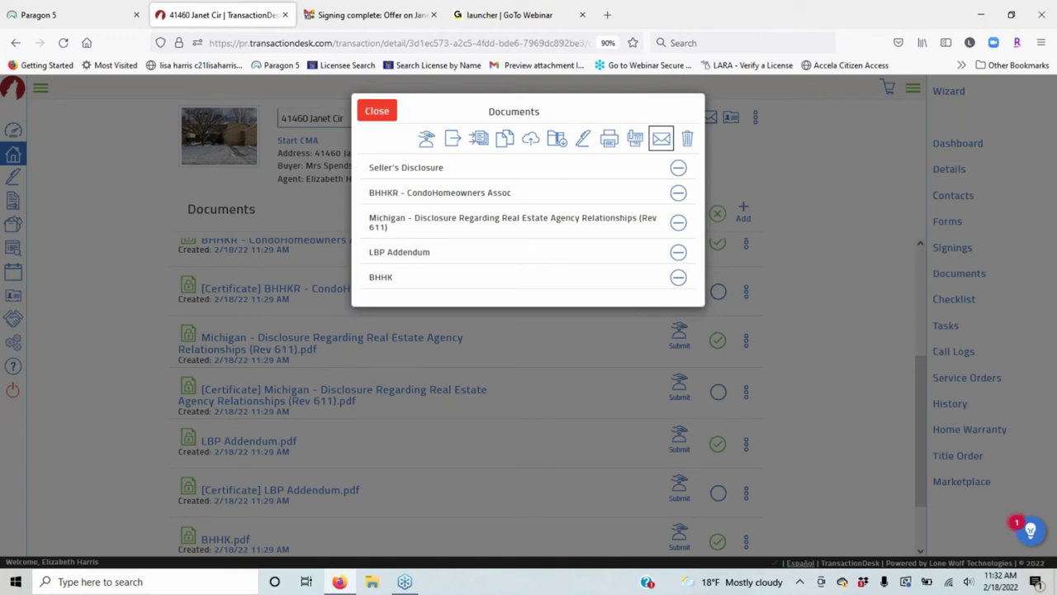
Merge the five basket files into one document named 'Offer signed package on Janet' and close the basket.
{"action": "left_click", "coordinate": [480, 141]}
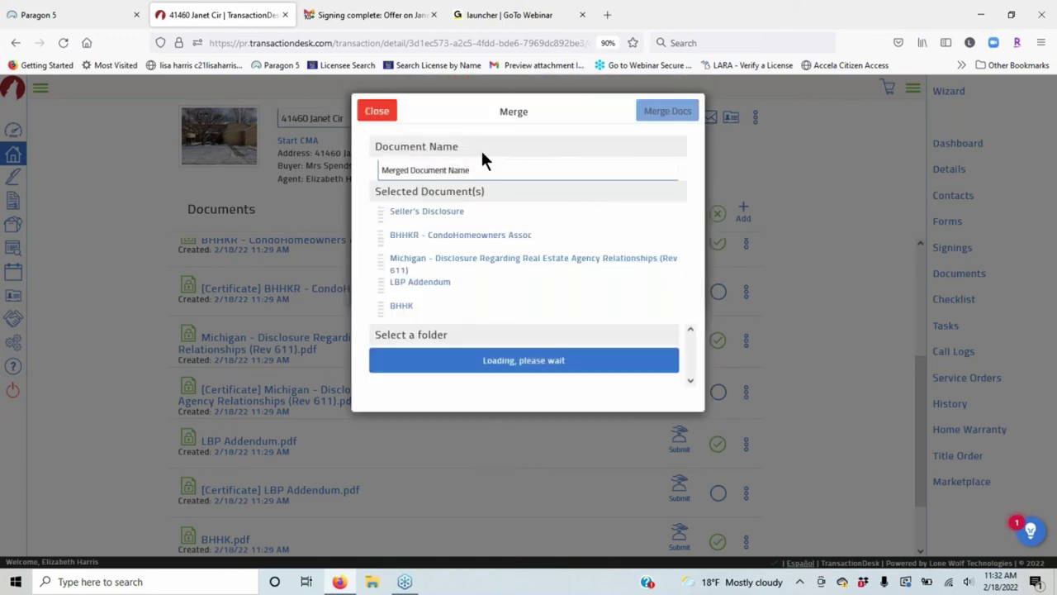
{"action": "left_click_drag", "start_coordinate": [493, 171], "coordinate": [303, 177]}
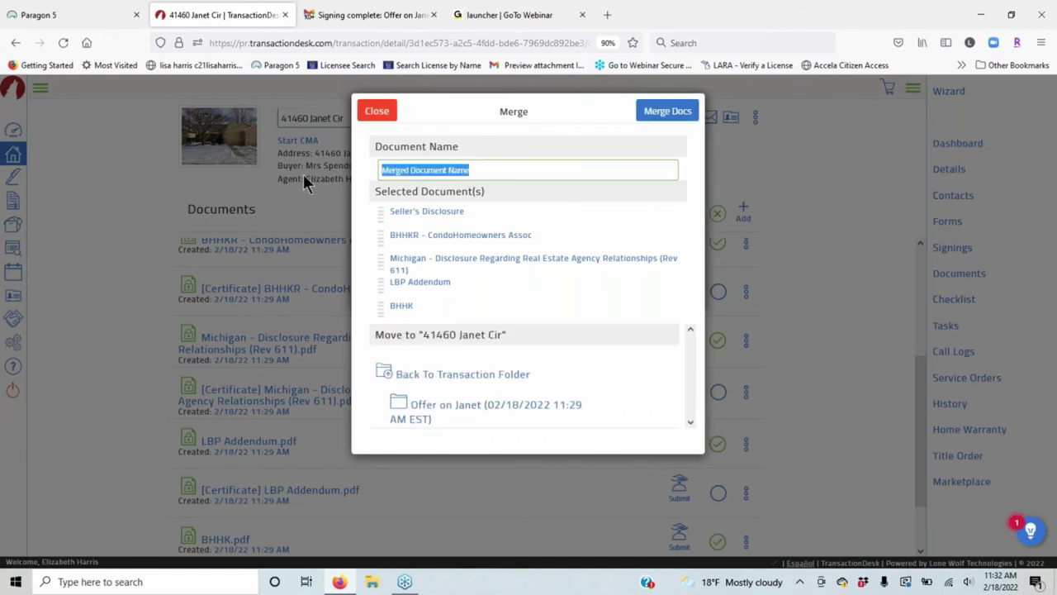
{"action": "type", "text": "Offer"}
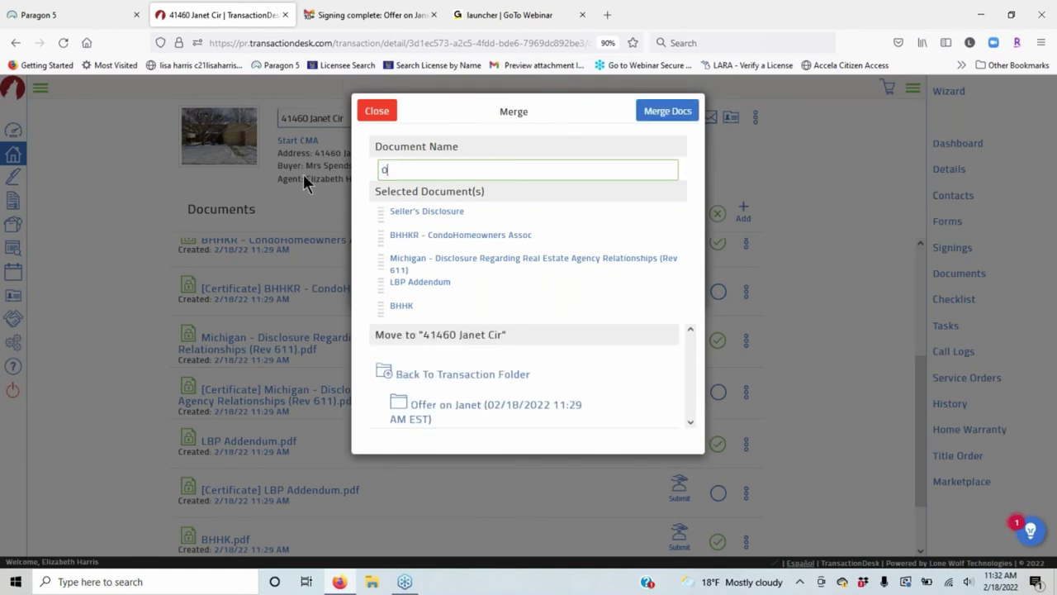
{"action": "type", "text": " Package"}
{"action": "key", "text": "BackSpace"}
{"action": "key", "text": "BackSpace"}
{"action": "key", "text": "BackSpace"}
{"action": "key", "text": "BackSpace"}
{"action": "key", "text": "BackSpace"}
{"action": "key", "text": "BackSpace"}
{"action": "key", "text": "BackSpace"}
{"action": "type", "text": "sigbn"}
{"action": "key", "text": "BackSpace"}
{"action": "key", "text": "BackSpace"}
{"action": "key", "text": "BackSpace"}
{"action": "type", "text": "gned package on Janet"}
{"action": "left_click", "coordinate": [684, 113]}
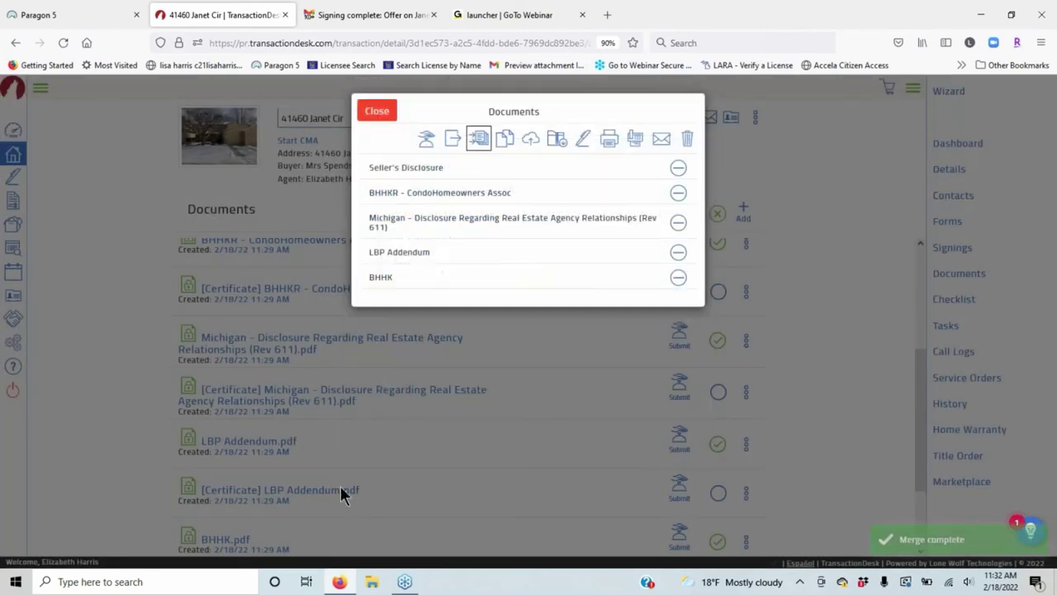
{"action": "left_click", "coordinate": [376, 111]}
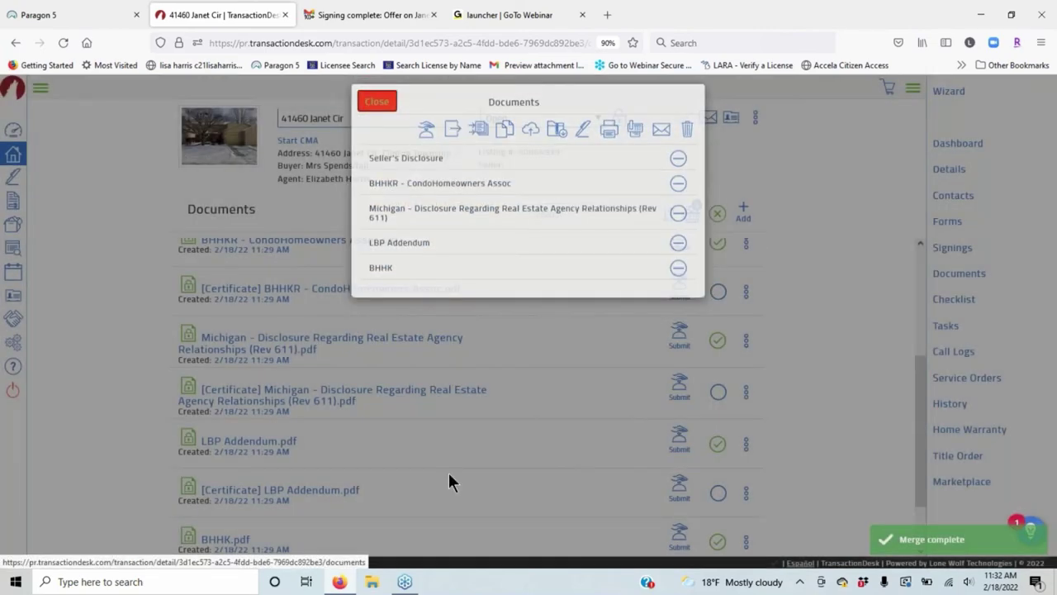
{"action": "scroll", "coordinate": [430, 473], "scroll_direction": "down", "scroll_amount": 2}
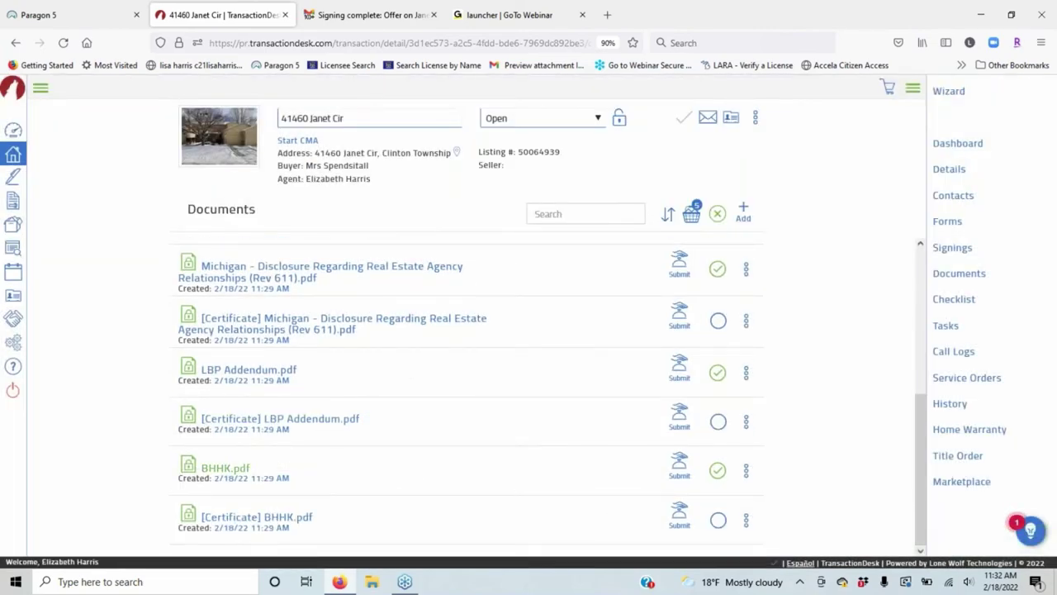
Leave the Offer on Janet folder for all documents and add 'Offer signed package on Janet.pdf' to the basket.
{"action": "left_click_drag", "start_coordinate": [914, 427], "coordinate": [914, 473]}
{"action": "left_click", "coordinate": [969, 275]}
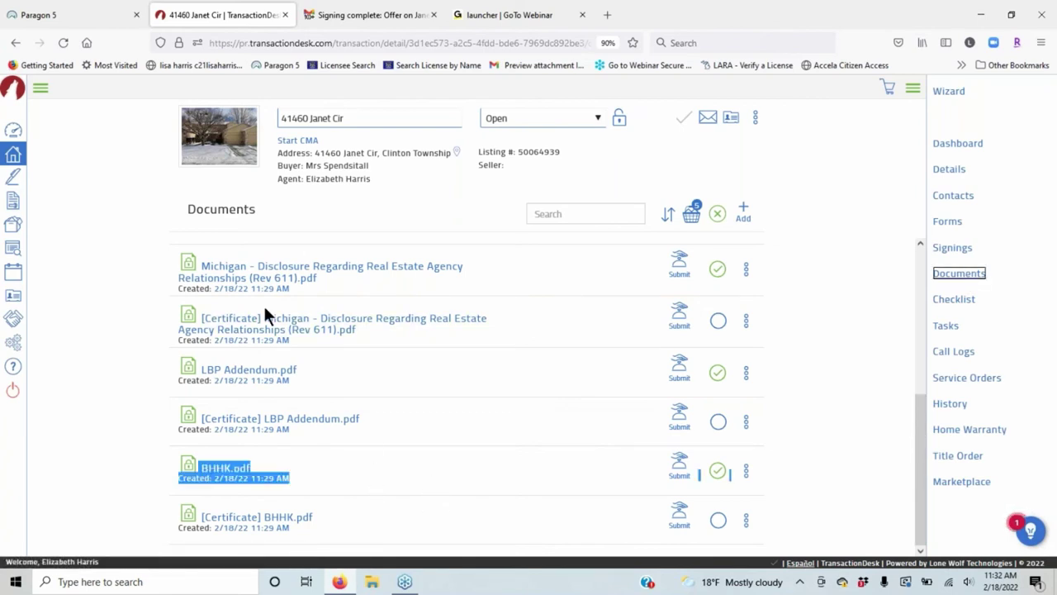
{"action": "scroll", "coordinate": [484, 354], "scroll_direction": "down", "scroll_amount": 4}
{"action": "scroll", "coordinate": [388, 446], "scroll_direction": "up", "scroll_amount": 3}
{"action": "scroll", "coordinate": [385, 435], "scroll_direction": "up", "scroll_amount": 3}
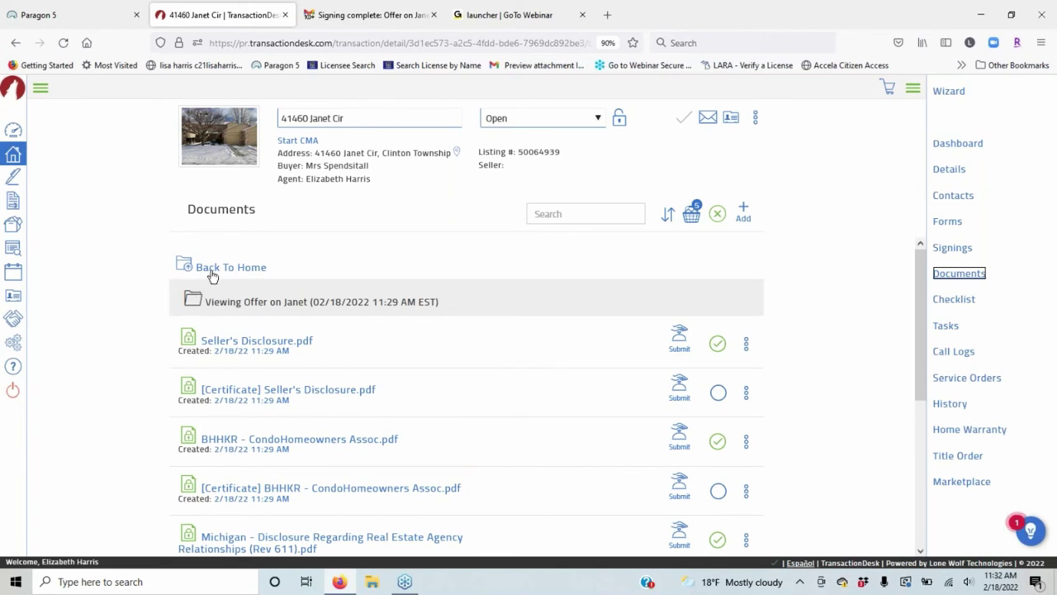
{"action": "left_click", "coordinate": [213, 268]}
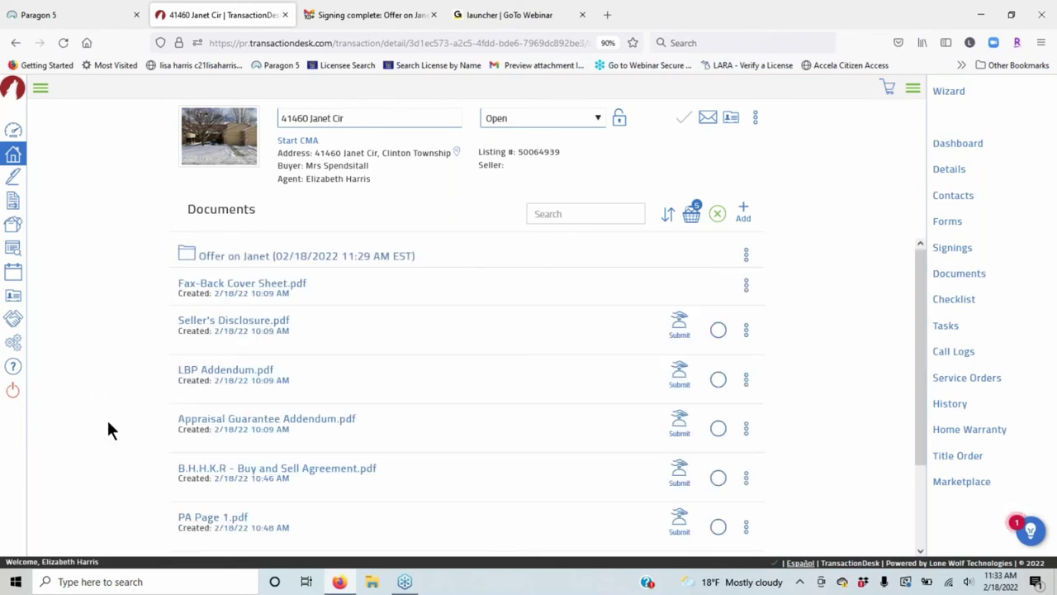
{"action": "scroll", "coordinate": [496, 367], "scroll_direction": "down", "scroll_amount": 3}
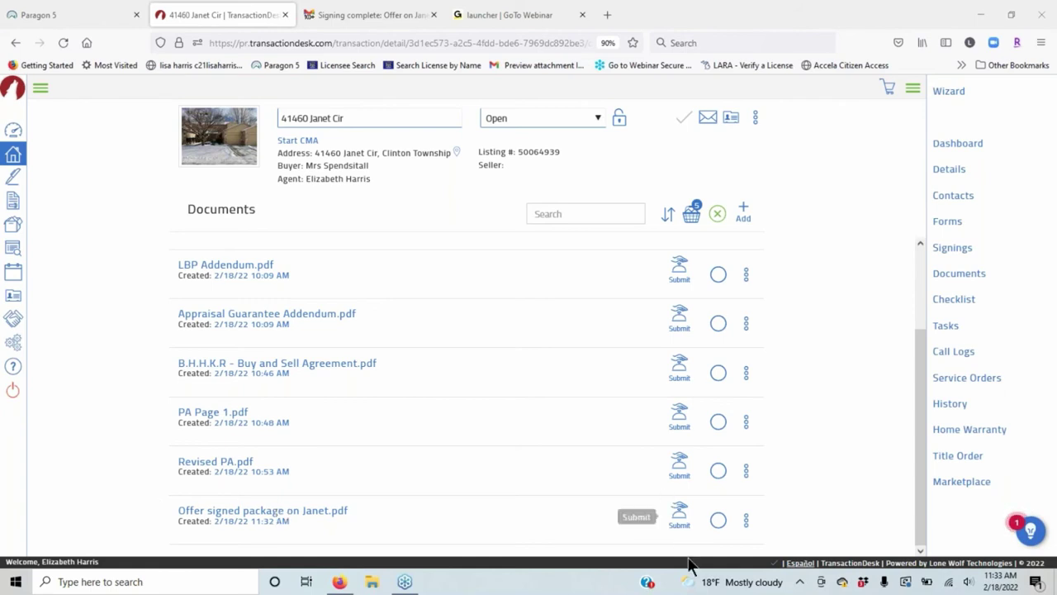
{"action": "left_click", "coordinate": [719, 520]}
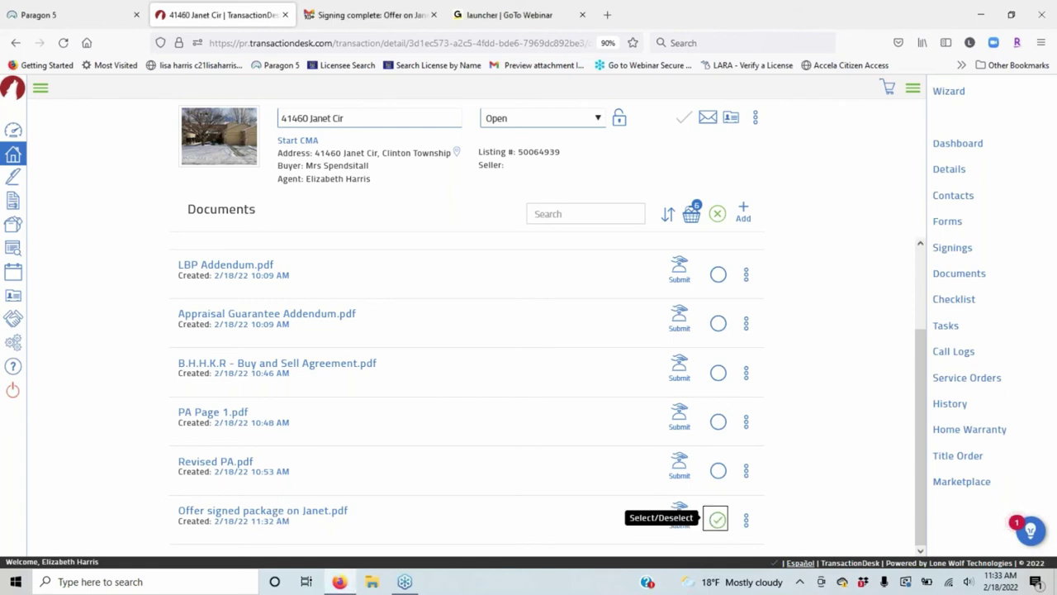
Open the basket twice to confirm its six documents, including the merged offer package, then close it.
{"action": "left_click", "coordinate": [699, 218]}
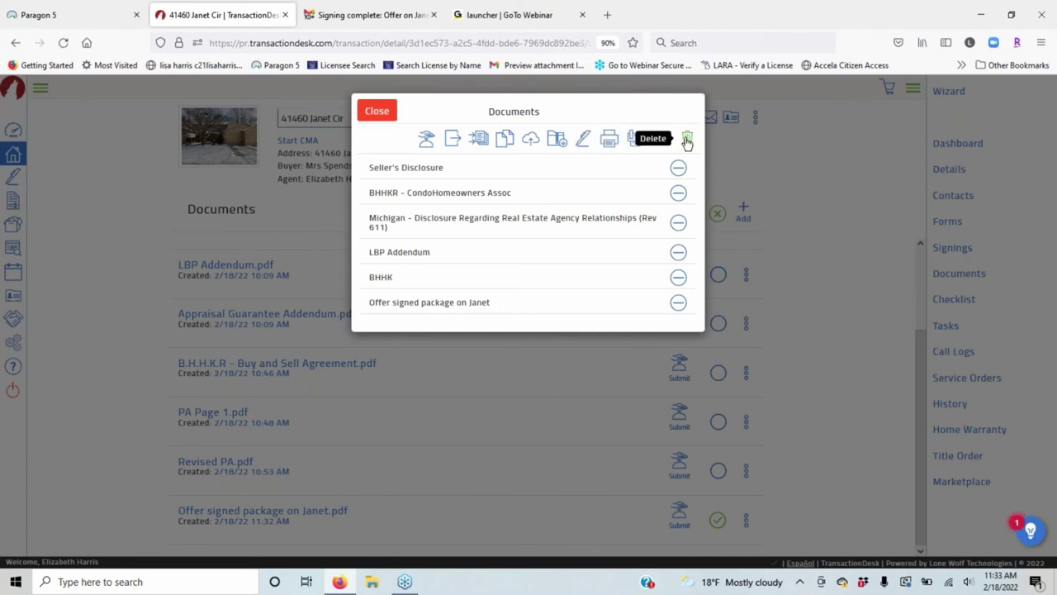
{"action": "left_click", "coordinate": [377, 111]}
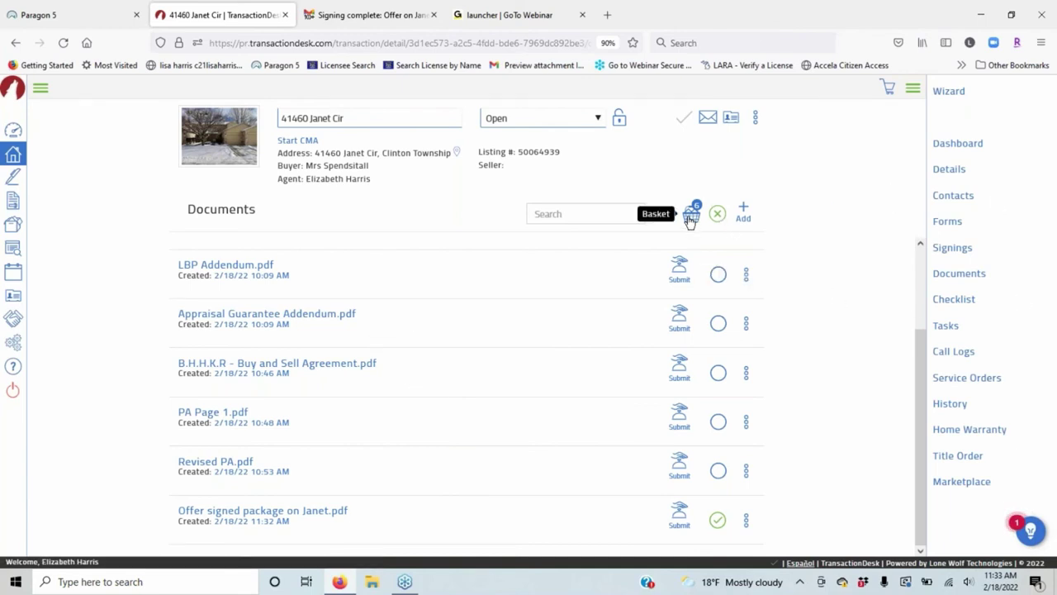
{"action": "left_click", "coordinate": [692, 215]}
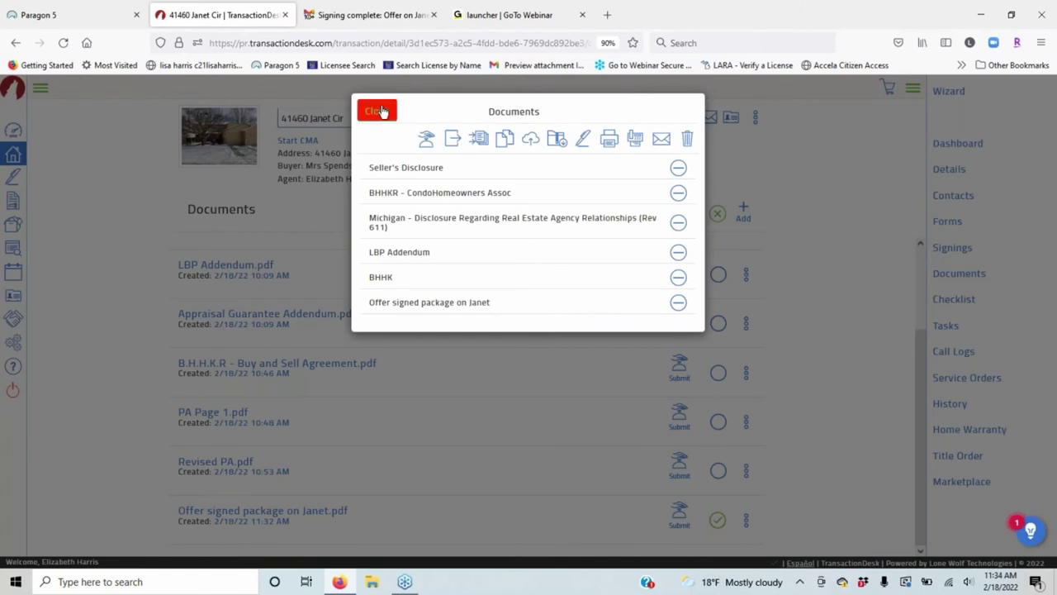
{"action": "left_click", "coordinate": [382, 111]}
Add LBP Addendum.pdf to the basket from its file actions menu.
{"action": "left_click", "coordinate": [746, 273]}
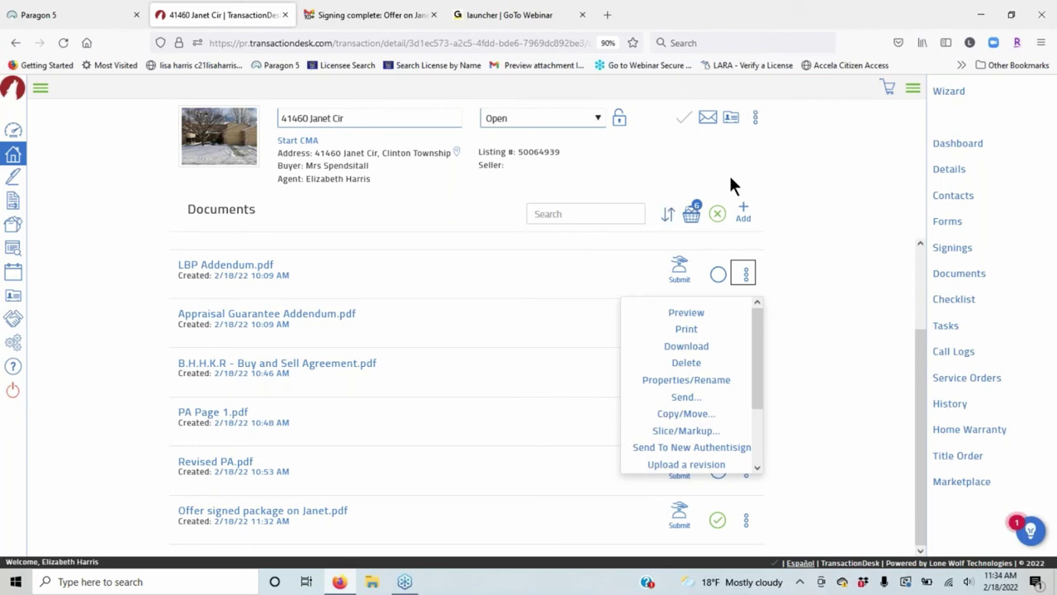
{"action": "left_click", "coordinate": [717, 274]}
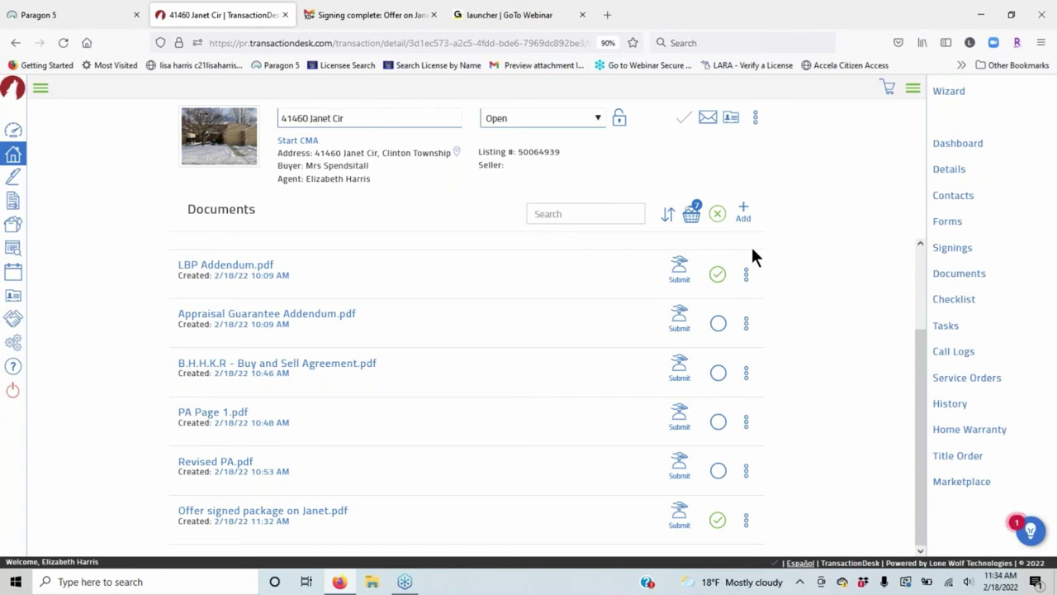
{"action": "left_click", "coordinate": [39, 90]}
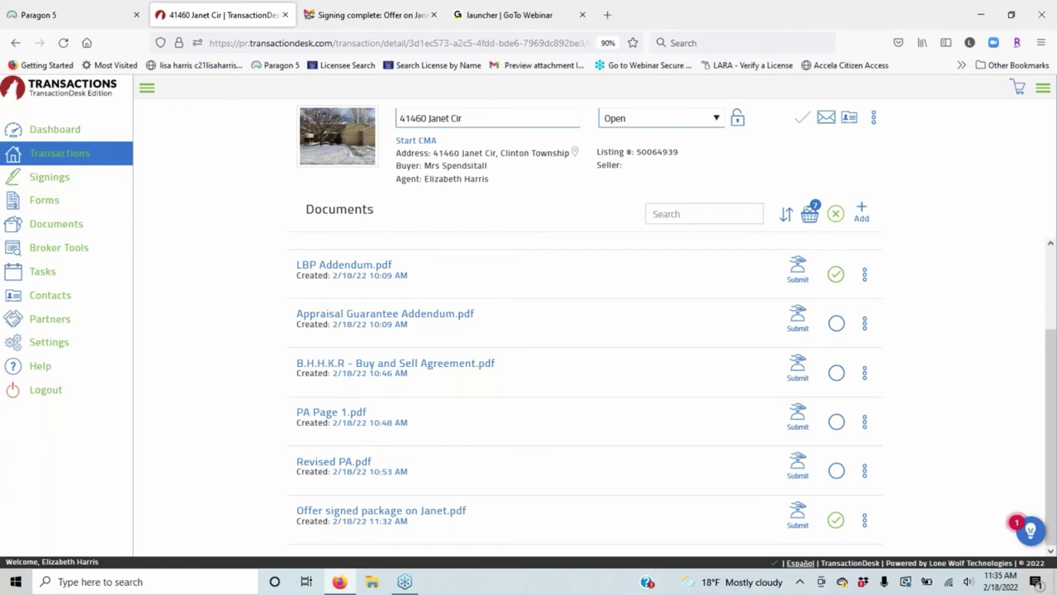
Go to the agent dashboard, try moving the Checklists tile, then open the Transactions list.
{"action": "left_click", "coordinate": [69, 131]}
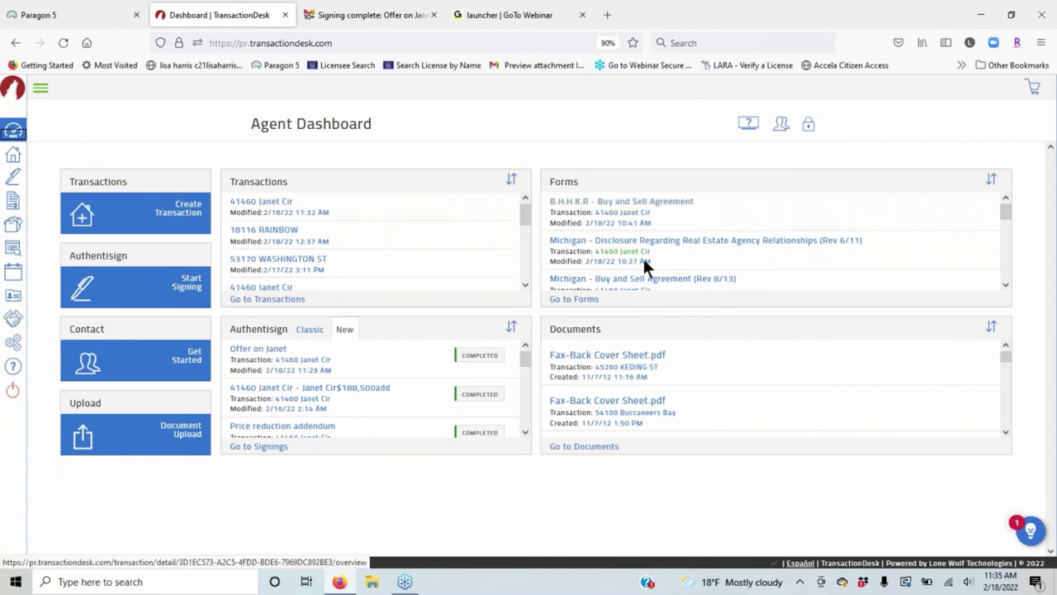
{"action": "scroll", "coordinate": [647, 266], "scroll_direction": "down", "scroll_amount": 5}
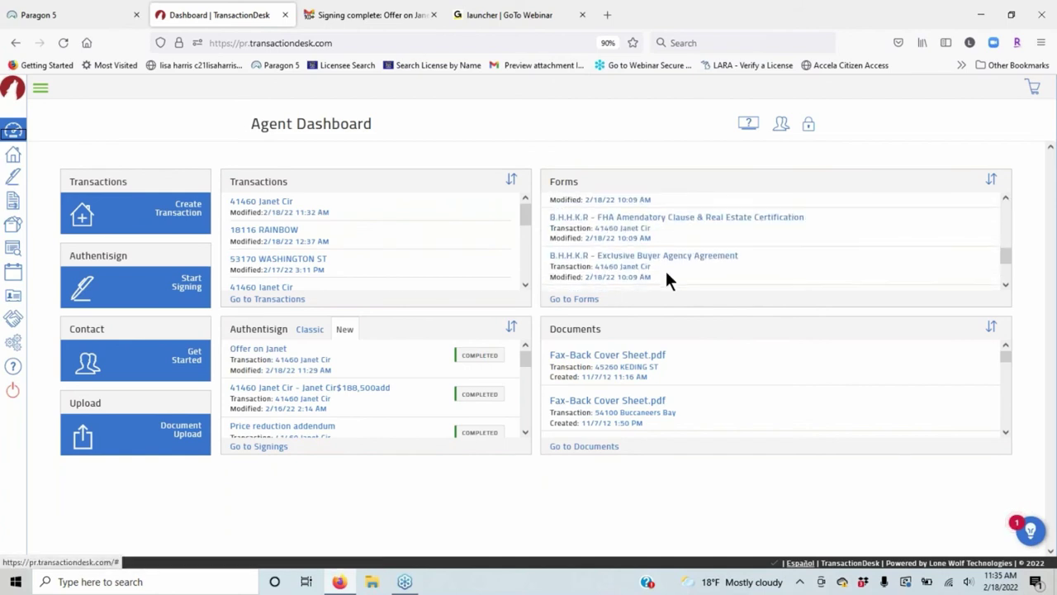
{"action": "scroll", "coordinate": [665, 276], "scroll_direction": "down", "scroll_amount": 3}
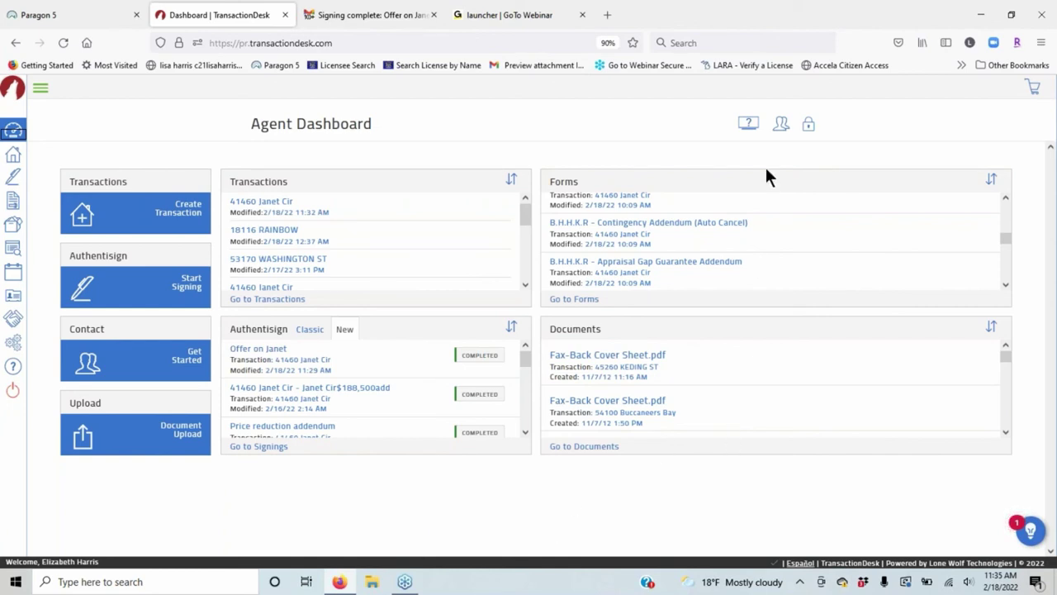
{"action": "left_click", "coordinate": [809, 124]}
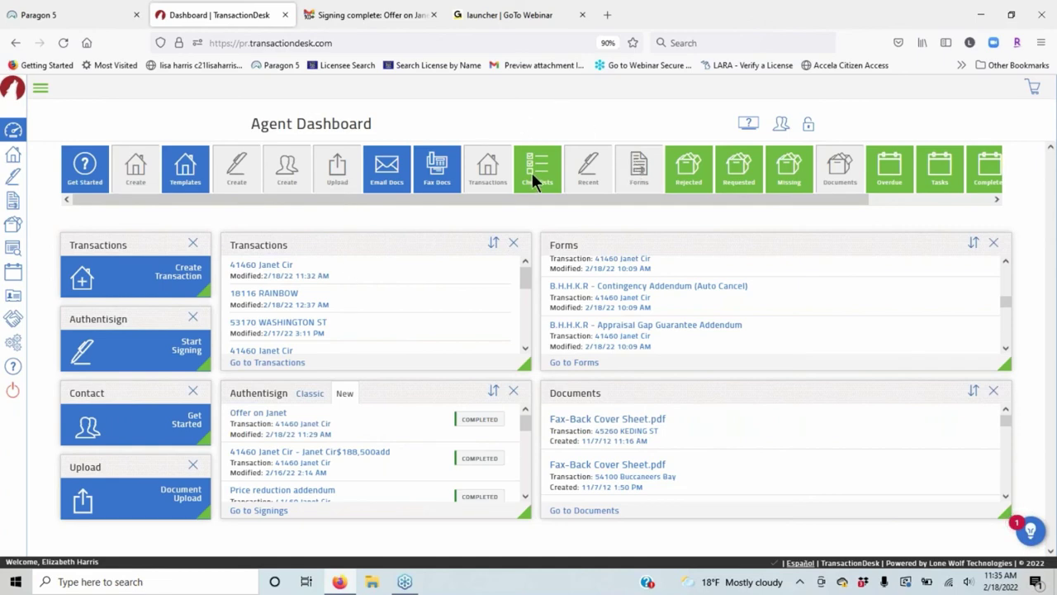
{"action": "mouse_move", "coordinate": [532, 173]}
{"action": "left_mouse_down"}
{"action": "mouse_move", "coordinate": [518, 245]}
{"action": "mouse_move", "coordinate": [529, 183]}
{"action": "left_mouse_up"}
{"action": "left_click", "coordinate": [41, 89]}
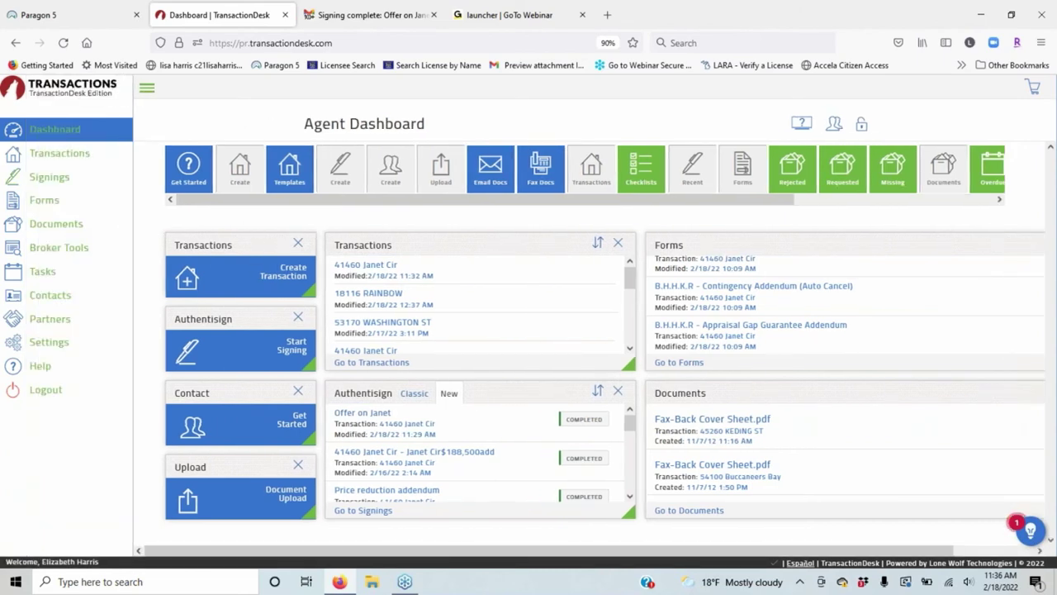
{"action": "left_click", "coordinate": [67, 154]}
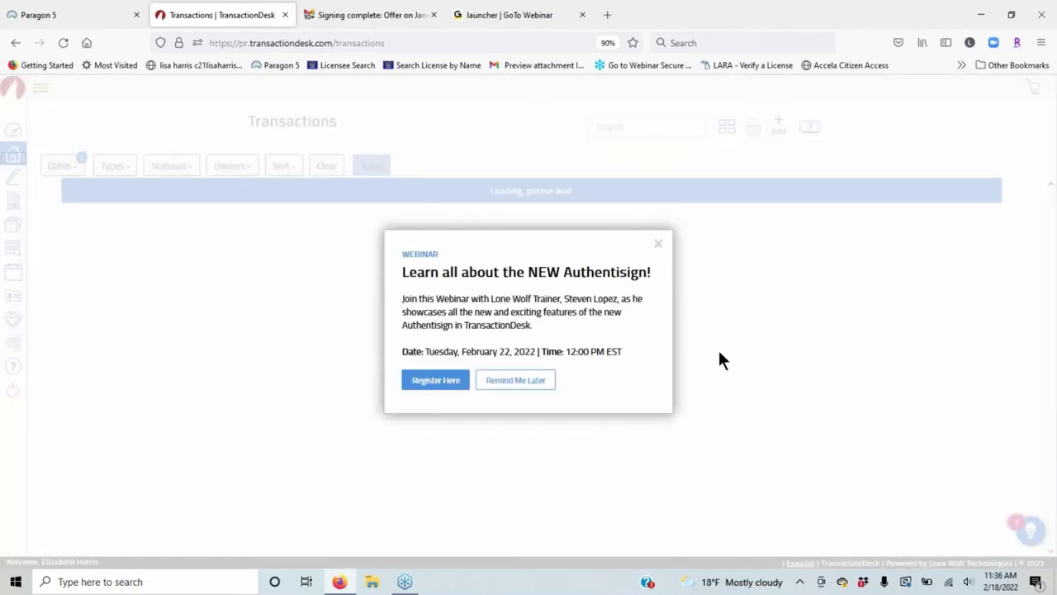
Dismiss the Authentisign webinar announcement and scroll down the Transactions list.
{"action": "left_click", "coordinate": [514, 379]}
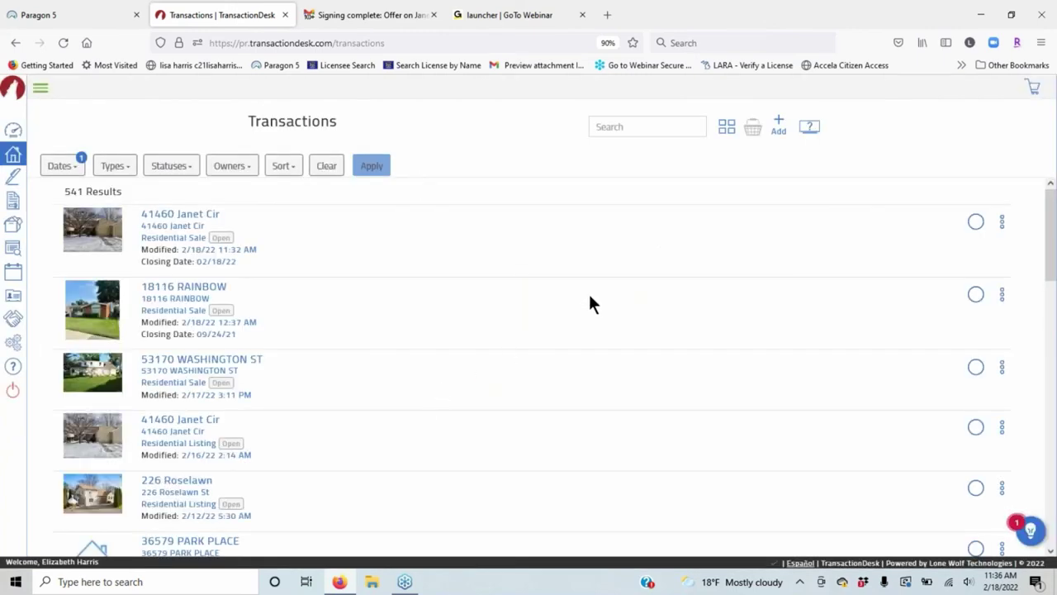
{"action": "scroll", "coordinate": [590, 304], "scroll_direction": "down", "scroll_amount": 15}
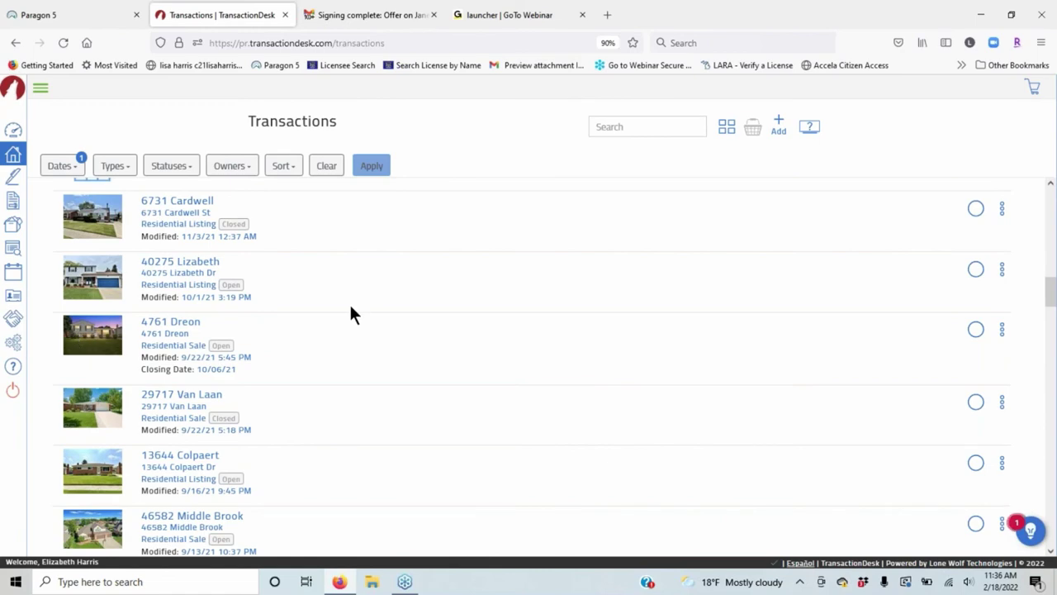
{"action": "scroll", "coordinate": [350, 314], "scroll_direction": "down", "scroll_amount": 5}
{"action": "scroll", "coordinate": [413, 360], "scroll_direction": "down", "scroll_amount": 5}
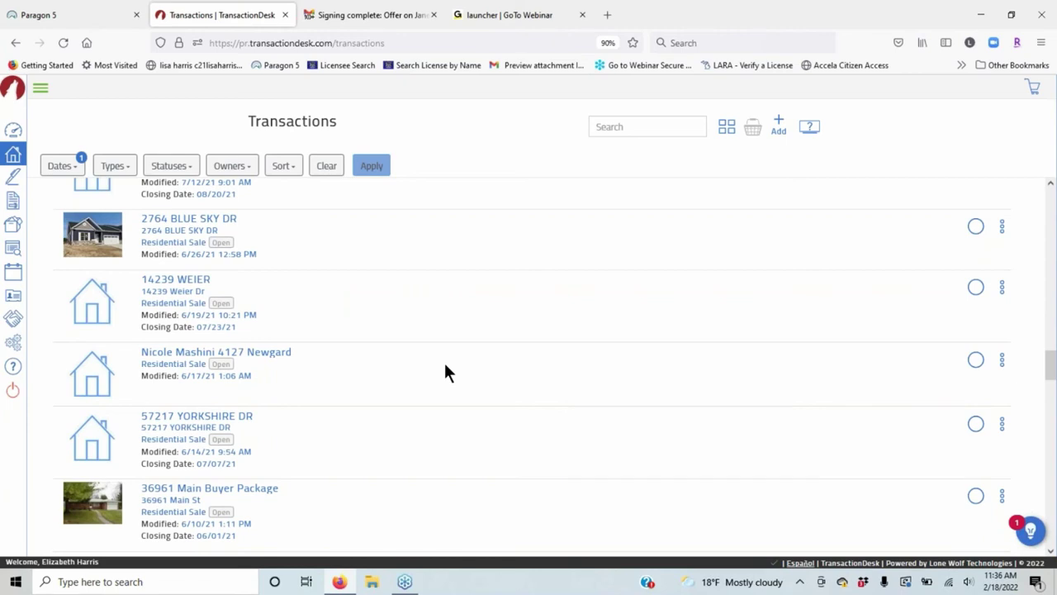
{"action": "scroll", "coordinate": [446, 368], "scroll_direction": "down", "scroll_amount": 3}
{"action": "scroll", "coordinate": [454, 378], "scroll_direction": "down", "scroll_amount": 10}
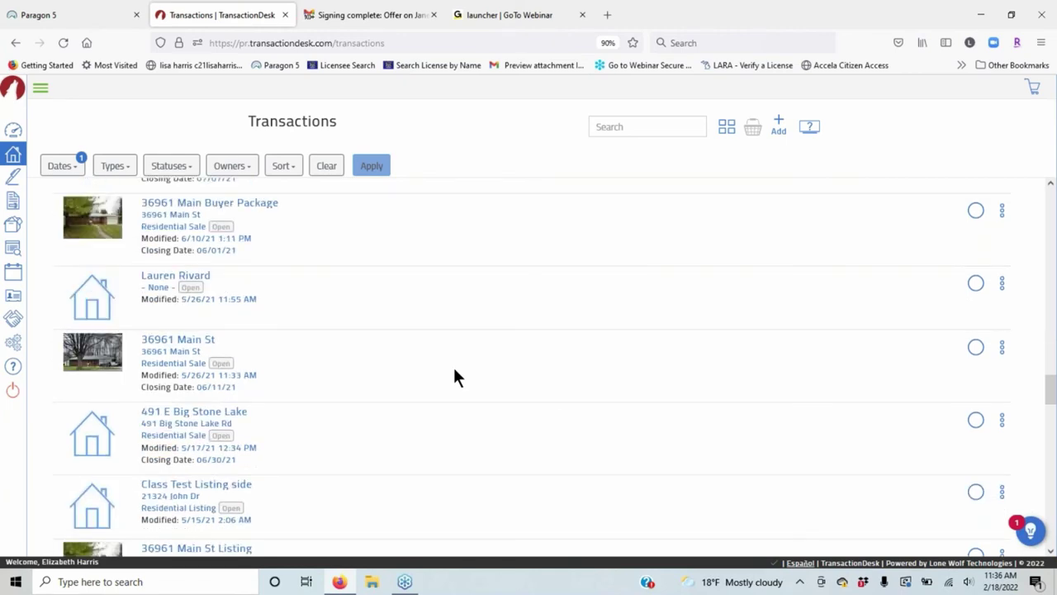
{"action": "left_click", "coordinate": [1000, 193]}
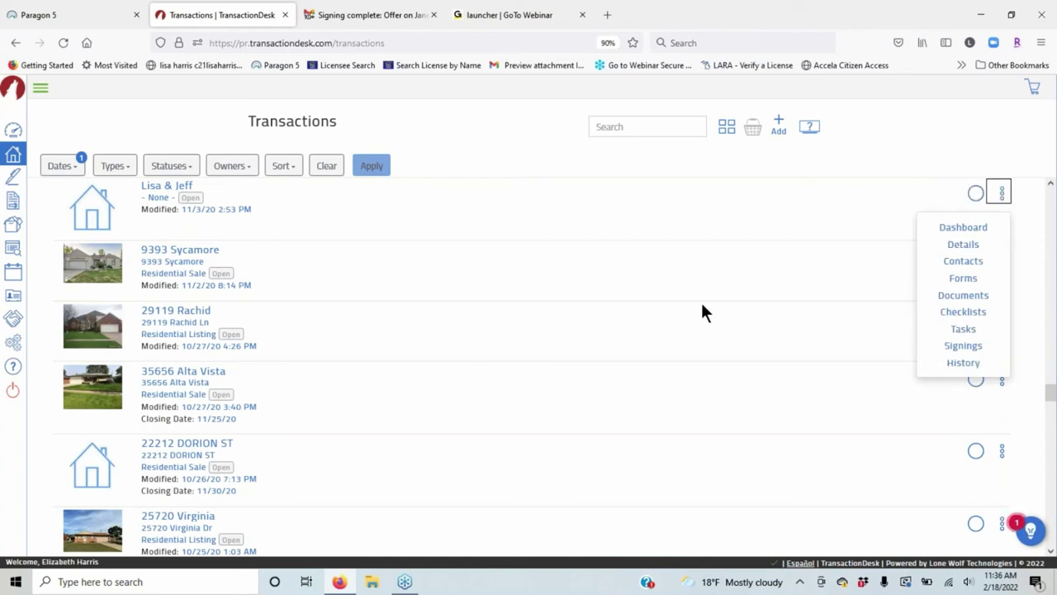
{"action": "left_click", "coordinate": [975, 192]}
{"action": "left_click", "coordinate": [976, 257]}
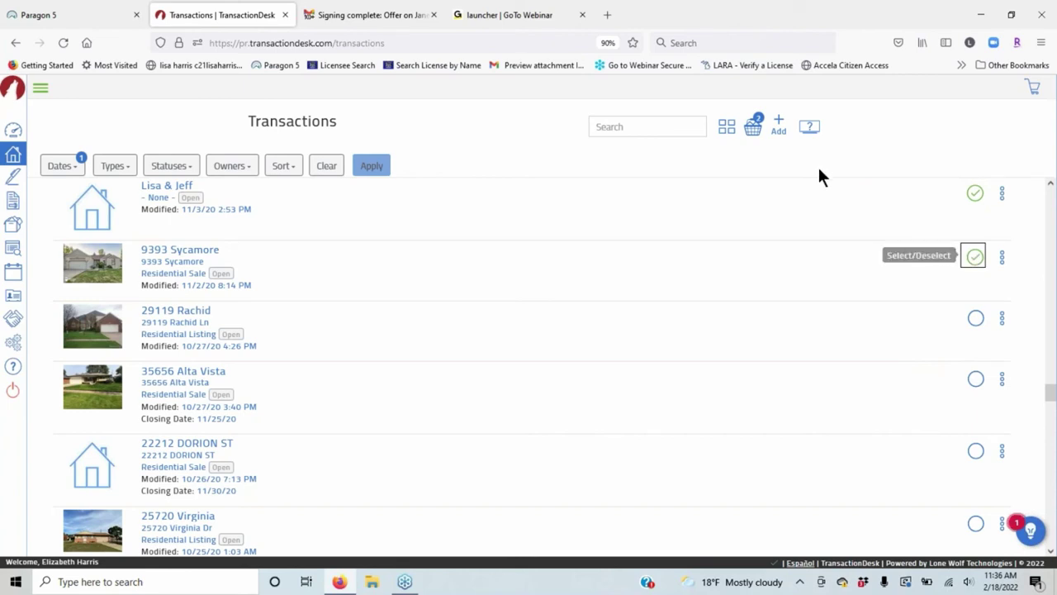
{"action": "left_click", "coordinate": [753, 130]}
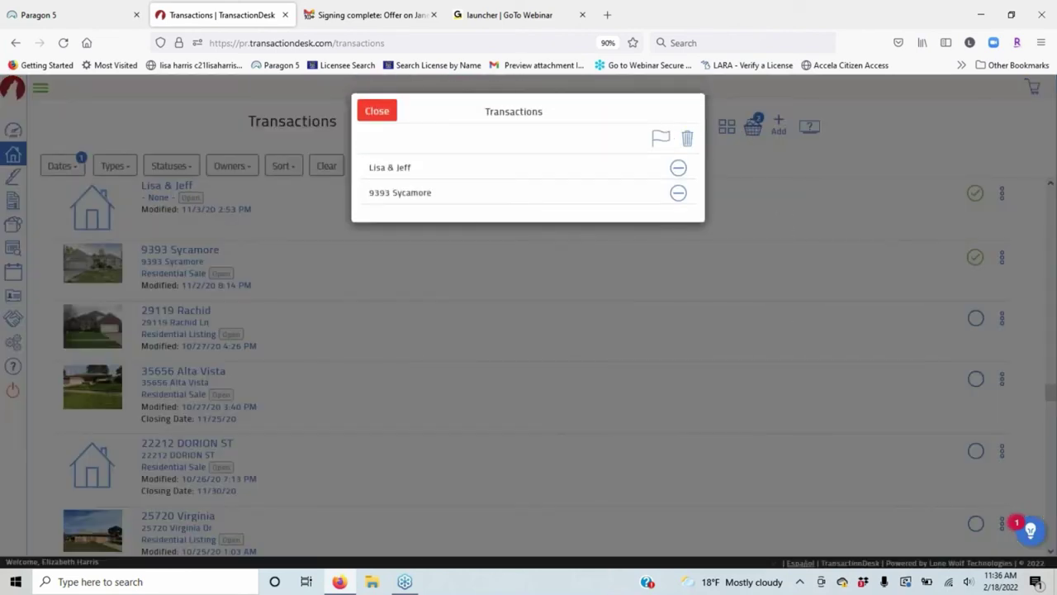
{"action": "left_click", "coordinate": [381, 114]}
{"action": "scroll", "coordinate": [225, 324], "scroll_direction": "down", "scroll_amount": 3}
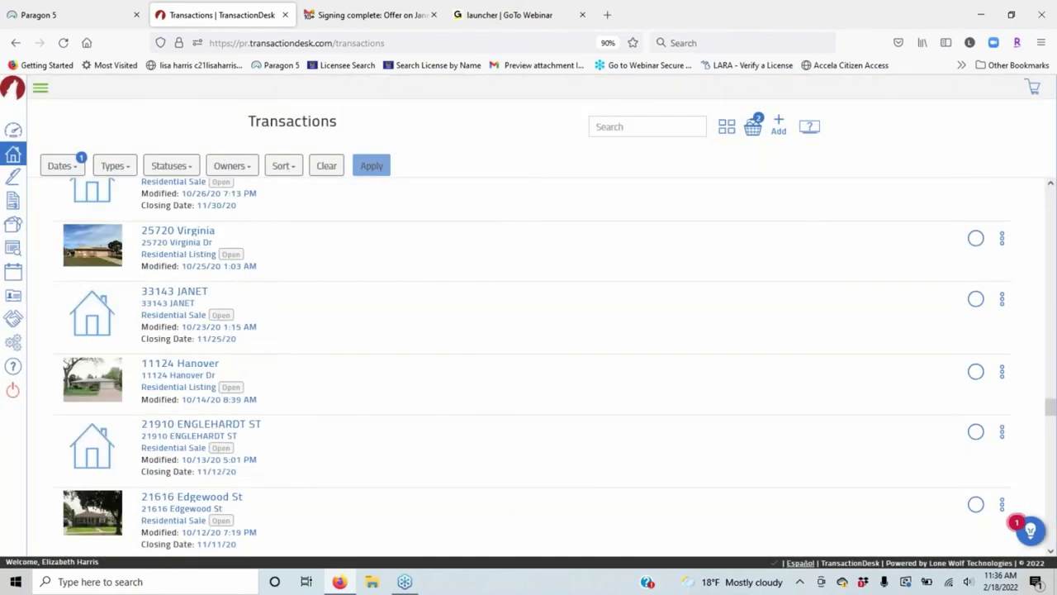
{"action": "left_click", "coordinate": [15, 178]}
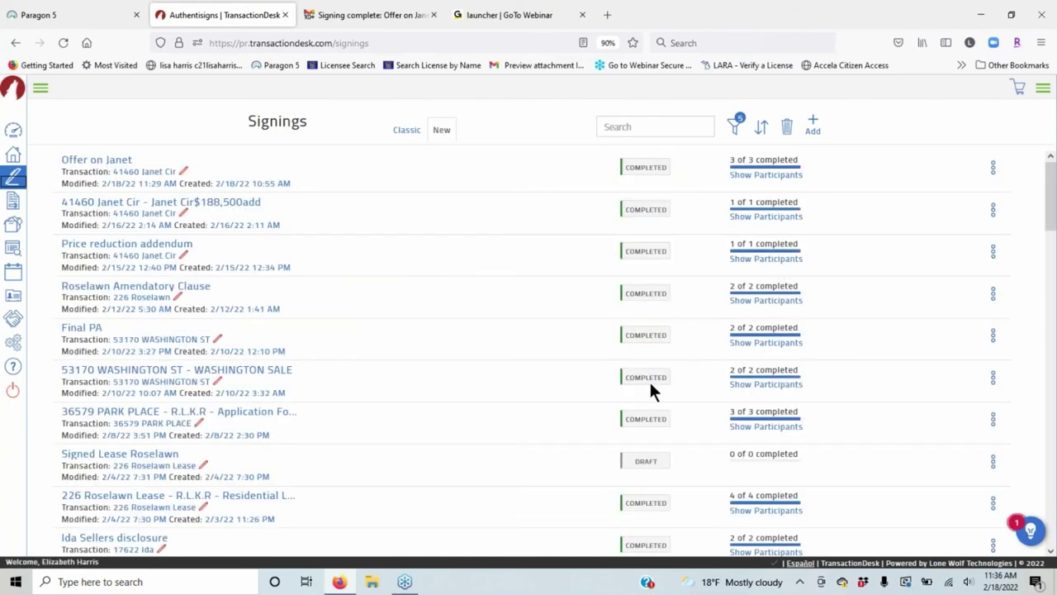
Scroll the Signings list and view the options for the Offer on Roselawn signing.
{"action": "scroll", "coordinate": [453, 371], "scroll_direction": "down", "scroll_amount": 10}
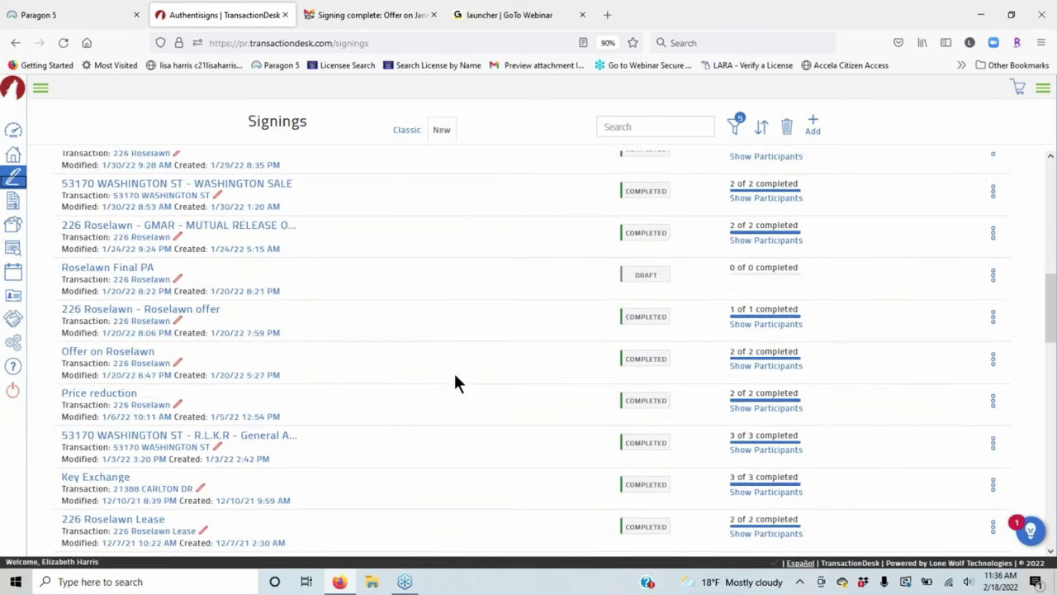
{"action": "left_click", "coordinate": [993, 179]}
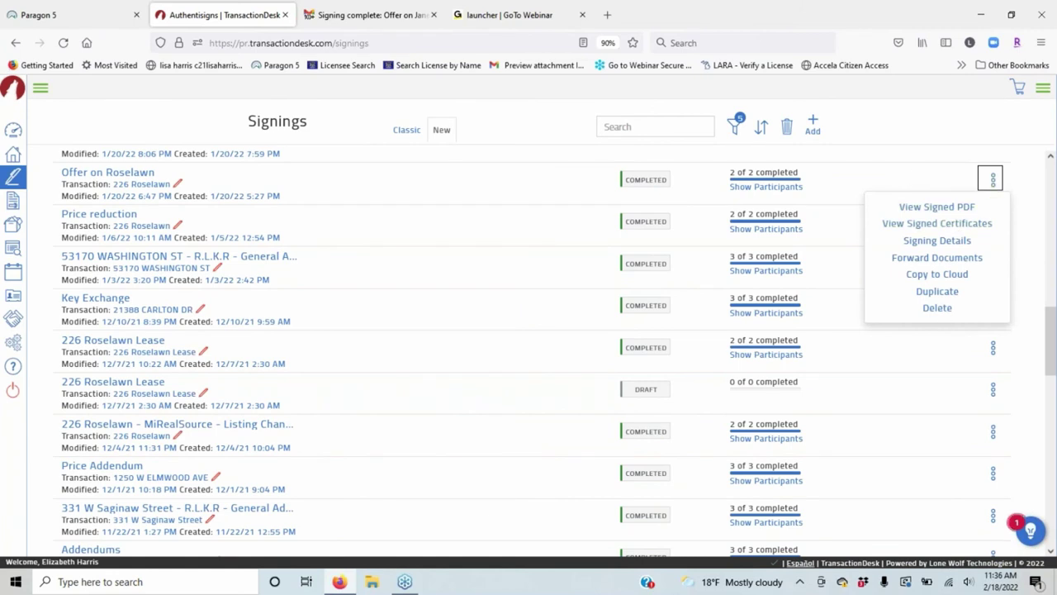
{"action": "scroll", "coordinate": [408, 221], "scroll_direction": "up", "scroll_amount": 4}
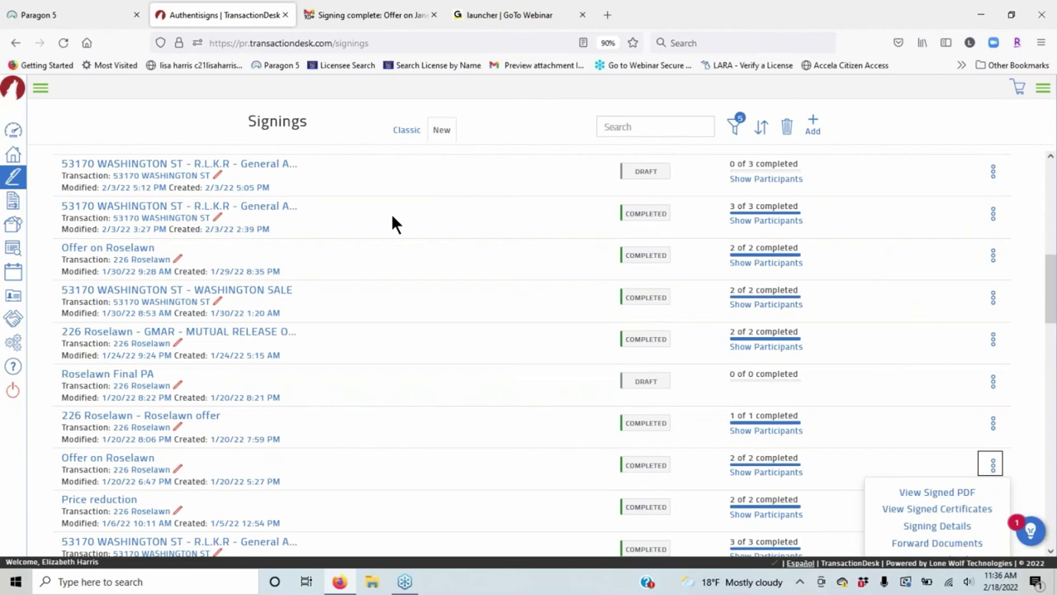
{"action": "scroll", "coordinate": [392, 223], "scroll_direction": "up", "scroll_amount": 1}
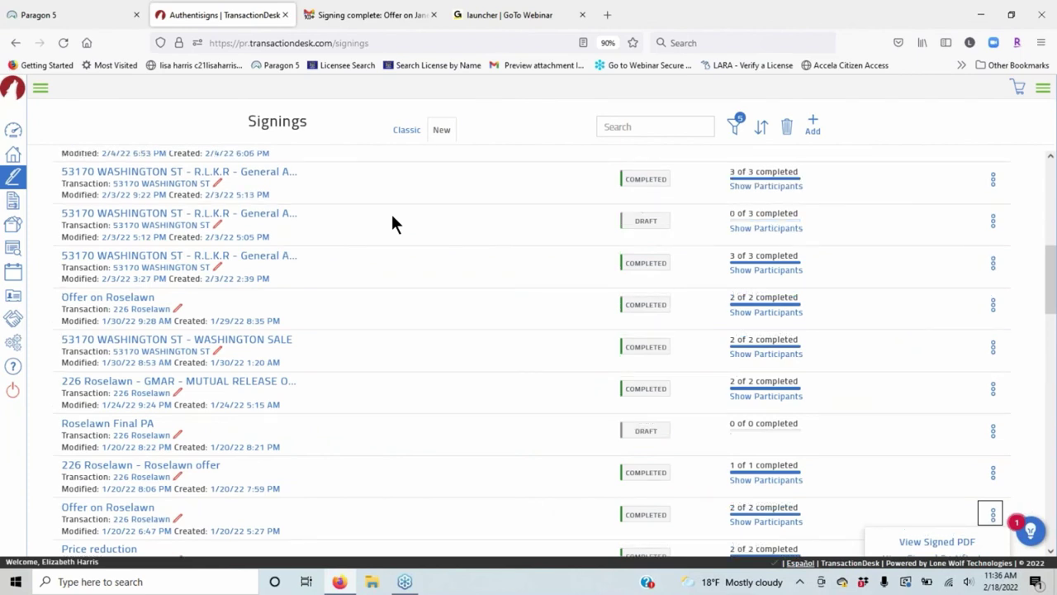
{"action": "scroll", "coordinate": [393, 223], "scroll_direction": "up", "scroll_amount": 5}
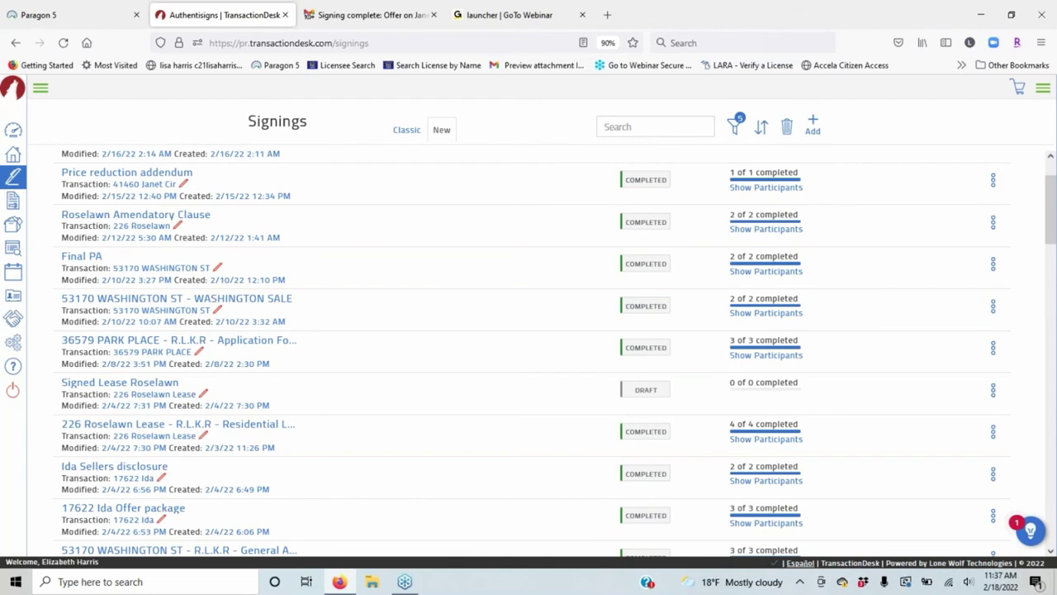
Pass through Forms to Documents and open the Transaction Folder of property folders.
{"action": "left_click", "coordinate": [13, 202]}
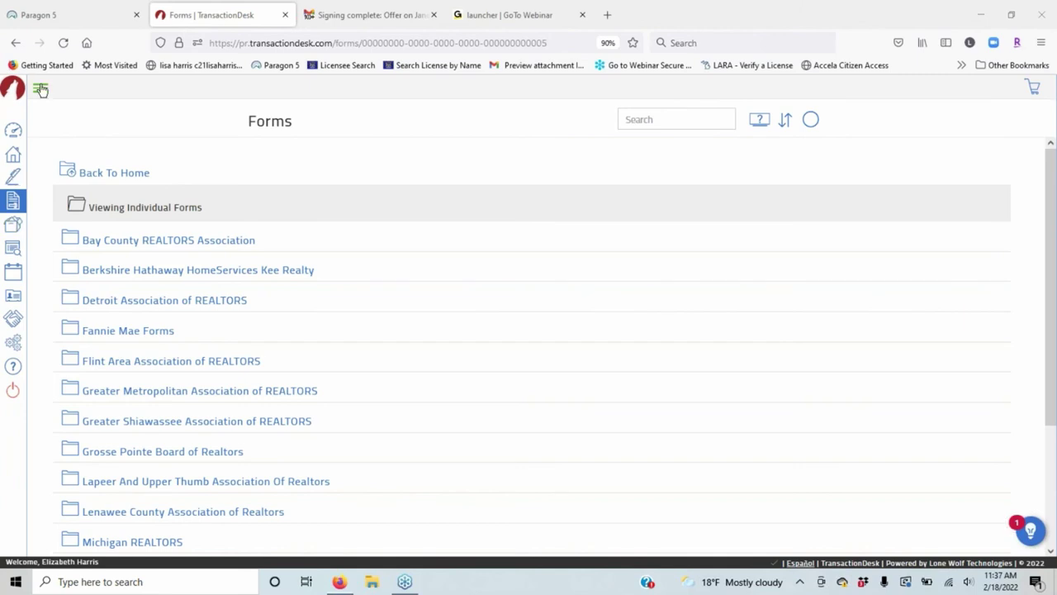
{"action": "left_click", "coordinate": [12, 225]}
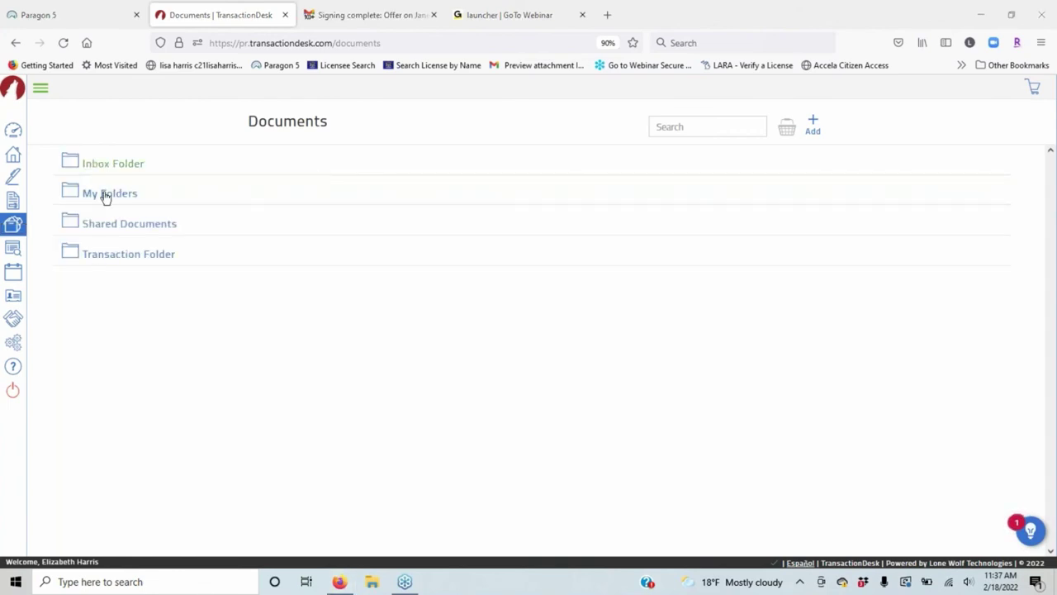
{"action": "left_click", "coordinate": [115, 255]}
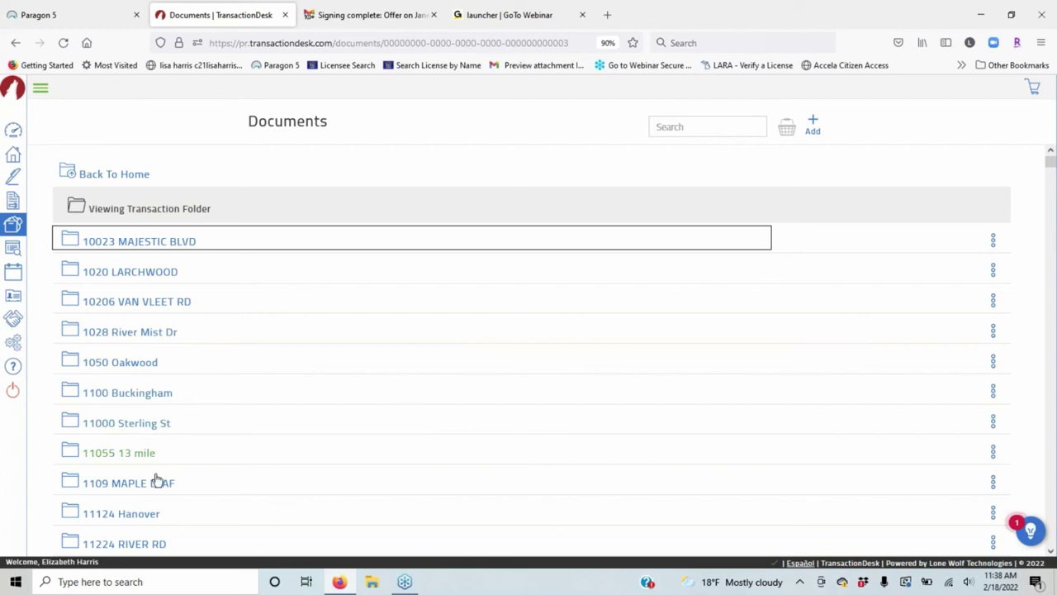
{"action": "scroll", "coordinate": [335, 267], "scroll_direction": "down", "scroll_amount": 15}
{"action": "scroll", "coordinate": [302, 372], "scroll_direction": "up", "scroll_amount": 5}
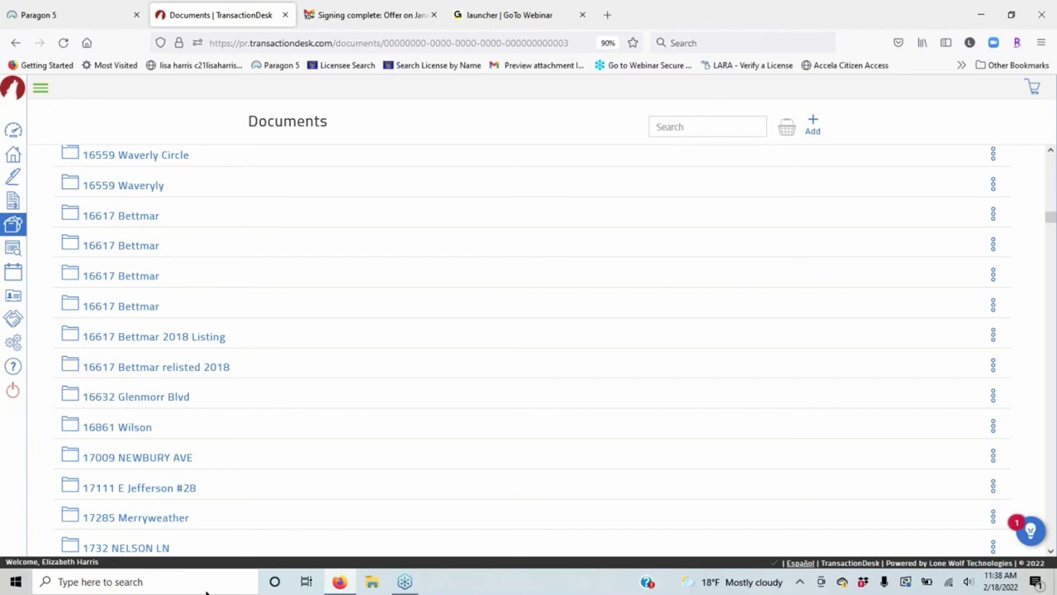
{"action": "left_click", "coordinate": [39, 89]}
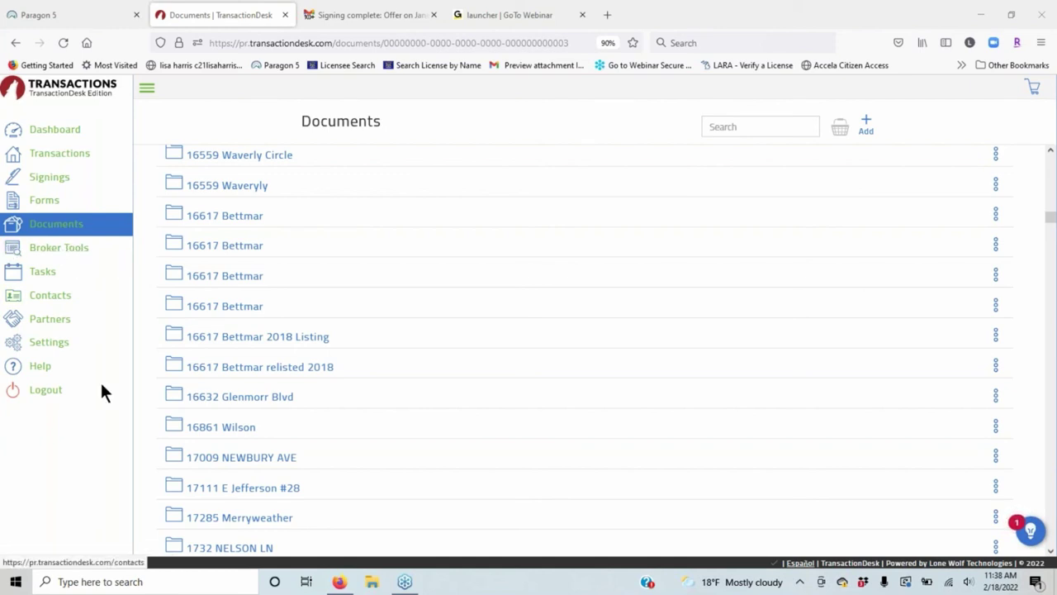
{"action": "left_click", "coordinate": [59, 276]}
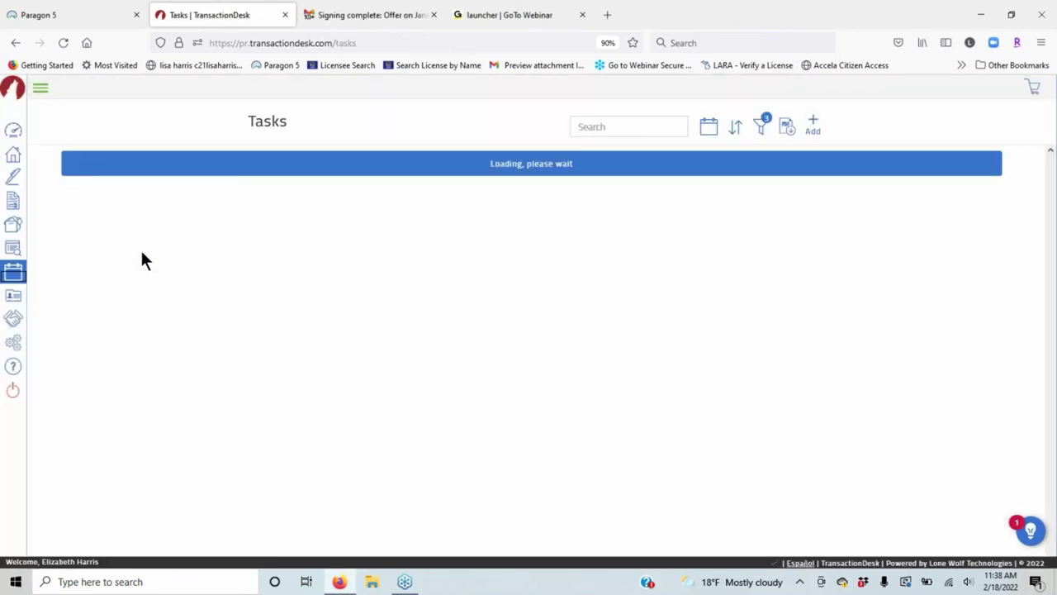
Navigate from Tasks through Contacts to the Partners integrations page.
{"action": "left_click", "coordinate": [41, 89]}
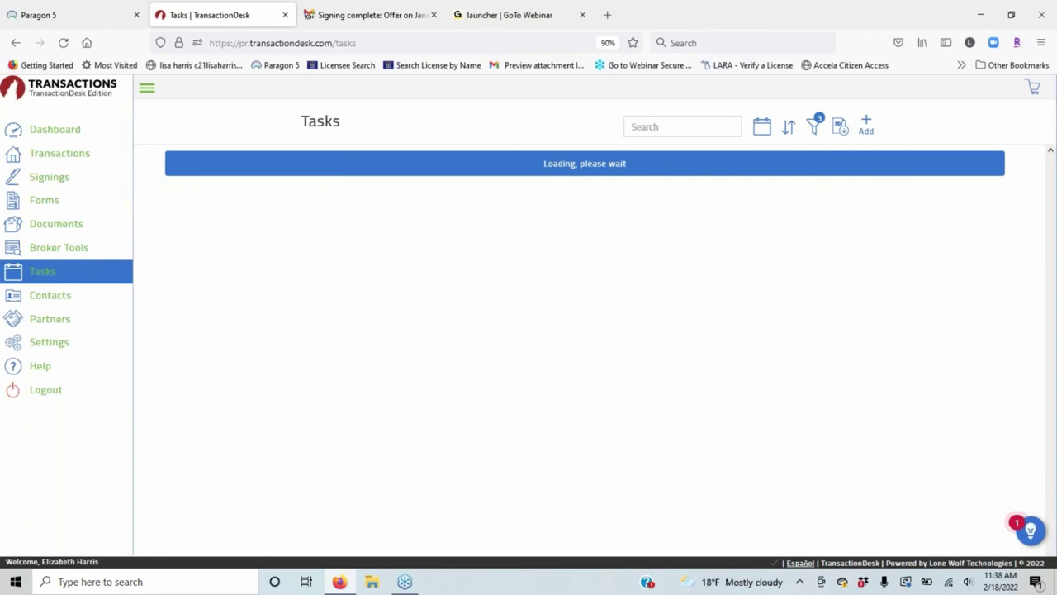
{"action": "left_click", "coordinate": [59, 299]}
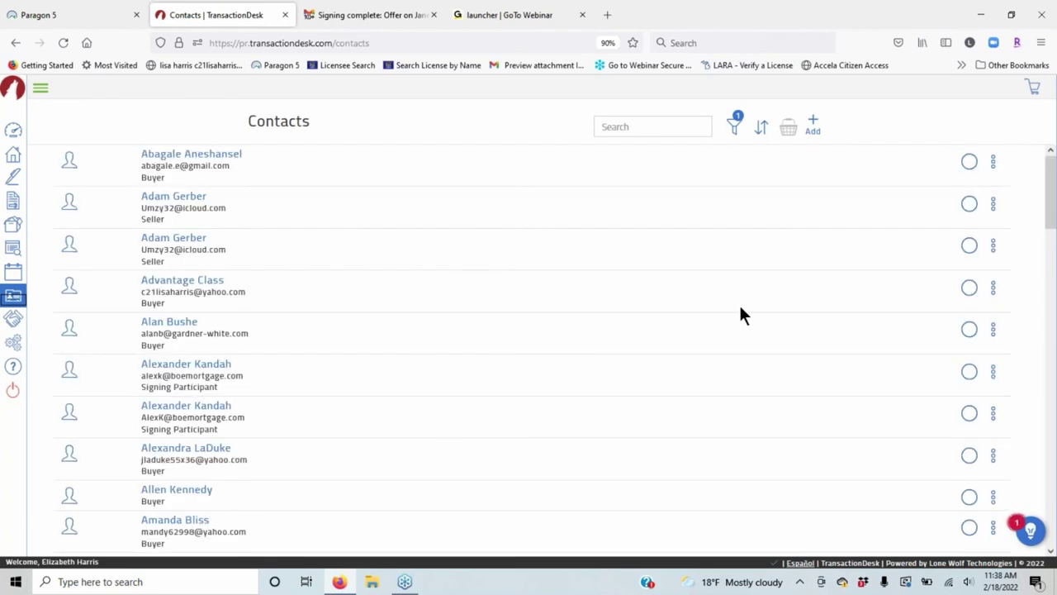
{"action": "left_click", "coordinate": [43, 92]}
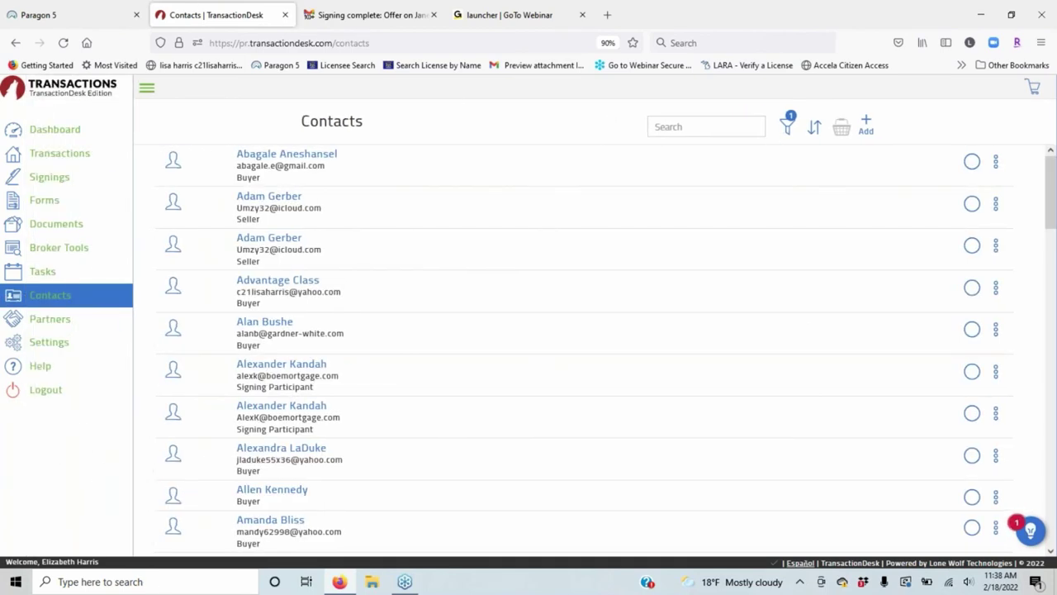
{"action": "left_click", "coordinate": [50, 319]}
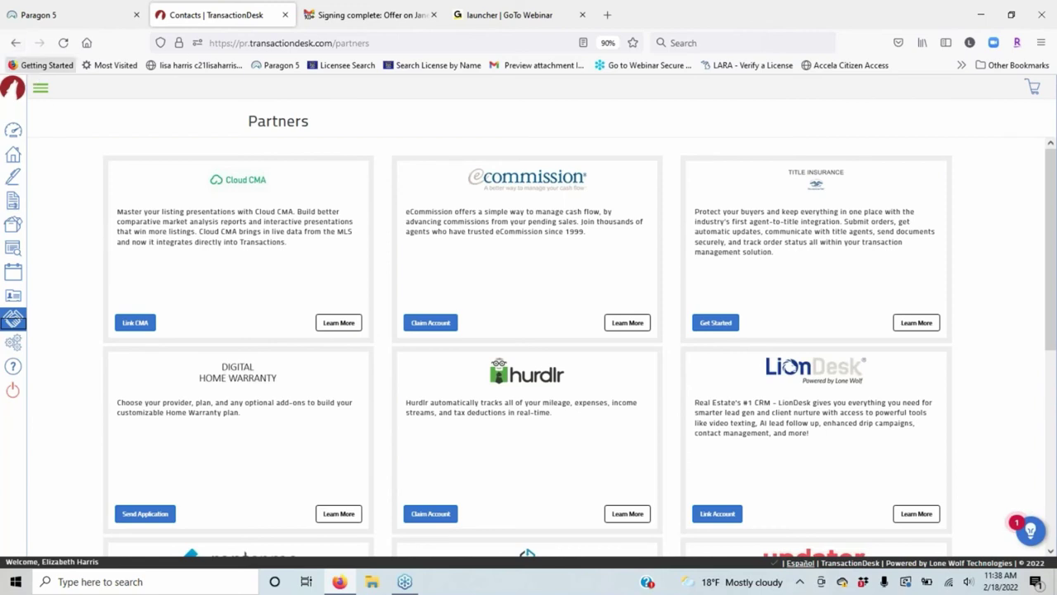
{"action": "left_click", "coordinate": [43, 91]}
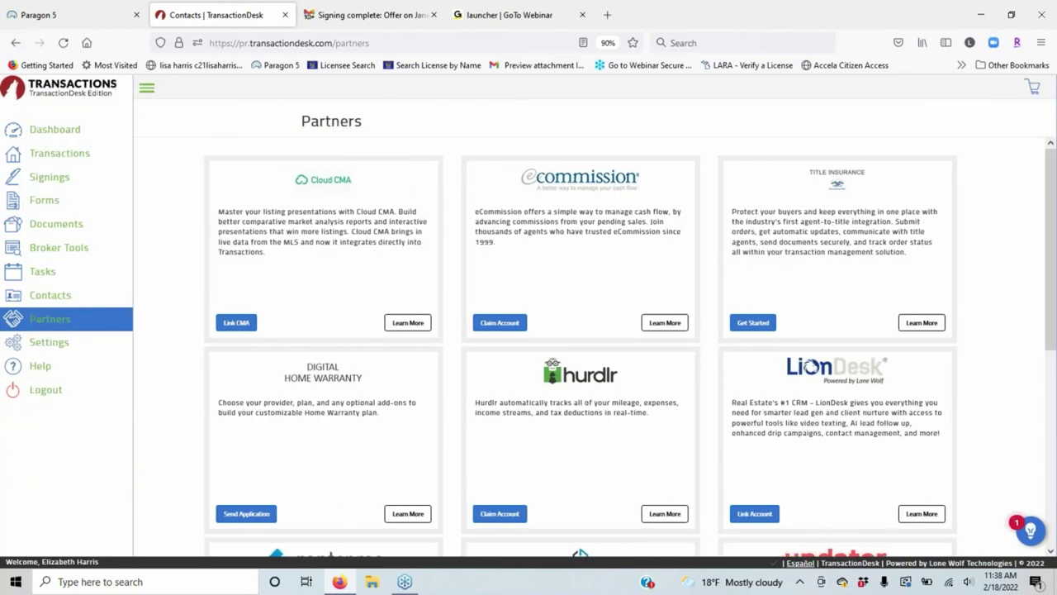
Generate a mobile app activation code under Settings > Linked Applications, then dismiss it.
{"action": "left_click", "coordinate": [49, 344]}
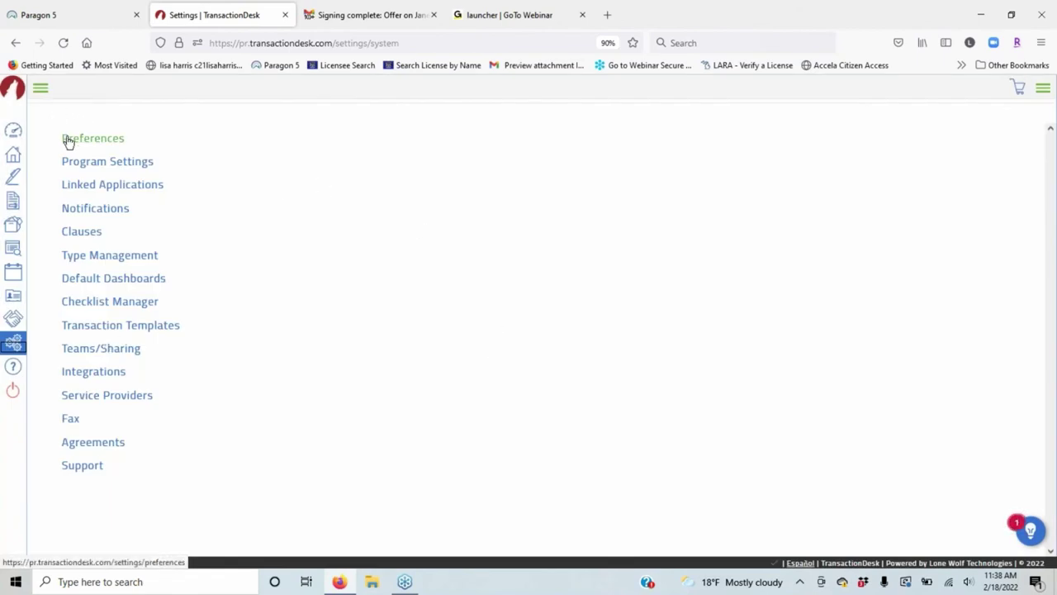
{"action": "left_click", "coordinate": [137, 186]}
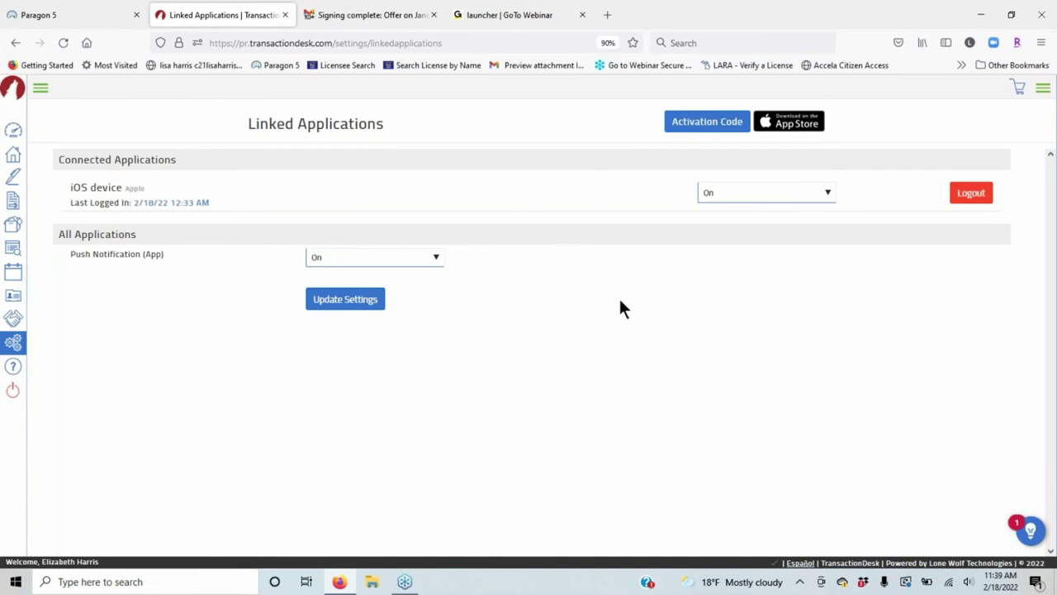
{"action": "left_click", "coordinate": [711, 122]}
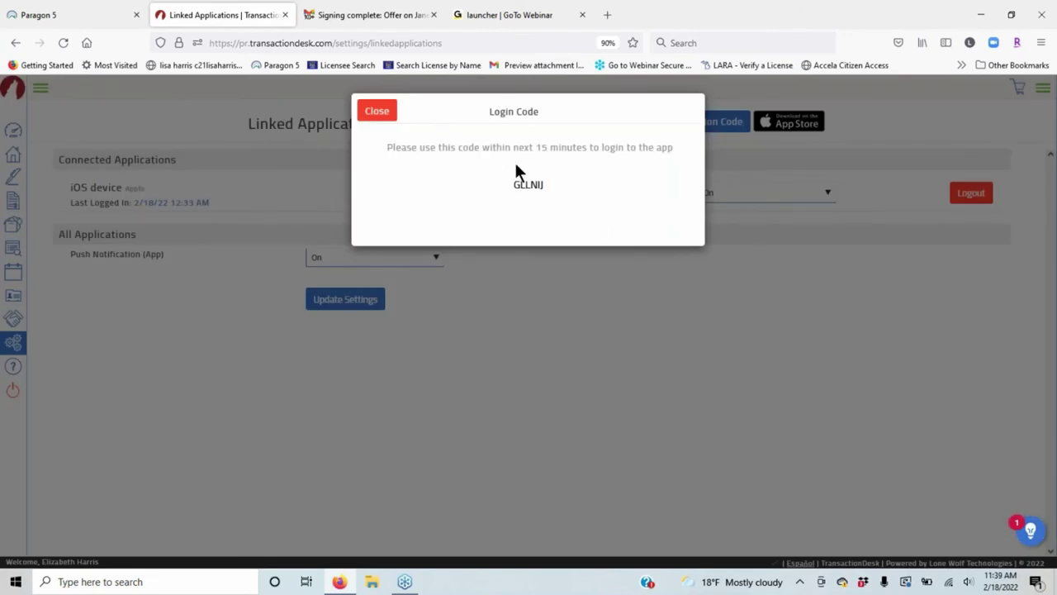
{"action": "left_click", "coordinate": [378, 110]}
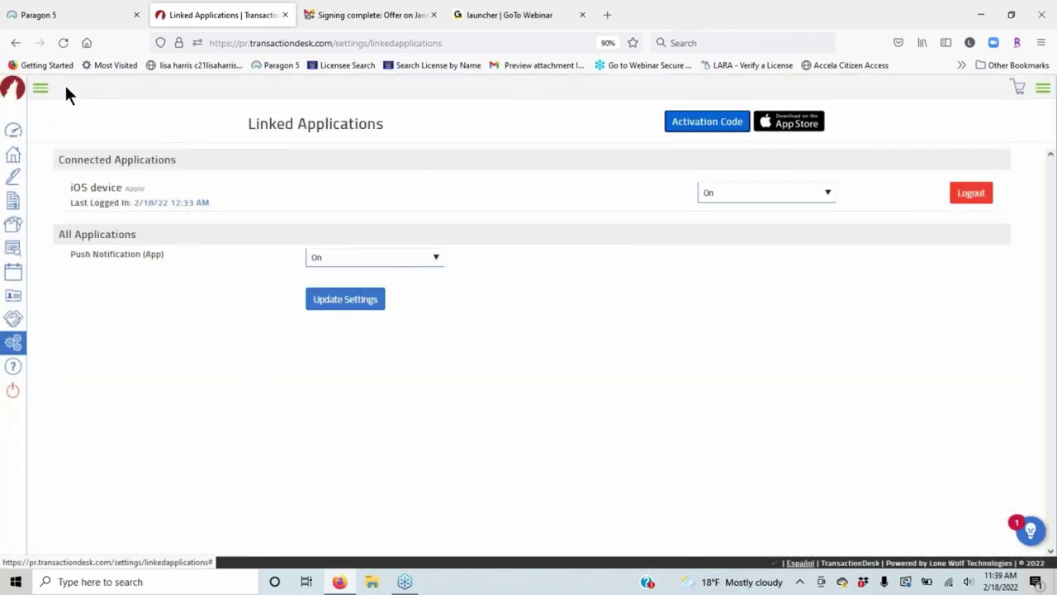
Return to the settings list and open Transaction Templates.
{"action": "left_click", "coordinate": [13, 345]}
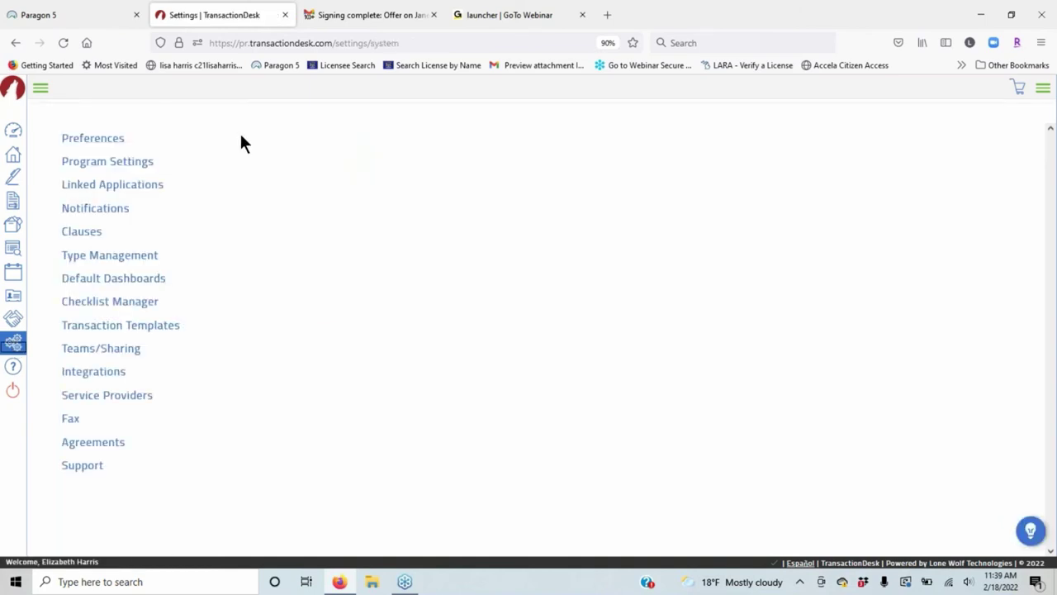
{"action": "left_click", "coordinate": [88, 240]}
{"action": "left_click", "coordinate": [156, 326]}
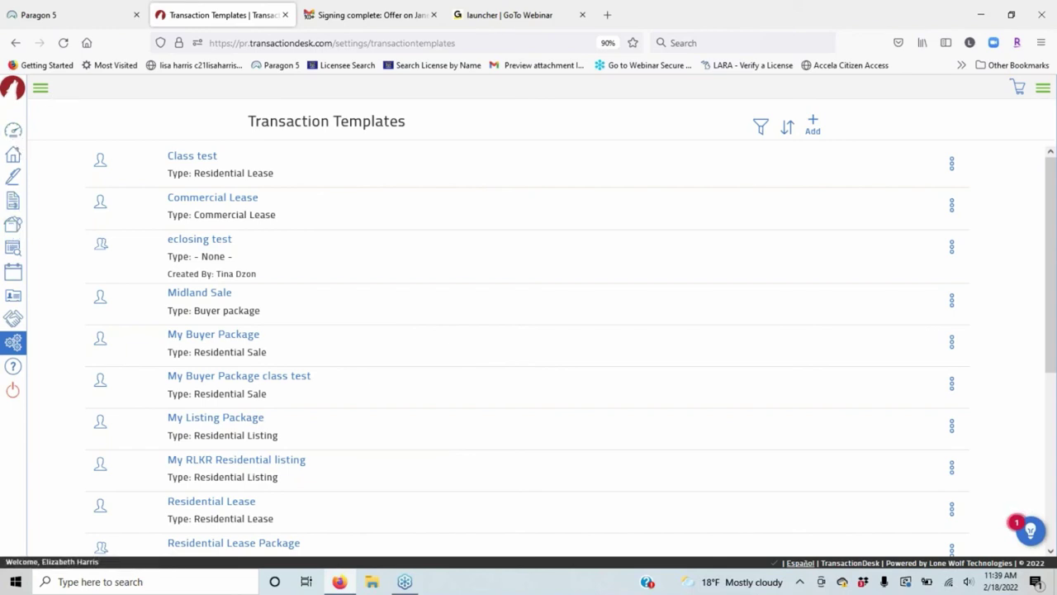
Start a new transaction from the dashboard and name it 'Janet Circle'.
{"action": "mouse_move", "coordinate": [17, 132]}
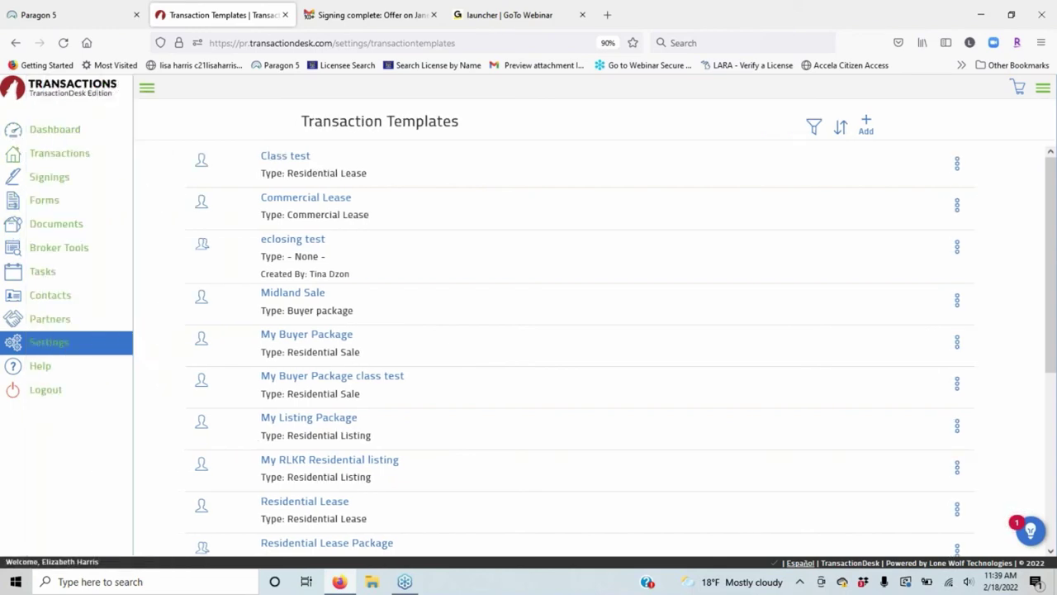
{"action": "left_click", "coordinate": [52, 133]}
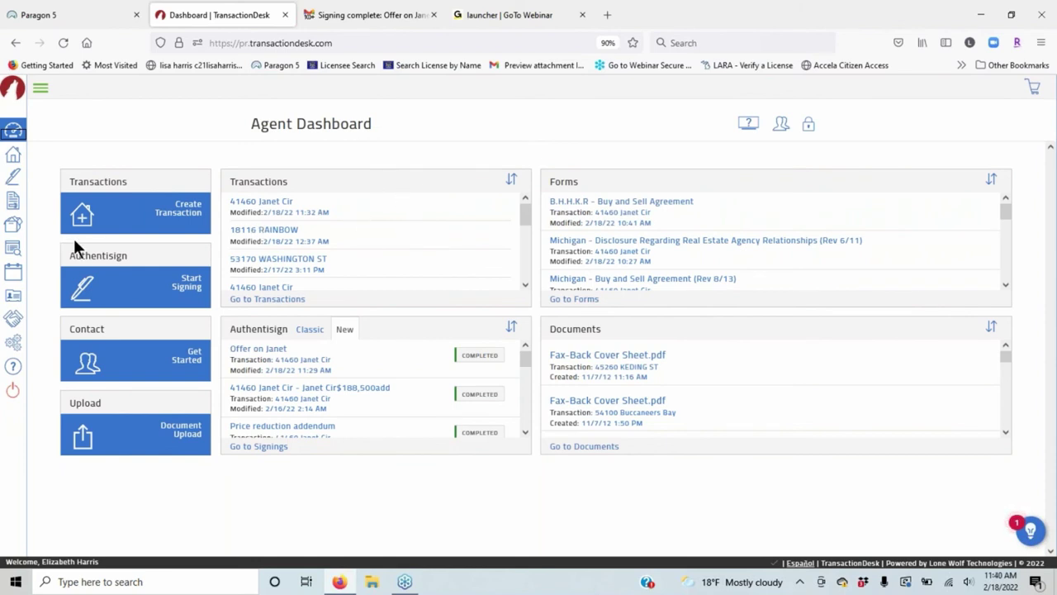
{"action": "left_click", "coordinate": [187, 213]}
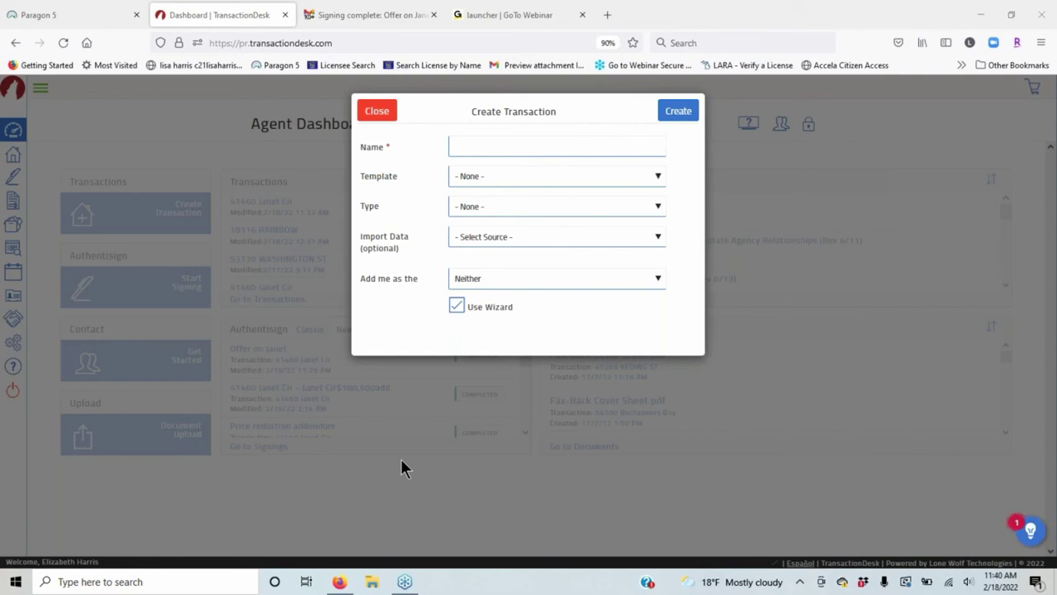
{"action": "left_click", "coordinate": [462, 154]}
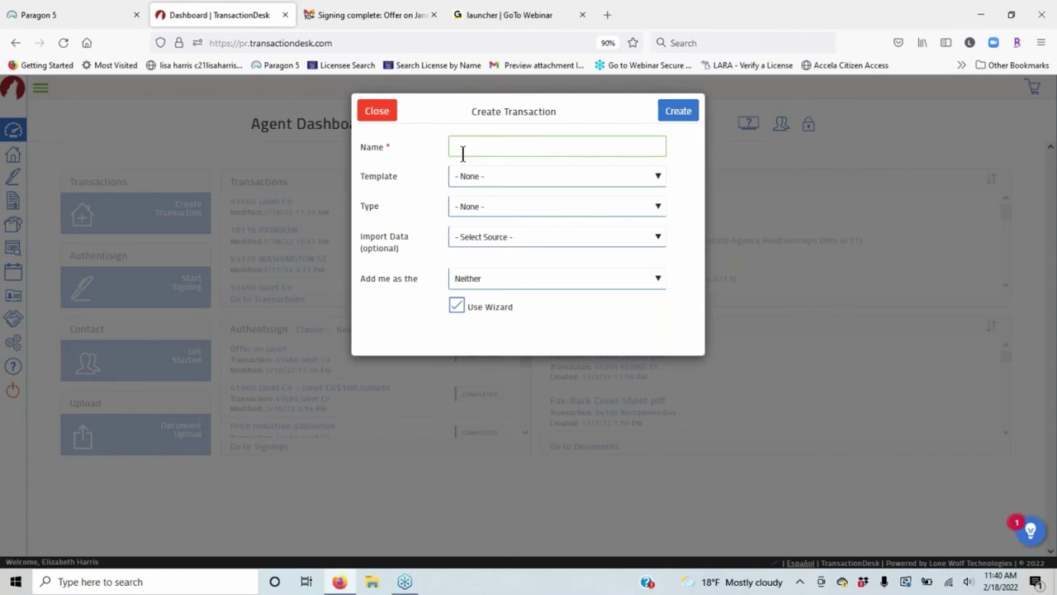
{"action": "type", "text": "Janet"}
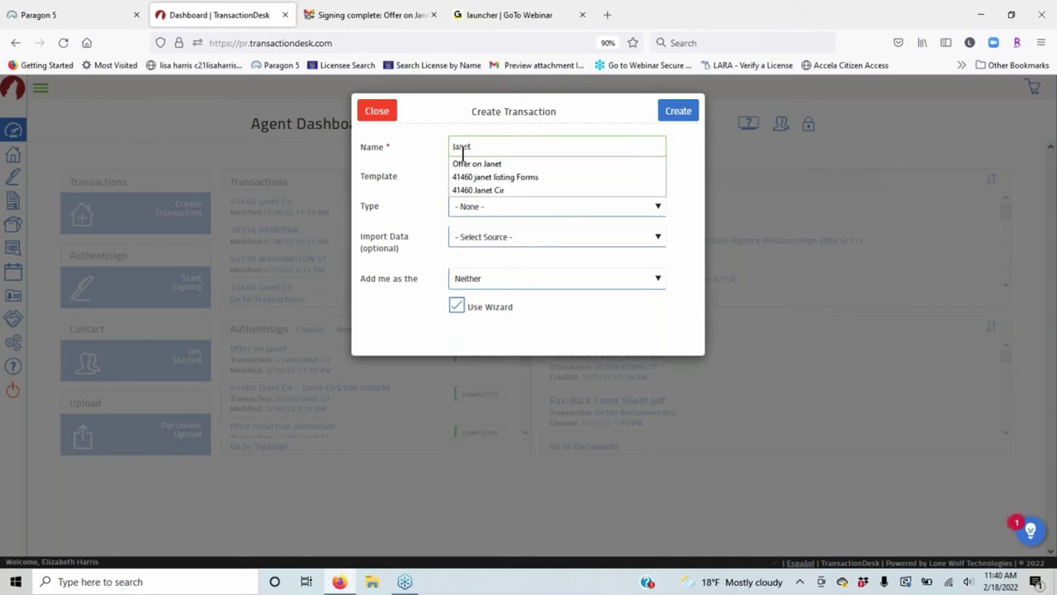
{"action": "type", "text": " Circle"}
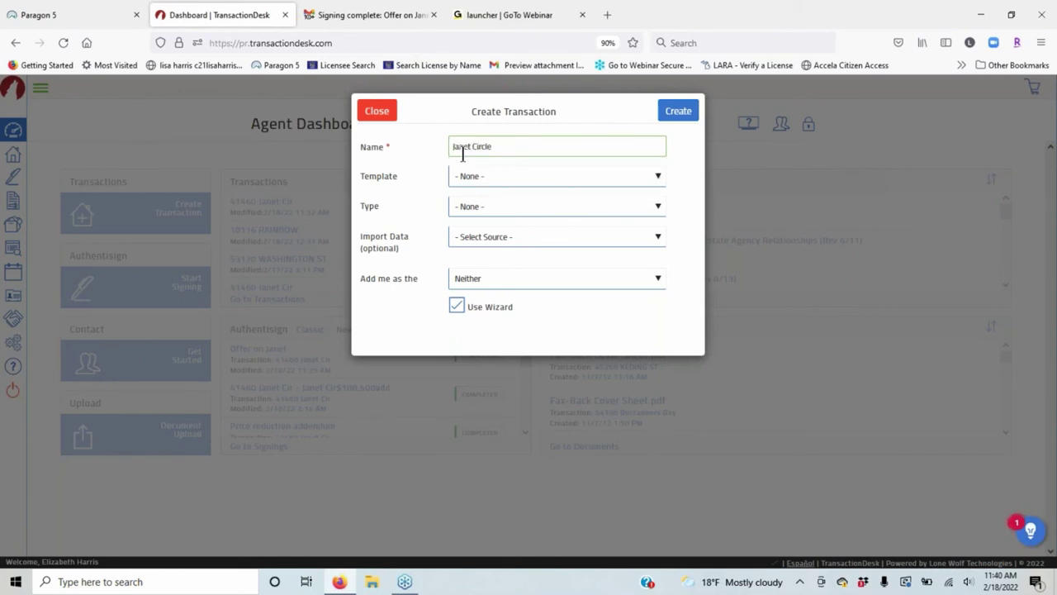
Choose the RLKR Listing Package template, Realist (MiRealSource) import, and Macomb county.
{"action": "left_click", "coordinate": [514, 176]}
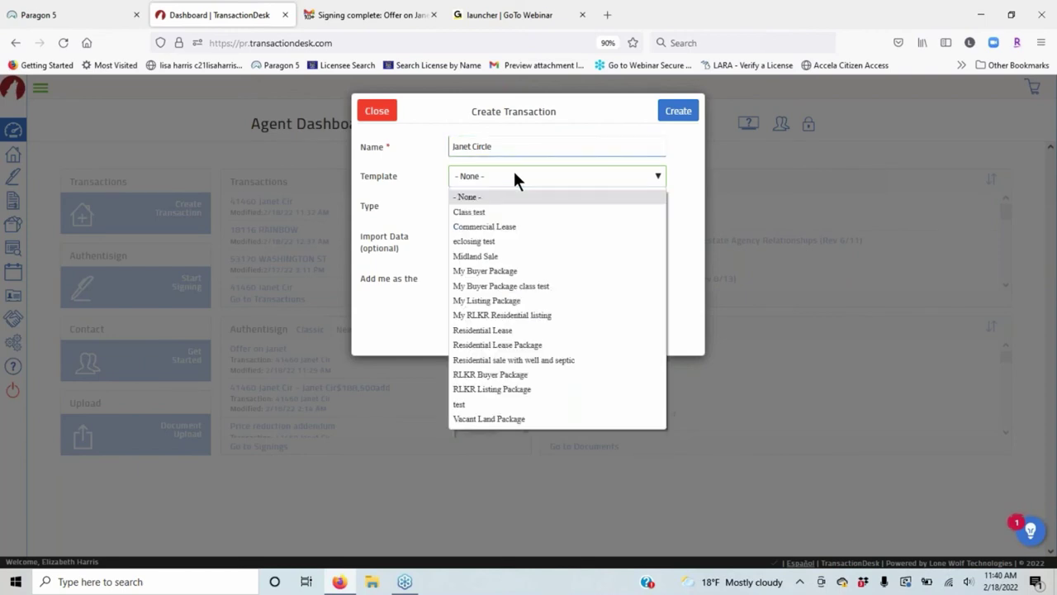
{"action": "left_click", "coordinate": [503, 392]}
{"action": "left_click", "coordinate": [472, 202]}
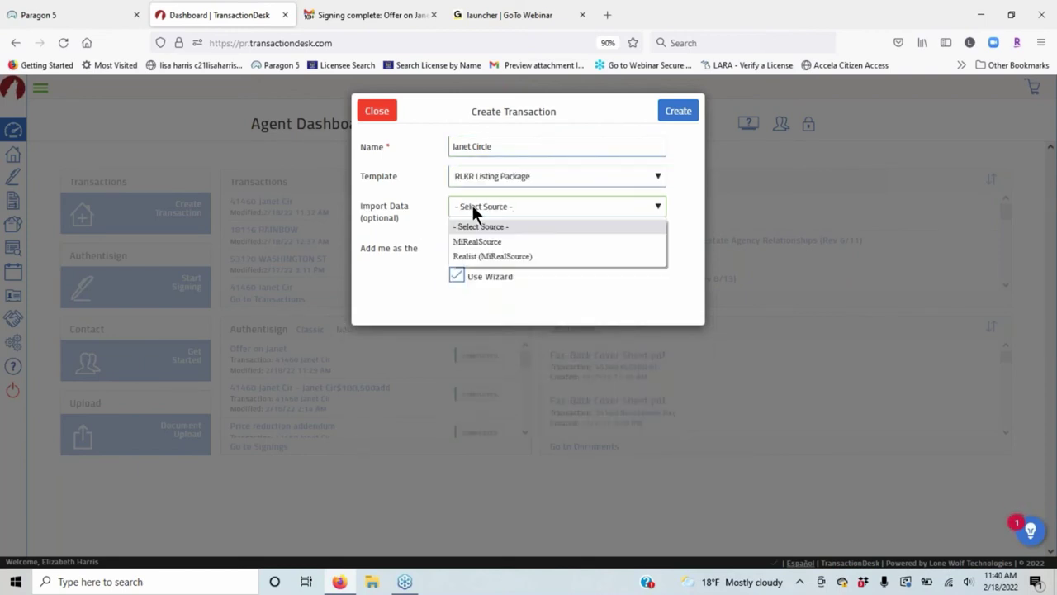
{"action": "left_click", "coordinate": [483, 255]}
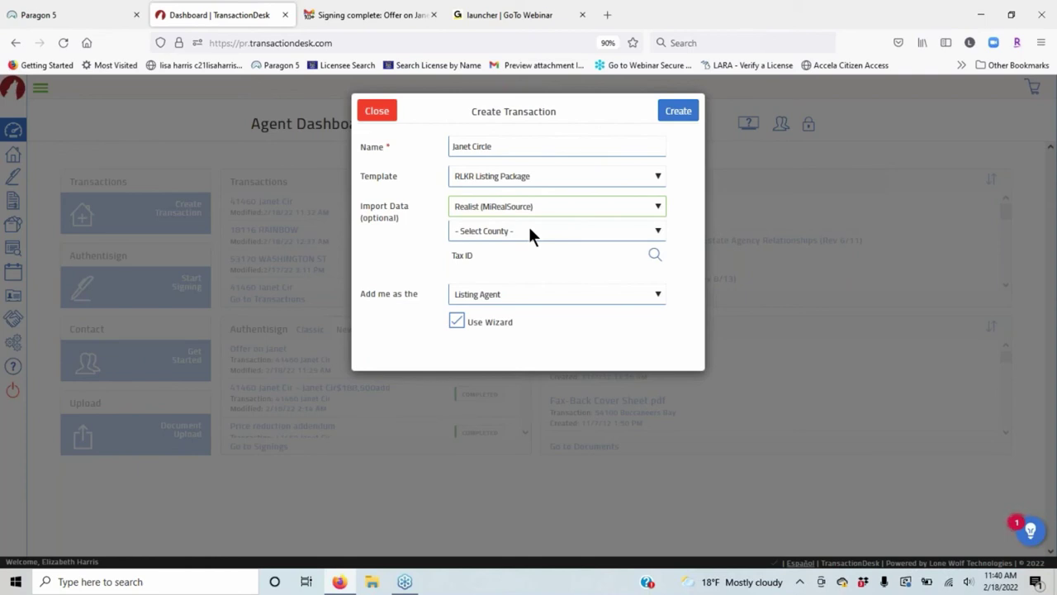
{"action": "left_click", "coordinate": [530, 233]}
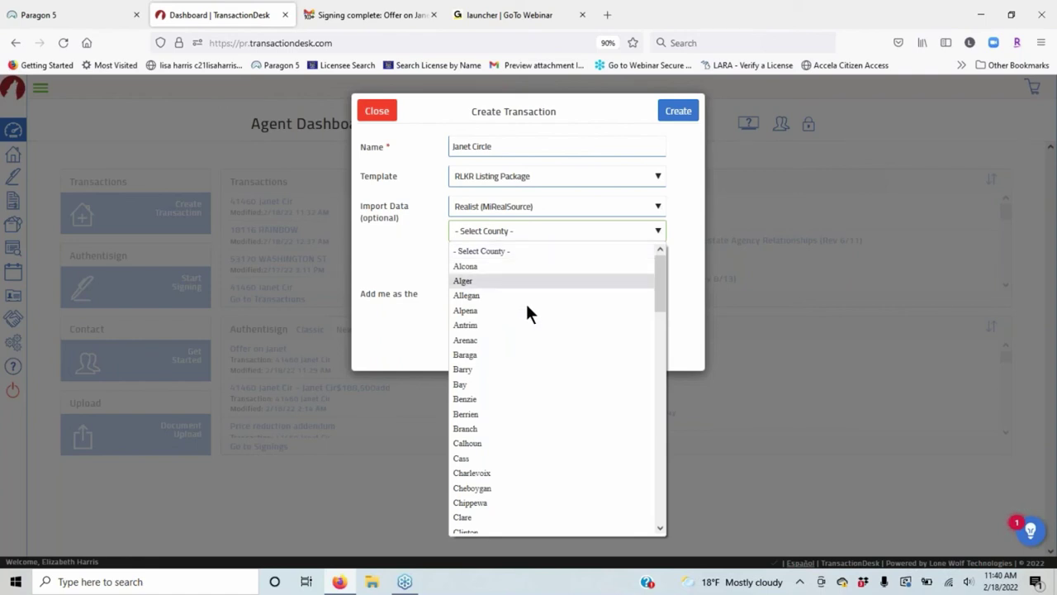
{"action": "scroll", "coordinate": [539, 369], "scroll_direction": "down", "scroll_amount": 5}
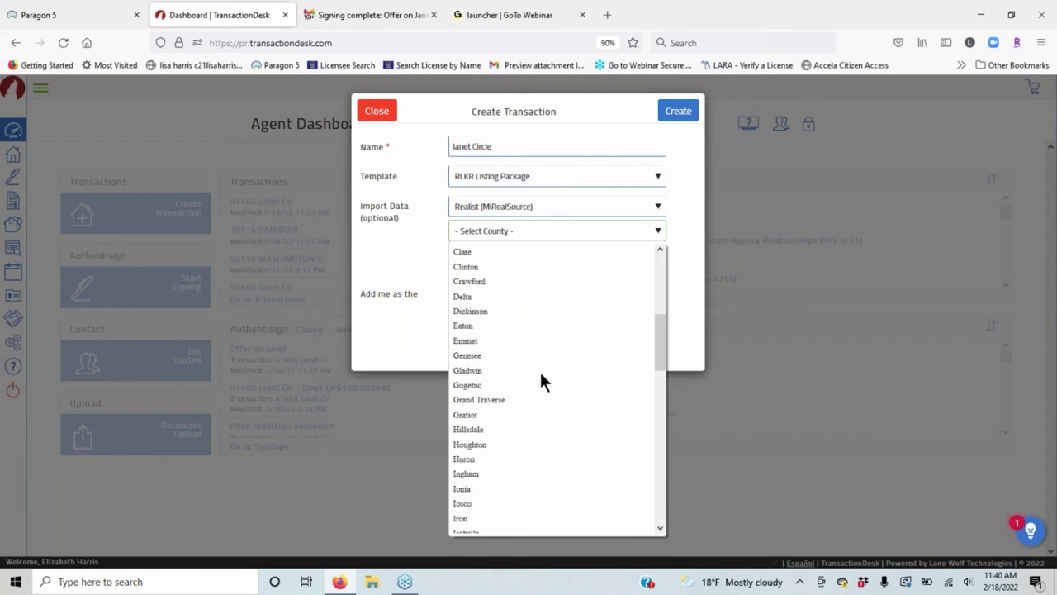
{"action": "scroll", "coordinate": [540, 370], "scroll_direction": "down", "scroll_amount": 5}
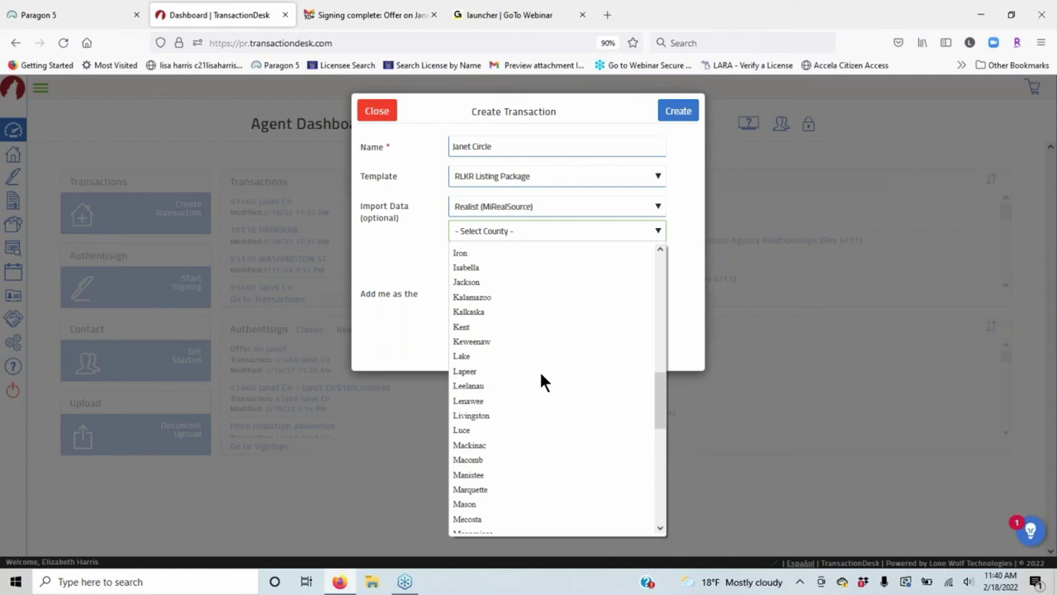
{"action": "left_click", "coordinate": [468, 460]}
{"action": "left_click", "coordinate": [657, 259]}
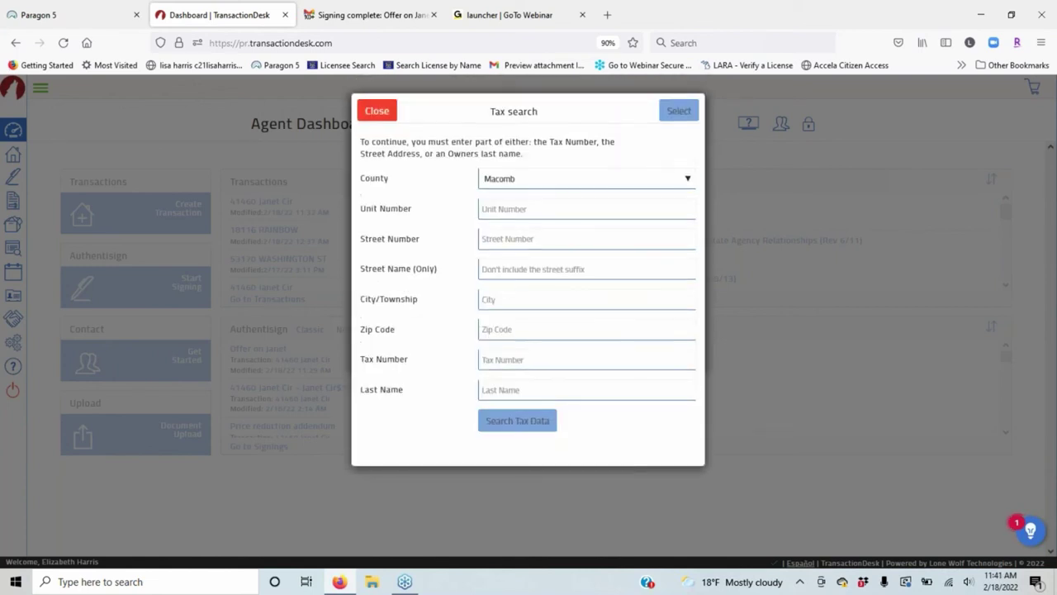
{"action": "left_click", "coordinate": [522, 234]}
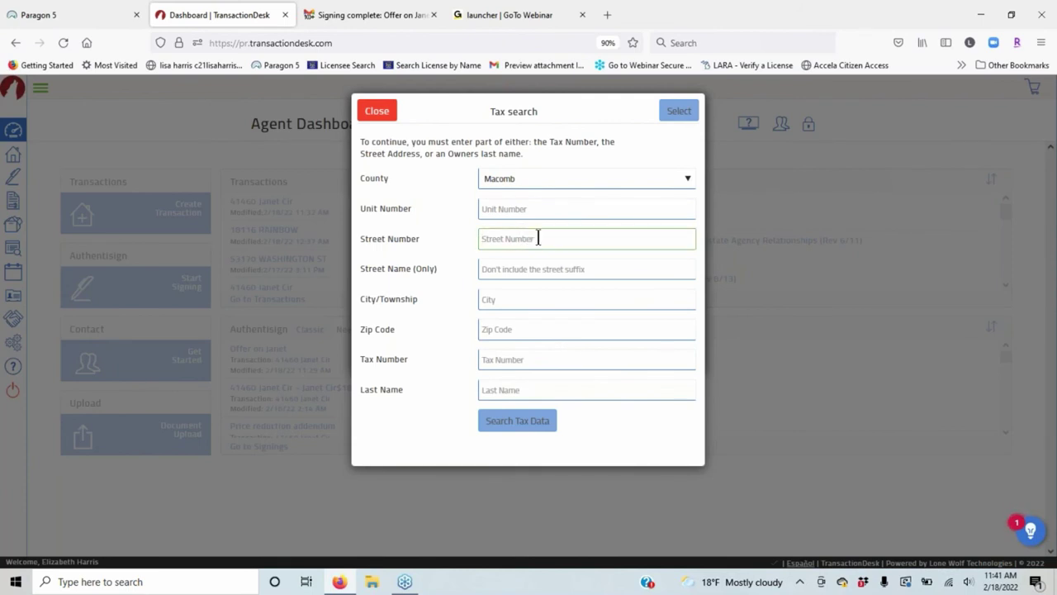
{"action": "left_click", "coordinate": [517, 267]}
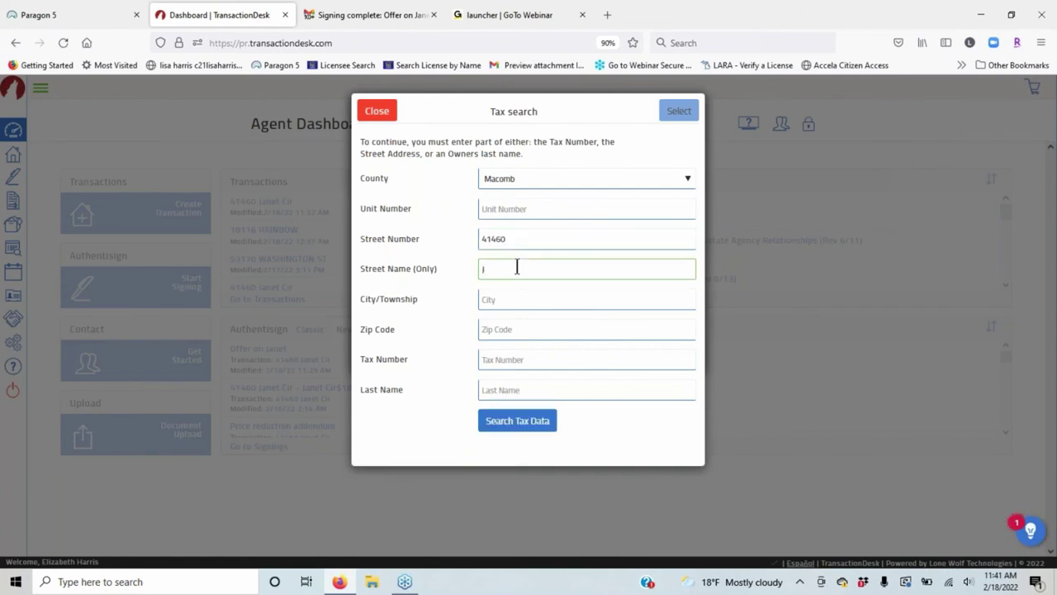
{"action": "left_click", "coordinate": [529, 426]}
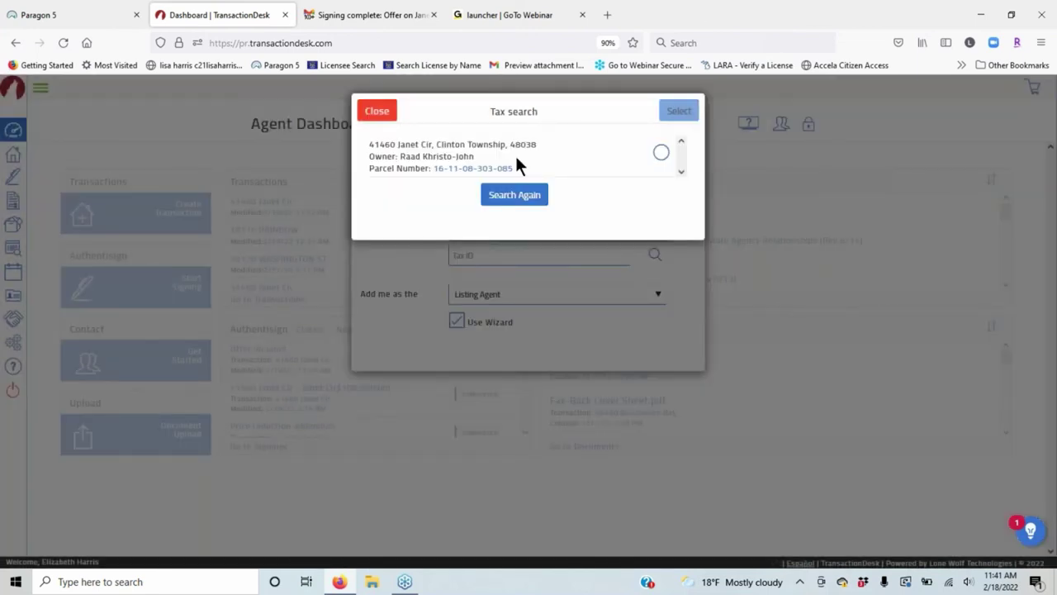
{"action": "left_click", "coordinate": [516, 159]}
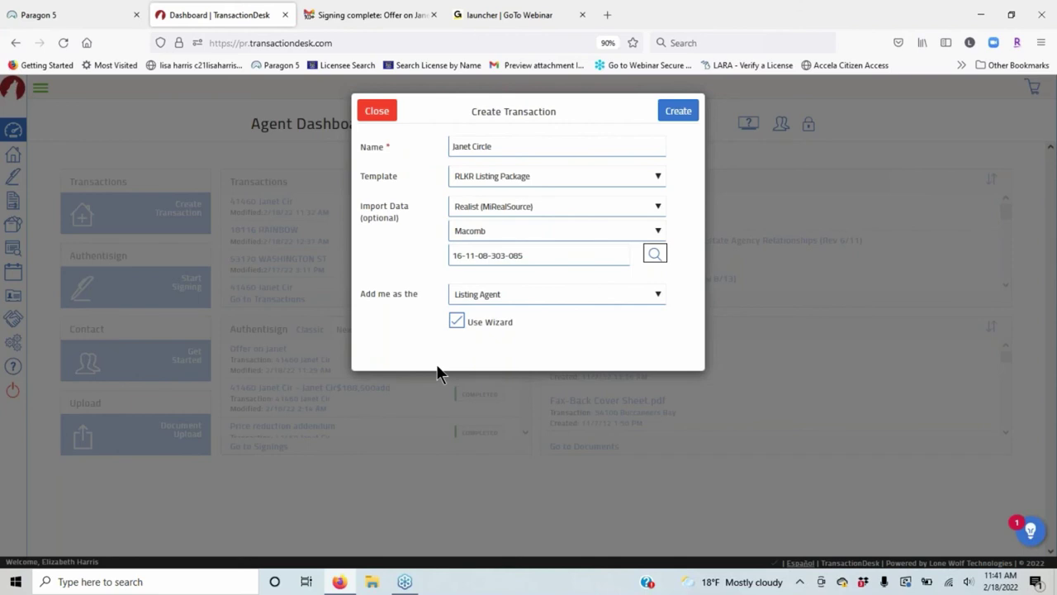
{"action": "left_click", "coordinate": [689, 112]}
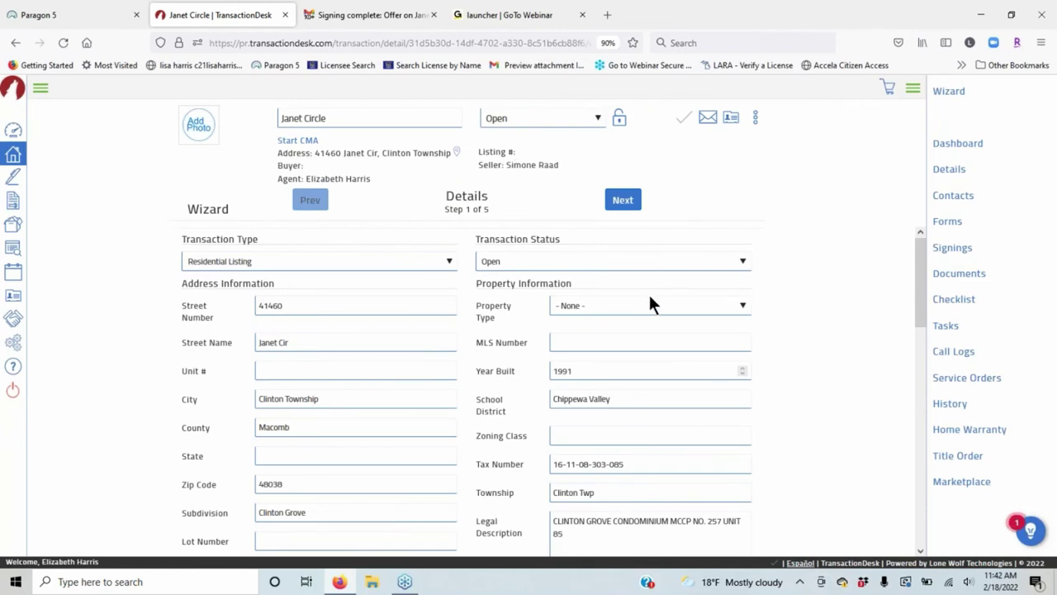
Set the Property Type to Residential.
{"action": "left_click", "coordinate": [650, 303]}
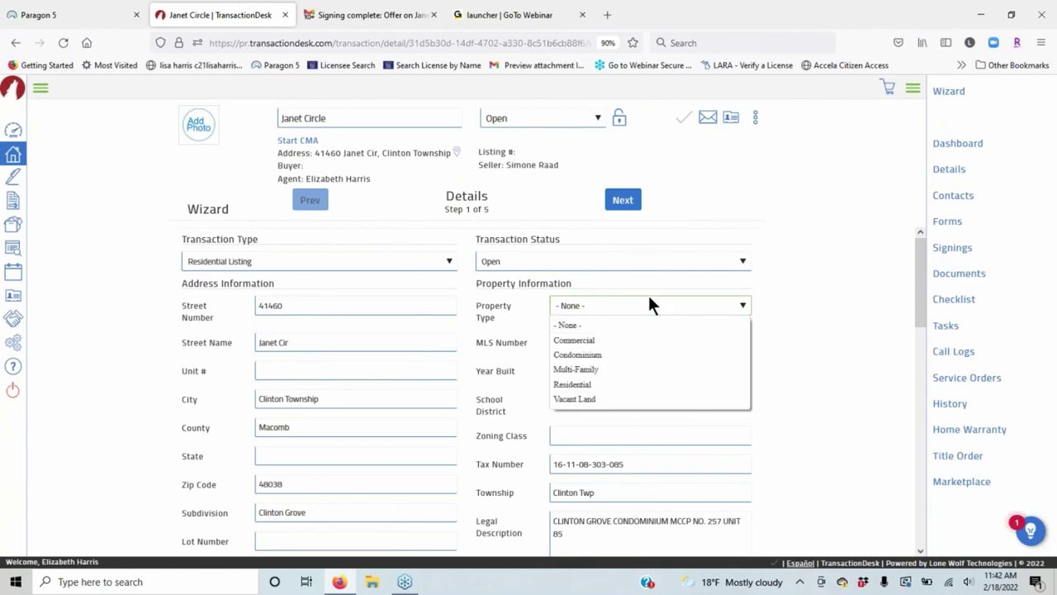
{"action": "left_click", "coordinate": [606, 384]}
{"action": "scroll", "coordinate": [328, 266], "scroll_direction": "down", "scroll_amount": 1}
{"action": "scroll", "coordinate": [427, 259], "scroll_direction": "down", "scroll_amount": 4}
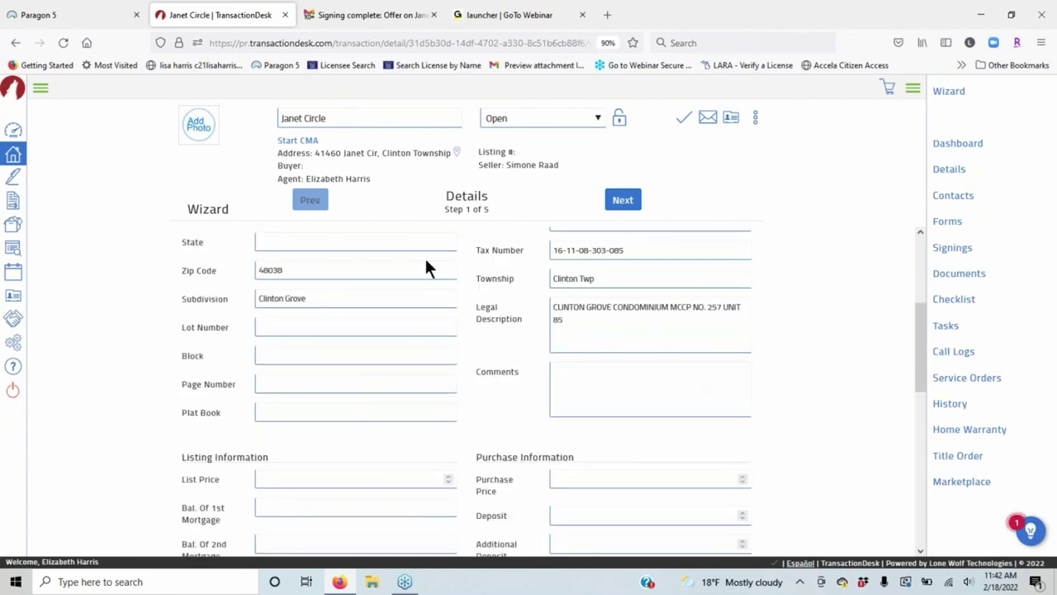
Enter a List Price of 190000, correcting a mistaken 1800.
{"action": "left_click", "coordinate": [286, 336]}
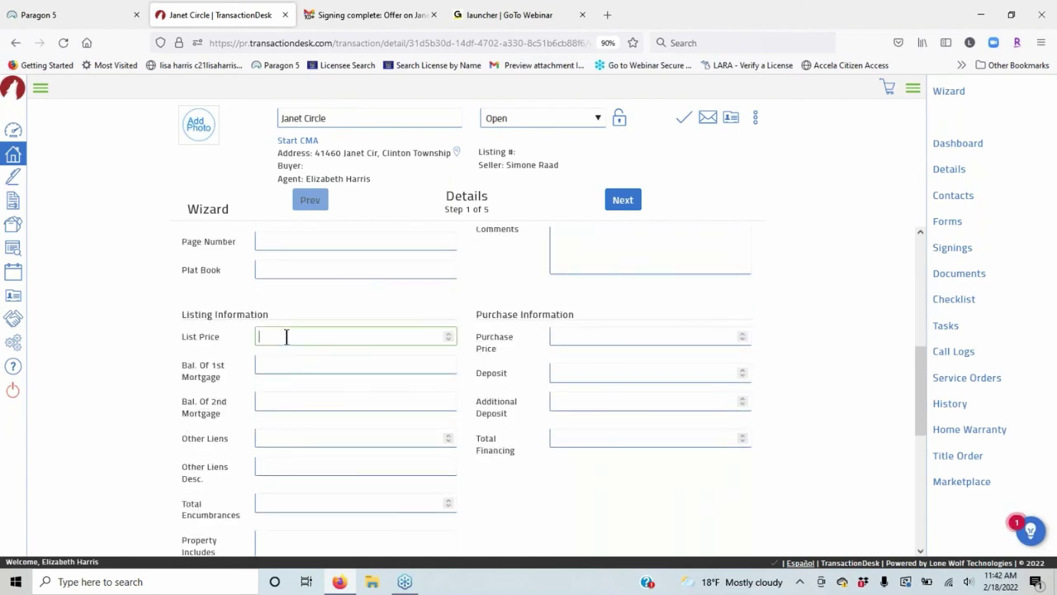
{"action": "type", "text": "190000"}
{"action": "left_click", "coordinate": [396, 411]}
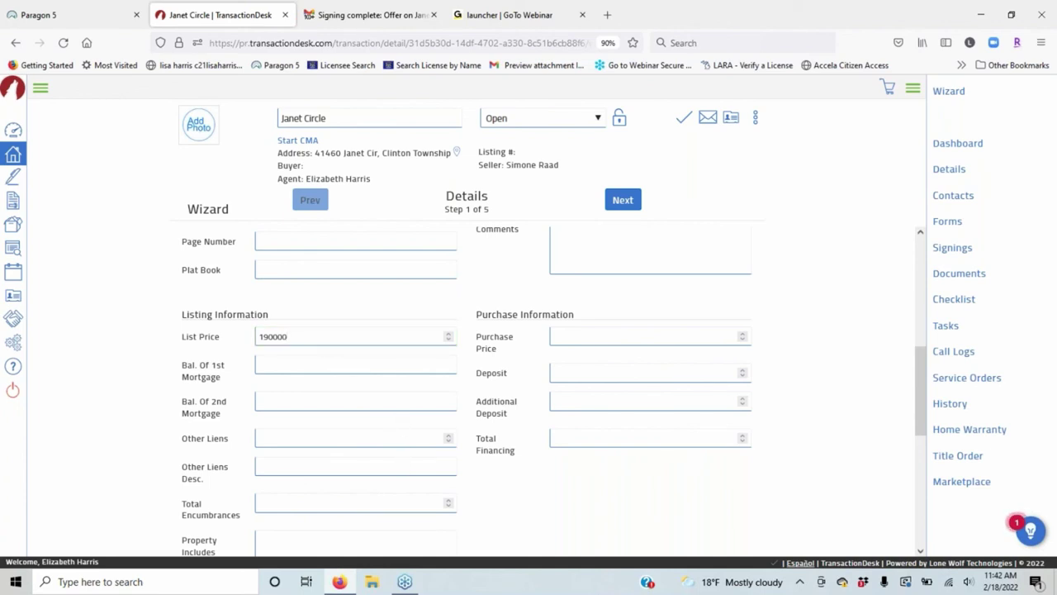
{"action": "scroll", "coordinate": [491, 399], "scroll_direction": "down", "scroll_amount": 2}
{"action": "scroll", "coordinate": [487, 397], "scroll_direction": "down", "scroll_amount": 3}
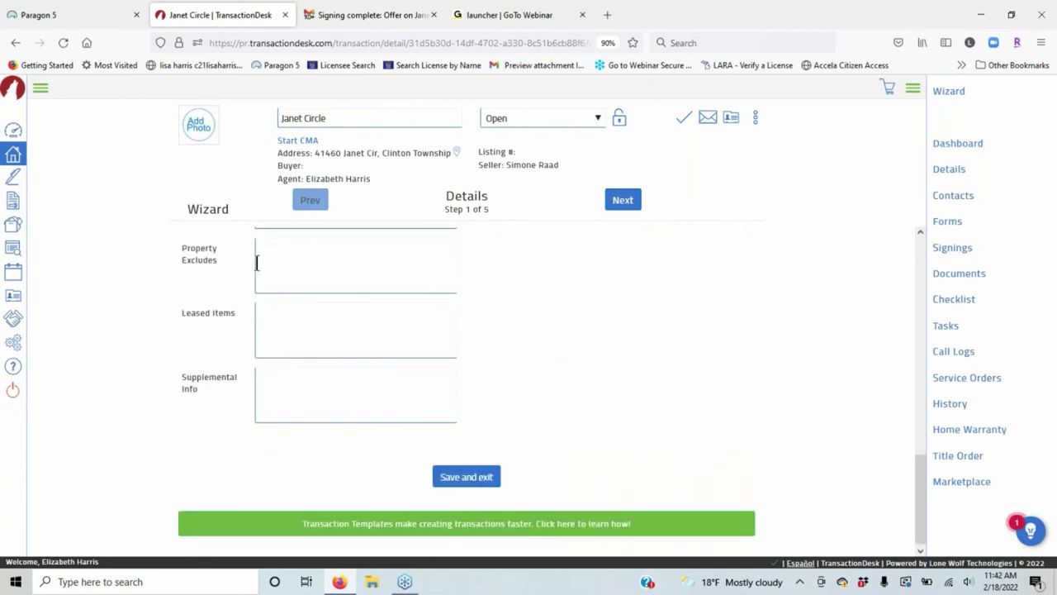
{"action": "left_click", "coordinate": [301, 262]}
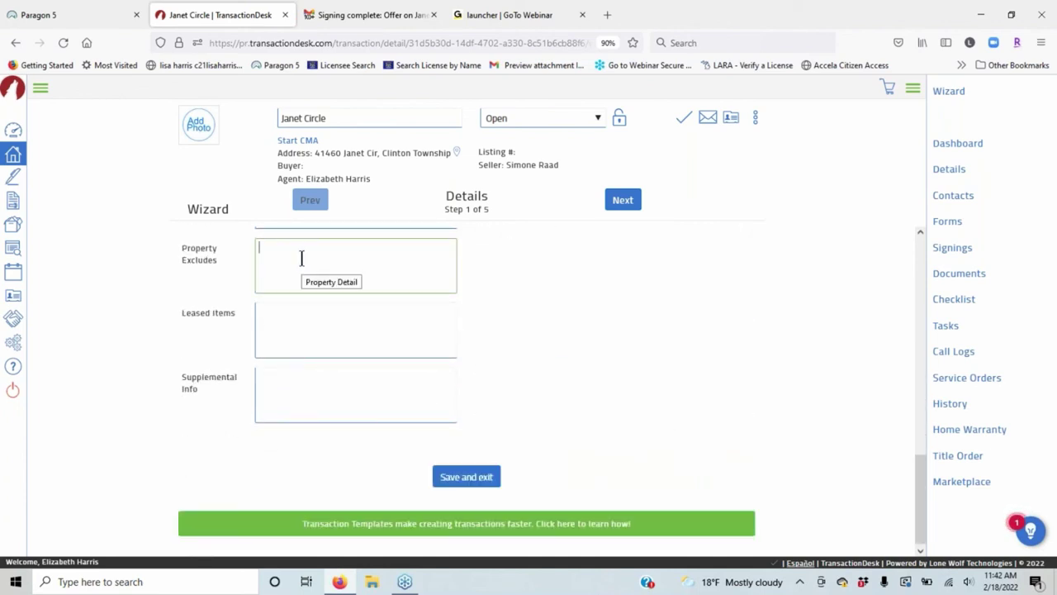
{"action": "scroll", "coordinate": [300, 259], "scroll_direction": "up", "scroll_amount": 1}
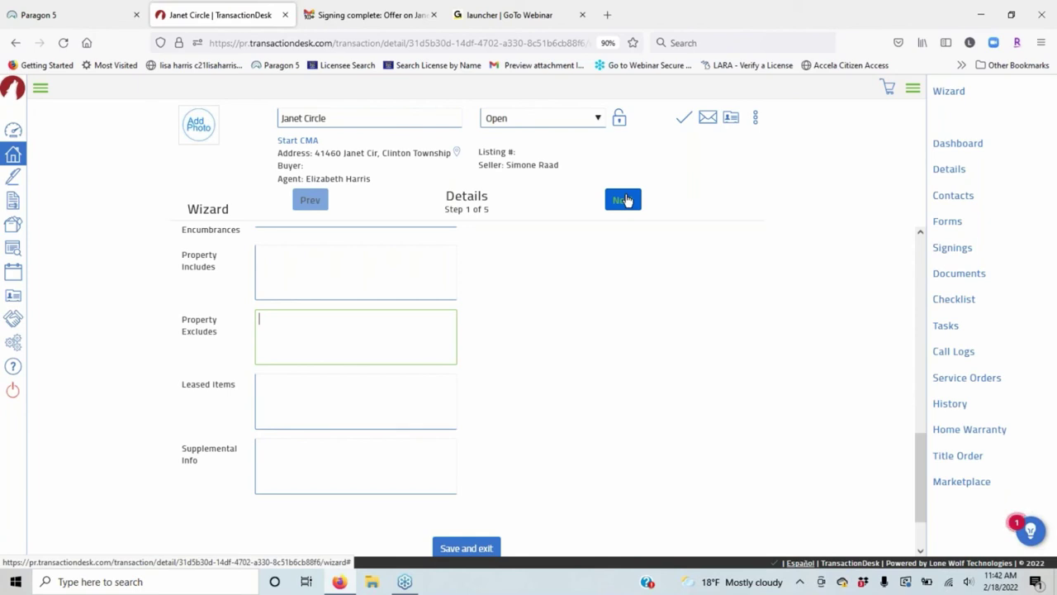
Give the Janet Circle listing a list date of 02/19/2022 and an expiration date of 02/20/2022.
{"action": "left_click", "coordinate": [626, 200]}
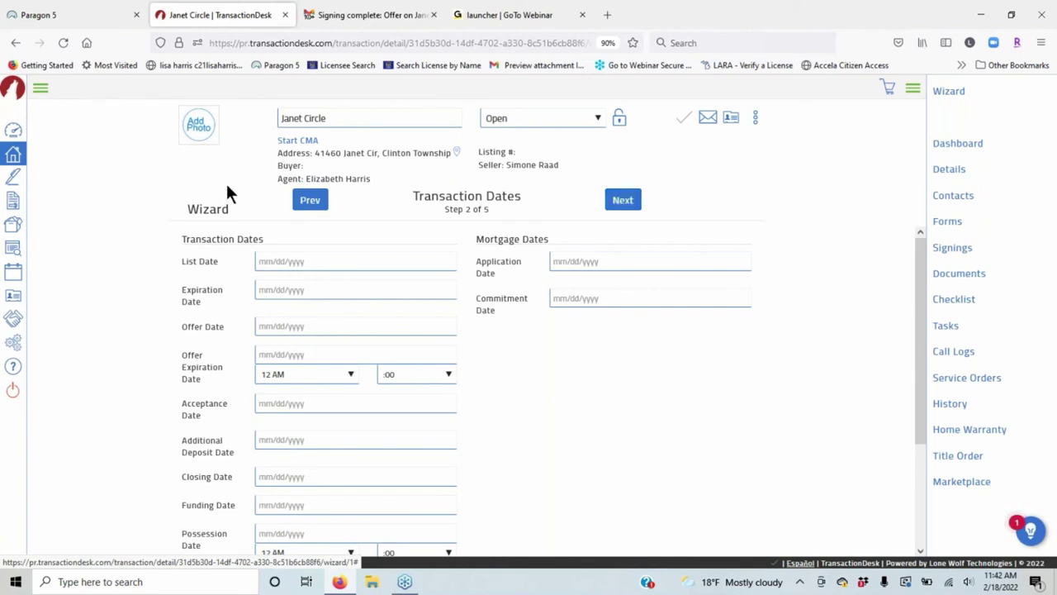
{"action": "left_click", "coordinate": [300, 262]}
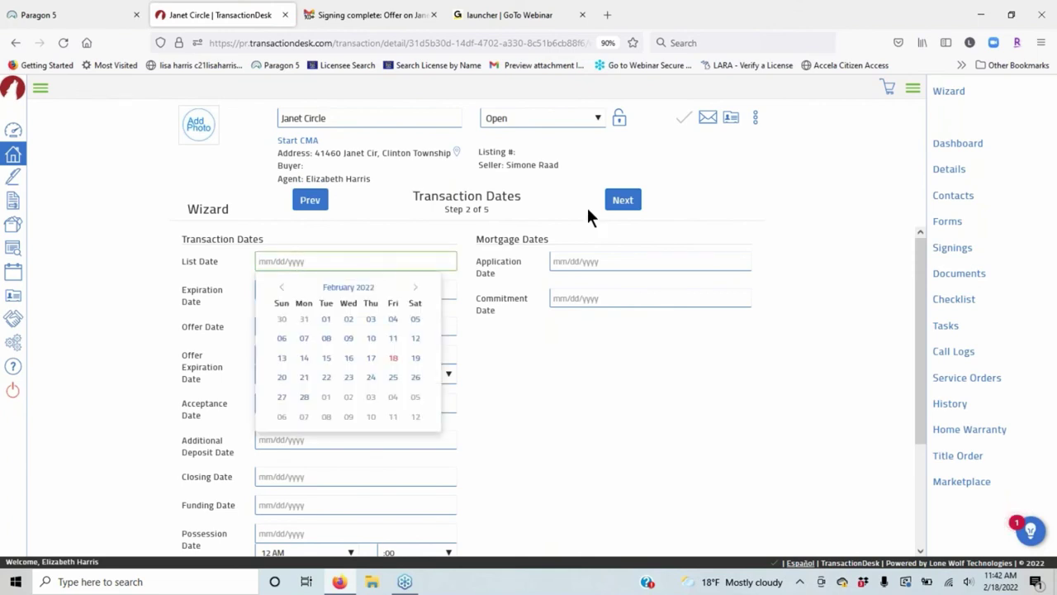
{"action": "left_click", "coordinate": [416, 358]}
{"action": "key", "text": "Tab"}
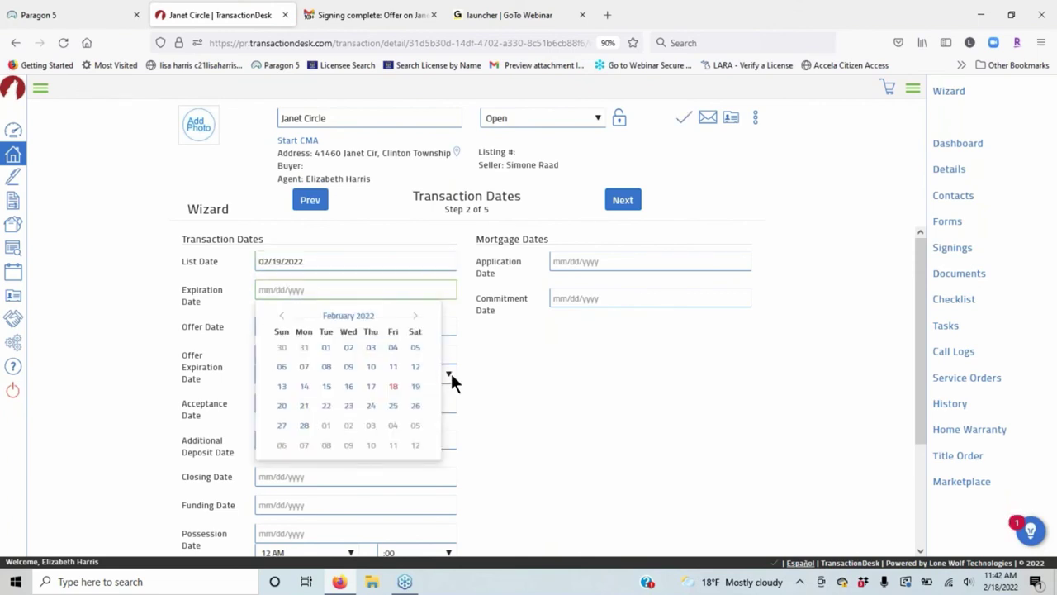
{"action": "left_click", "coordinate": [281, 405]}
{"action": "scroll", "coordinate": [591, 327], "scroll_direction": "down", "scroll_amount": 3}
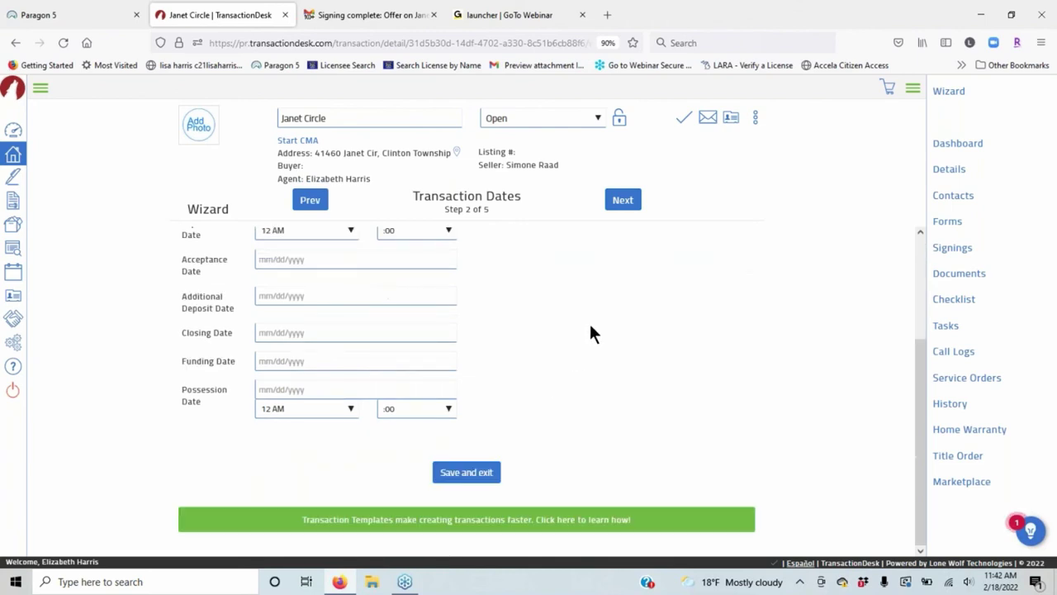
{"action": "scroll", "coordinate": [591, 326], "scroll_direction": "up", "scroll_amount": 3}
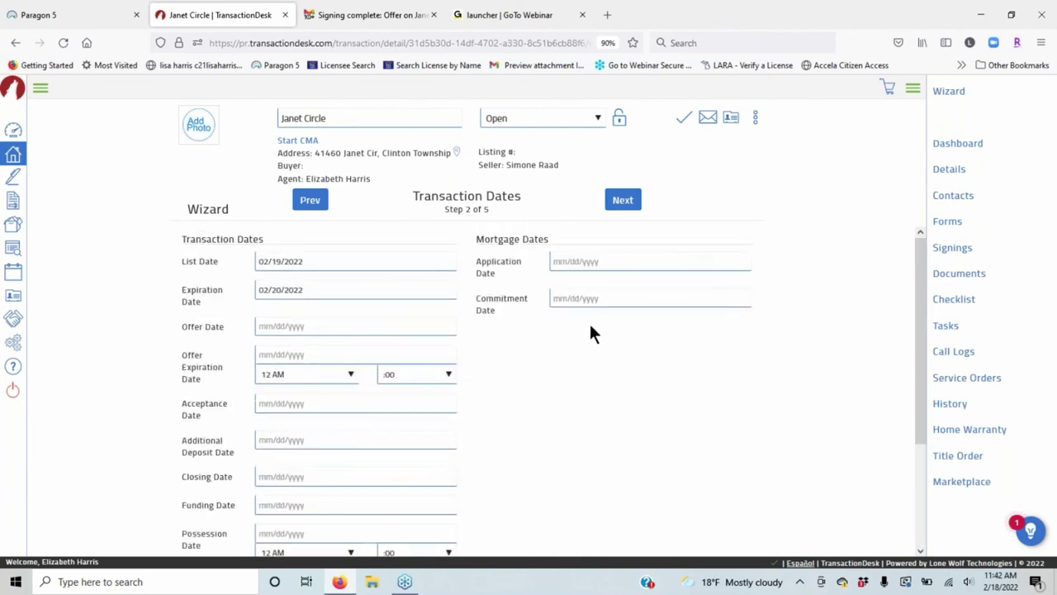
{"action": "left_click", "coordinate": [623, 200]}
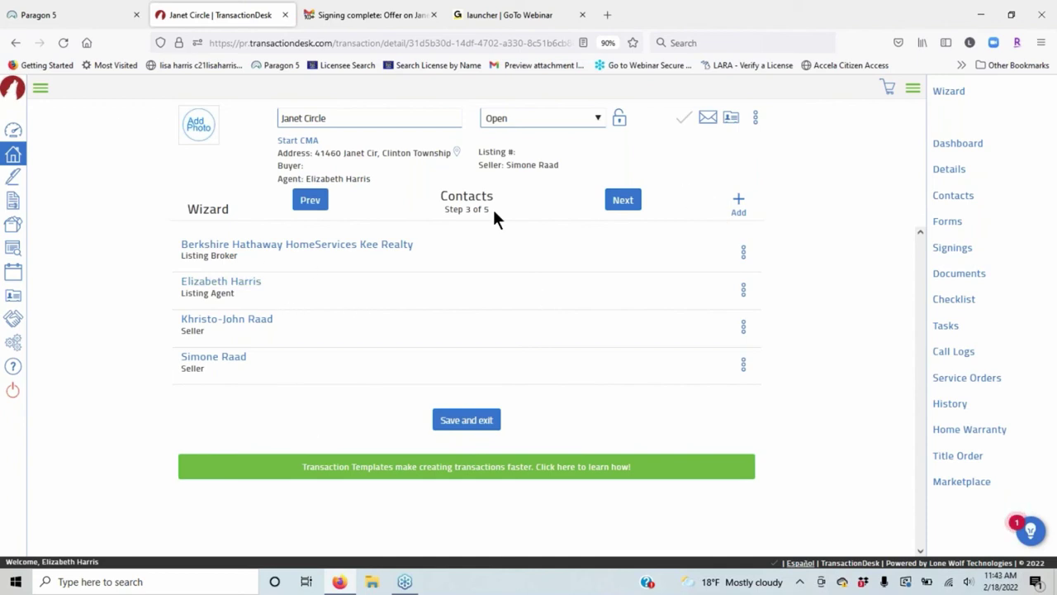
{"action": "left_click", "coordinate": [619, 203]}
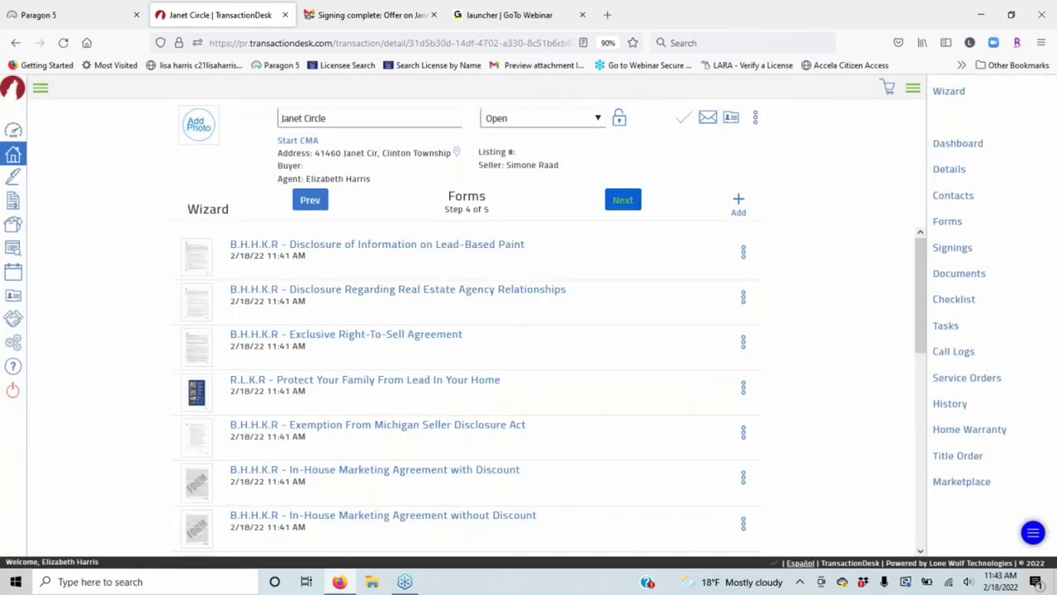
{"action": "scroll", "coordinate": [607, 424], "scroll_direction": "down", "scroll_amount": 10}
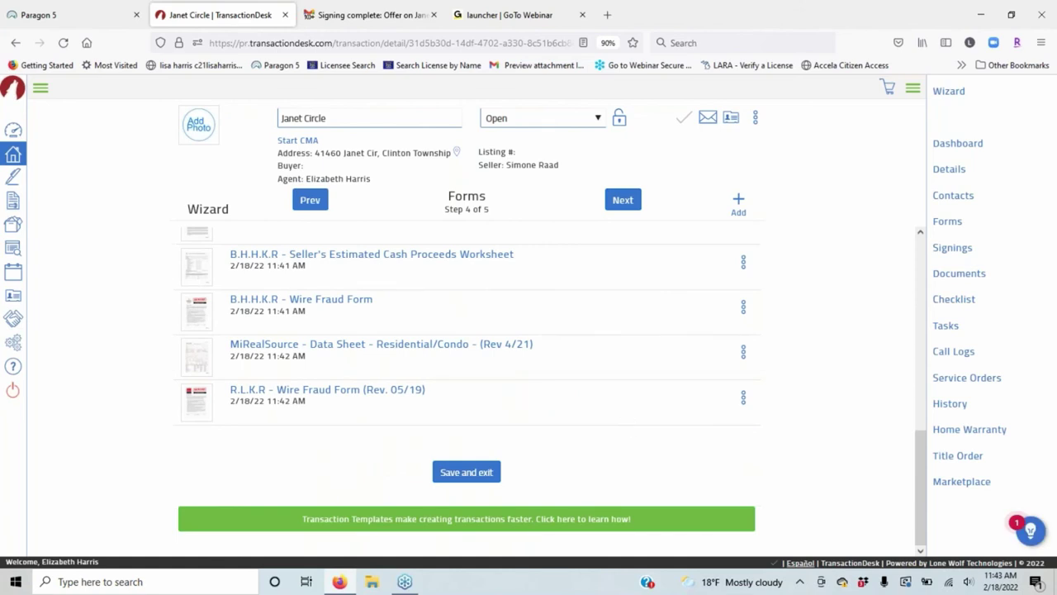
{"action": "scroll", "coordinate": [661, 423], "scroll_direction": "up", "scroll_amount": 2}
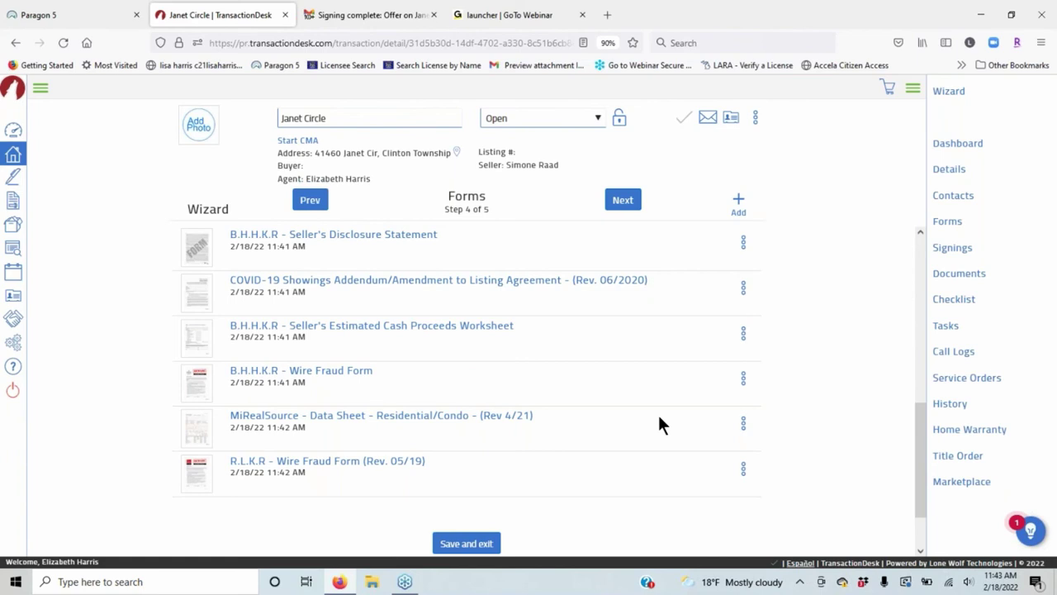
{"action": "scroll", "coordinate": [629, 351], "scroll_direction": "up", "scroll_amount": 4}
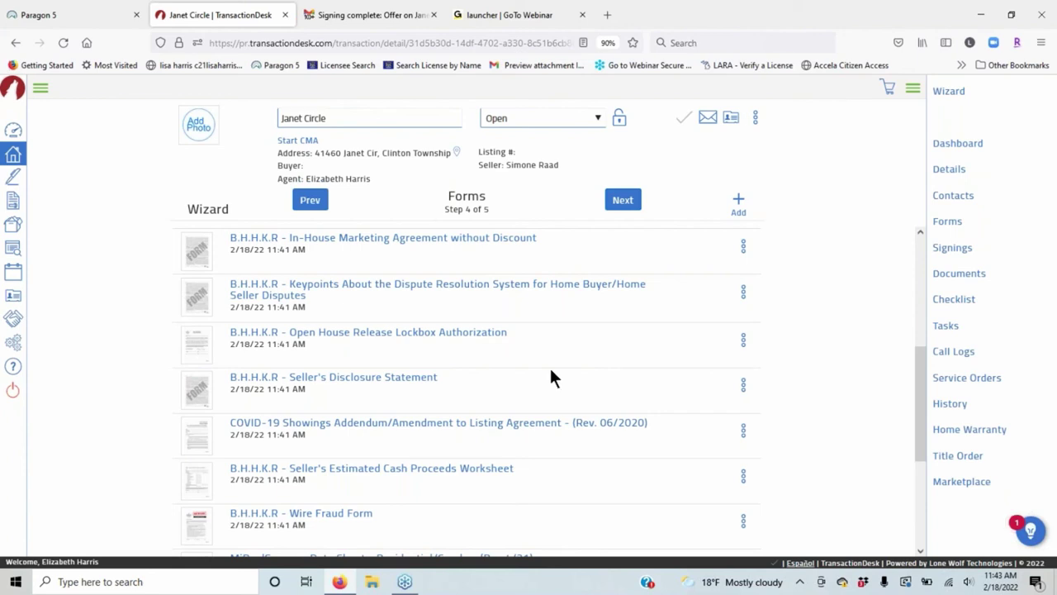
{"action": "scroll", "coordinate": [554, 377], "scroll_direction": "up", "scroll_amount": 6}
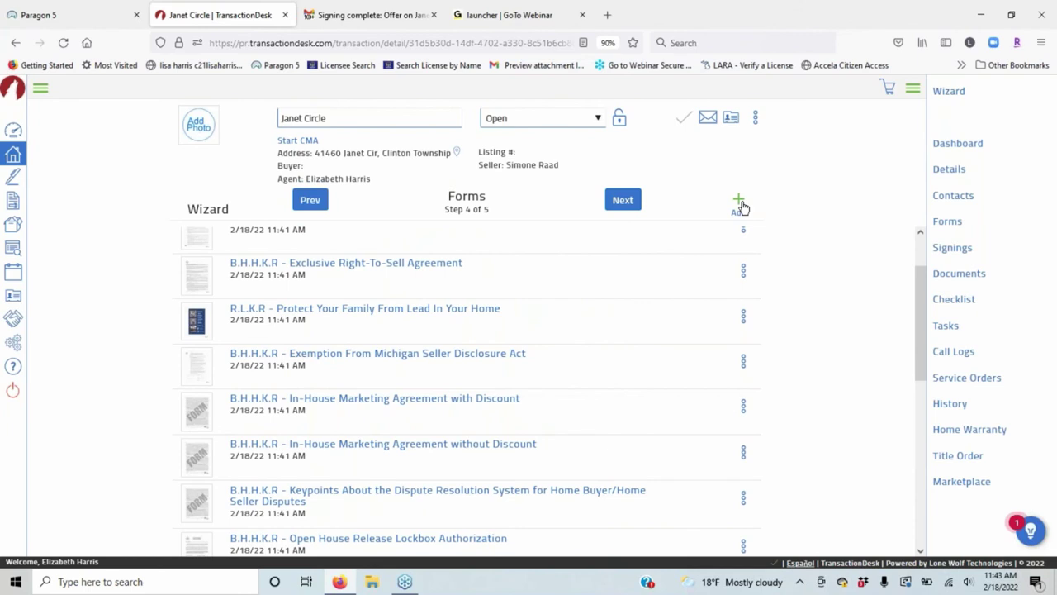
Select the MiRealSource Residential/Condo data sheet from the MiRealSource Forms folder.
{"action": "left_click", "coordinate": [739, 202]}
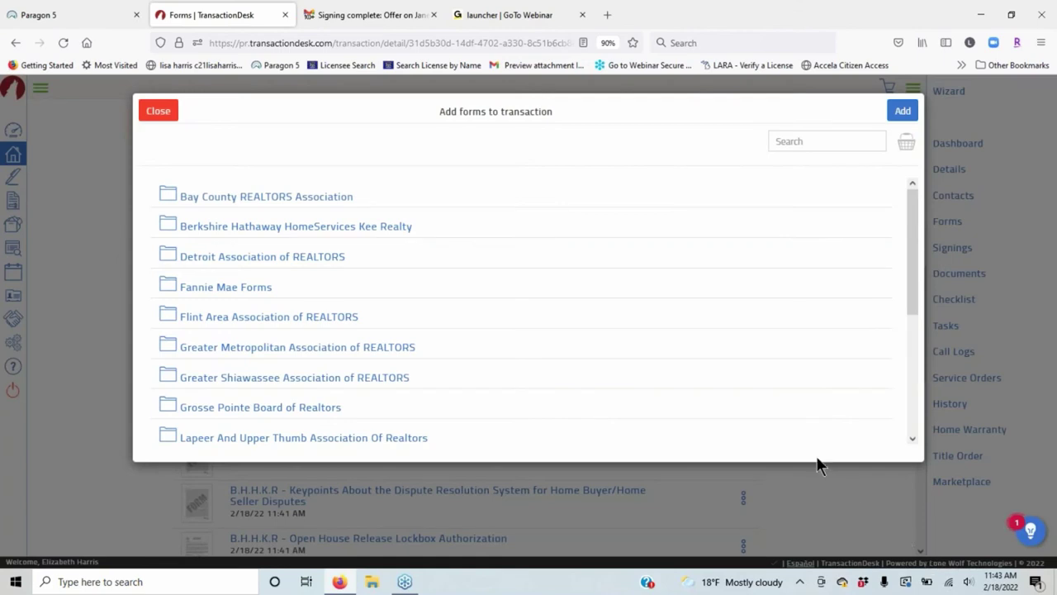
{"action": "scroll", "coordinate": [326, 268], "scroll_direction": "down", "scroll_amount": 3}
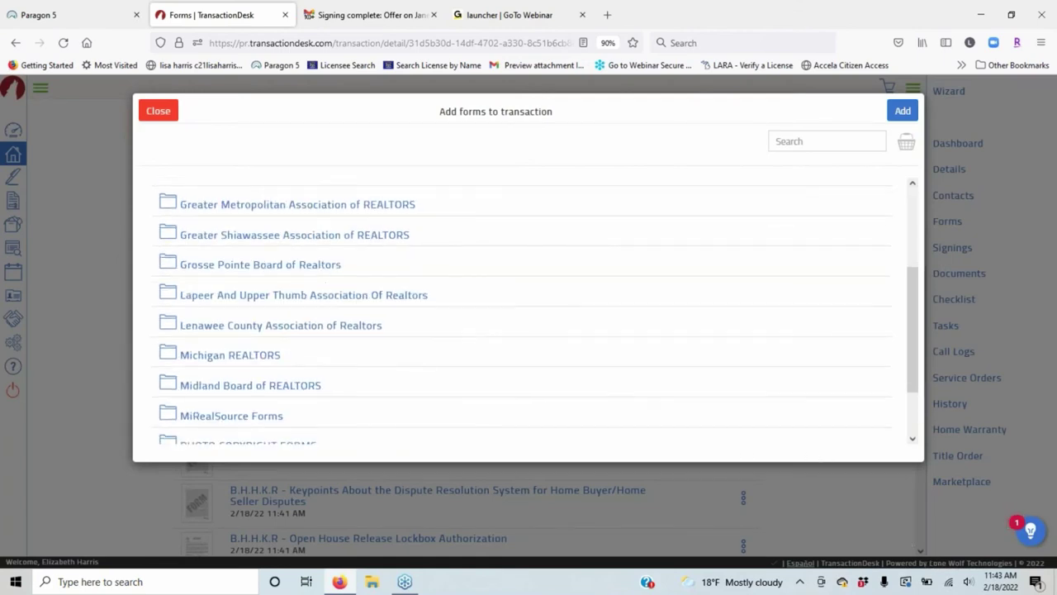
{"action": "scroll", "coordinate": [272, 347], "scroll_direction": "down", "scroll_amount": 2}
{"action": "left_click", "coordinate": [256, 350]}
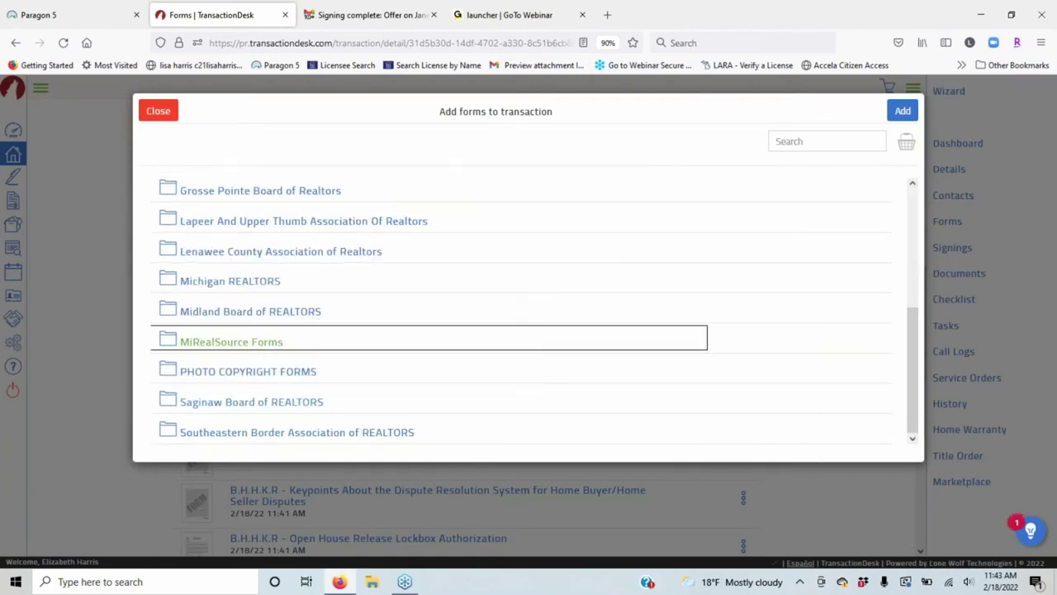
{"action": "scroll", "coordinate": [592, 265], "scroll_direction": "down", "scroll_amount": 3}
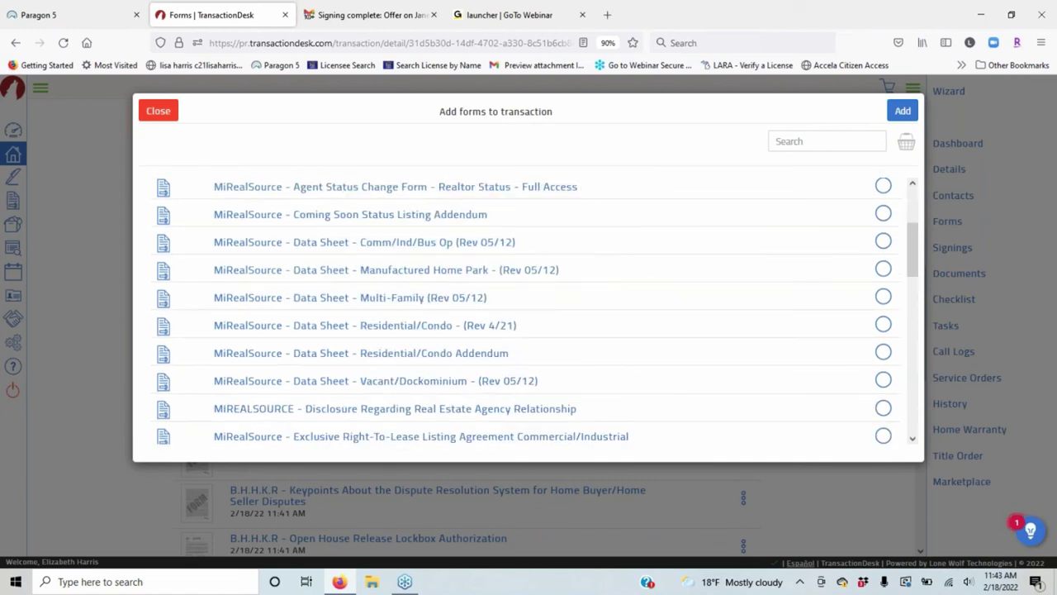
{"action": "left_click", "coordinate": [413, 328]}
{"action": "scroll", "coordinate": [707, 322], "scroll_direction": "up", "scroll_amount": 3}
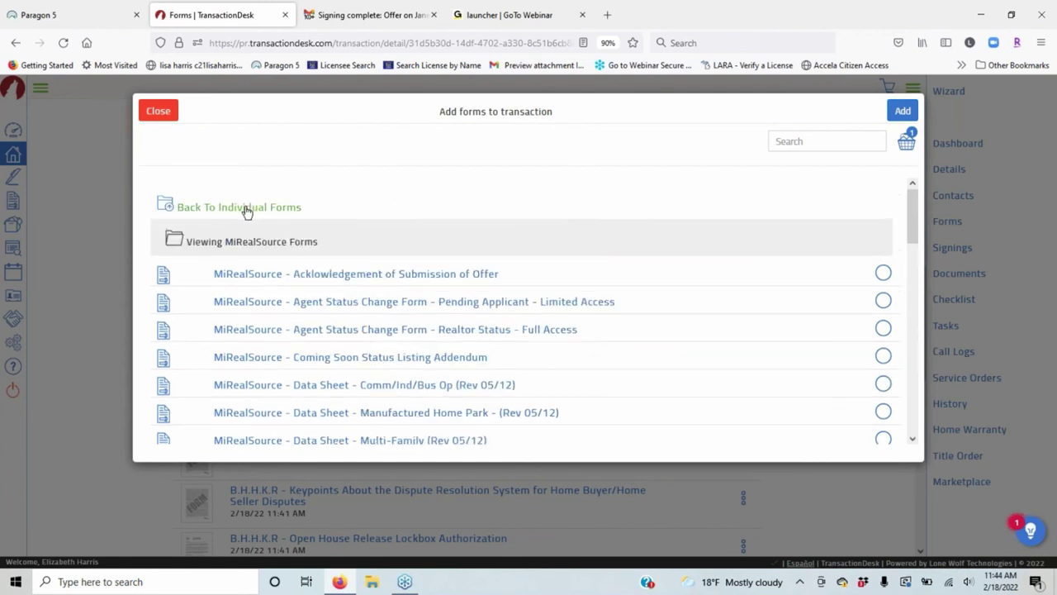
Pick the Michigan Seller Disclosure Statement (Rev 6/06) from Michigan REALTORS and add both forms.
{"action": "left_click", "coordinate": [246, 209]}
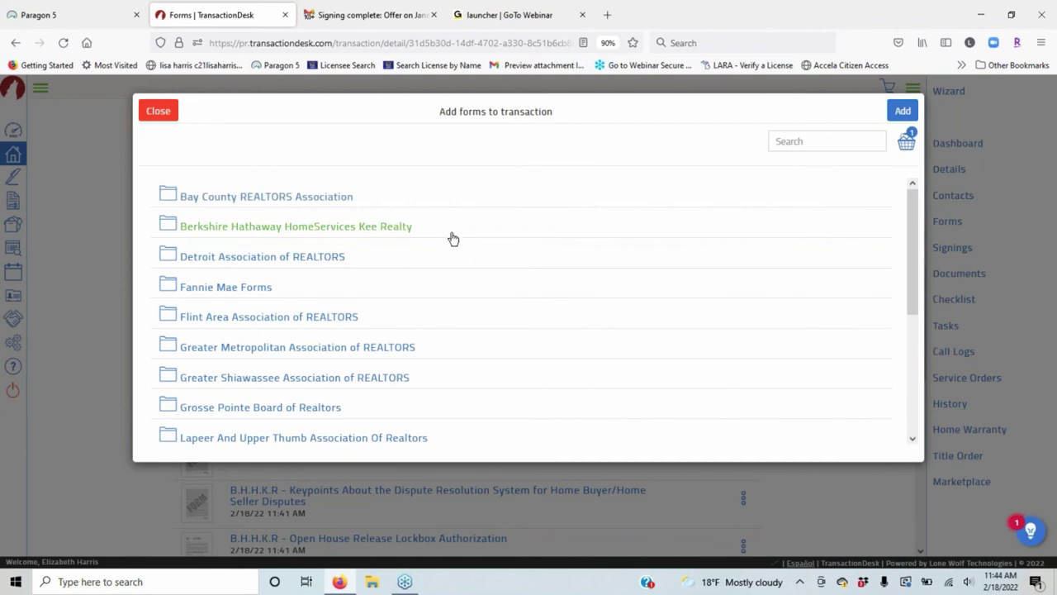
{"action": "scroll", "coordinate": [341, 248], "scroll_direction": "down", "scroll_amount": 2}
{"action": "left_click", "coordinate": [270, 425]}
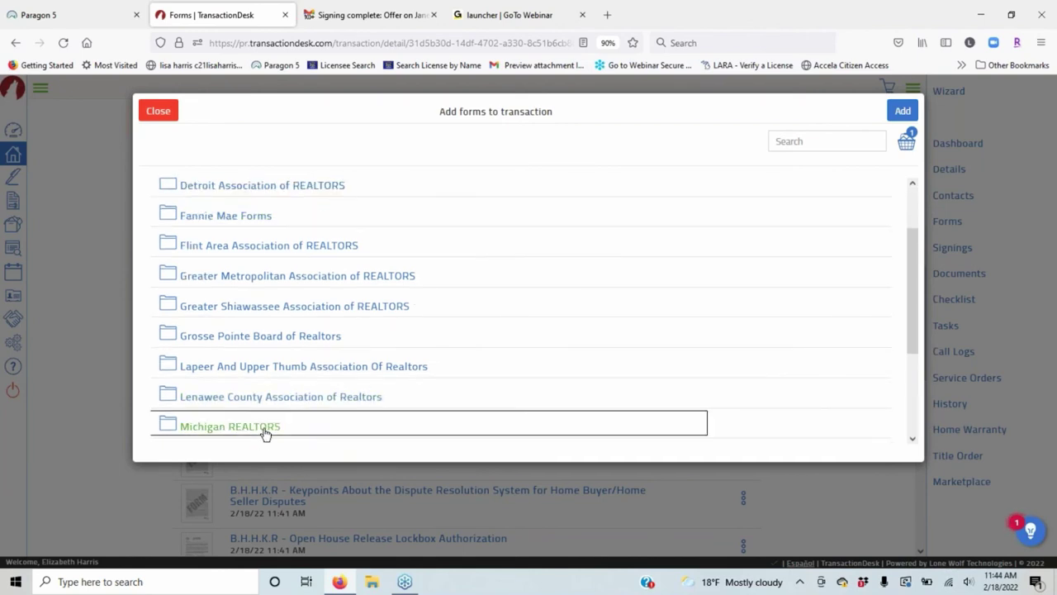
{"action": "scroll", "coordinate": [522, 269], "scroll_direction": "down", "scroll_amount": 1}
{"action": "scroll", "coordinate": [543, 267], "scroll_direction": "down", "scroll_amount": 1}
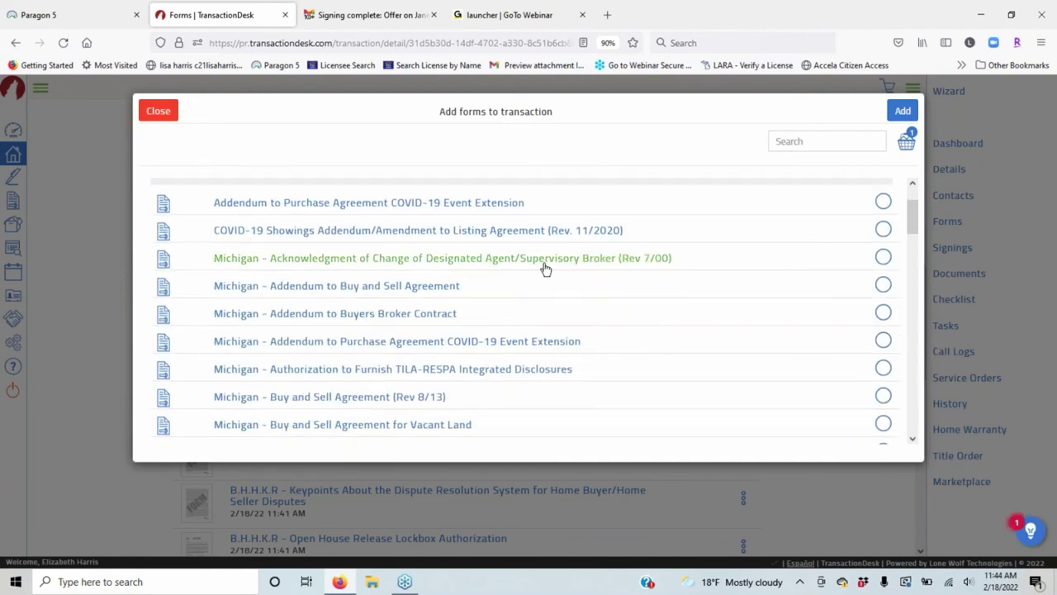
{"action": "scroll", "coordinate": [542, 267], "scroll_direction": "up", "scroll_amount": 1}
{"action": "scroll", "coordinate": [715, 284], "scroll_direction": "down", "scroll_amount": 2}
{"action": "scroll", "coordinate": [698, 284], "scroll_direction": "down", "scroll_amount": 5}
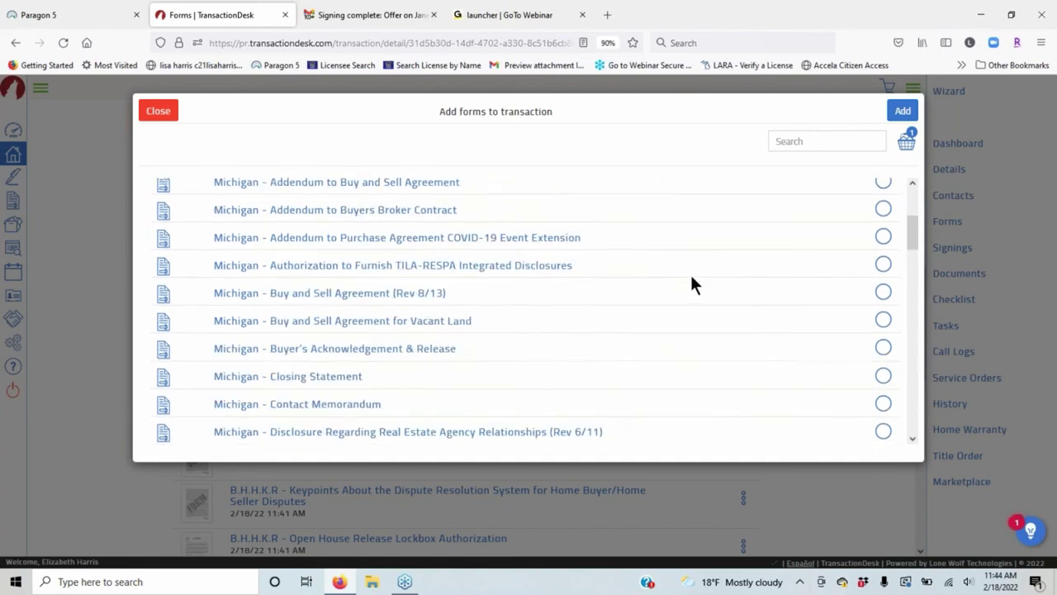
{"action": "scroll", "coordinate": [690, 272], "scroll_direction": "down", "scroll_amount": 12}
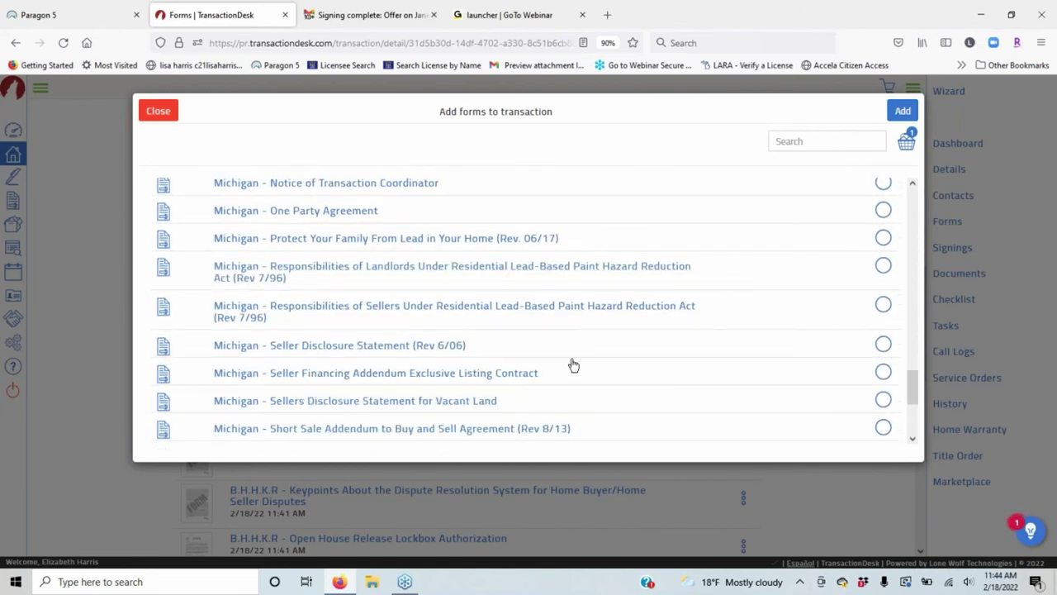
{"action": "left_click", "coordinate": [881, 345]}
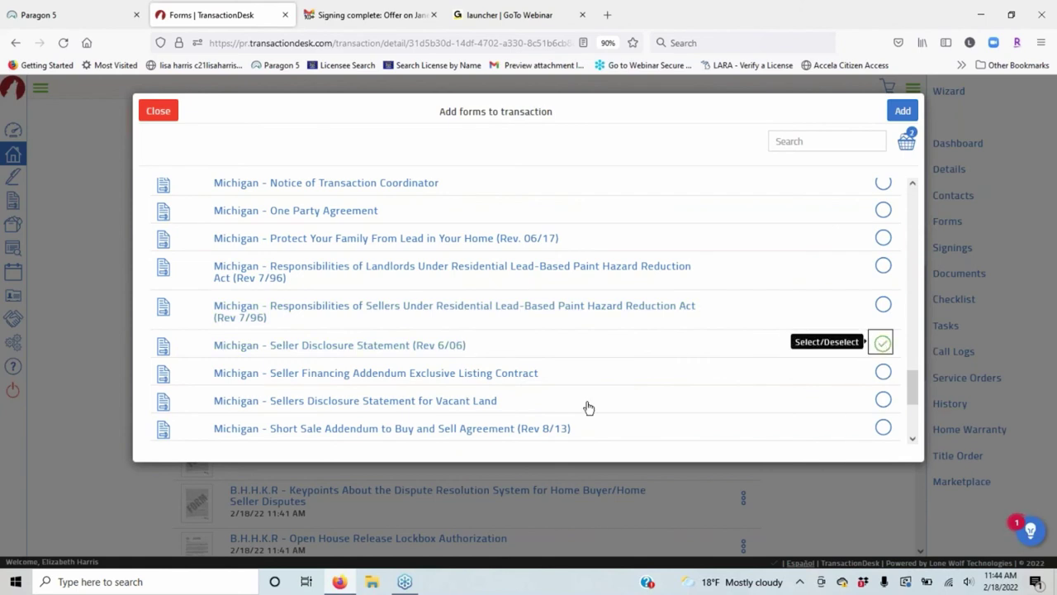
{"action": "left_click", "coordinate": [902, 110]}
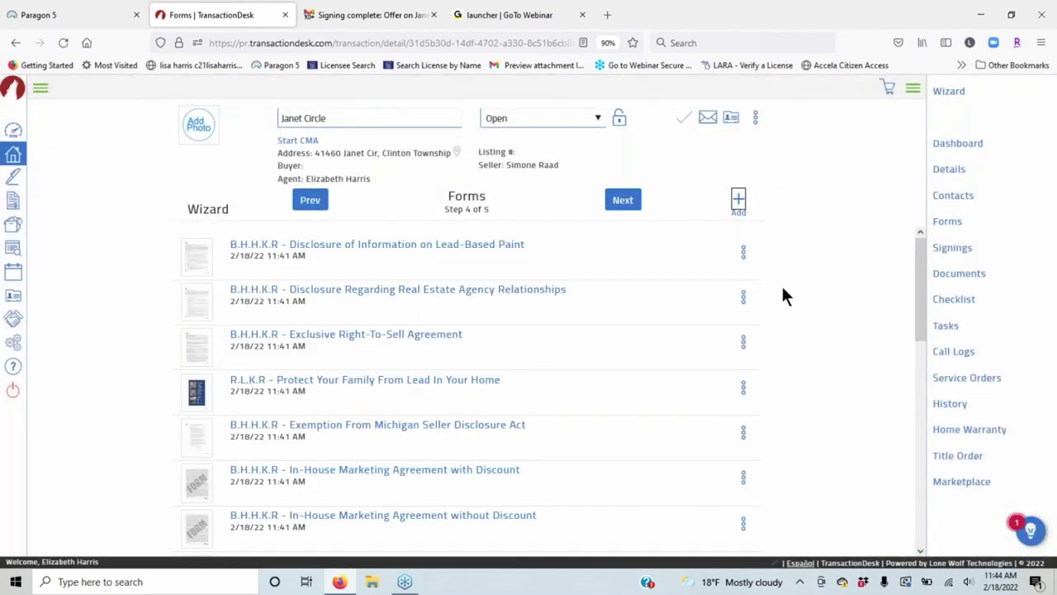
Advance the wizard through Step 5 Documents and finish it on the Transaction Dashboard.
{"action": "scroll", "coordinate": [655, 282], "scroll_direction": "down", "scroll_amount": 3}
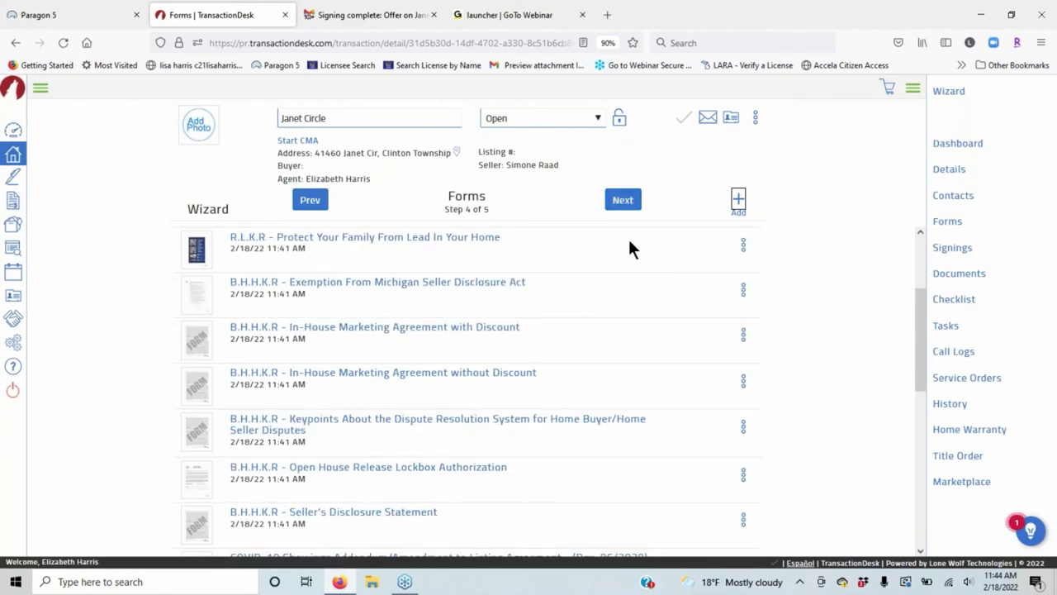
{"action": "left_click", "coordinate": [625, 205]}
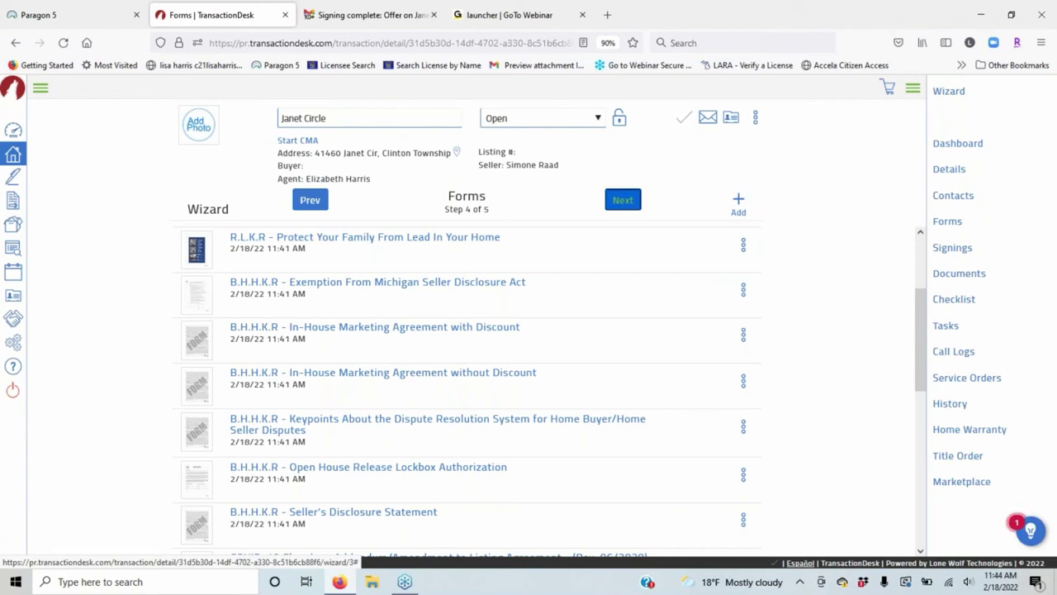
{"action": "left_click", "coordinate": [628, 203]}
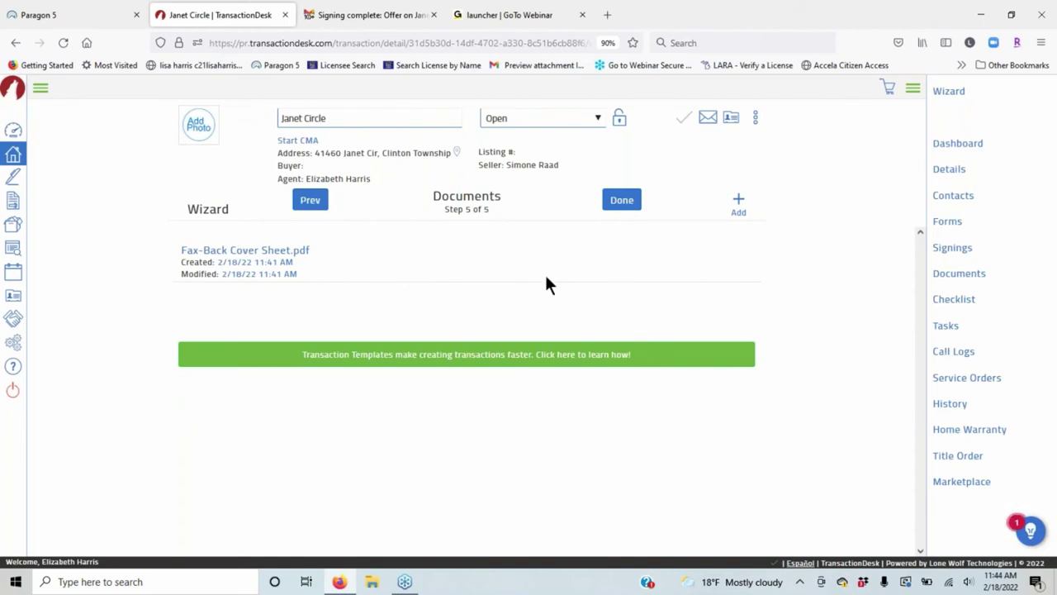
{"action": "left_click", "coordinate": [621, 203]}
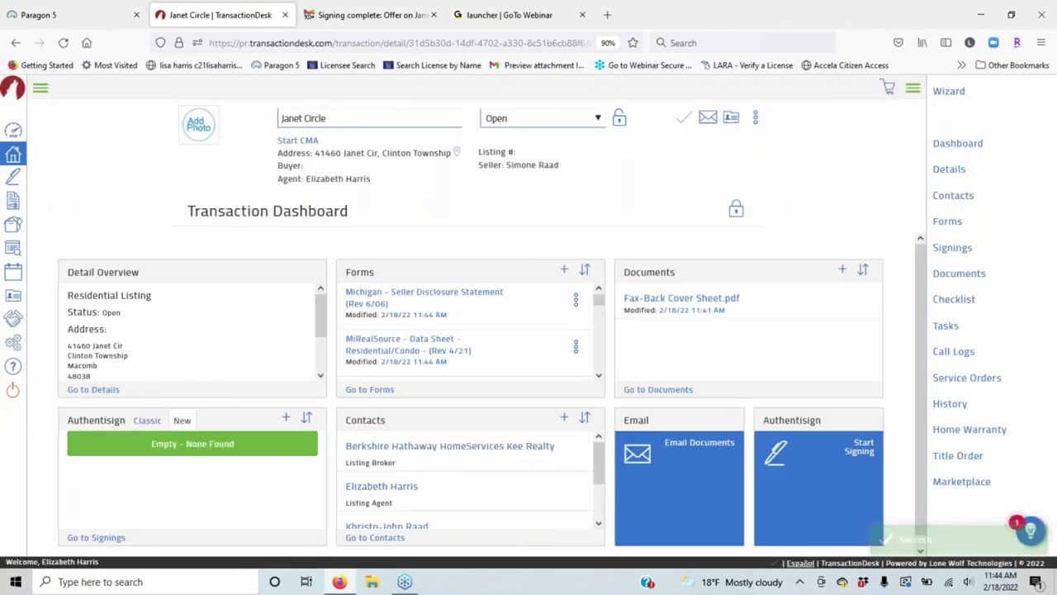
Select the Michigan Seller Disclosure Statement in the full forms list and start e-mailing it.
{"action": "left_click", "coordinate": [372, 390]}
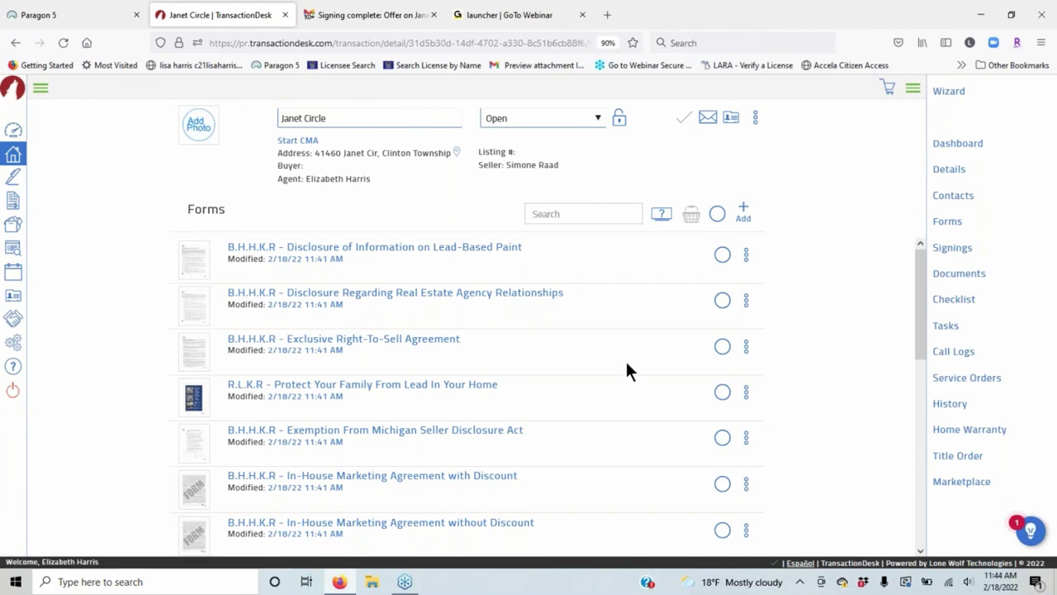
{"action": "scroll", "coordinate": [625, 370], "scroll_direction": "down", "scroll_amount": 8}
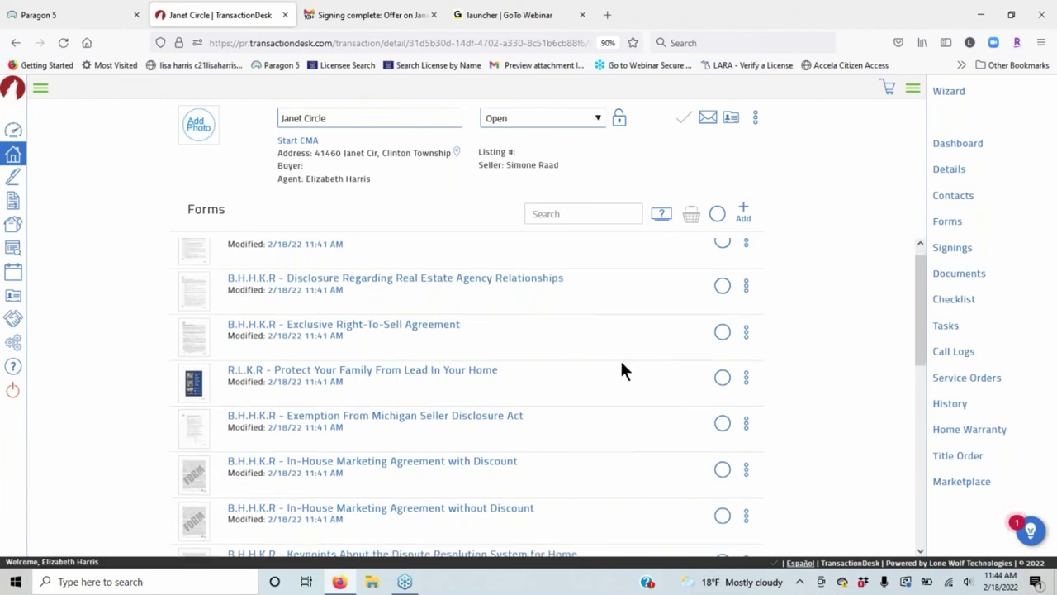
{"action": "scroll", "coordinate": [601, 358], "scroll_direction": "down", "scroll_amount": 2}
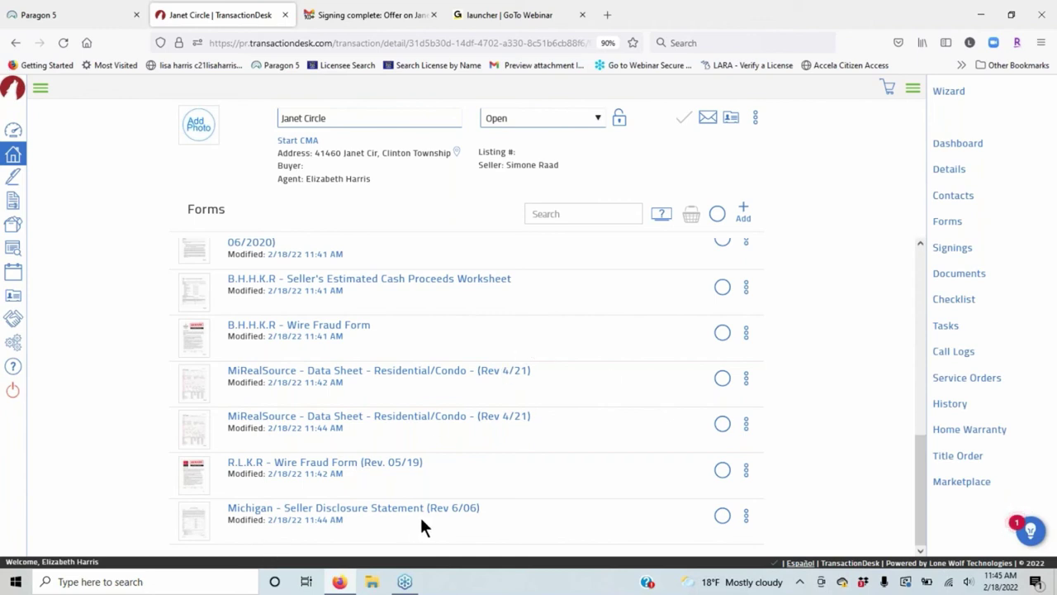
{"action": "left_click", "coordinate": [721, 516]}
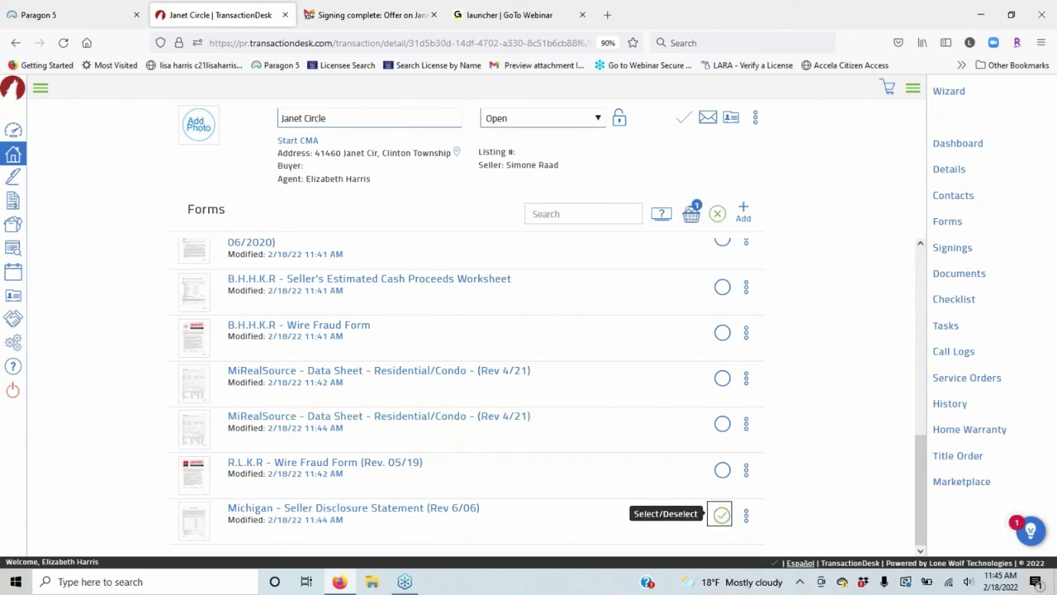
{"action": "left_click", "coordinate": [691, 214]}
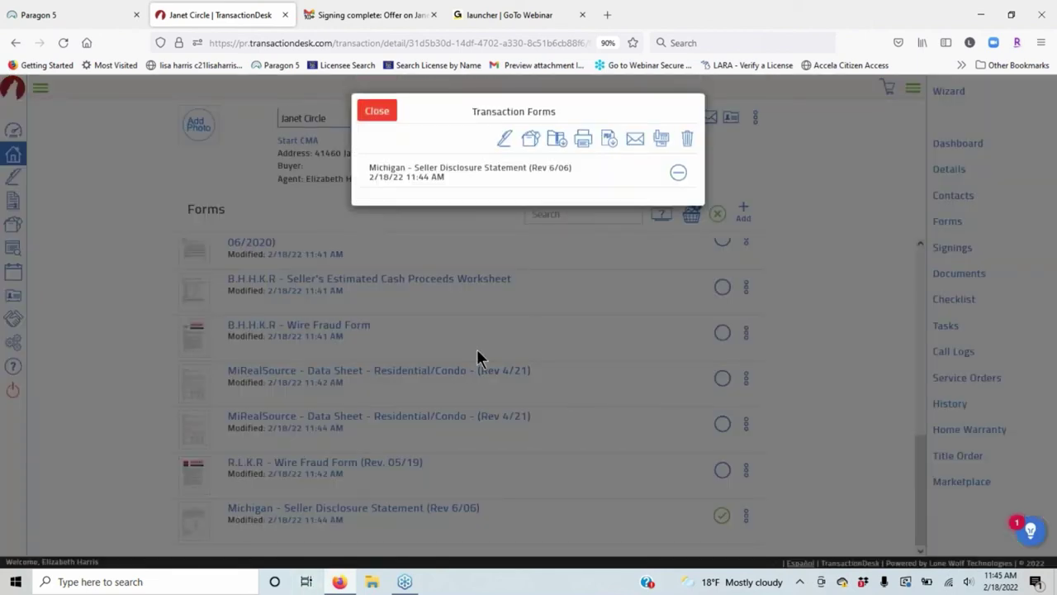
{"action": "left_click", "coordinate": [635, 140]}
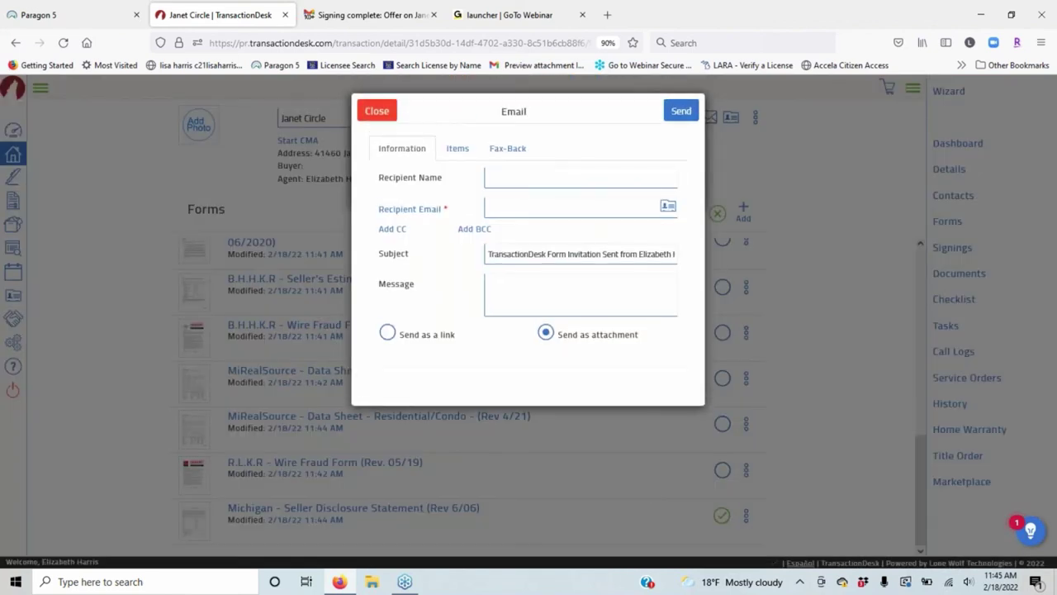
Address the e-mail by entering the recipient's name and choosing their e-mail from suggestions.
{"action": "left_click", "coordinate": [509, 178]}
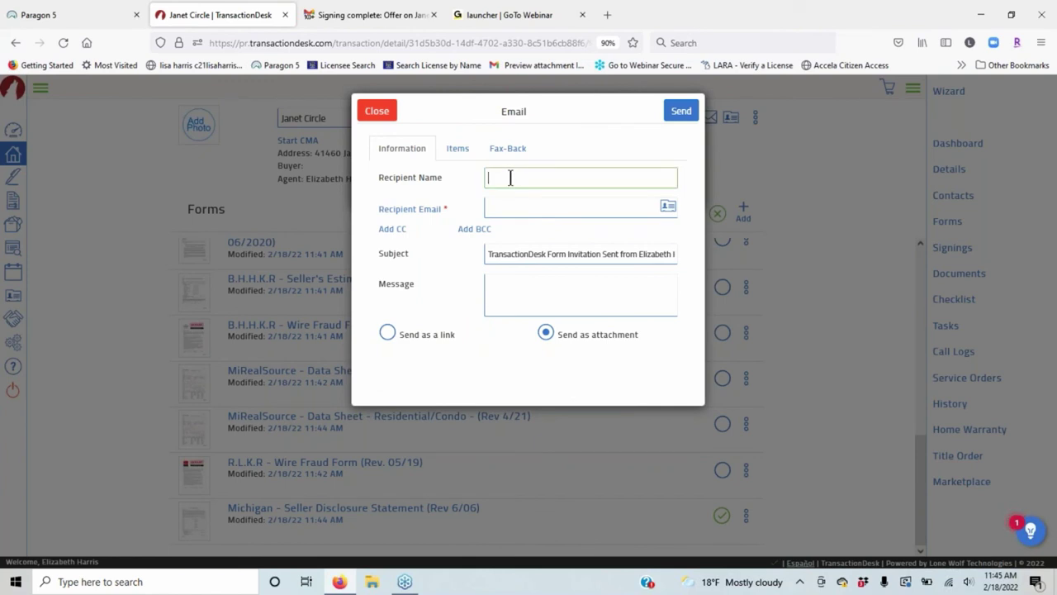
{"action": "type", "text": "Lidsa"}
{"action": "key", "text": "BackSpace"}
{"action": "key", "text": "BackSpace"}
{"action": "key", "text": "BackSpace"}
{"action": "type", "text": "sa"}
{"action": "key", "text": "Tab"}
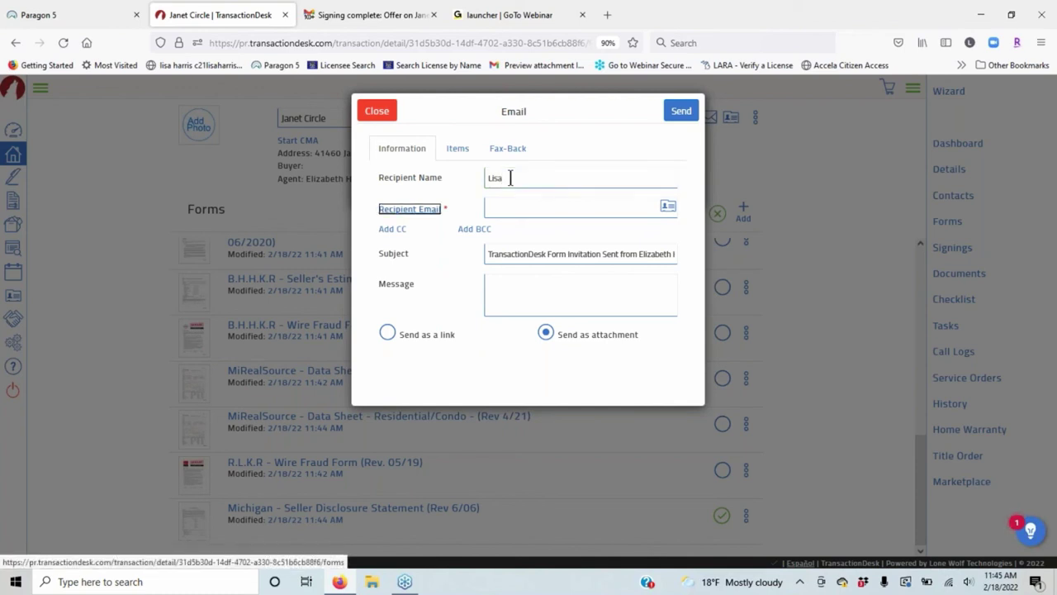
{"action": "type", "text": "Lisa"}
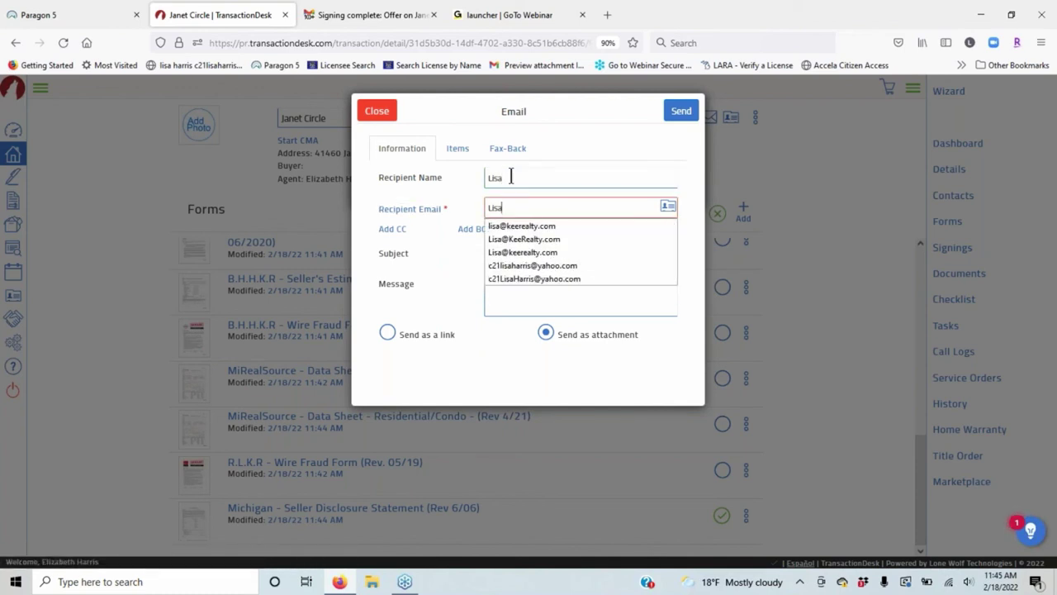
{"action": "left_click", "coordinate": [522, 226]}
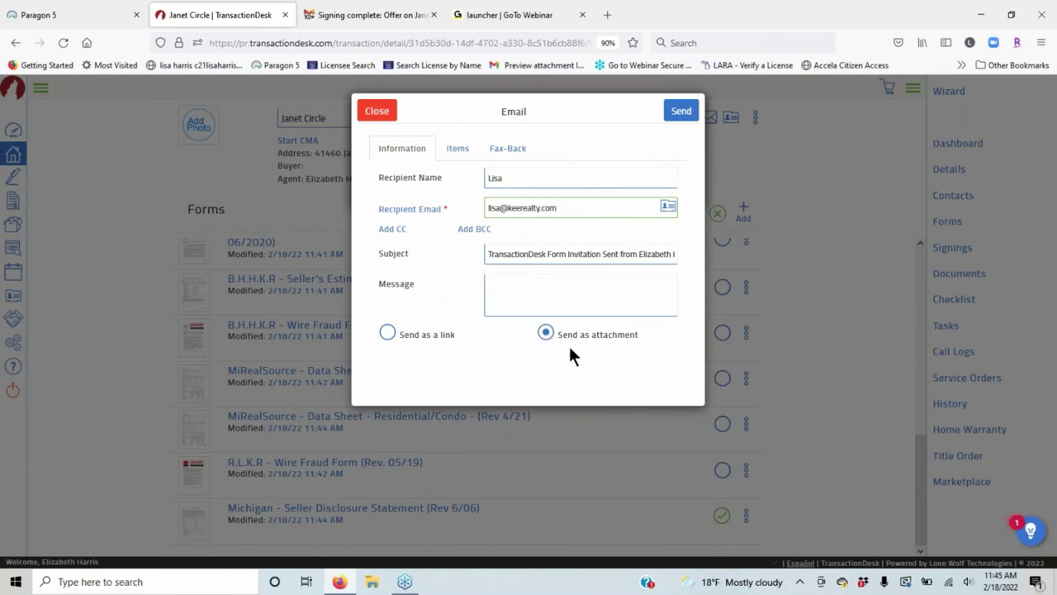
Send the form as an editable link that expires on 02/20/2022.
{"action": "left_click", "coordinate": [387, 333]}
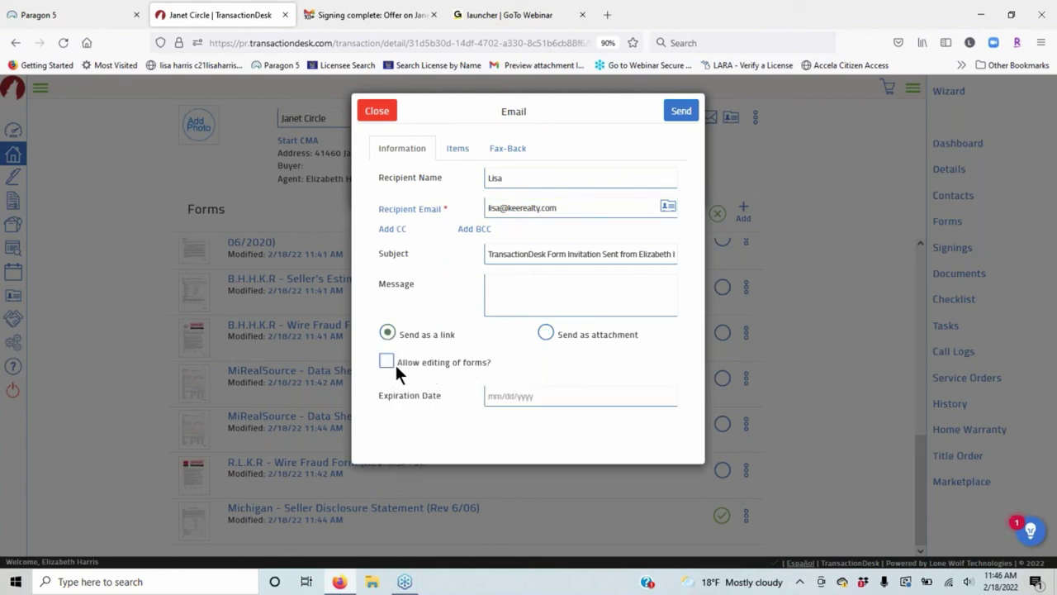
{"action": "left_click", "coordinate": [384, 362]}
{"action": "left_click", "coordinate": [536, 398]}
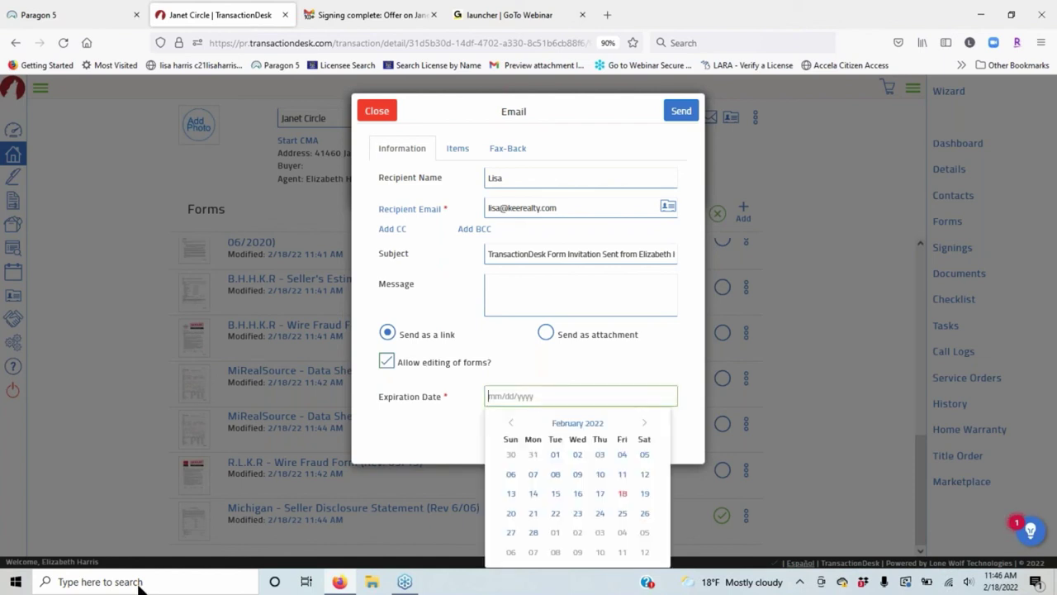
{"action": "left_click", "coordinate": [200, 592]}
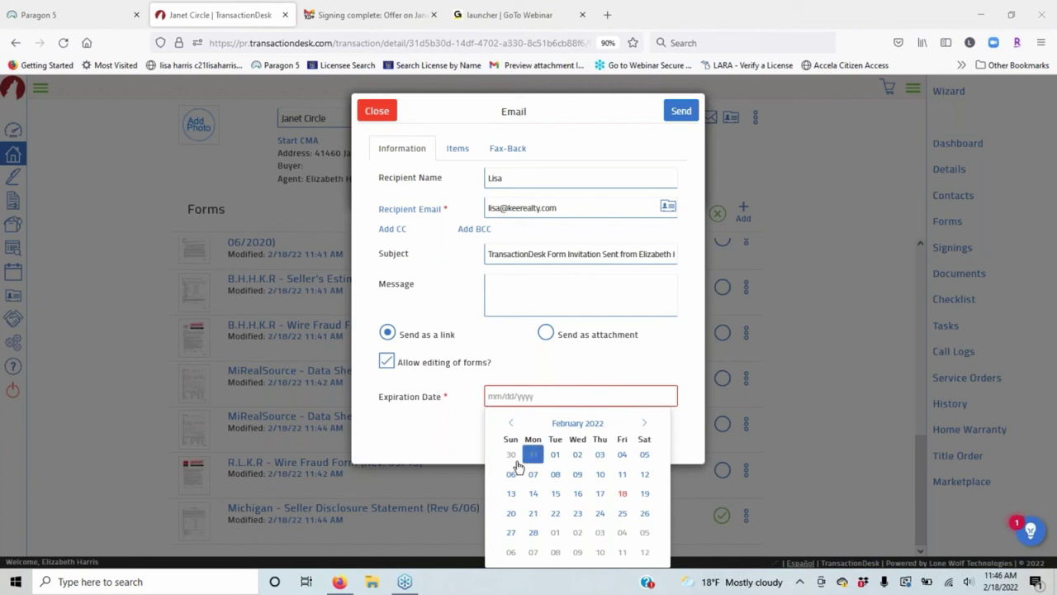
{"action": "left_click", "coordinate": [512, 514]}
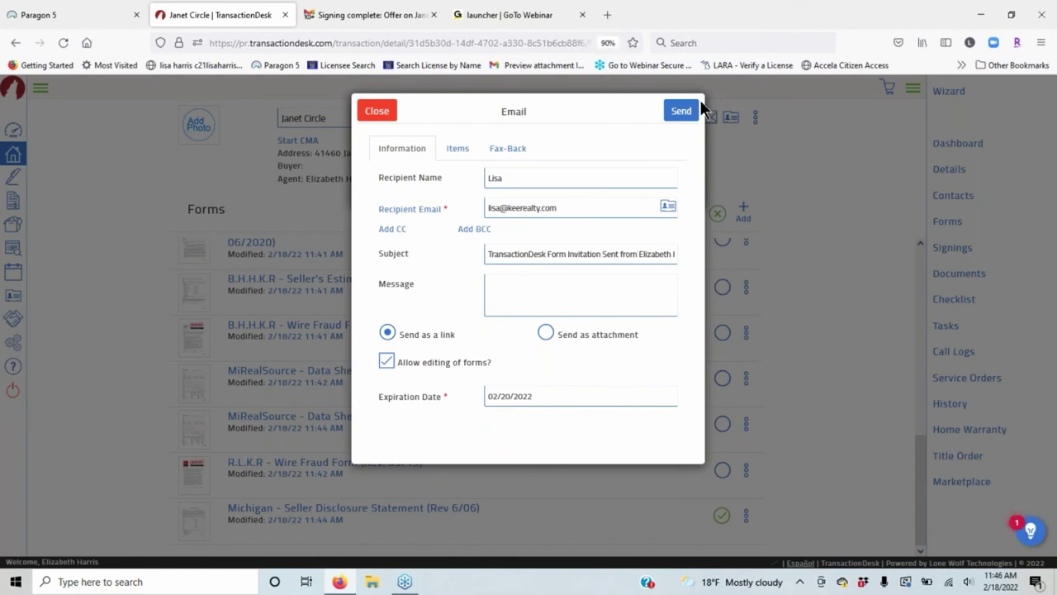
{"action": "left_click", "coordinate": [679, 112]}
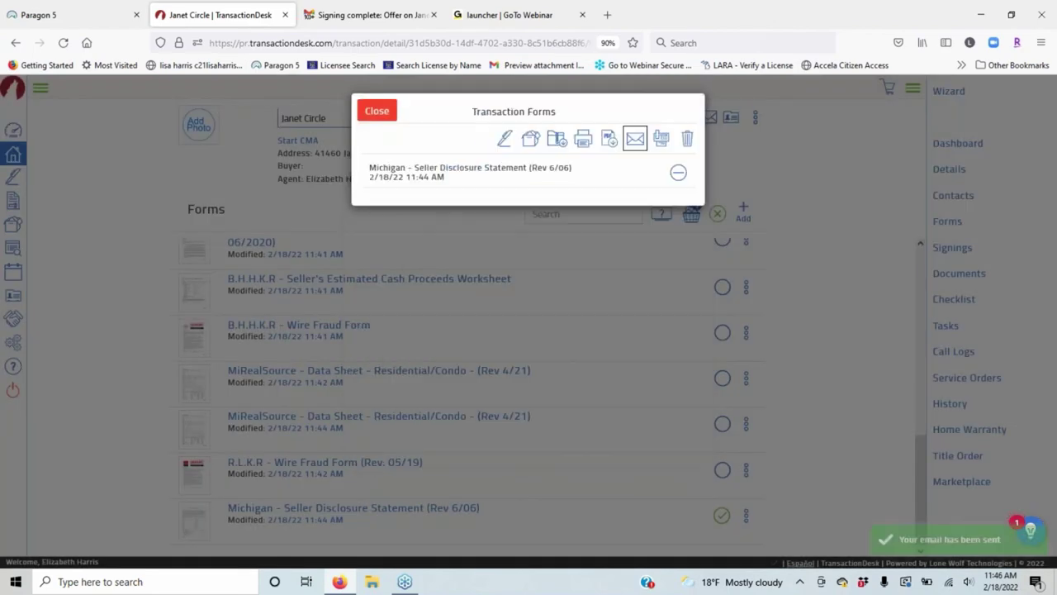
{"action": "left_click", "coordinate": [385, 114]}
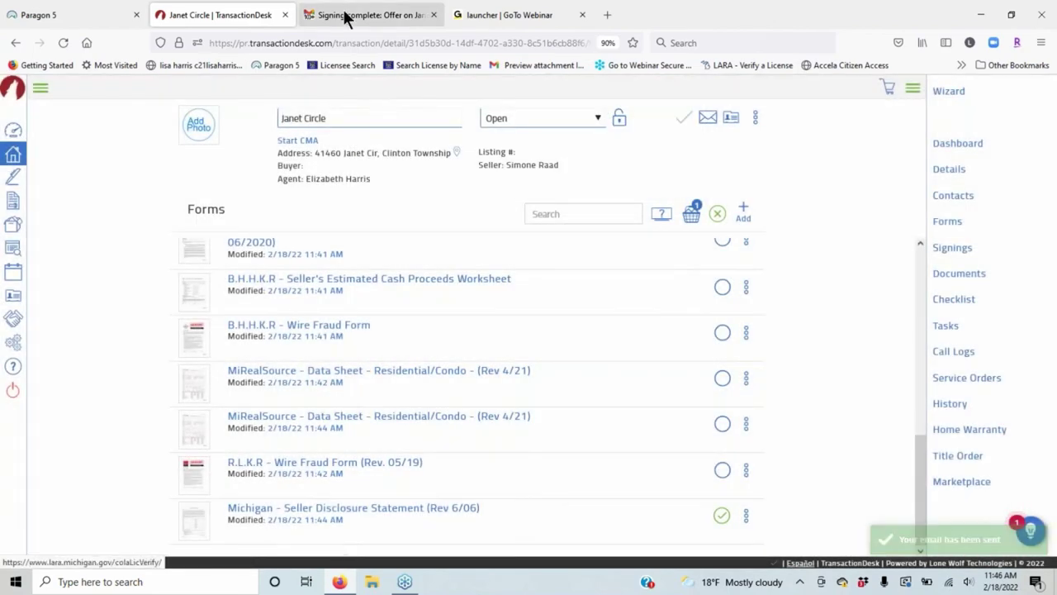
Go to the Gmail inbox and refresh it until the TransactionDesk invitation arrives.
{"action": "left_click", "coordinate": [345, 16]}
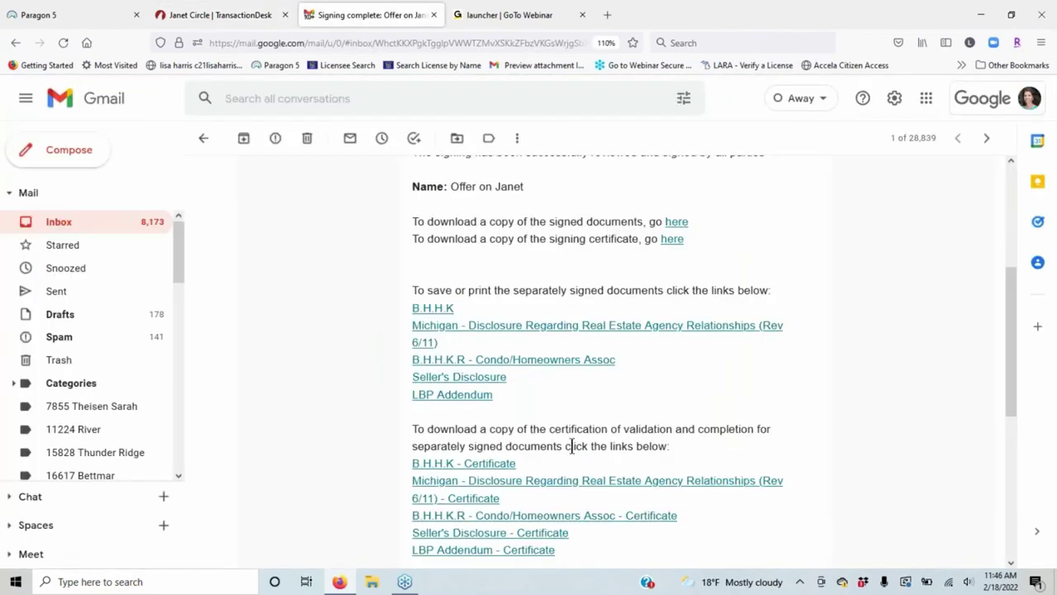
{"action": "left_click", "coordinate": [117, 229]}
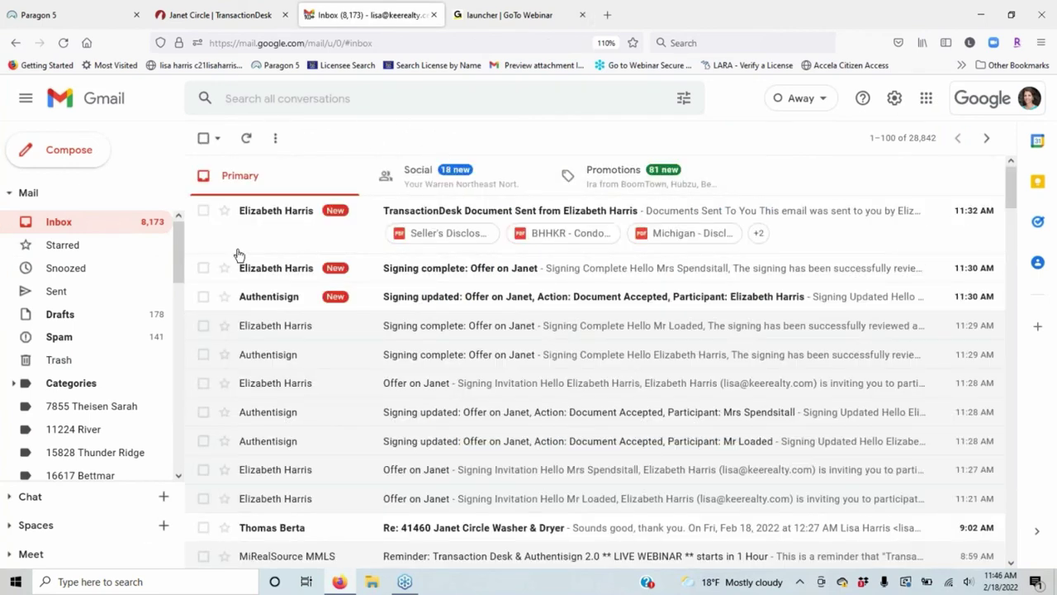
{"action": "left_click", "coordinate": [350, 187]}
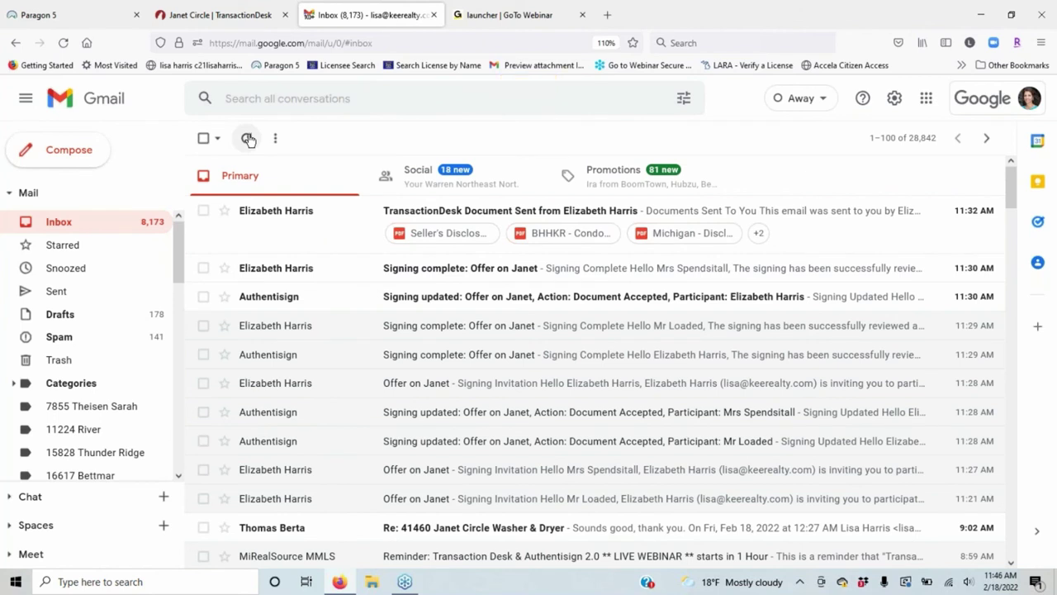
{"action": "left_click", "coordinate": [249, 138]}
{"action": "left_click", "coordinate": [249, 138]}
{"action": "left_click", "coordinate": [248, 139]}
{"action": "left_click", "coordinate": [249, 139]}
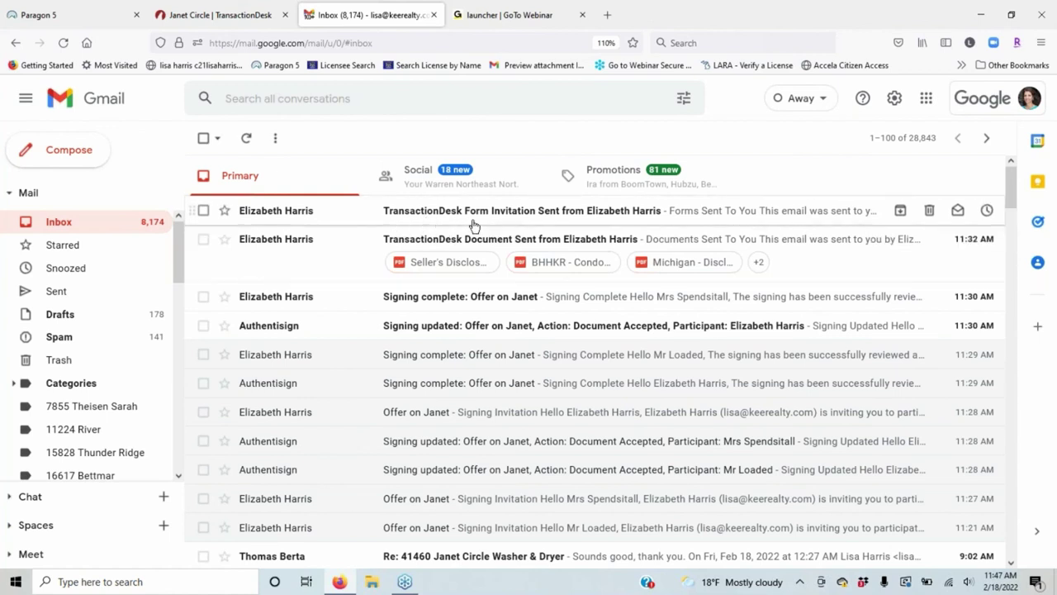
Open the 'Forms Sent To You' e-mail and follow its Seller Disclosure Statement link.
{"action": "left_click", "coordinate": [746, 219]}
{"action": "scroll", "coordinate": [887, 389], "scroll_direction": "down", "scroll_amount": 3}
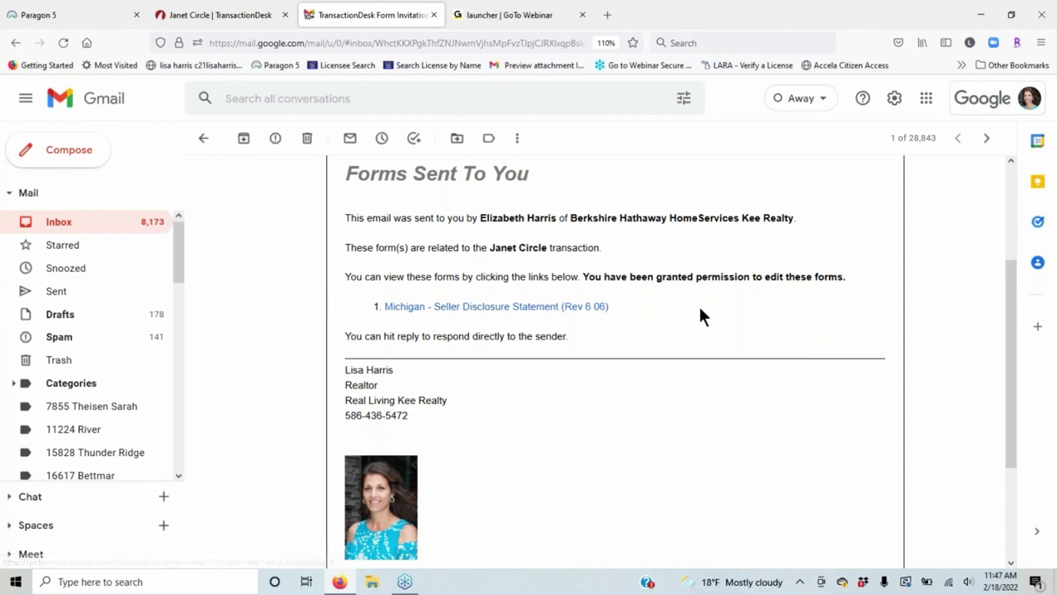
{"action": "scroll", "coordinate": [698, 304], "scroll_direction": "down", "scroll_amount": 3}
{"action": "scroll", "coordinate": [522, 247], "scroll_direction": "up", "scroll_amount": 3}
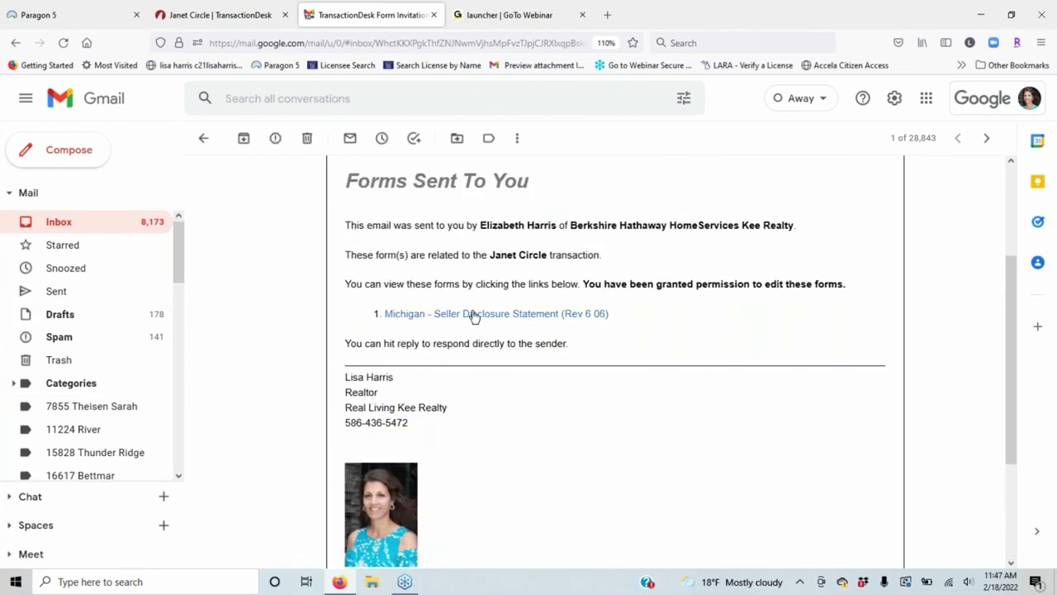
{"action": "left_click", "coordinate": [475, 315]}
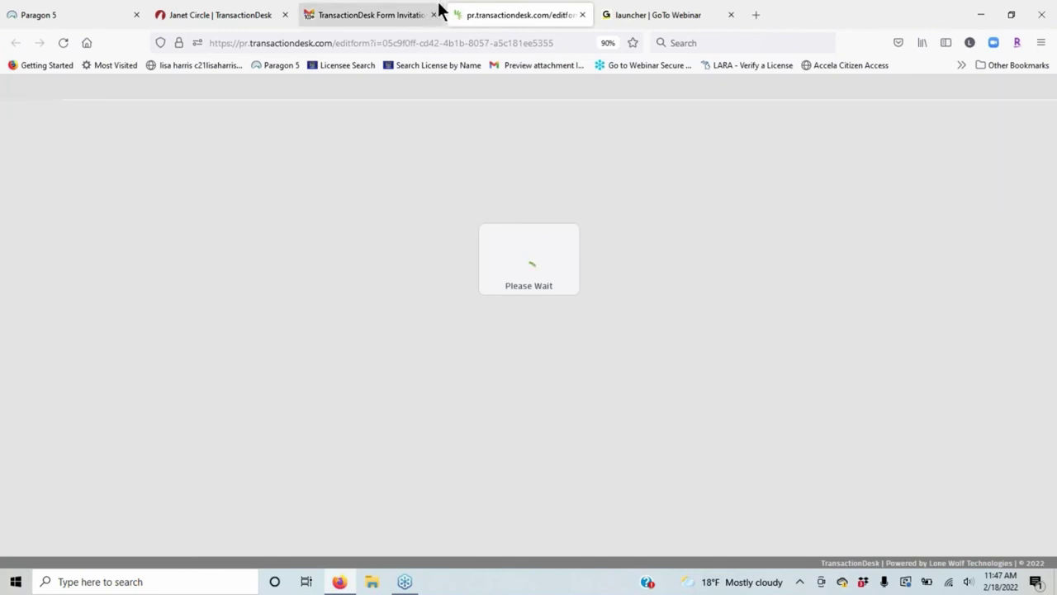
Close the Gmail invitation tab and browse the form's File, Fonts and zoom menus.
{"action": "left_click", "coordinate": [433, 15]}
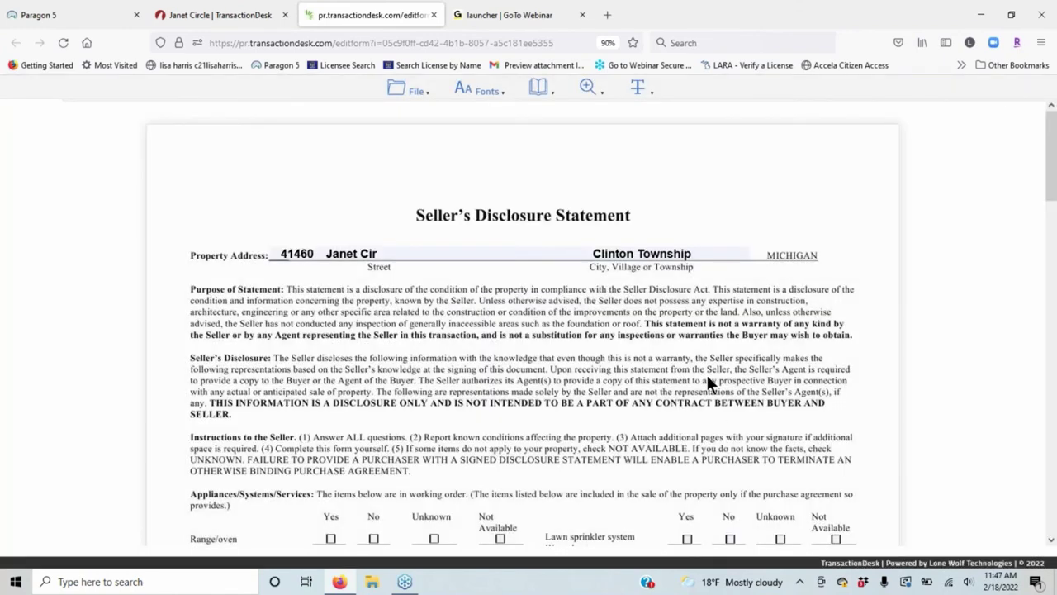
{"action": "scroll", "coordinate": [701, 376], "scroll_direction": "down", "scroll_amount": 3}
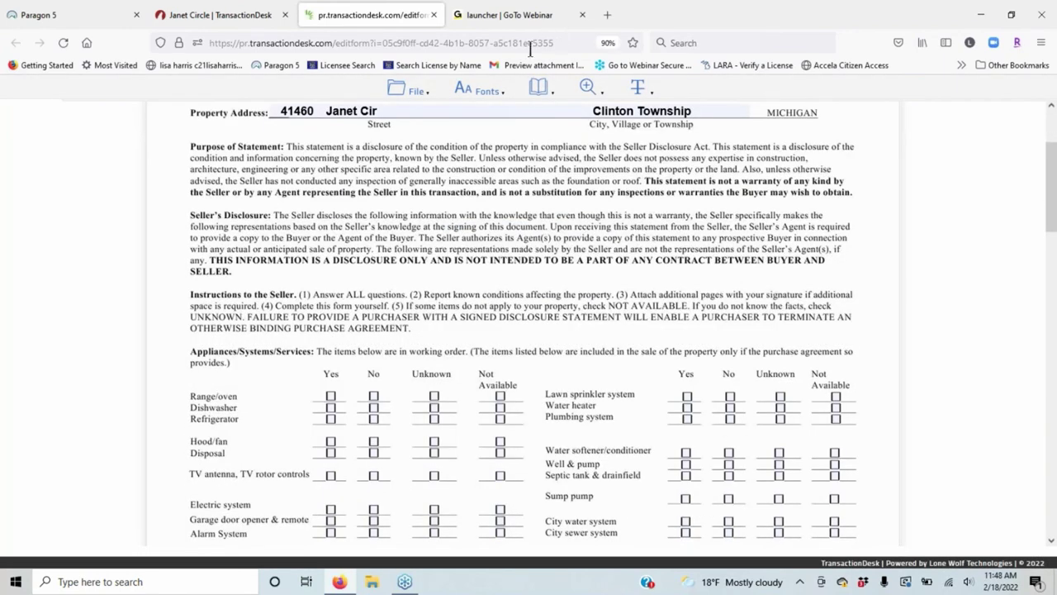
{"action": "left_click", "coordinate": [416, 90]}
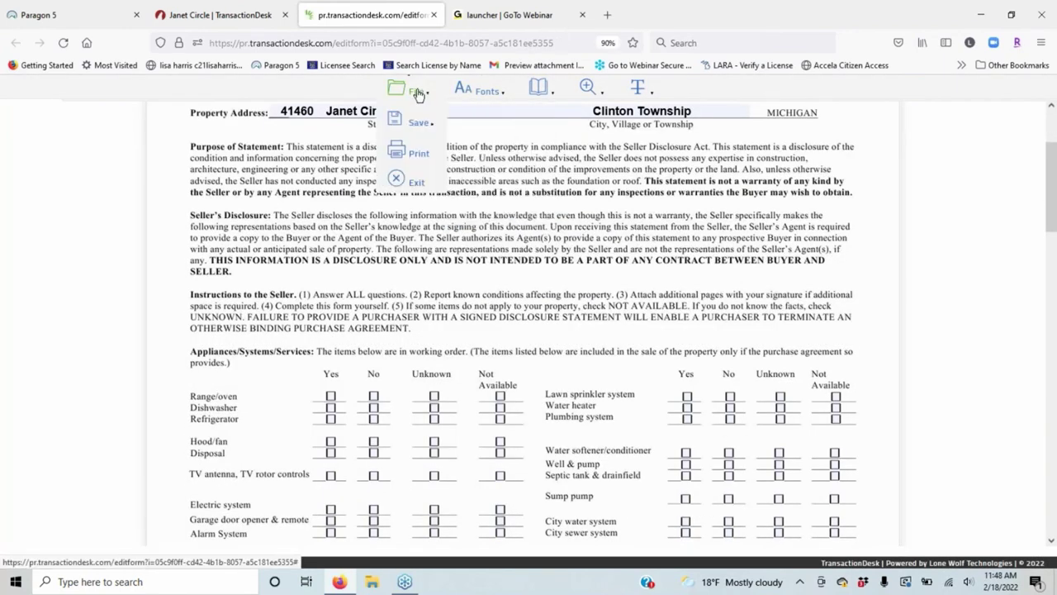
{"action": "left_click", "coordinate": [481, 93]}
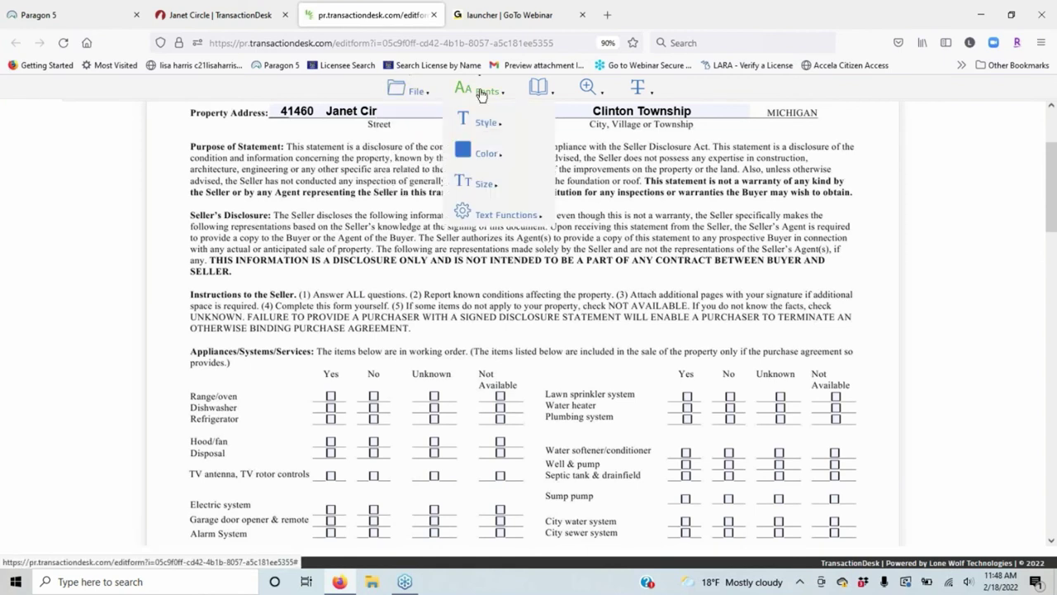
{"action": "mouse_move", "coordinate": [595, 90]}
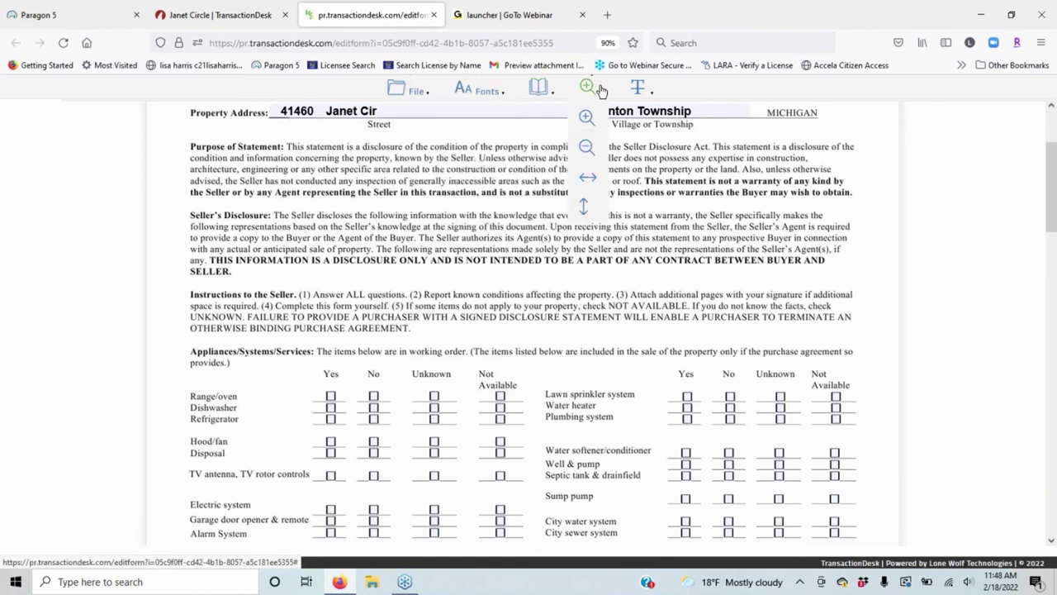
{"action": "mouse_move", "coordinate": [643, 91]}
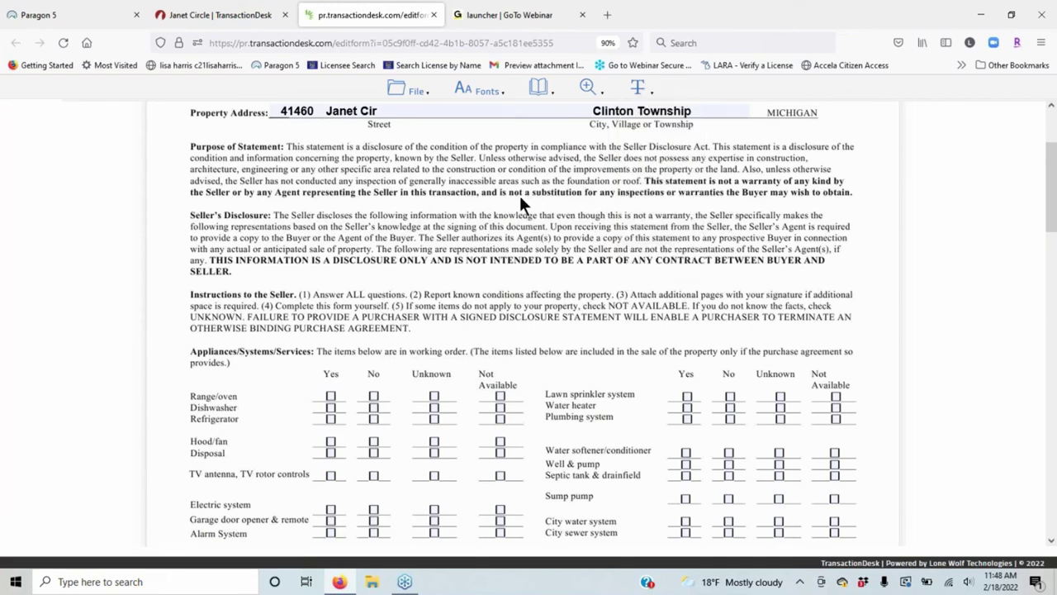
{"action": "scroll", "coordinate": [519, 195], "scroll_direction": "down", "scroll_amount": 1}
{"action": "scroll", "coordinate": [520, 195], "scroll_direction": "down", "scroll_amount": 3}
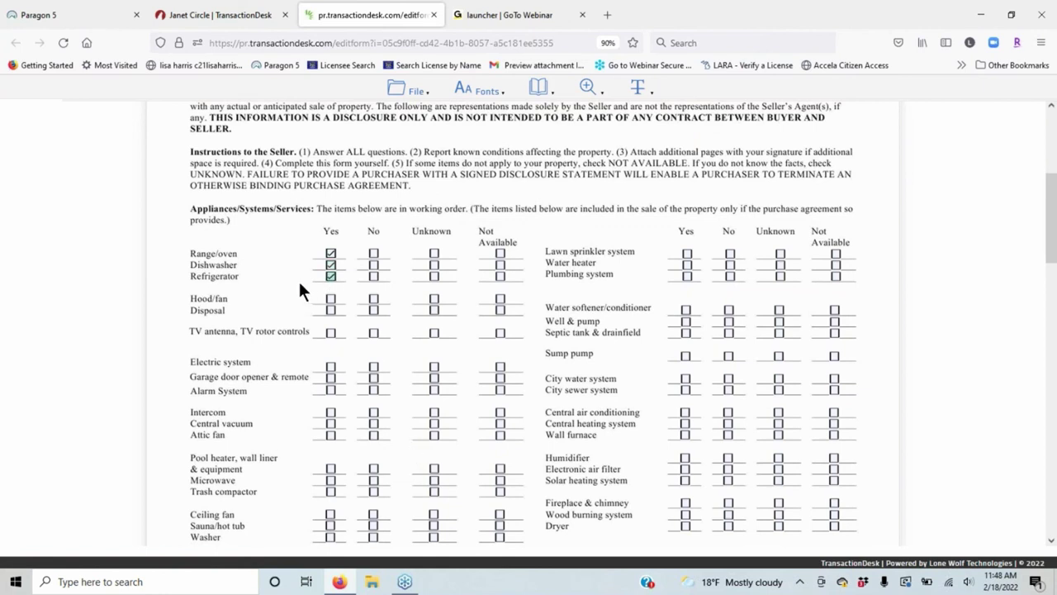
Mark Hood/fan and TV antenna not available, and Electric system, Intercom and Dryer yes.
{"action": "left_click", "coordinate": [500, 299]}
{"action": "left_click", "coordinate": [501, 333]}
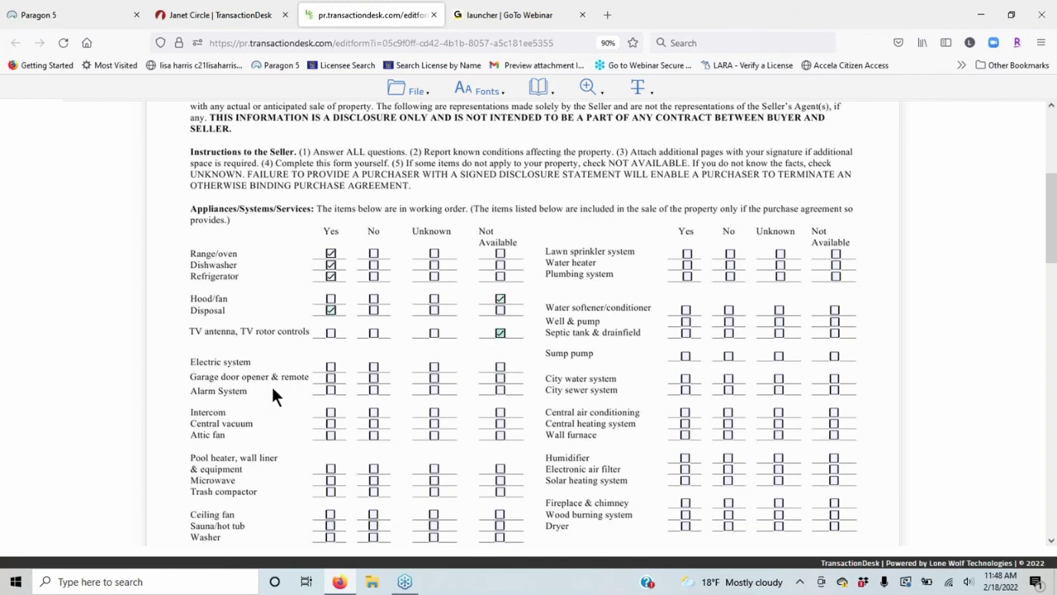
{"action": "left_click", "coordinate": [331, 368]}
{"action": "left_click", "coordinate": [331, 412]}
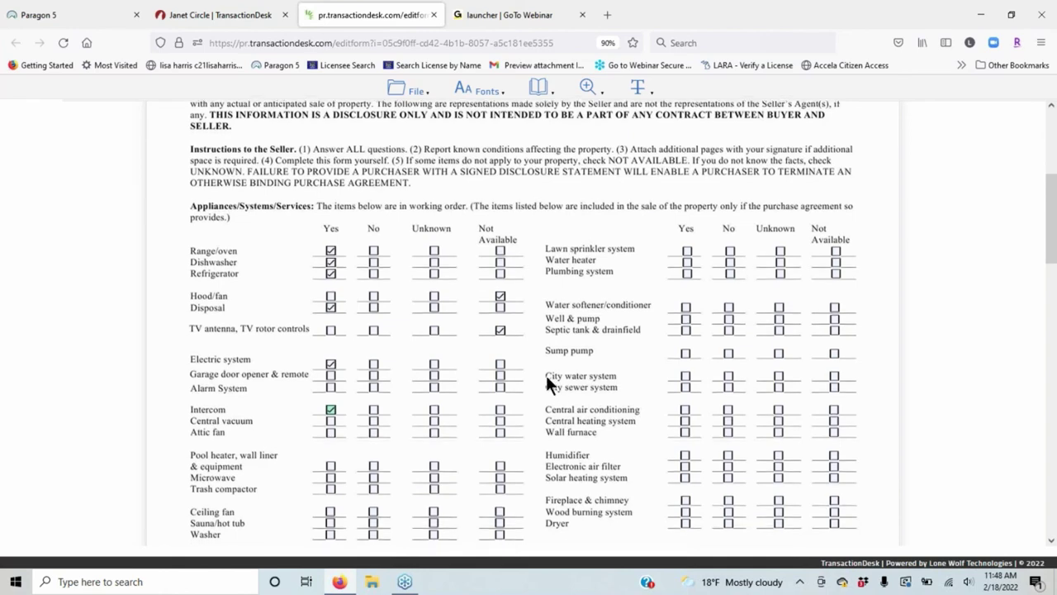
{"action": "scroll", "coordinate": [662, 319], "scroll_direction": "down", "scroll_amount": 3}
{"action": "left_click", "coordinate": [687, 311]}
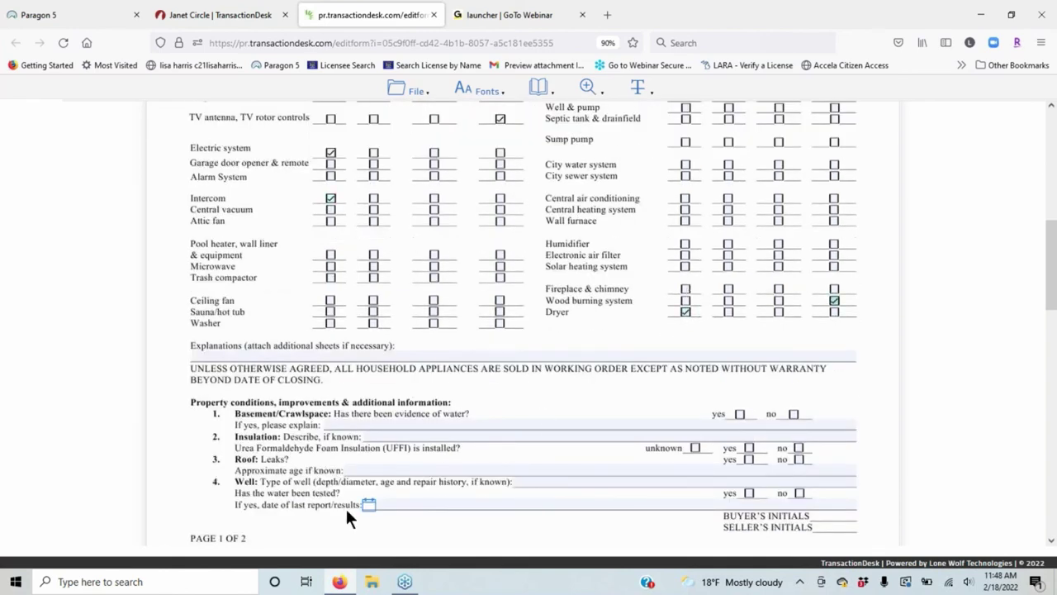
Answer yes to basement evidence of water and explain it as 'Sump pump backup'.
{"action": "left_click", "coordinate": [740, 414]}
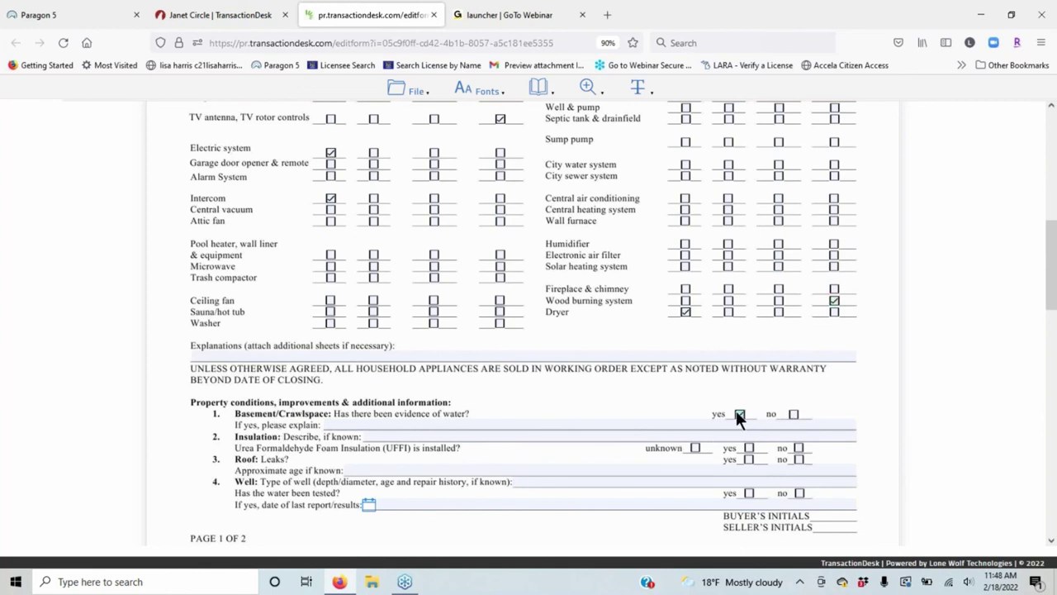
{"action": "left_click", "coordinate": [452, 423]}
{"action": "type", "text": "Su"}
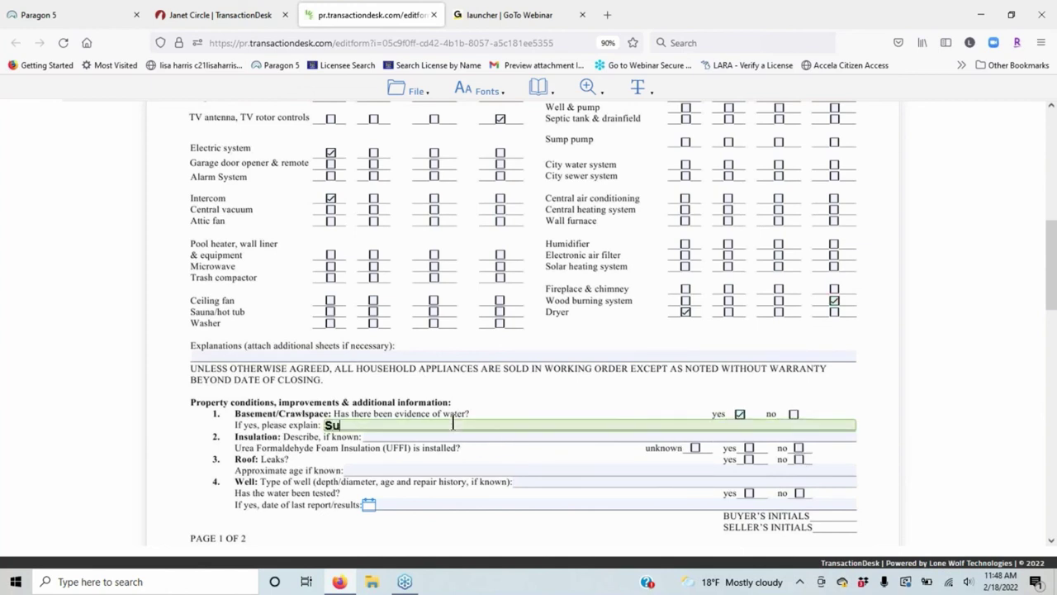
{"action": "type", "text": "mp pu"}
{"action": "key", "text": "BackSpace"}
{"action": "key", "text": "BackSpace"}
{"action": "key", "text": "BackSpace"}
{"action": "type", "text": "pum"}
{"action": "type", "text": "b"}
{"action": "key", "text": "BackSpace"}
{"action": "key", "text": "BackSpace"}
{"action": "type", "text": "p backup"}
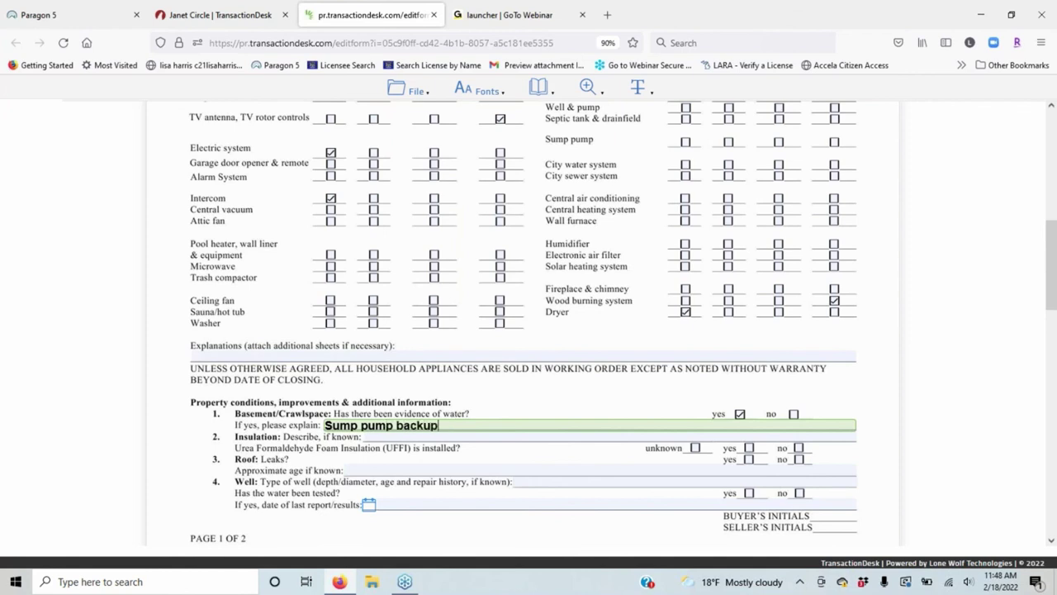
{"action": "left_click", "coordinate": [496, 522]}
{"action": "scroll", "coordinate": [513, 429], "scroll_direction": "down", "scroll_amount": 8}
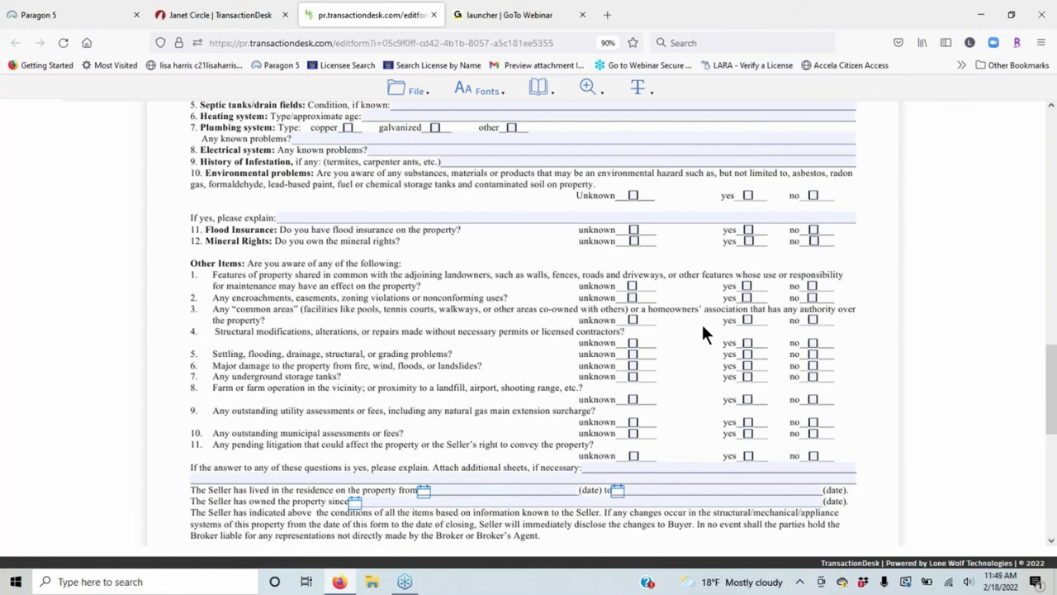
Save the filled-in disclosure form and exit the form editor.
{"action": "left_click", "coordinate": [415, 93]}
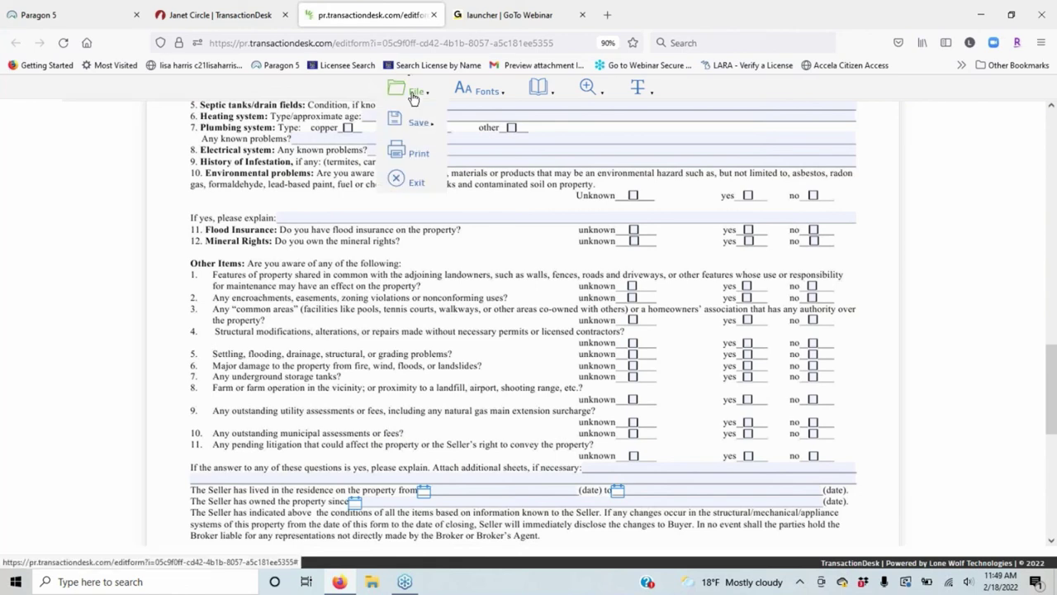
{"action": "mouse_move", "coordinate": [421, 121]}
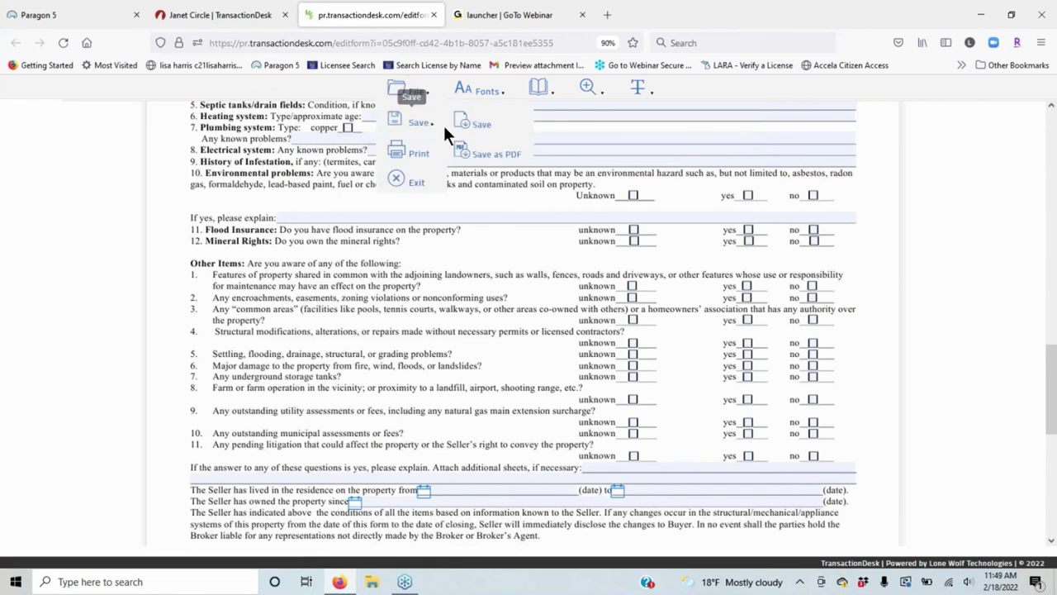
{"action": "left_click", "coordinate": [473, 122]}
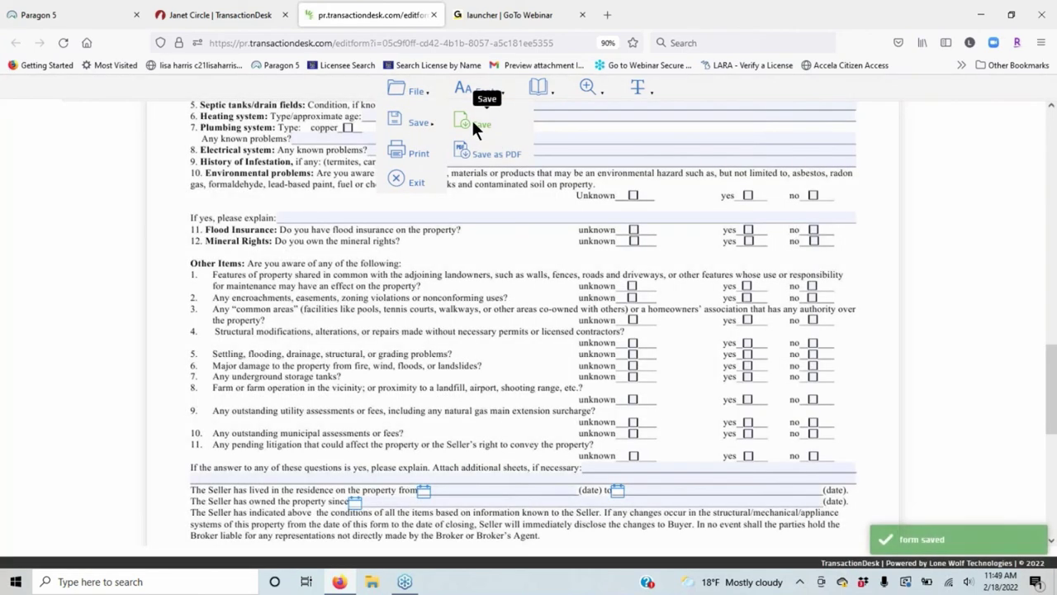
{"action": "left_click", "coordinate": [473, 124]}
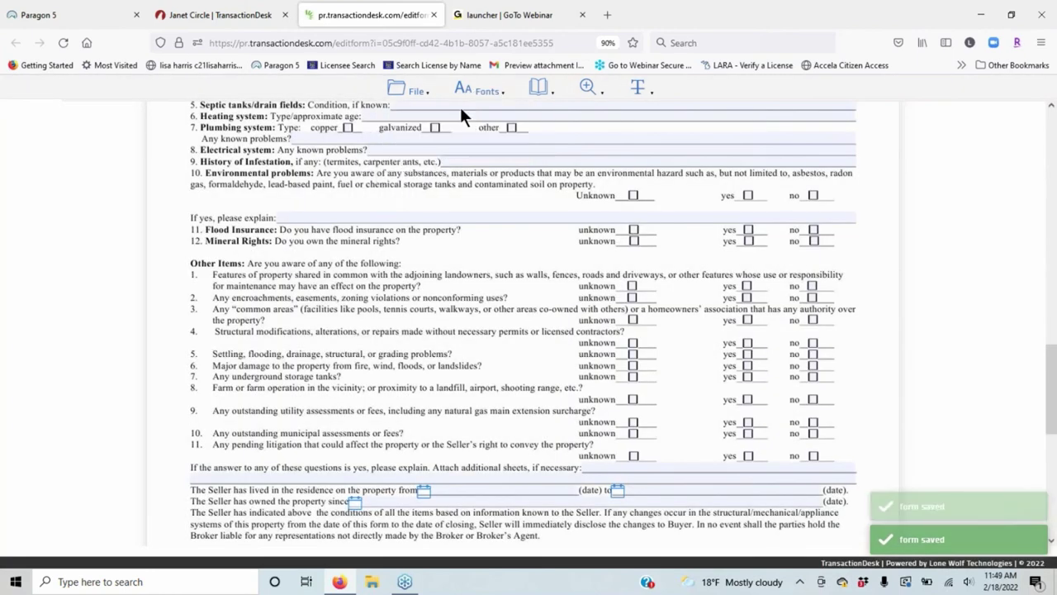
{"action": "left_click", "coordinate": [402, 83]}
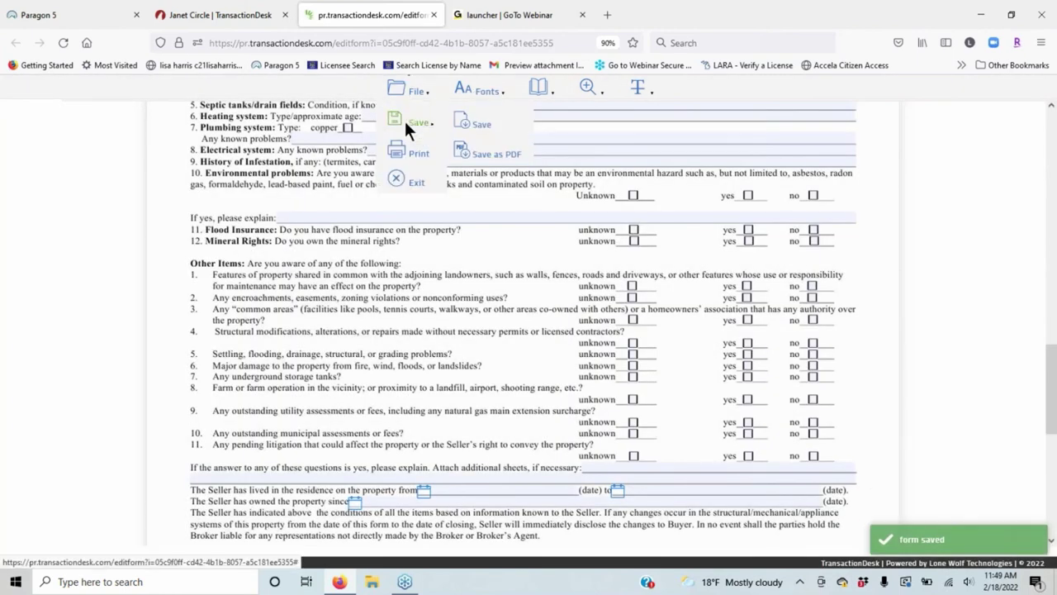
{"action": "left_click", "coordinate": [402, 181]}
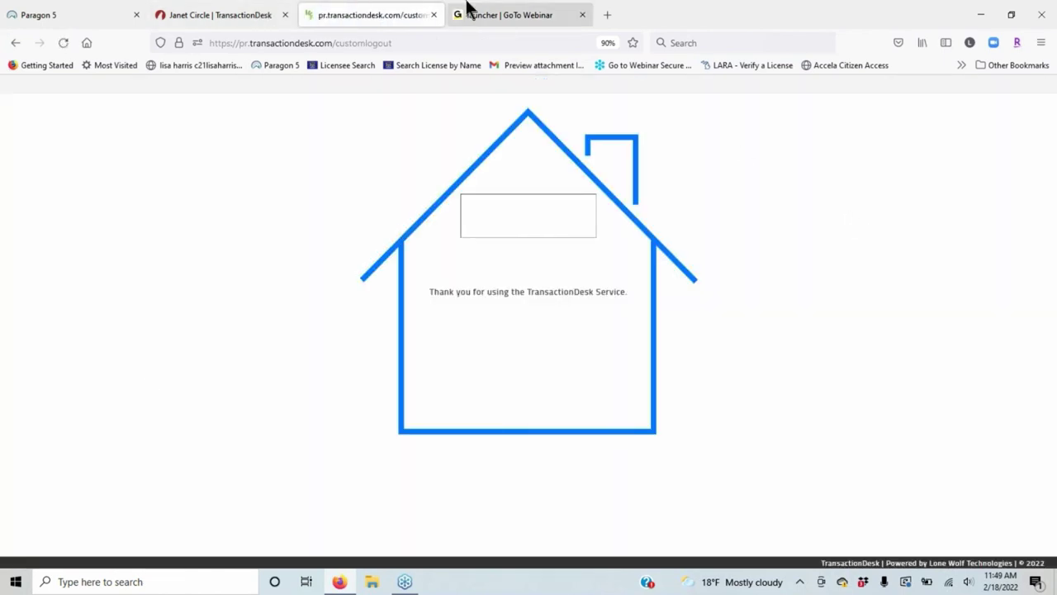
Close the logout and Janet Circle tabs, returning to the Paragon 5 listing.
{"action": "left_click", "coordinate": [433, 15]}
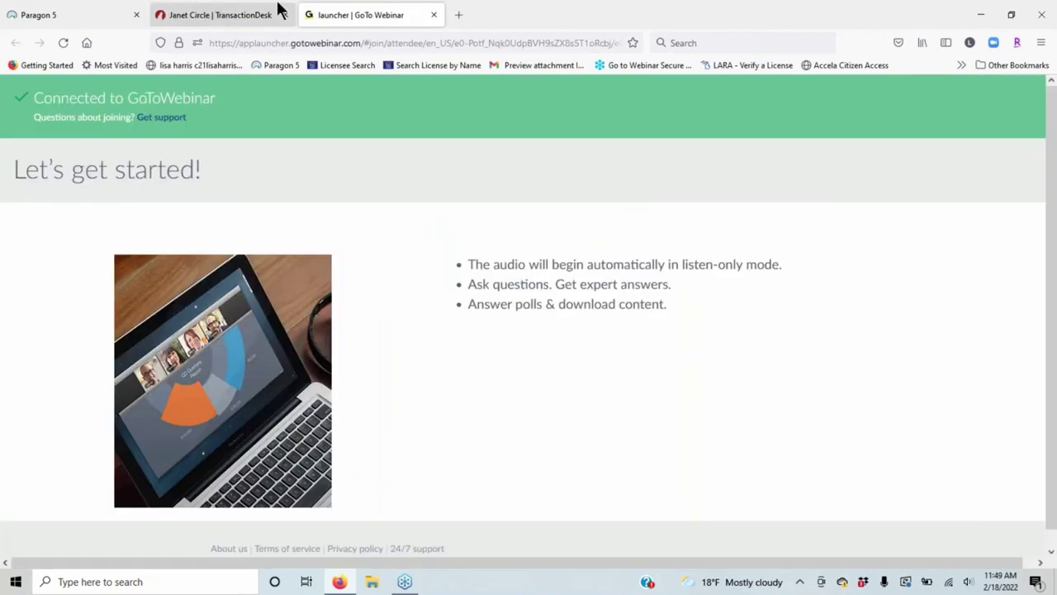
{"action": "left_click", "coordinate": [183, 19]}
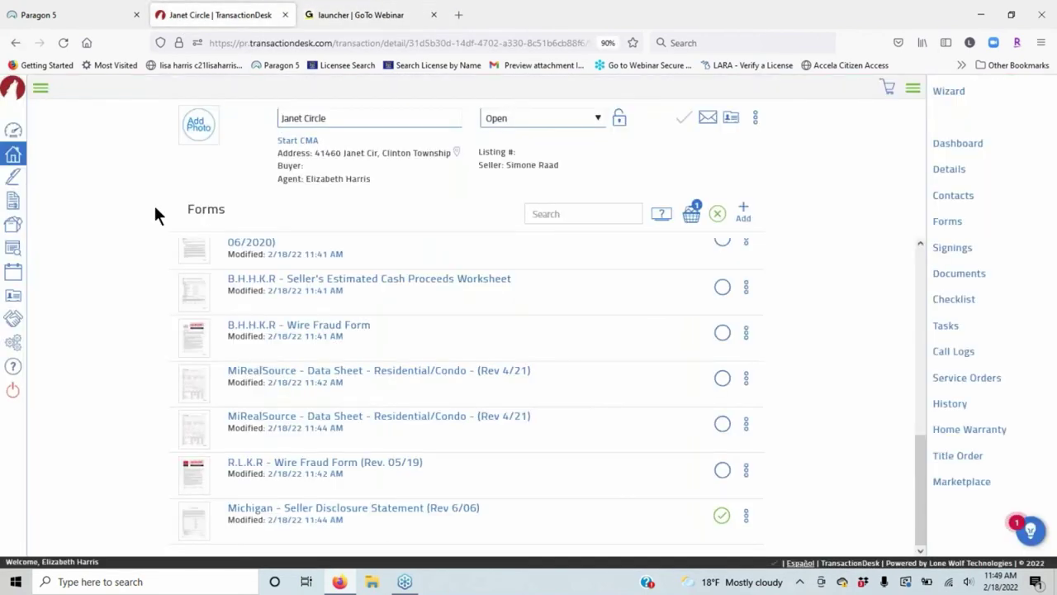
{"action": "left_click", "coordinate": [283, 15]}
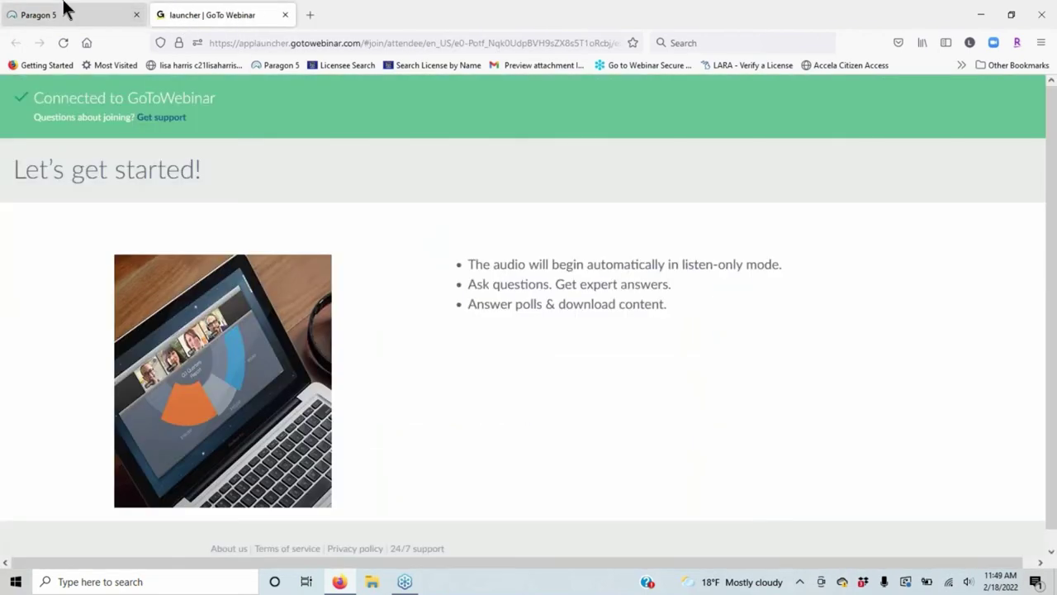
{"action": "left_click", "coordinate": [64, 9]}
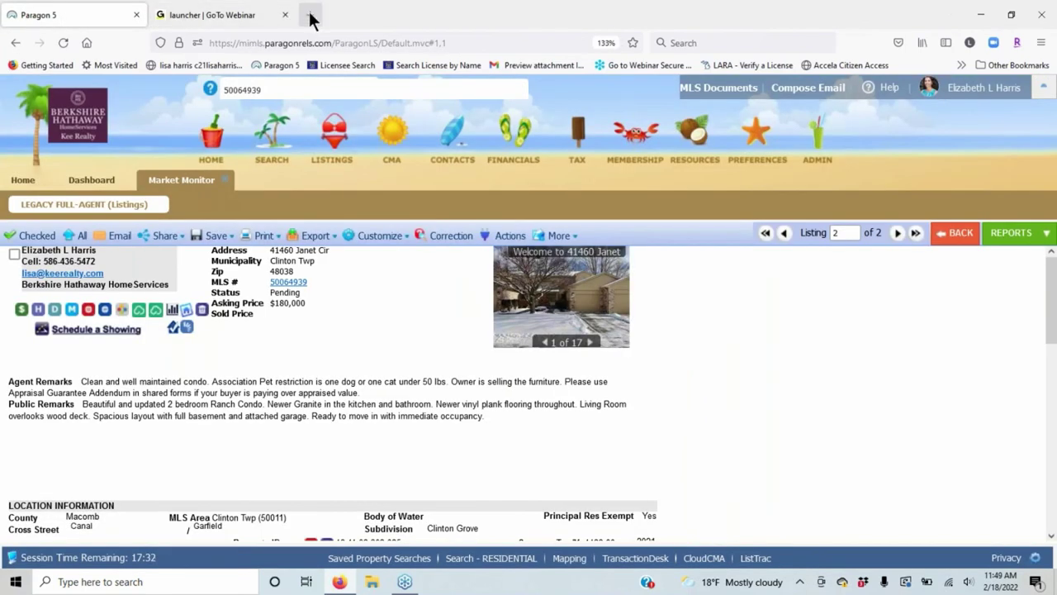
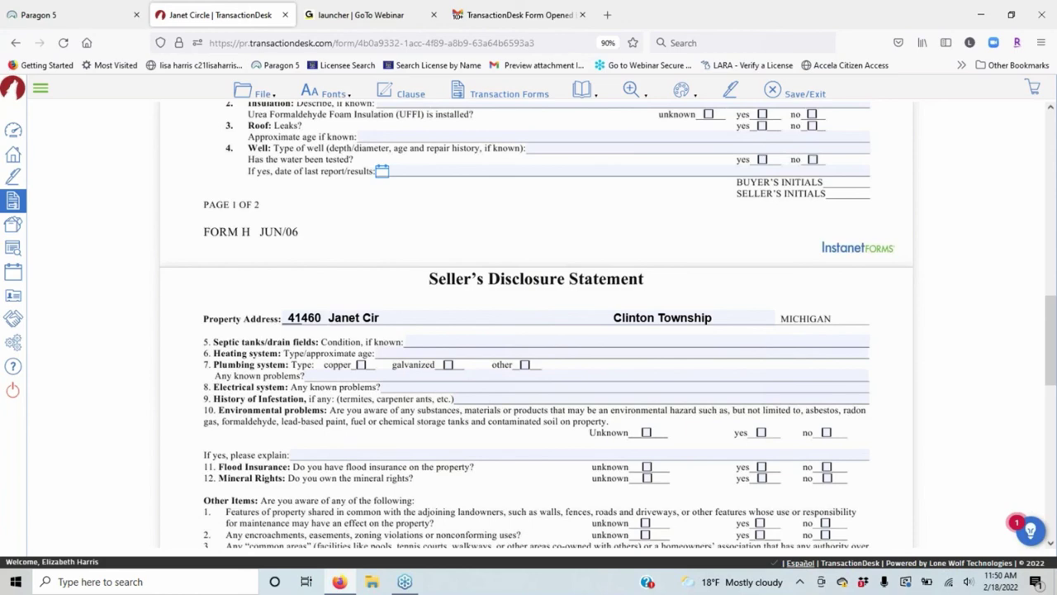
Bring up the Transaction Forms list from the toolbar; it reports no forms found.
{"action": "scroll", "coordinate": [408, 256], "scroll_direction": "down", "scroll_amount": 3}
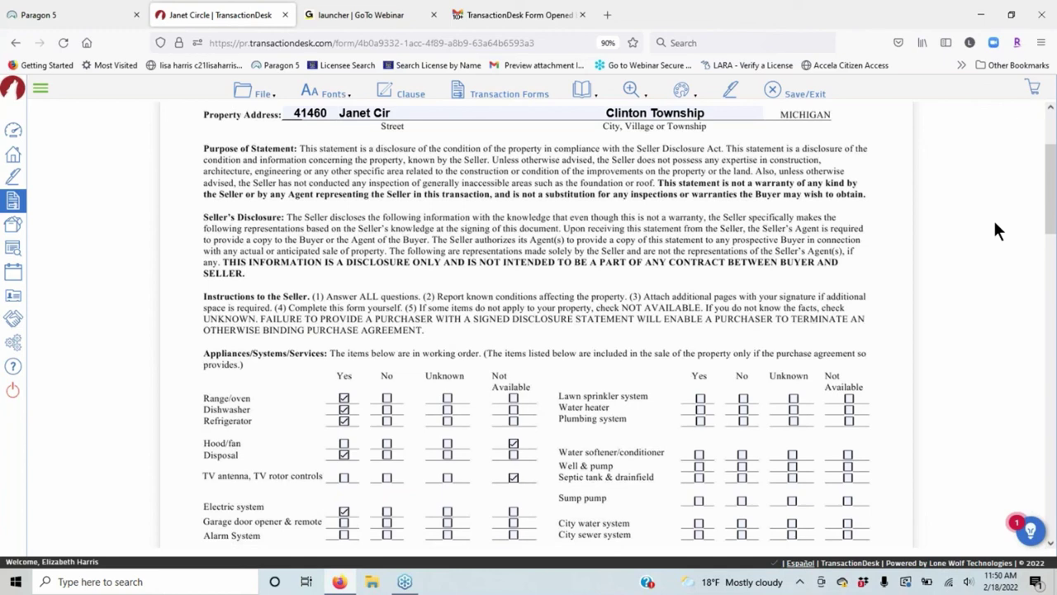
{"action": "left_click", "coordinate": [499, 93]}
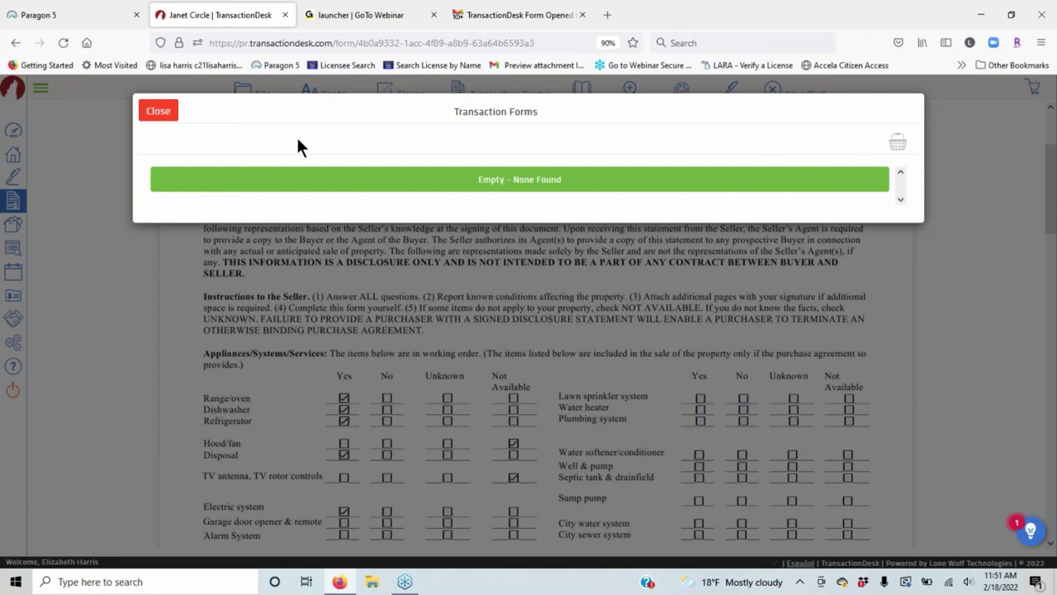
Close the forms list and open the MiRealSource Data Sheet from the dashboard's Forms panel.
{"action": "left_click", "coordinate": [159, 114]}
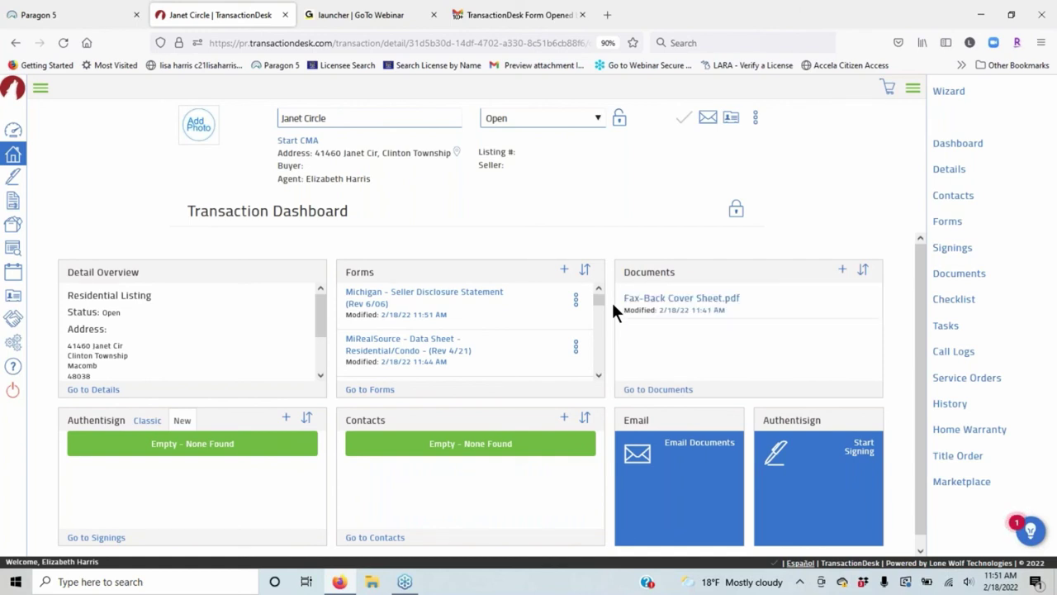
{"action": "left_click", "coordinate": [420, 343]}
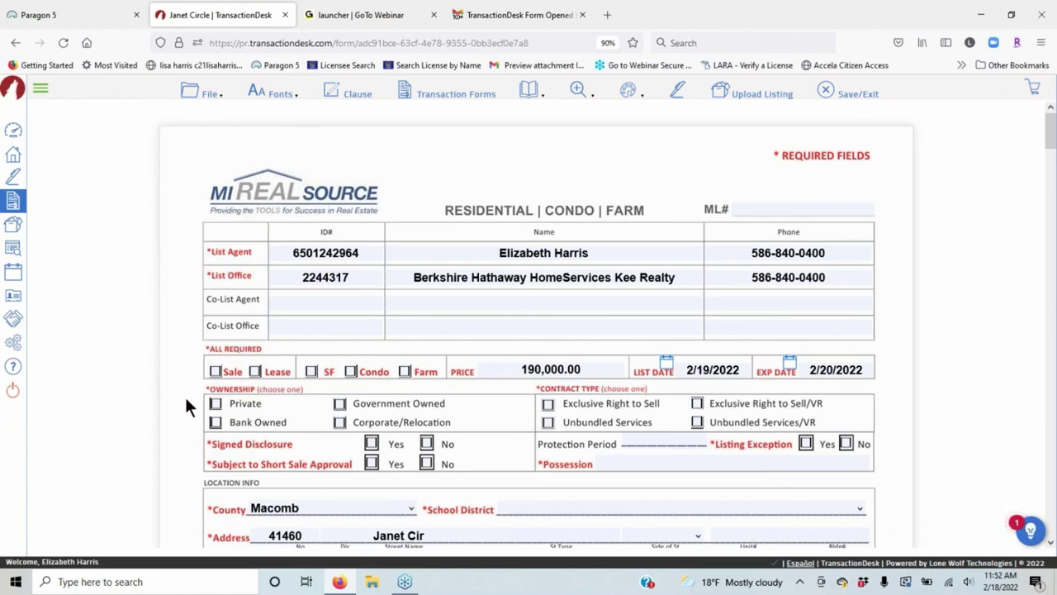
Mark the data sheet as a Sale and set School District to Chippewa Valley Schools.
{"action": "left_click", "coordinate": [213, 369]}
{"action": "scroll", "coordinate": [541, 271], "scroll_direction": "down", "scroll_amount": 3}
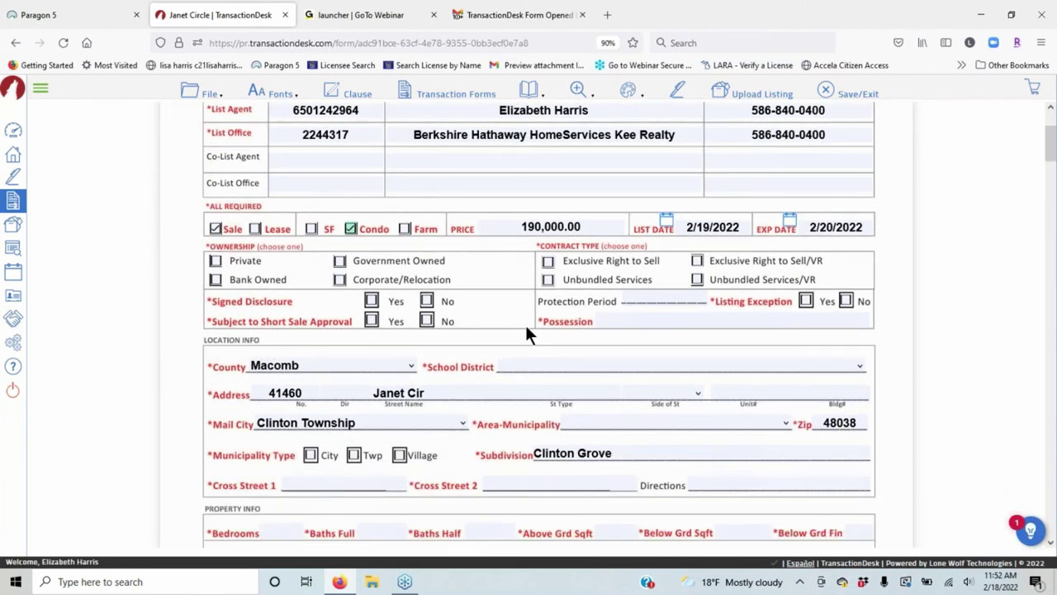
{"action": "scroll", "coordinate": [528, 335], "scroll_direction": "down", "scroll_amount": 2}
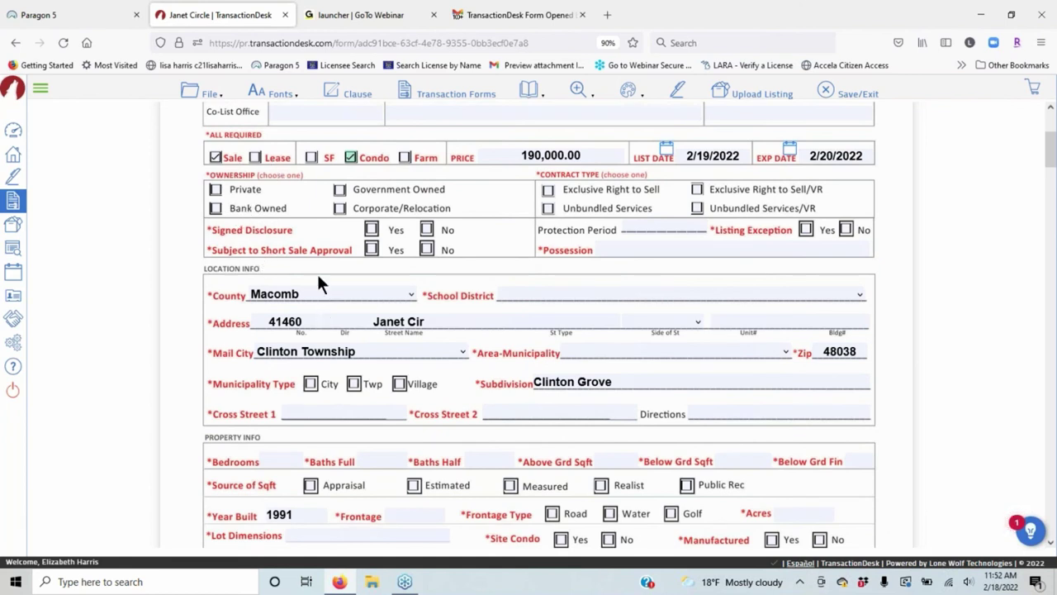
{"action": "left_click", "coordinate": [596, 298]}
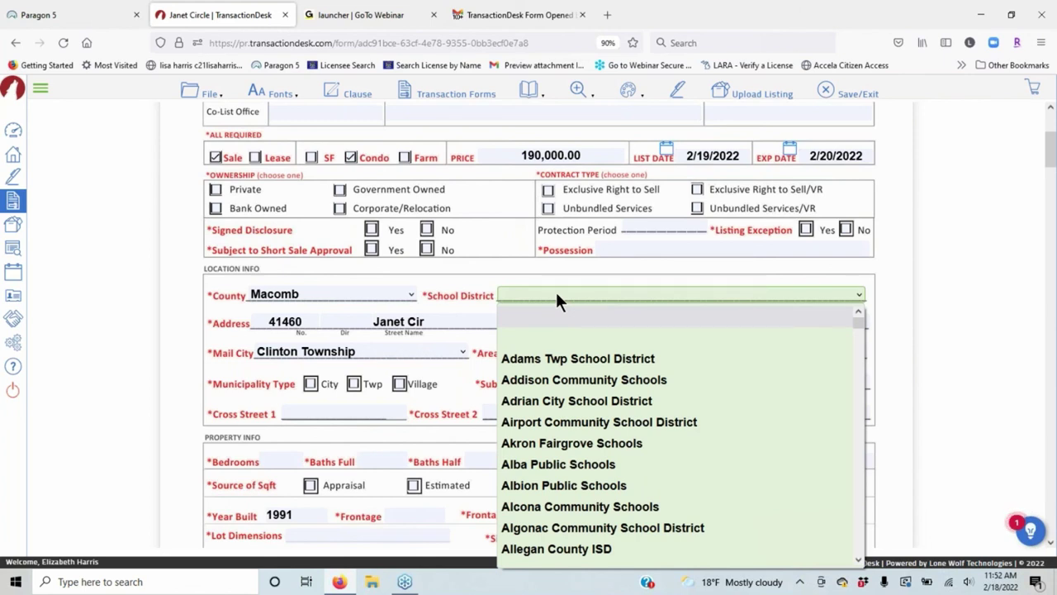
{"action": "type", "text": "chi"}
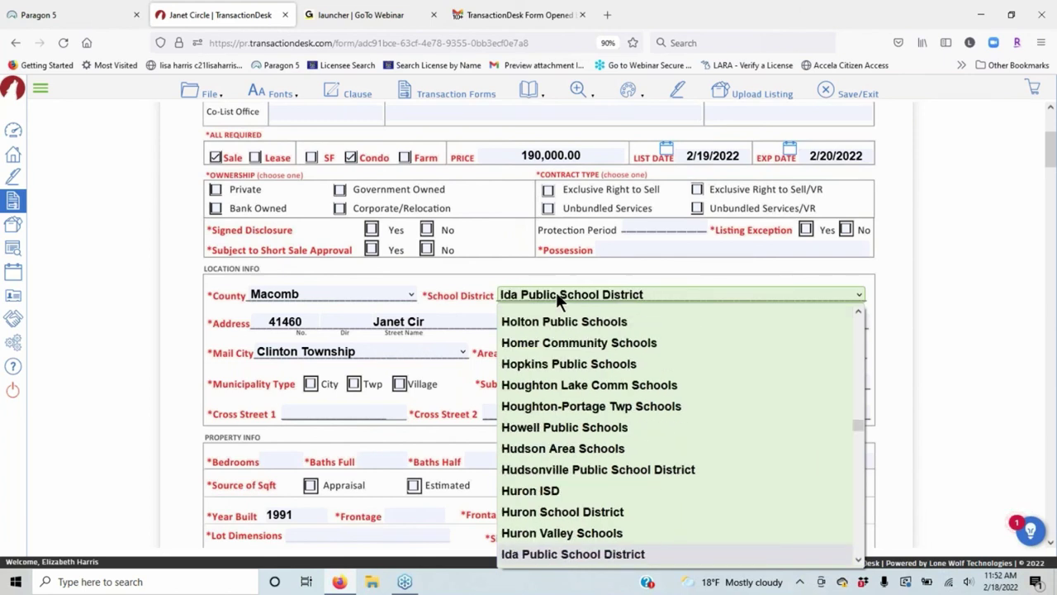
{"action": "type", "text": "c"}
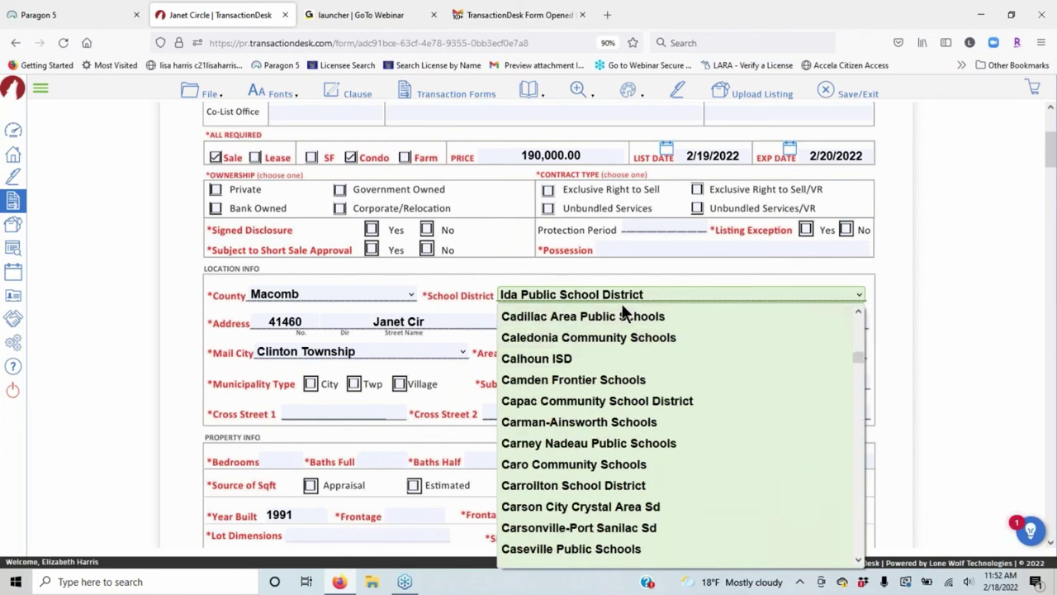
{"action": "scroll", "coordinate": [649, 403], "scroll_direction": "down", "scroll_amount": 4}
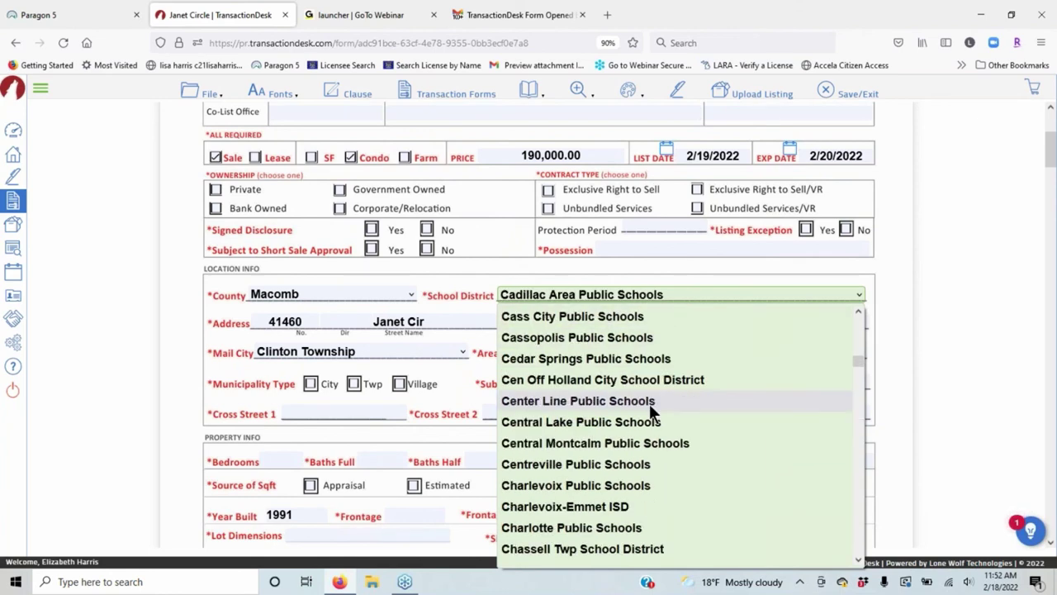
{"action": "scroll", "coordinate": [649, 403], "scroll_direction": "down", "scroll_amount": 4}
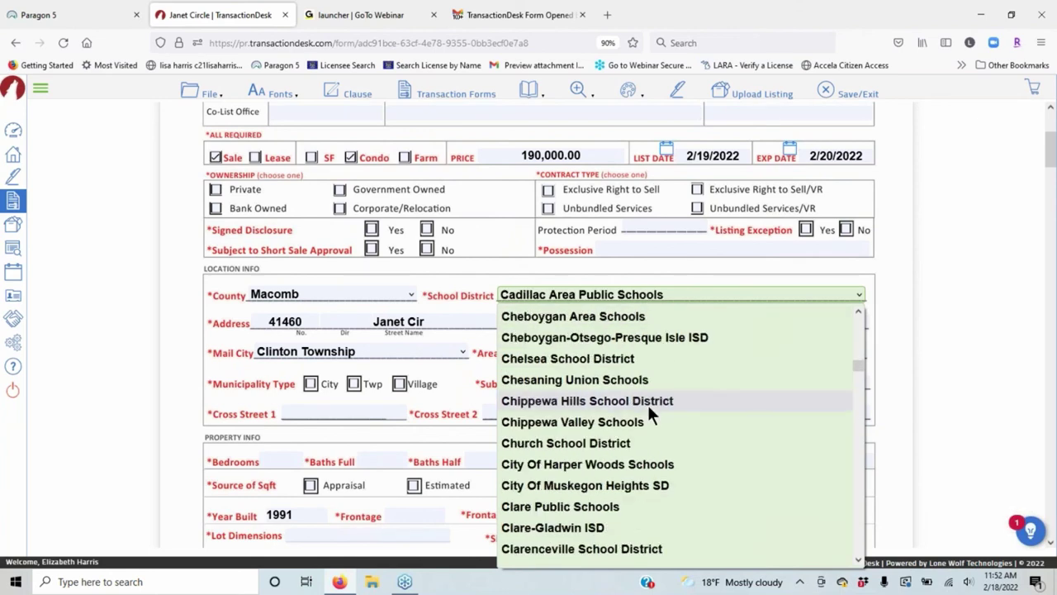
{"action": "left_click", "coordinate": [579, 423]}
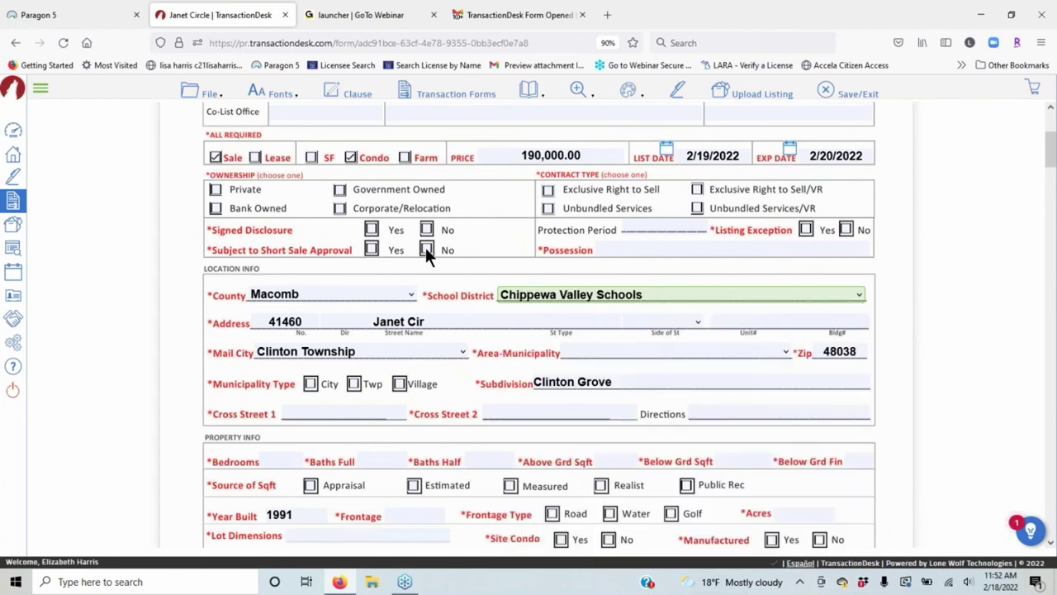
Set Area-Municipality to Clinton Twp (50011).
{"action": "left_click", "coordinate": [576, 349]}
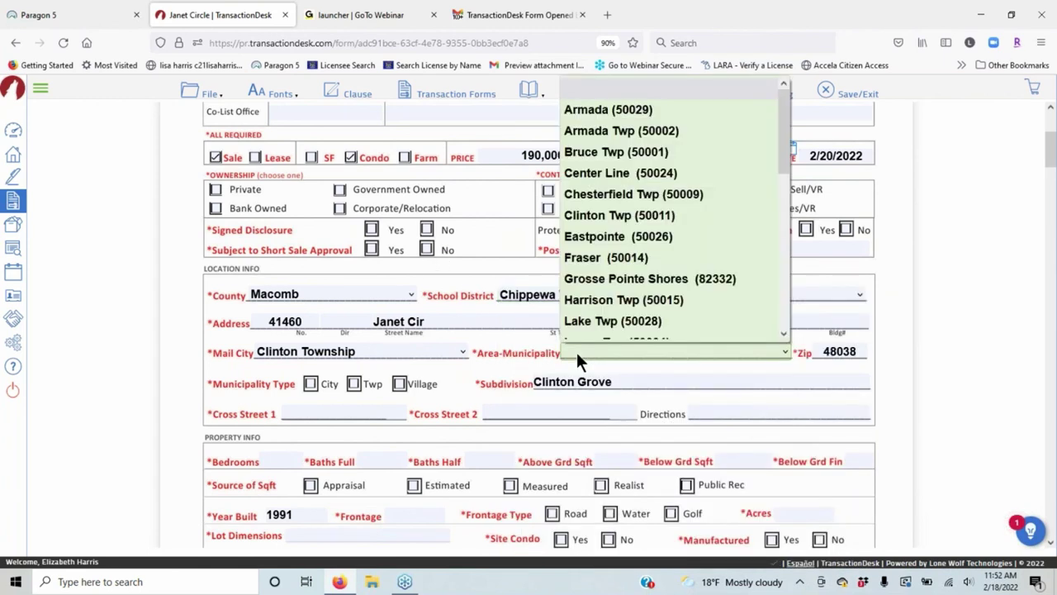
{"action": "scroll", "coordinate": [611, 161], "scroll_direction": "down", "scroll_amount": 1}
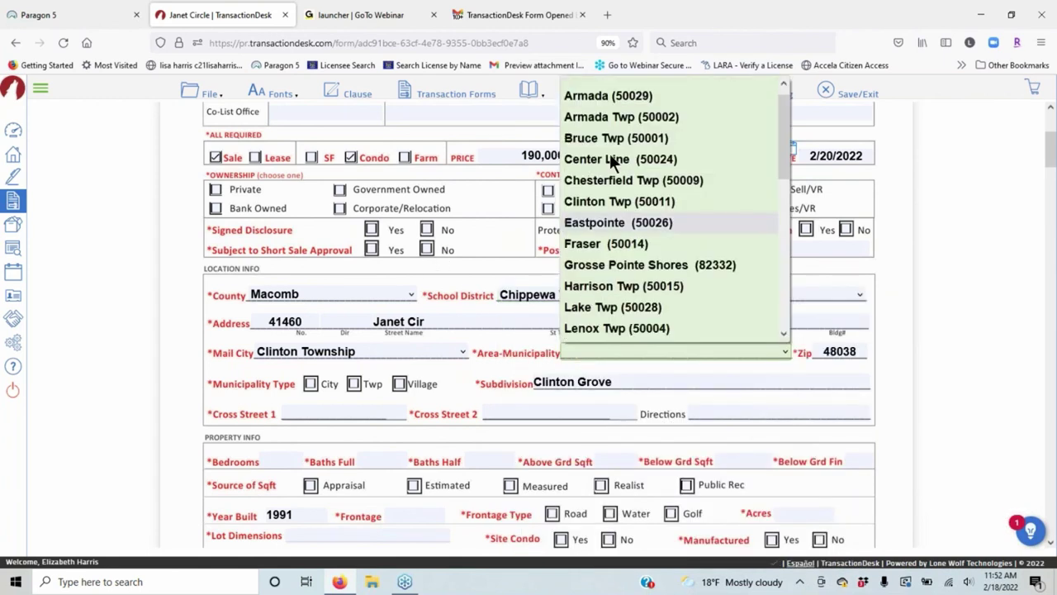
{"action": "left_click", "coordinate": [599, 201]}
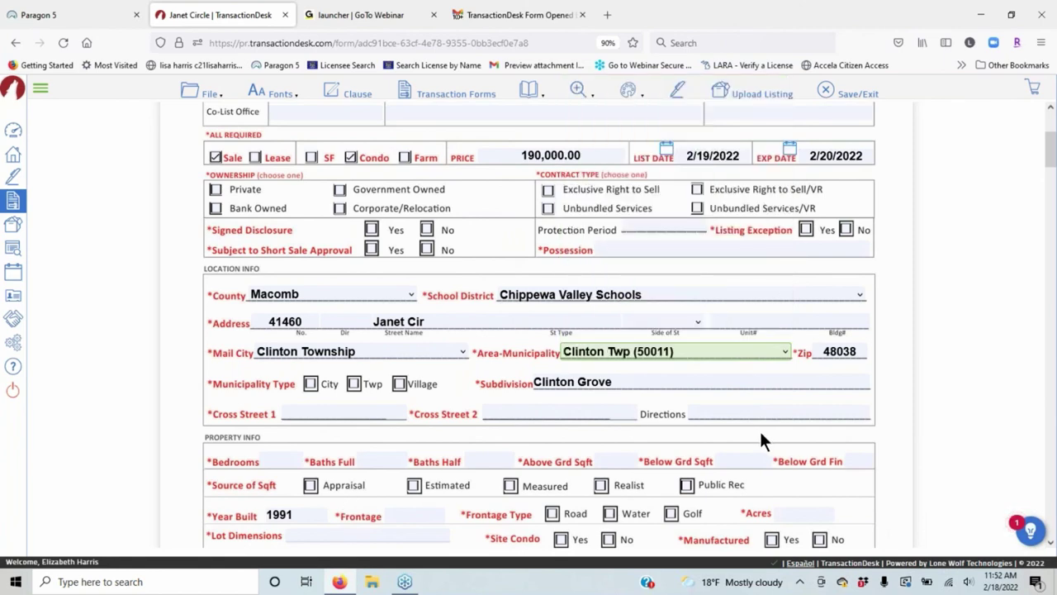
{"action": "scroll", "coordinate": [491, 274], "scroll_direction": "up", "scroll_amount": 3}
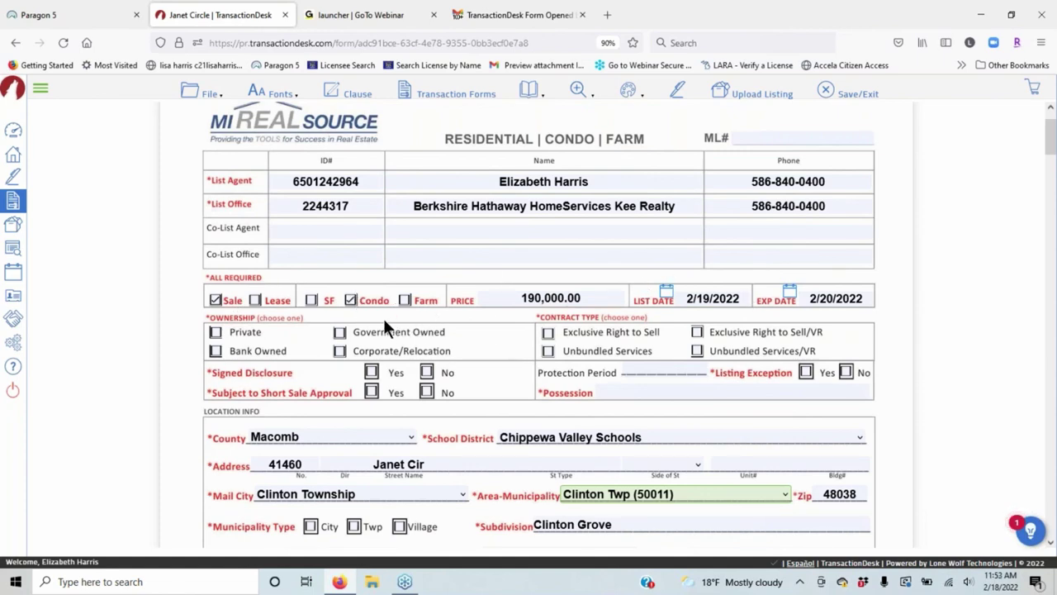
{"action": "scroll", "coordinate": [366, 326], "scroll_direction": "down", "scroll_amount": 4}
{"action": "scroll", "coordinate": [337, 206], "scroll_direction": "down", "scroll_amount": 1}
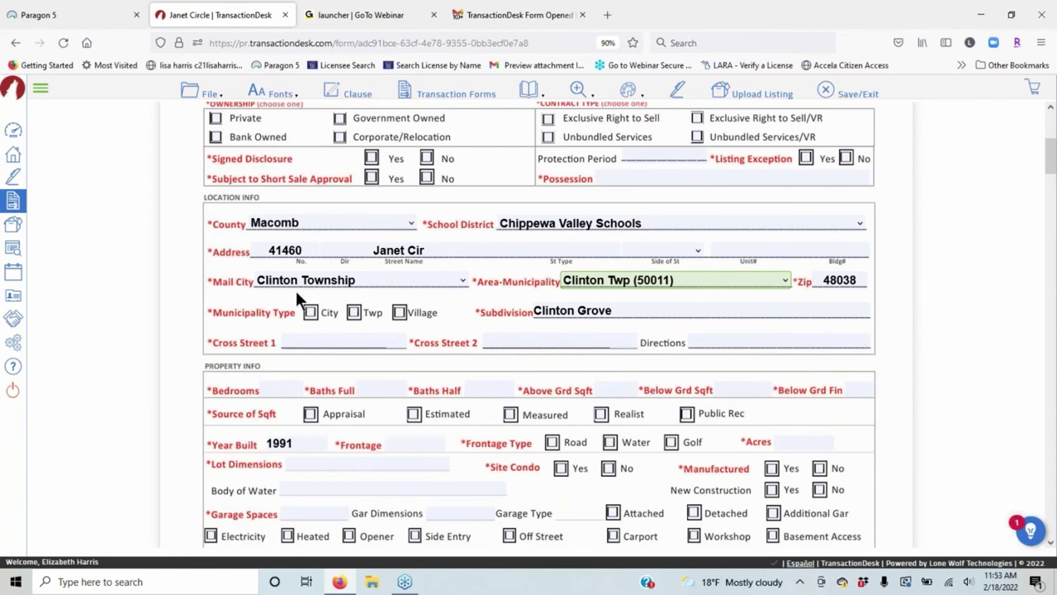
Tick Twp as the Municipality Type and upload the listing to the MLS.
{"action": "left_click", "coordinate": [352, 313]}
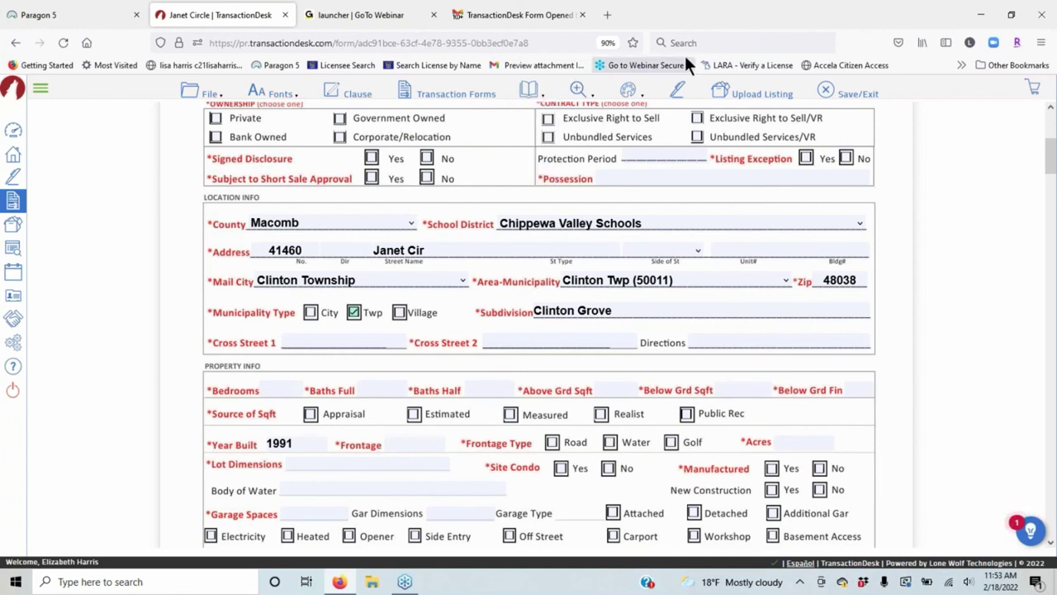
{"action": "left_click", "coordinate": [758, 95]}
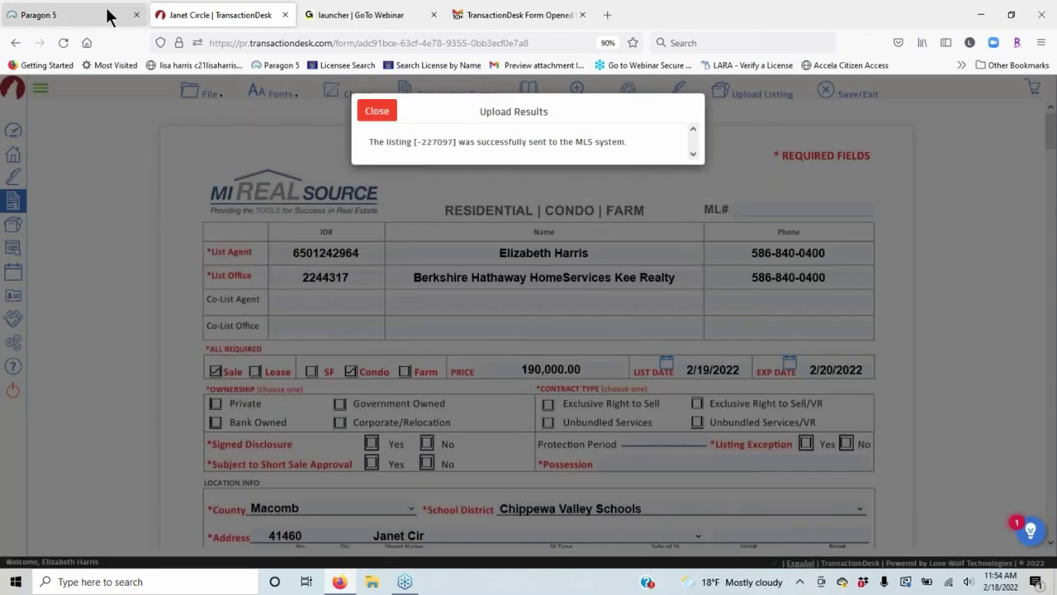
In Paragon 5, search the partial listings limited to your own listings.
{"action": "left_click", "coordinate": [86, 23]}
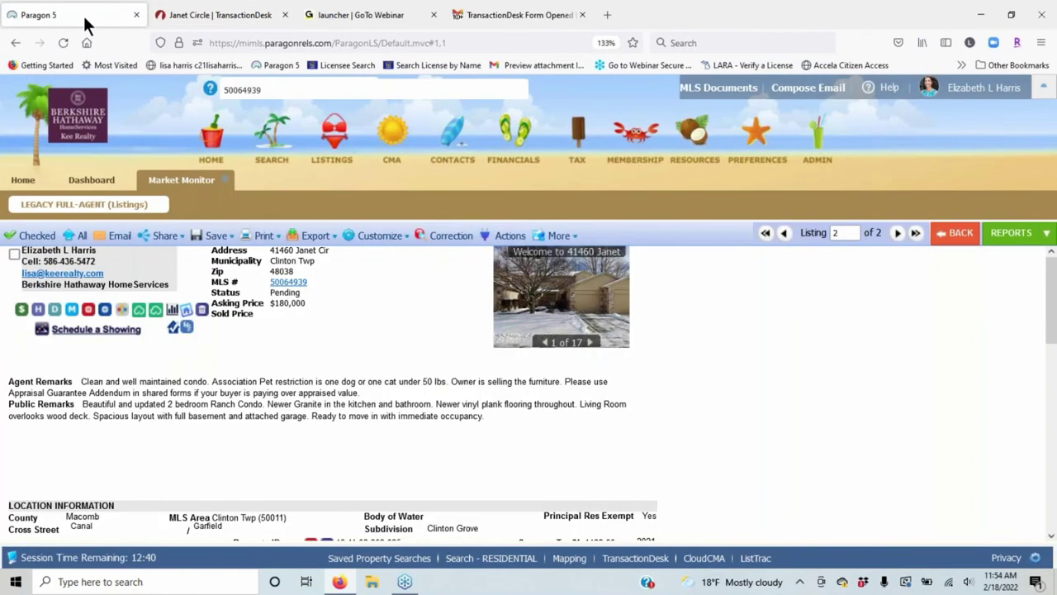
{"action": "left_click", "coordinate": [341, 136]}
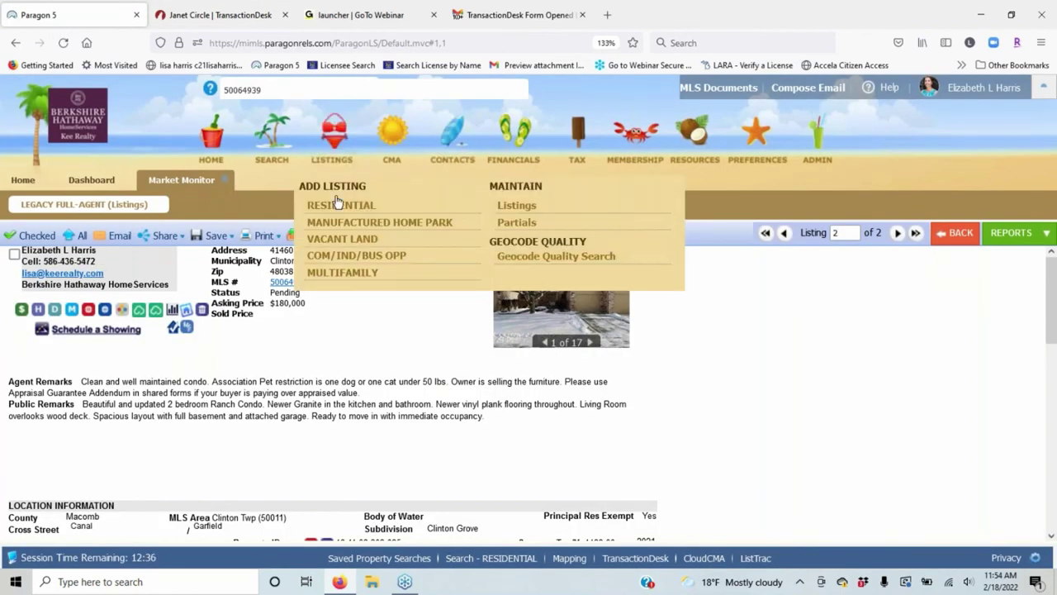
{"action": "left_click", "coordinate": [525, 223]}
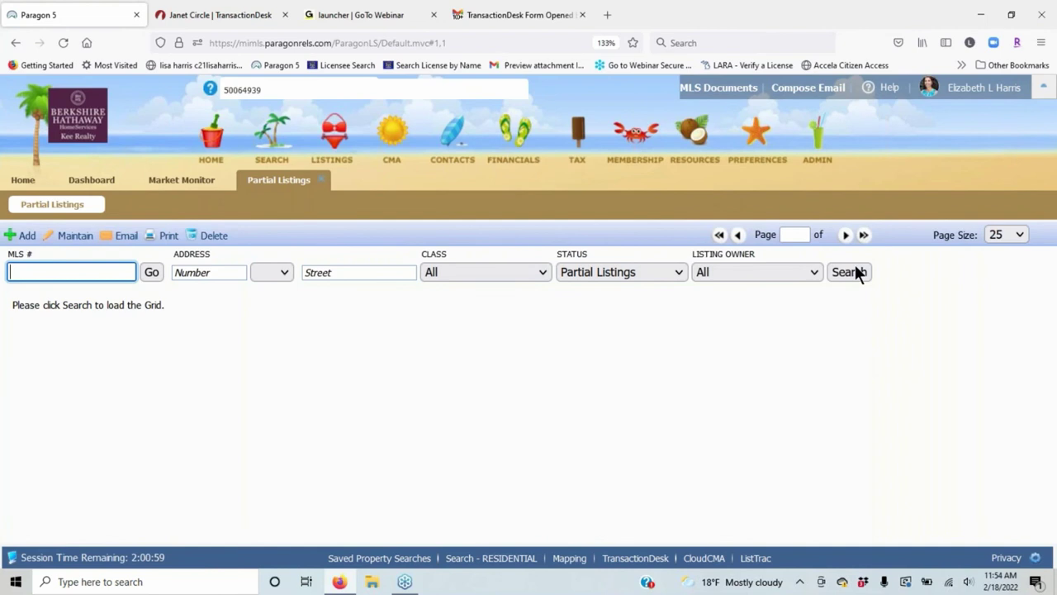
{"action": "left_click", "coordinate": [786, 271]}
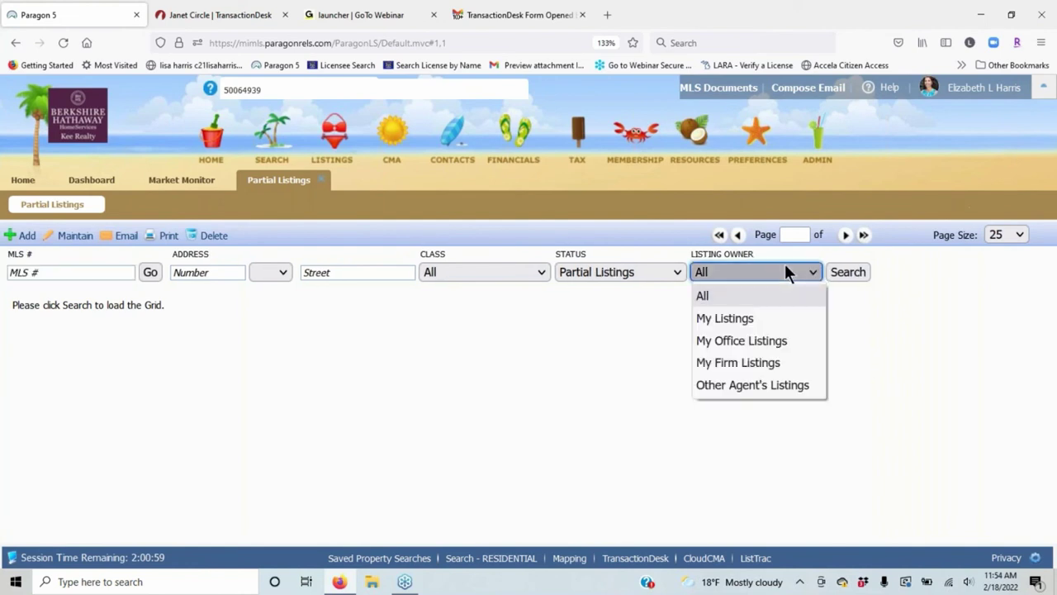
{"action": "left_click", "coordinate": [744, 318]}
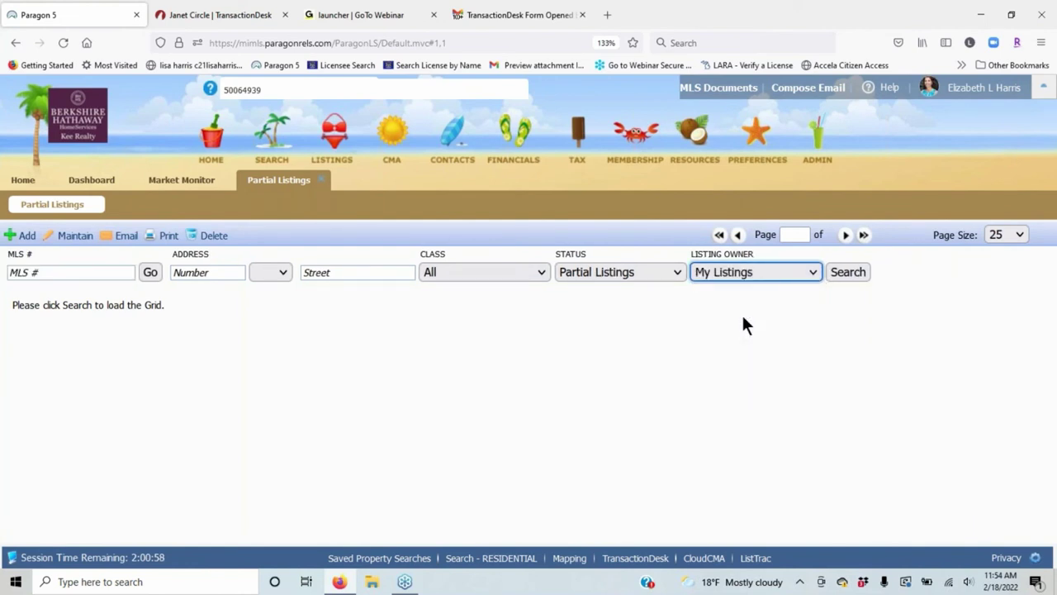
{"action": "left_click", "coordinate": [849, 272]}
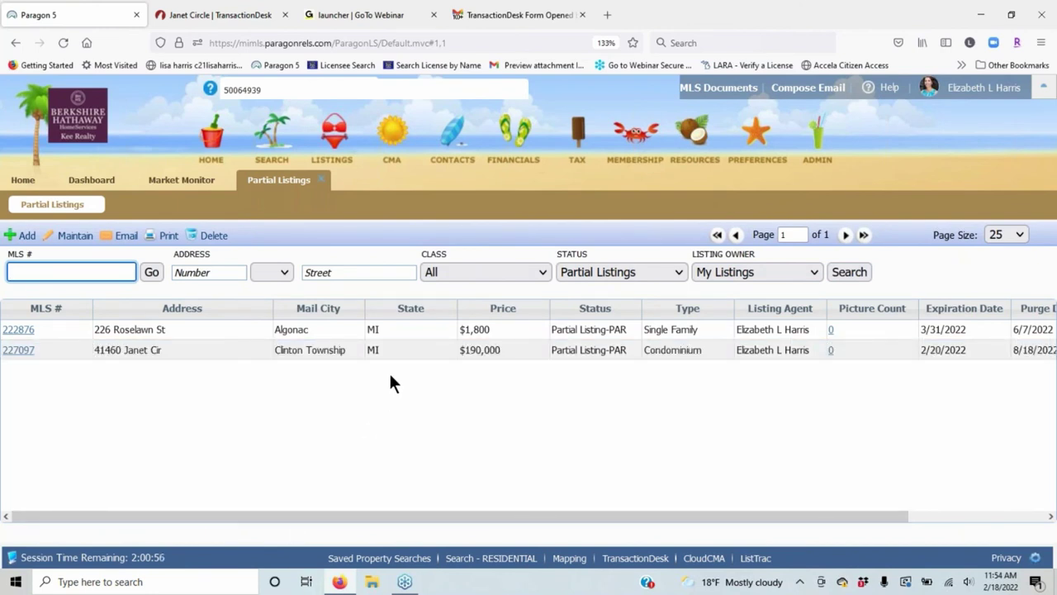
Check the 190,000 condo partial listing 227097, then return to the TransactionDesk form.
{"action": "double_click", "coordinate": [355, 350]}
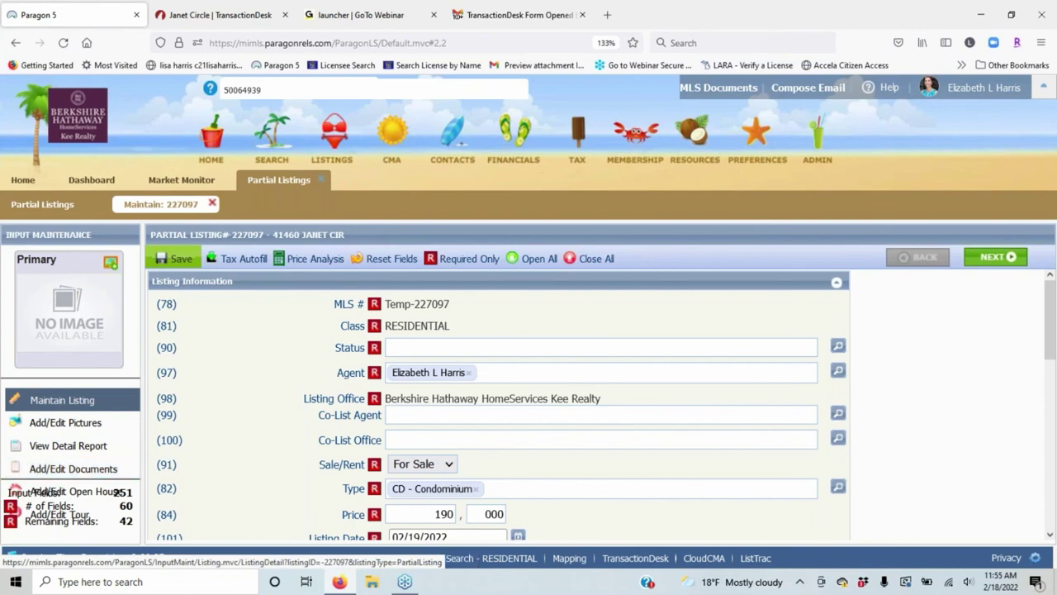
{"action": "scroll", "coordinate": [698, 375], "scroll_direction": "down", "scroll_amount": 10}
{"action": "scroll", "coordinate": [476, 424], "scroll_direction": "up", "scroll_amount": 10}
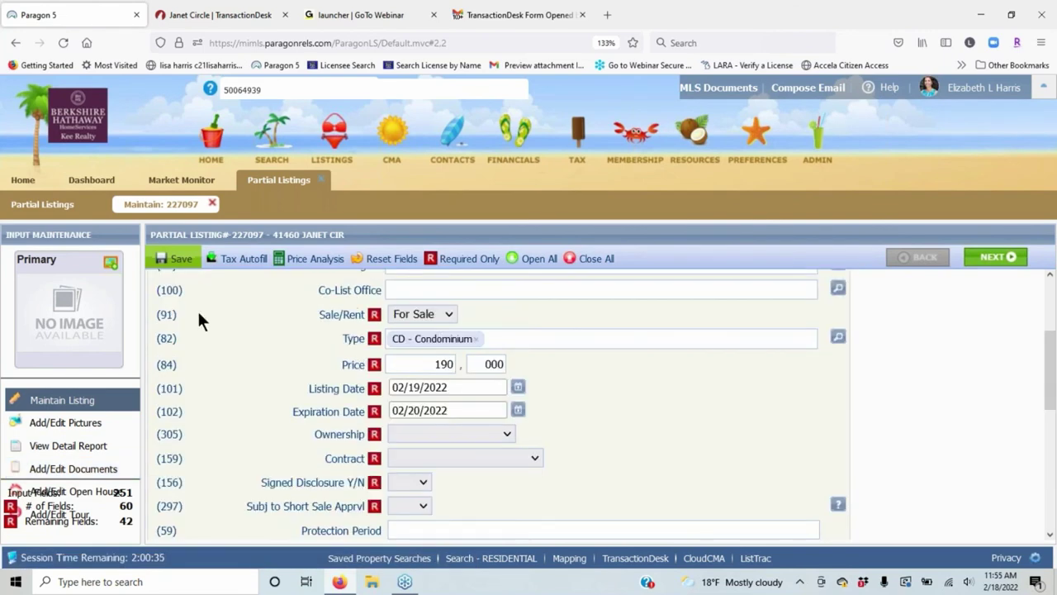
{"action": "left_click", "coordinate": [215, 12]}
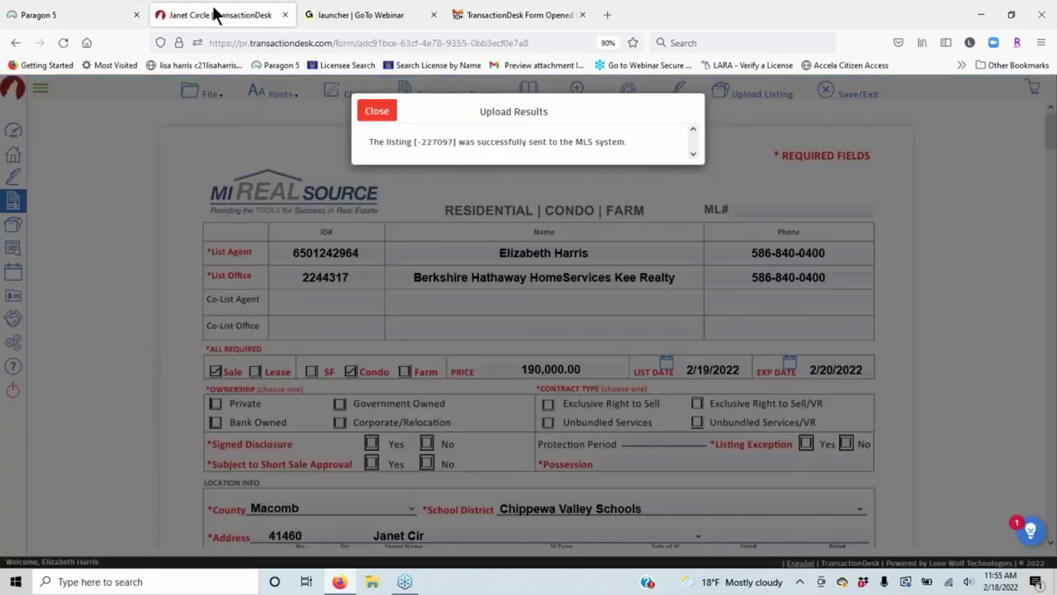
Dismiss the Upload Results confirmation and go to the TransactionDesk home page.
{"action": "left_click", "coordinate": [377, 116]}
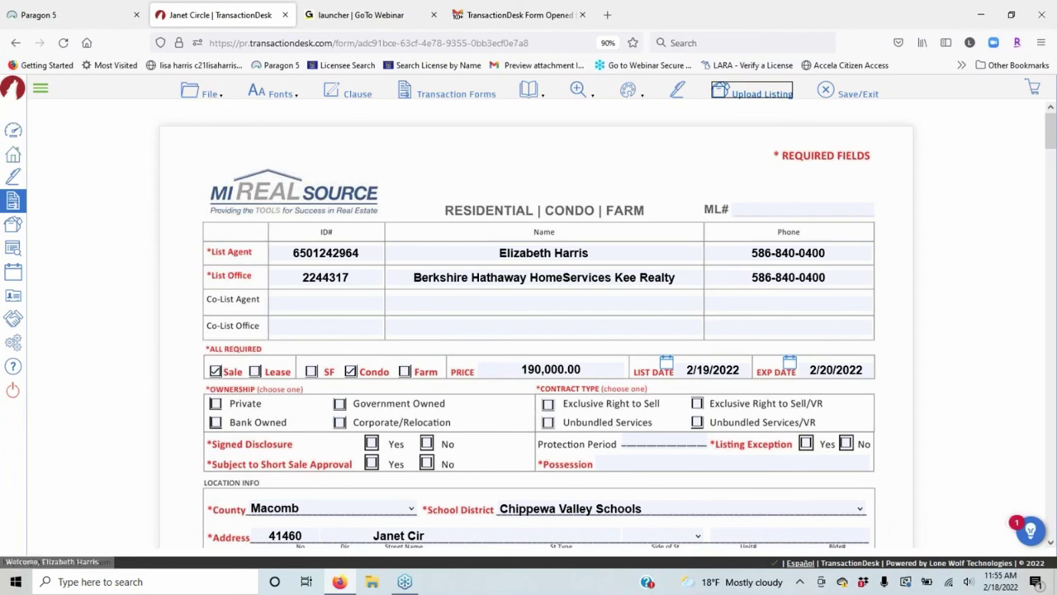
{"action": "left_click", "coordinate": [12, 157]}
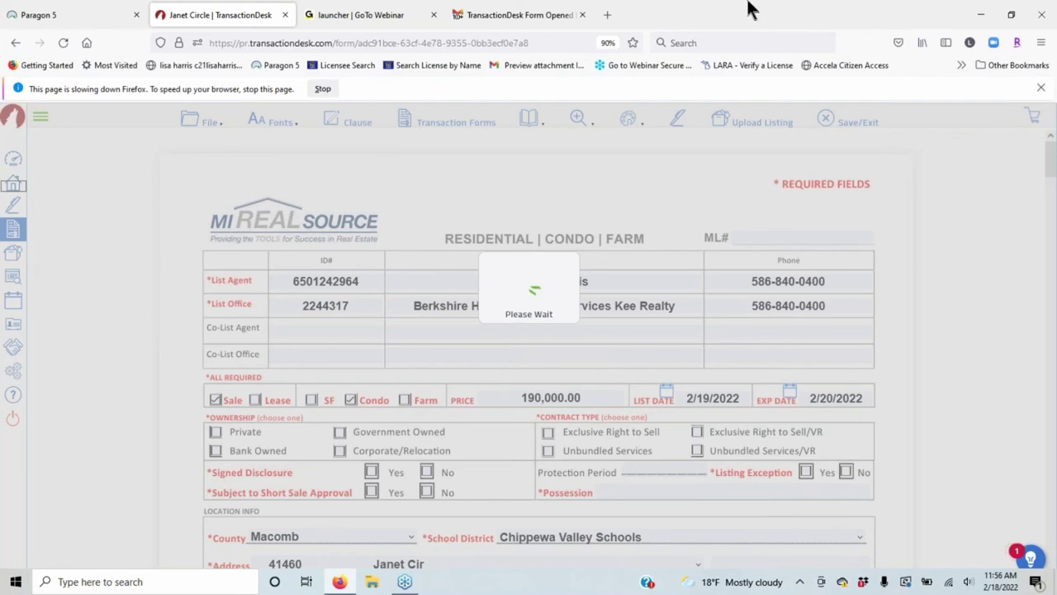
Close the 'TransactionDesk Form Opened' tab and open Settings > Clauses.
{"action": "left_click", "coordinate": [582, 15]}
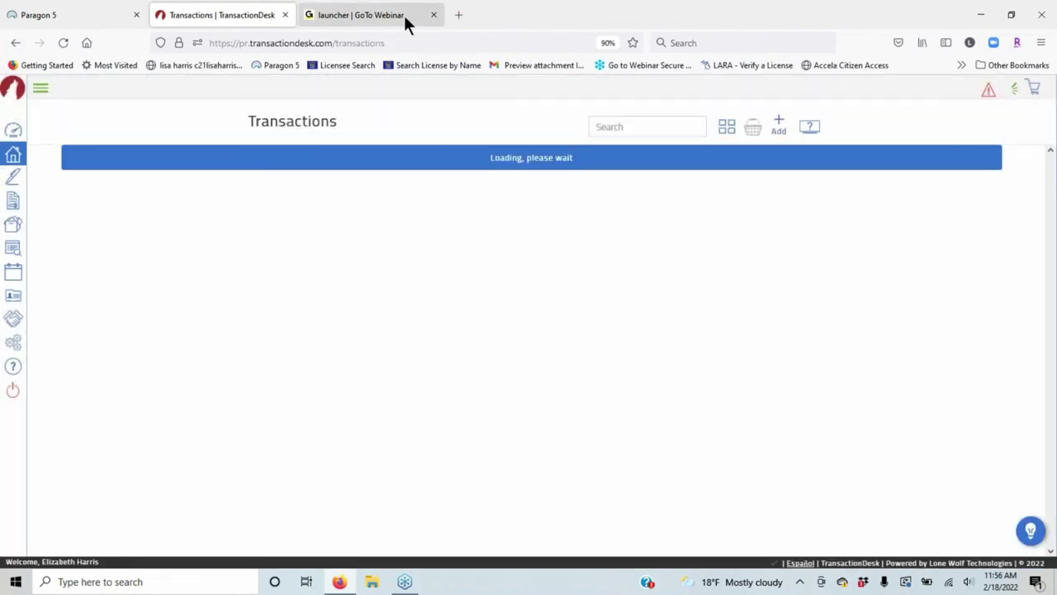
{"action": "left_click", "coordinate": [14, 346]}
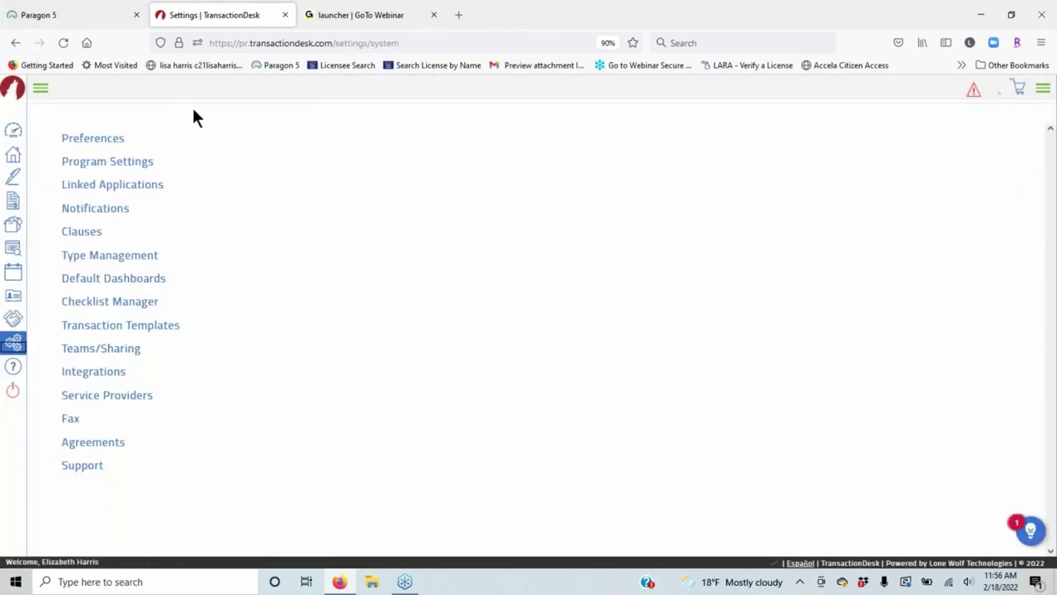
{"action": "left_click", "coordinate": [95, 234]}
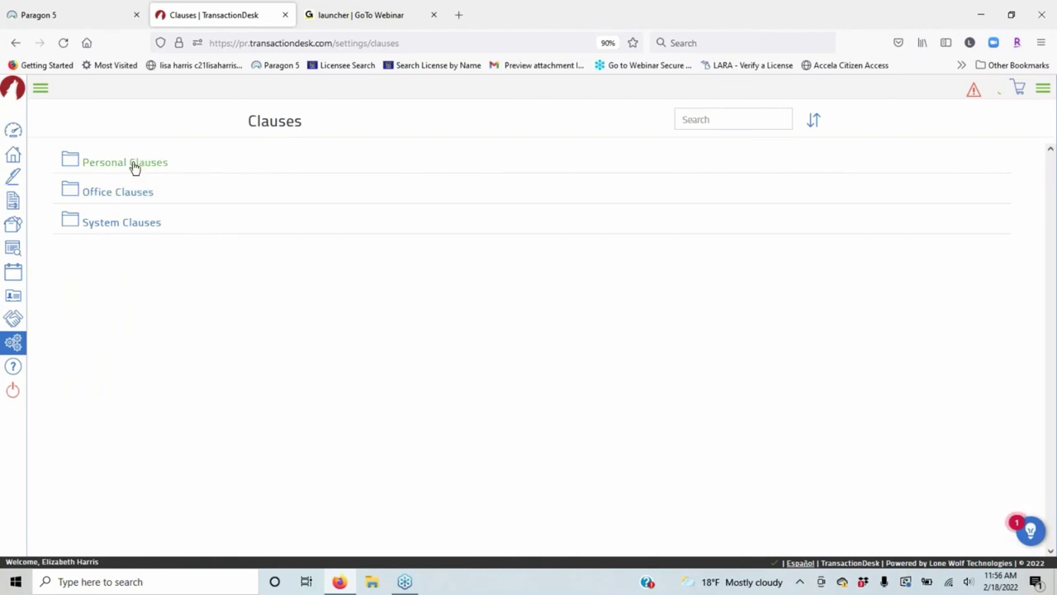
Browse Office Clauses, then open Personal Clauses and show the Add (+) choices.
{"action": "left_click", "coordinate": [113, 200]}
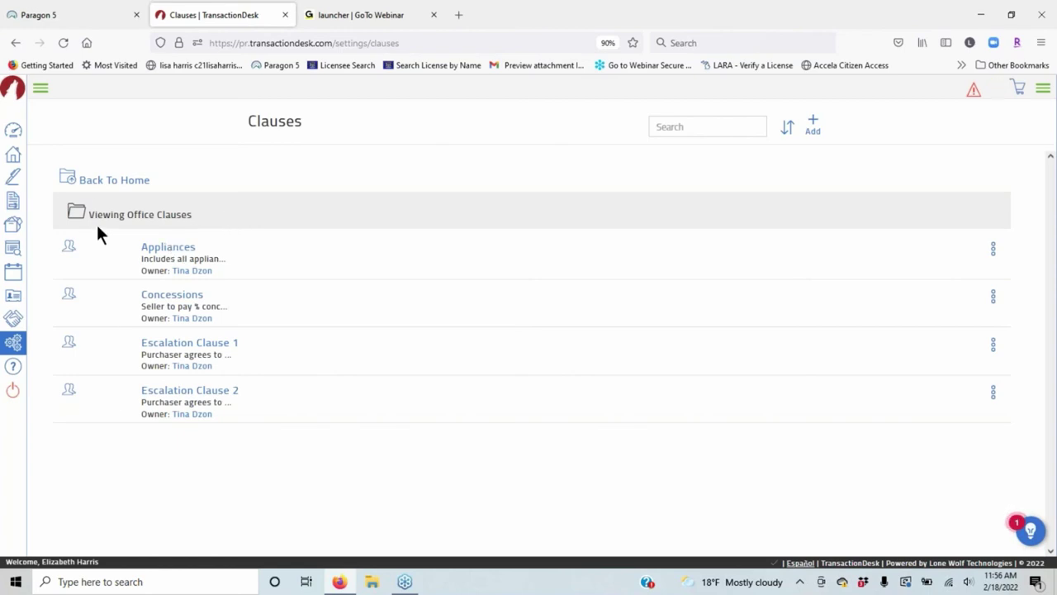
{"action": "left_click", "coordinate": [99, 180]}
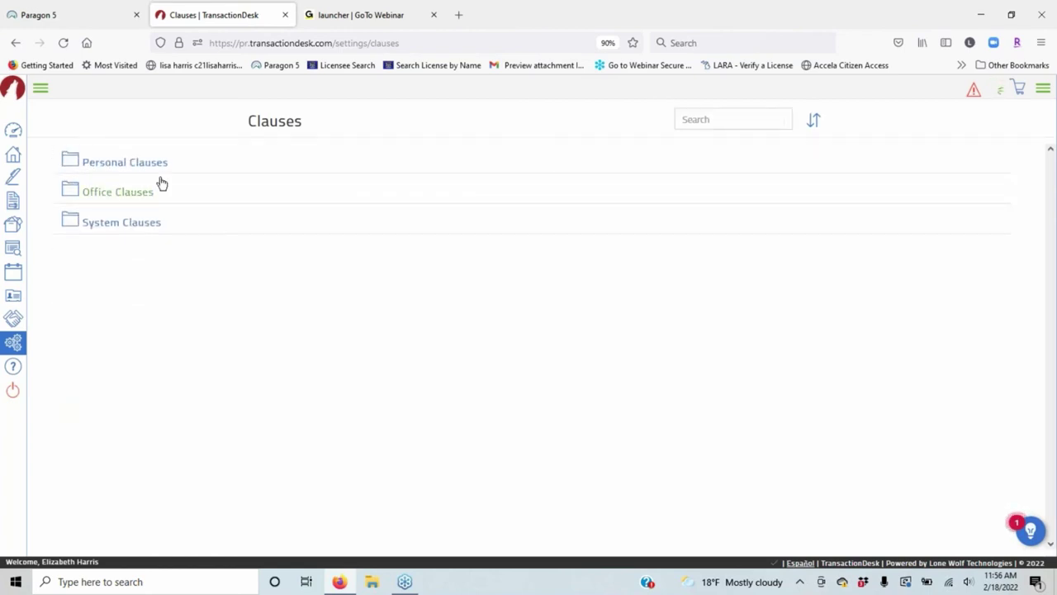
{"action": "left_click", "coordinate": [124, 165]}
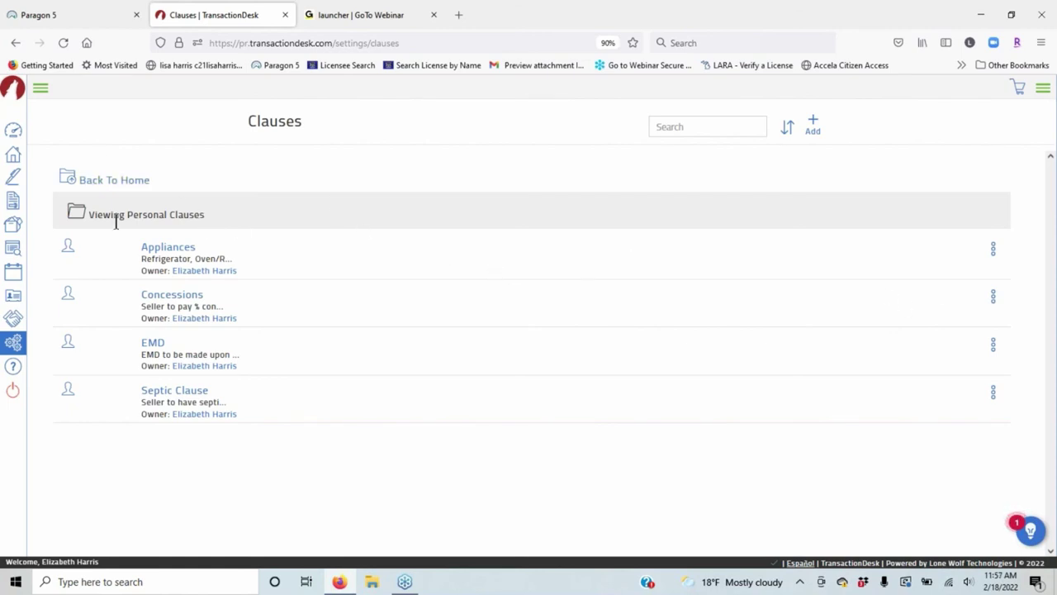
{"action": "left_click", "coordinate": [812, 124]}
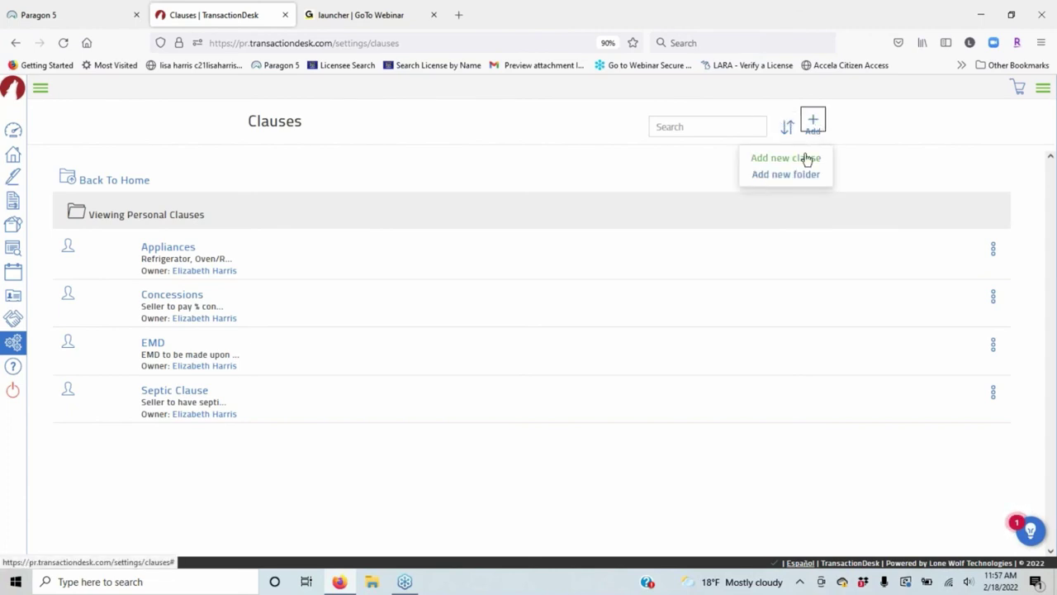
{"action": "left_click", "coordinate": [803, 157]}
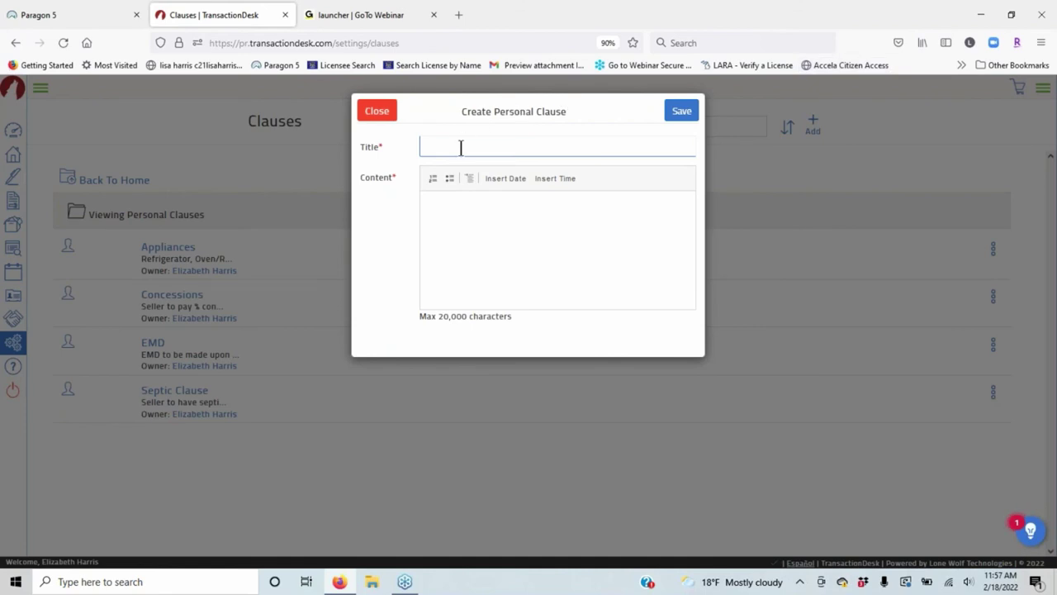
{"action": "left_click", "coordinate": [459, 148]}
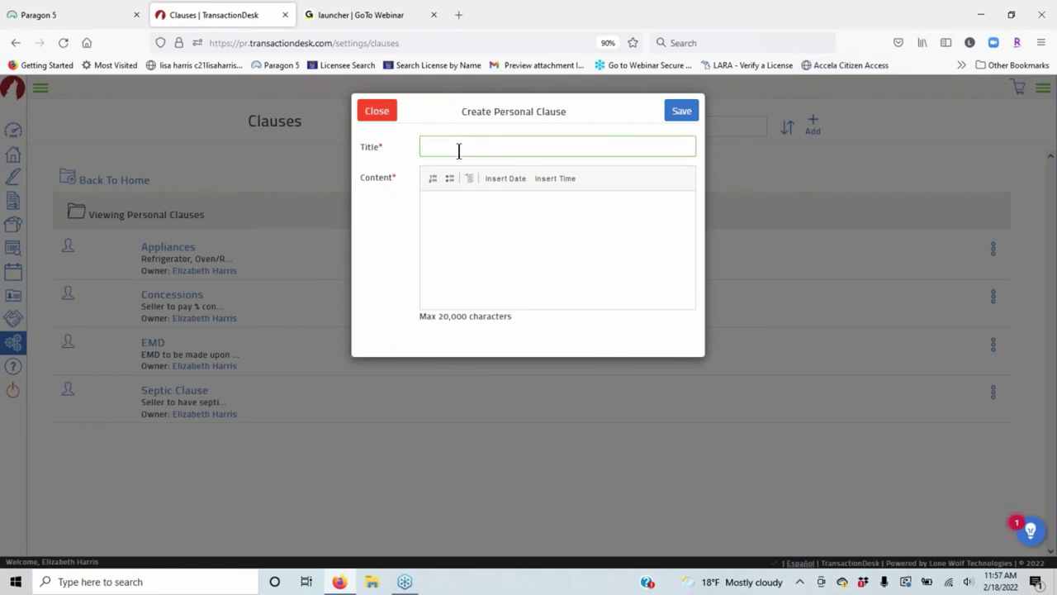
{"action": "type", "text": "Concessions"}
{"action": "left_click", "coordinate": [470, 210]}
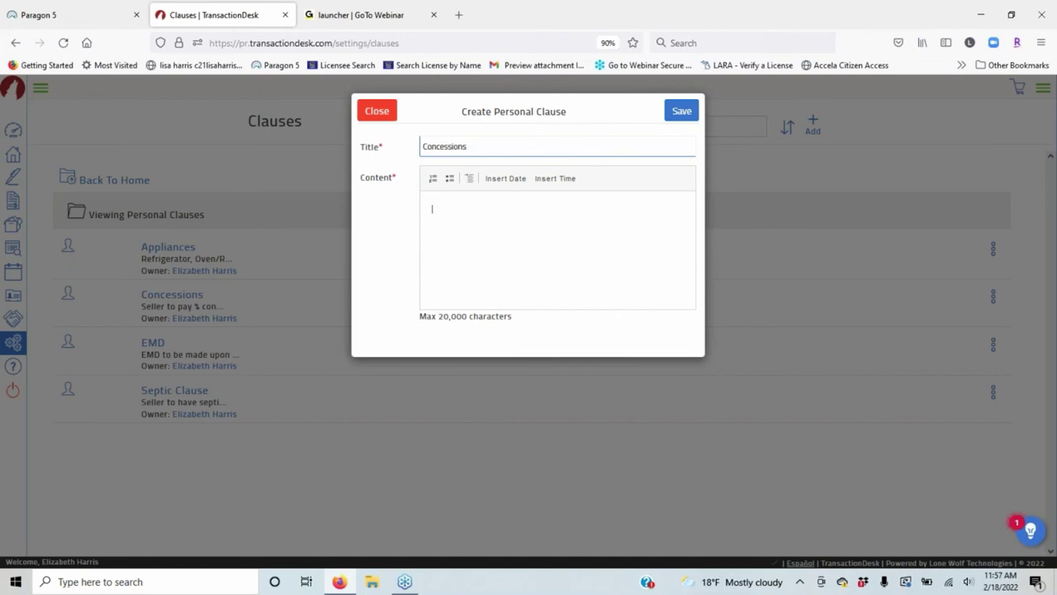
{"action": "left_click", "coordinate": [375, 113]}
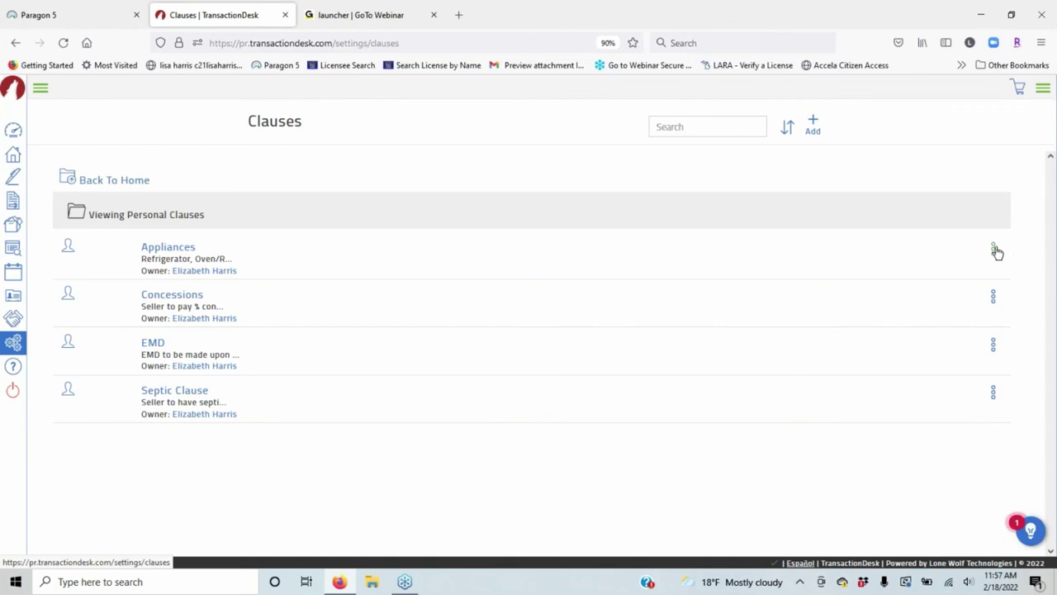
Open the Appliances clause, close it unchanged, and go back to the clause folders.
{"action": "left_click", "coordinate": [993, 250]}
{"action": "left_click", "coordinate": [962, 276]}
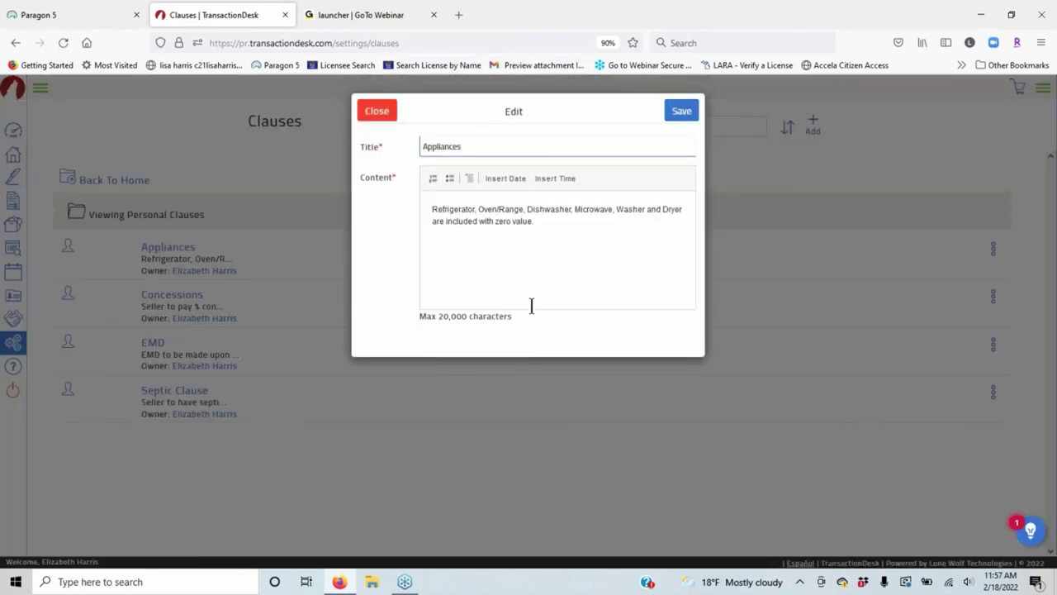
{"action": "left_click", "coordinate": [390, 113]}
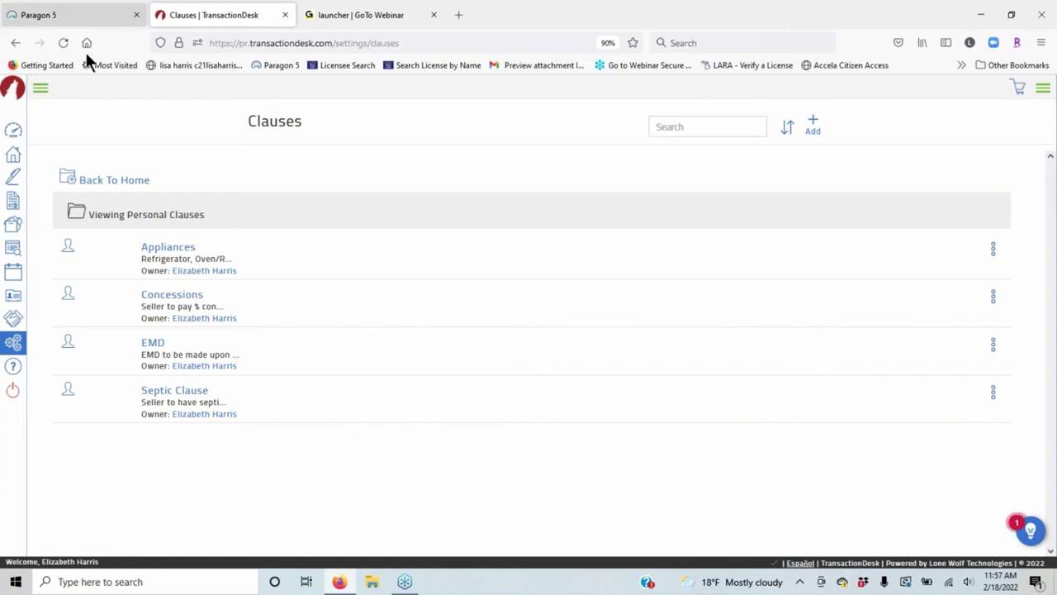
{"action": "left_click", "coordinate": [110, 180]}
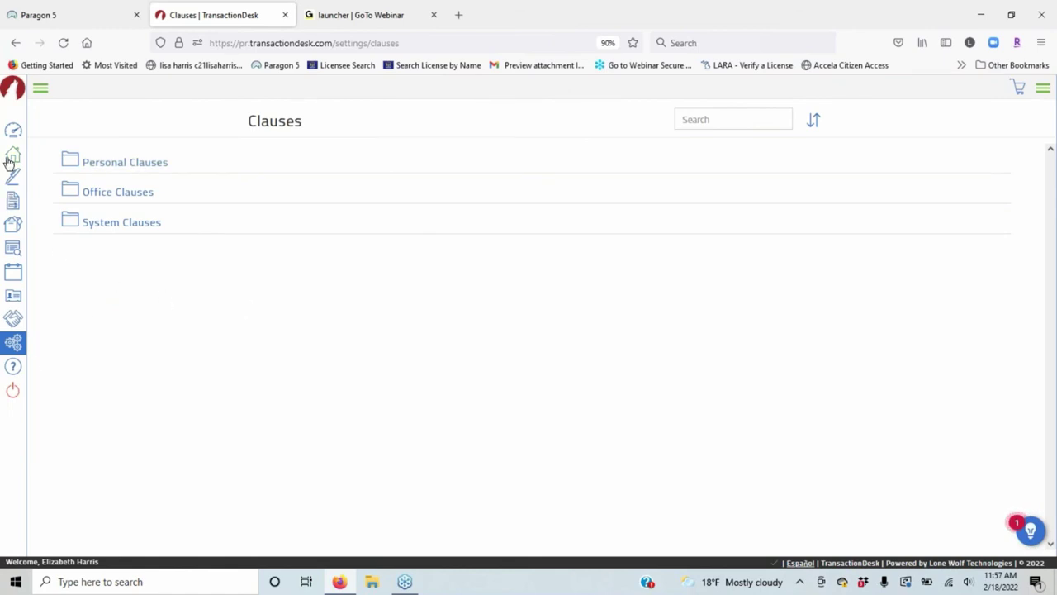
Delete the Class test template under Settings > Transaction Templates, confirming with Yes.
{"action": "left_click", "coordinate": [13, 344]}
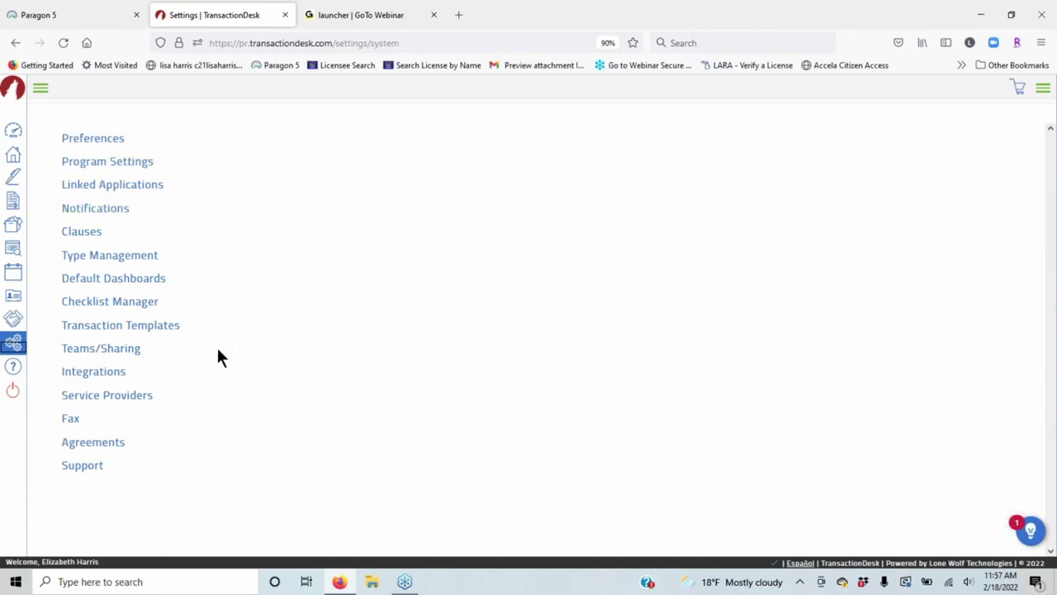
{"action": "left_click", "coordinate": [150, 328]}
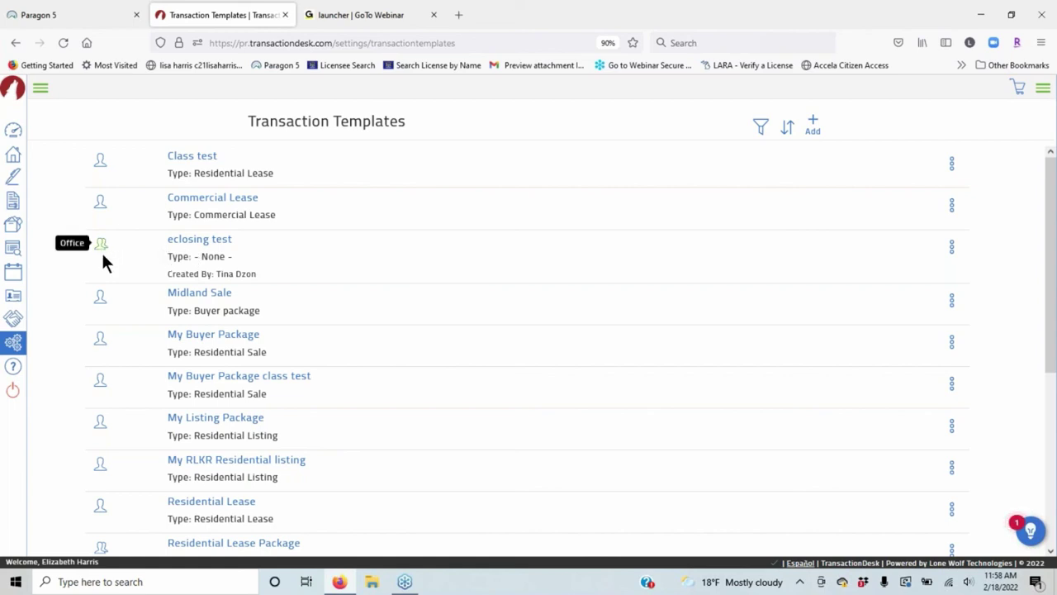
{"action": "scroll", "coordinate": [94, 357], "scroll_direction": "down", "scroll_amount": 2}
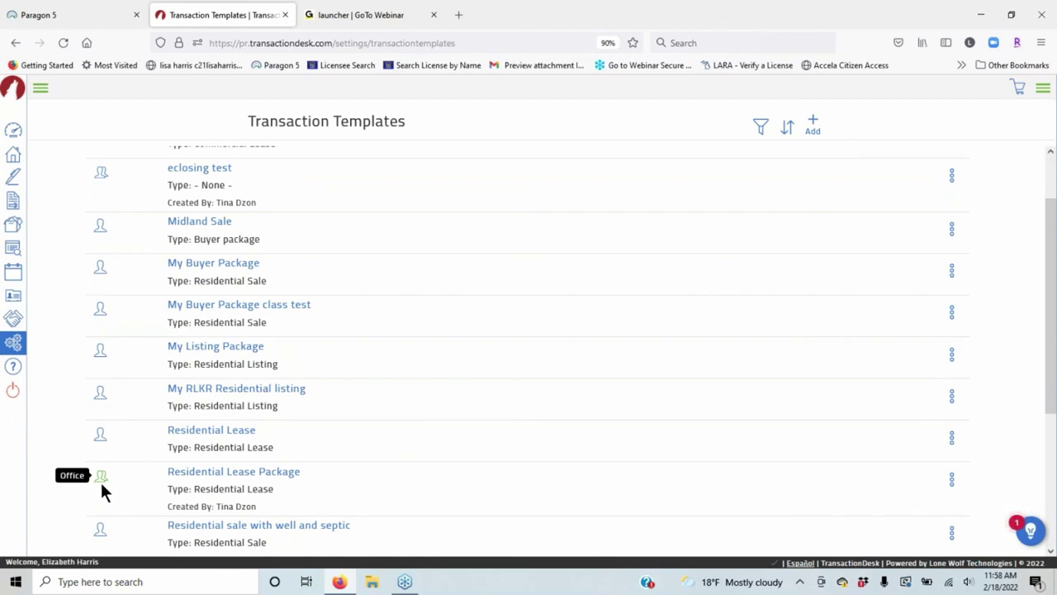
{"action": "scroll", "coordinate": [277, 213], "scroll_direction": "up", "scroll_amount": 2}
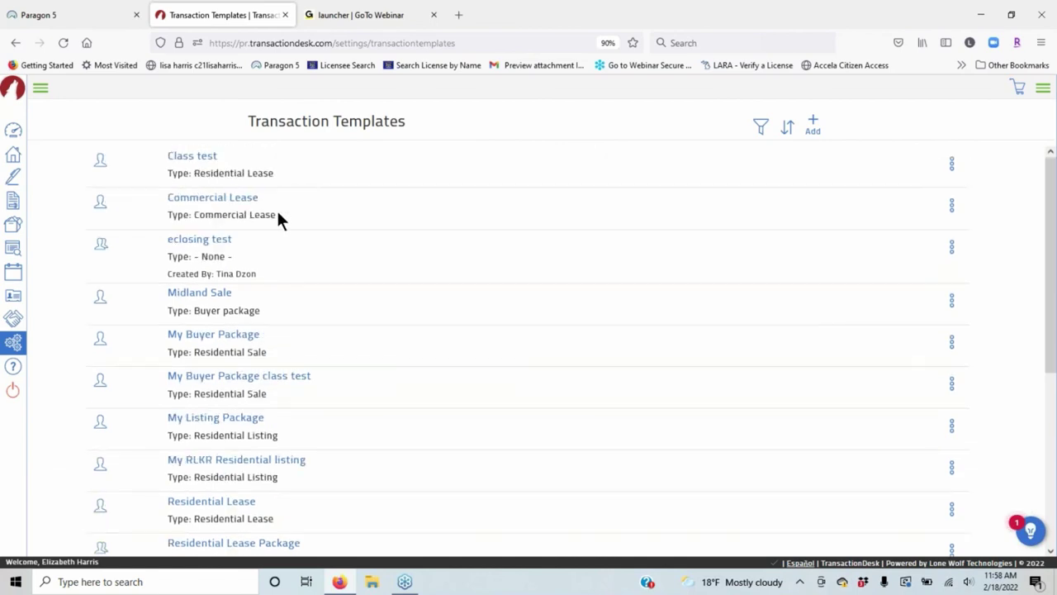
{"action": "left_click", "coordinate": [952, 164]}
{"action": "left_click", "coordinate": [922, 232]}
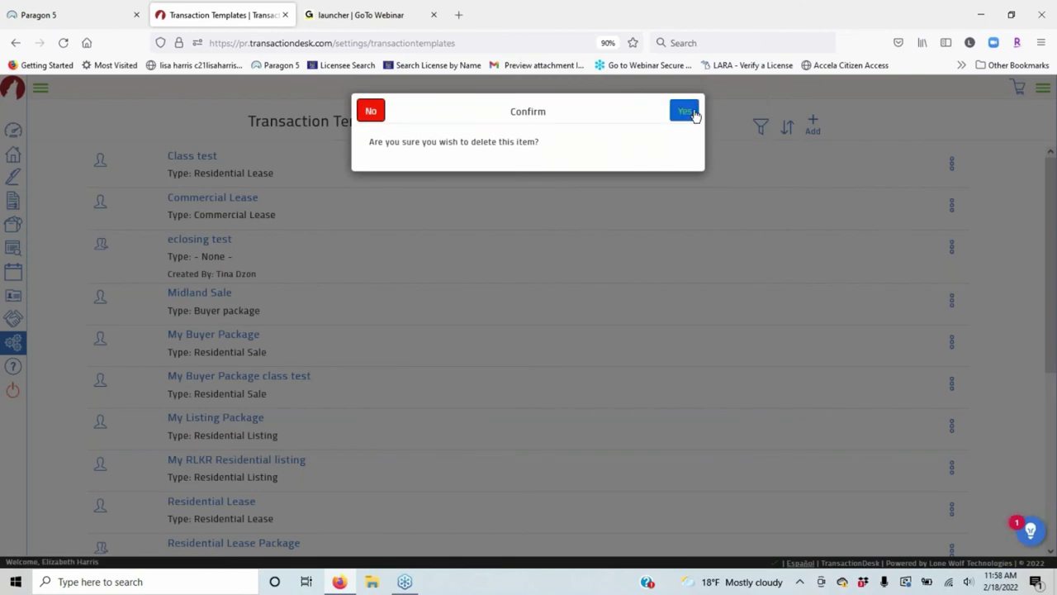
{"action": "left_click", "coordinate": [692, 112]}
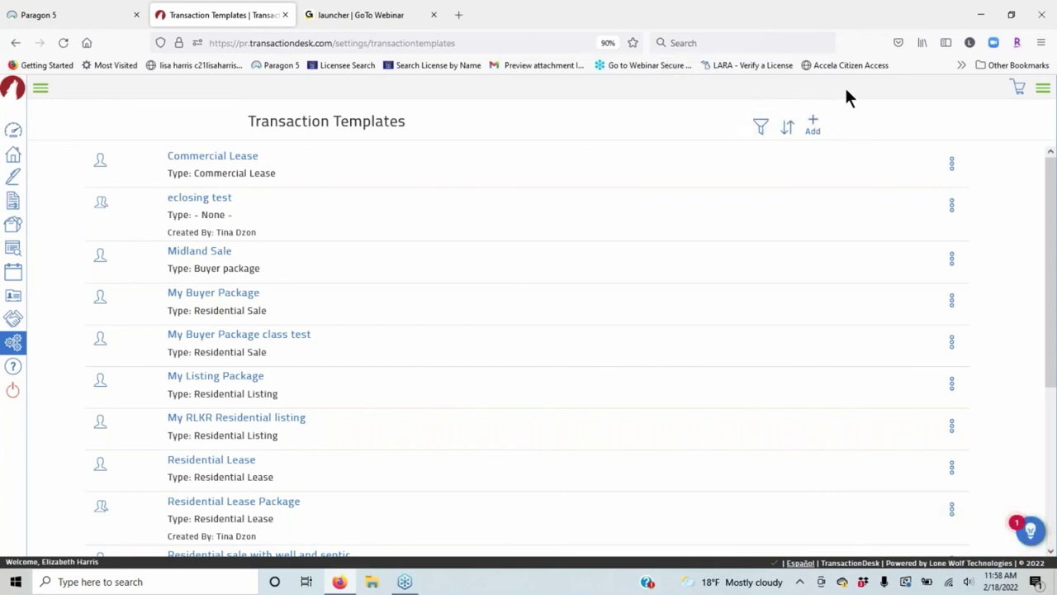
Create and save a personal template named 'Commercial Lease class' with type Commercial Lease.
{"action": "left_click", "coordinate": [812, 126]}
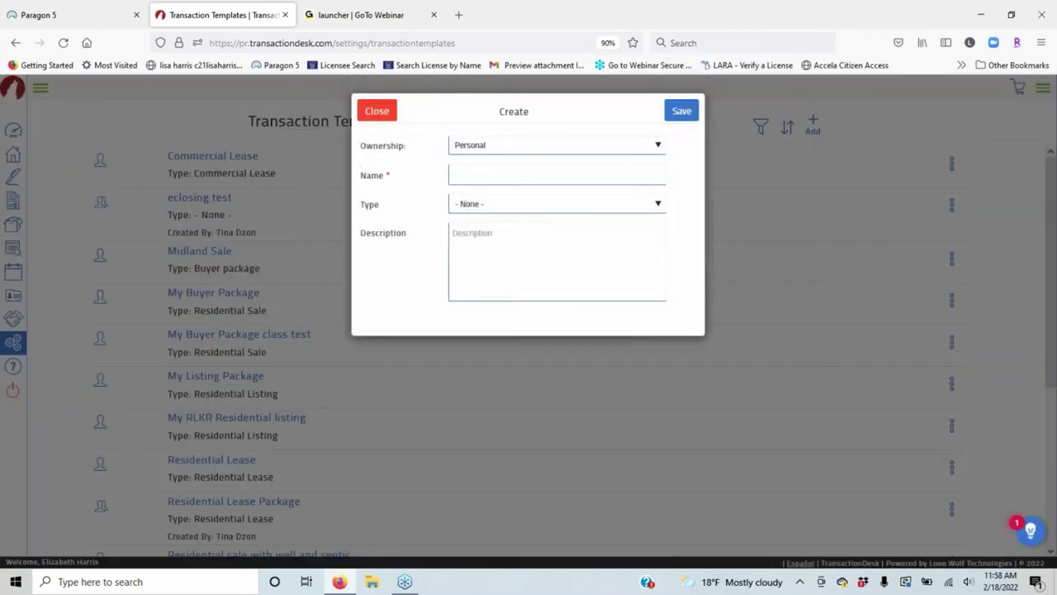
{"action": "left_click", "coordinate": [475, 175]}
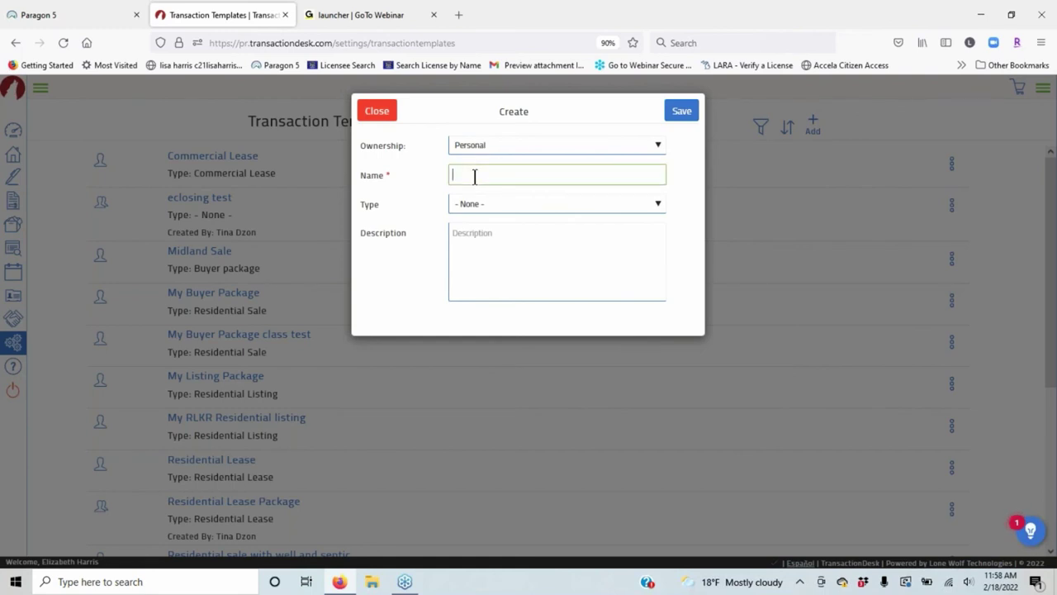
{"action": "type", "text": "Commercial Lease"}
{"action": "left_click", "coordinate": [475, 206]}
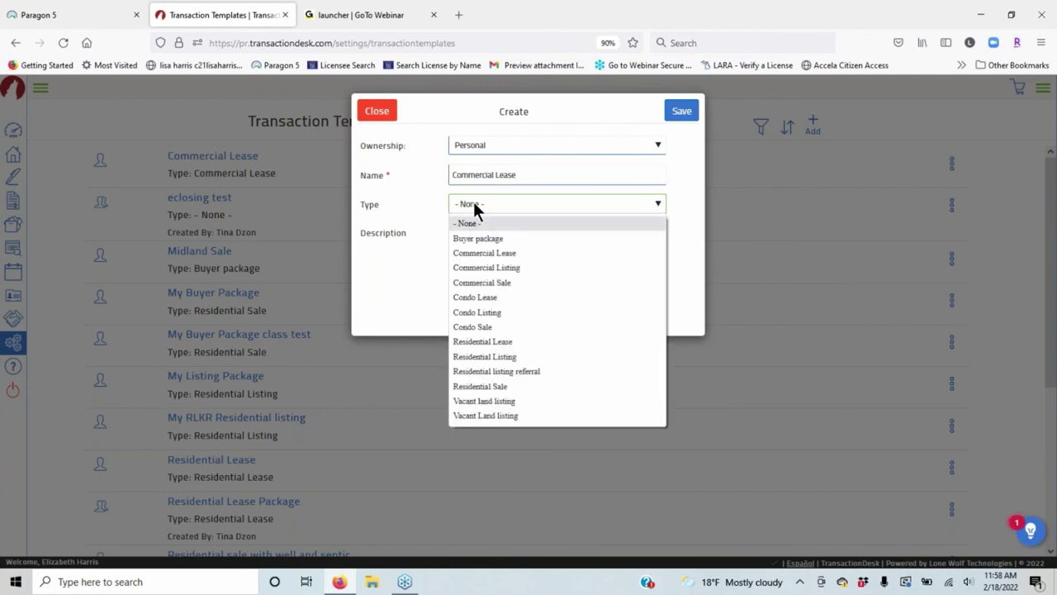
{"action": "left_click", "coordinate": [495, 253]}
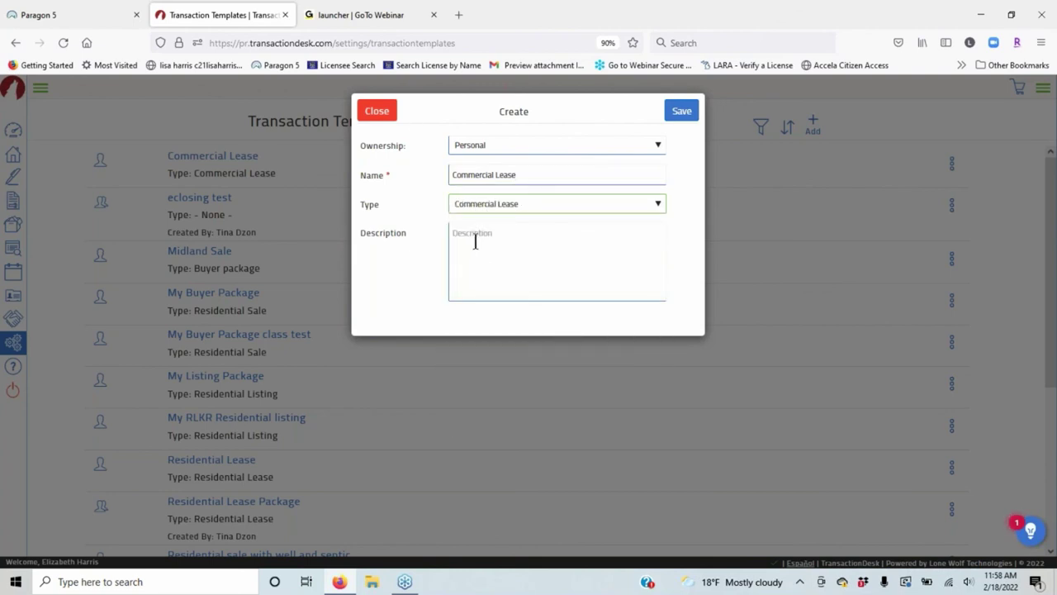
{"action": "left_click", "coordinate": [680, 116]}
{"action": "left_click", "coordinate": [537, 173]}
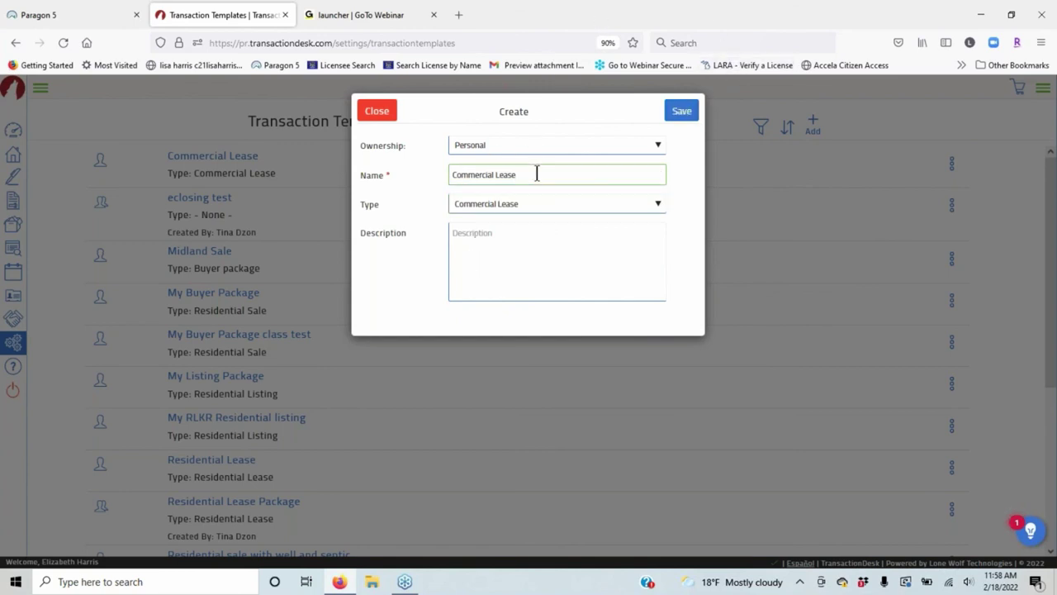
{"action": "type", "text": "class"}
{"action": "left_click", "coordinate": [692, 116]}
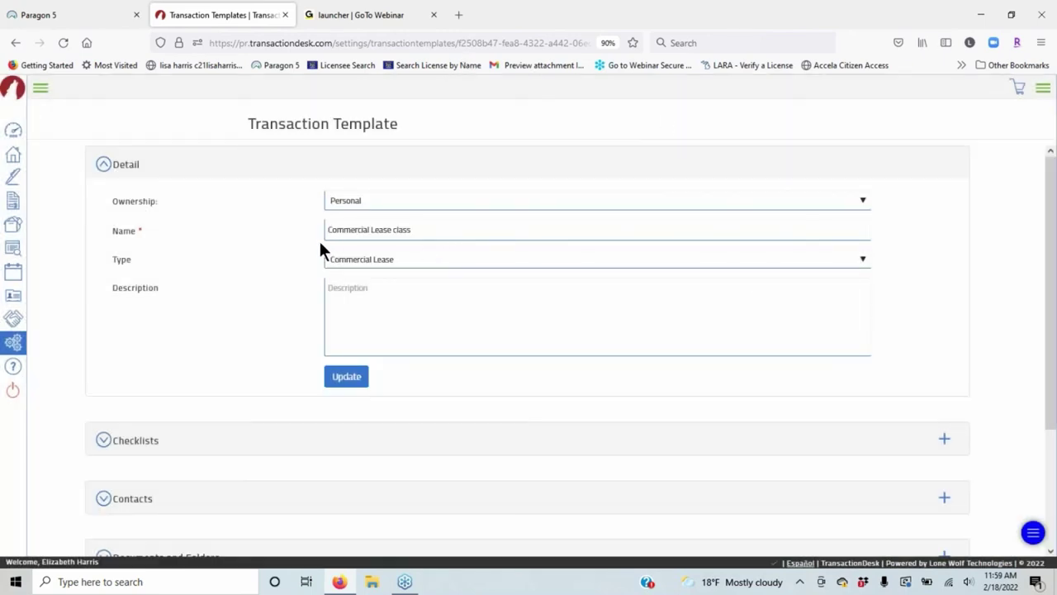
Collapse Detail and Documents and Folders, expand Forms, and open the Add forms library.
{"action": "scroll", "coordinate": [138, 113], "scroll_direction": "down", "scroll_amount": 2}
{"action": "scroll", "coordinate": [142, 164], "scroll_direction": "up", "scroll_amount": 2}
{"action": "left_click", "coordinate": [105, 164]}
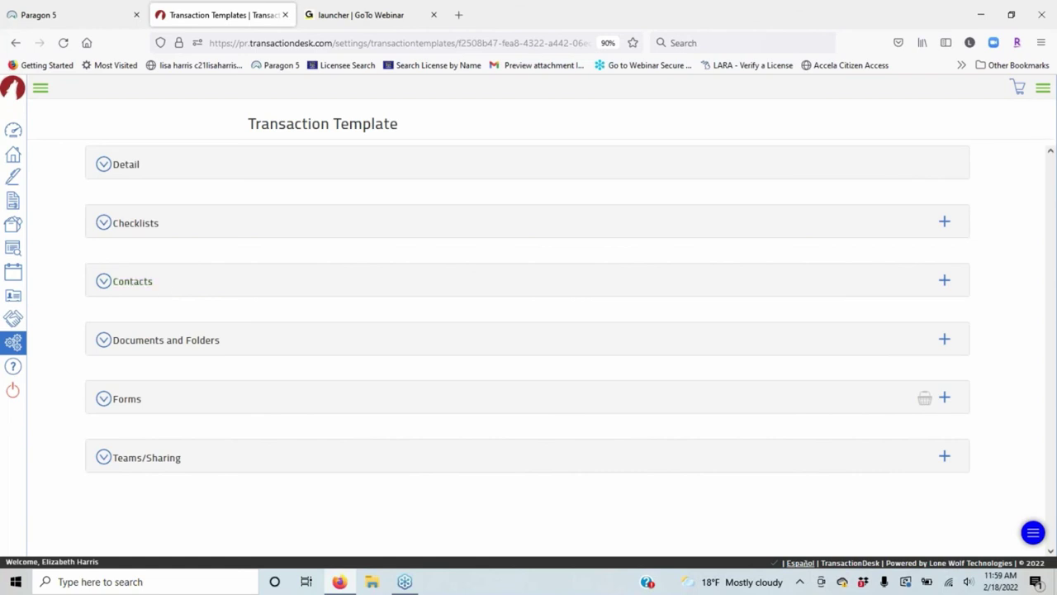
{"action": "left_click", "coordinate": [225, 340]}
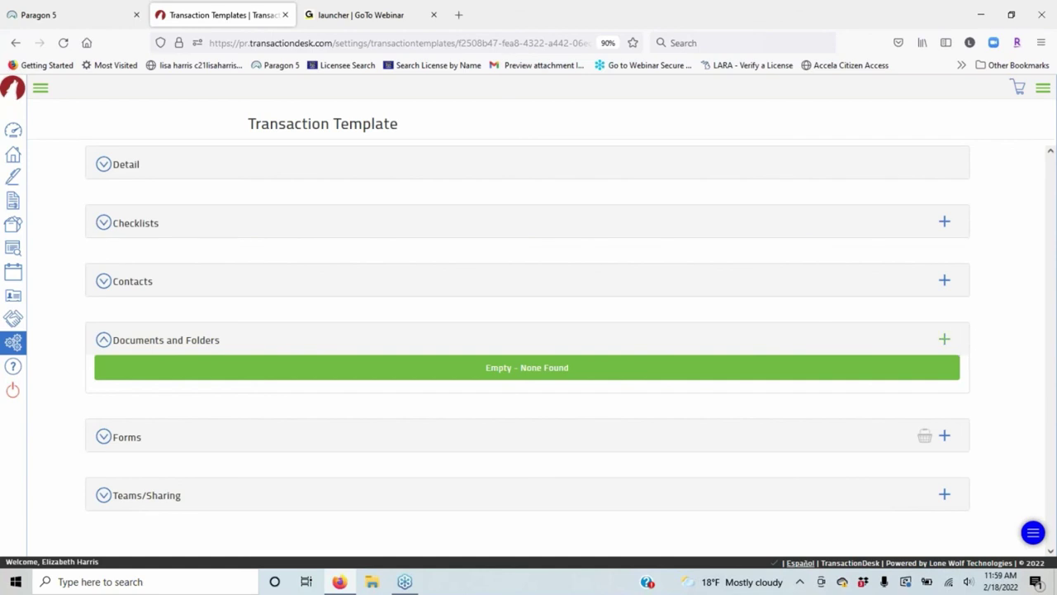
{"action": "left_click", "coordinate": [213, 340]}
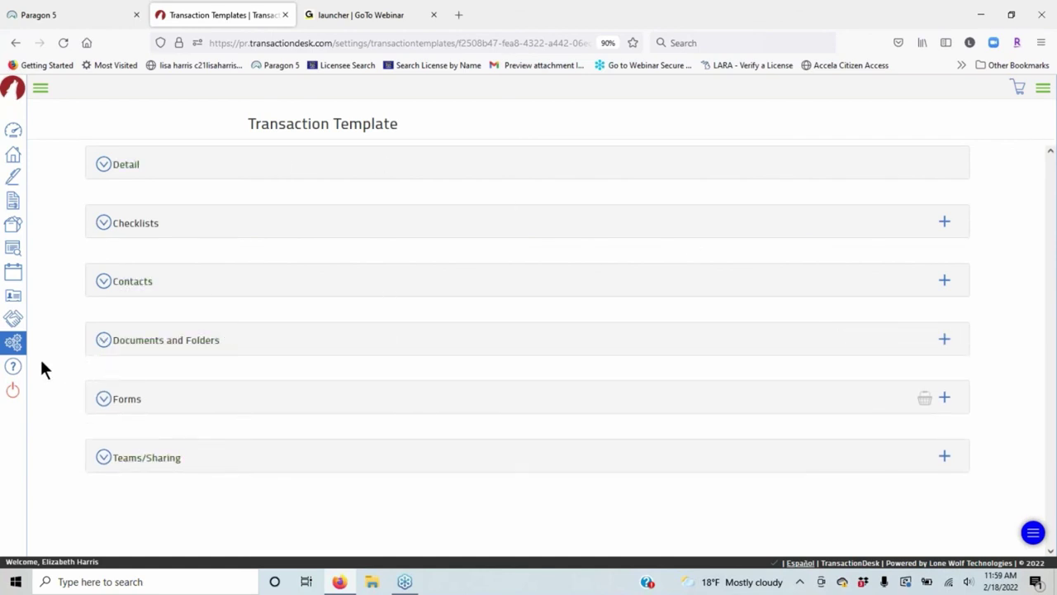
{"action": "left_click", "coordinate": [169, 399]}
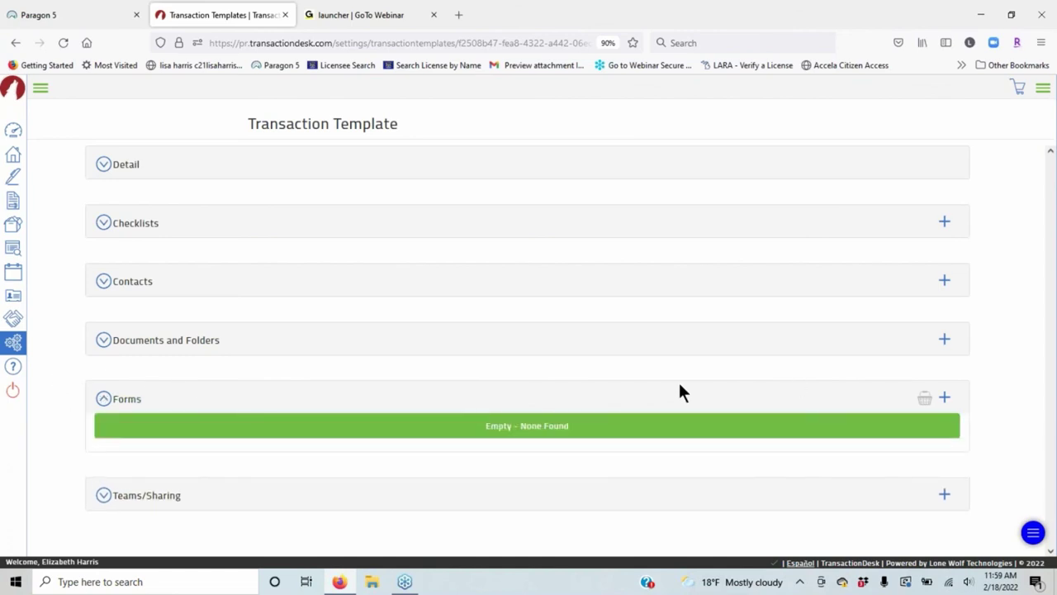
{"action": "left_click", "coordinate": [944, 398]}
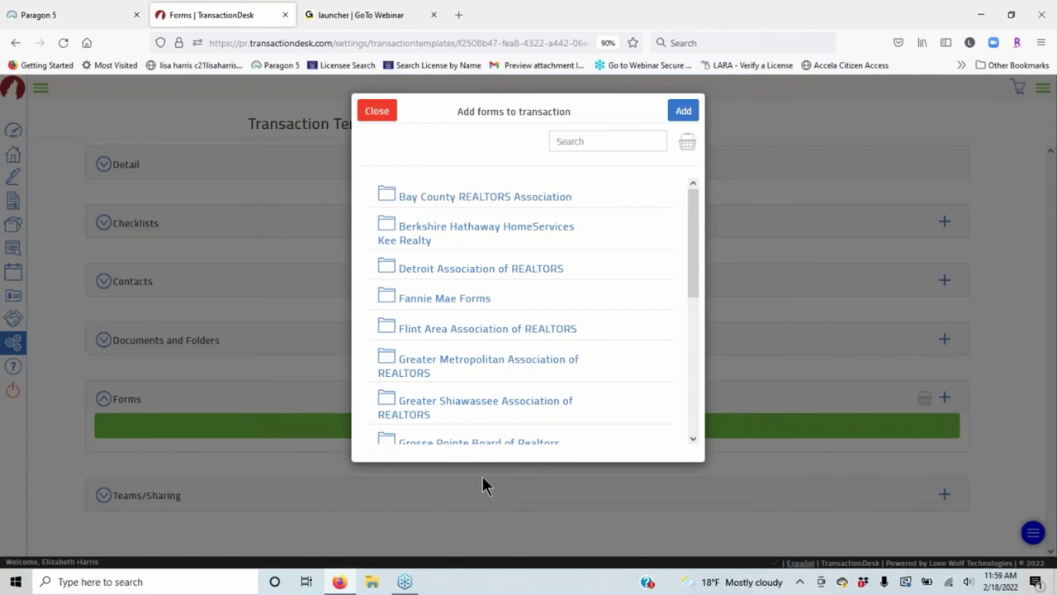
Browse the Berkshire Hathaway HomeServices Kee Realty forms folder.
{"action": "left_click", "coordinate": [518, 232]}
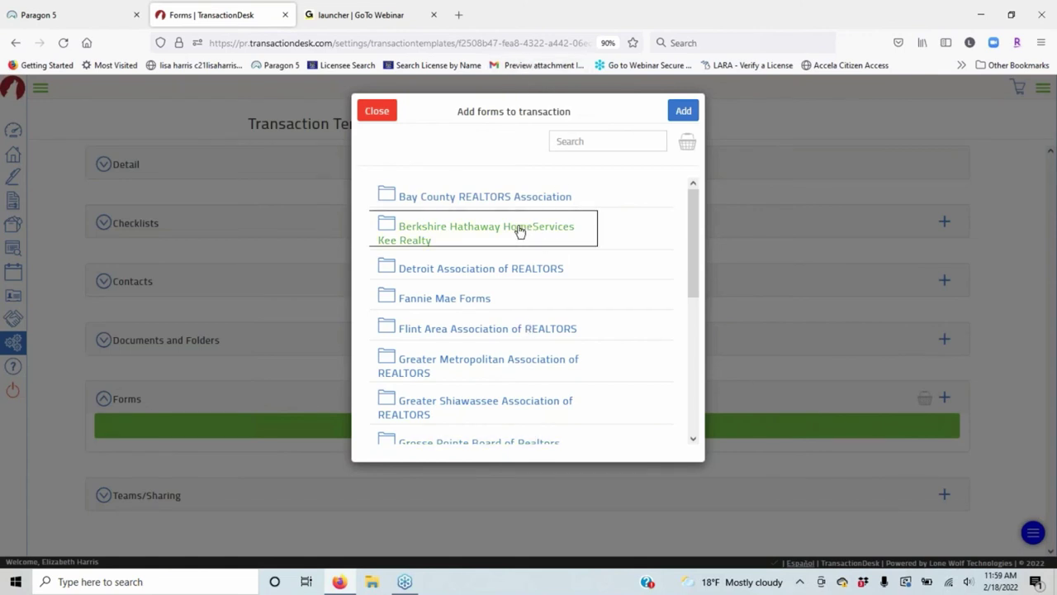
{"action": "scroll", "coordinate": [577, 447], "scroll_direction": "down", "scroll_amount": 2}
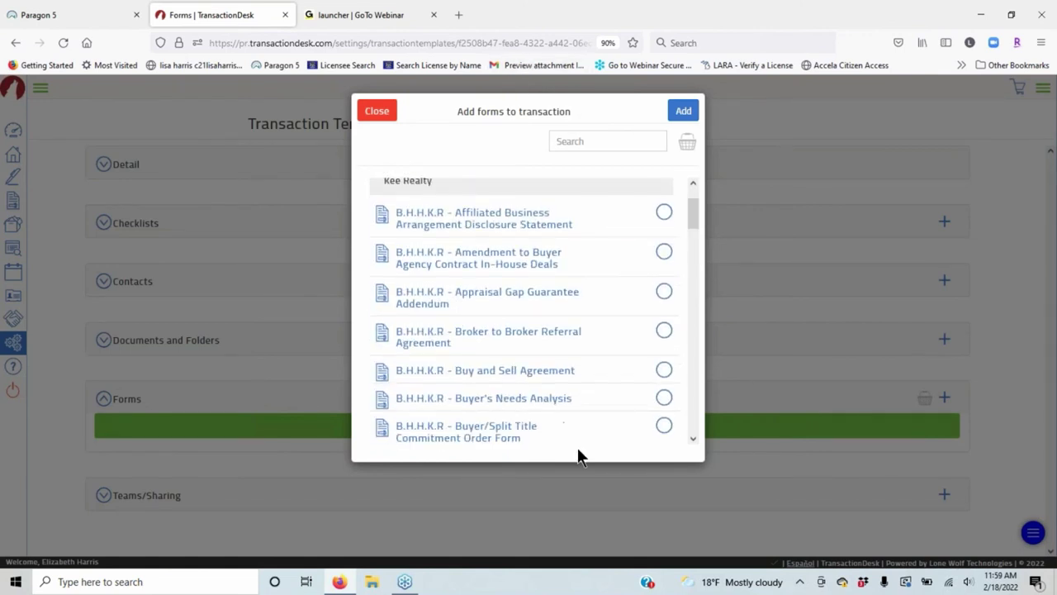
{"action": "scroll", "coordinate": [607, 214], "scroll_direction": "down", "scroll_amount": 2}
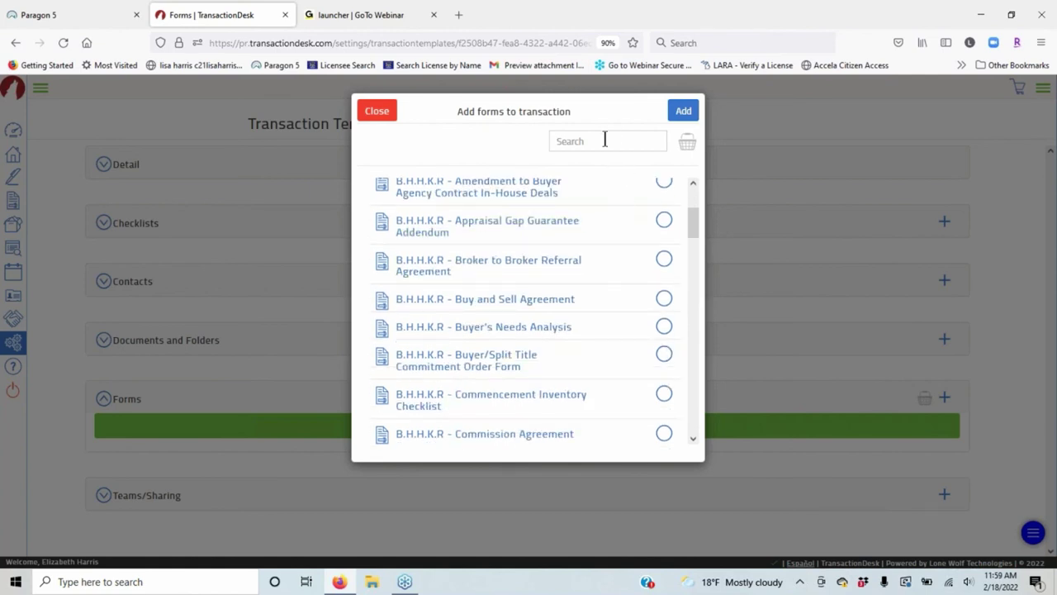
Search 'commercial' and add the MiRealSource Exclusive Right-To-Lease Listing Agreement Commercial/Industrial form.
{"action": "left_click", "coordinate": [605, 140]}
{"action": "type", "text": "comm"}
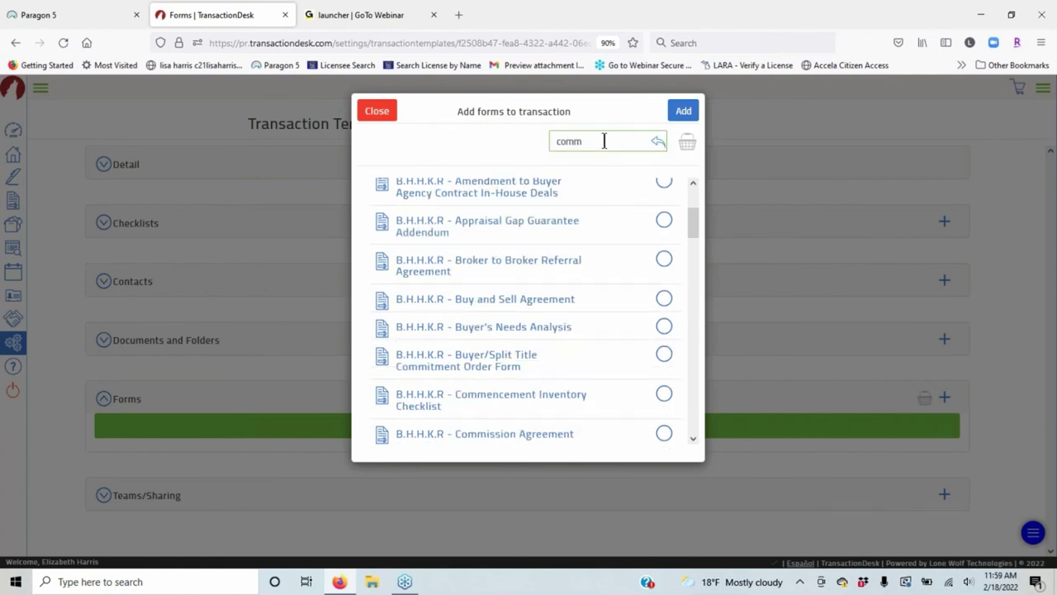
{"action": "type", "text": "ercial"}
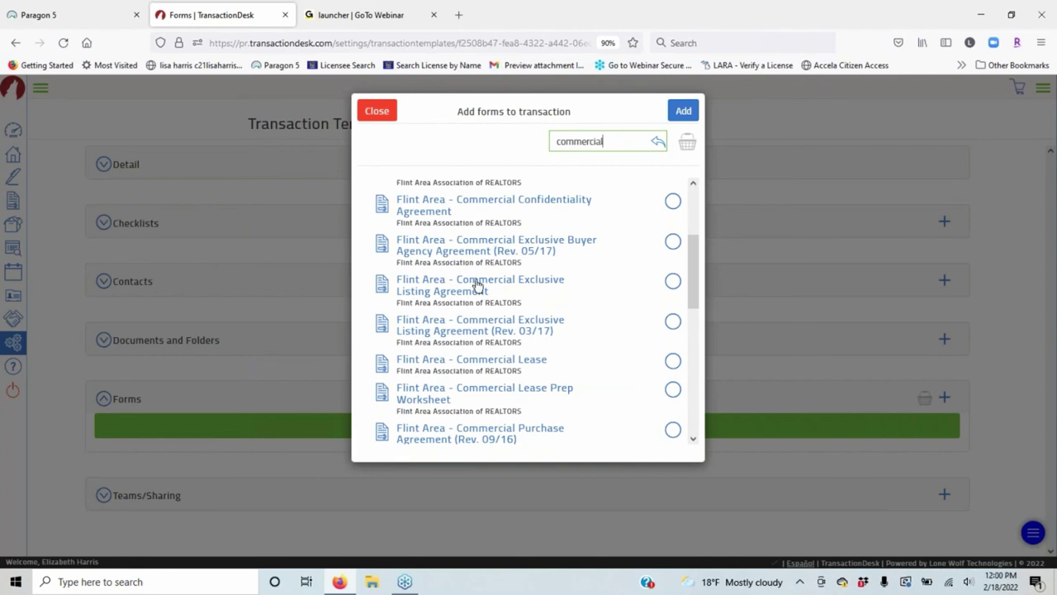
{"action": "scroll", "coordinate": [564, 290], "scroll_direction": "down", "scroll_amount": 3}
{"action": "scroll", "coordinate": [564, 291], "scroll_direction": "down", "scroll_amount": 2}
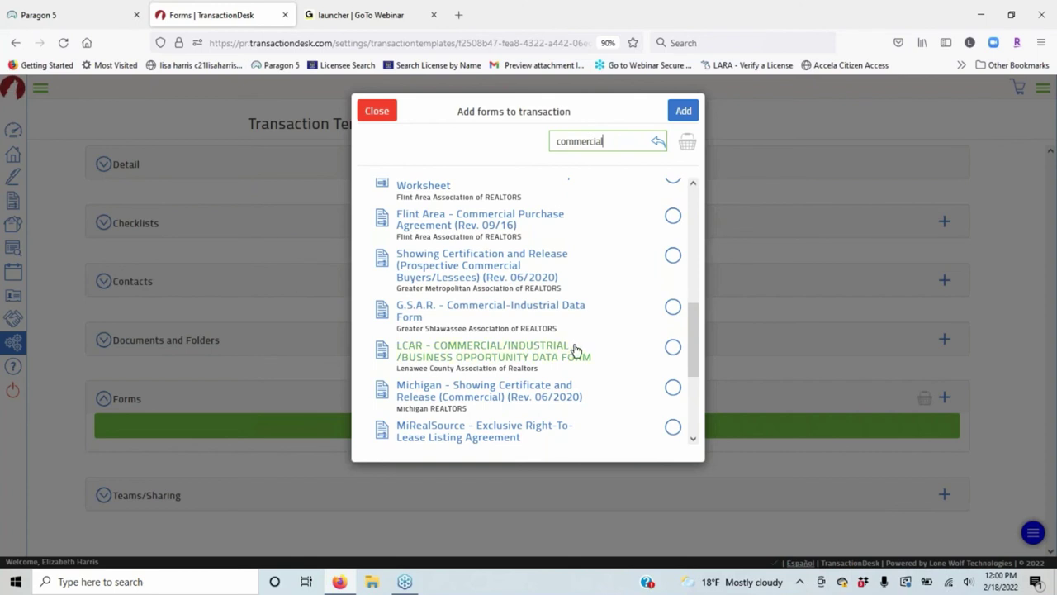
{"action": "scroll", "coordinate": [506, 369], "scroll_direction": "down", "scroll_amount": 2}
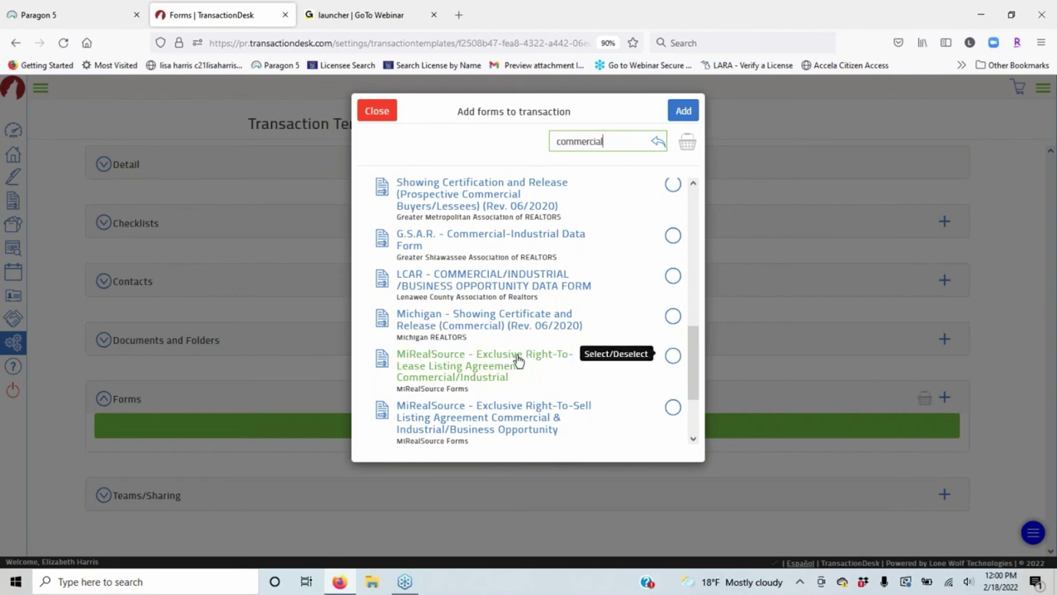
{"action": "scroll", "coordinate": [637, 364], "scroll_direction": "down", "scroll_amount": 2}
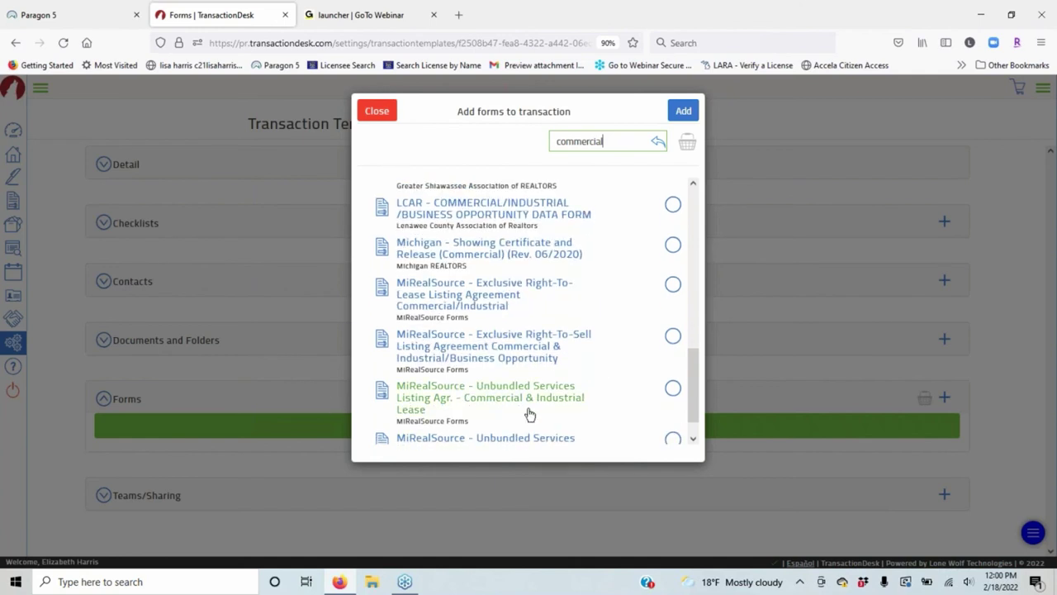
{"action": "scroll", "coordinate": [570, 376], "scroll_direction": "down", "scroll_amount": 1}
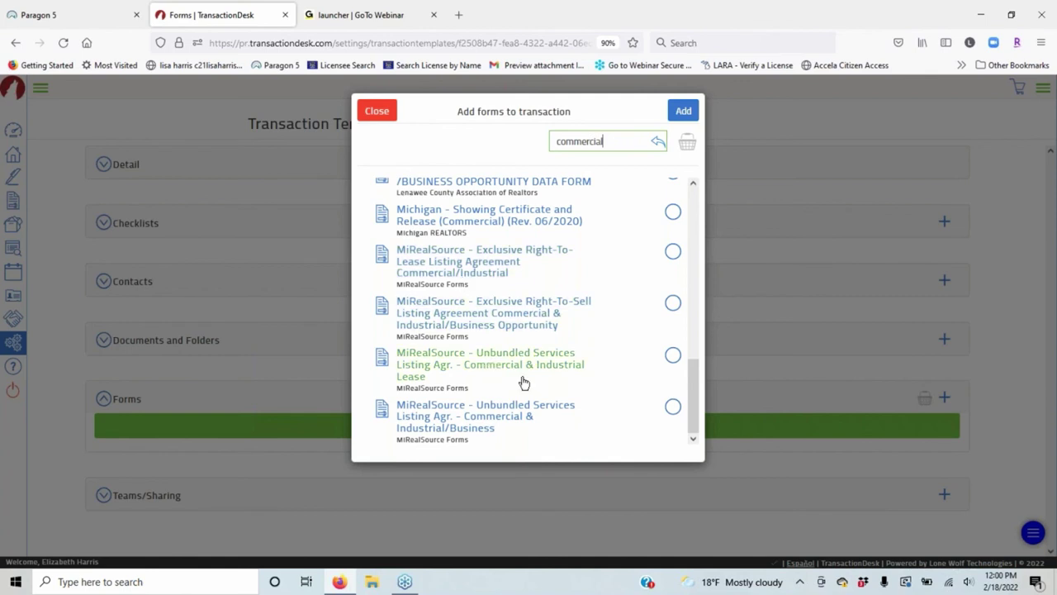
{"action": "left_click", "coordinate": [672, 251]}
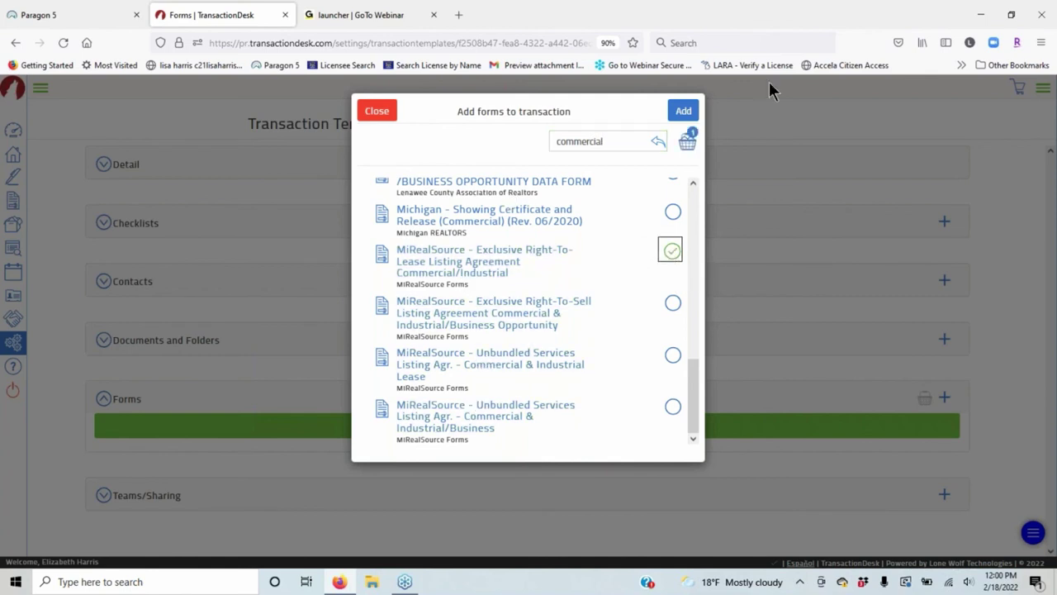
{"action": "left_click", "coordinate": [684, 111]}
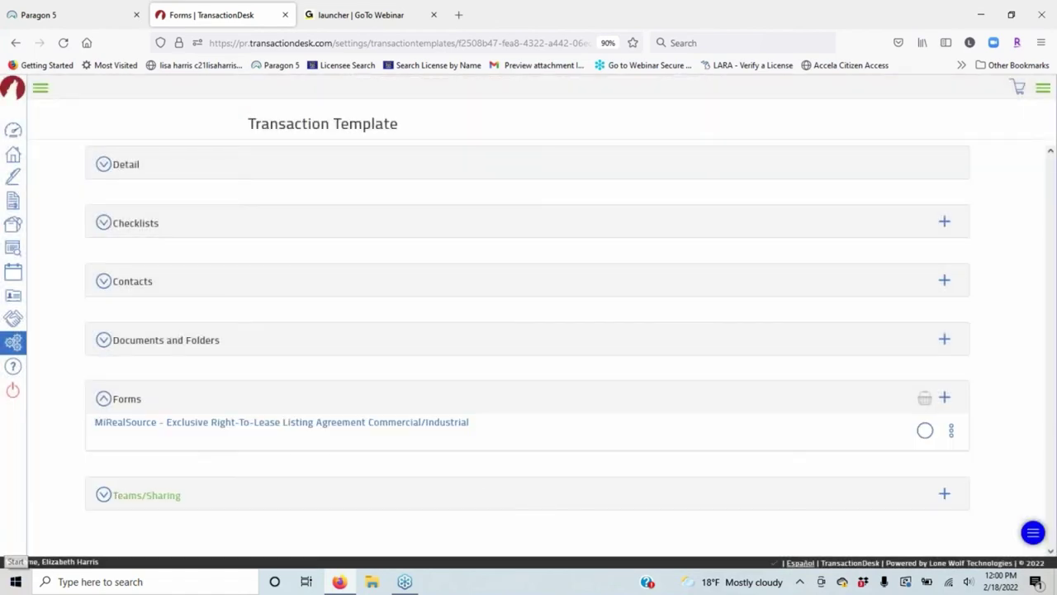
Search 'business' and add the Michigan Exclusive Authorization to Sell Business Opportunity form.
{"action": "left_click", "coordinate": [944, 399]}
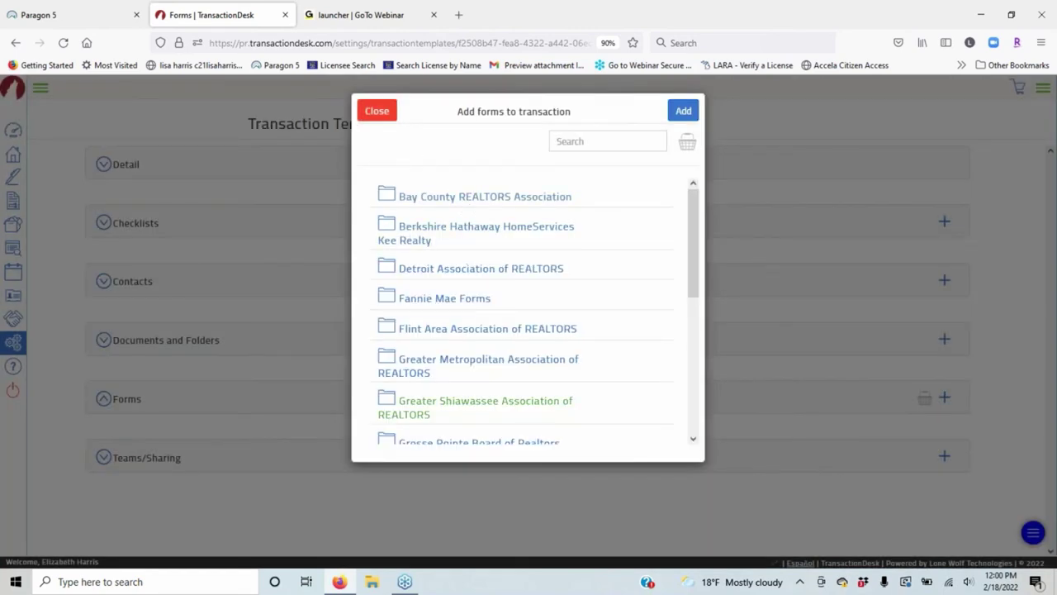
{"action": "left_click", "coordinate": [591, 141]}
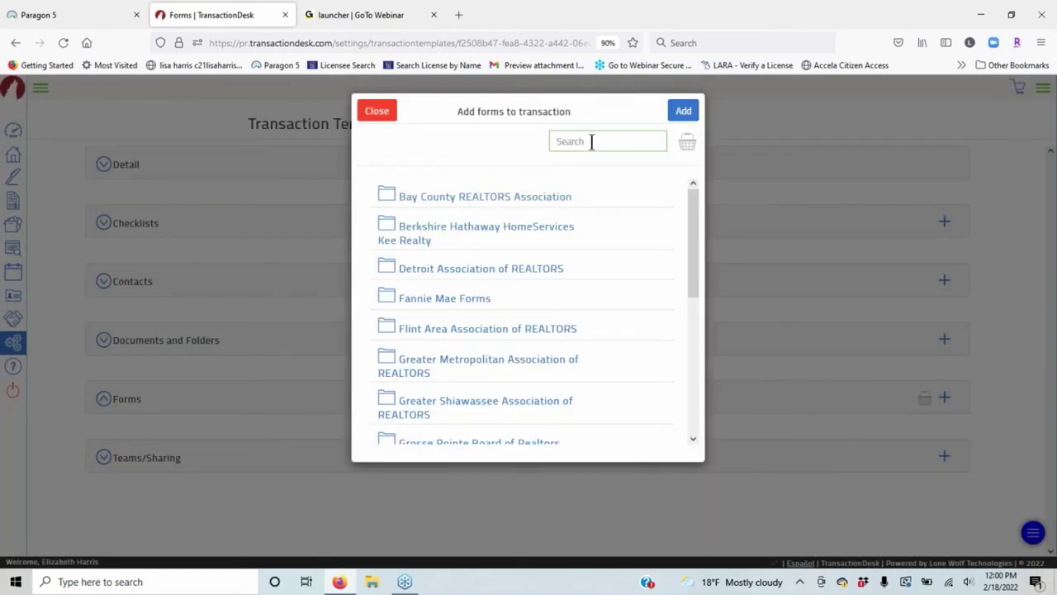
{"action": "type", "text": "business"}
{"action": "key", "text": "Return"}
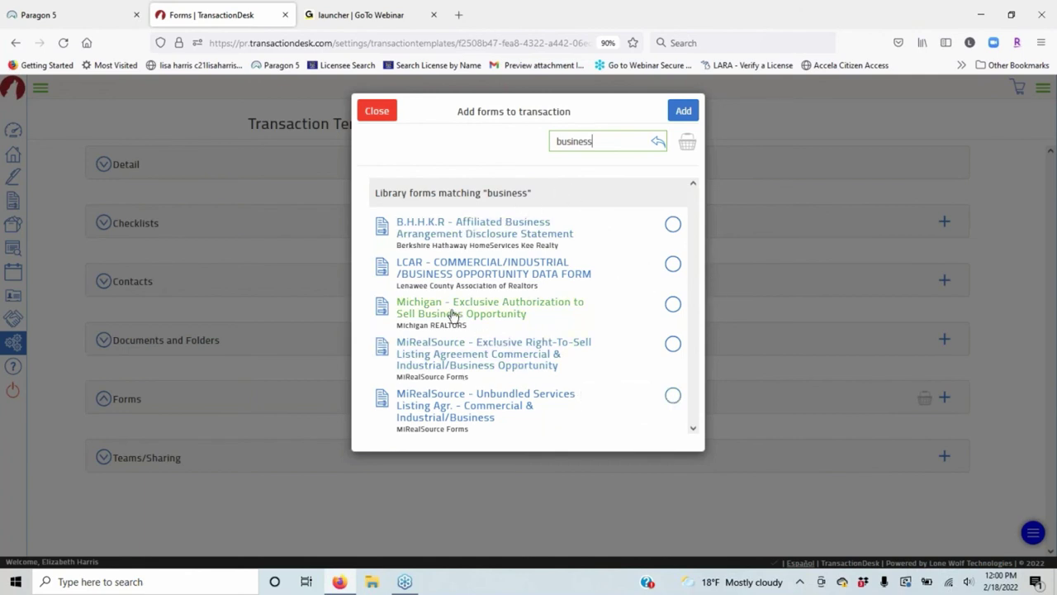
{"action": "left_click", "coordinate": [671, 306]}
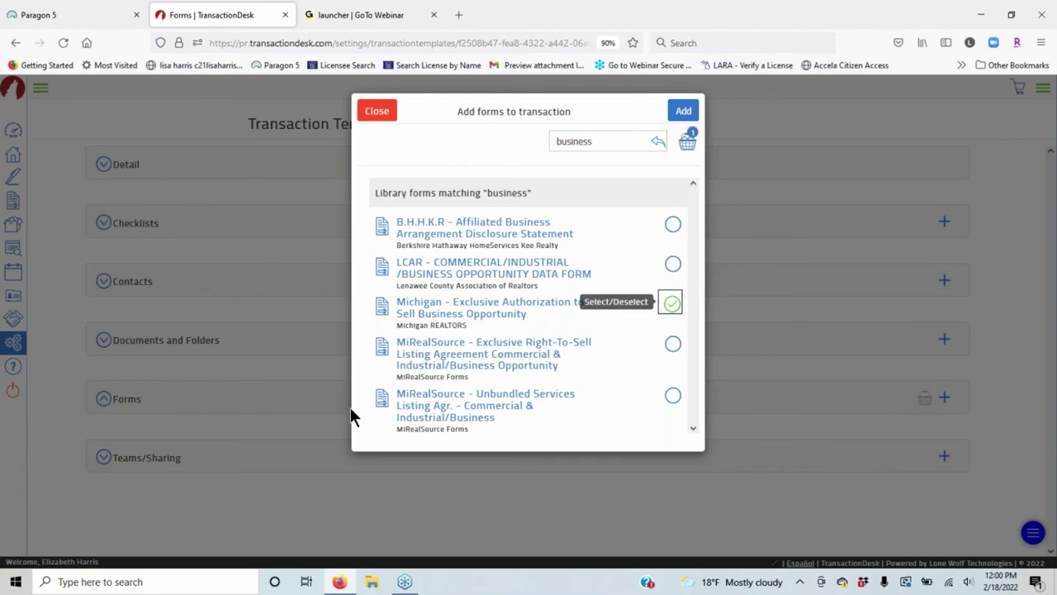
{"action": "left_click", "coordinate": [683, 111]}
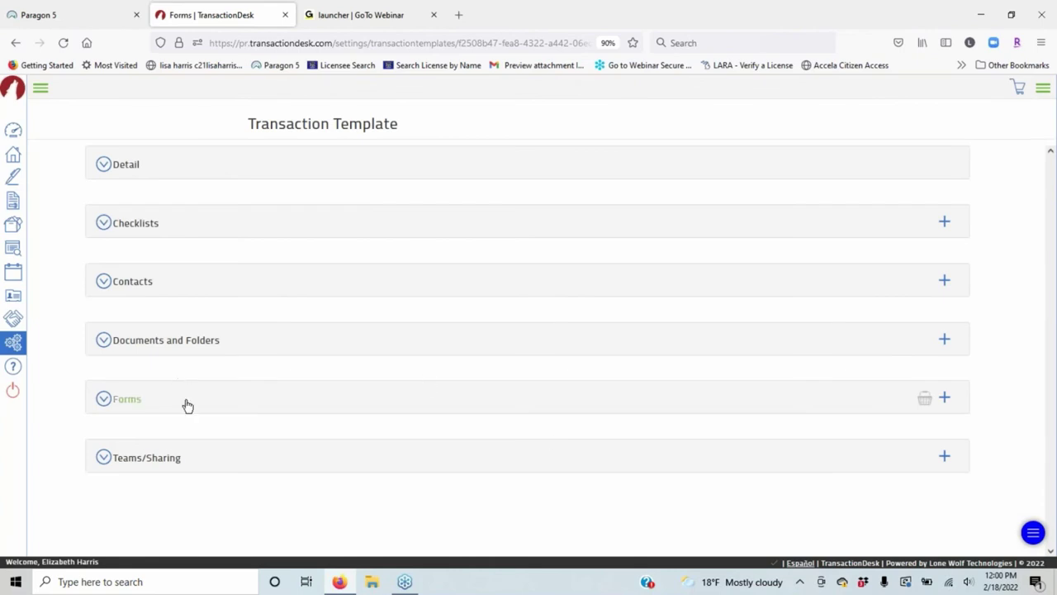
{"action": "left_click", "coordinate": [186, 405]}
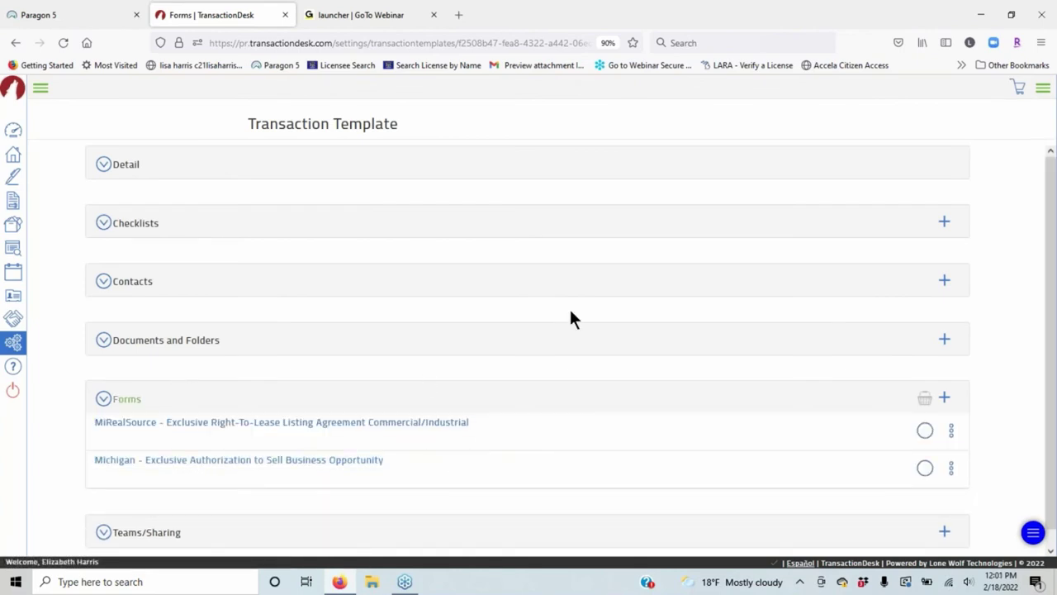
Move the Michigan form above the MiRealSource form in the Forms list.
{"action": "scroll", "coordinate": [546, 371], "scroll_direction": "down", "scroll_amount": 1}
{"action": "left_click_drag", "start_coordinate": [516, 448], "coordinate": [517, 418]}
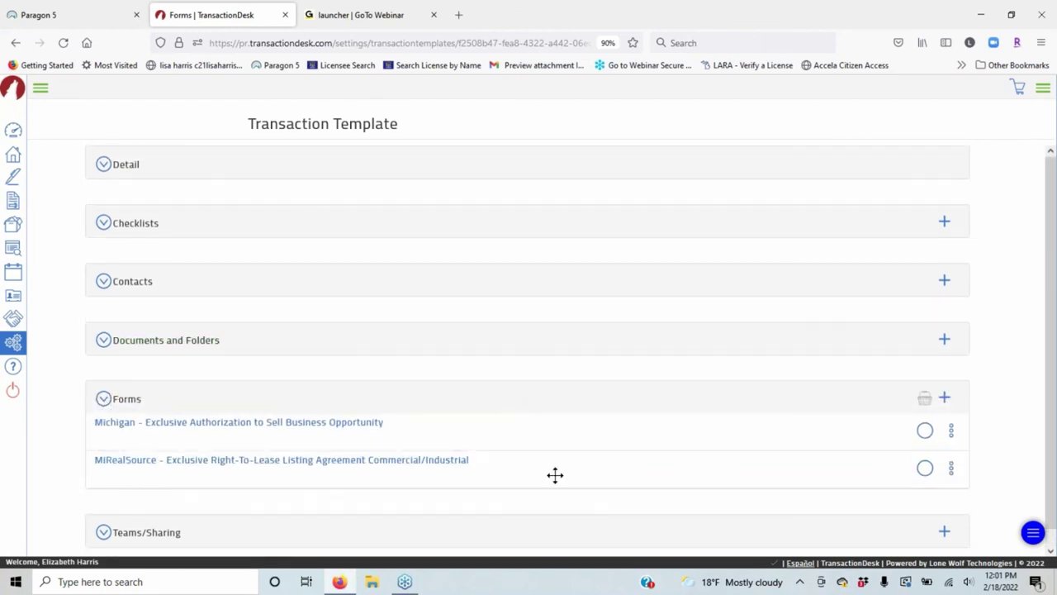
{"action": "scroll", "coordinate": [595, 468], "scroll_direction": "down", "scroll_amount": 1}
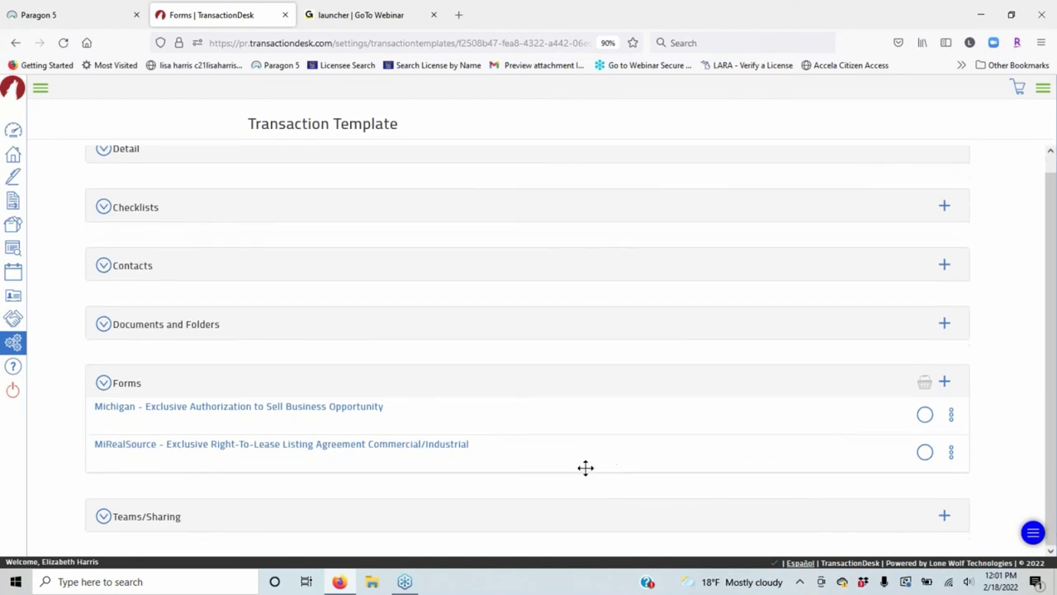
{"action": "scroll", "coordinate": [586, 467], "scroll_direction": "up", "scroll_amount": 1}
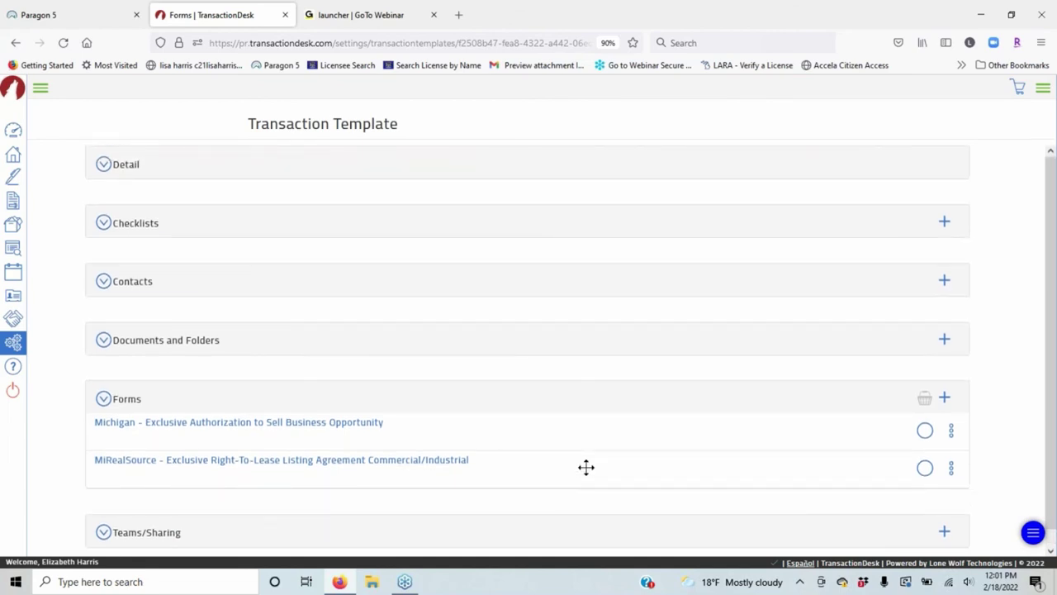
Open Transaction Templates from Setup, then switch to the Paragon 5 tab.
{"action": "left_click", "coordinate": [23, 355]}
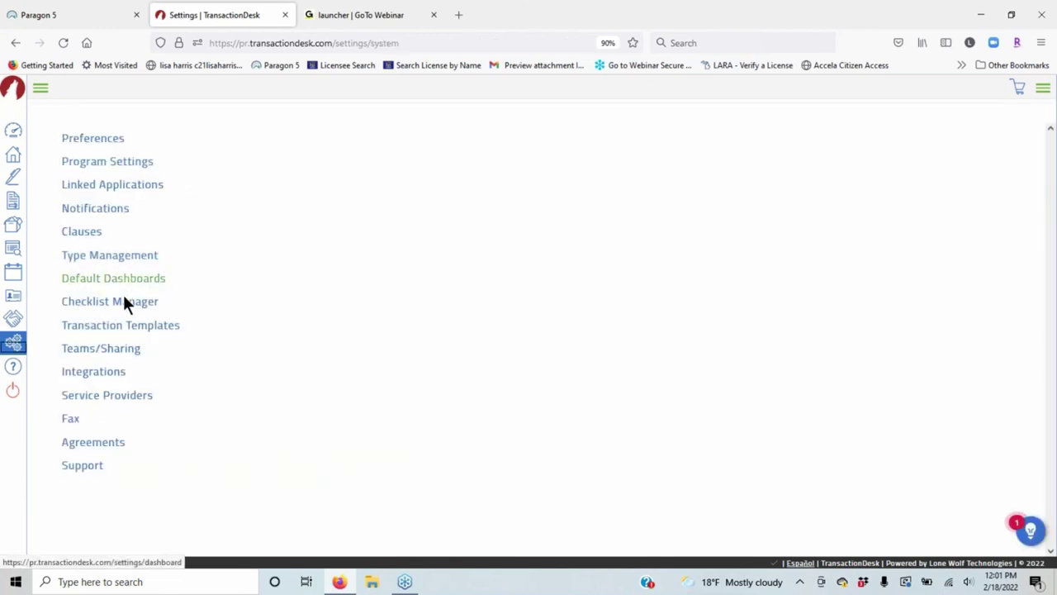
{"action": "left_click", "coordinate": [125, 327]}
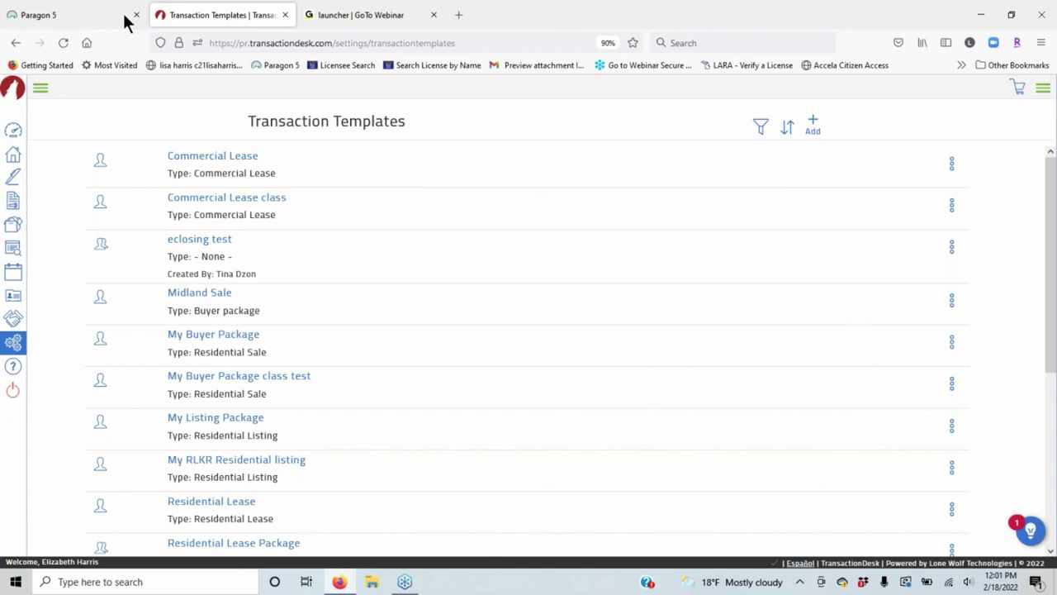
{"action": "left_click", "coordinate": [41, 15]}
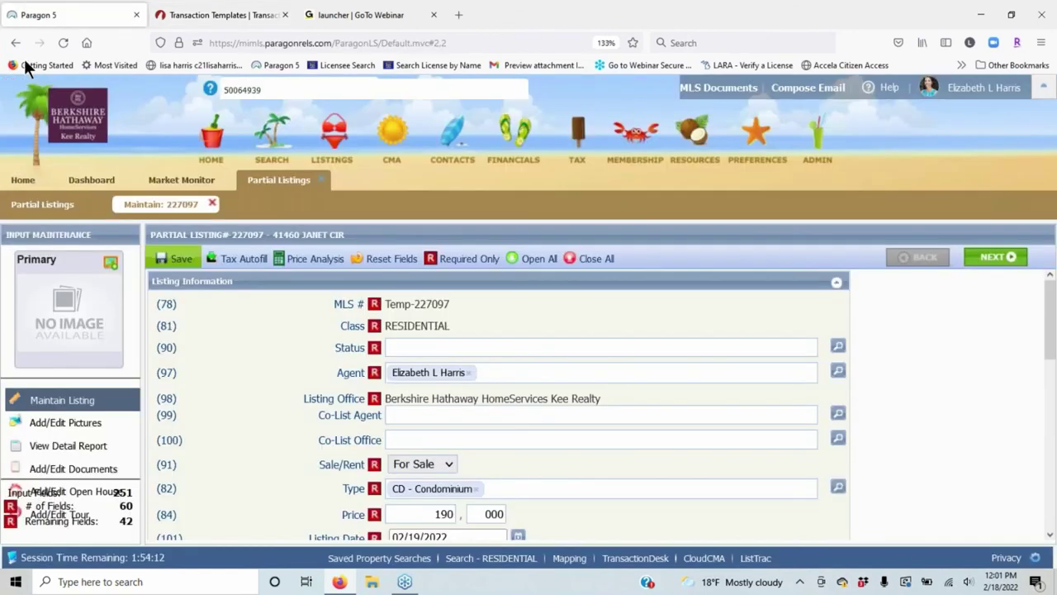
{"action": "left_click", "coordinate": [182, 179]}
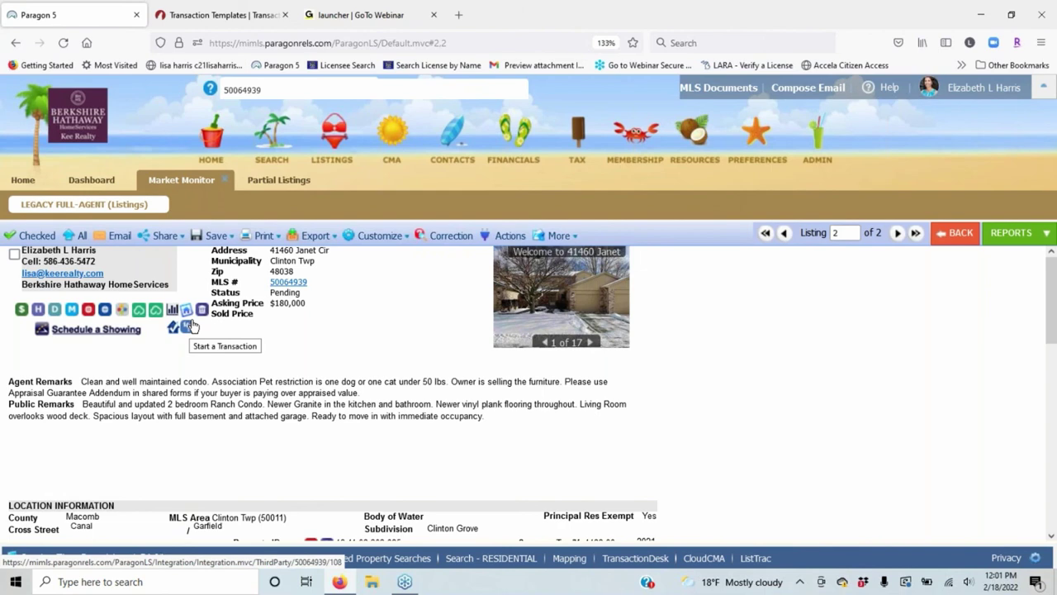
{"action": "left_click", "coordinate": [219, 15]}
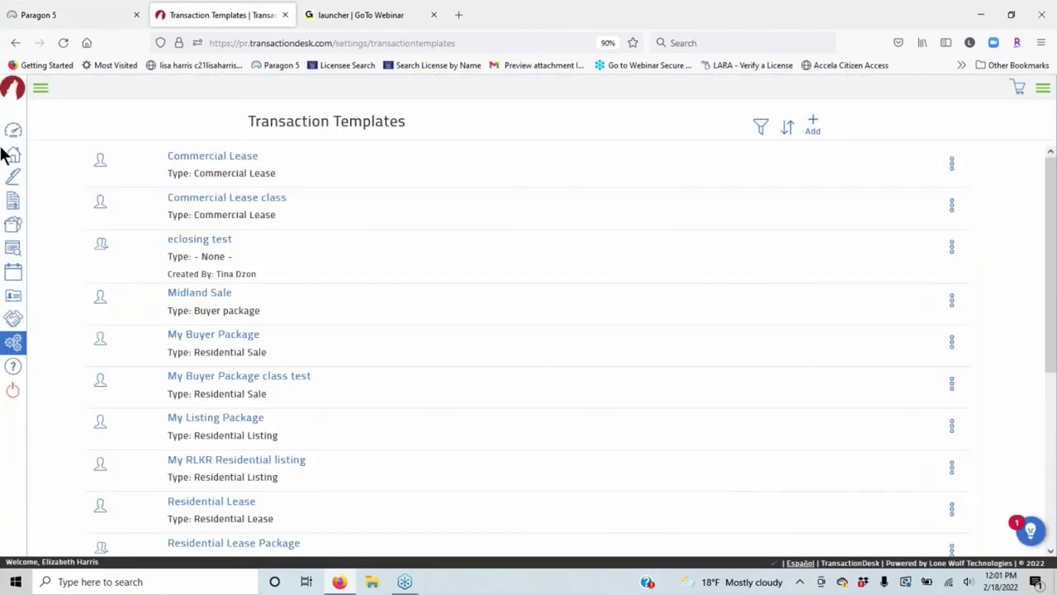
Open the Agent Dashboard, then switch back to the Paragon 5 listing page.
{"action": "left_click", "coordinate": [40, 89]}
{"action": "left_click", "coordinate": [55, 132]}
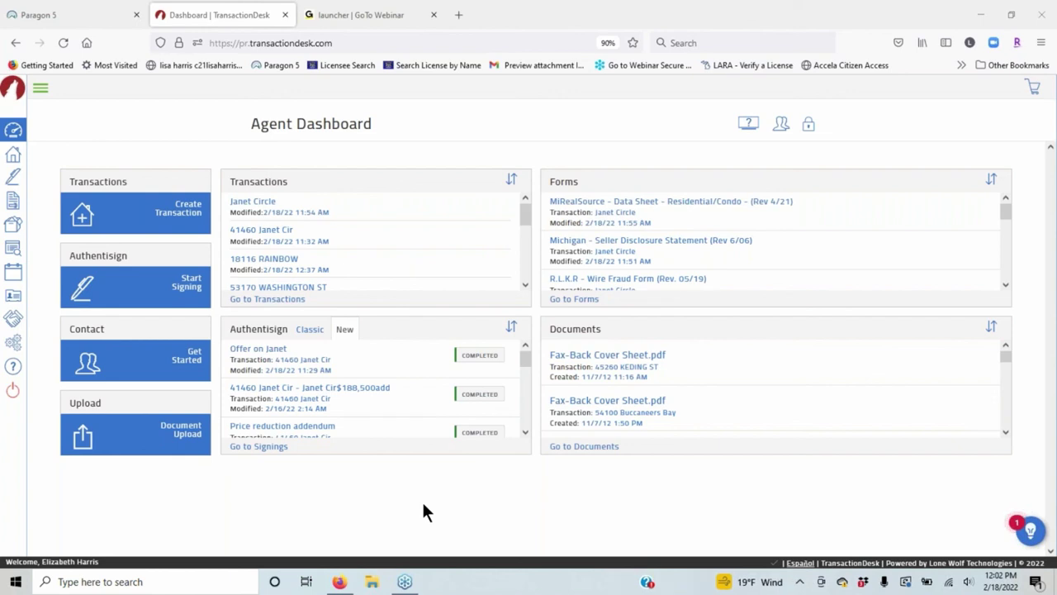
{"action": "left_click", "coordinate": [49, 13]}
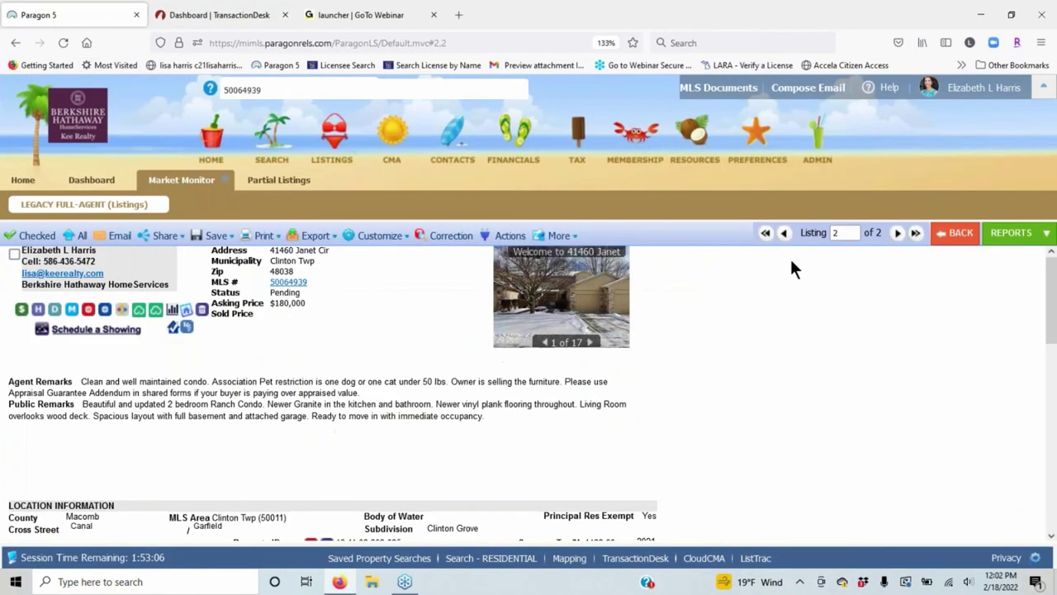
Open the Education folder in the MLS Documents library.
{"action": "left_click", "coordinate": [723, 90]}
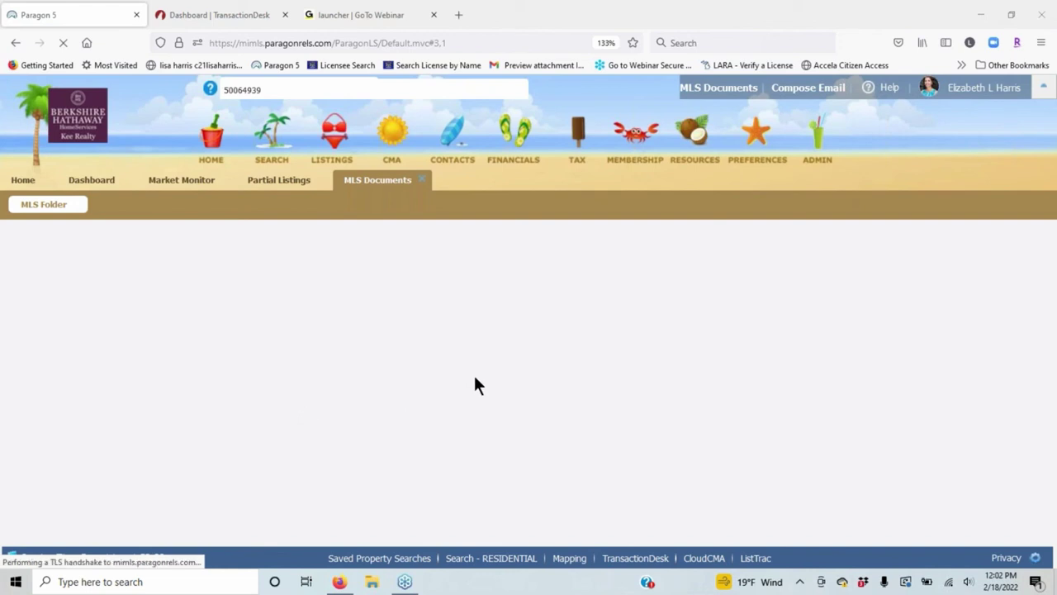
{"action": "scroll", "coordinate": [660, 347], "scroll_direction": "down", "scroll_amount": 2}
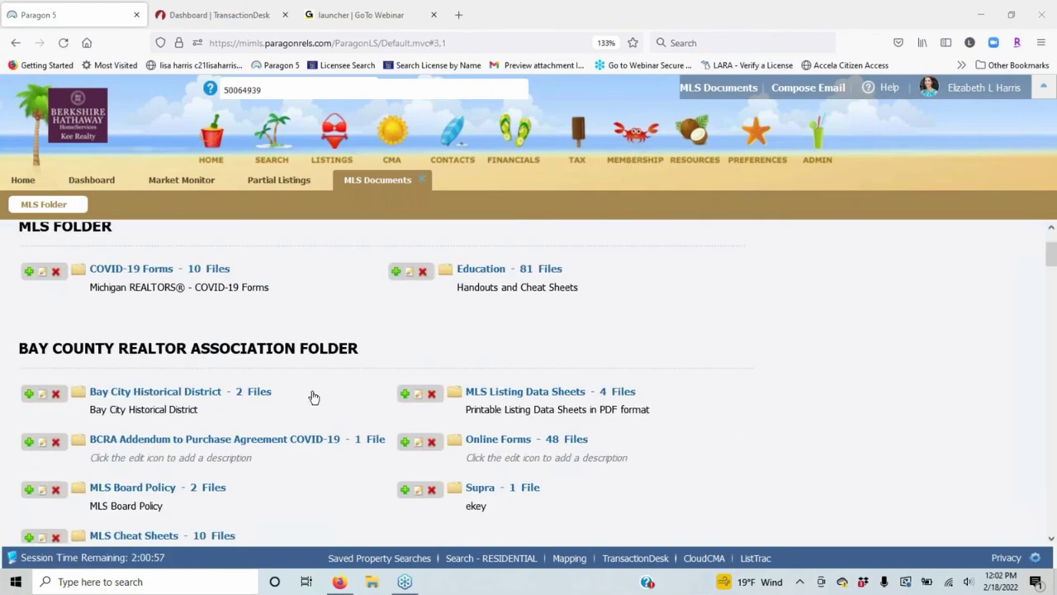
{"action": "scroll", "coordinate": [504, 363], "scroll_direction": "down", "scroll_amount": 5}
{"action": "scroll", "coordinate": [711, 363], "scroll_direction": "up", "scroll_amount": 8}
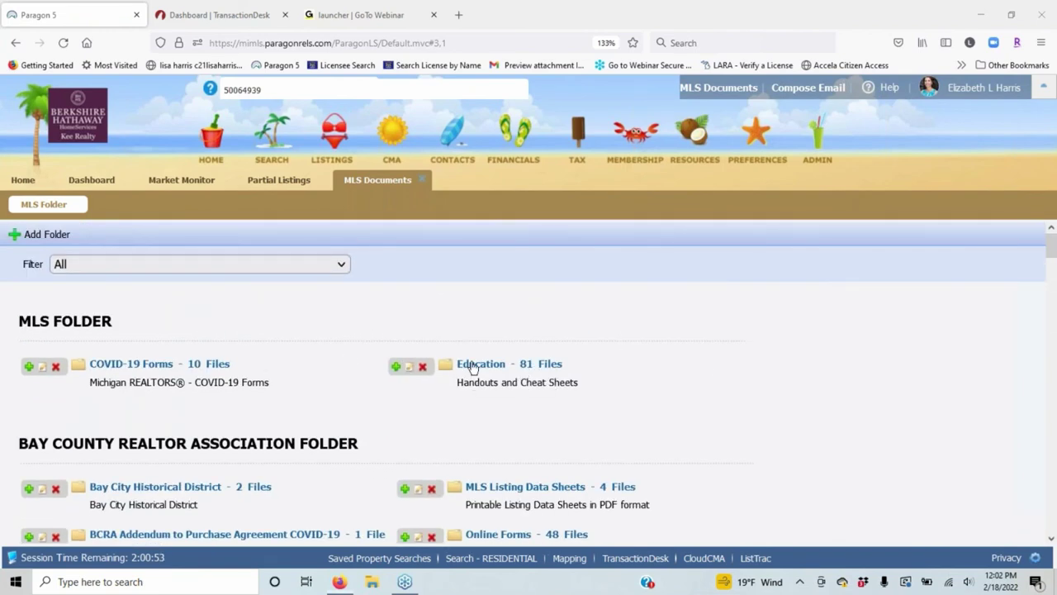
{"action": "left_click", "coordinate": [473, 366]}
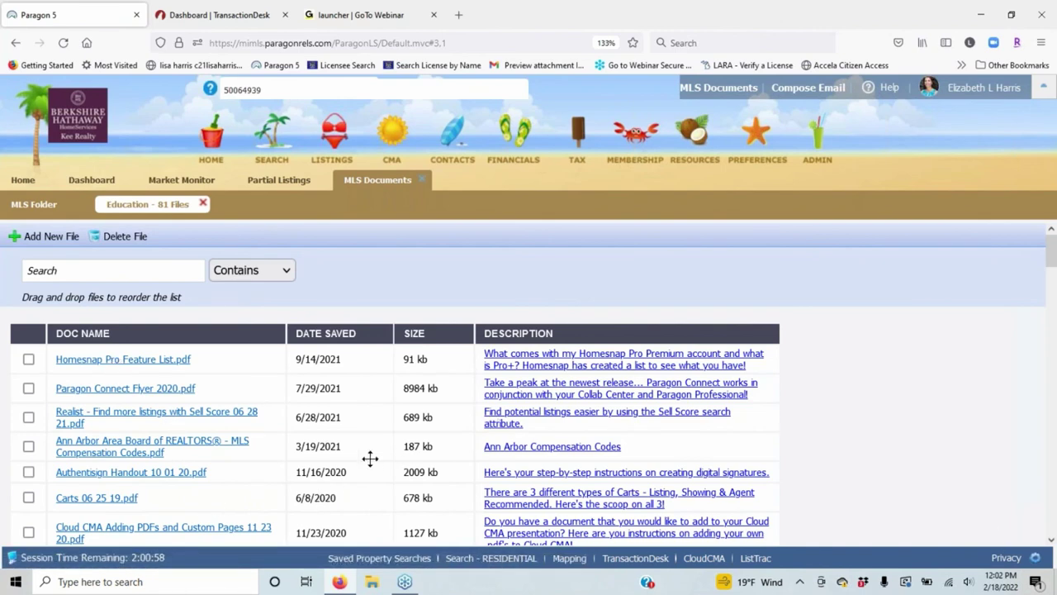
{"action": "scroll", "coordinate": [239, 451], "scroll_direction": "down", "scroll_amount": 1}
{"action": "scroll", "coordinate": [151, 434], "scroll_direction": "down", "scroll_amount": 2}
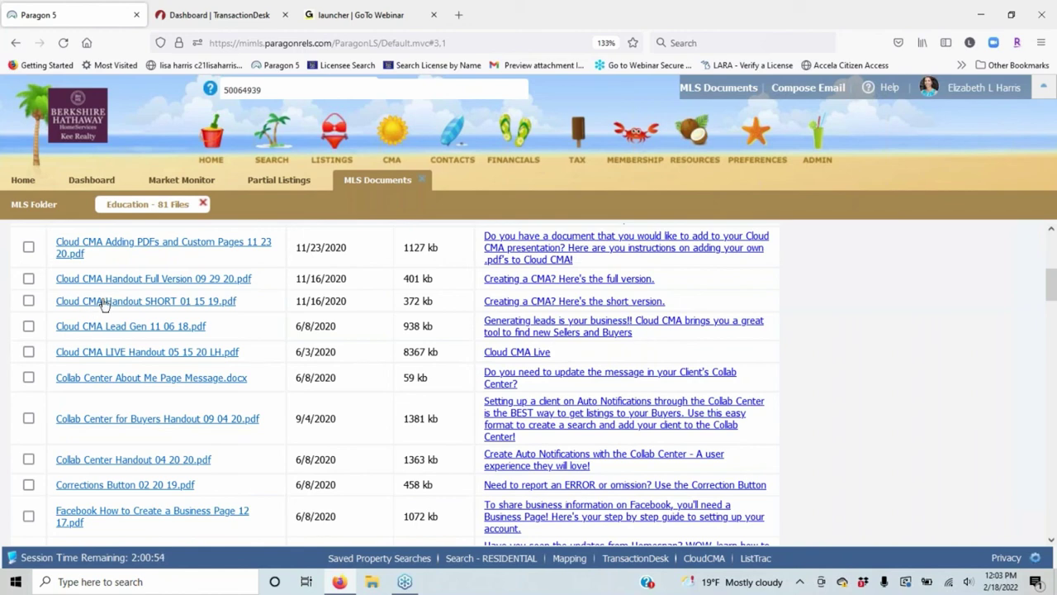
{"action": "scroll", "coordinate": [130, 423], "scroll_direction": "up", "scroll_amount": 3}
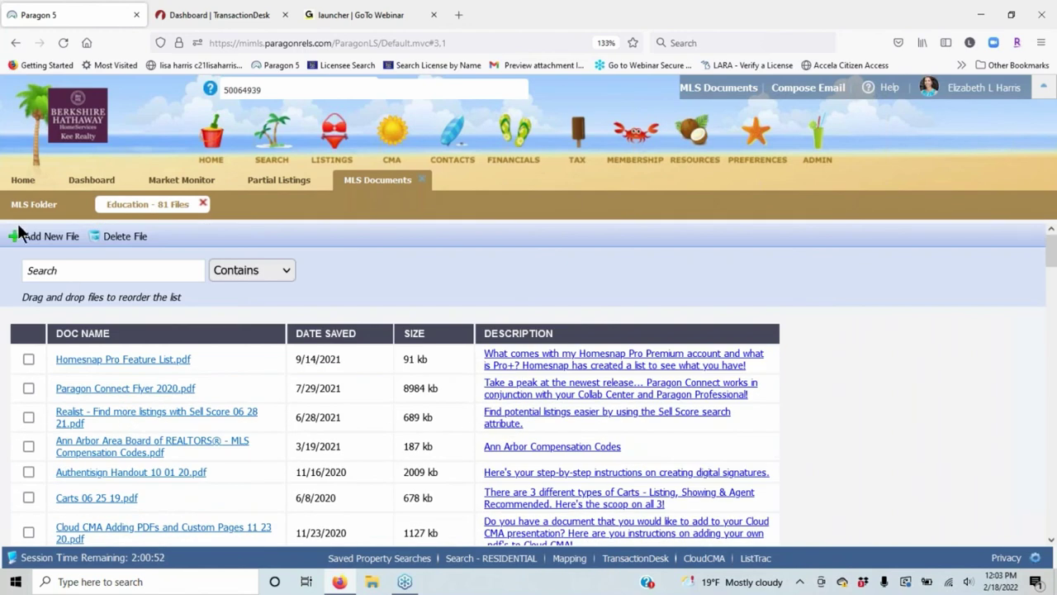
Search 'transaction desk', then download and open the Creating Clauses 07 16 20 PDF.
{"action": "left_click", "coordinate": [70, 274]}
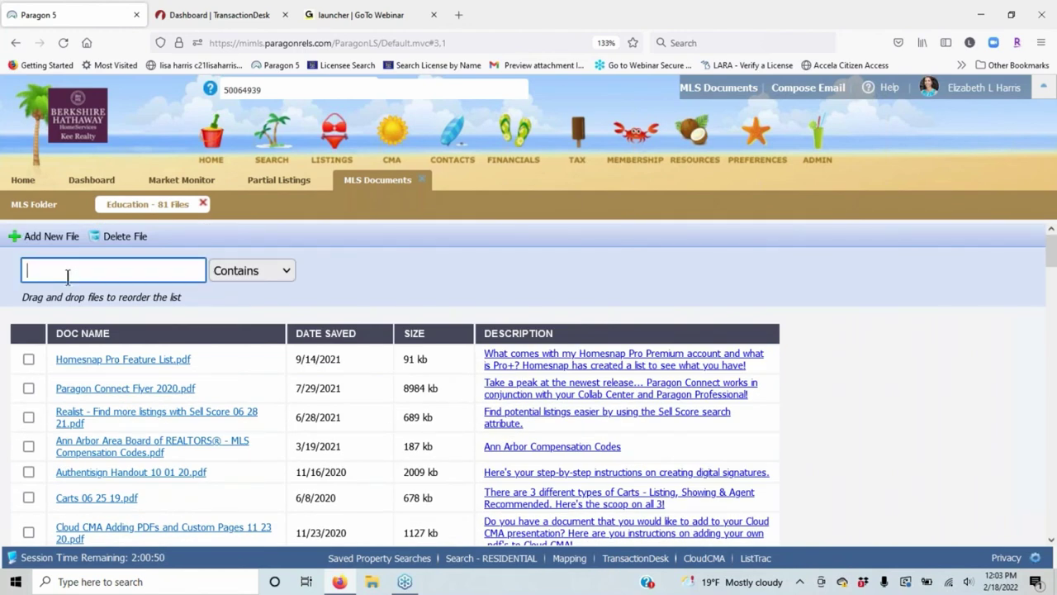
{"action": "type", "text": "transaction desk"}
{"action": "key", "text": "Return"}
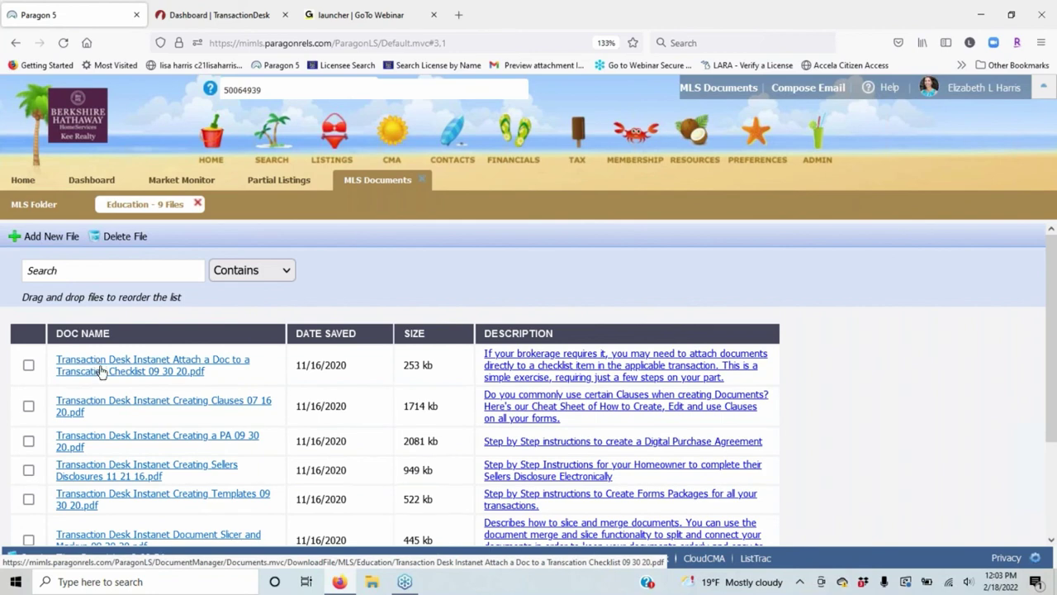
{"action": "left_click", "coordinate": [99, 406]}
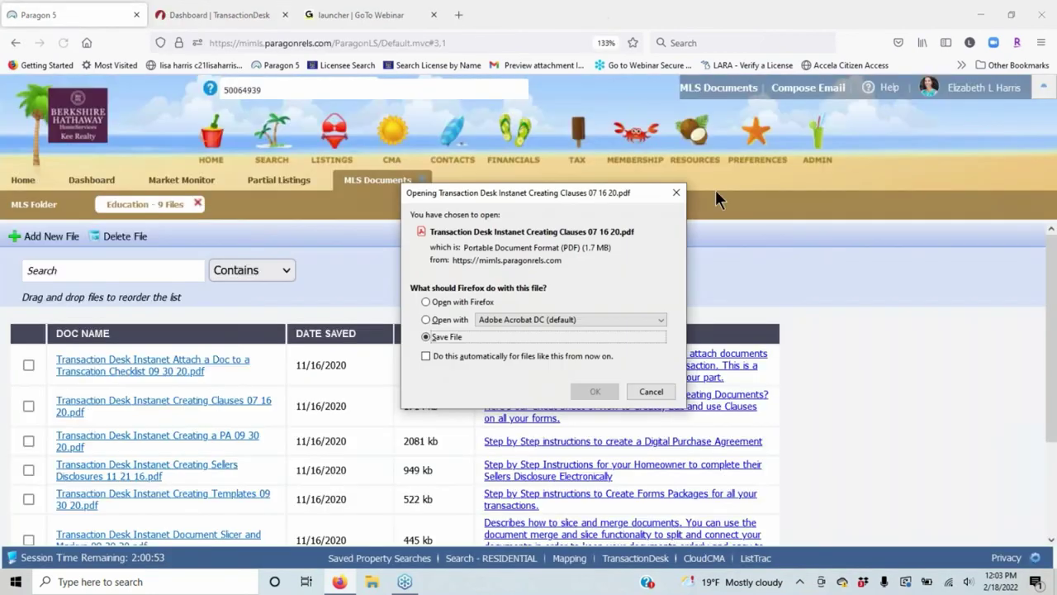
{"action": "left_click", "coordinate": [595, 391]}
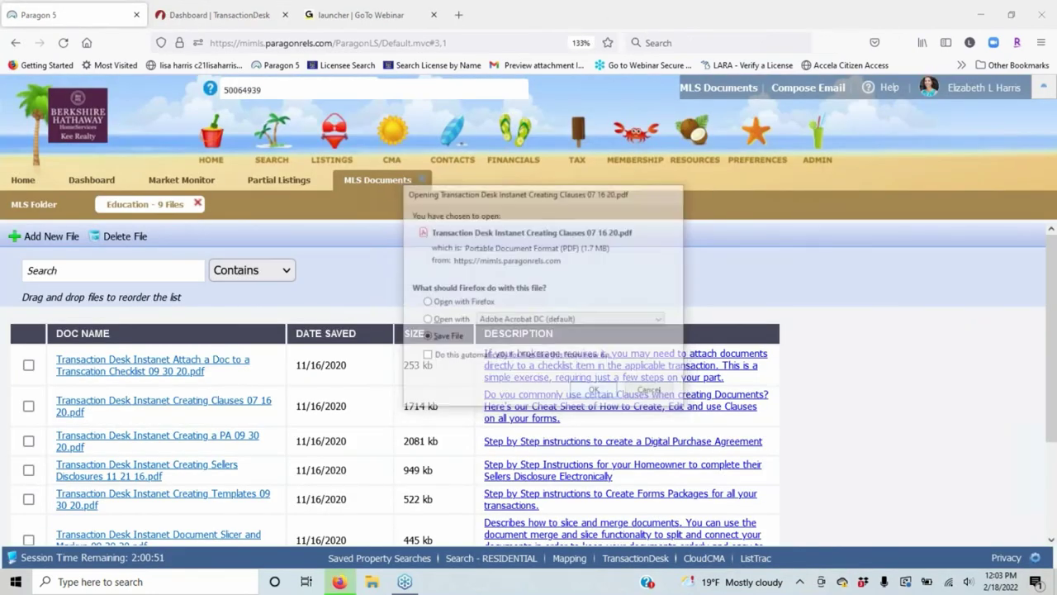
{"action": "left_click", "coordinate": [900, 41]}
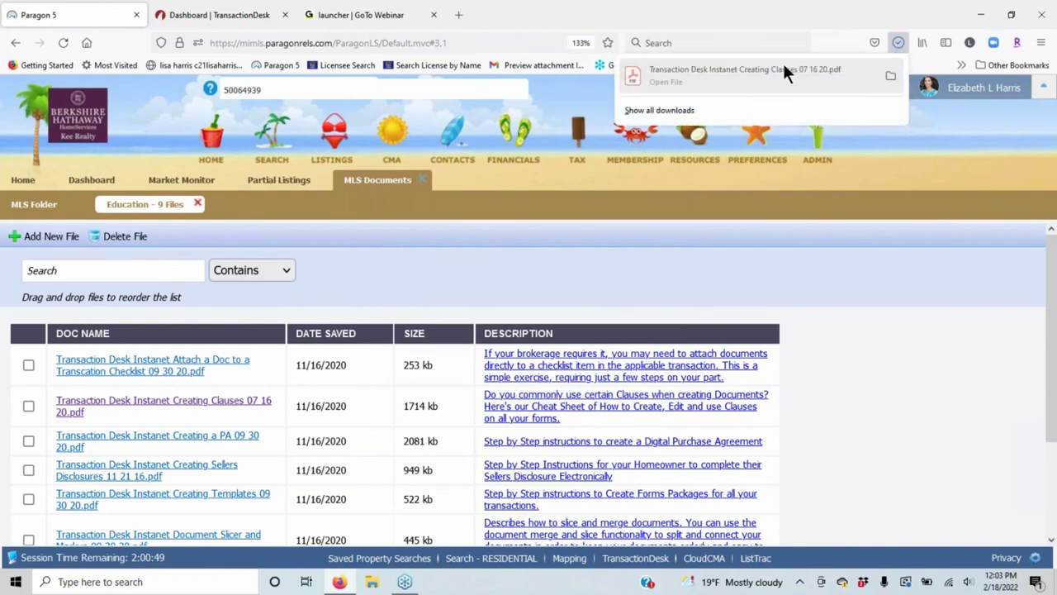
{"action": "left_click", "coordinate": [780, 78]}
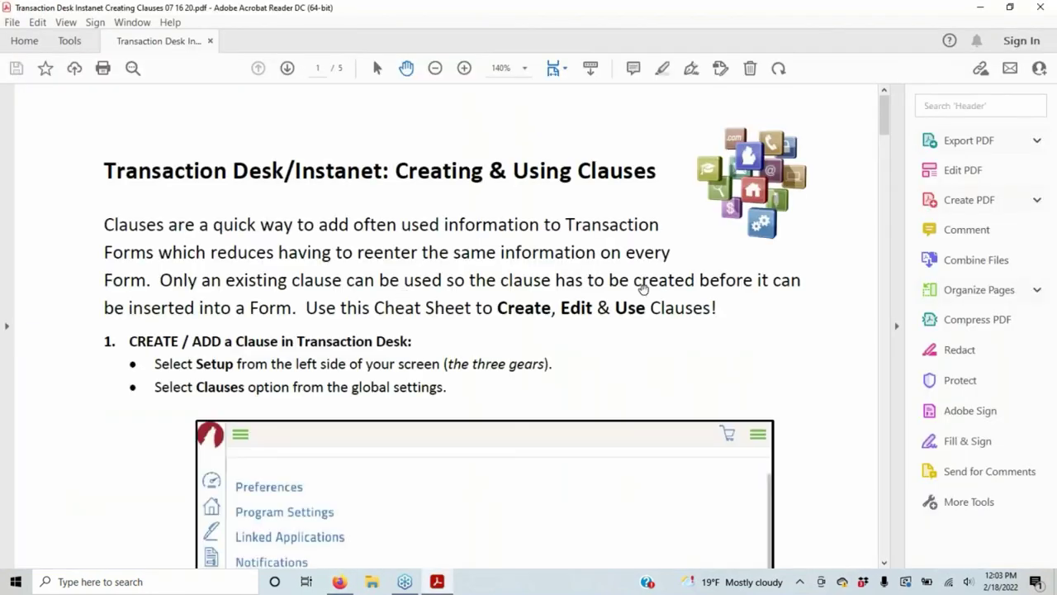
Read the Creating & Using Clauses guide to page 2, then close Acrobat Reader.
{"action": "scroll", "coordinate": [785, 355], "scroll_direction": "down", "scroll_amount": 2}
{"action": "scroll", "coordinate": [619, 240], "scroll_direction": "down", "scroll_amount": 5}
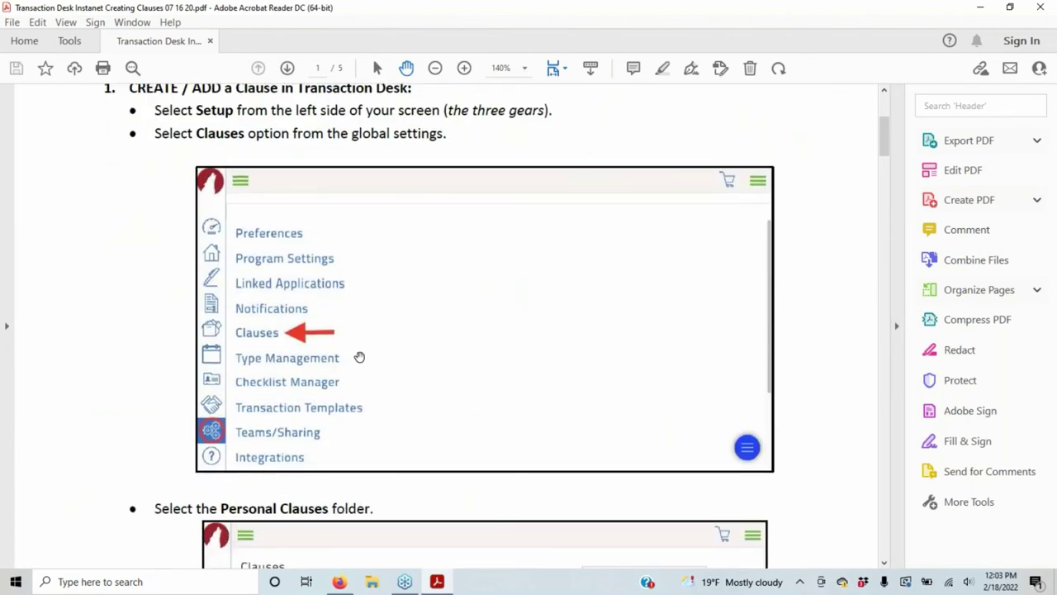
{"action": "scroll", "coordinate": [524, 418], "scroll_direction": "down", "scroll_amount": 8}
{"action": "scroll", "coordinate": [502, 417], "scroll_direction": "down", "scroll_amount": 15}
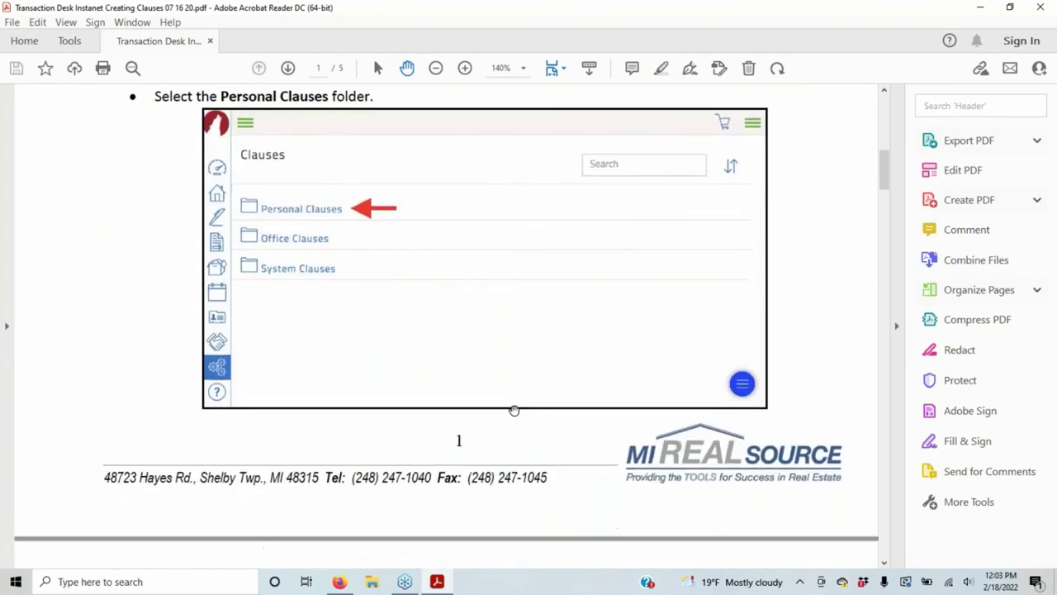
{"action": "scroll", "coordinate": [503, 417], "scroll_direction": "down", "scroll_amount": 3}
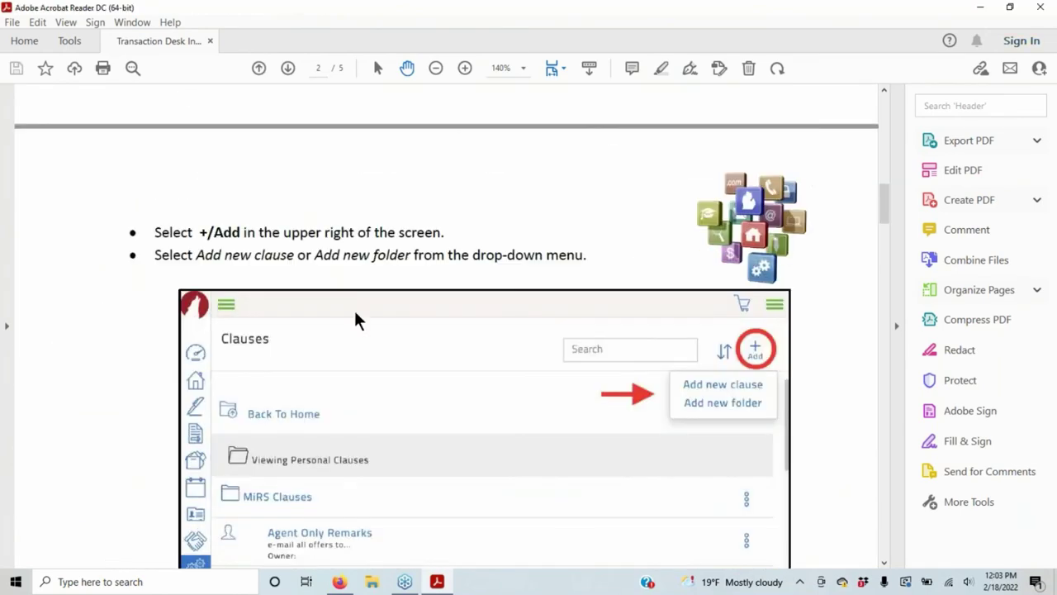
{"action": "left_click", "coordinate": [1041, 7]}
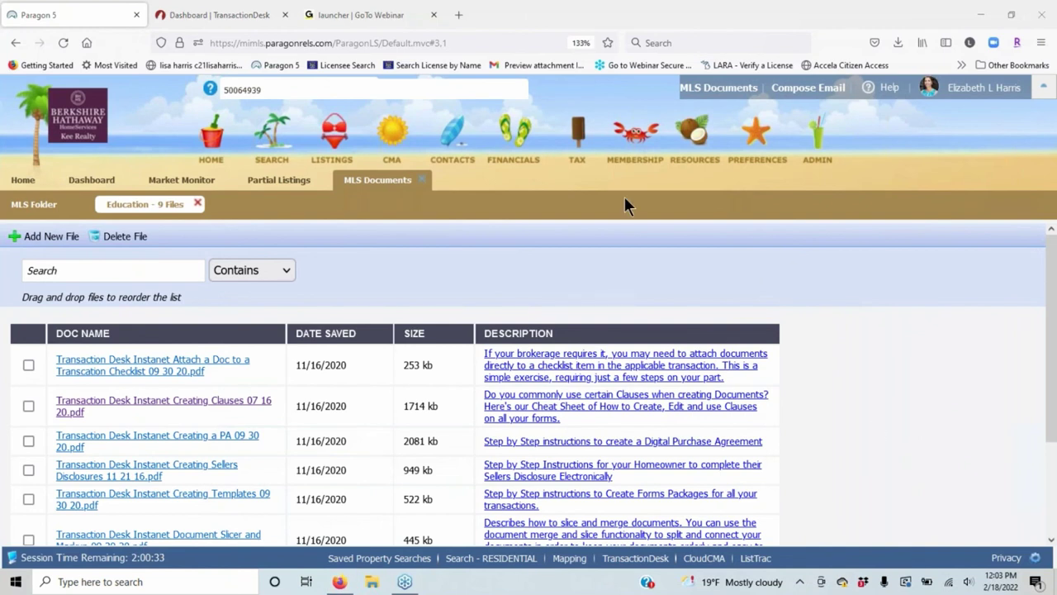